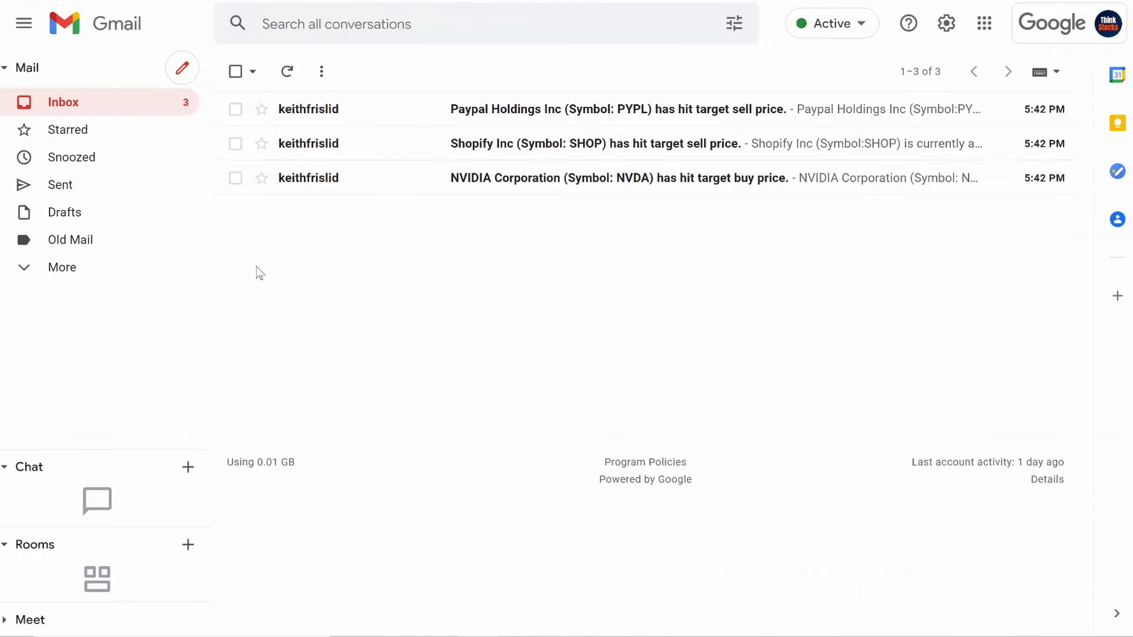
Step: Read the PayPal and Shopify target-sell alerts and the NVIDIA target-buy alert, returning to the inbox each time
left_click(467, 113)
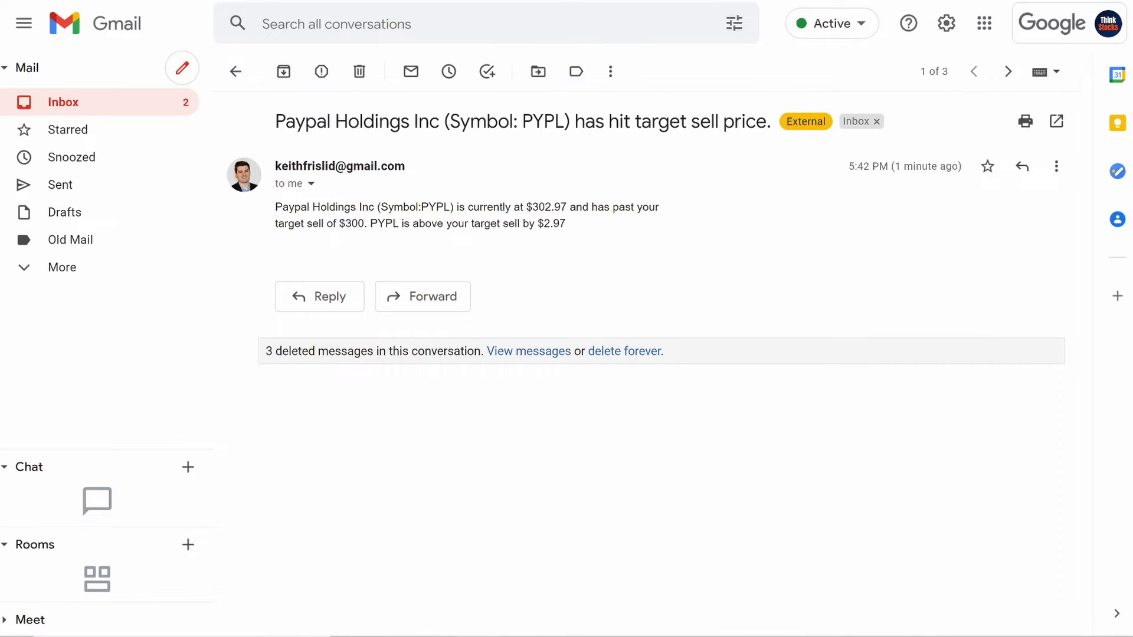
left_click_drag(624, 121, 745, 122)
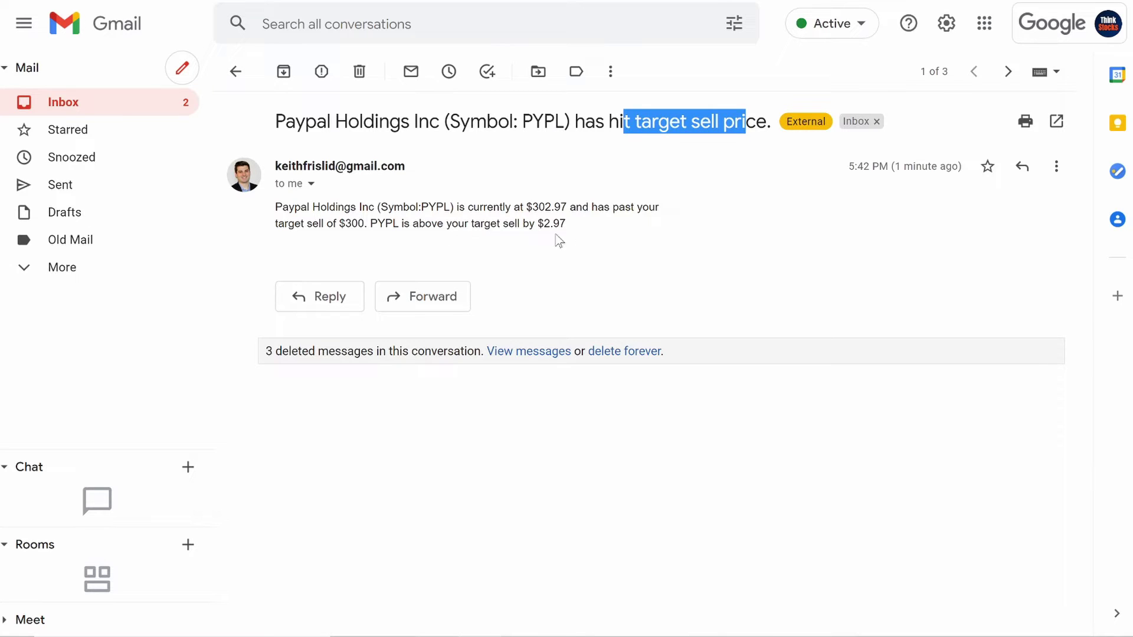
left_click(235, 71)
left_click(384, 148)
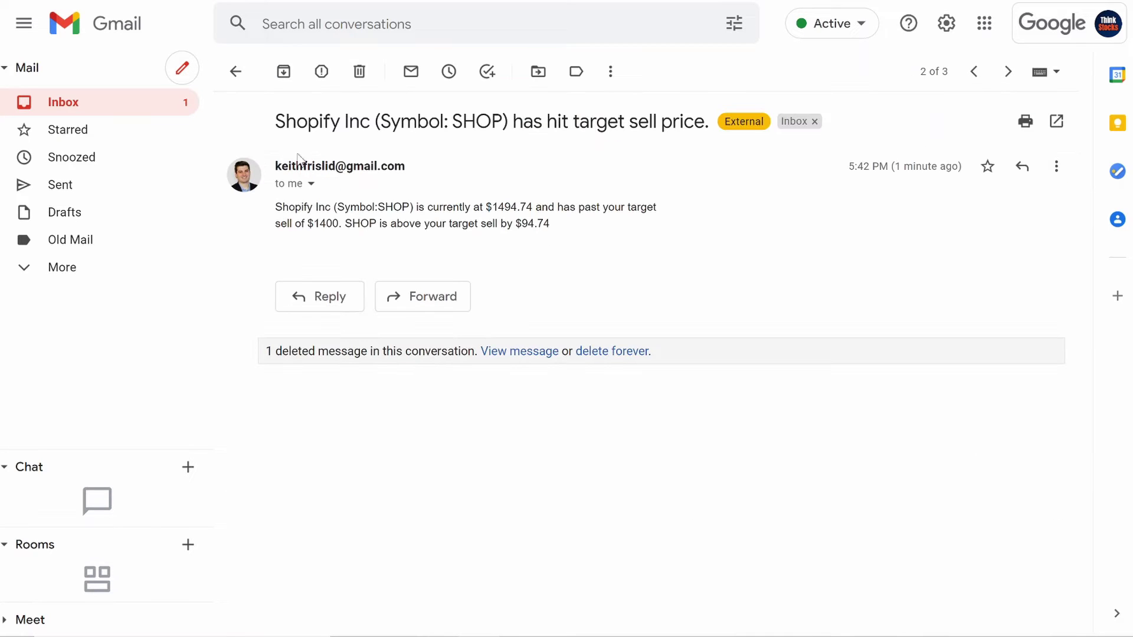
left_click(235, 71)
left_click(402, 179)
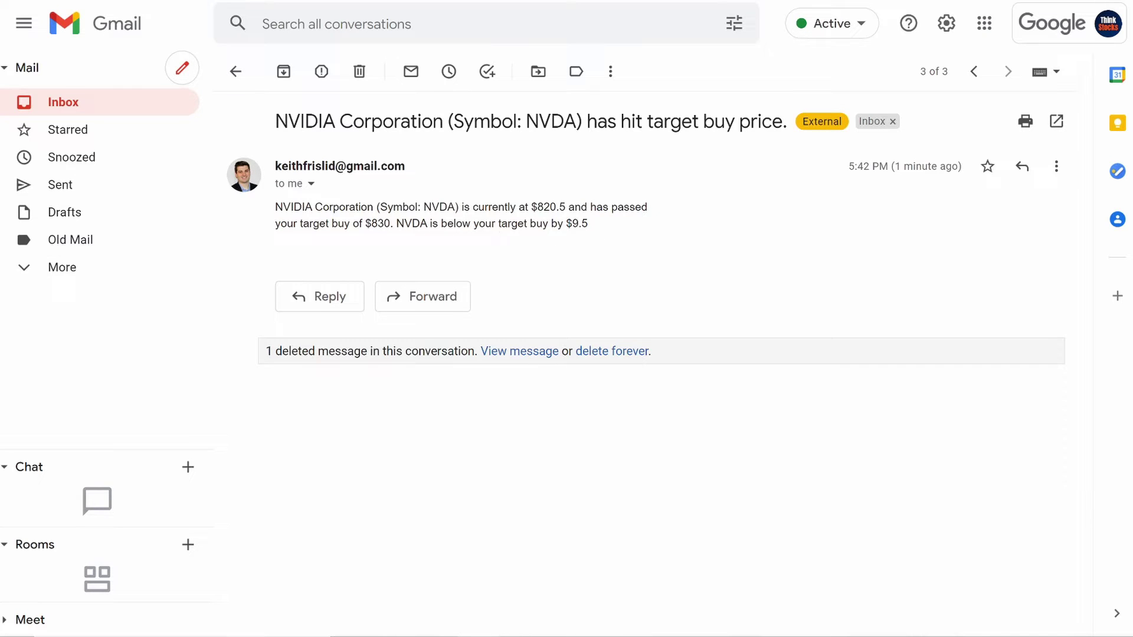
left_click_drag(486, 224, 596, 223)
left_click(631, 226)
left_click(236, 73)
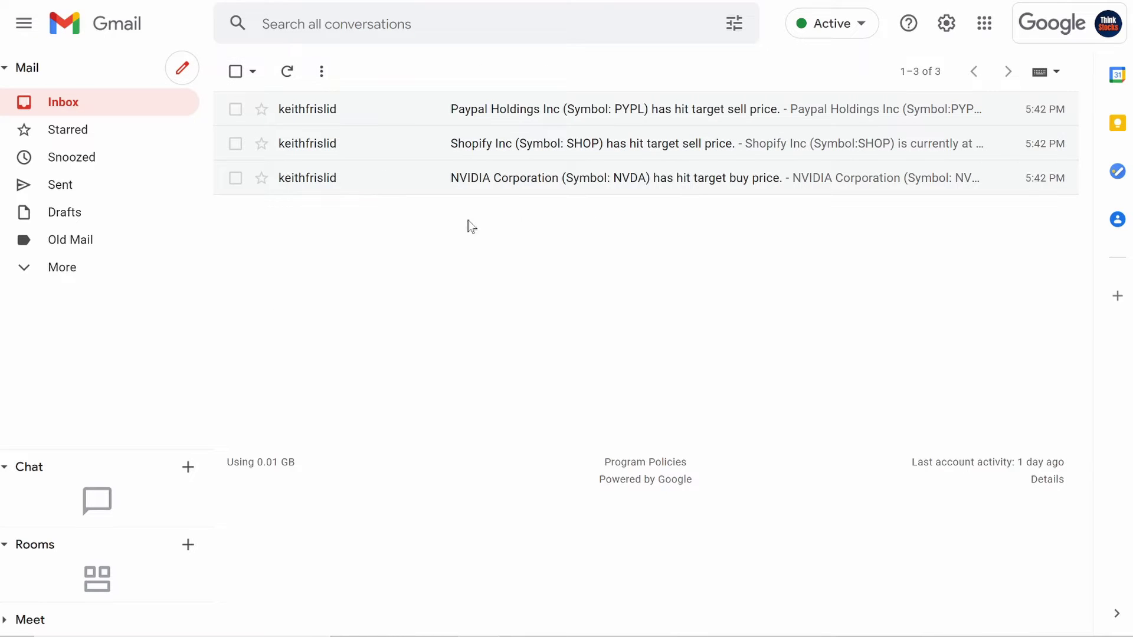
mouse_move(1053, 188)
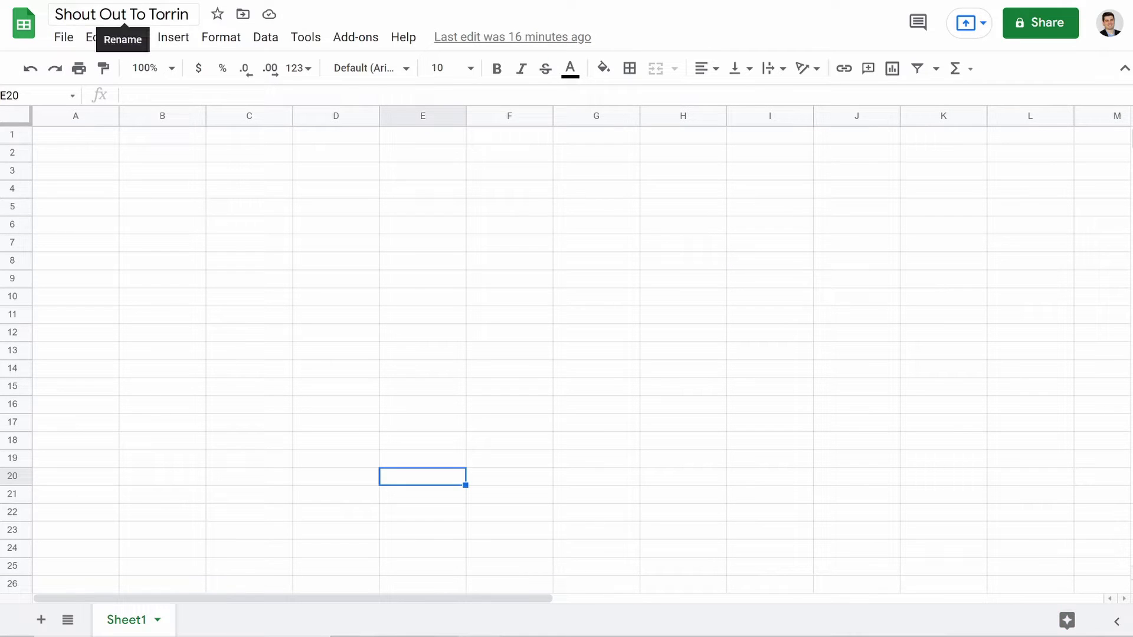
Step: Merge cells A1:H1 and enter the title 'Think Stocks Price Alerts'
left_click(223, 242)
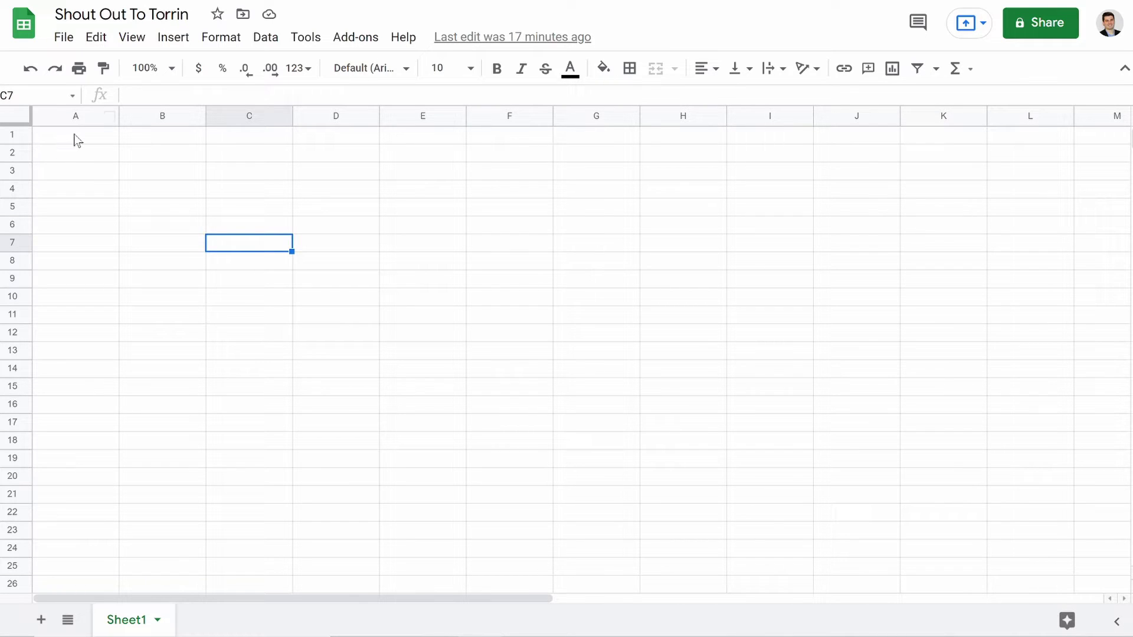
left_click_drag(75, 135, 657, 139)
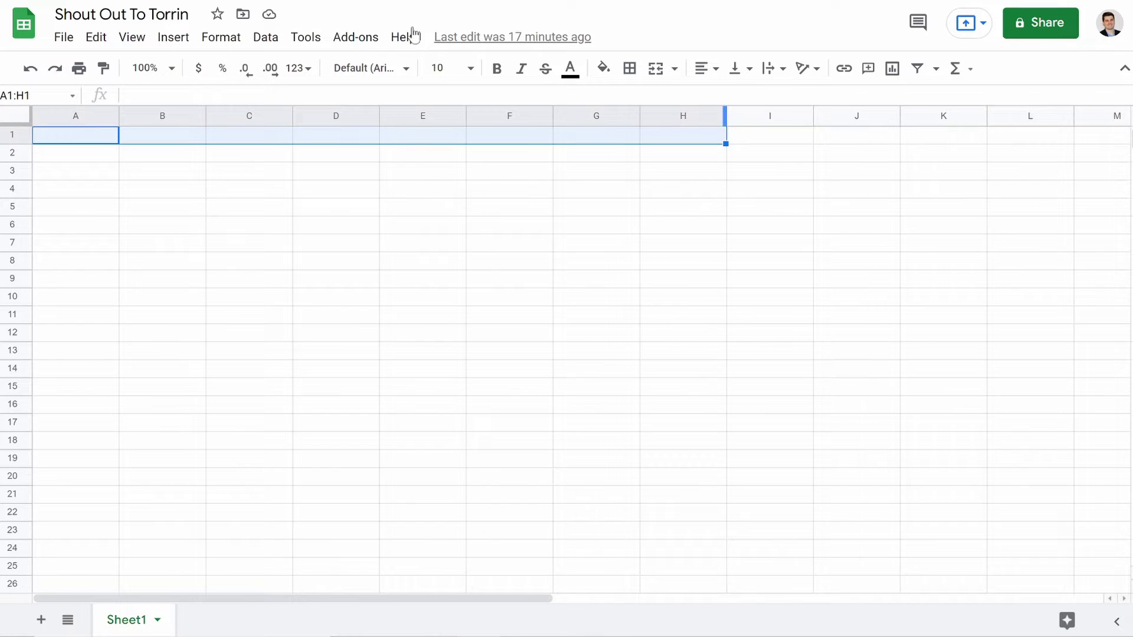
left_click(652, 68)
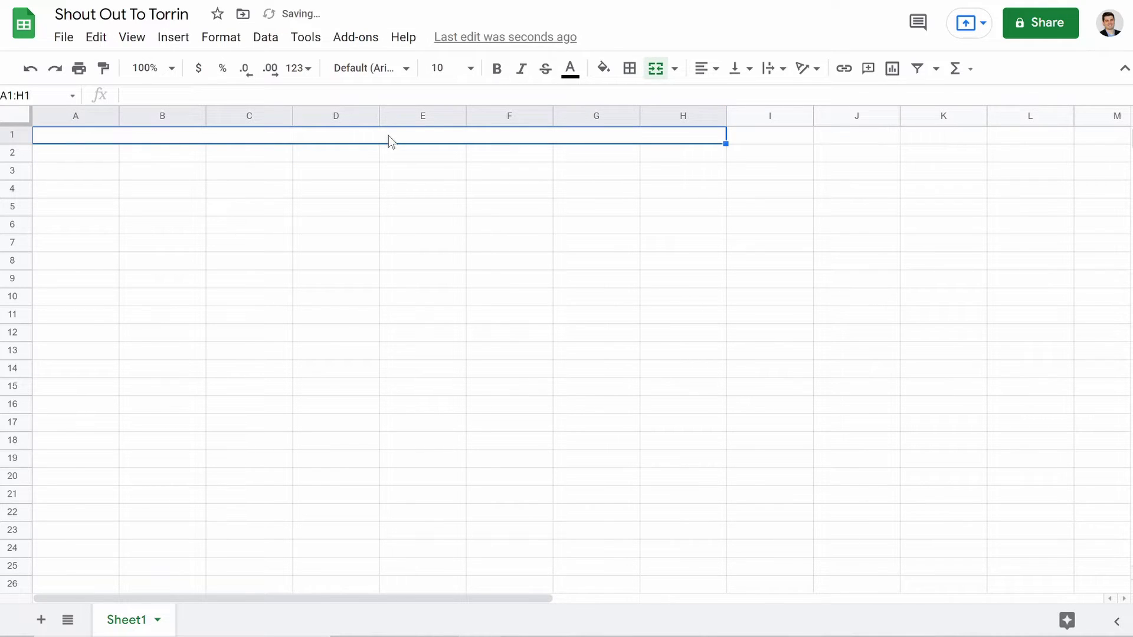
type("Think Sto")
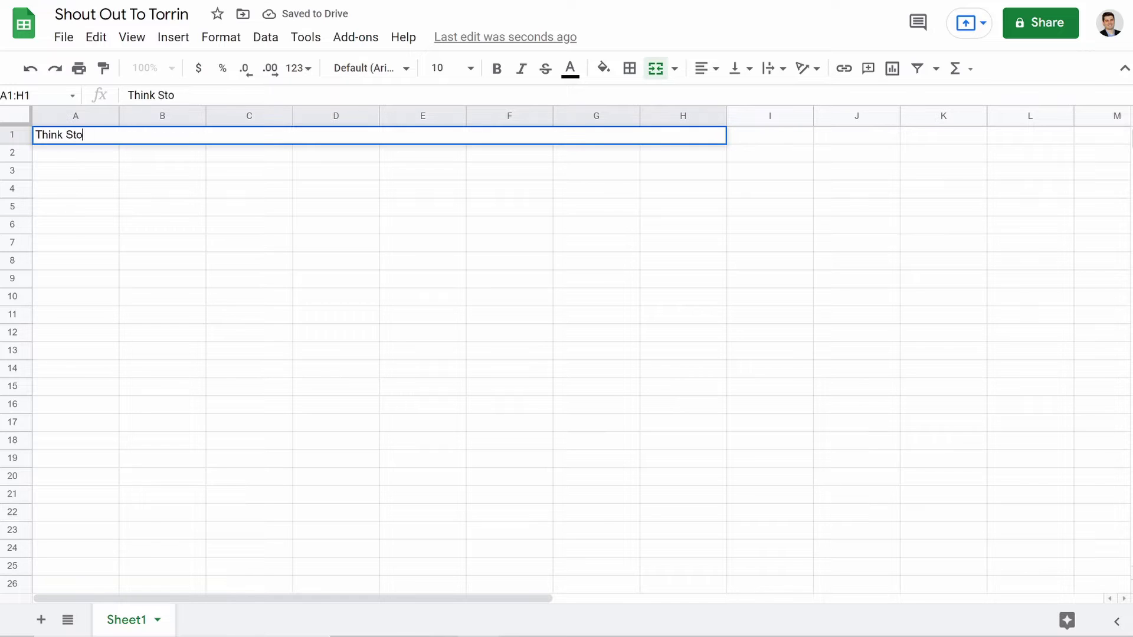
type("cks Price ")
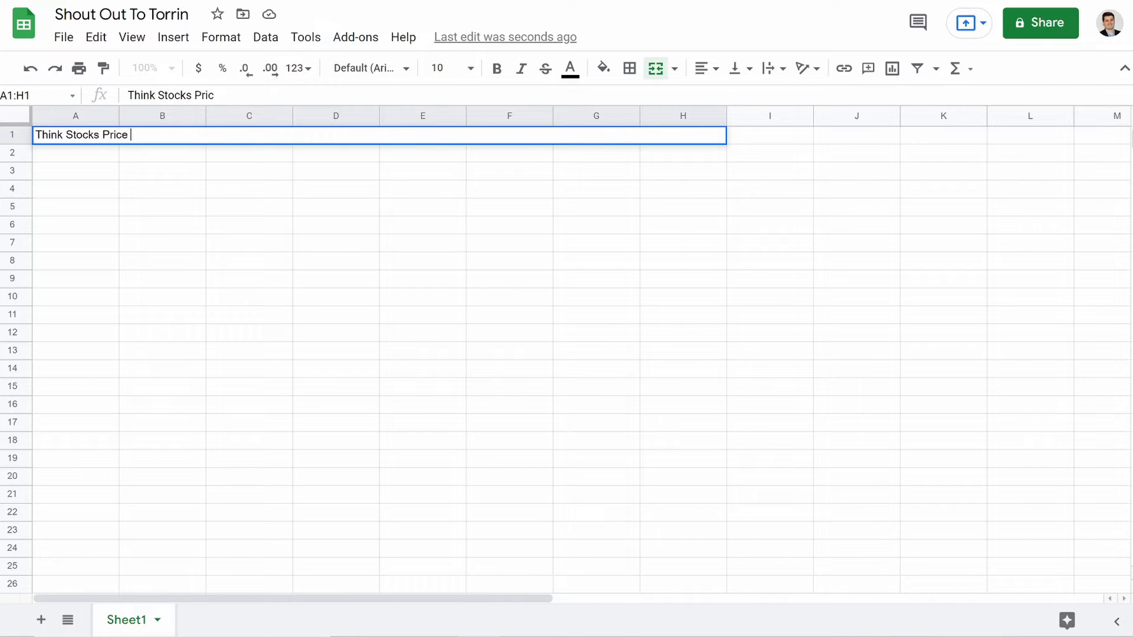
type("AIerts")
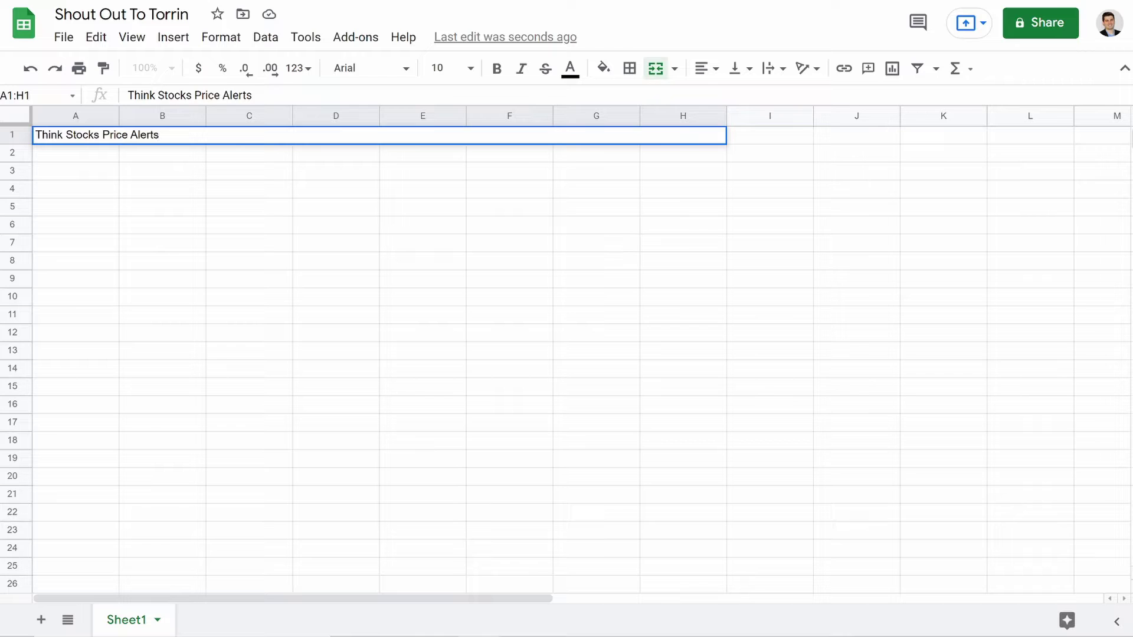
left_click(284, 205)
Step: Enter the first headers Ticker, Sign (typed as 'Sigh') and Price in A2:C2
left_click(55, 158)
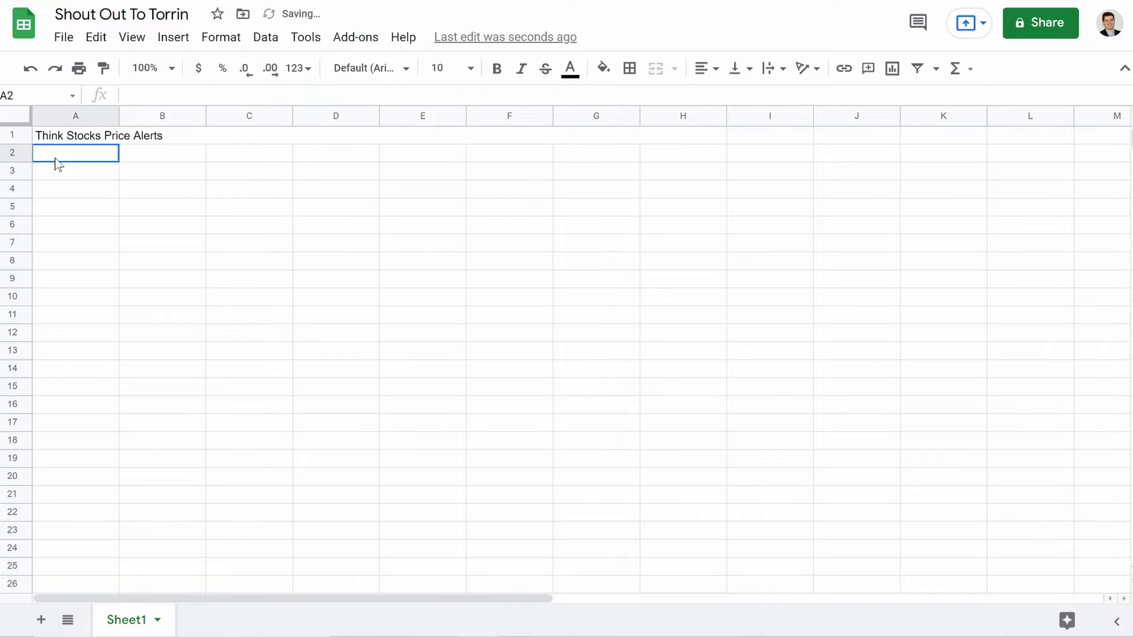
type("Ticker")
key("Tab")
type("Wigh")
key("BackSpace")
key("BackSpace")
key("BackSpace")
key("BackSpace")
type("Sigh")
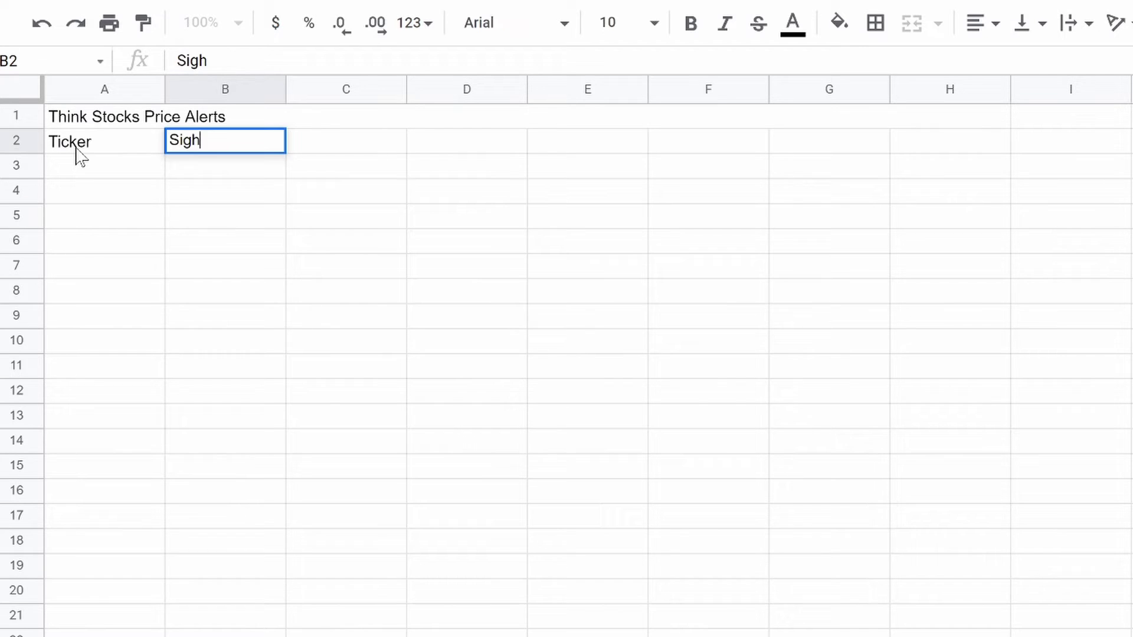
key("Tab")
type("Price")
key("Tab")
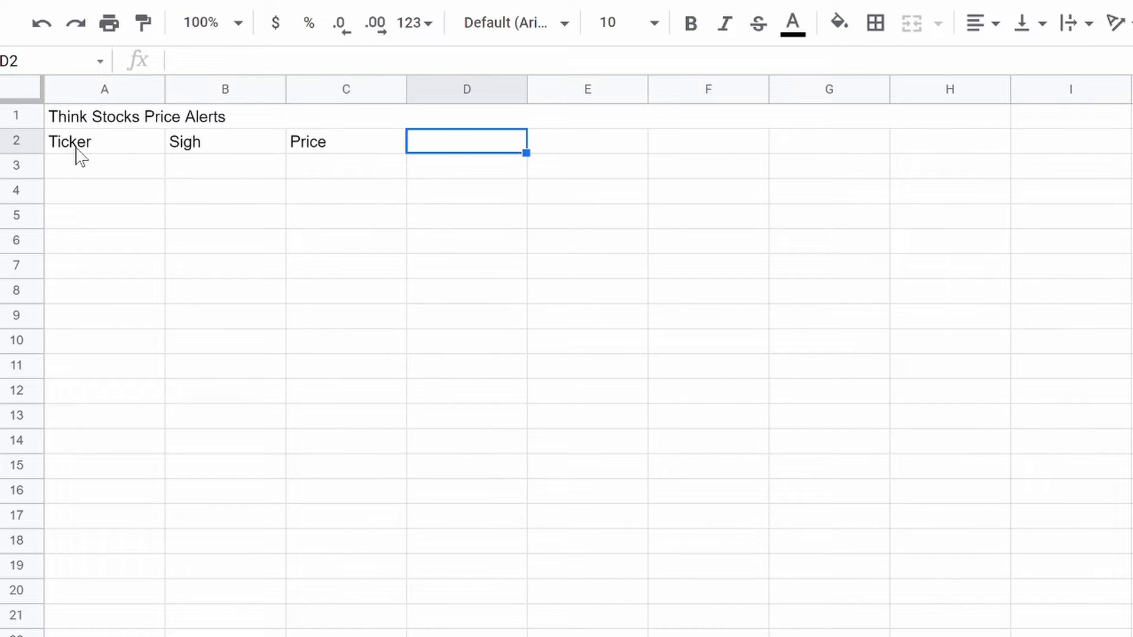
Step: Add headers %Change, 52 Week Low, 52 Week High, Target Buy and Target Sell in D2:H2
type("%Change")
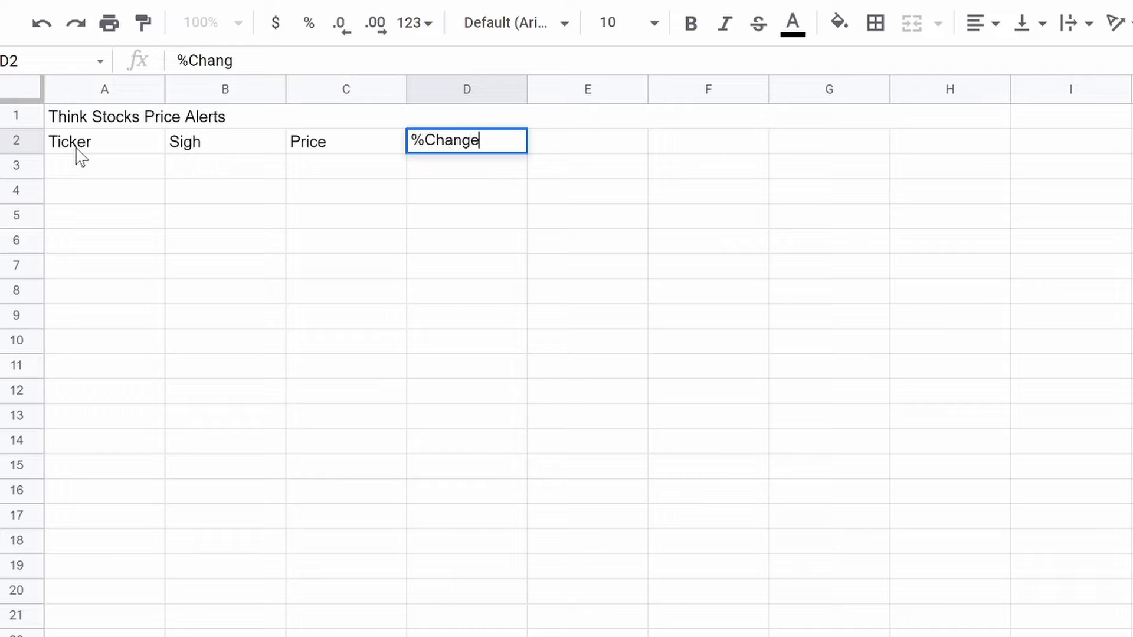
key("Tab")
type("52 ")
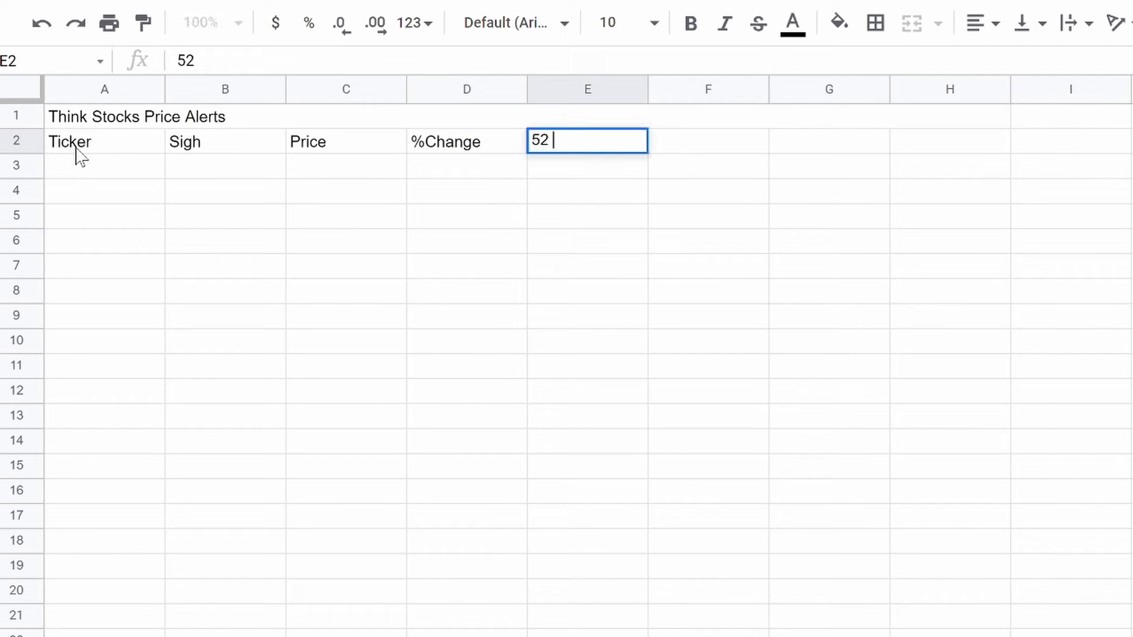
type("Week Low")
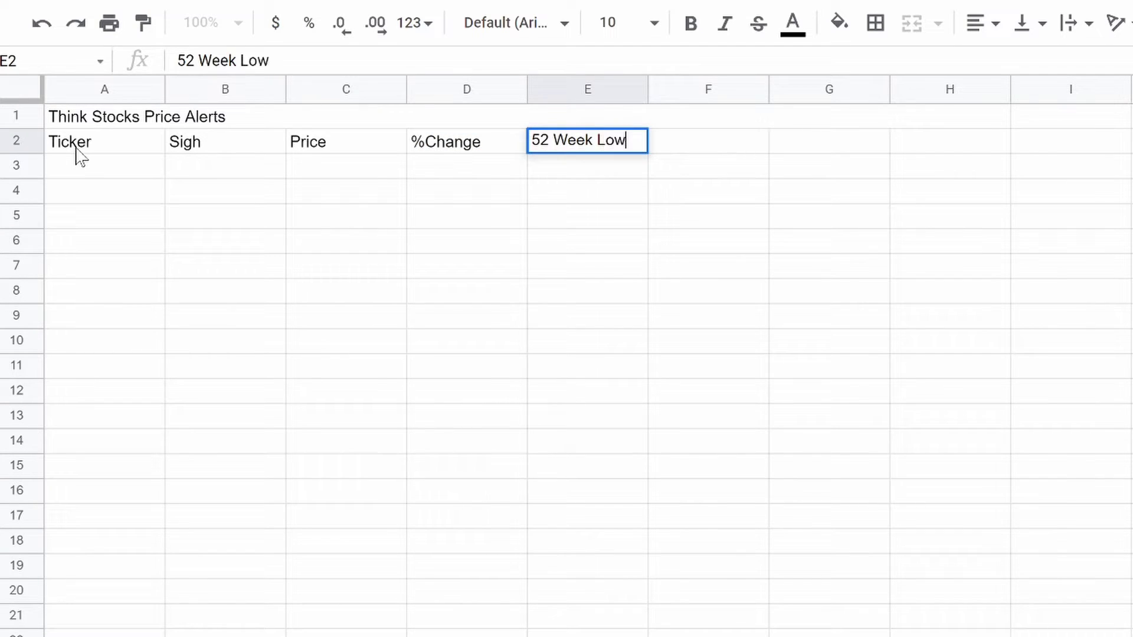
key("Tab")
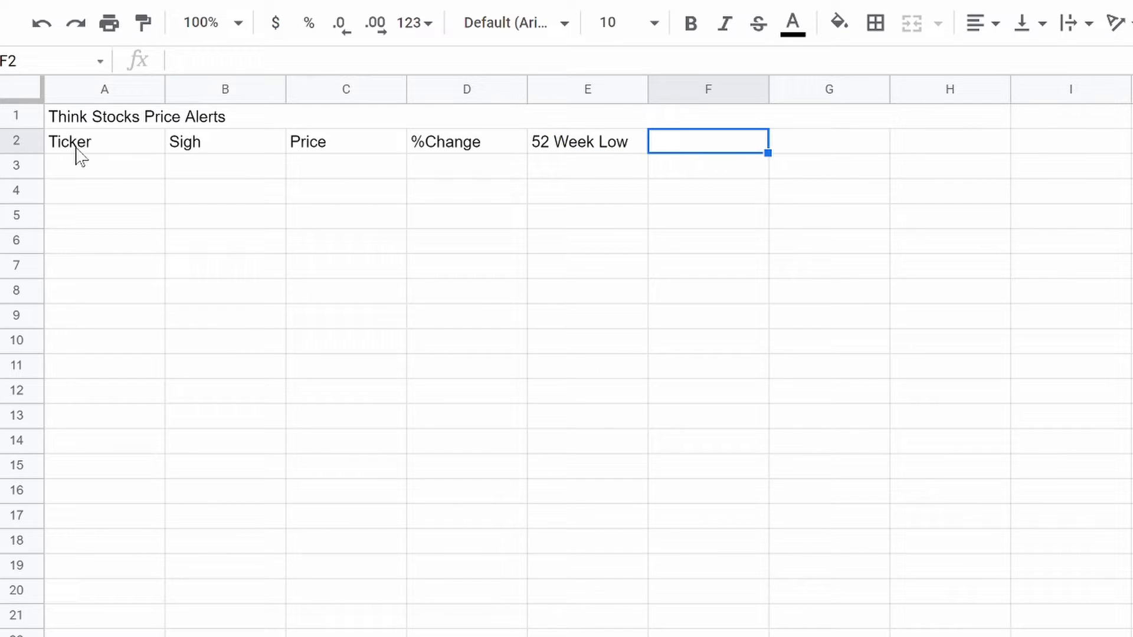
type("52 Week High")
key("Tab")
type("Target ")
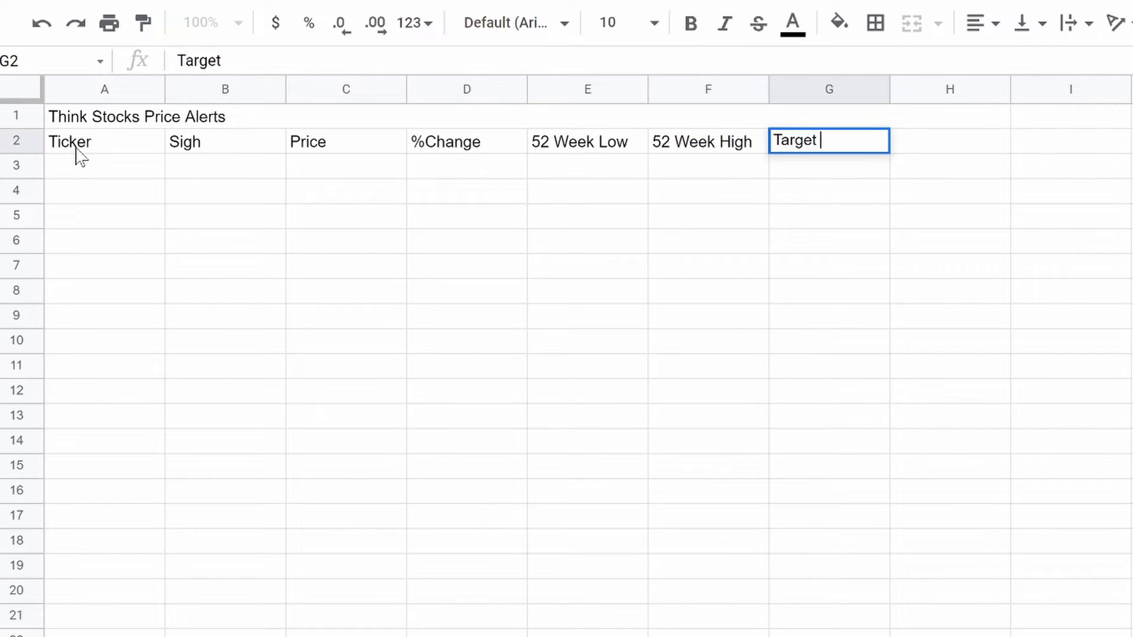
type("Buy")
key("Tab")
type("T")
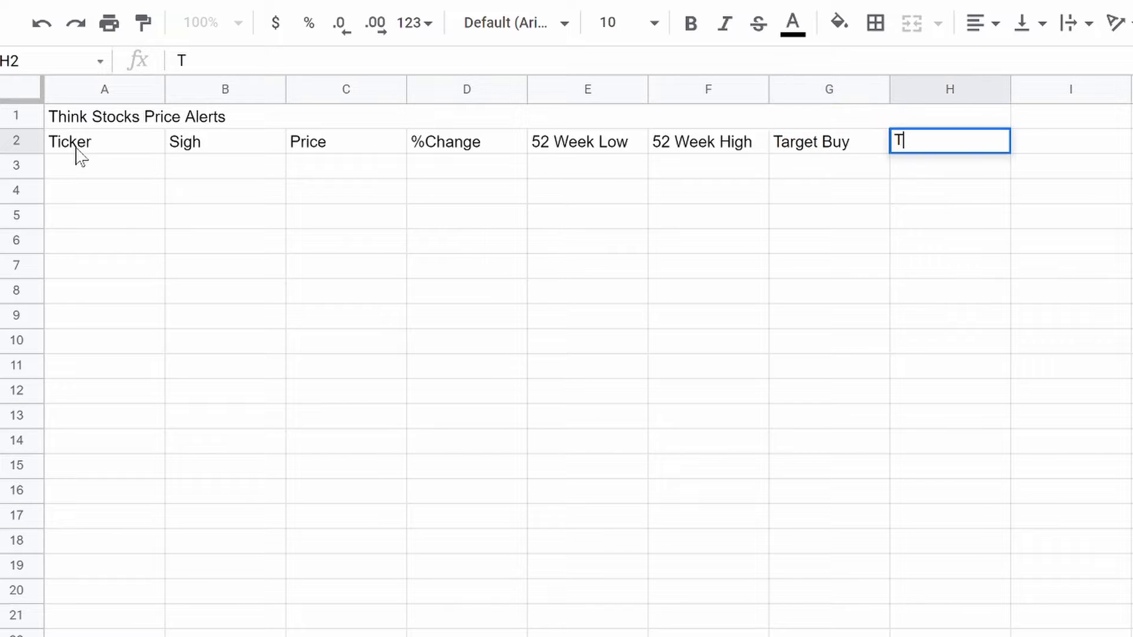
type("arget Sell")
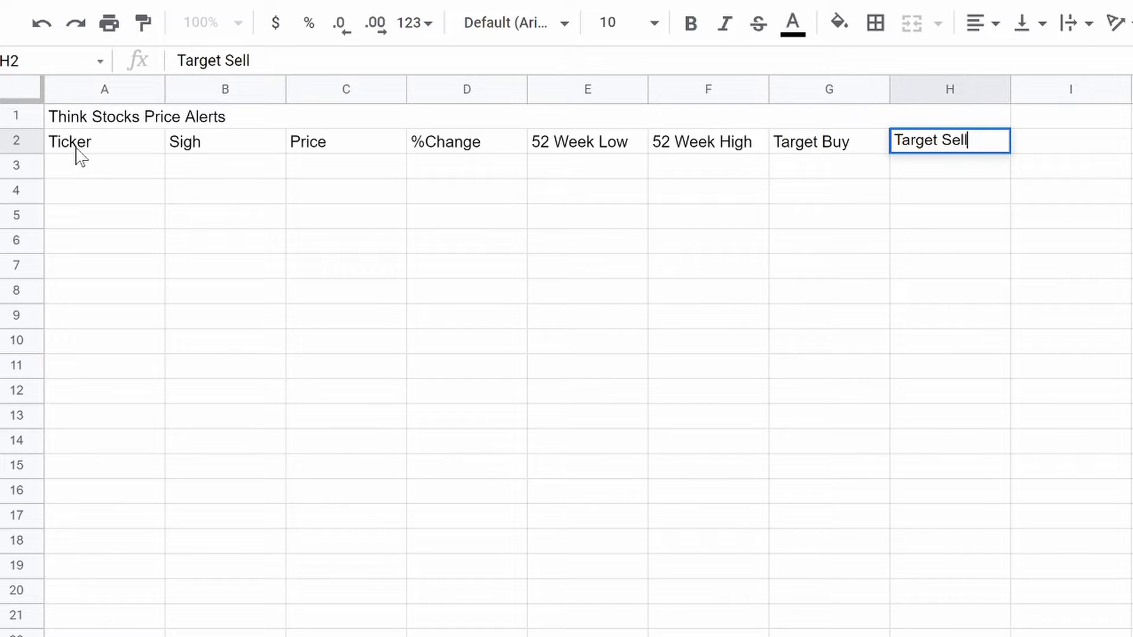
left_click(281, 90)
Step: Correct the B2 header from 'Sigh' to 'Sign'
left_click(267, 274)
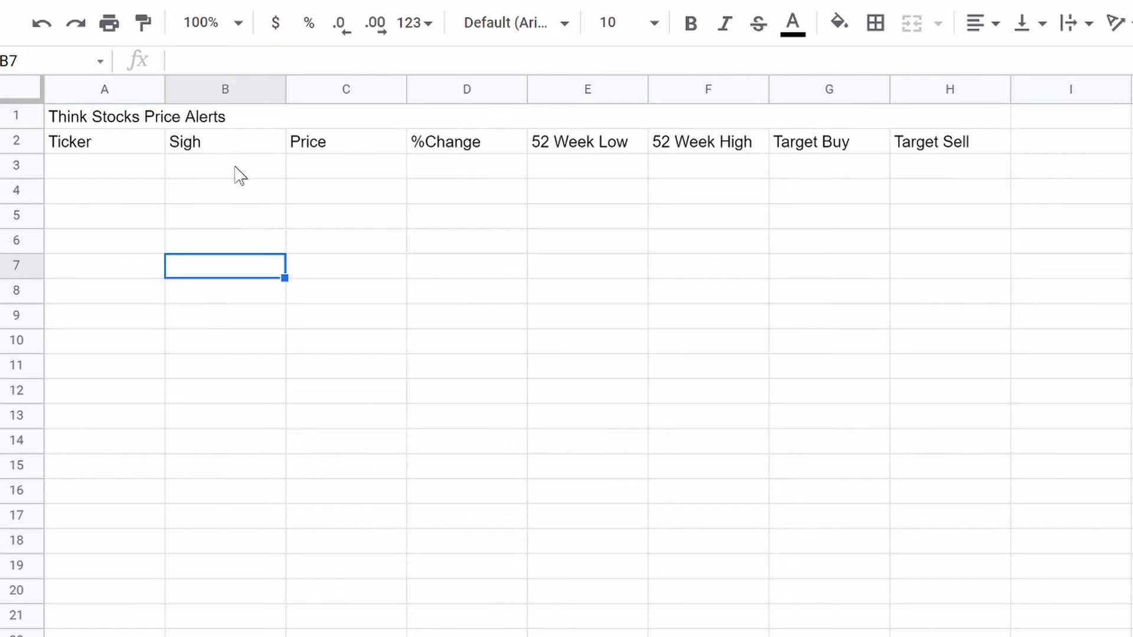
left_click(183, 167)
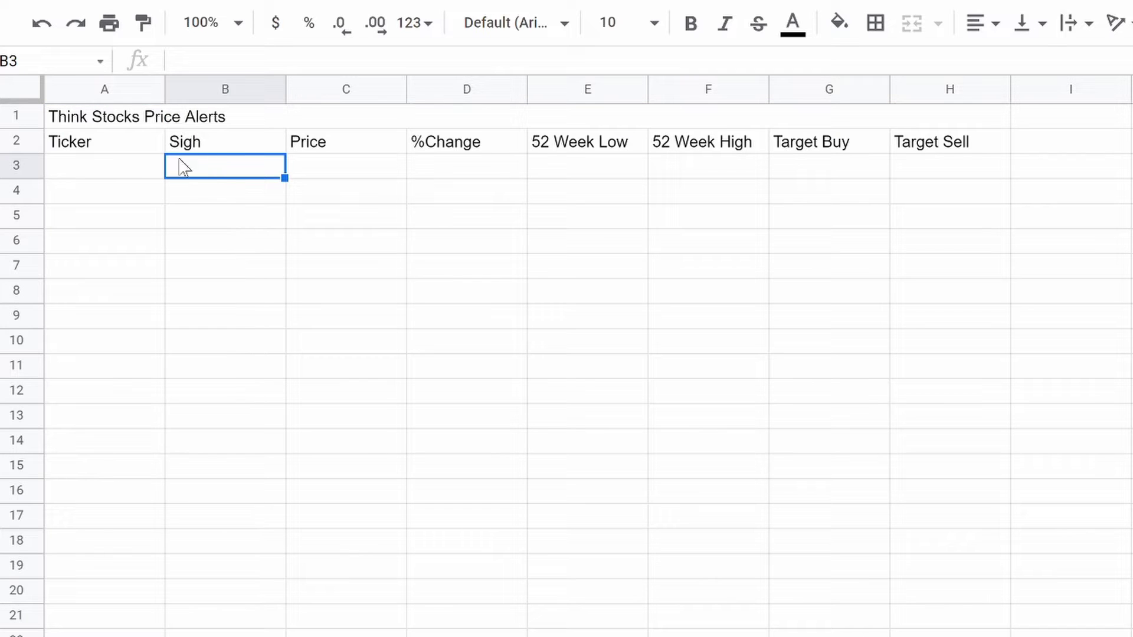
left_click(221, 152)
type("Sign")
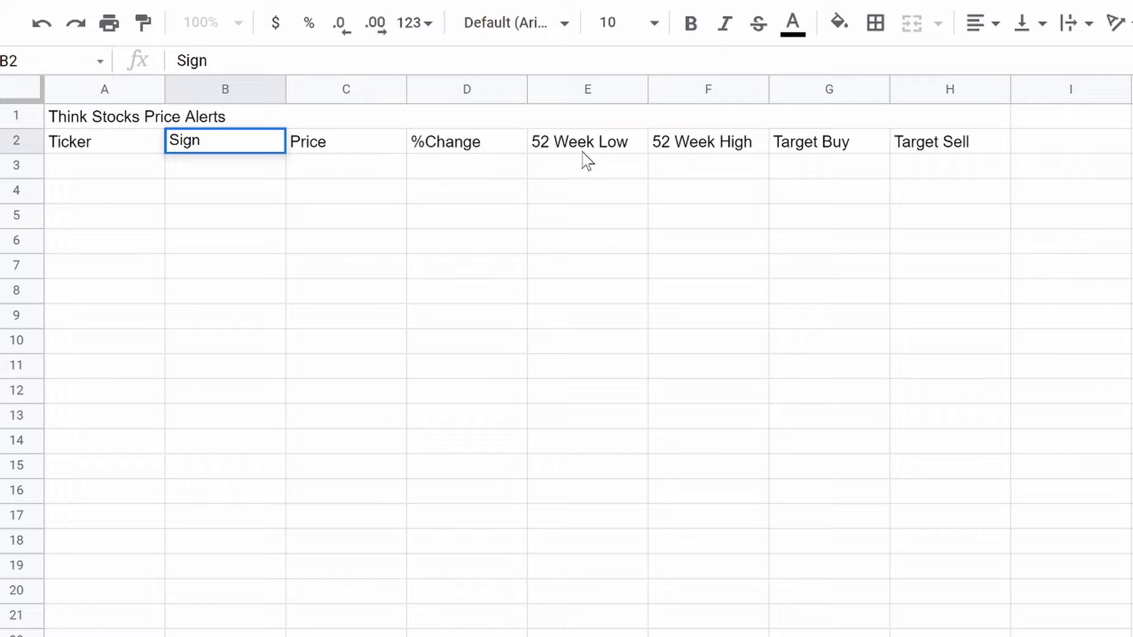
left_click(378, 210)
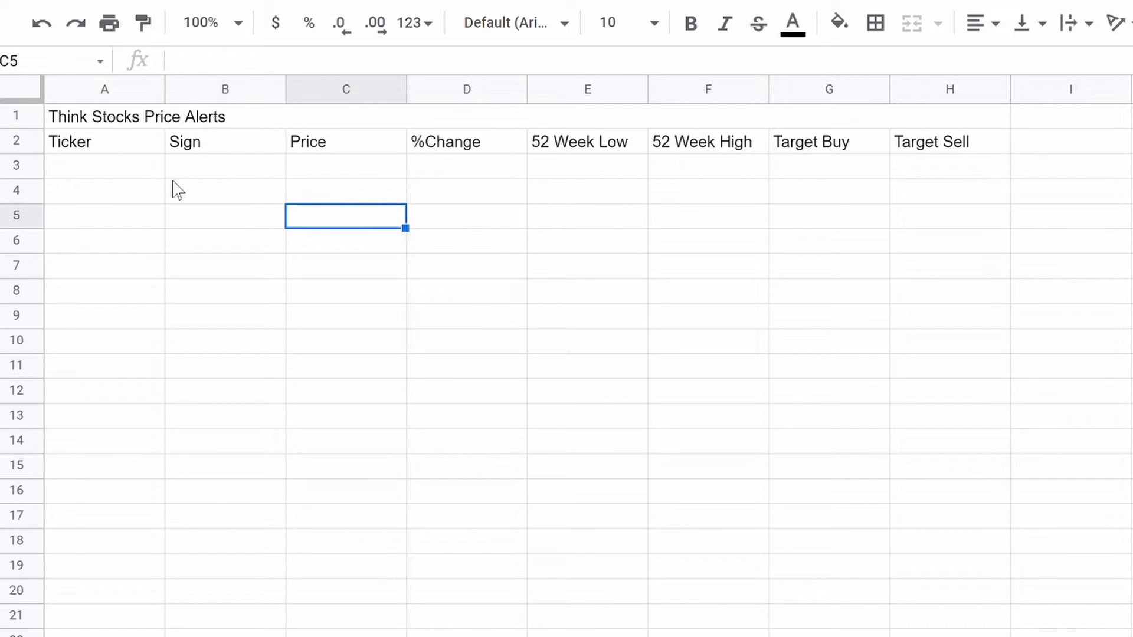
left_click(81, 176)
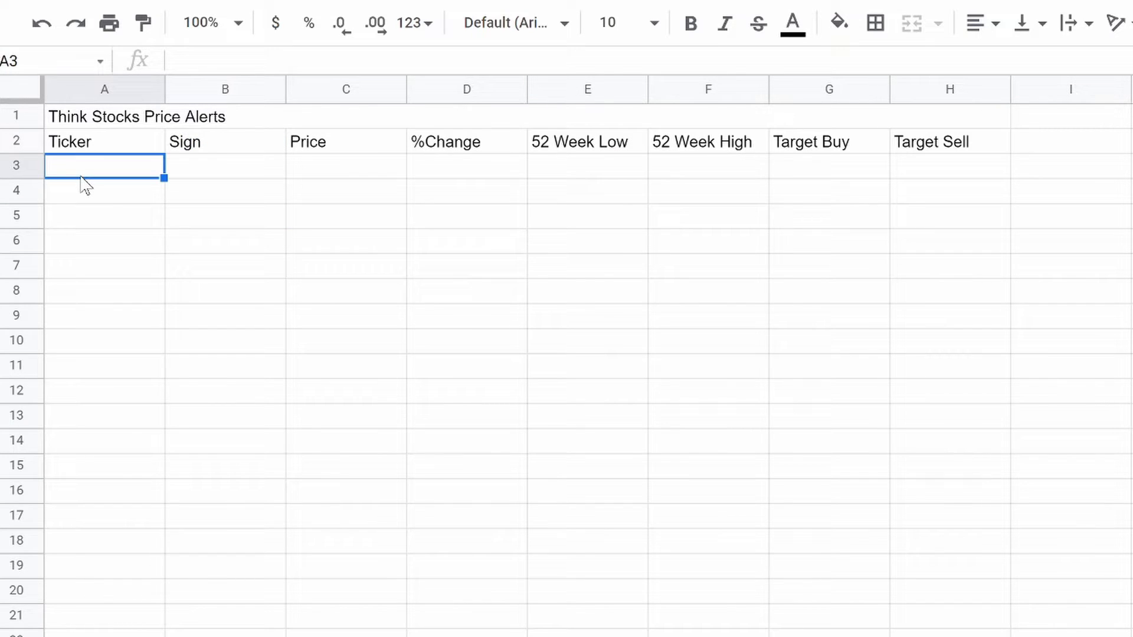
Step: Style the A1:H1 title with dark navy fill, bold size 18, centred orange text
left_click_drag(88, 118, 968, 117)
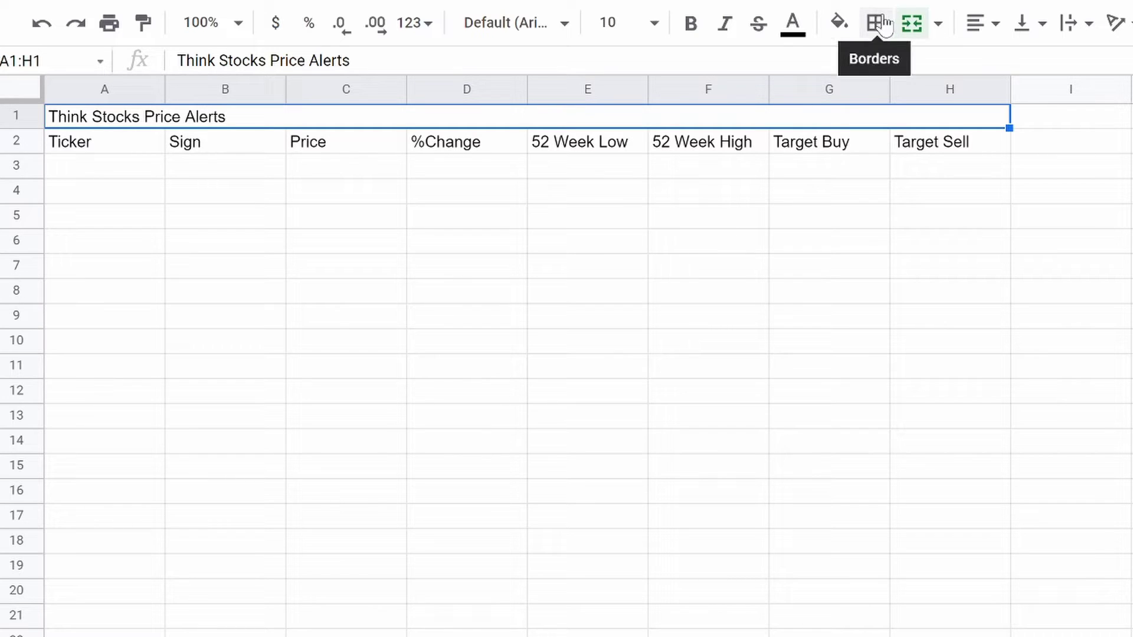
left_click(838, 23)
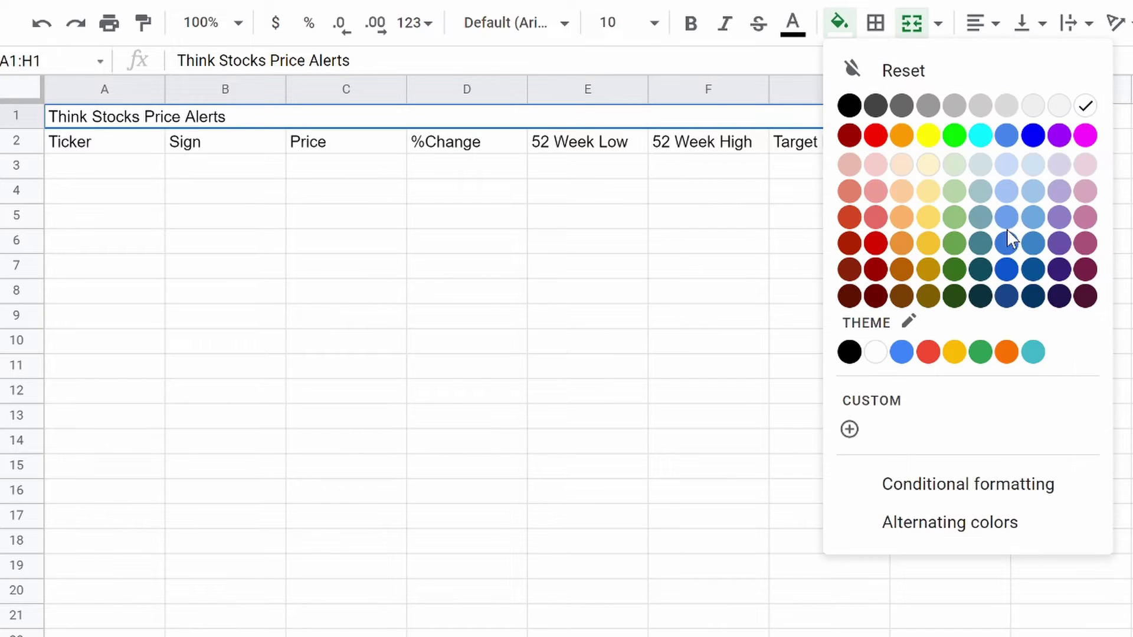
left_click(1033, 296)
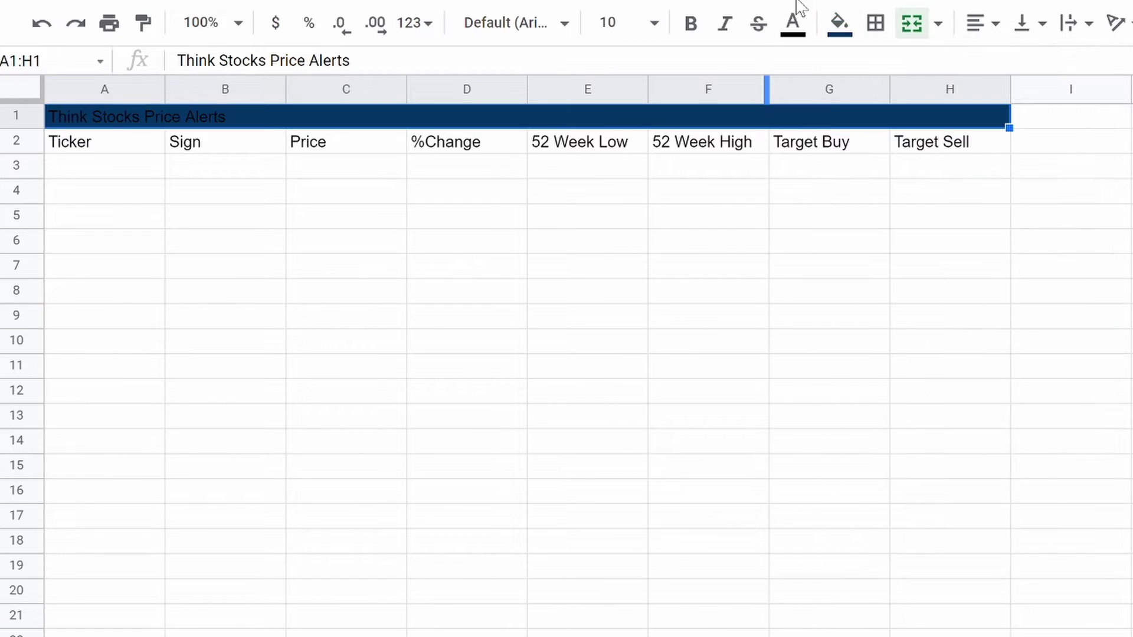
left_click(794, 24)
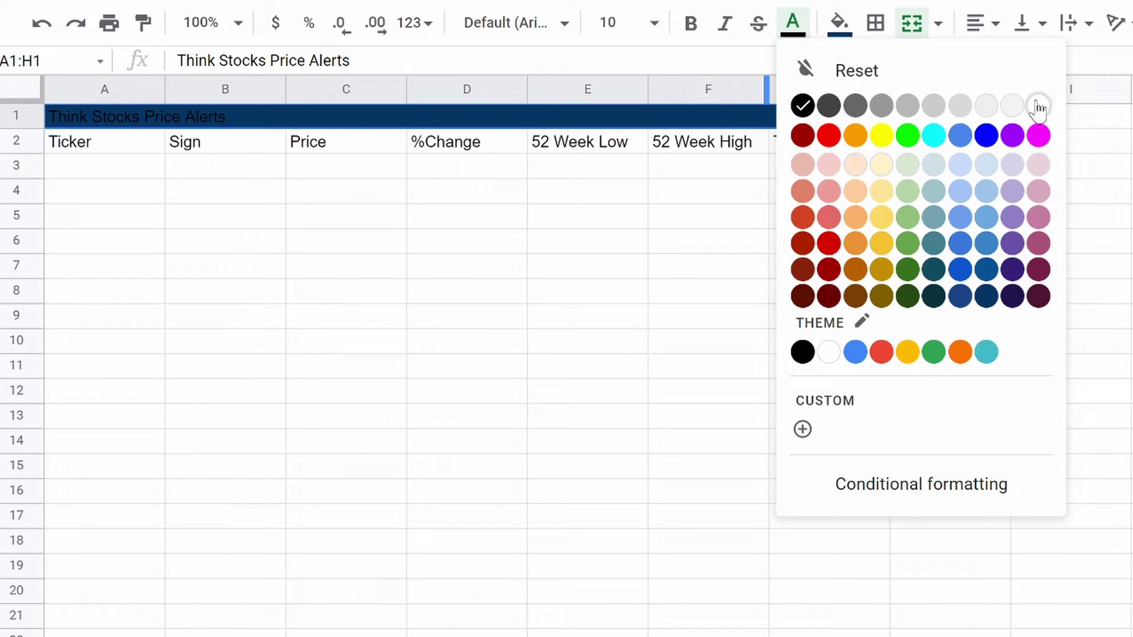
left_click(1038, 102)
left_click(691, 24)
left_click(653, 23)
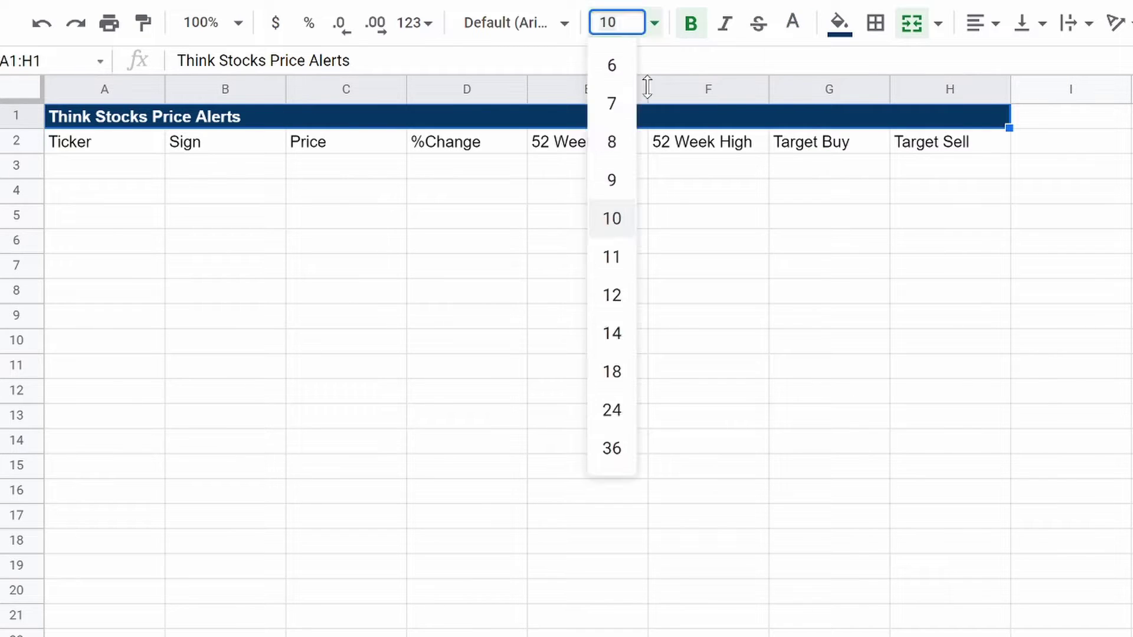
left_click(614, 374)
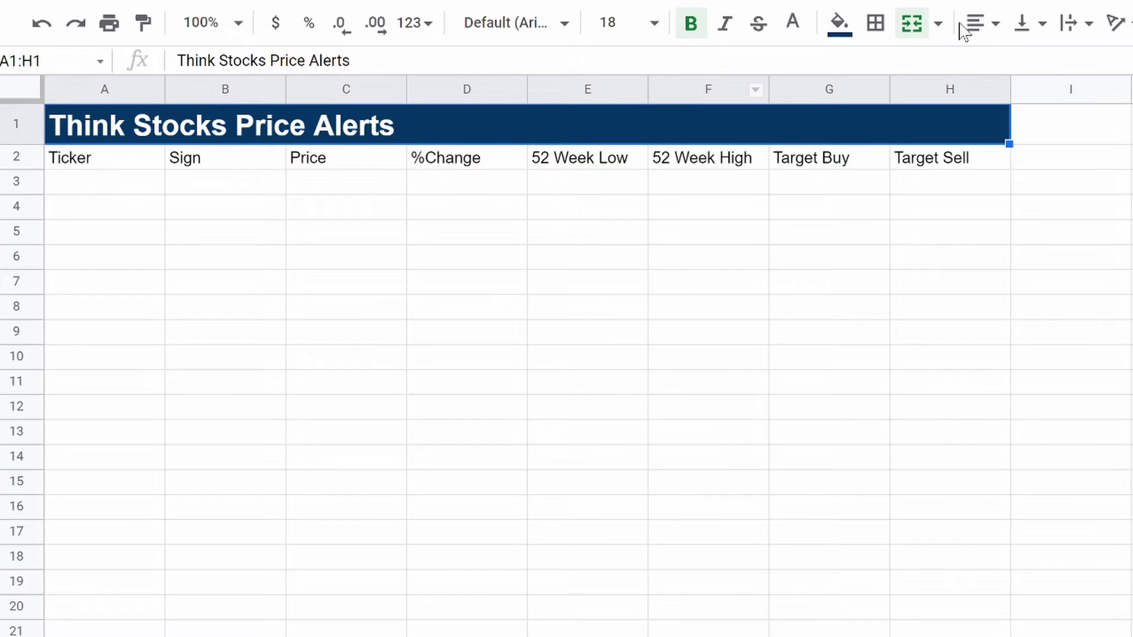
left_click(980, 23)
left_click(1007, 63)
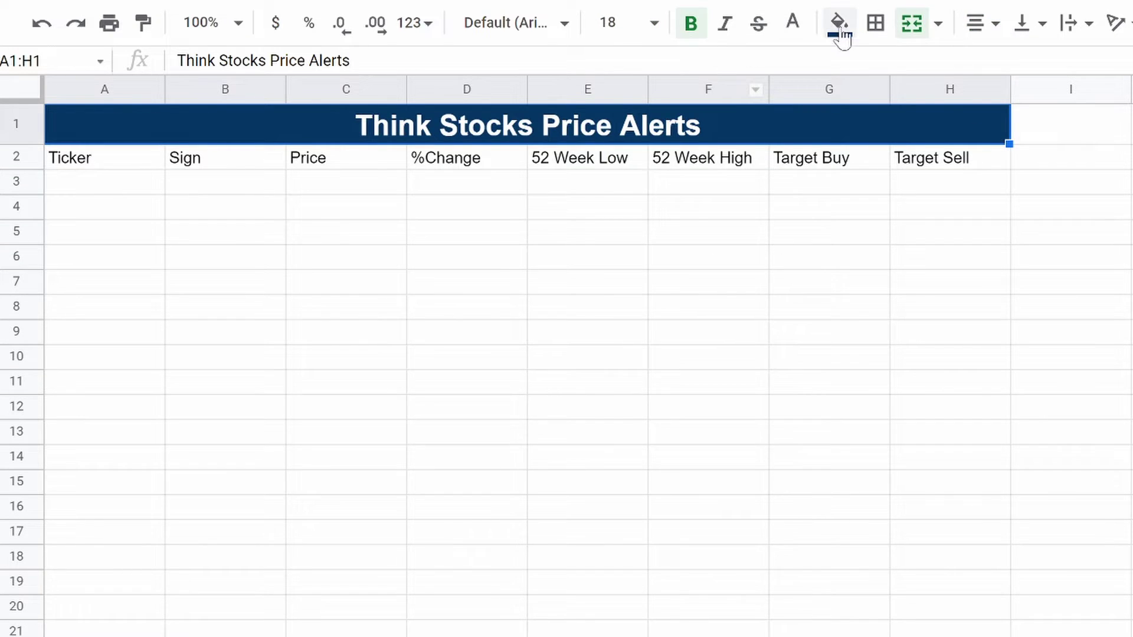
left_click(838, 35)
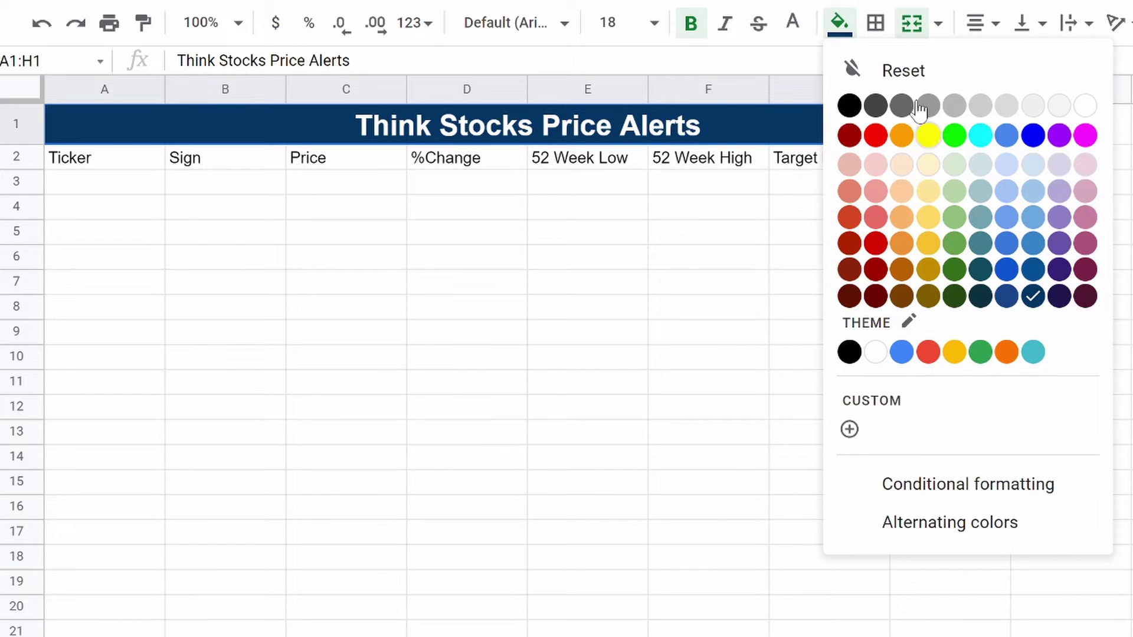
left_click(798, 30)
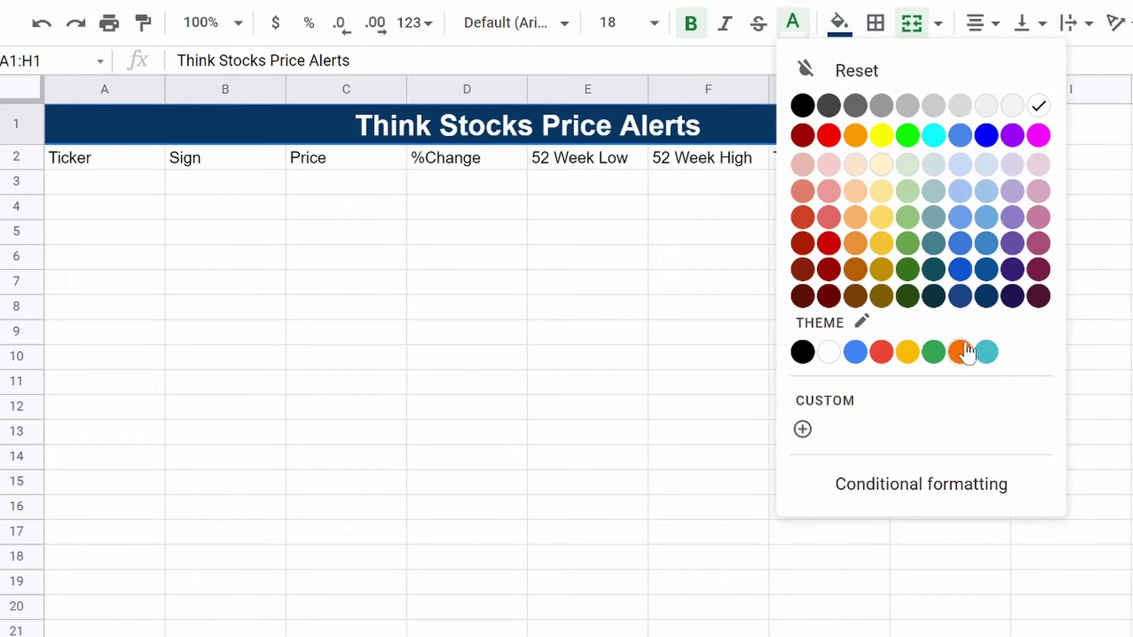
left_click(960, 352)
Step: Format the A2:H2 headers as bold, centred white text on dark navy fill
left_click_drag(96, 164, 933, 168)
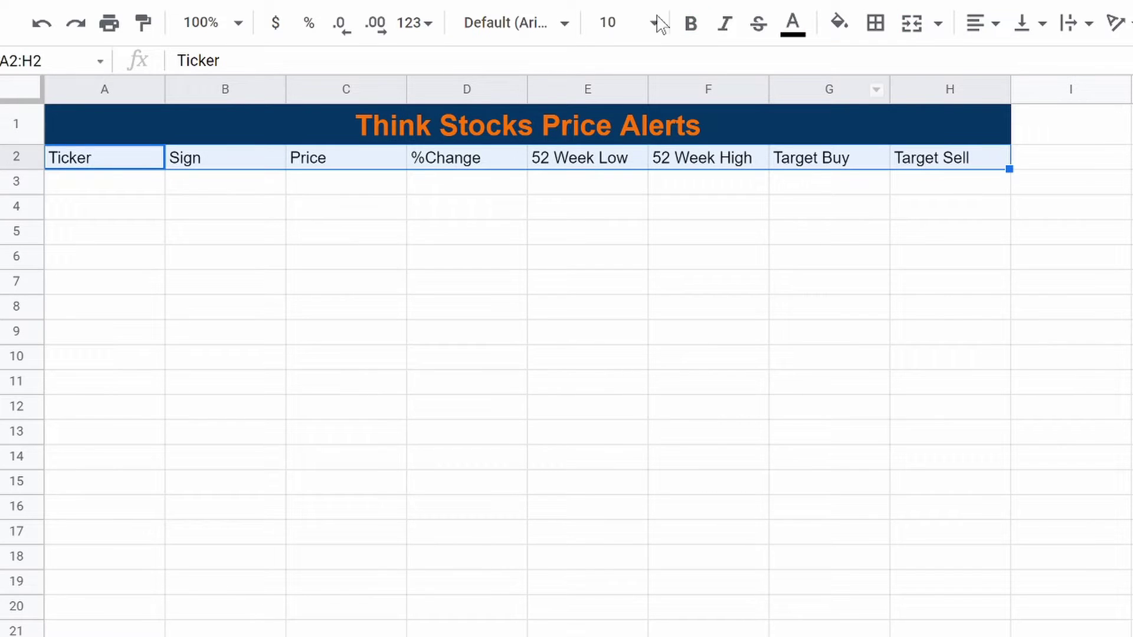
left_click(793, 24)
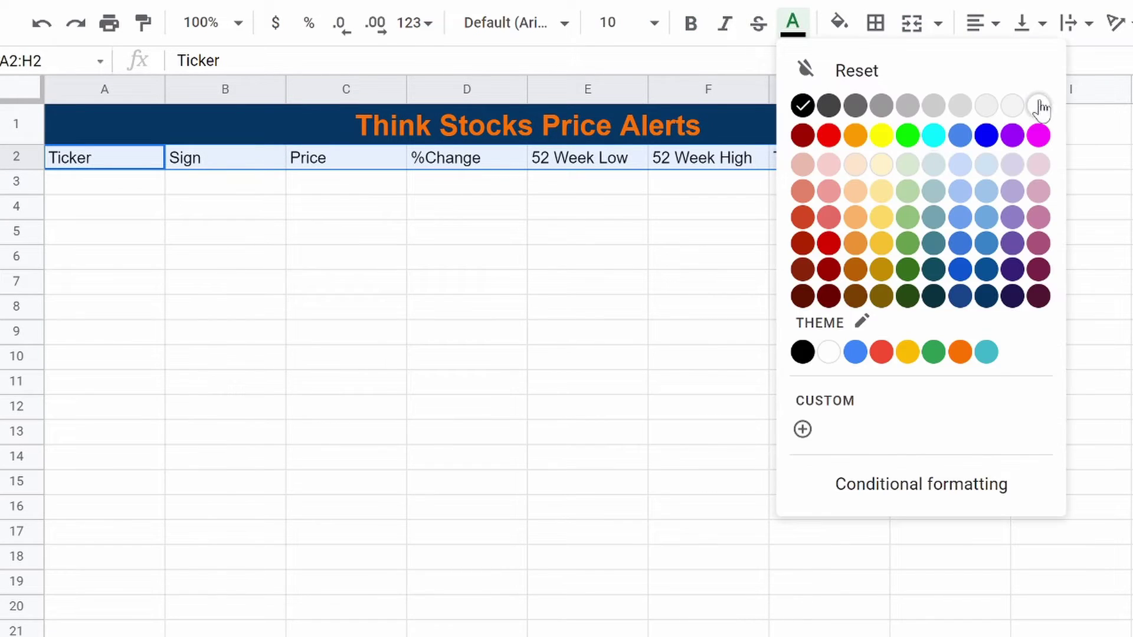
left_click(1037, 106)
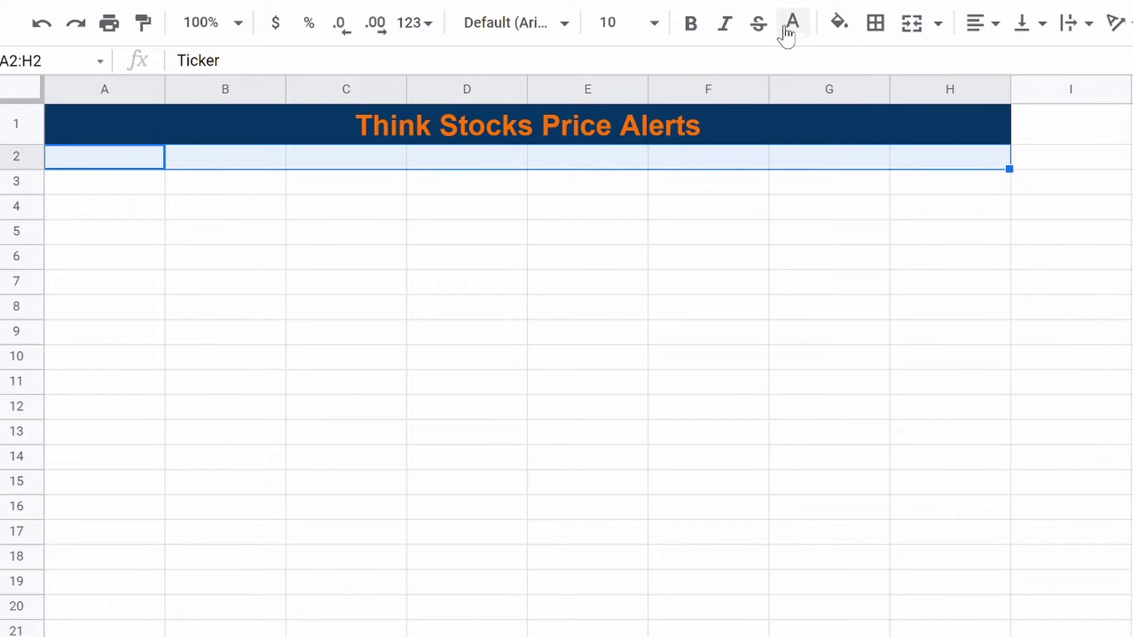
left_click(838, 27)
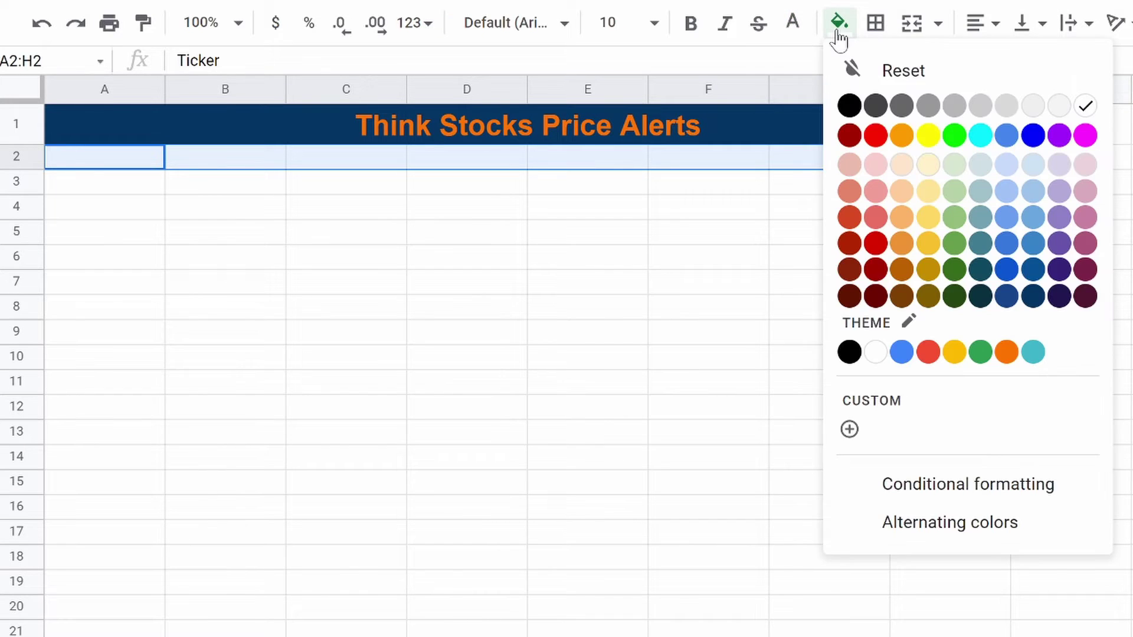
left_click(1033, 299)
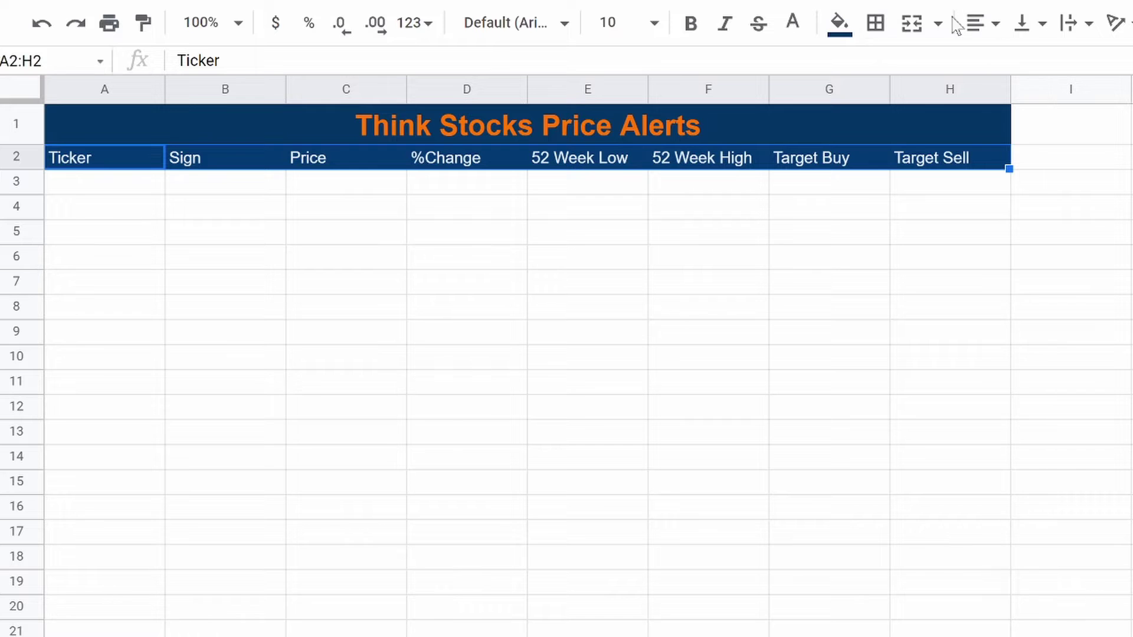
left_click(908, 25)
left_click(900, 416)
left_click(979, 27)
left_click(1006, 61)
left_click(690, 24)
left_click(583, 265)
Step: Add a thick white bottom border under the merged title cell
left_click(329, 121)
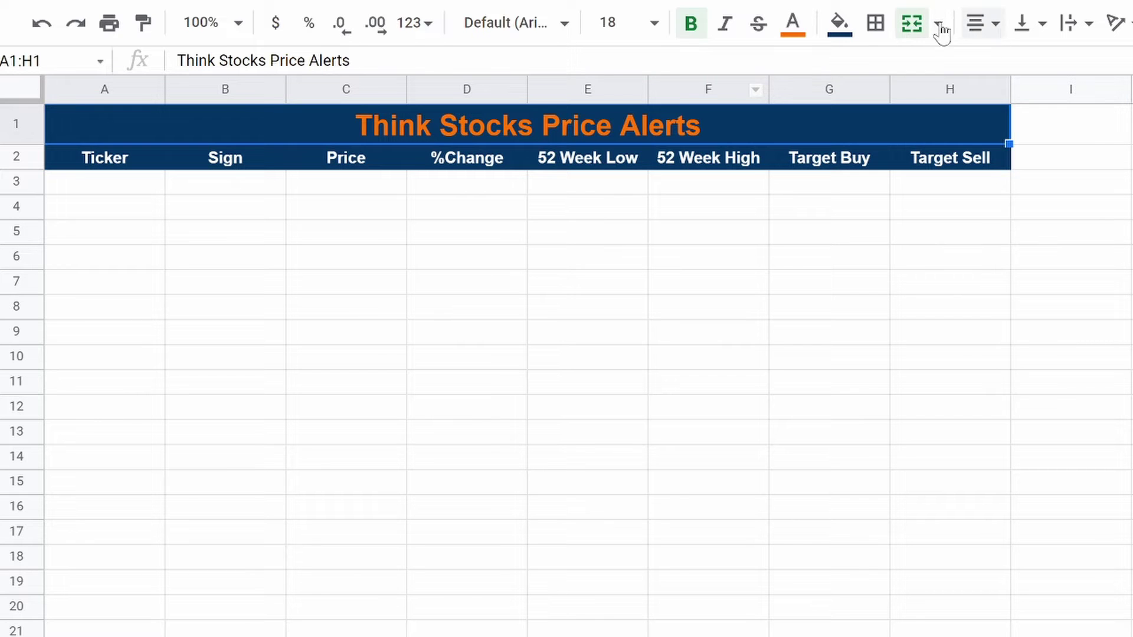
left_click(877, 23)
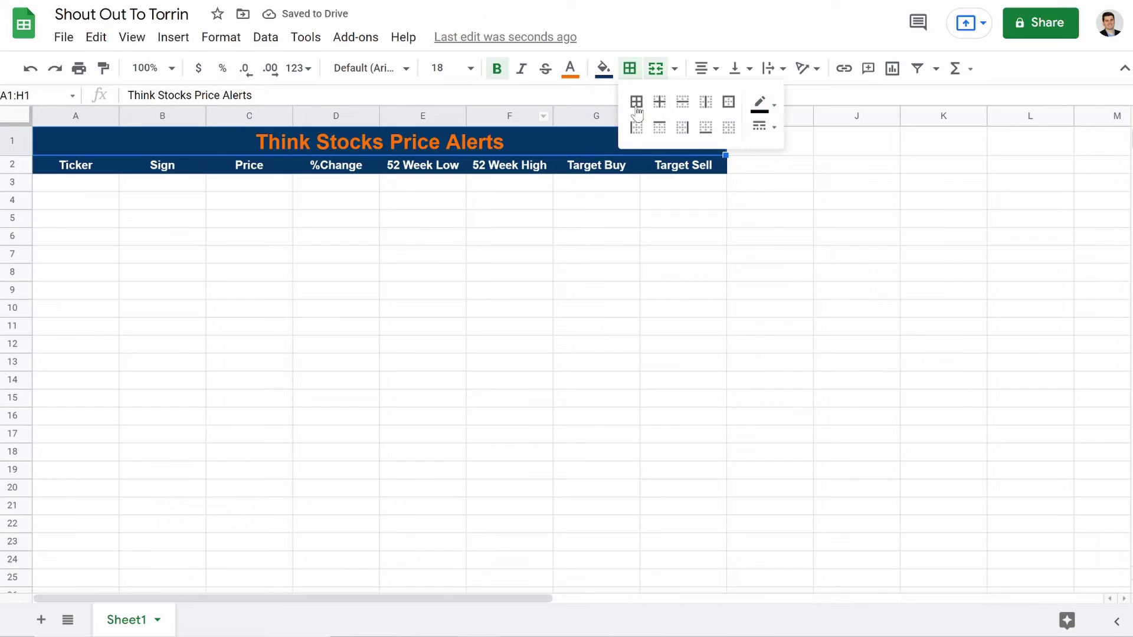
left_click(761, 103)
left_click(935, 165)
left_click(762, 126)
left_click(824, 197)
left_click(706, 127)
left_click(595, 275)
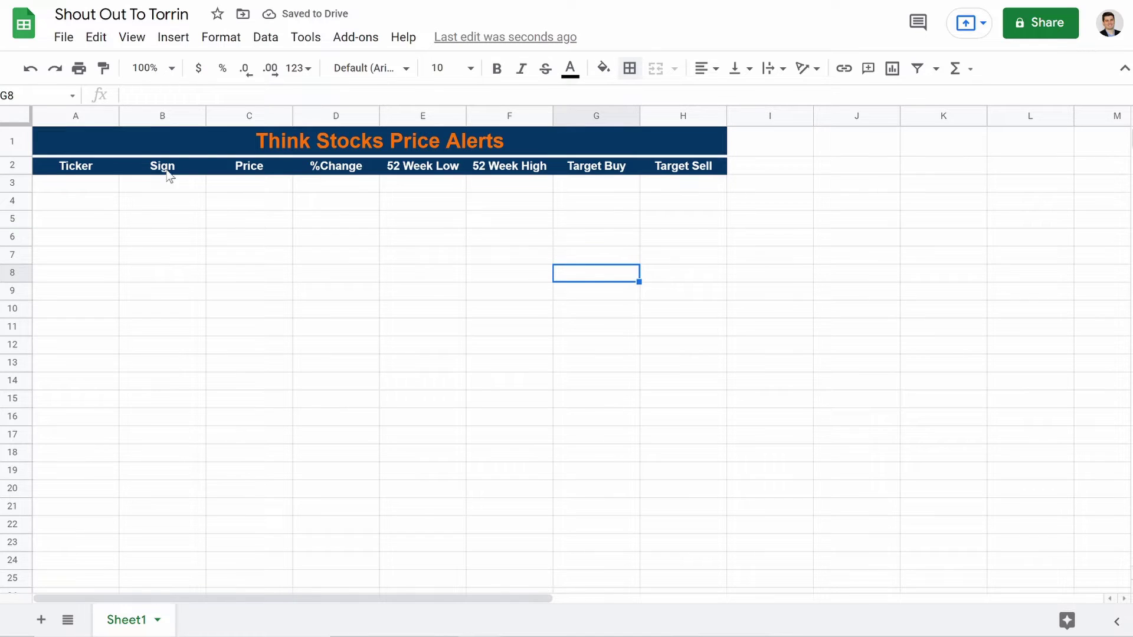
Step: Enlarge the title font to size 24
left_click(277, 146)
left_click(469, 69)
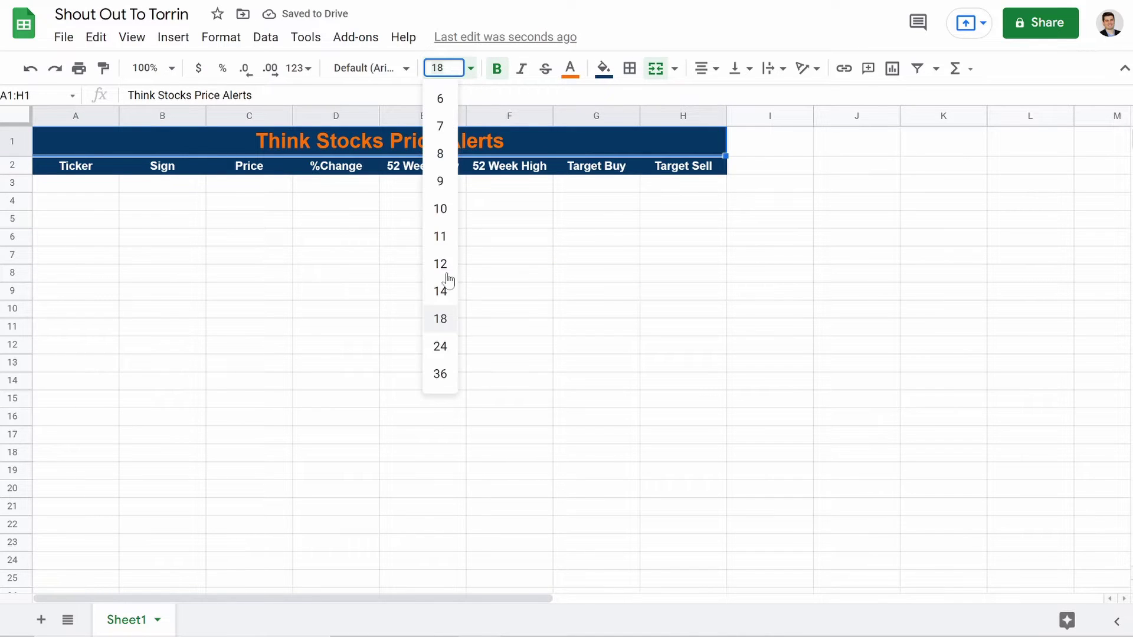
left_click(447, 352)
left_click(326, 187)
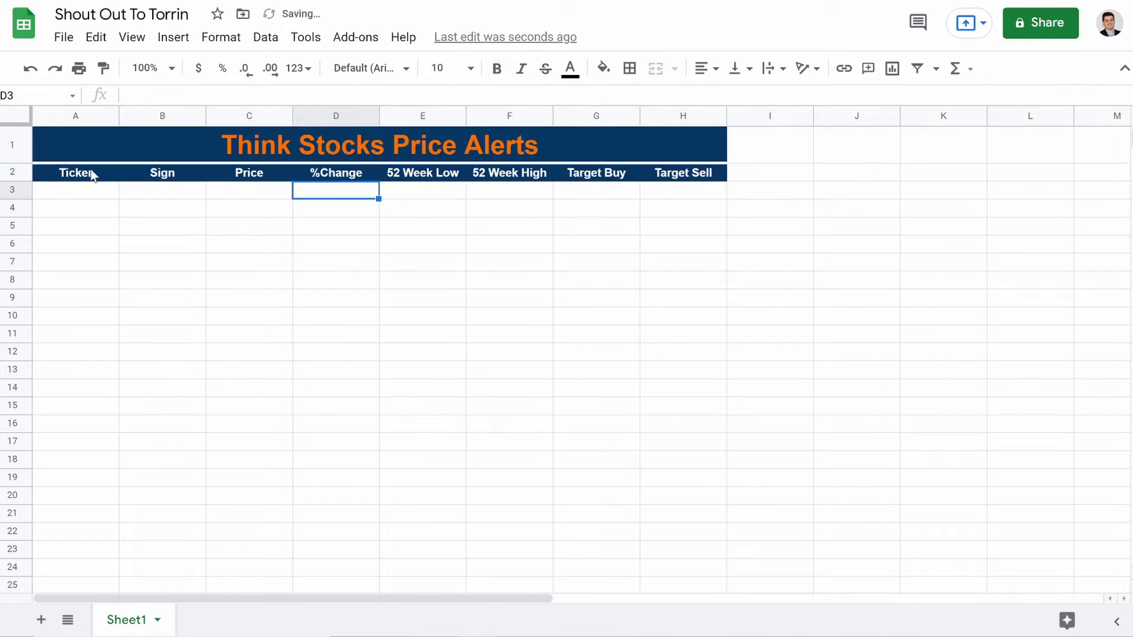
Step: Set the header row 2 font size to 11
left_click(70, 197)
left_click(20, 174)
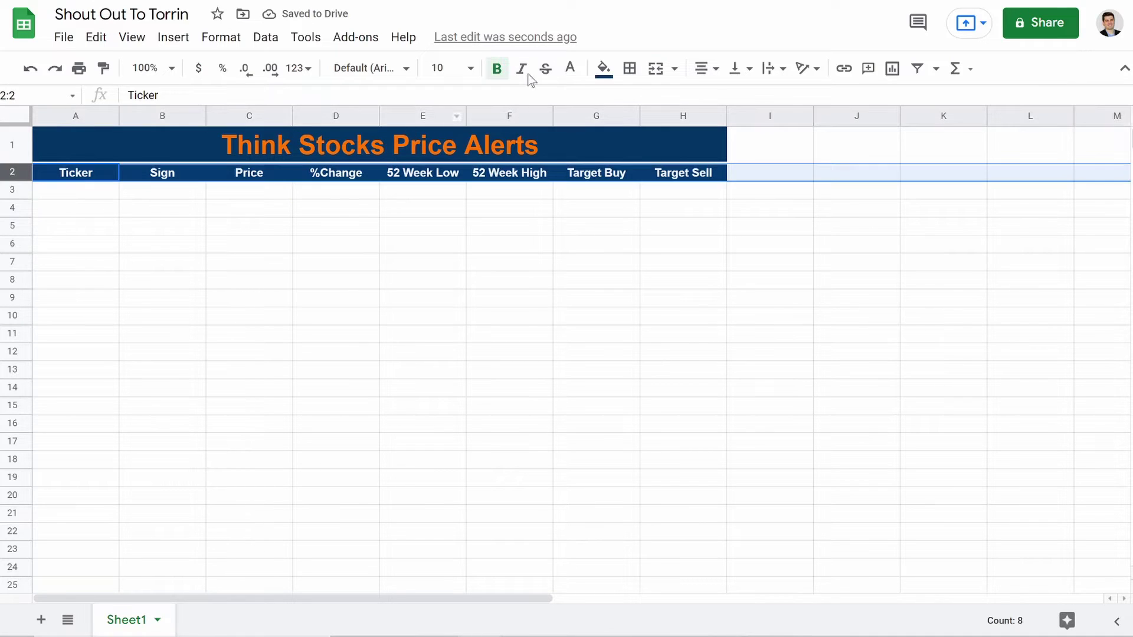
left_click(454, 68)
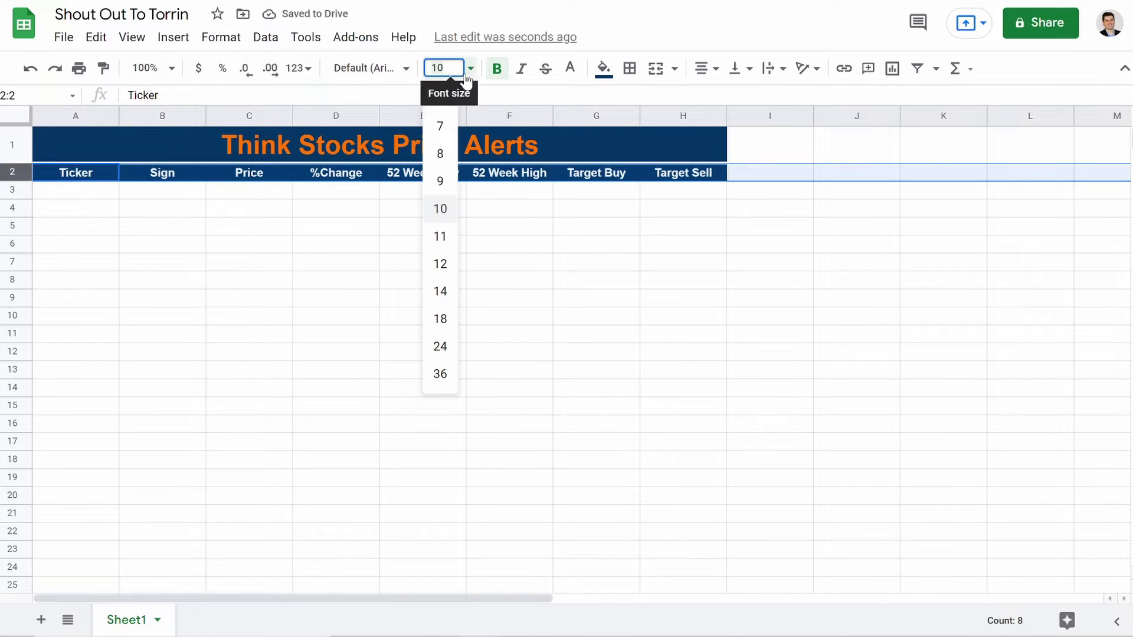
left_click(442, 237)
left_click(84, 198)
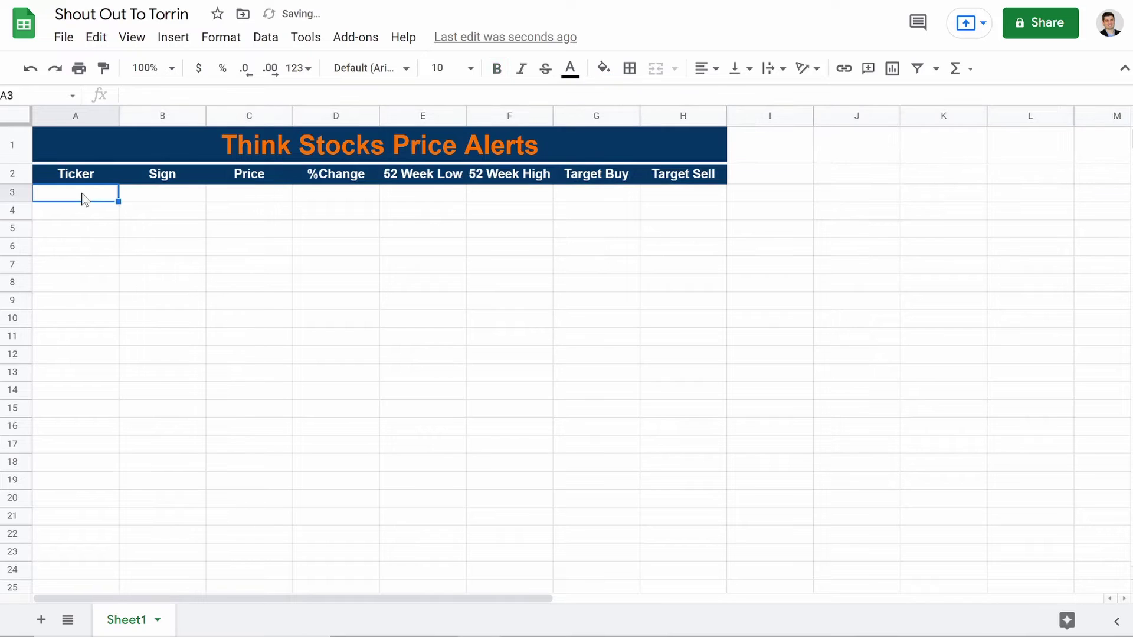
Step: Enter the tickers TGT, SQ, MSFT, FB and KO in A3:A7
type("N")
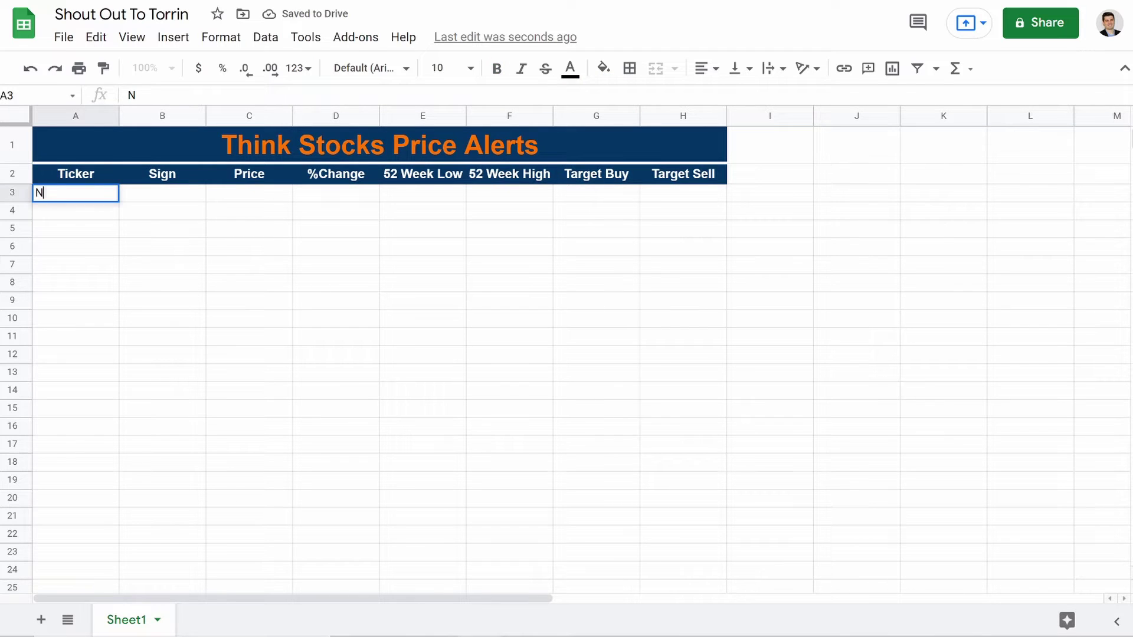
type("vd")
key("BackSpace")
key("BackSpace")
key("BackSpace")
type("T")
key("Return")
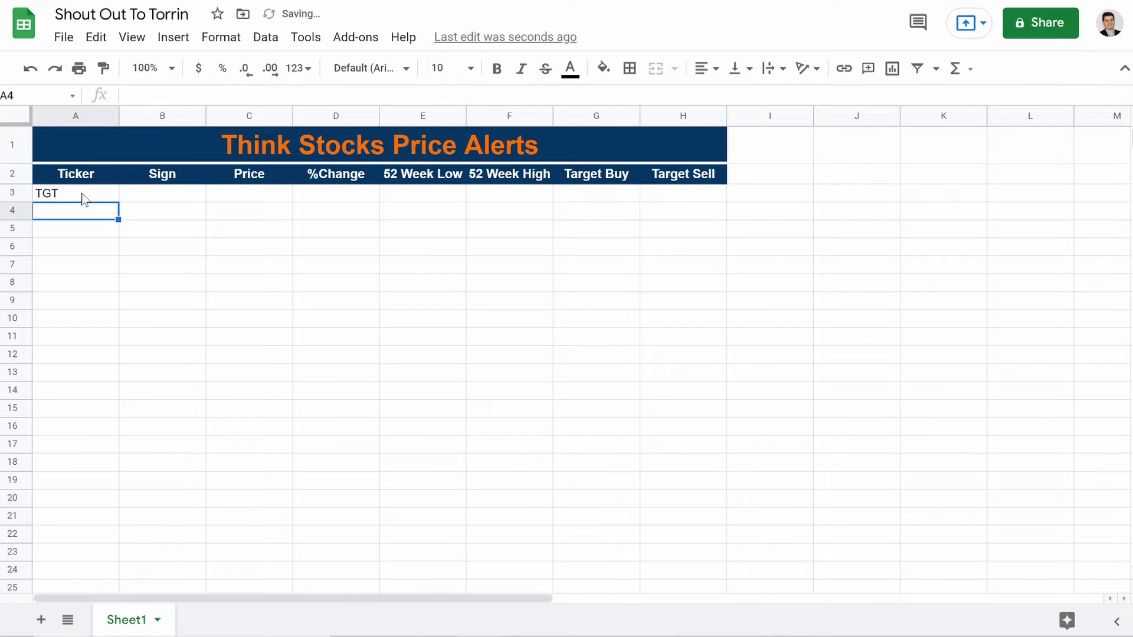
type("SQ")
key("Return")
type("MSFT")
key("Return")
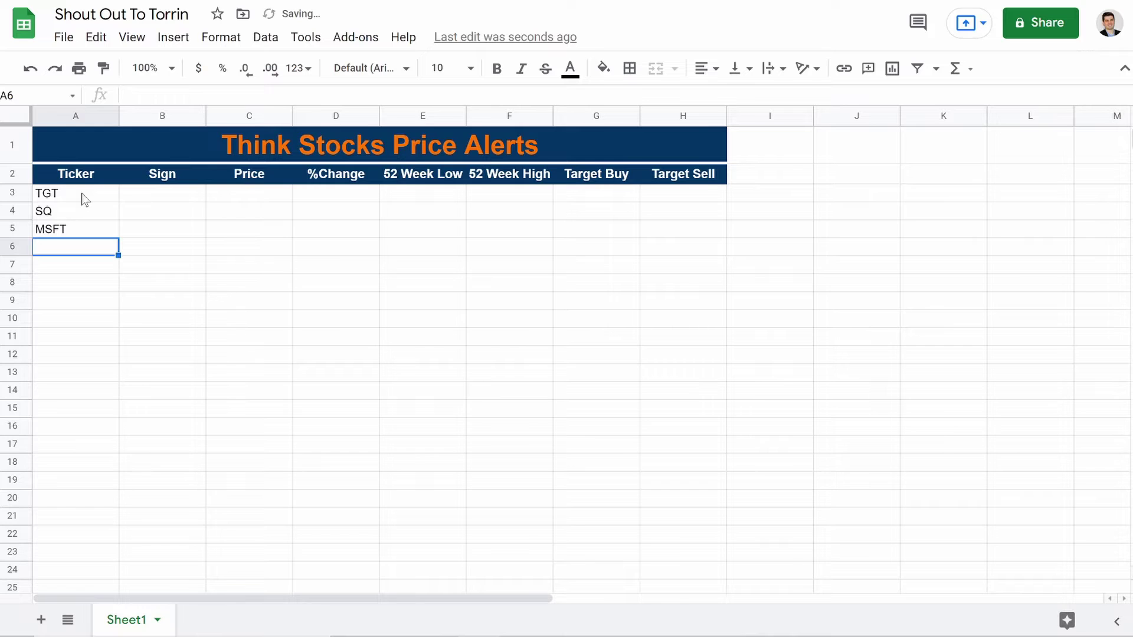
type("FB")
key("Return")
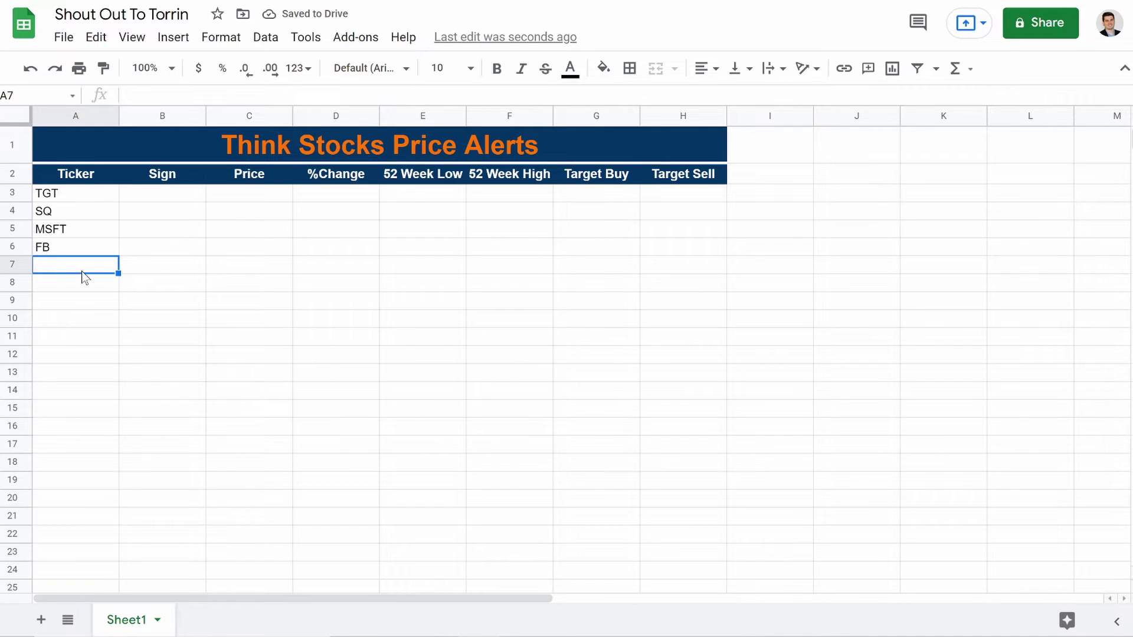
type("KO")
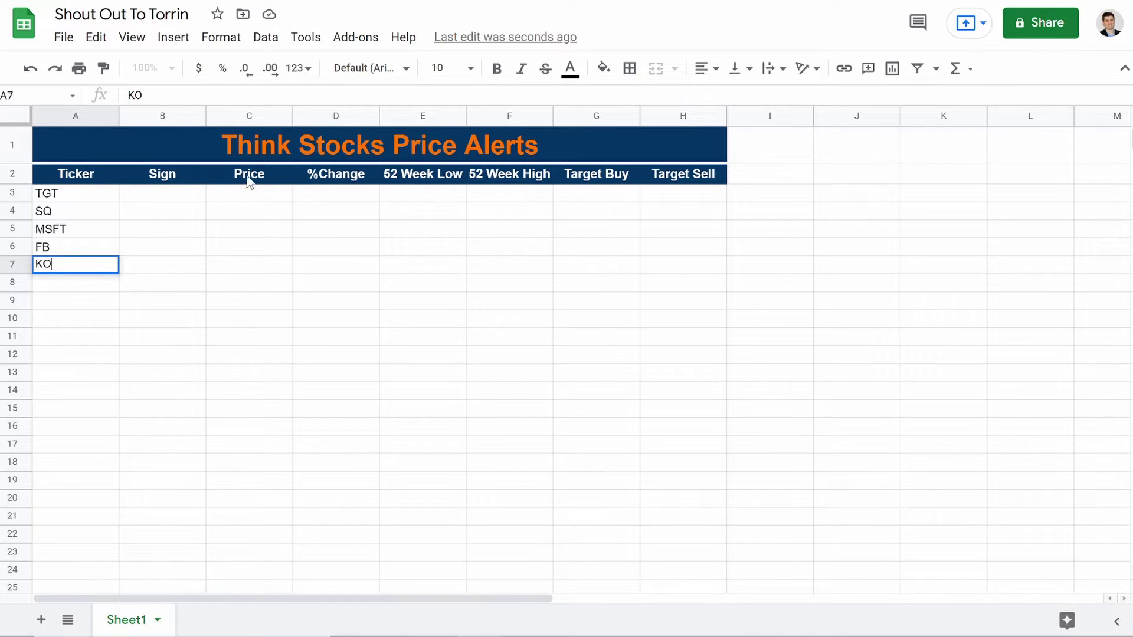
left_click(163, 193)
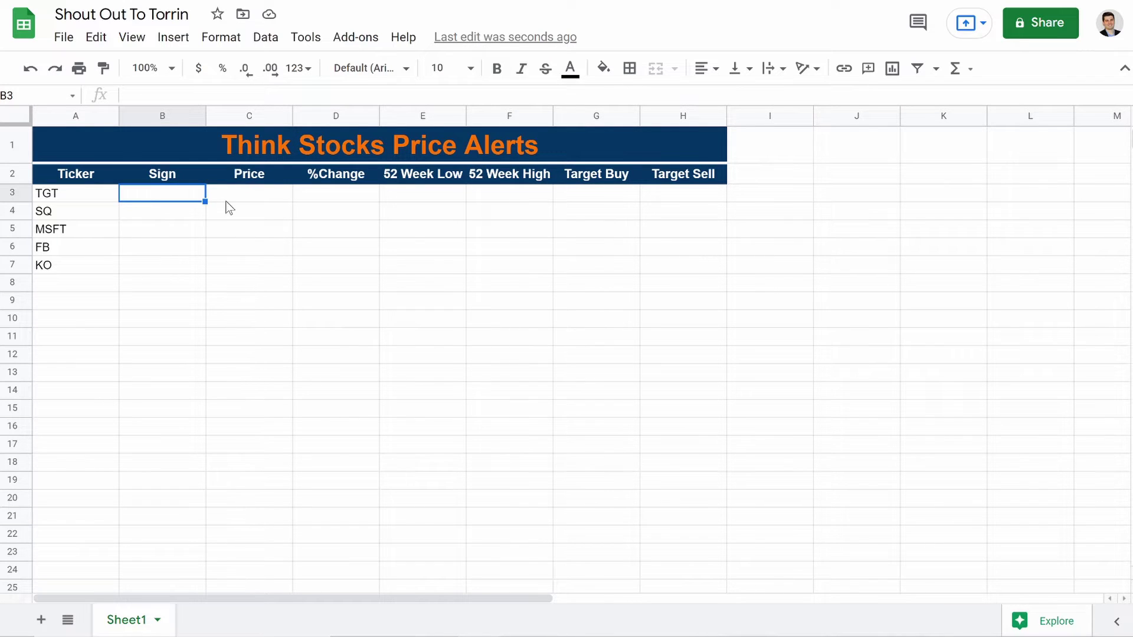
Step: Enter =IF(ISBLANK(A3),"",GOOGLEFINANCE(A3)) in C3 to fetch TGT's price
left_click(257, 200)
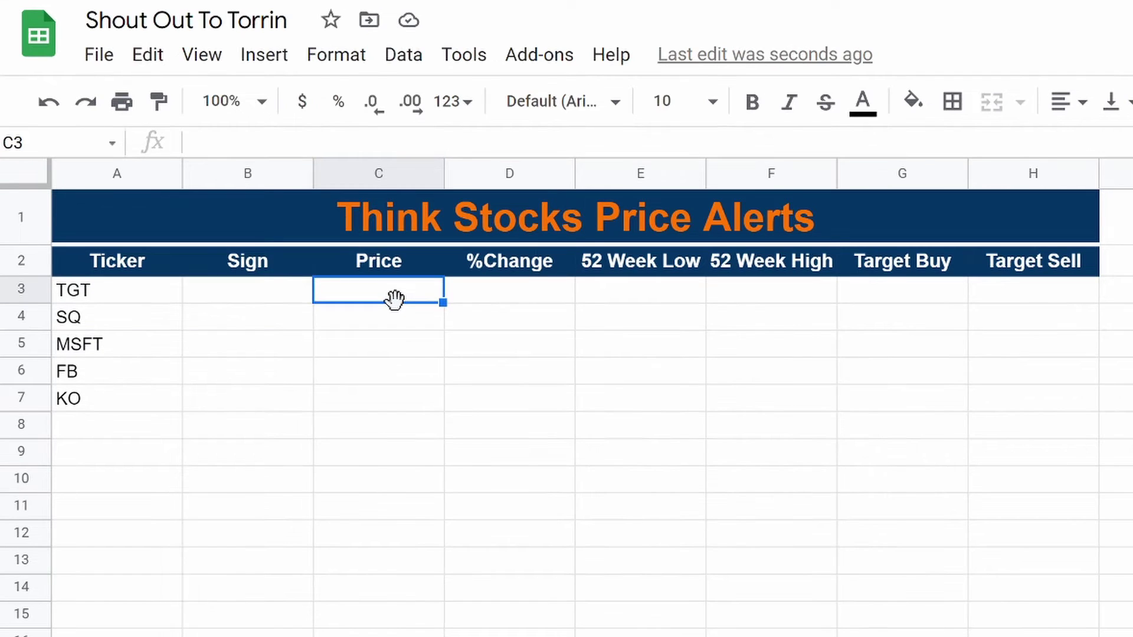
type("=if(")
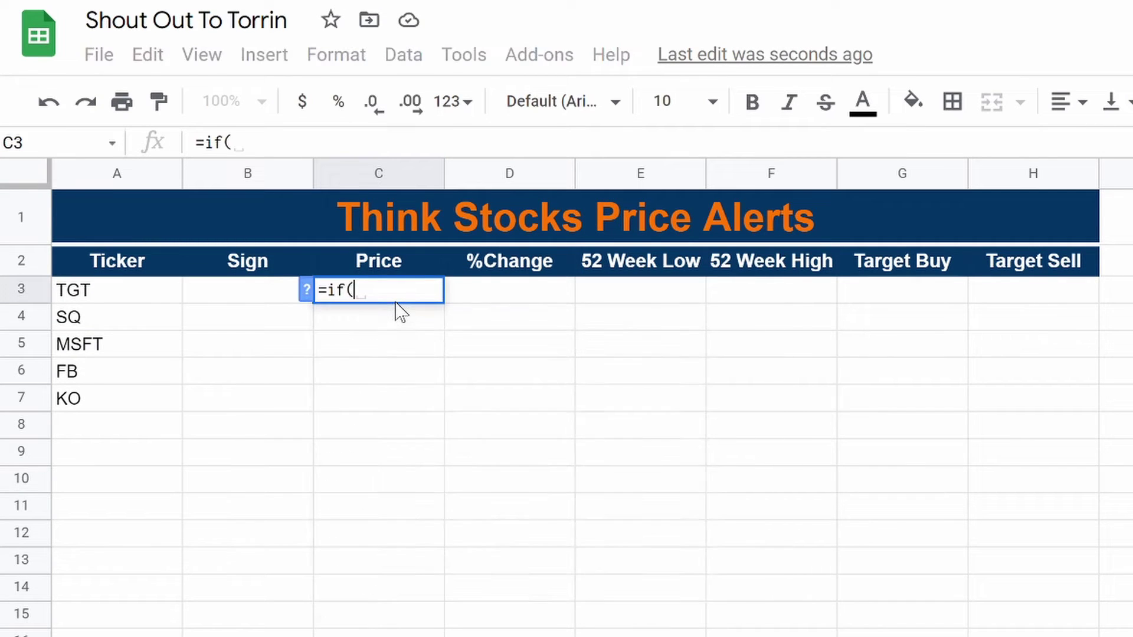
type("IsBLANK(")
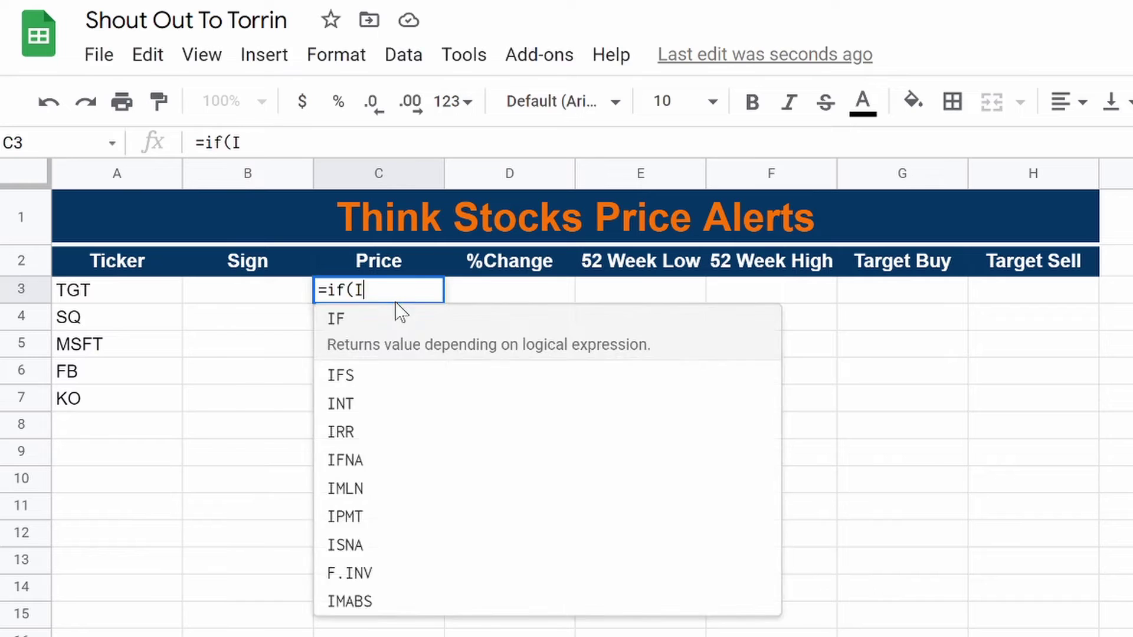
left_click(118, 300)
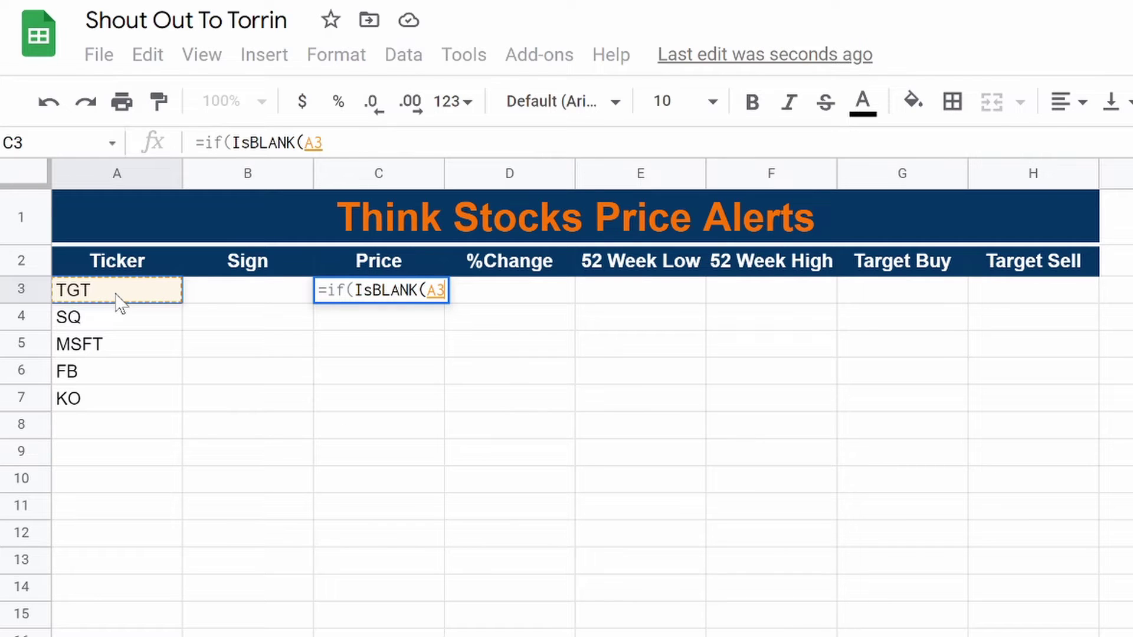
type("),\"\"")
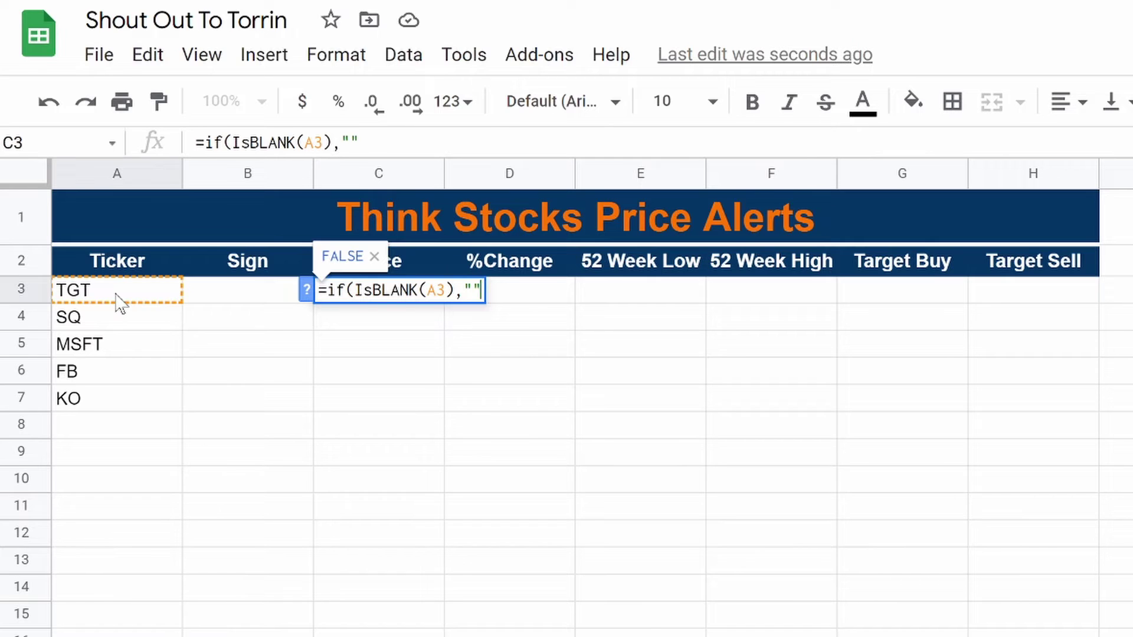
type(", ")
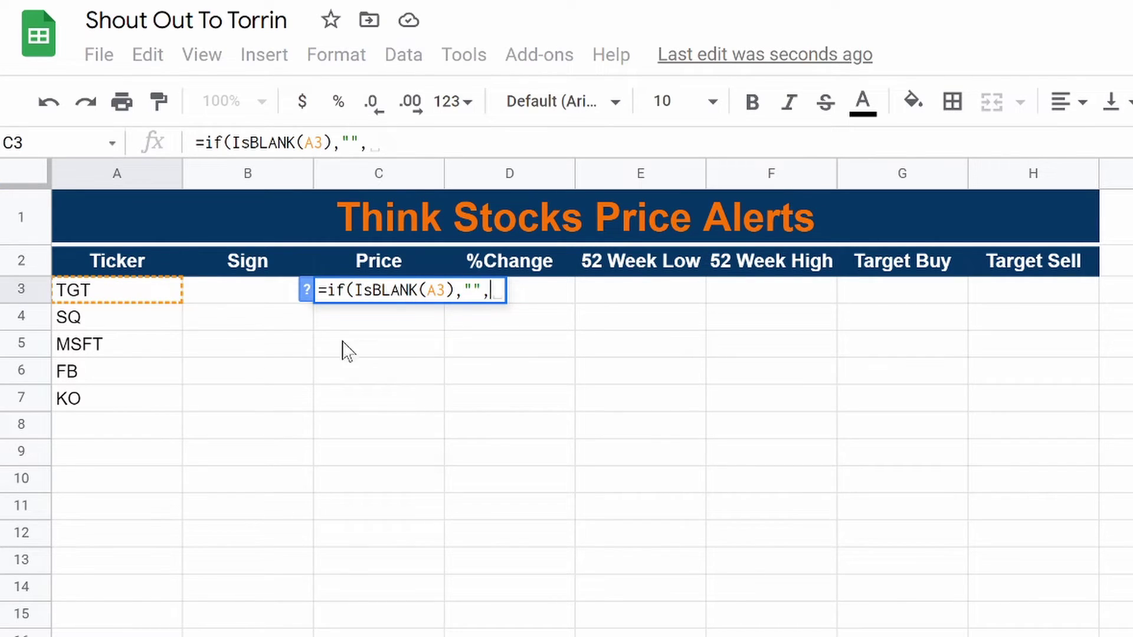
type("G")
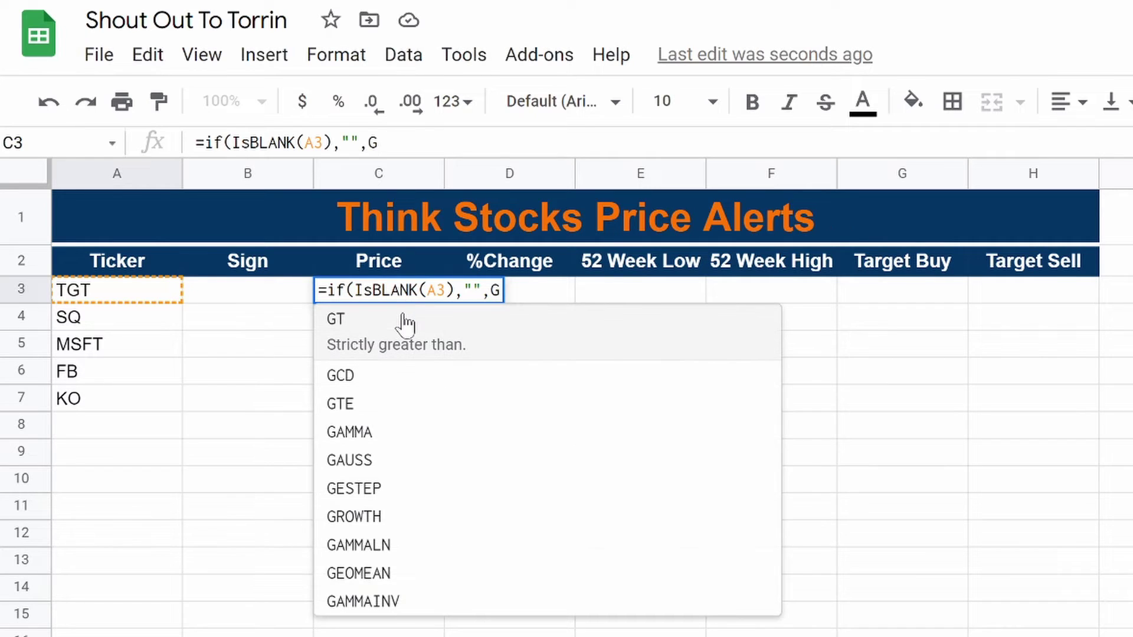
type("oogle")
left_click(456, 348)
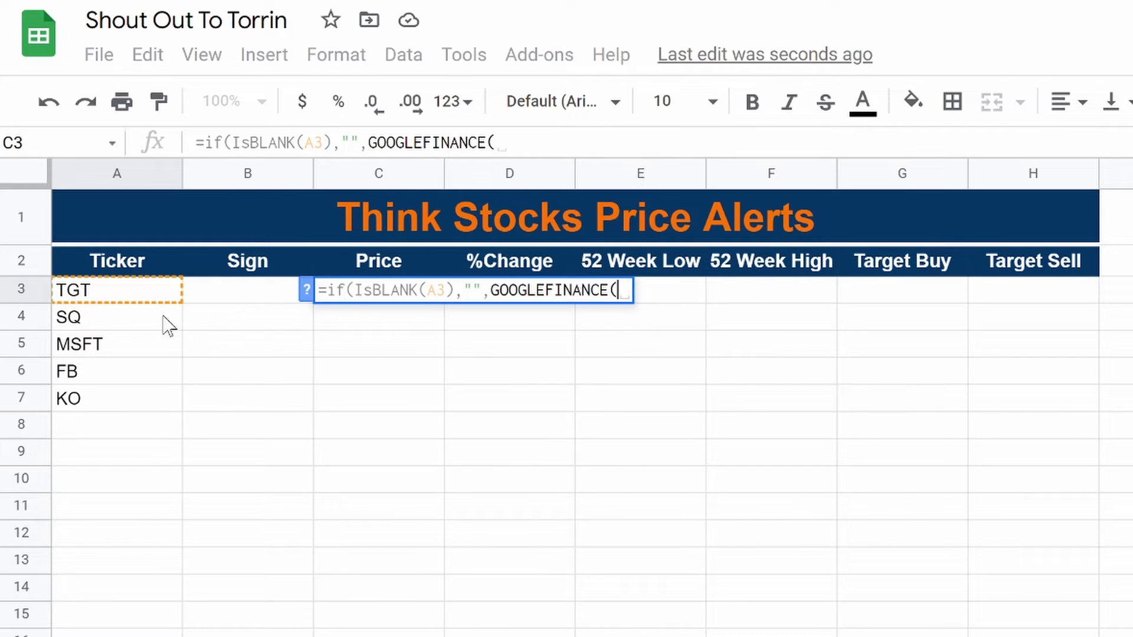
left_click(95, 295)
type("))")
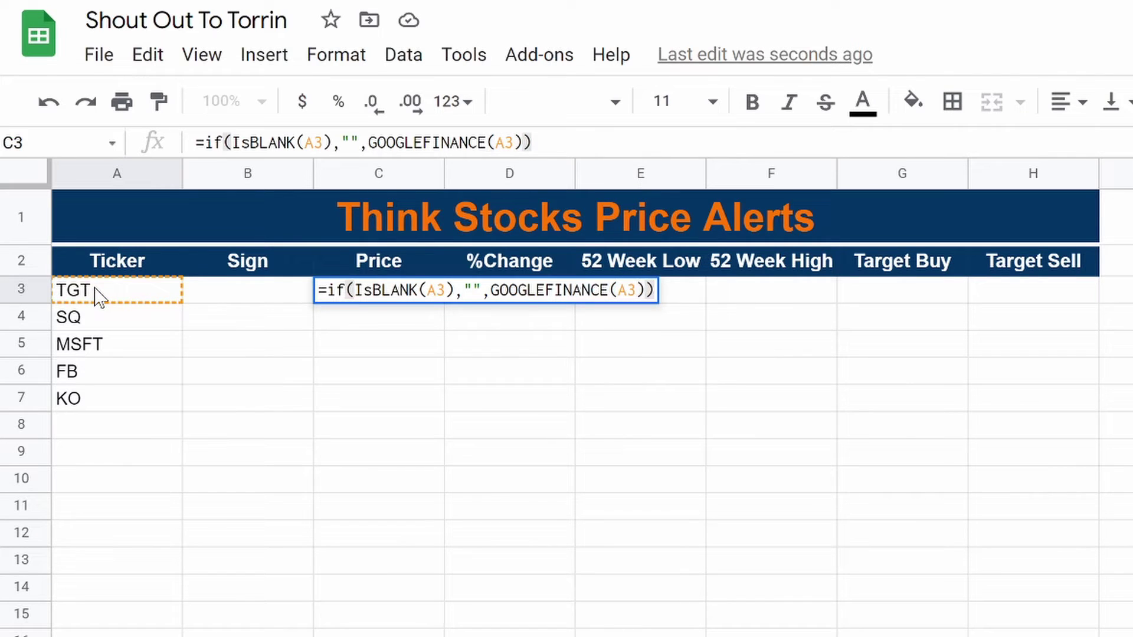
key("Return")
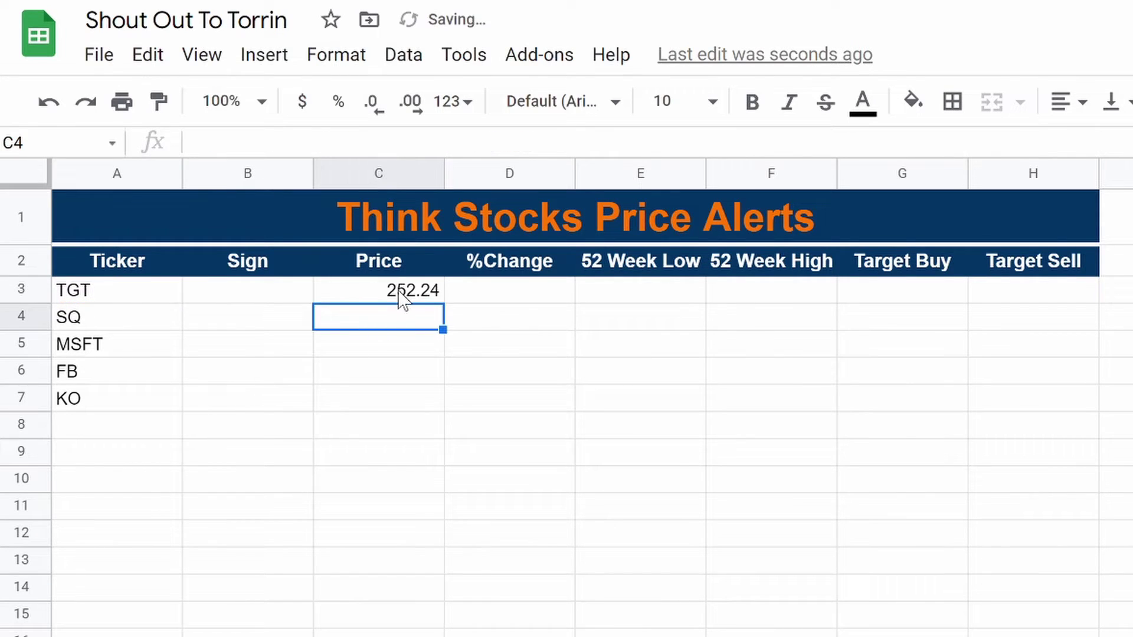
Step: Fill the price formula down to C20 and confirm empty ticker rows show blank prices
left_click(403, 298)
left_click_drag(445, 307, 449, 636)
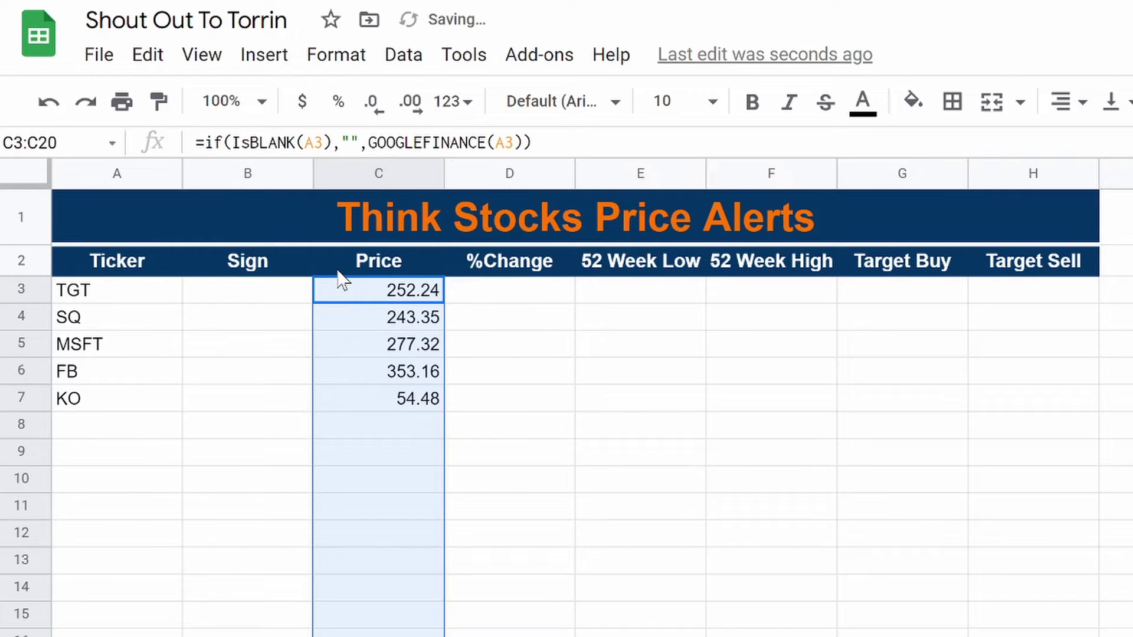
left_click(250, 143)
left_click(236, 453)
left_click_drag(89, 426, 88, 636)
left_click(391, 436)
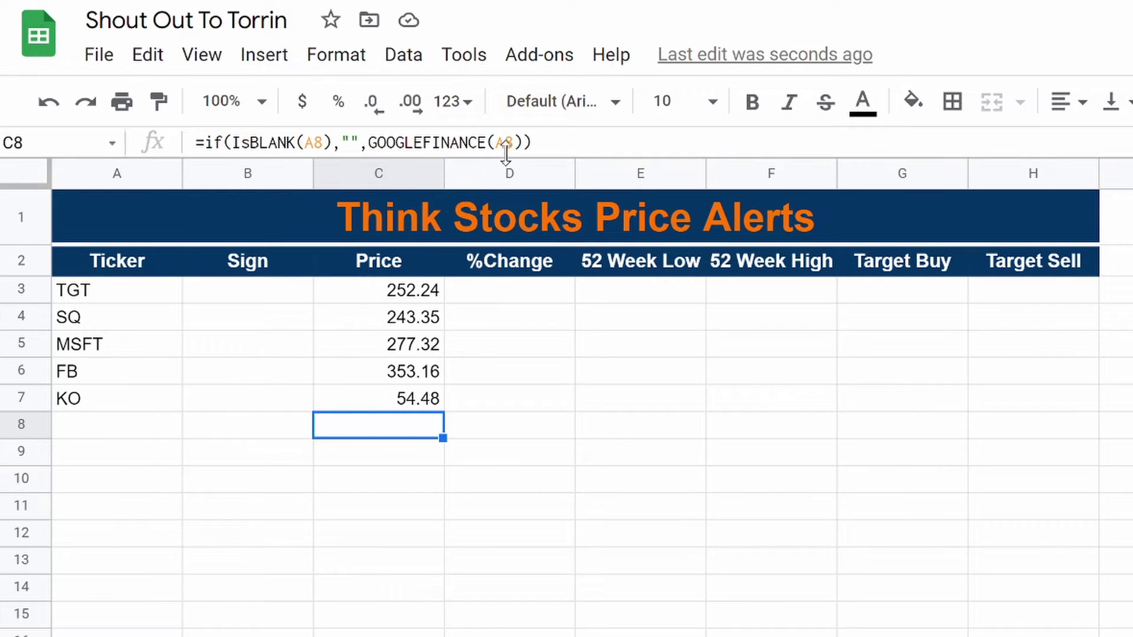
left_click(102, 293)
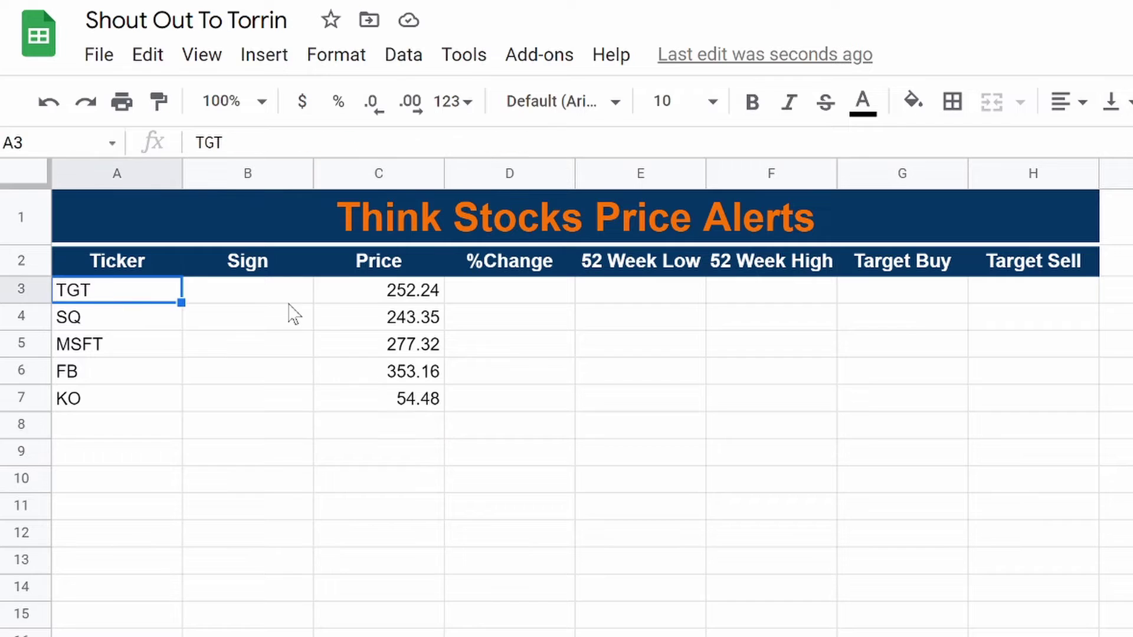
left_click(409, 273)
left_click(401, 302)
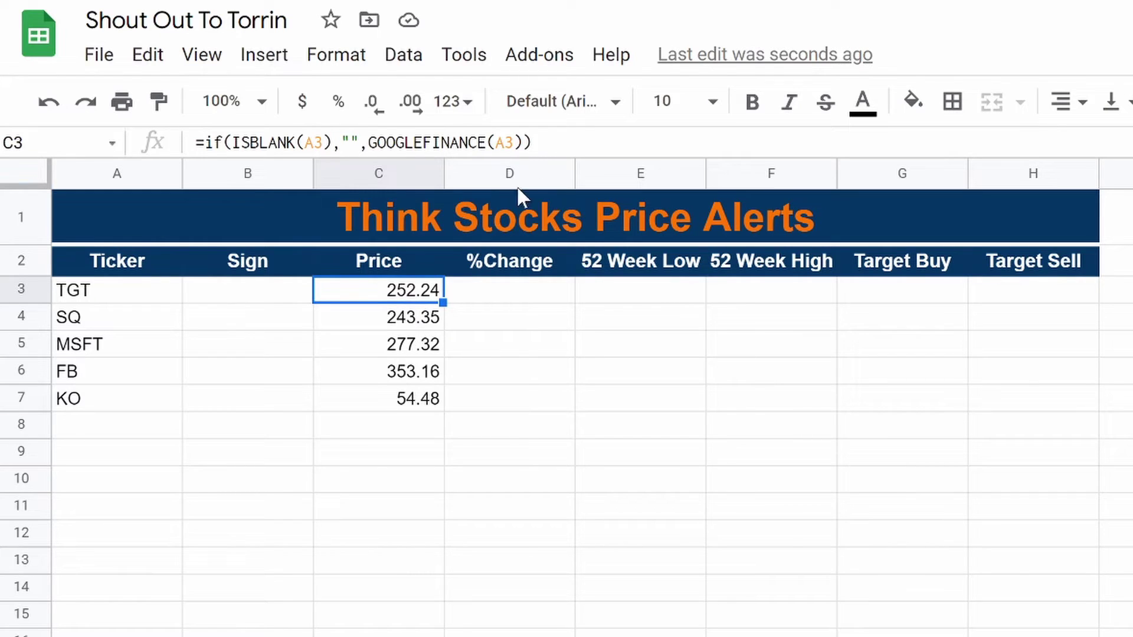
Step: Paste the price formula into D3 and extend it with "changepct" divided by 100
left_click_drag(537, 142, 162, 187)
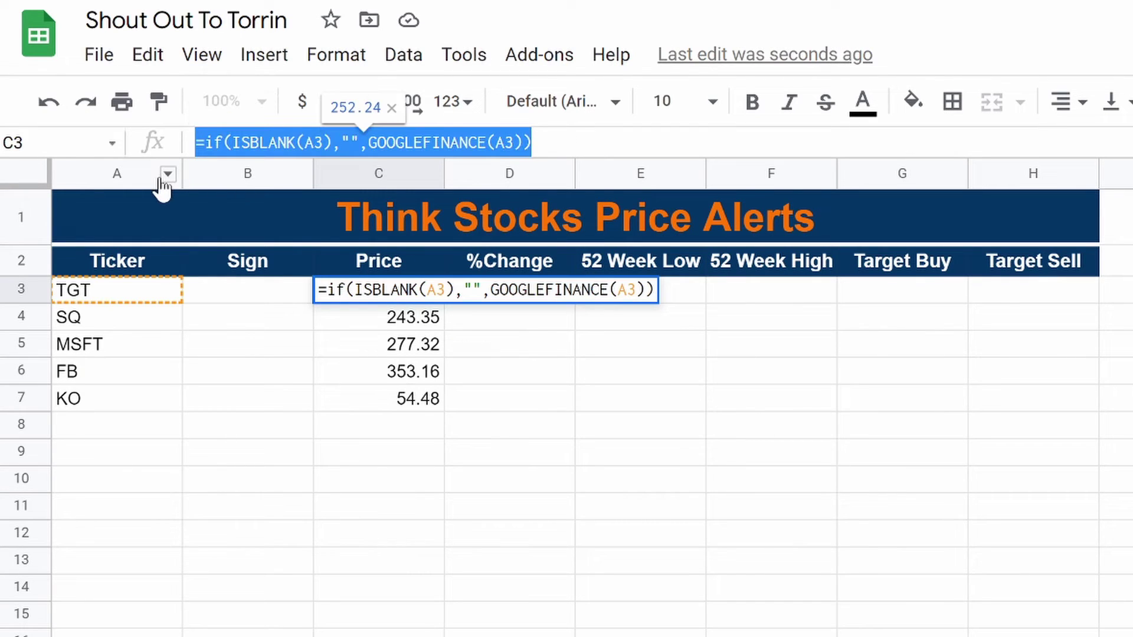
left_click(503, 427)
left_click(503, 295)
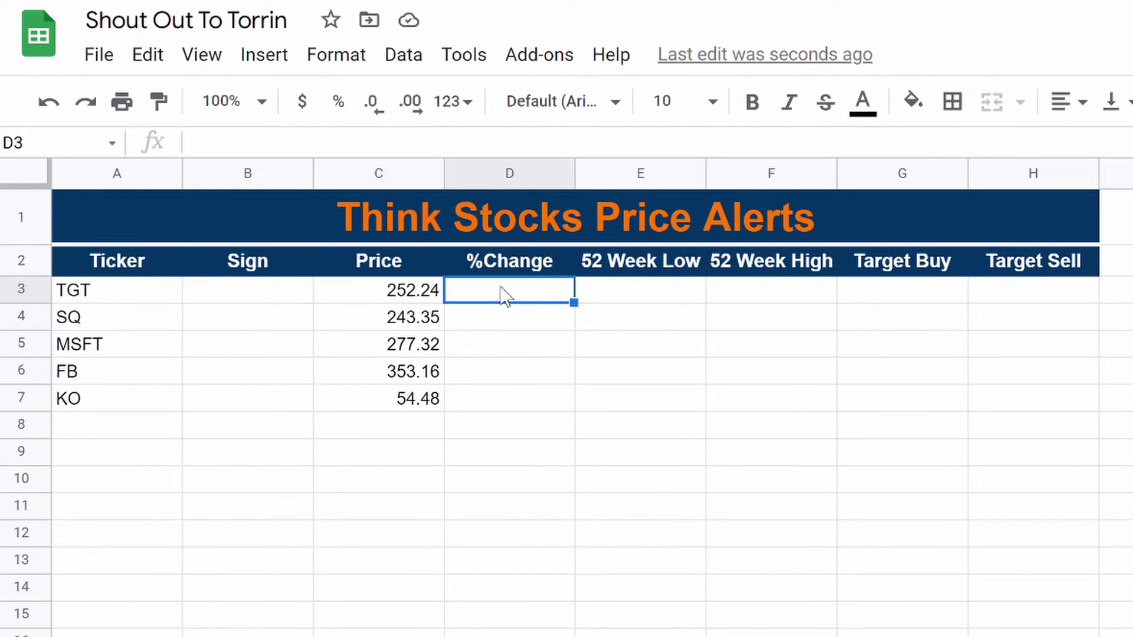
key("ctrl+v")
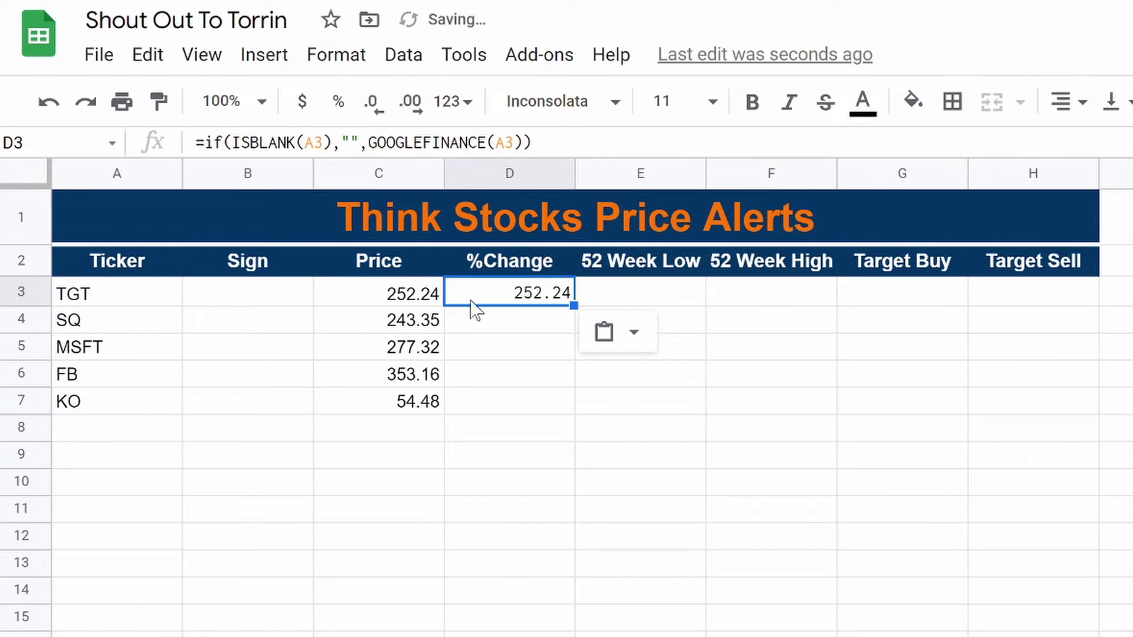
key("F2")
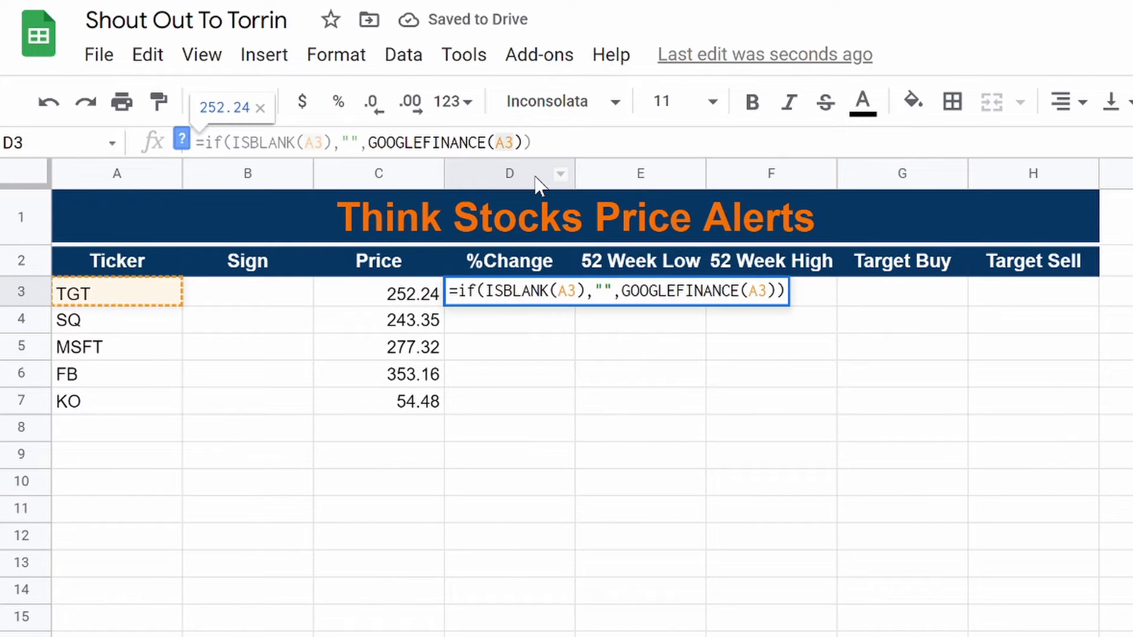
type(",")
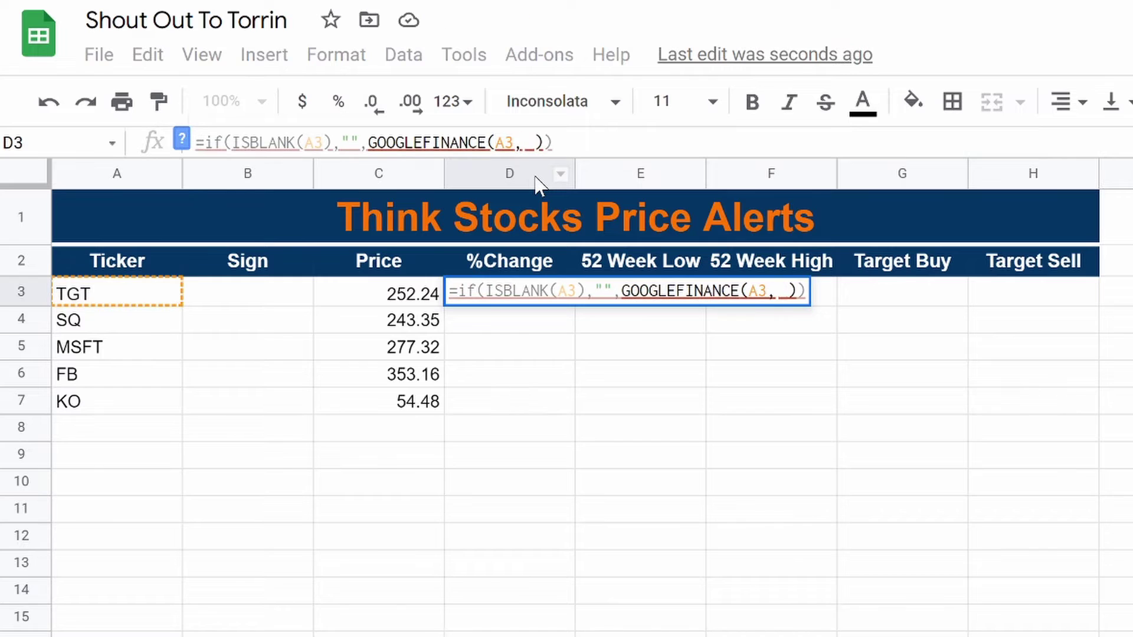
type("\"")
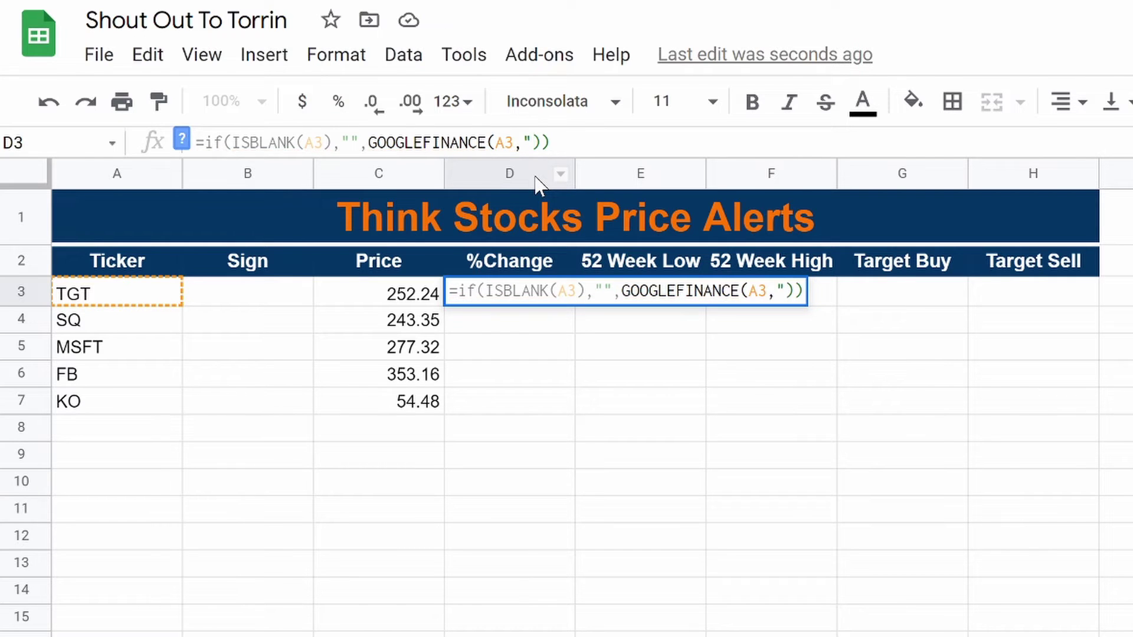
type("chang")
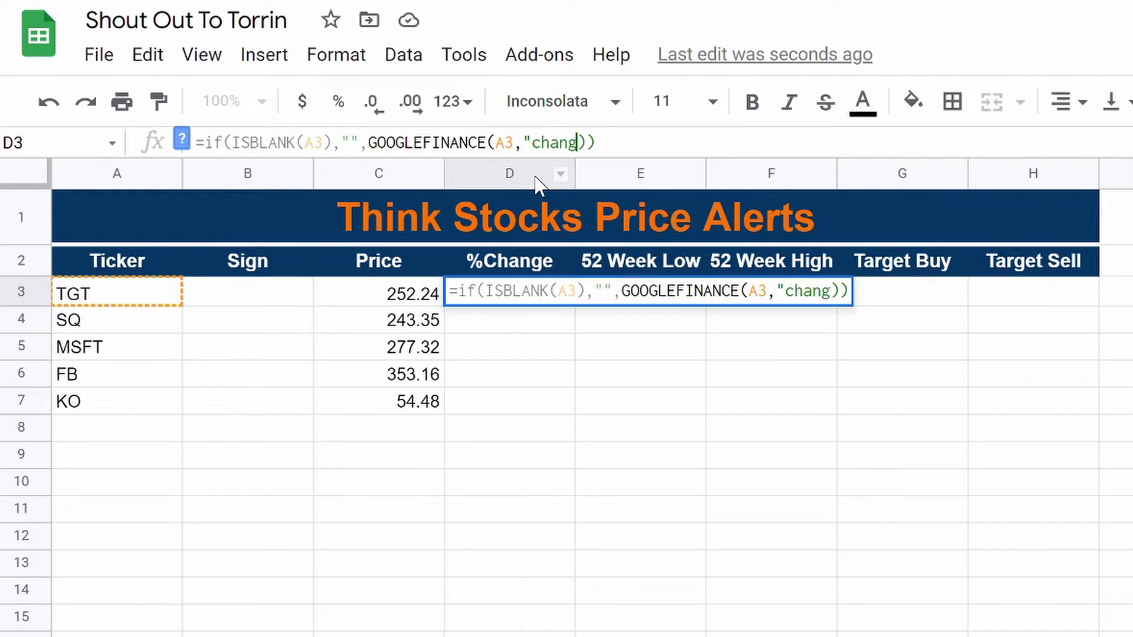
type("epct\"")
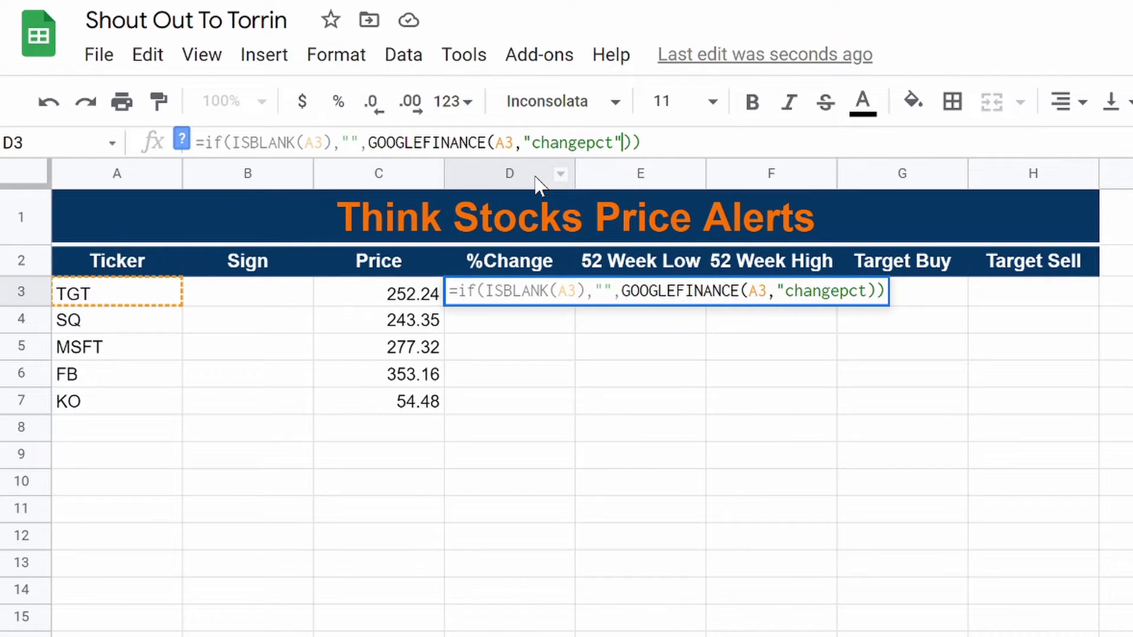
type(")")
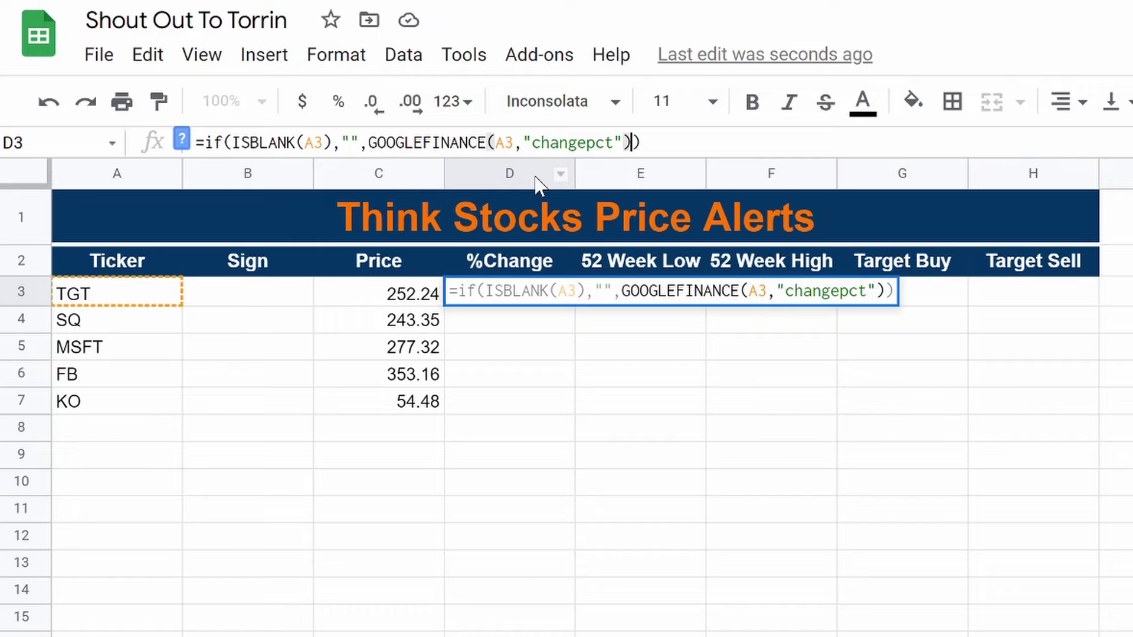
type("/100")
key("Return")
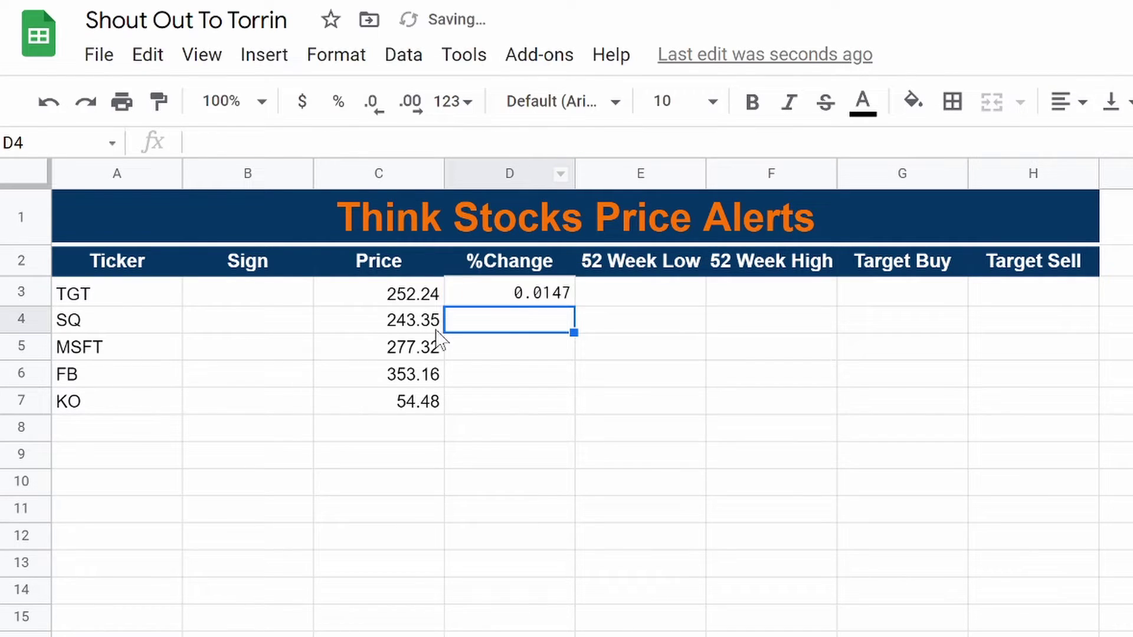
Step: Reset the selected rows to Arial font at size 10
left_click(471, 286)
key("shift+space")
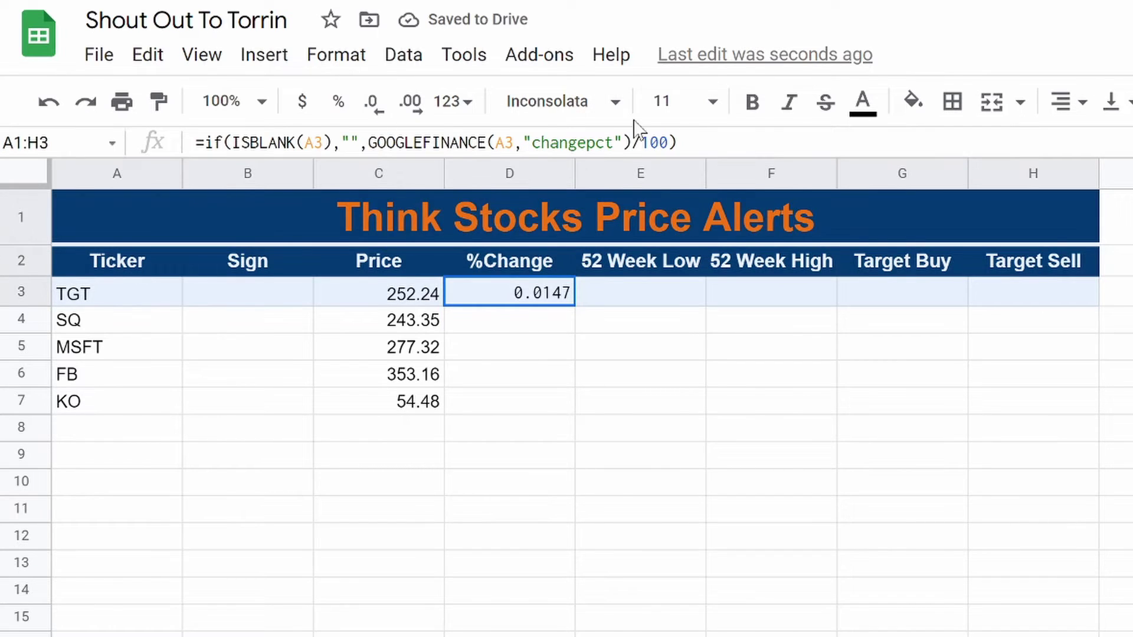
left_click(584, 104)
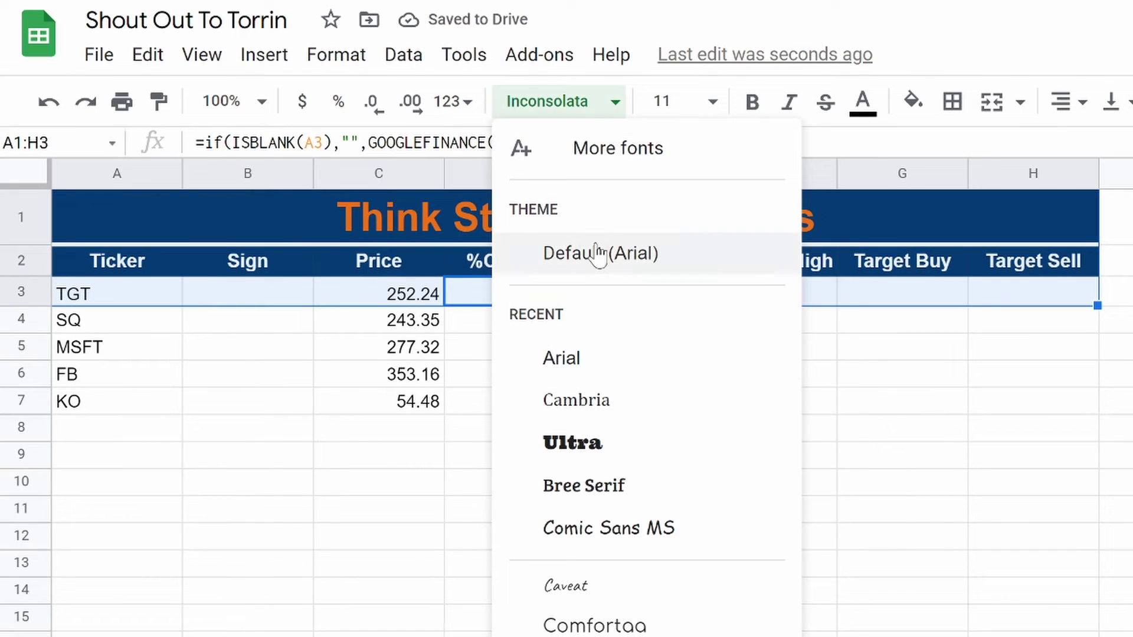
left_click(602, 253)
left_click(713, 101)
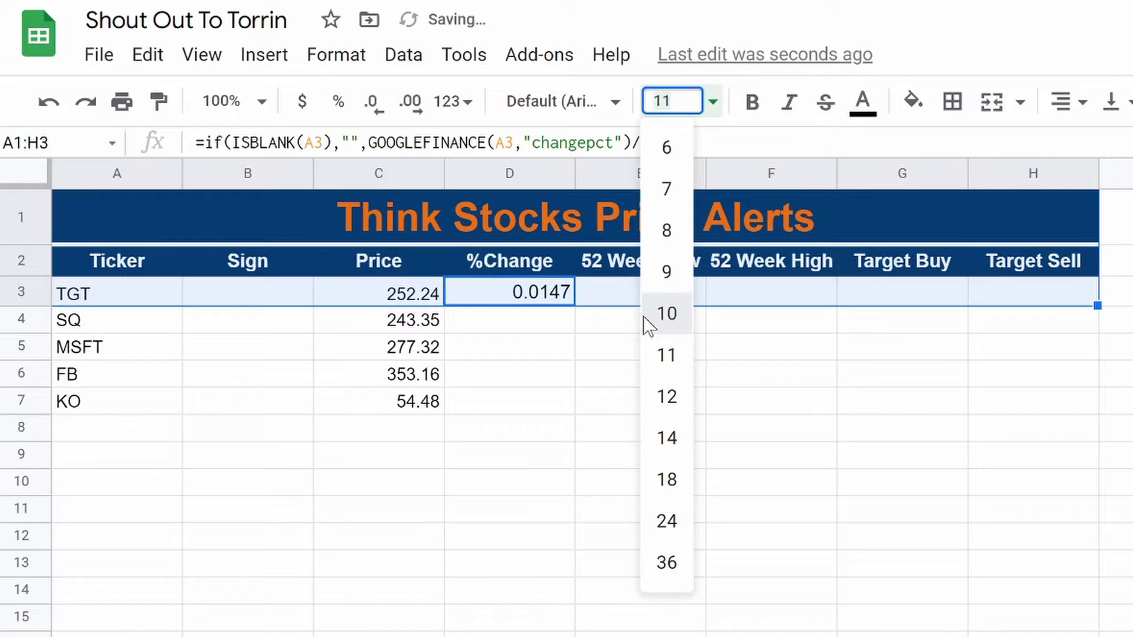
left_click(652, 319)
left_click(508, 345)
Step: Fill the %Change formula down to row 14 and format it as percentages
left_click(506, 261)
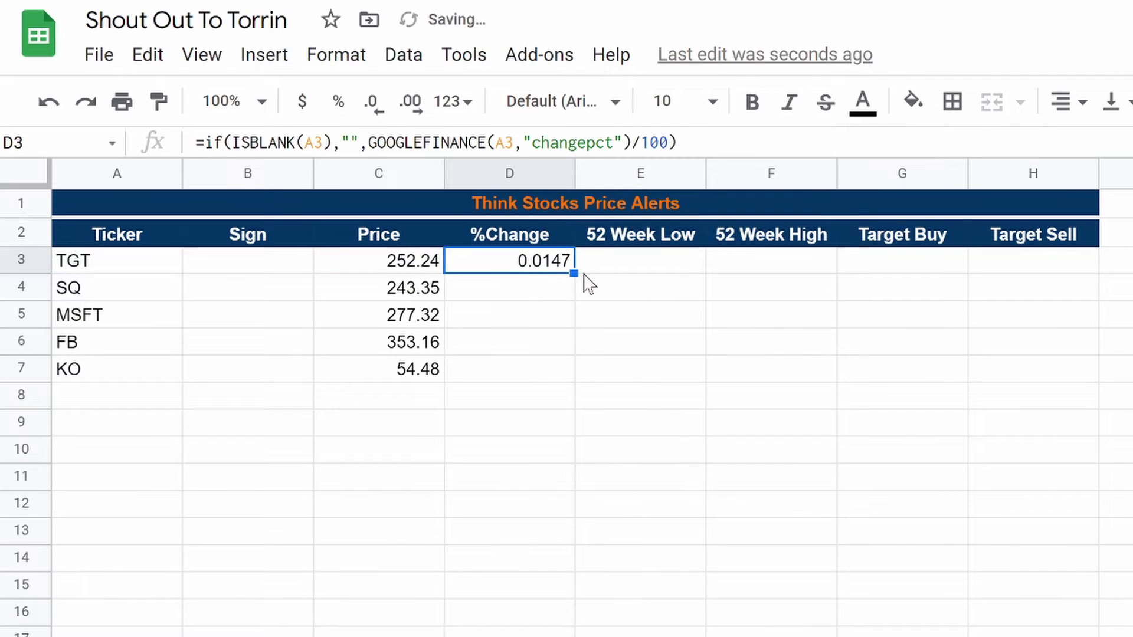
left_click_drag(574, 271, 581, 560)
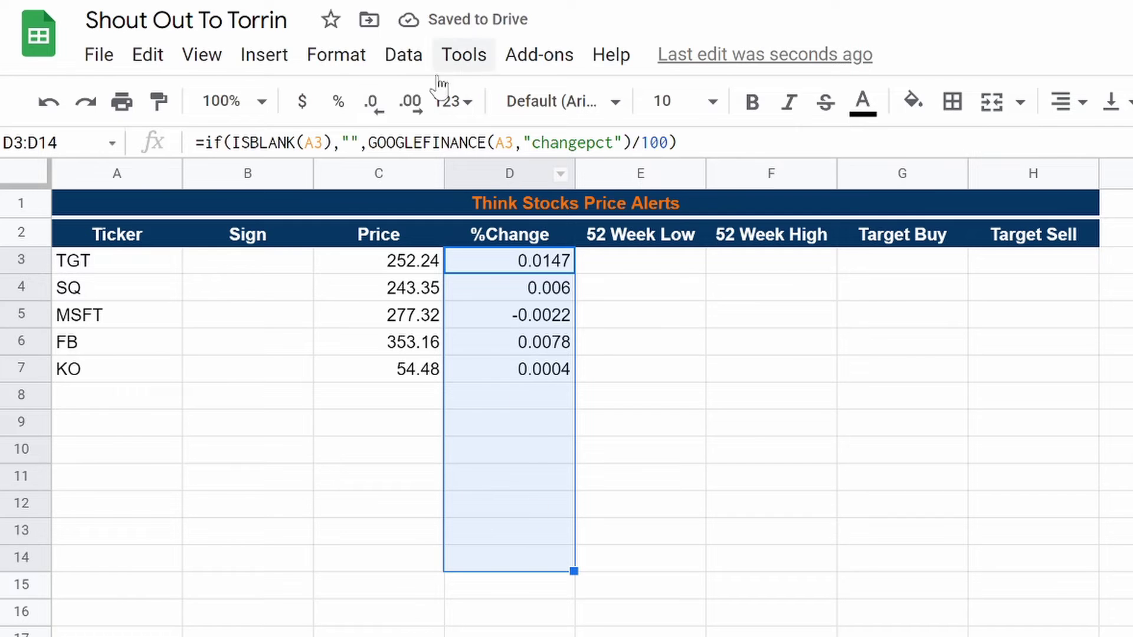
left_click(338, 102)
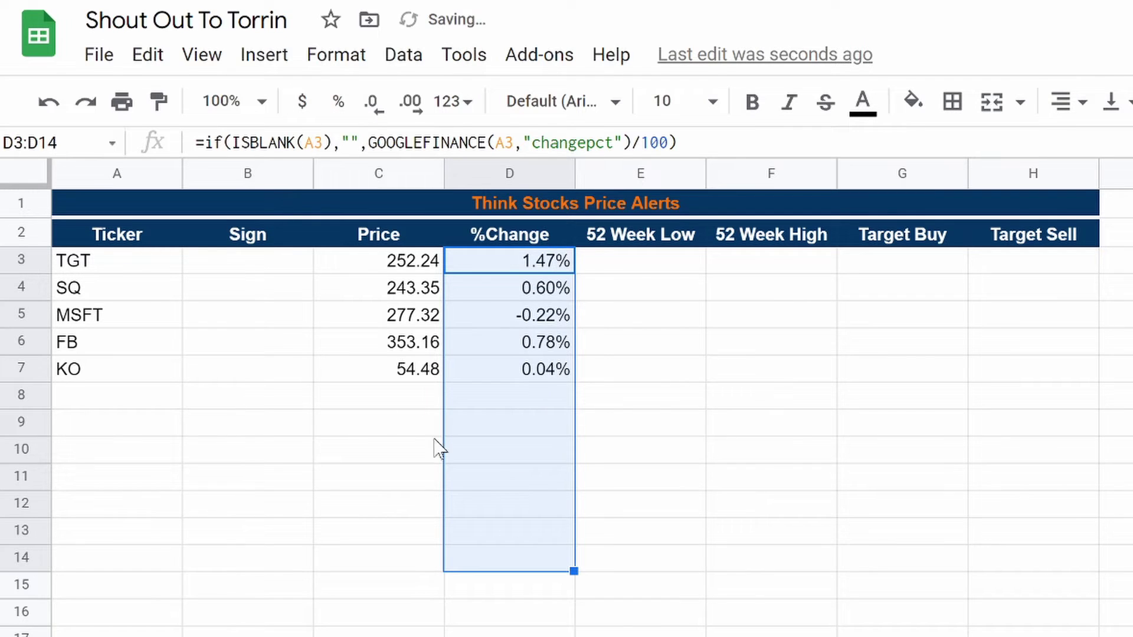
left_click(547, 456)
left_click(487, 234)
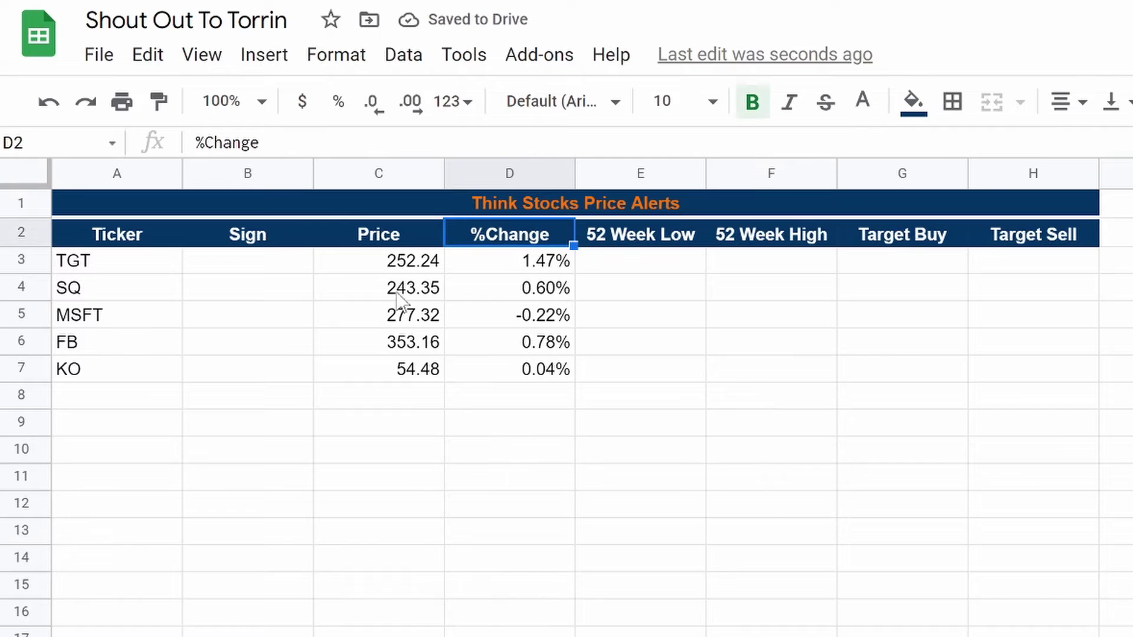
Step: Select D3's complete changepct formula text in the formula bar for copying
left_click(525, 263)
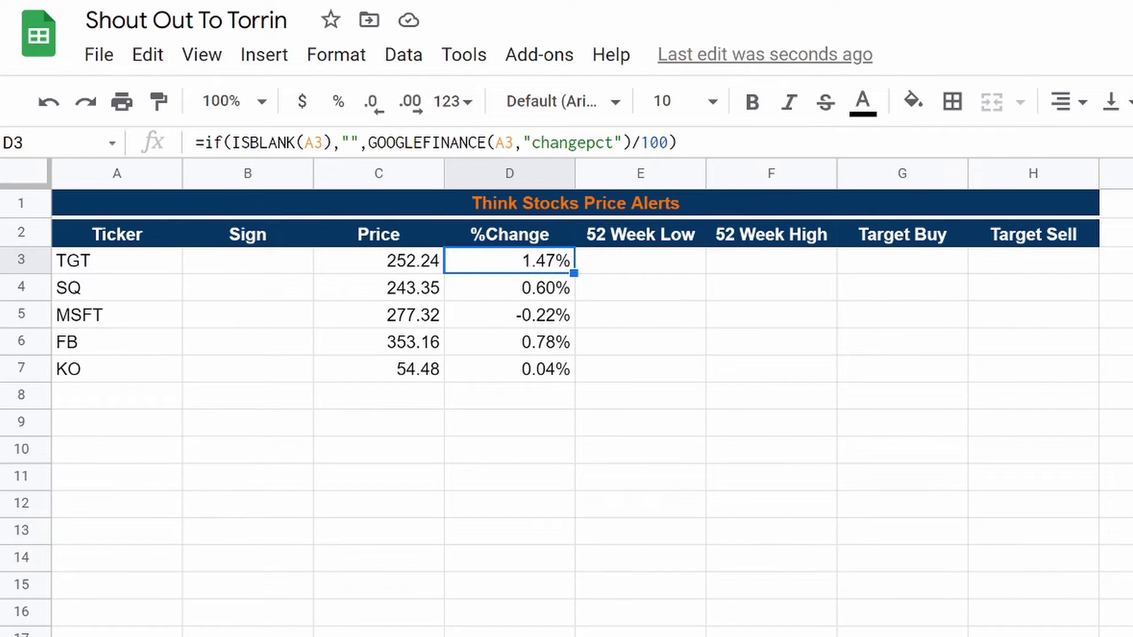
left_click_drag(531, 143, 639, 142)
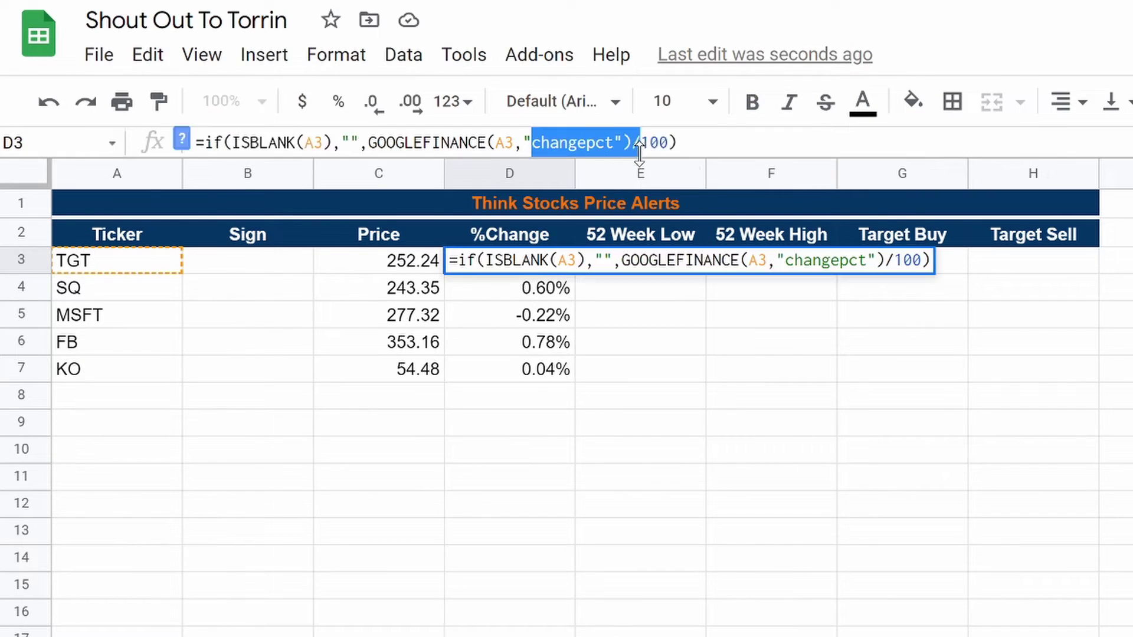
left_click(489, 379)
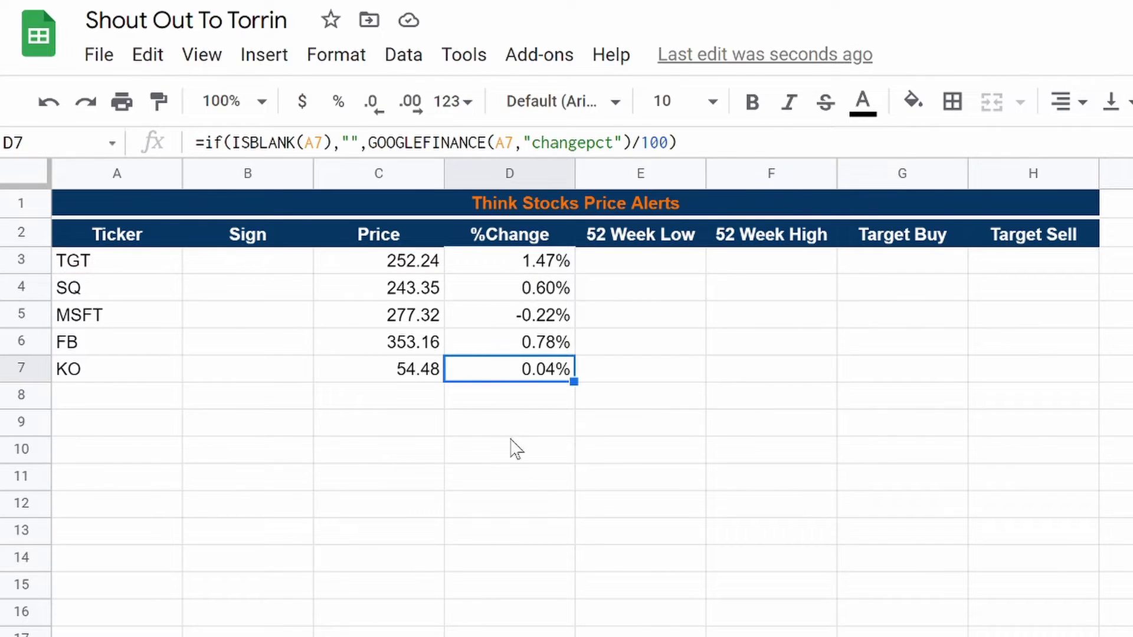
left_click(519, 260)
left_click_drag(676, 143, 164, 115)
key("ctrl+c")
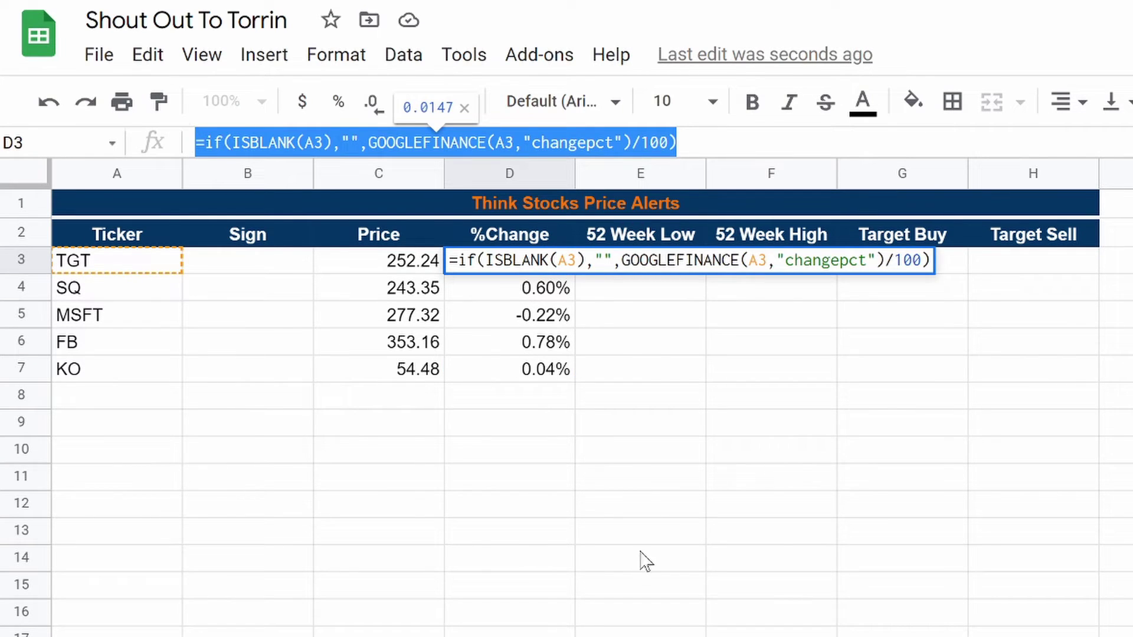
Step: Paste the formula into E3 as GOOGLEFINANCE(A3,"low52"), dropping the /100 divisor
left_click(646, 558)
left_click(611, 263)
key("ctrl+v")
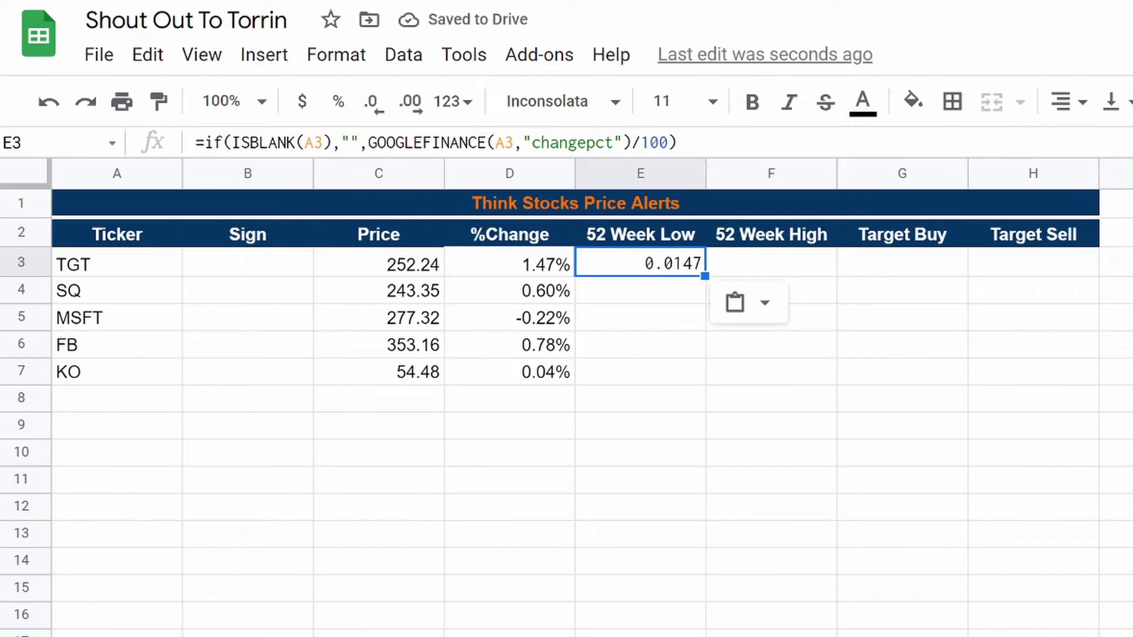
key("Return")
key("Left")
key("BackSpace")
key("BackSpace")
key("BackSpace")
key("Left")
key("BackSpace")
key("BackSpace")
key("BackSpace")
key("BackSpace")
key("BackSpace")
key("BackSpace")
key("BackSpace")
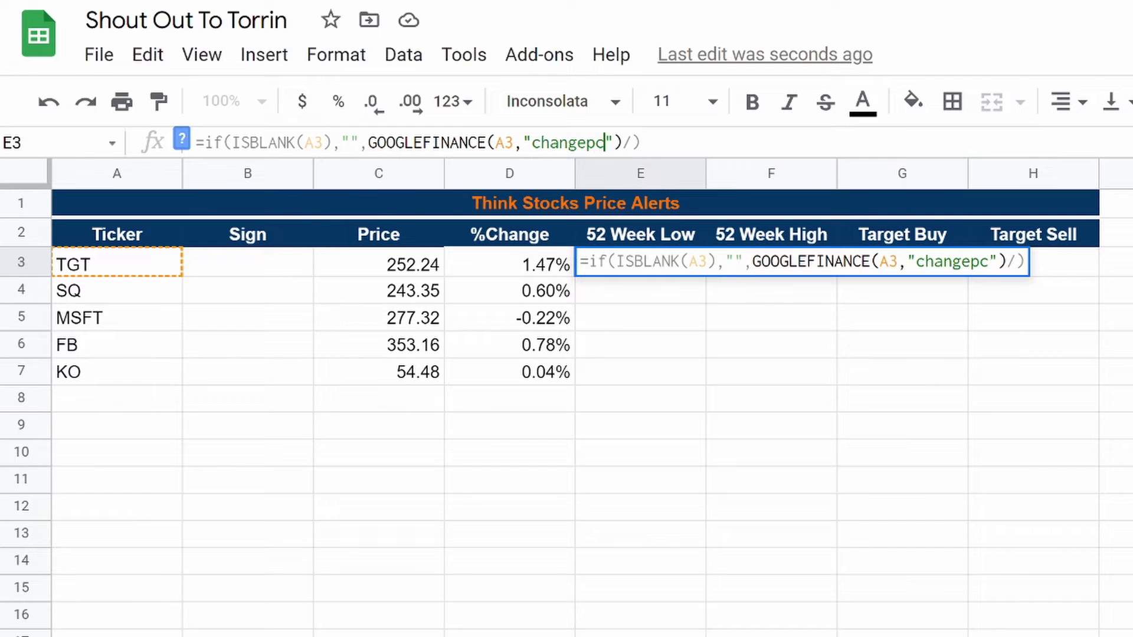
key("BackSpace")
key("BackSpace")
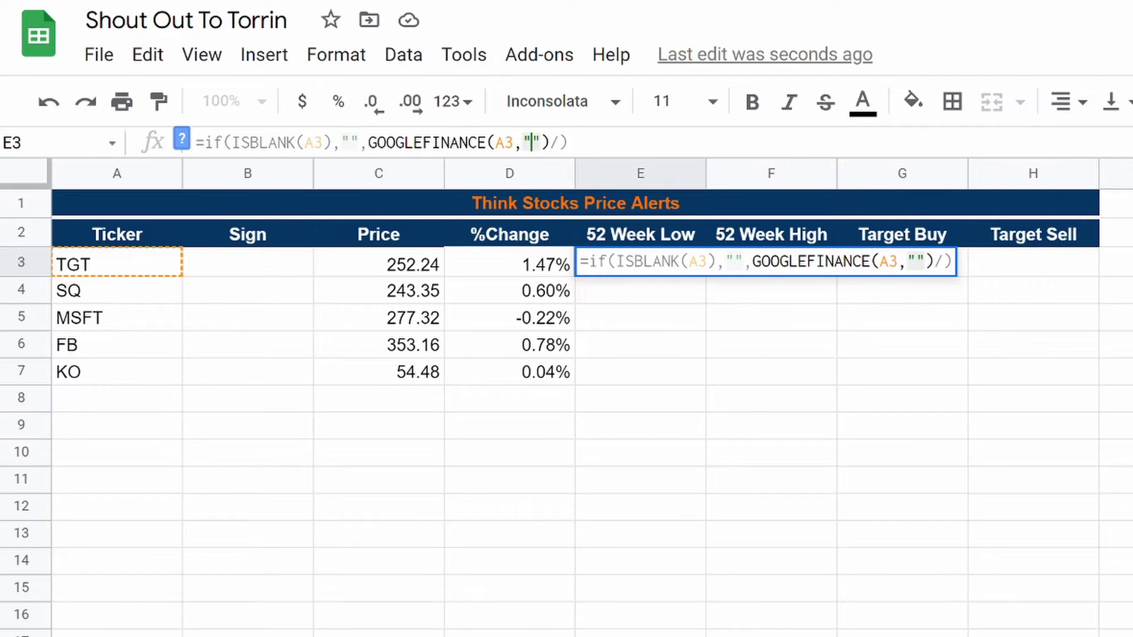
type("low")
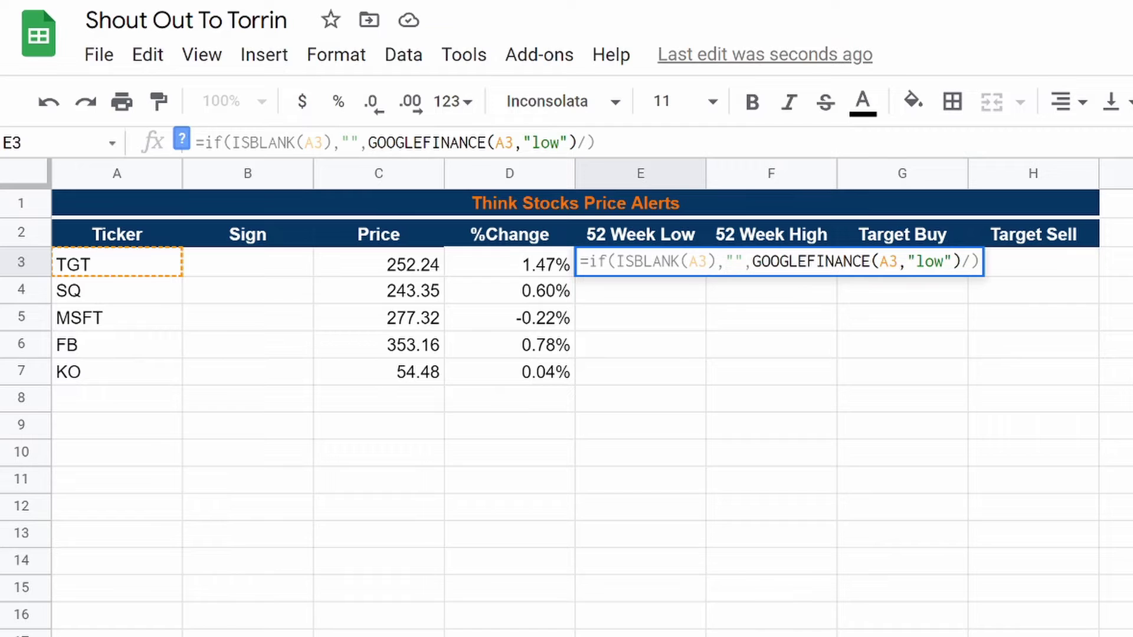
type("52")
key("Return")
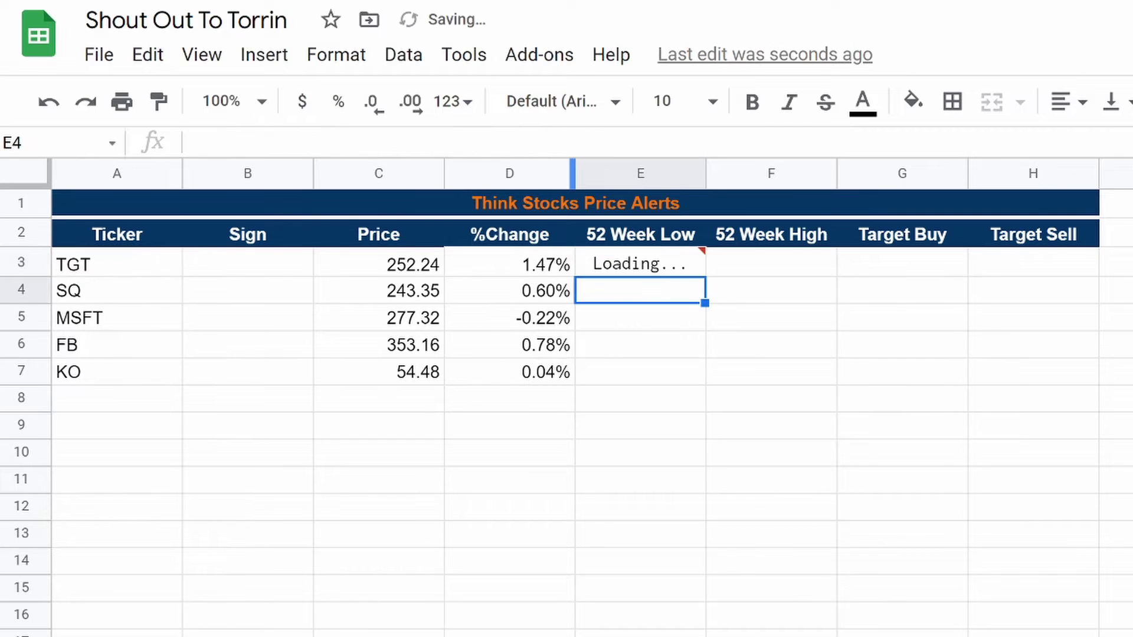
Step: Format E3 in Arial size 10, fill it down to E13, and copy its formula
left_click(661, 263)
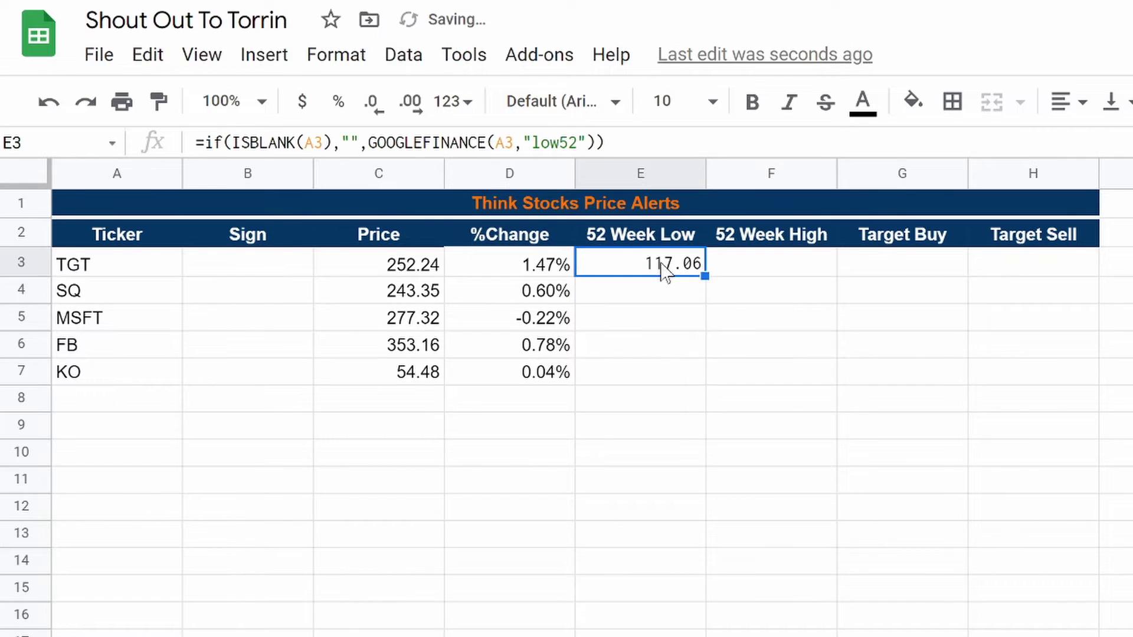
left_click(512, 112)
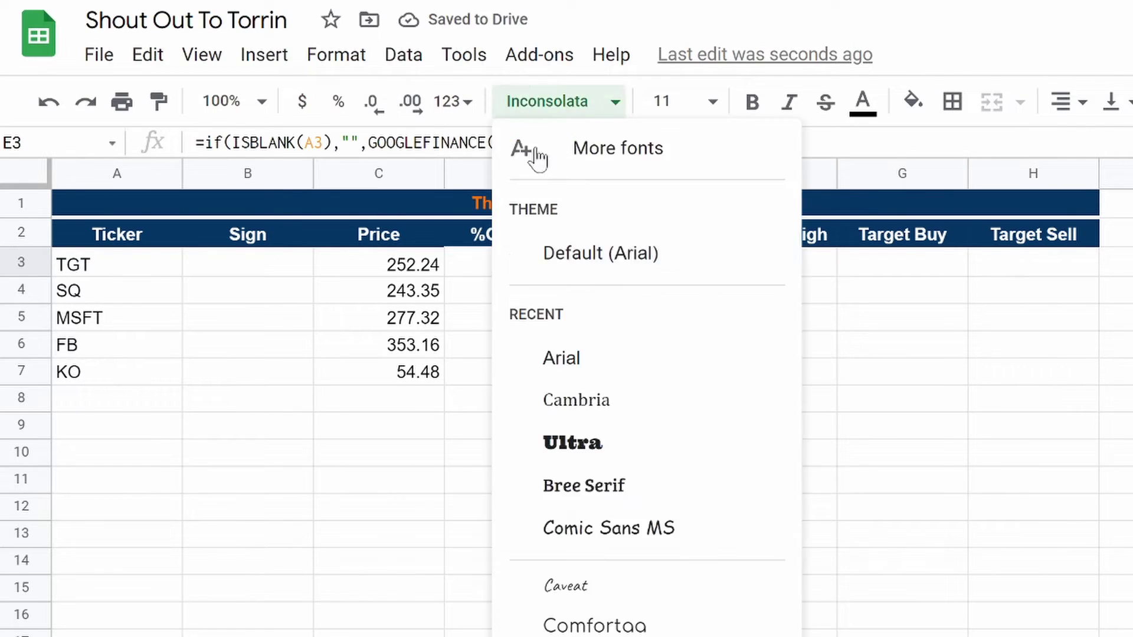
left_click(583, 272)
left_click(711, 102)
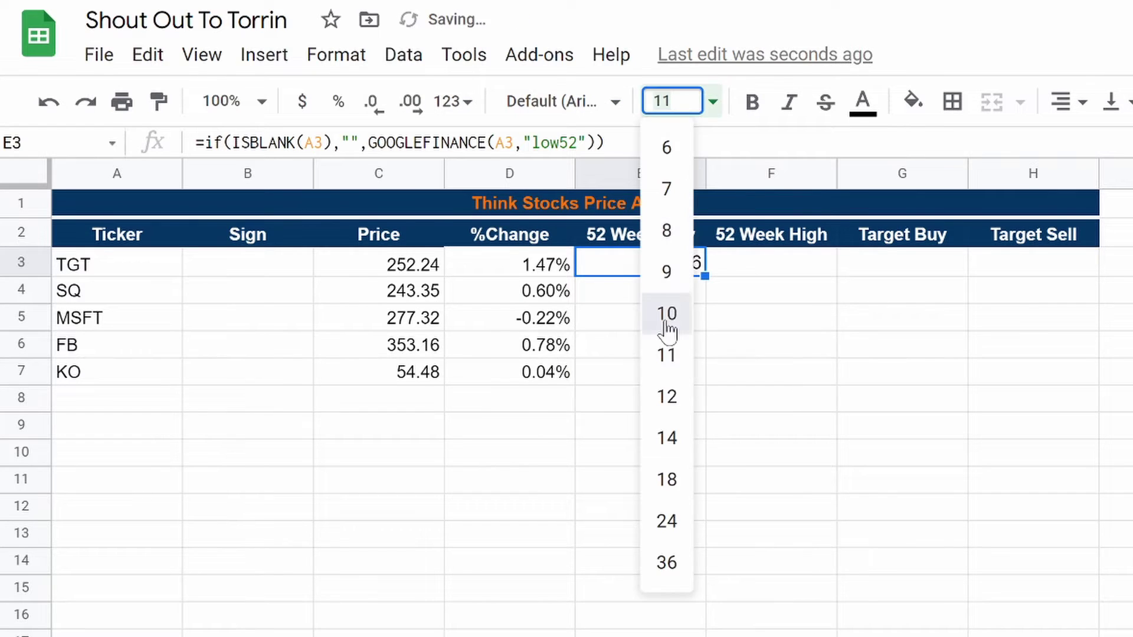
left_click(667, 315)
left_click_drag(704, 277, 731, 540)
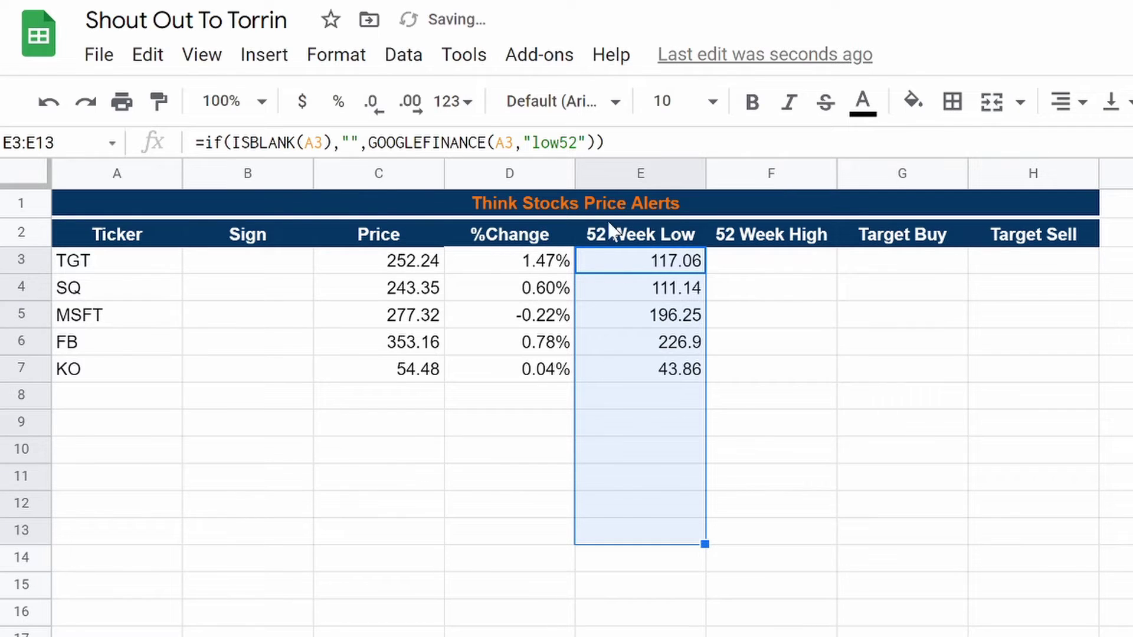
left_click(596, 144)
left_click_drag(600, 143, 80, 140)
key("ctrl+c")
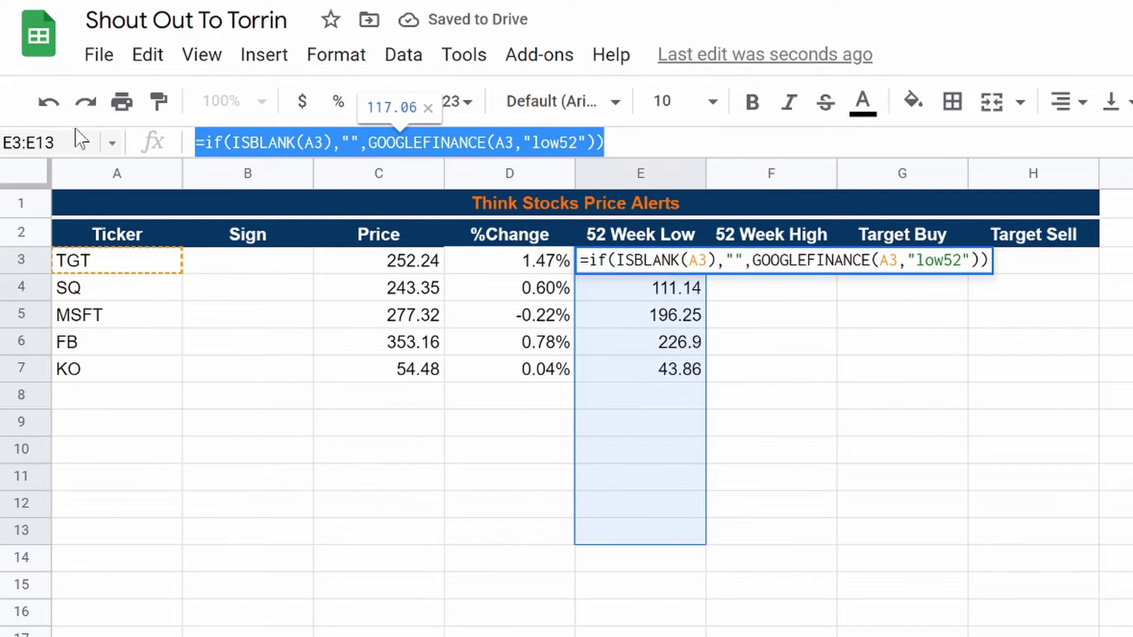
left_click(584, 529)
Step: Paste the formula into F3 and change its attribute from low52 to high52
left_click(773, 242)
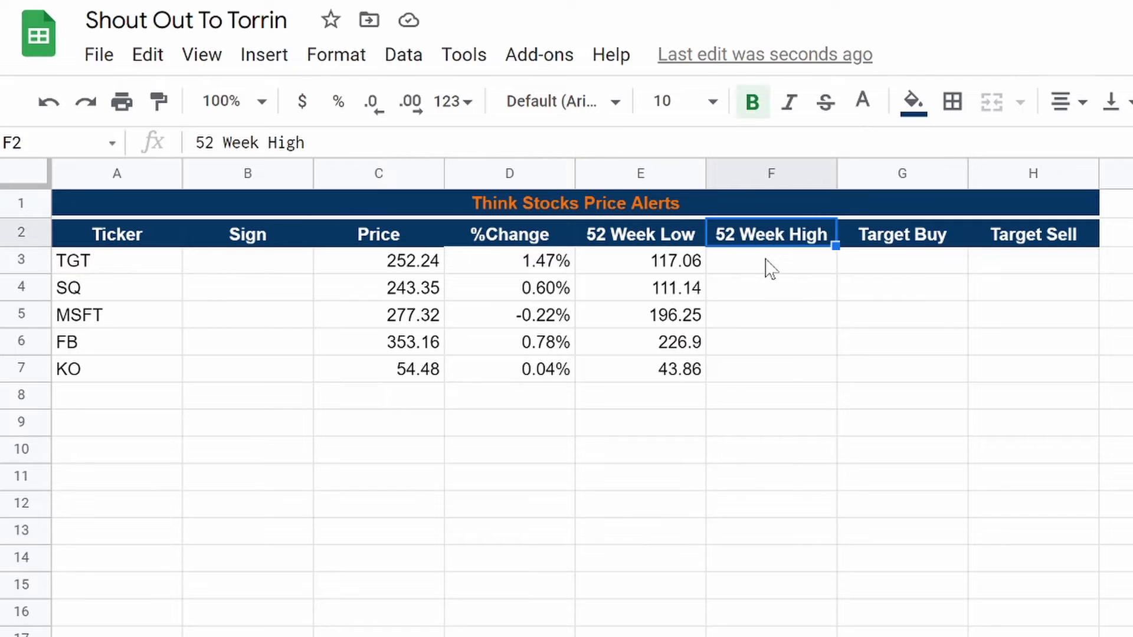
left_click(767, 266)
key("ctrl+v")
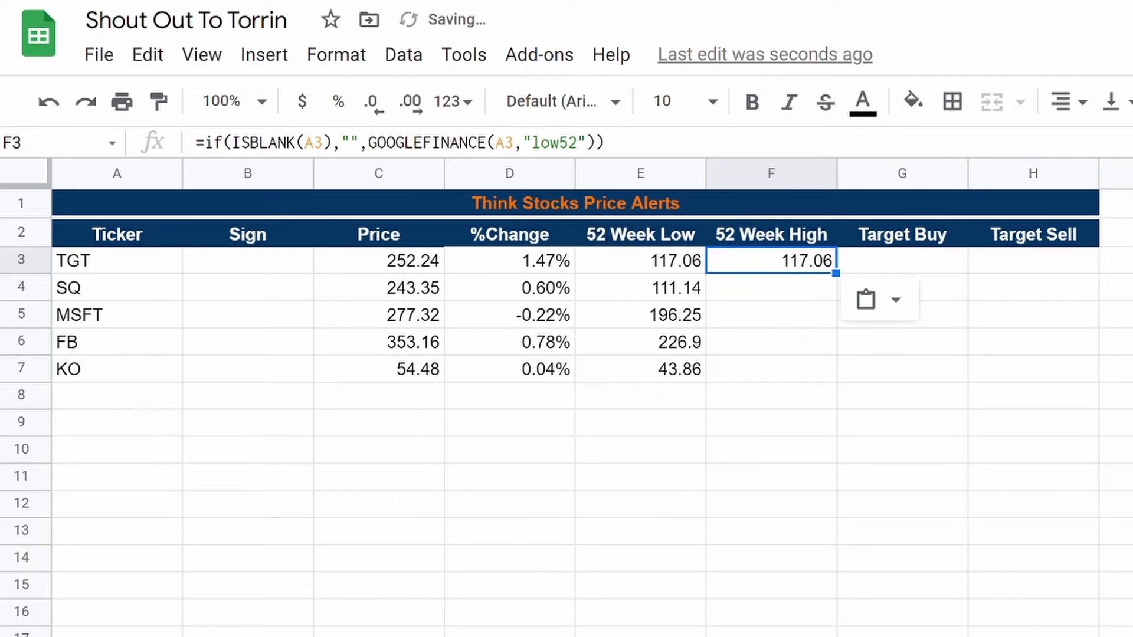
left_click(560, 143)
key("BackSpace")
key("BackSpace")
key("BackSpace")
type("high")
key("Return")
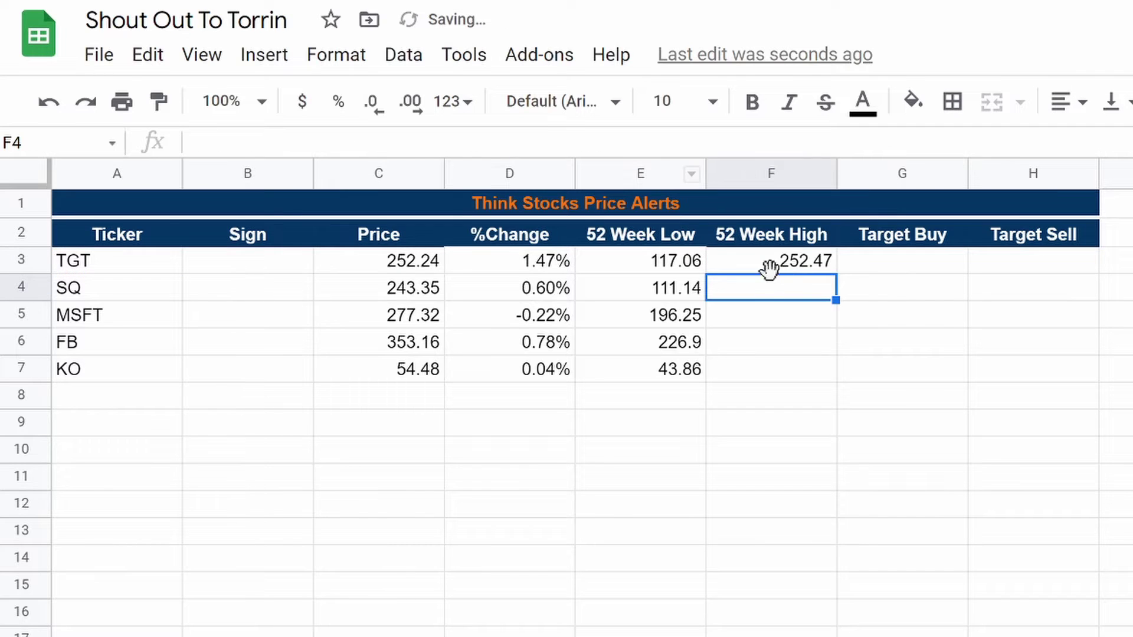
Step: Fill F3's high52 formula down to F13
left_click(810, 267)
left_click_drag(836, 273, 850, 542)
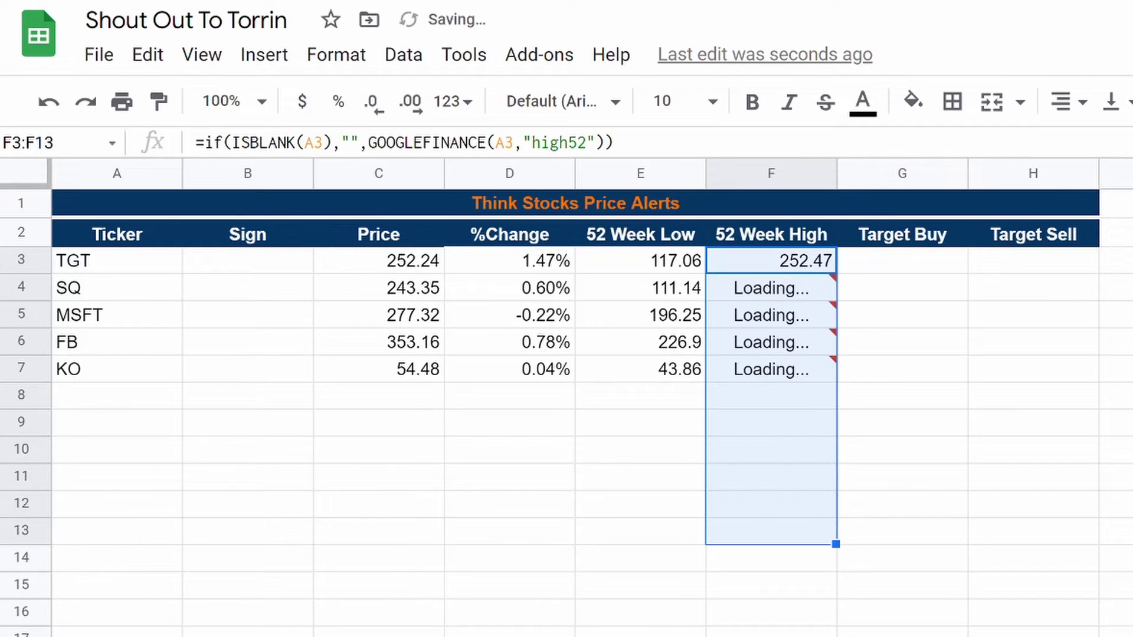
left_click(673, 597)
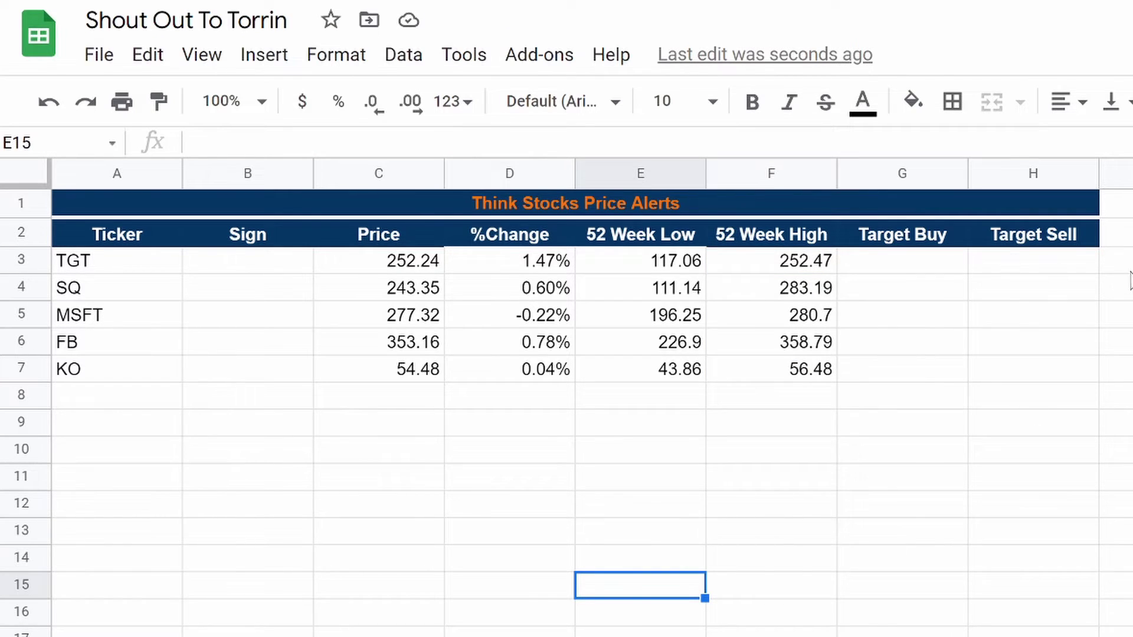
left_click(919, 270)
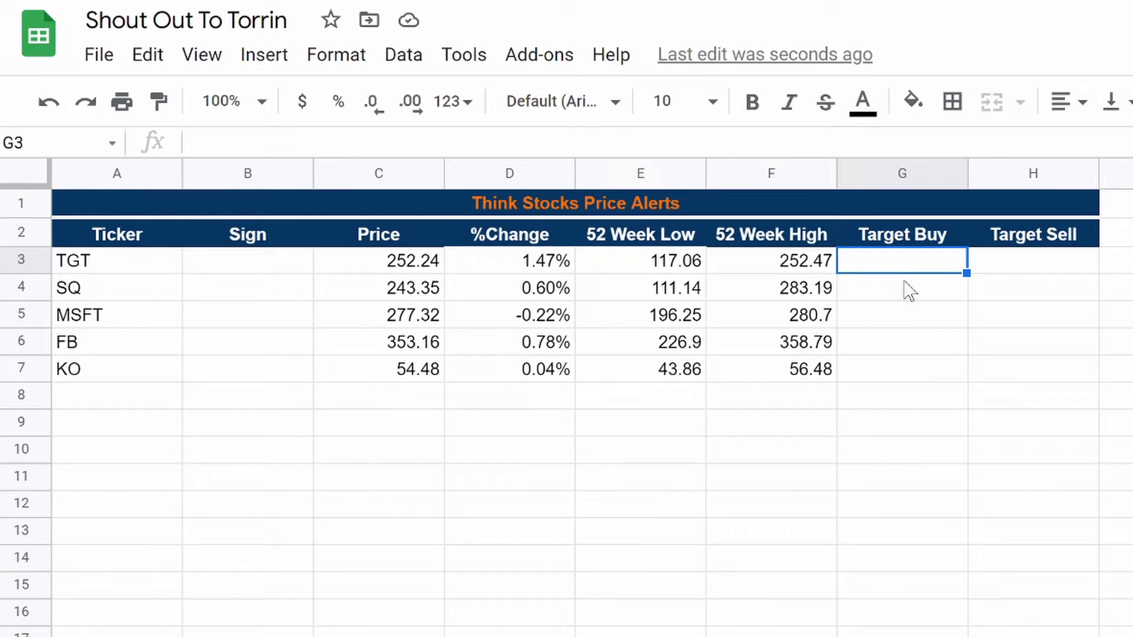
Step: Enter Target Buy/Sell 250/300 for TGT, 245/300 for SQ and 200/265 for MSFT
type("250")
key("Tab")
type("300")
key("Return")
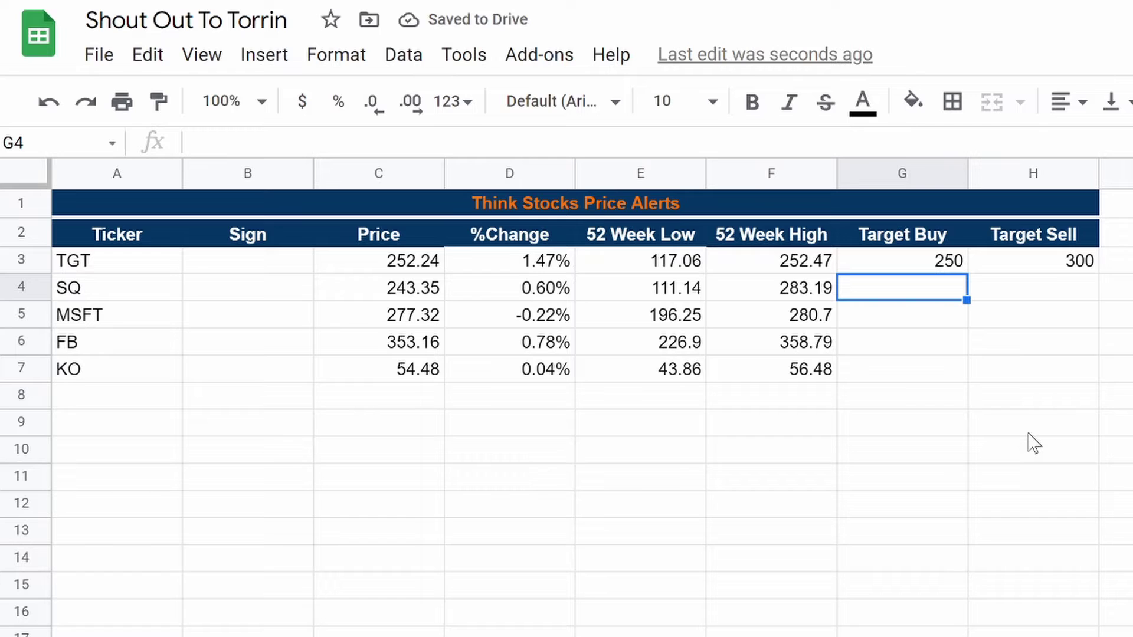
type("245")
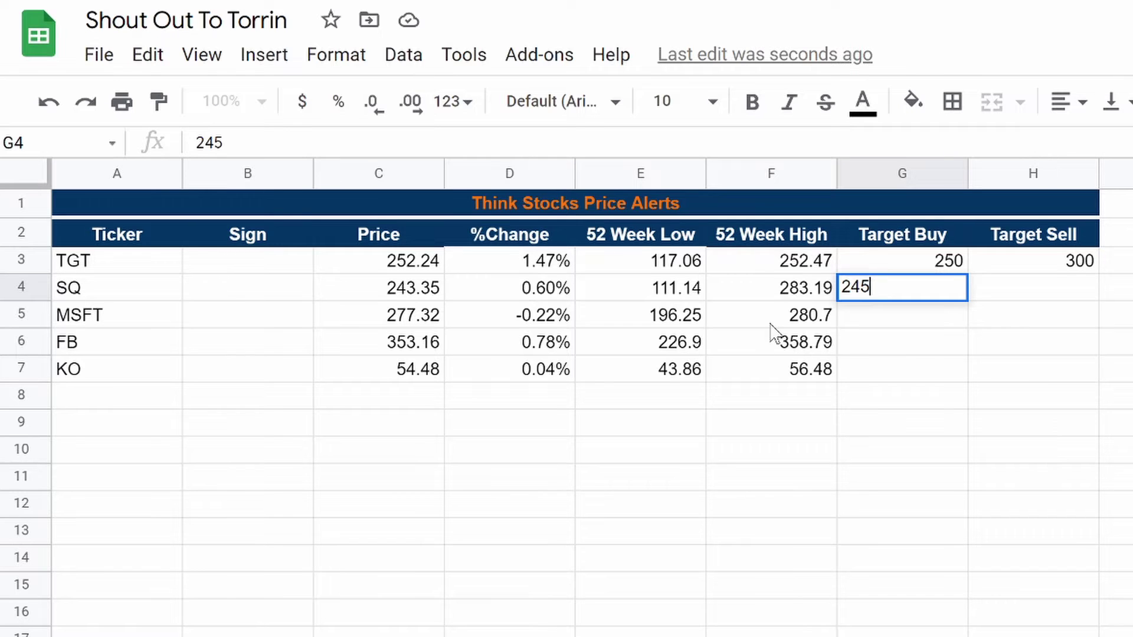
key("Tab")
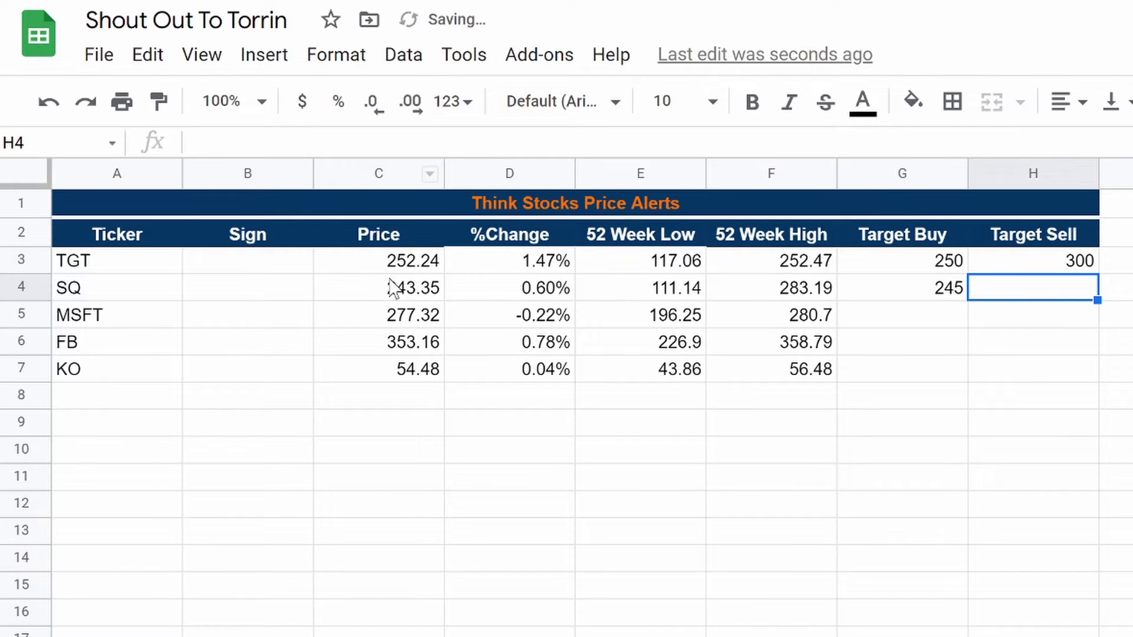
type("300")
key("Return")
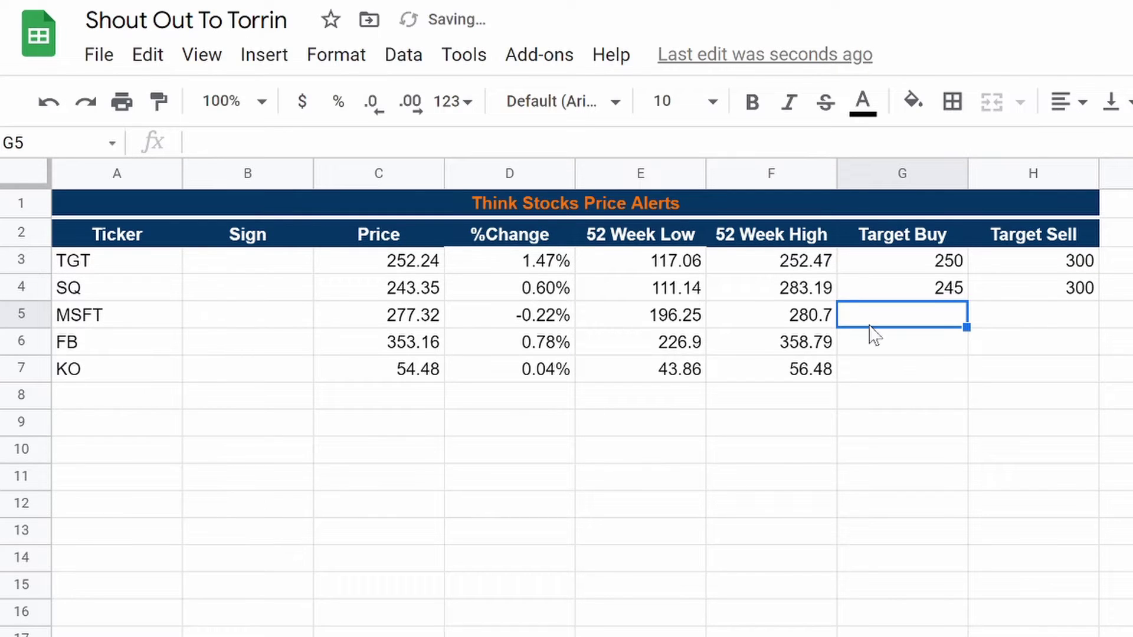
type("200")
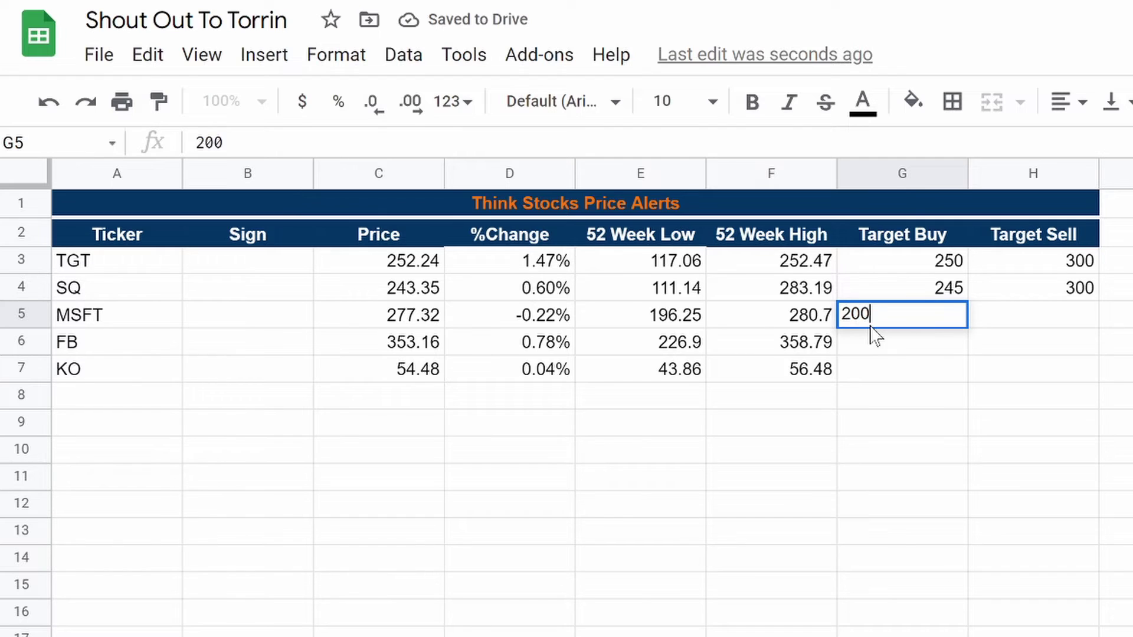
key("Tab")
type("2")
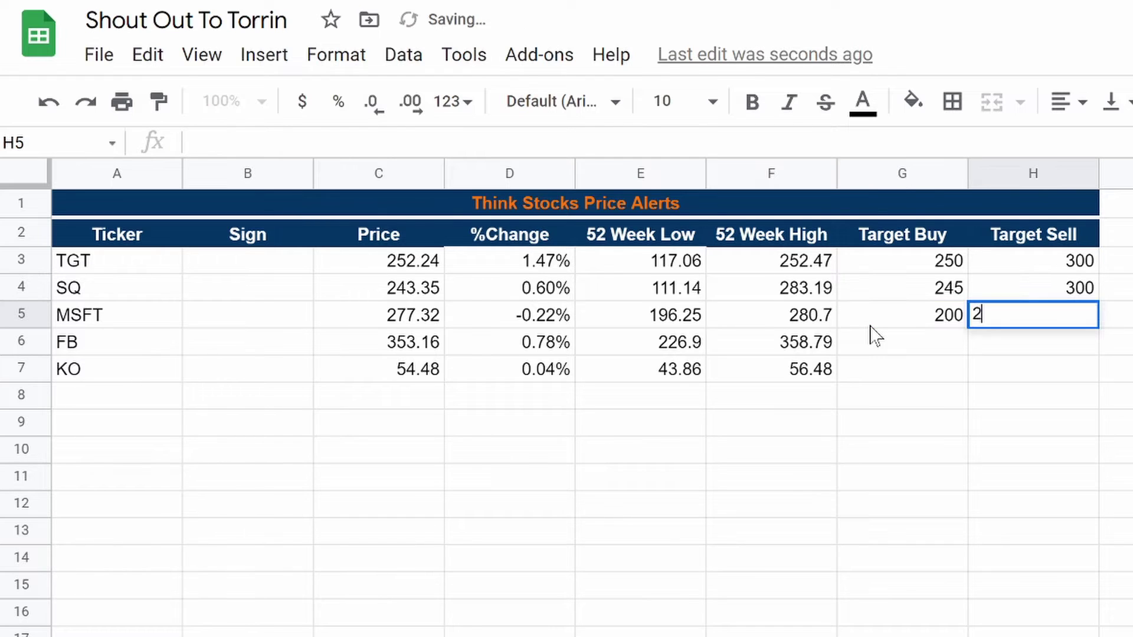
type("65")
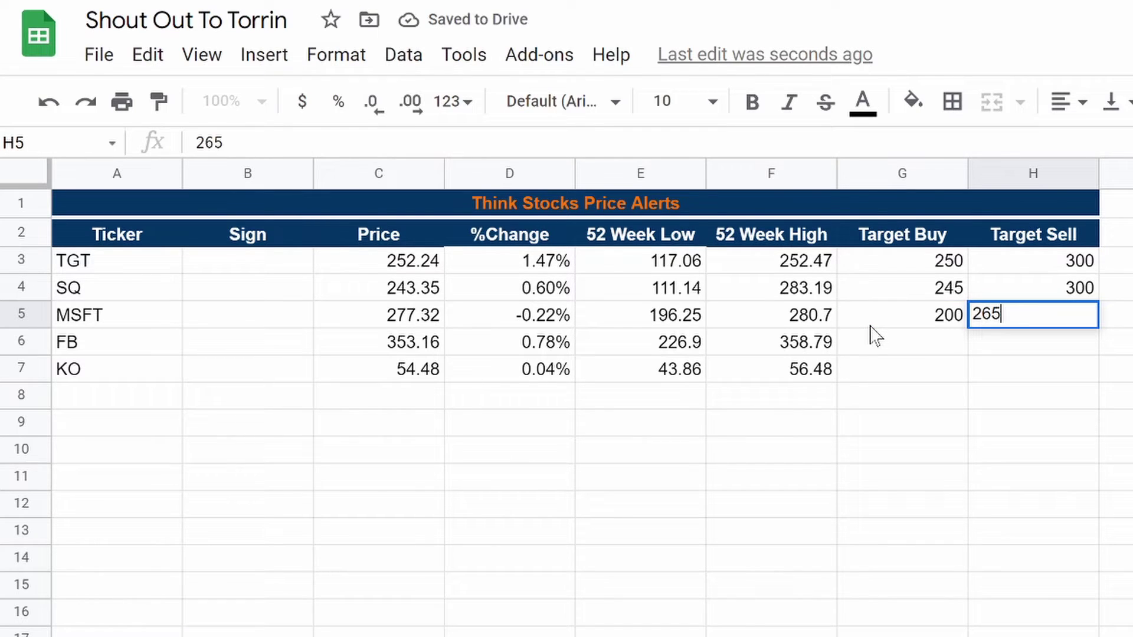
key("Return")
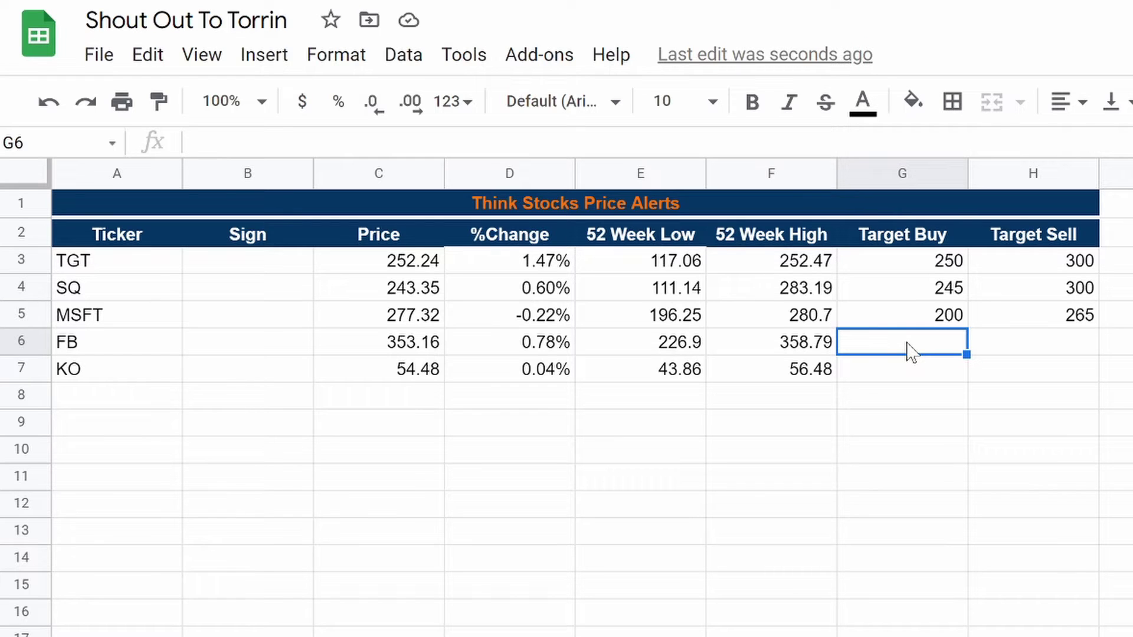
Step: Enter Target Buy/Sell 340/400 for FB and 50/67 for KO
type("340")
key("Tab")
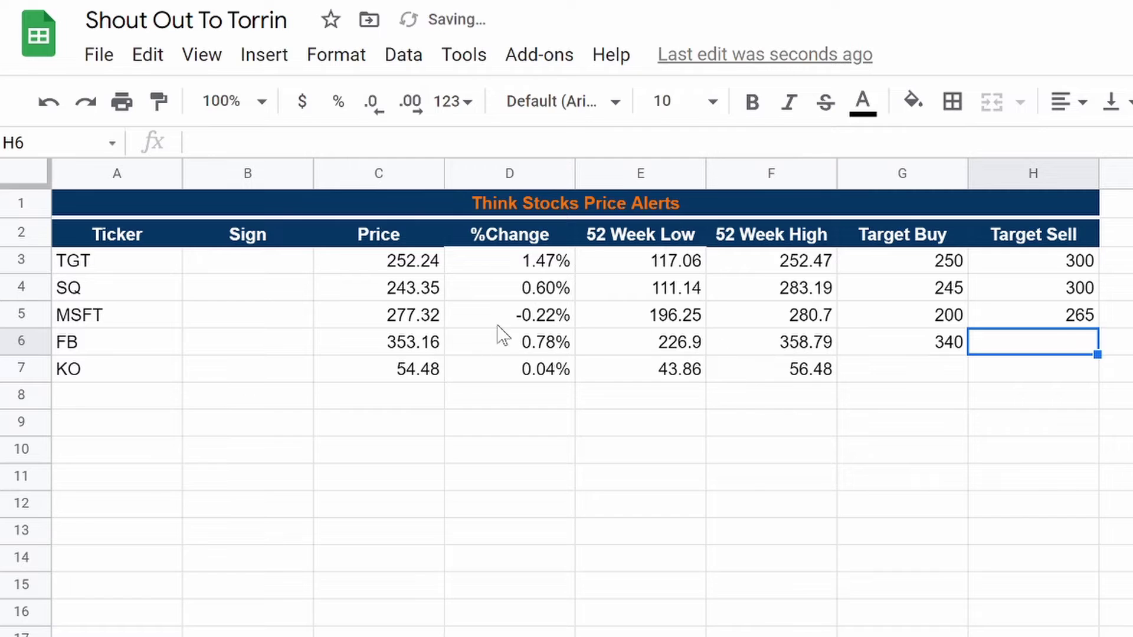
type("400")
key("Return")
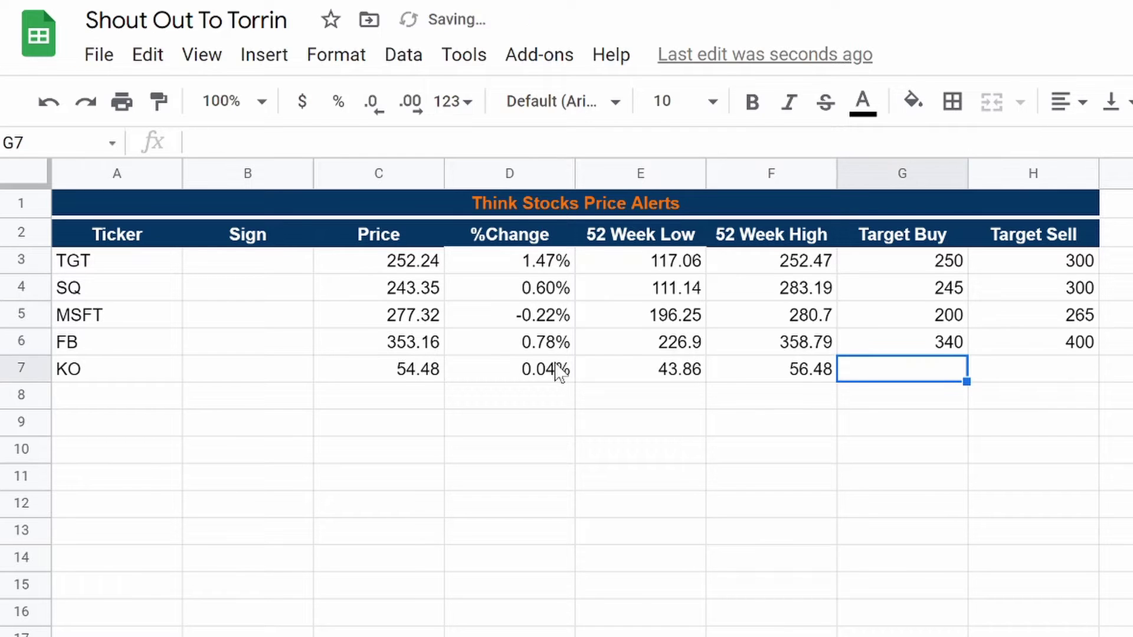
type("50")
key("Tab")
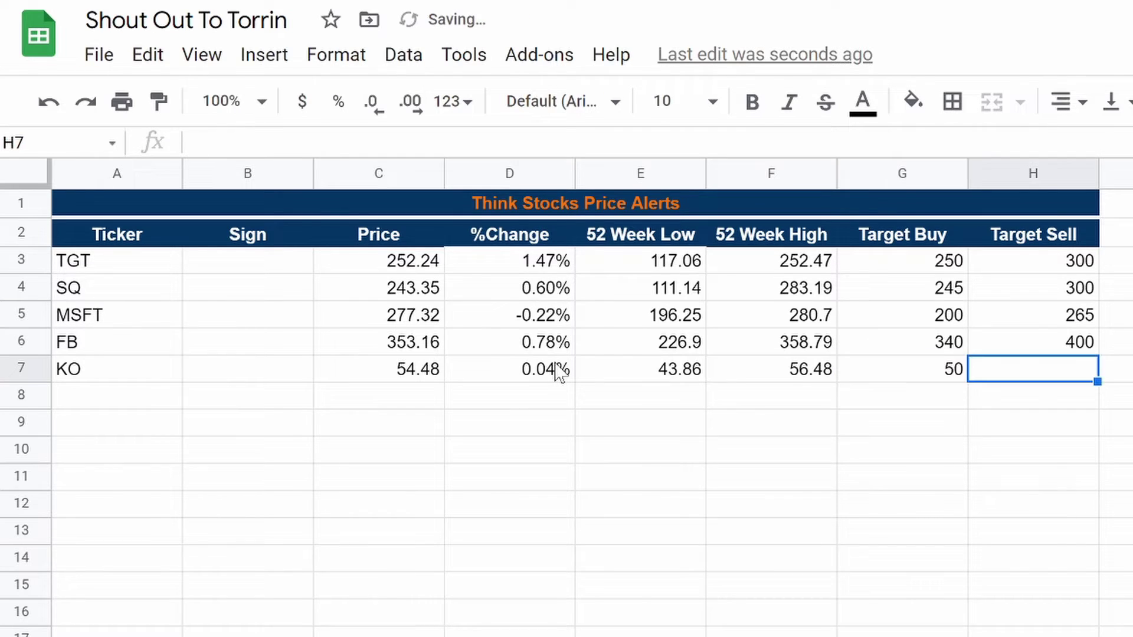
type("67")
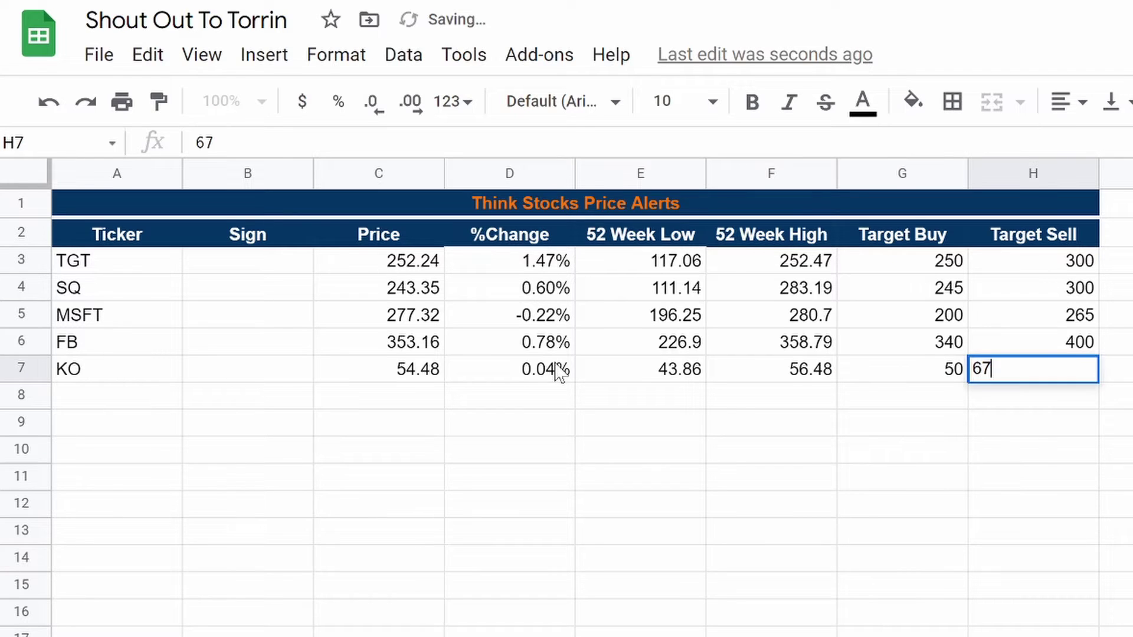
key("Return")
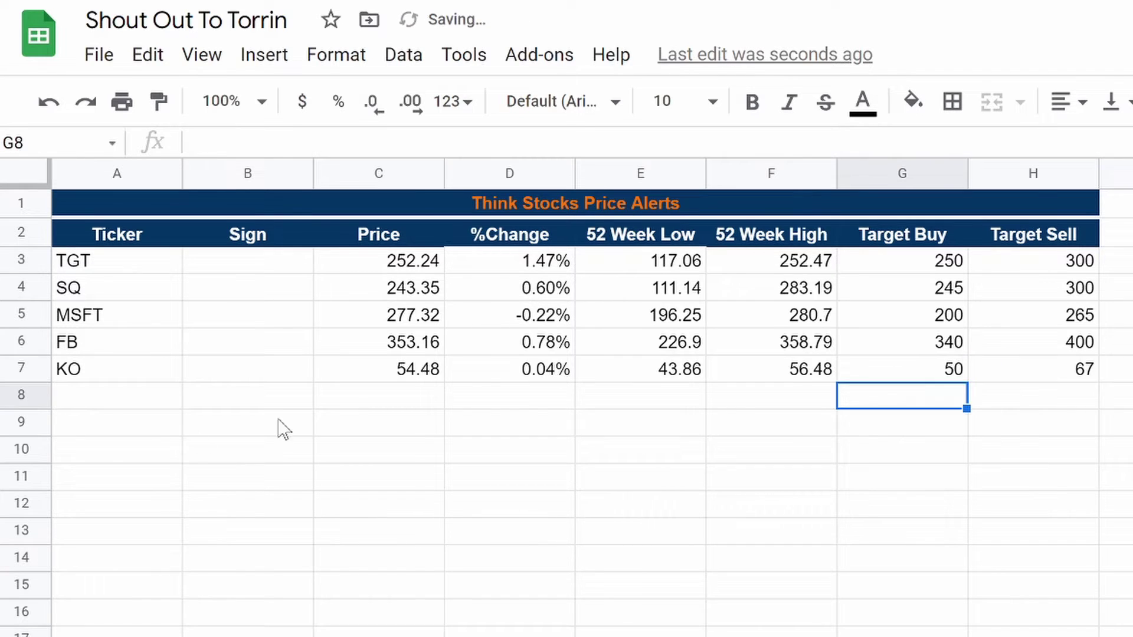
left_click(259, 272)
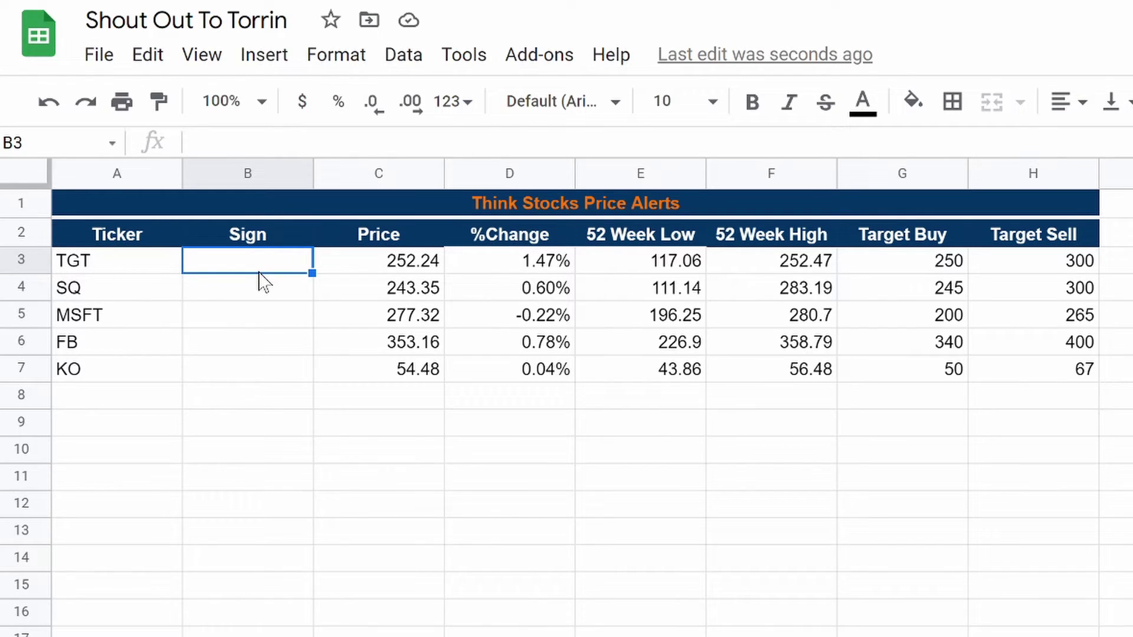
Step: In B3, type nested IFs returning "" when A3, G3 or H3 is blank, then begin if(C3>=
left_click(366, 143)
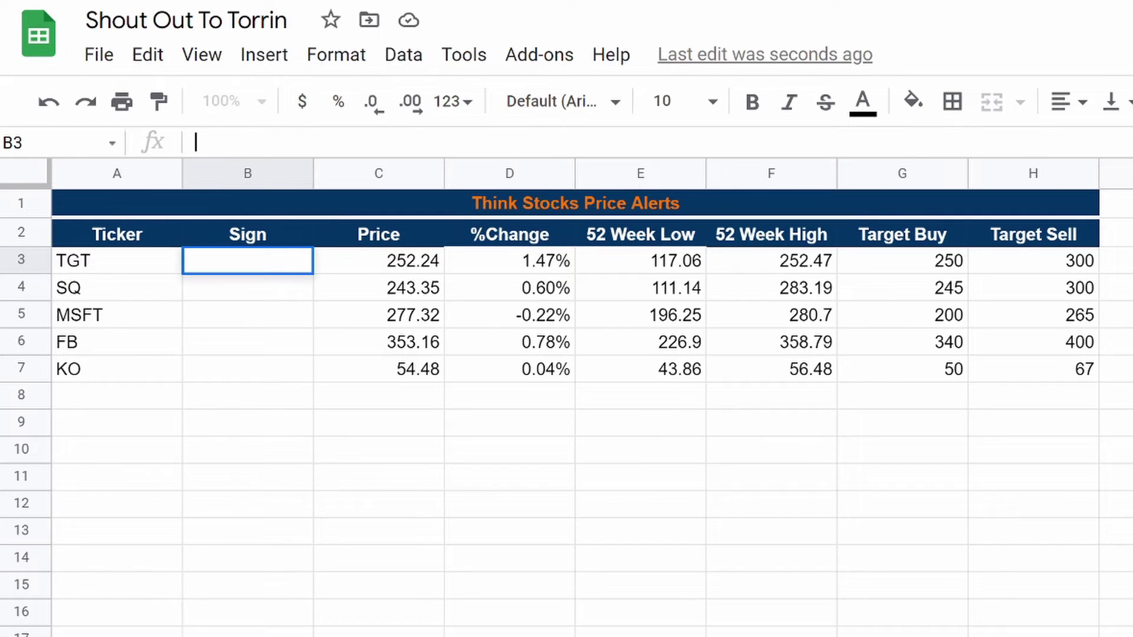
type("=if")
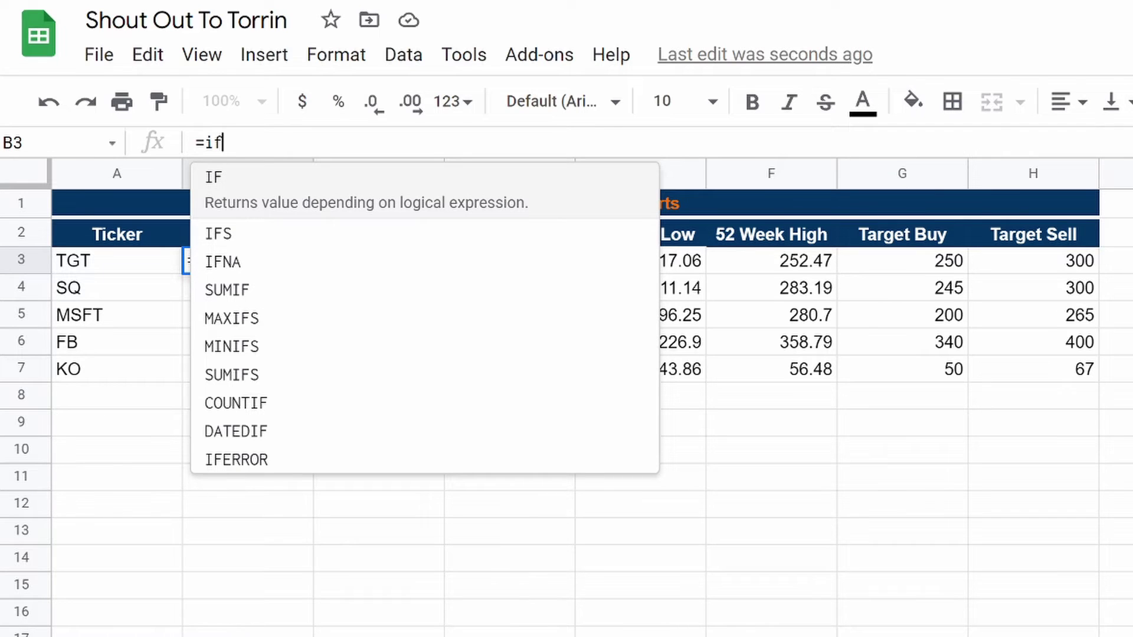
type("(isbalnk")
key("BackSpace")
key("BackSpace")
key("BackSpace")
key("BackSpace")
type("lank(")
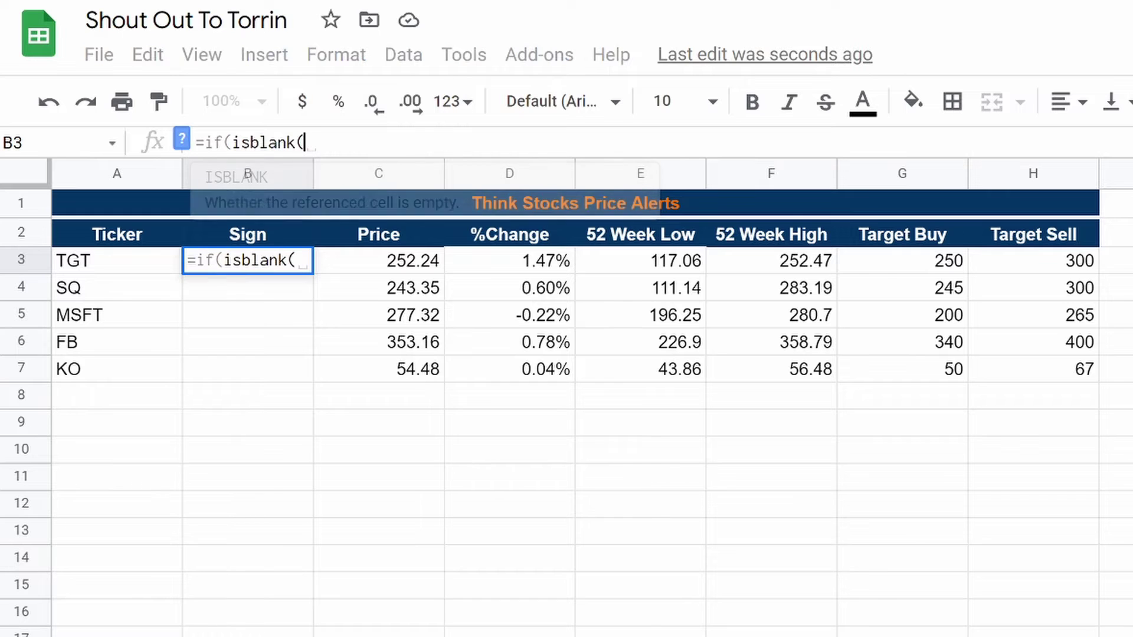
left_click(88, 273)
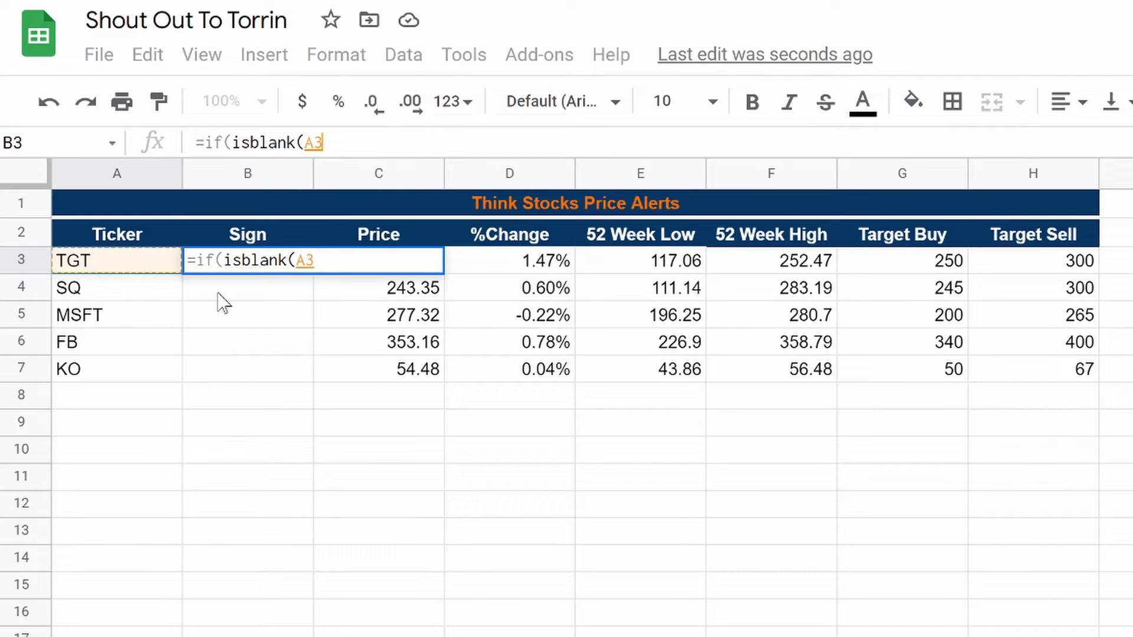
type(")")
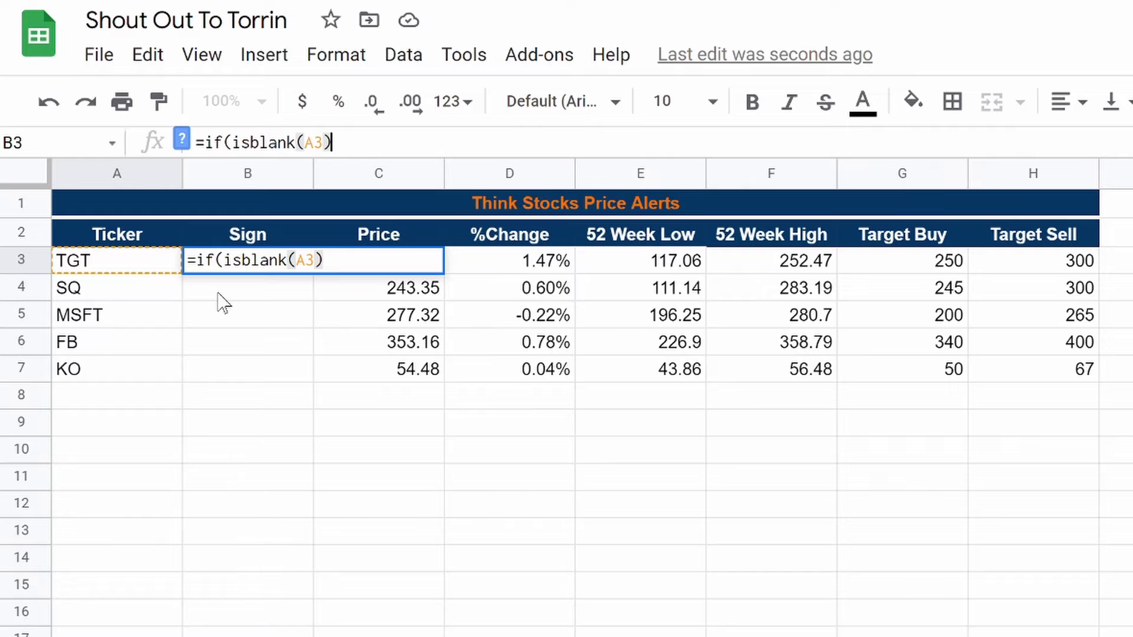
type(",\"\"")
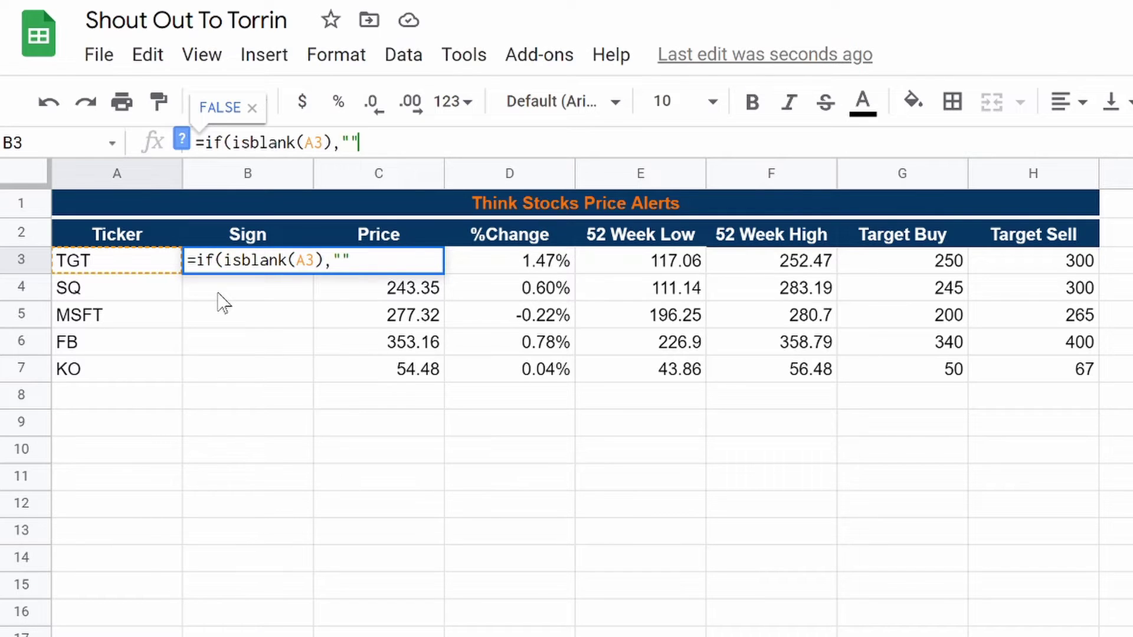
type(",if")
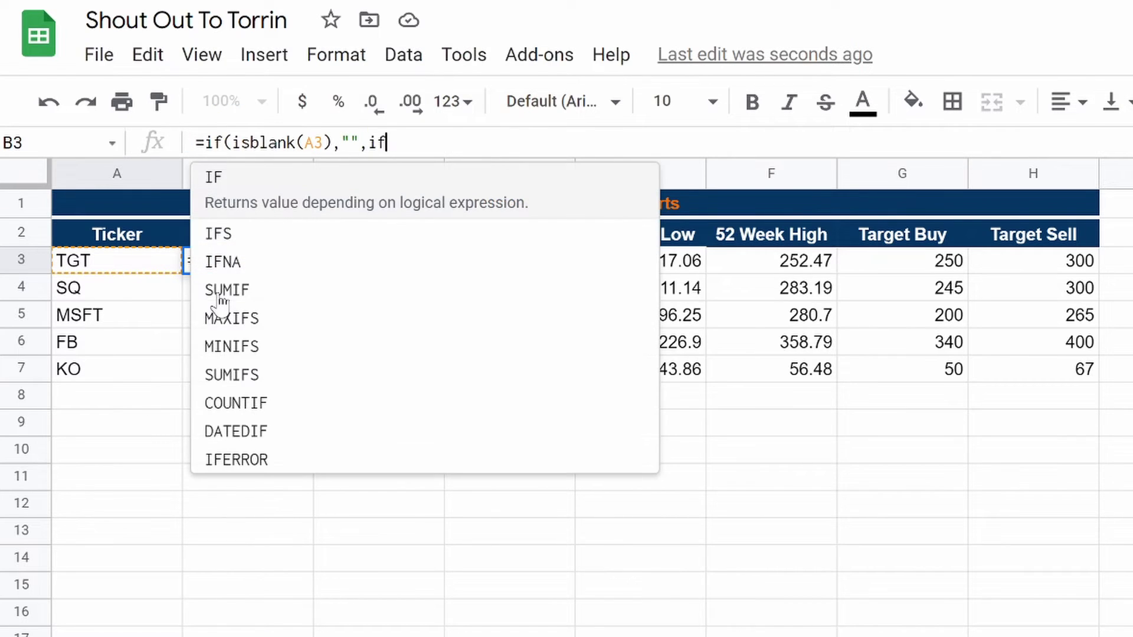
type("(isb")
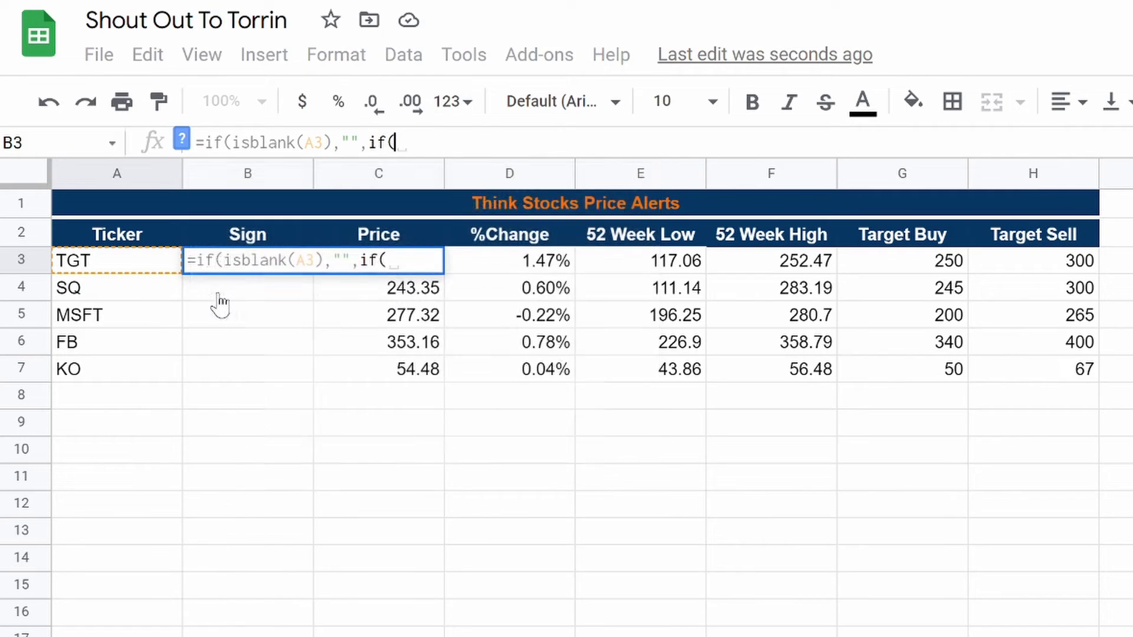
type("lank")
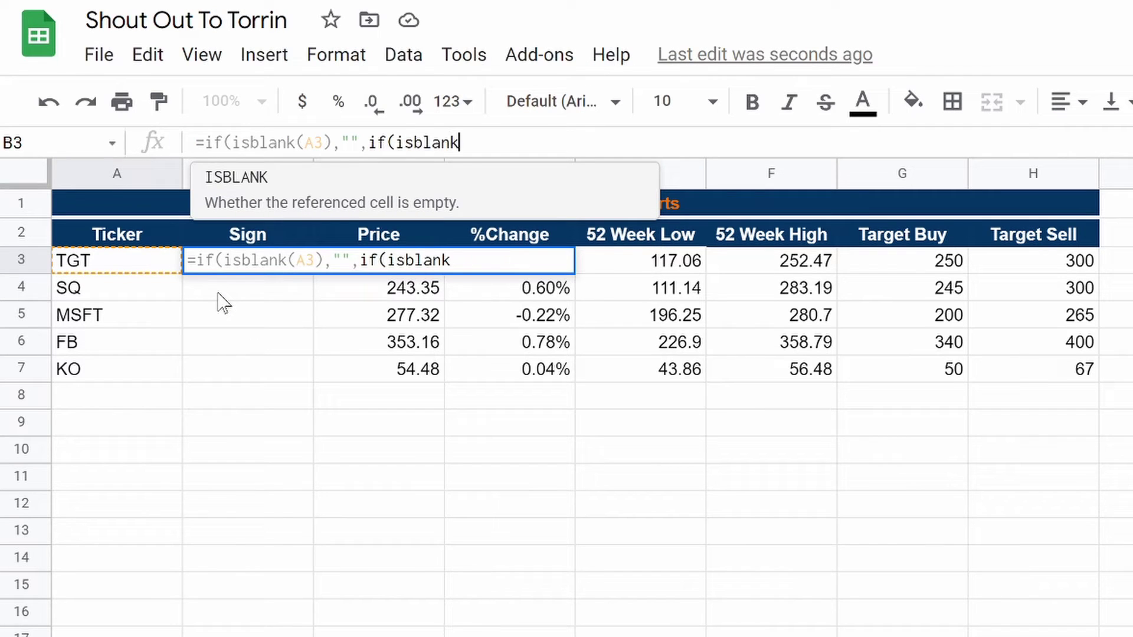
type("(")
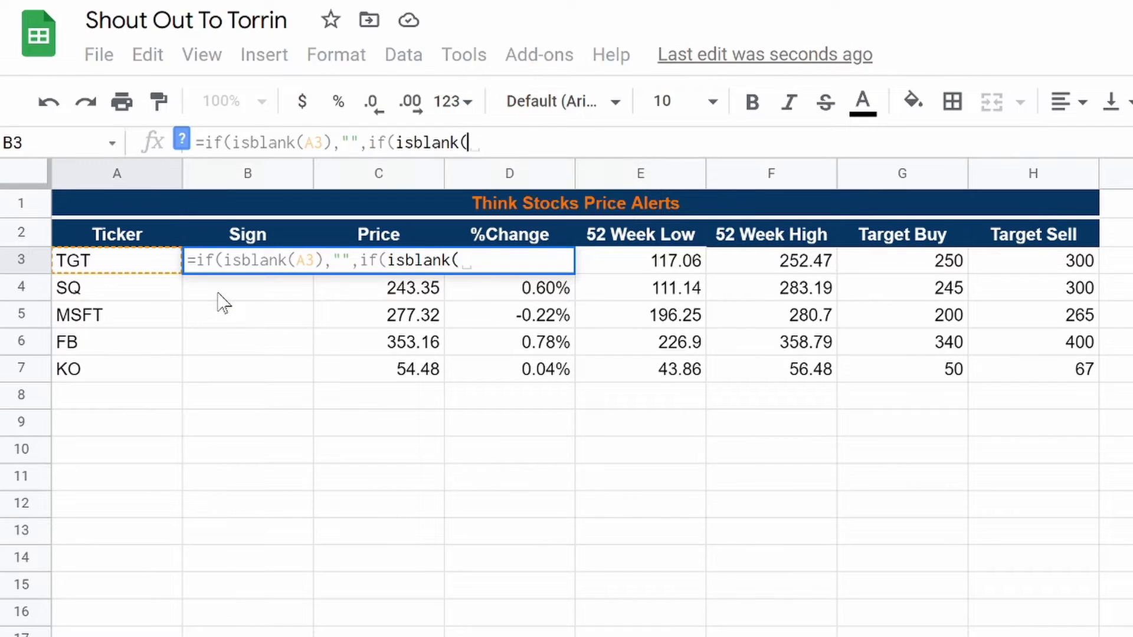
left_click(927, 269)
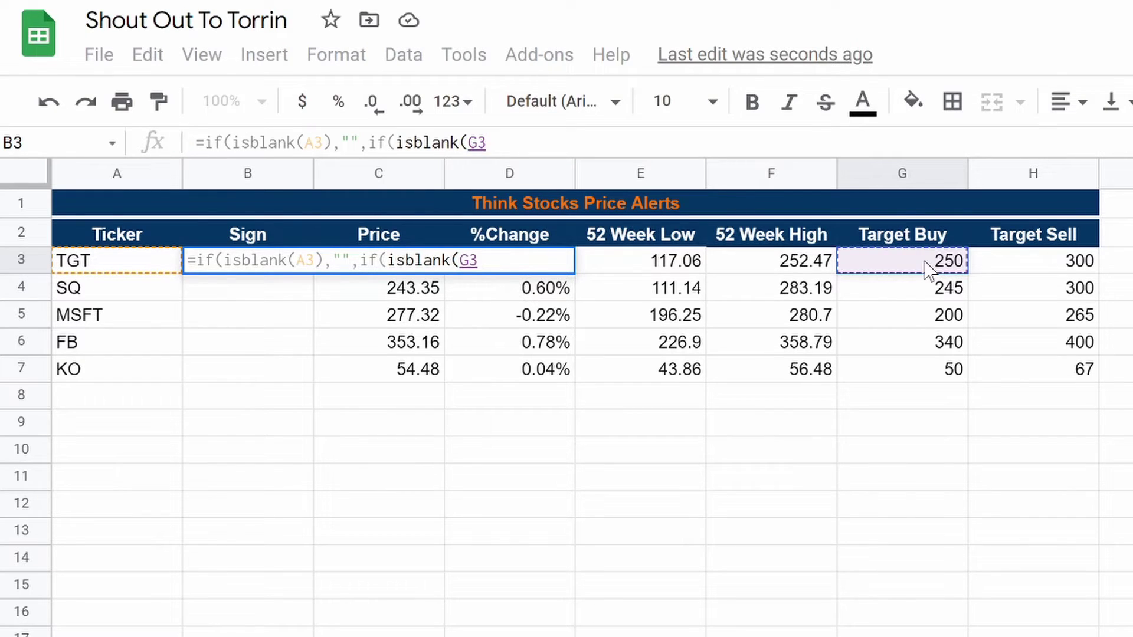
type("), ")
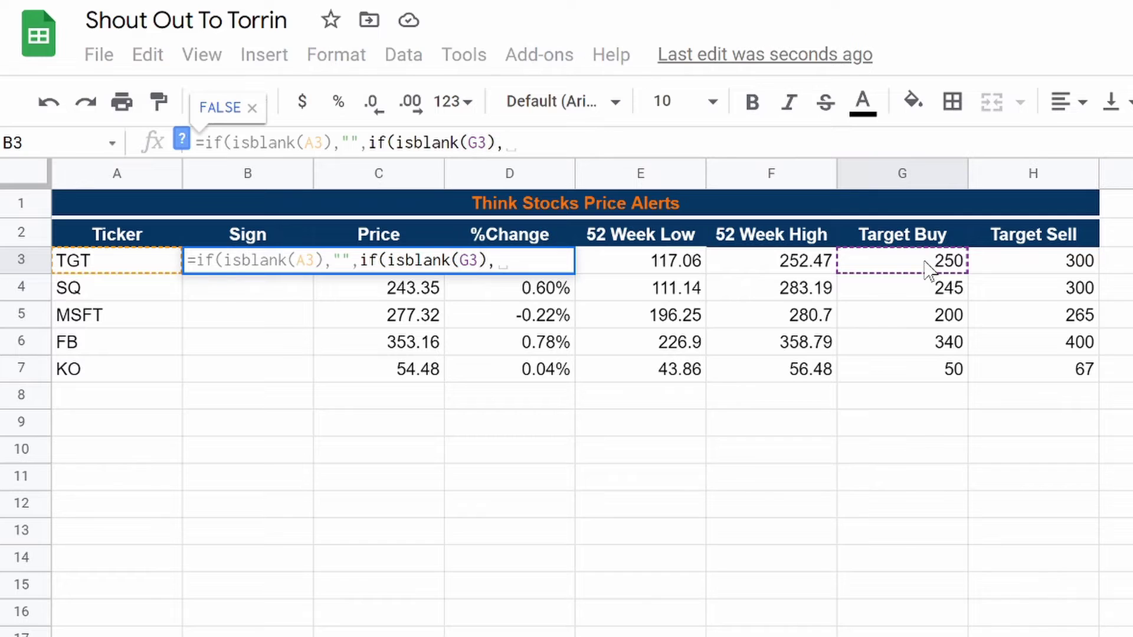
type("\"\"")
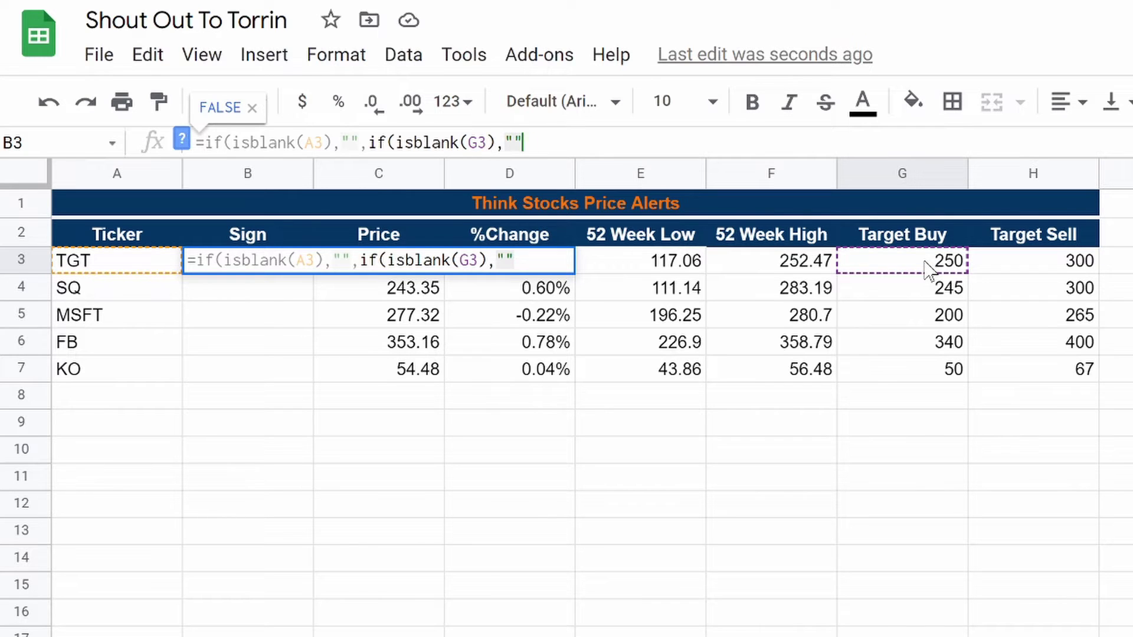
type(", i")
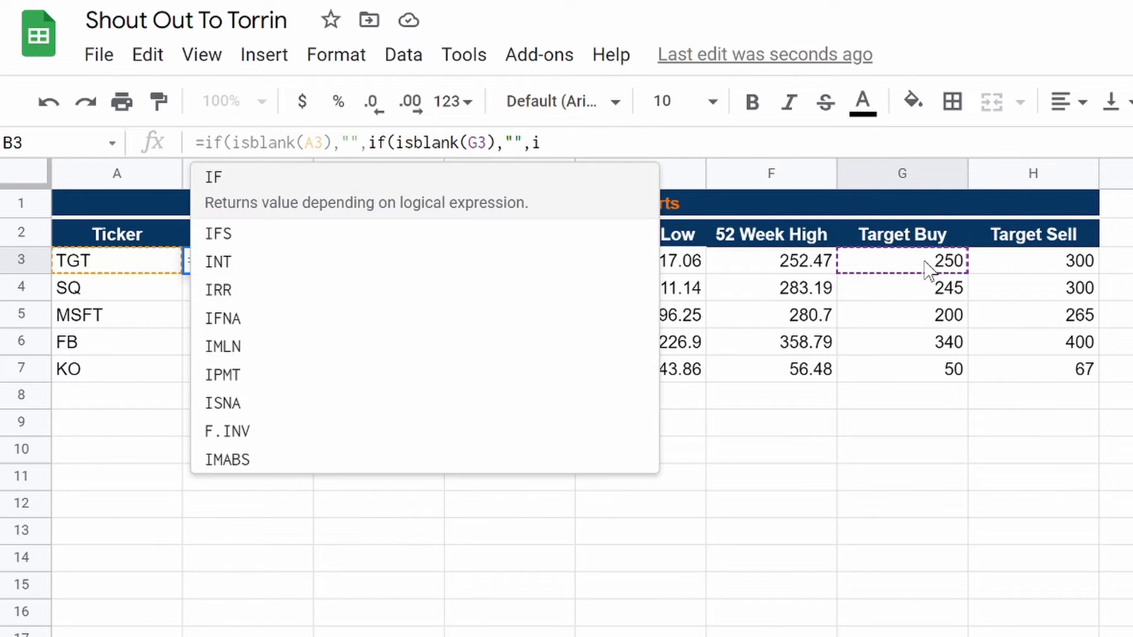
type("f")
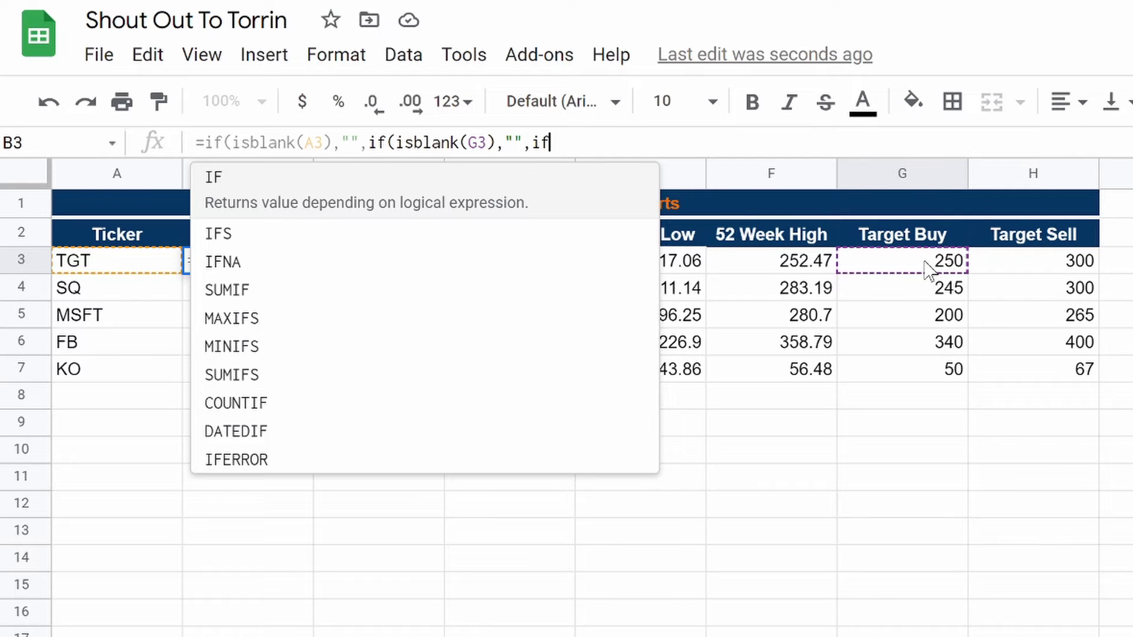
type("(isblank(")
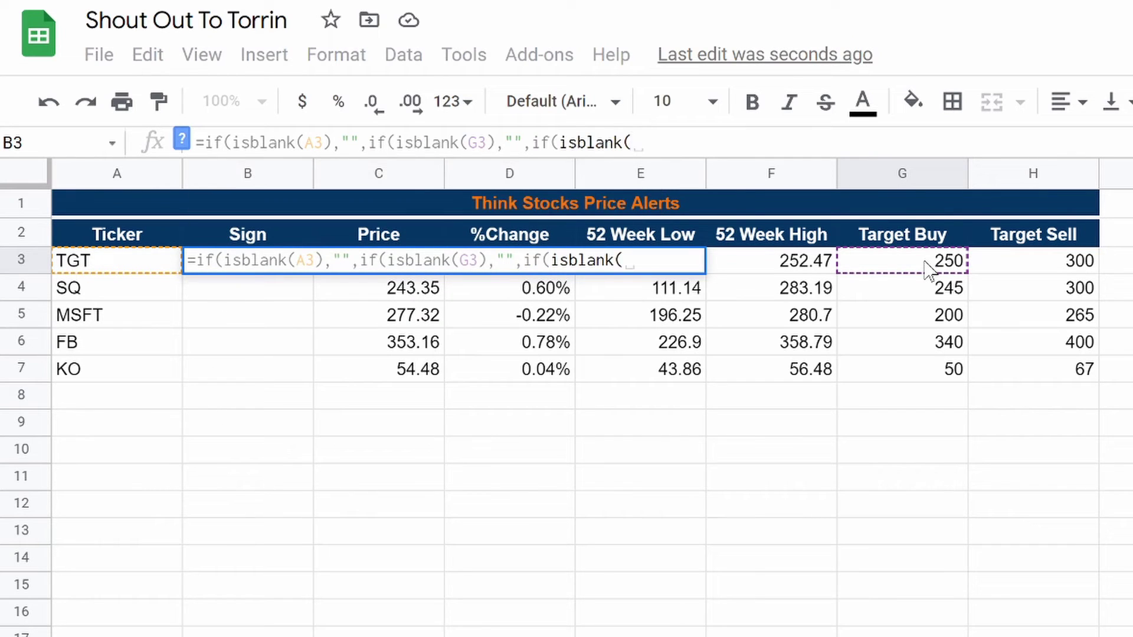
left_click(1060, 272)
type("),\"\"")
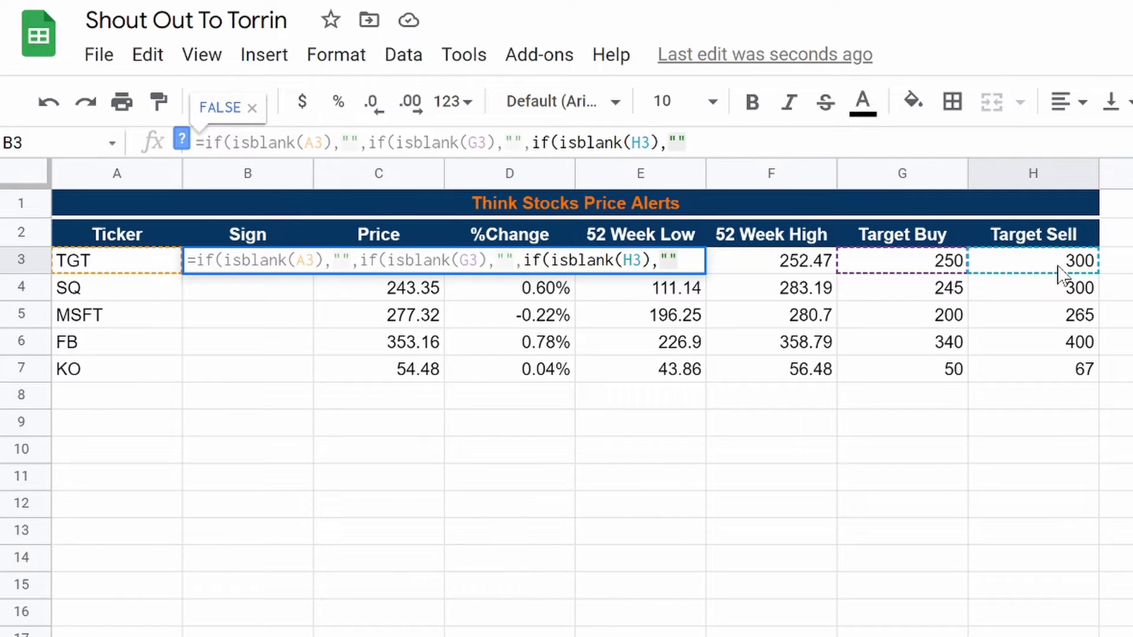
type(",")
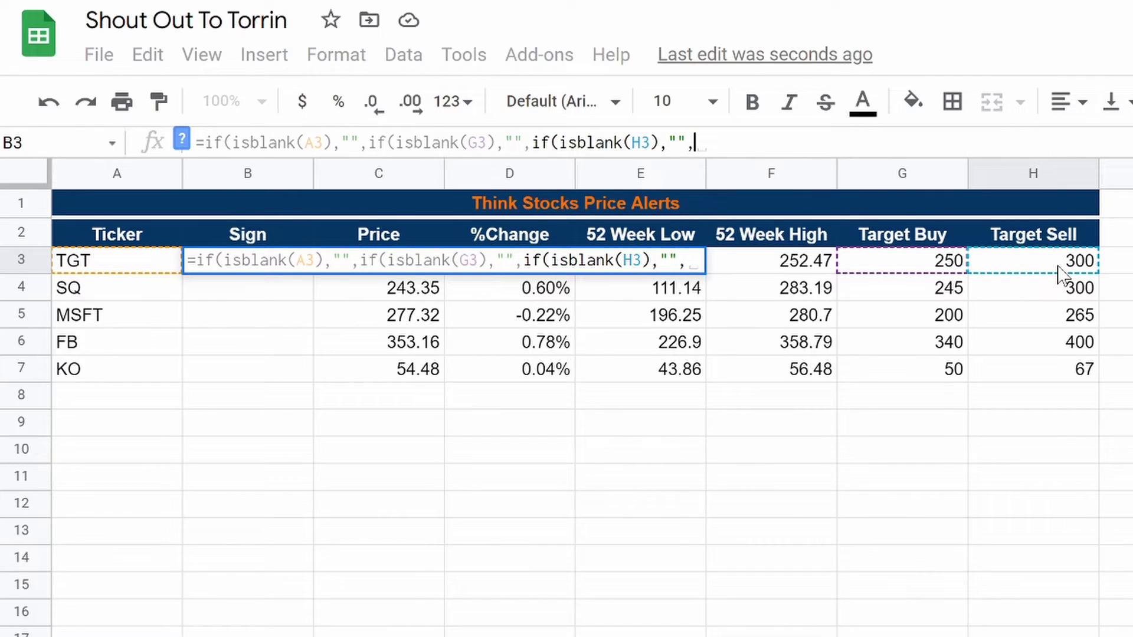
type("if(")
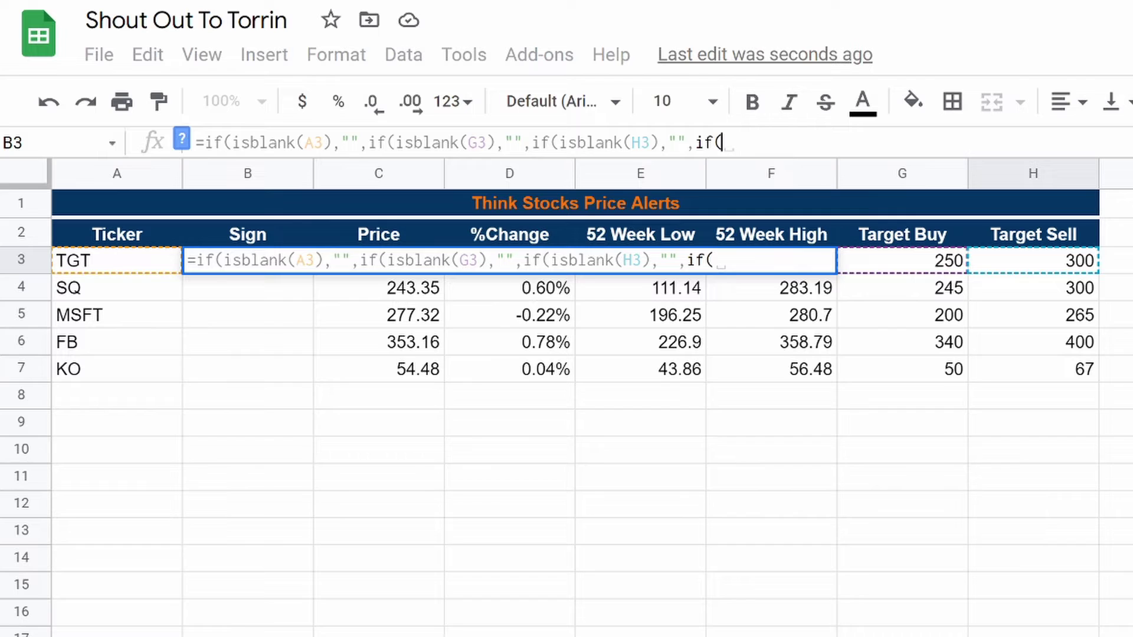
type("C3")
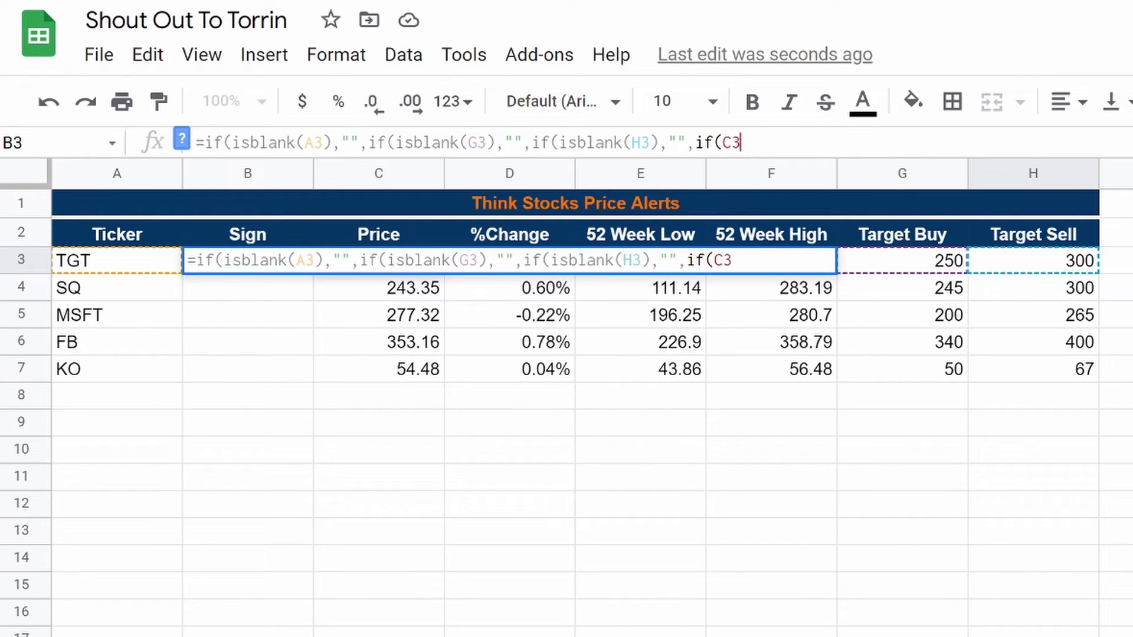
type(">")
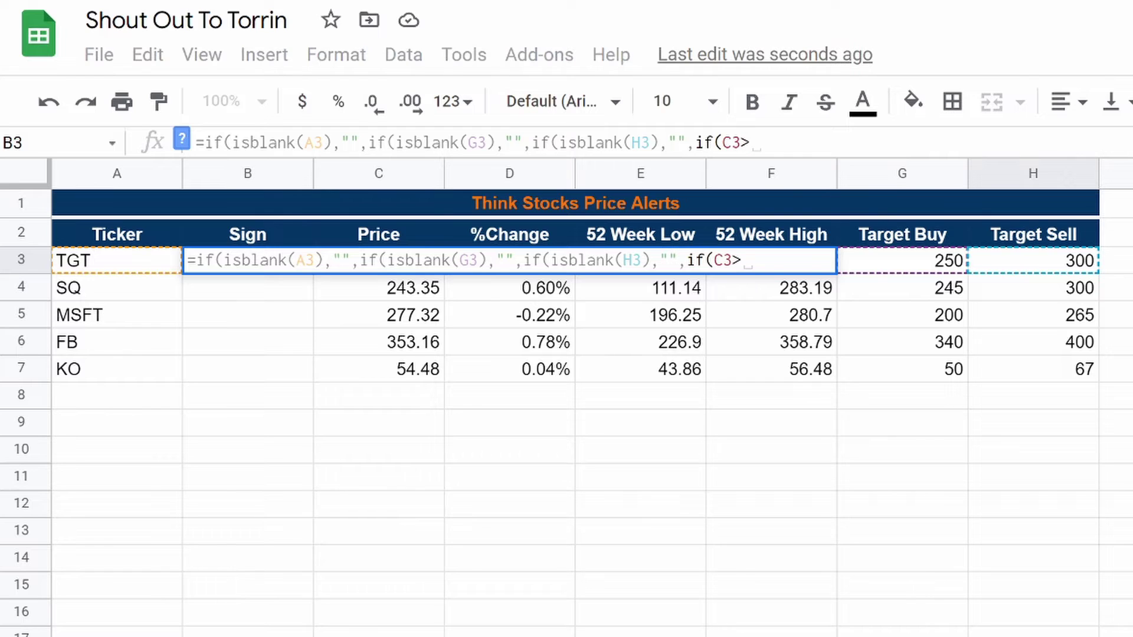
type("=")
Step: Finish B3: "Sell" if C3>=H3, "Buy" if C3<=G3, otherwise "Hodl", and commit it
left_click(1069, 269)
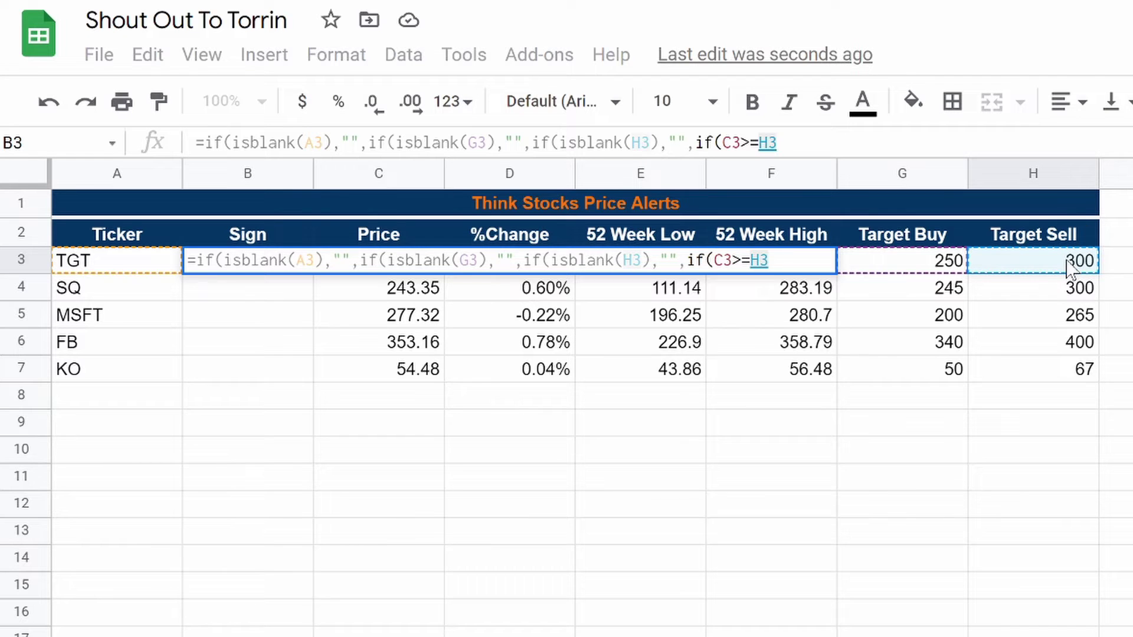
type(",\"")
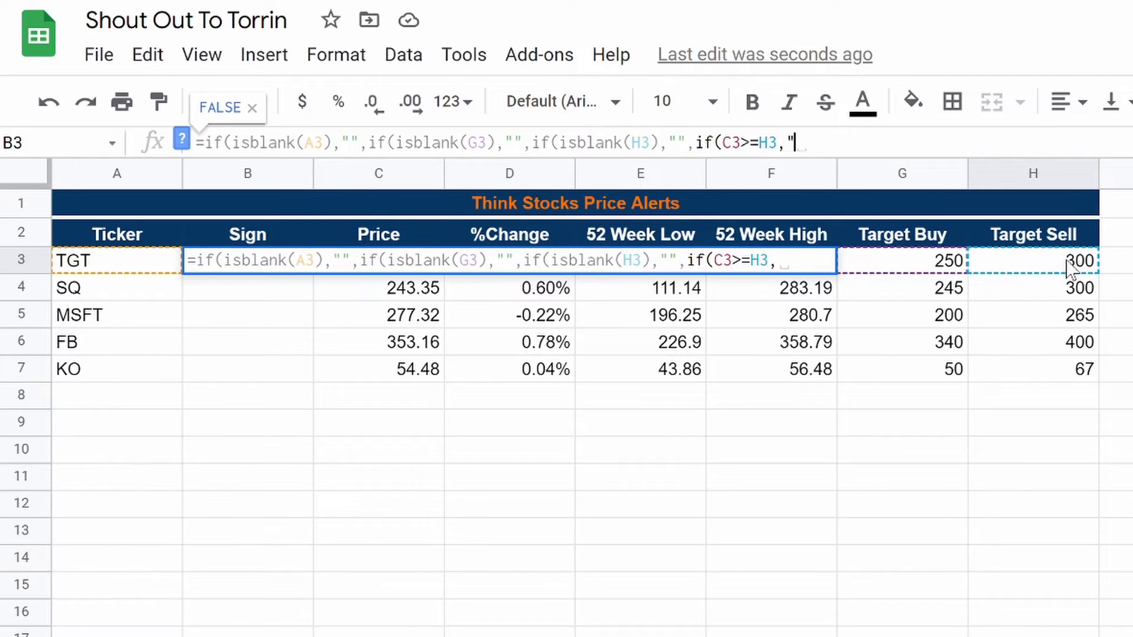
type("Sell\"")
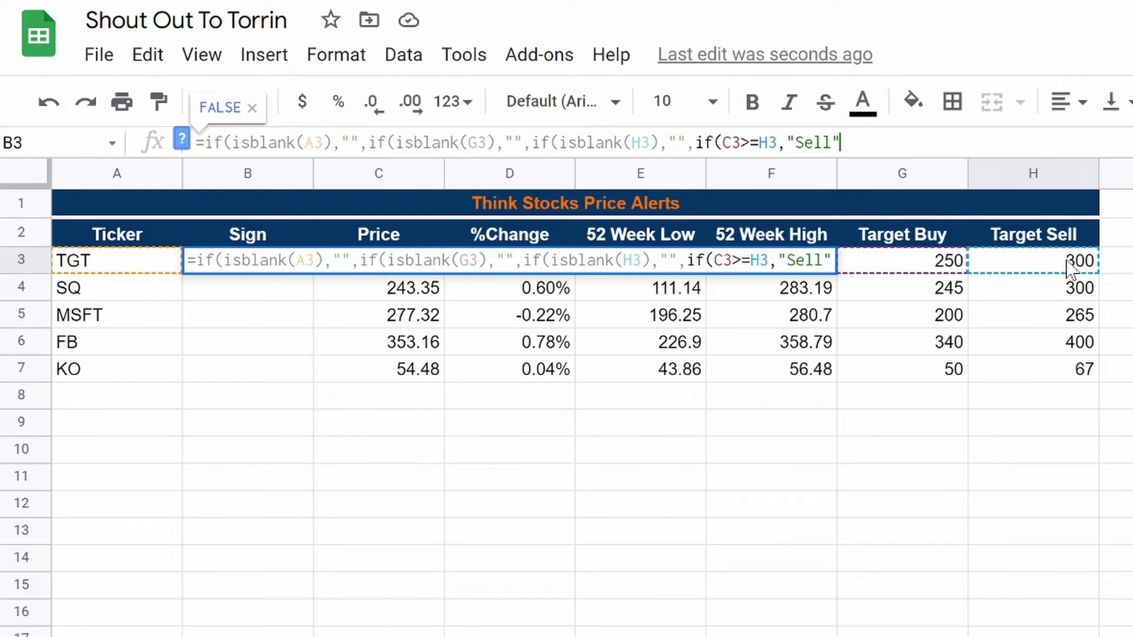
type(",")
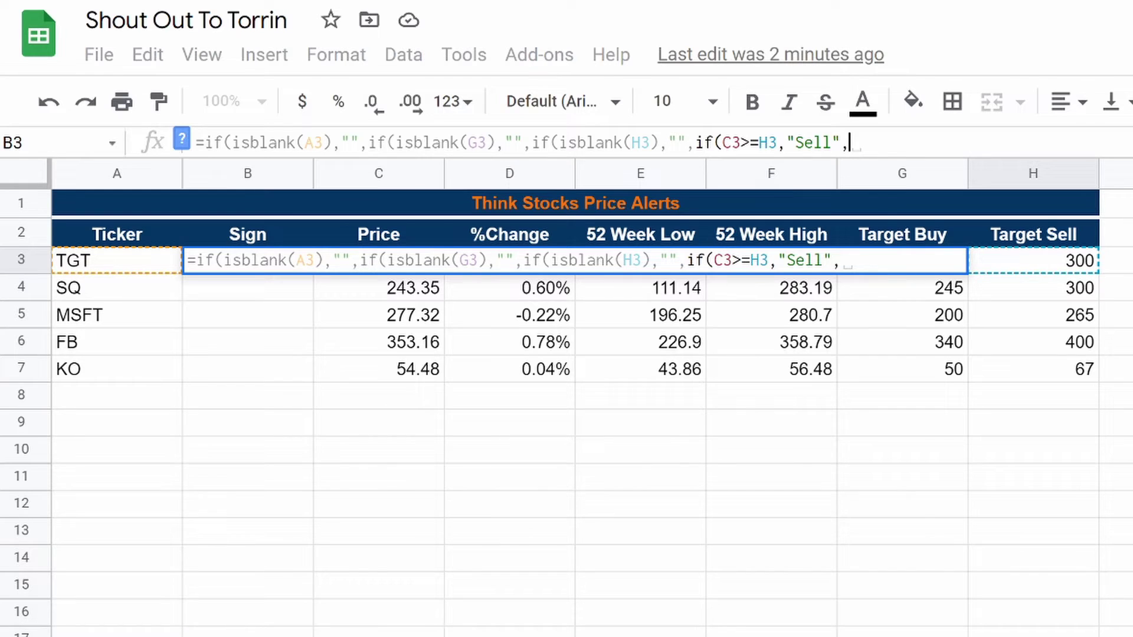
type("if")
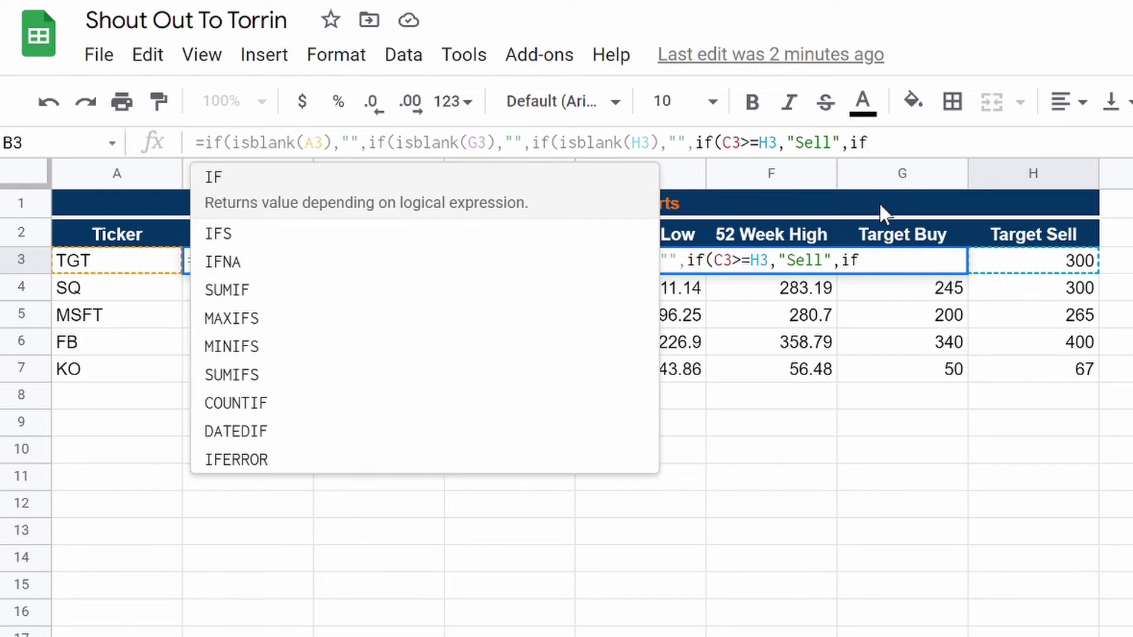
type("(")
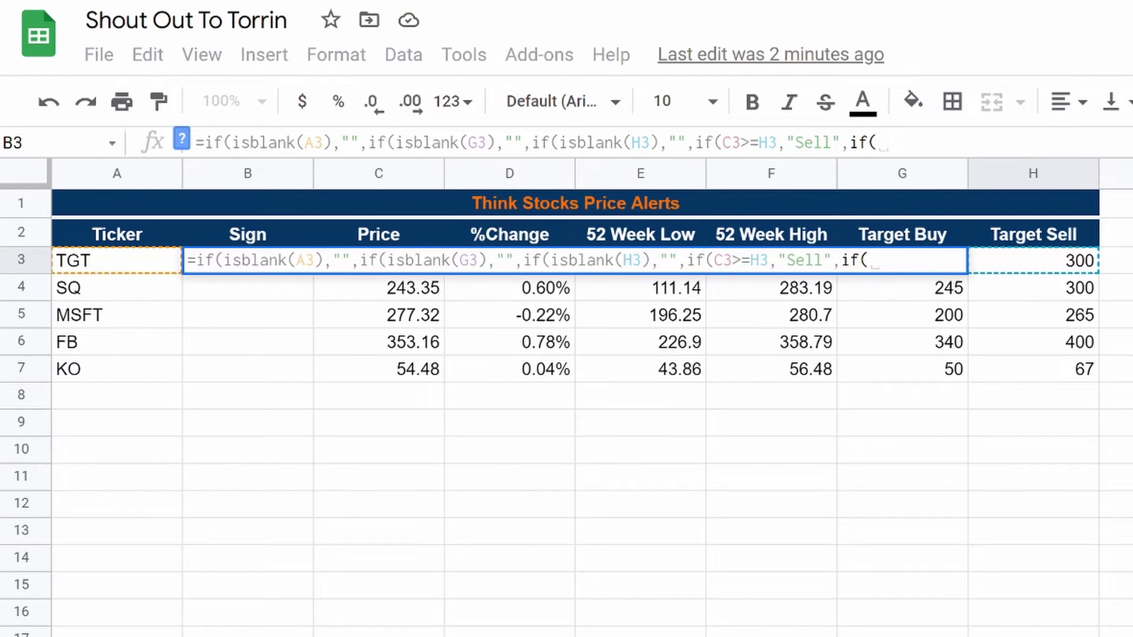
type("C3")
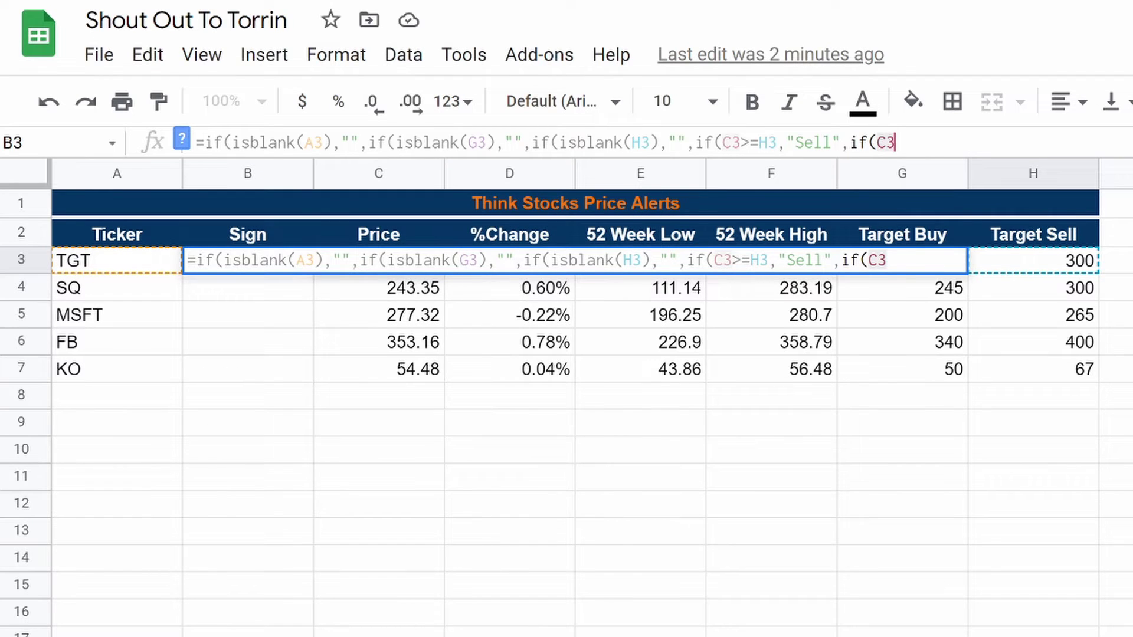
type("<=")
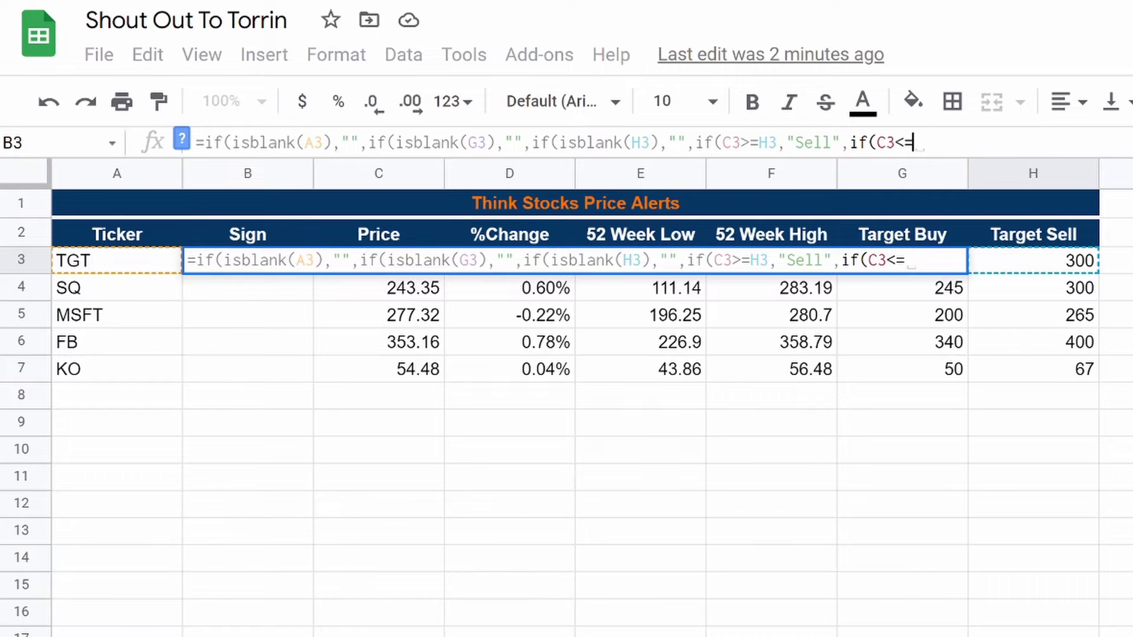
type("H3")
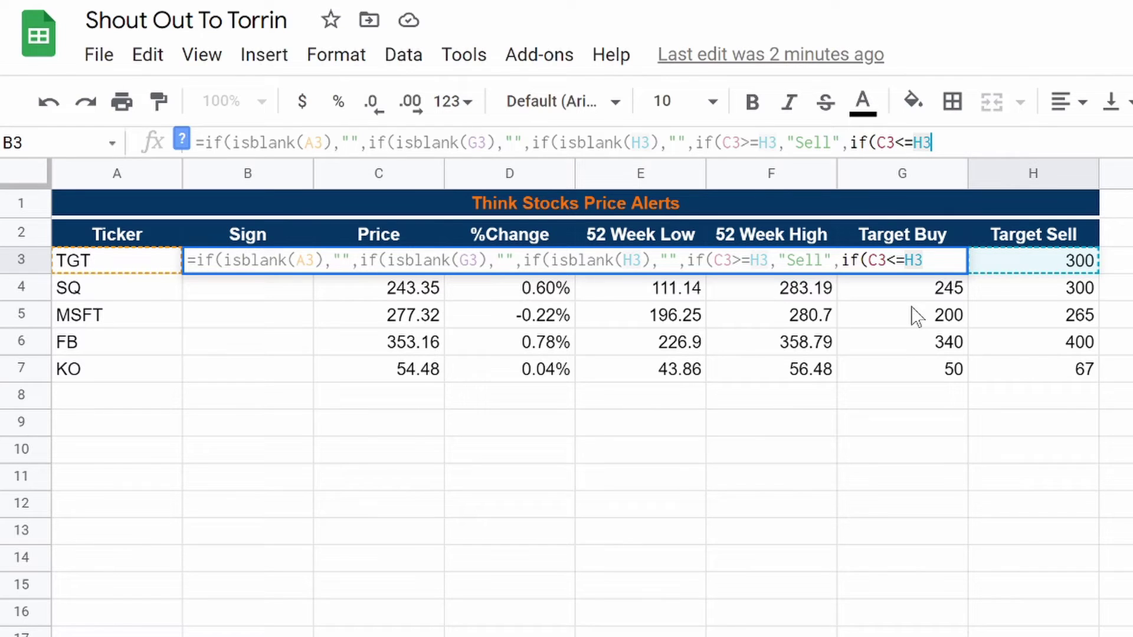
key("BackSpace")
key("BackSpace")
type("G3")
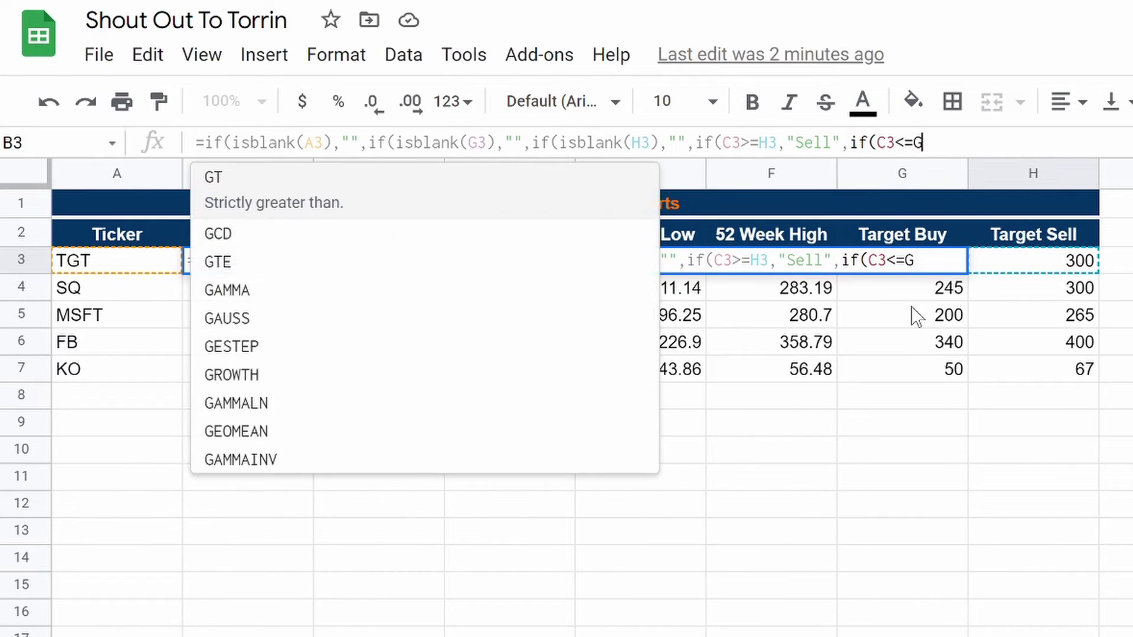
type(",")
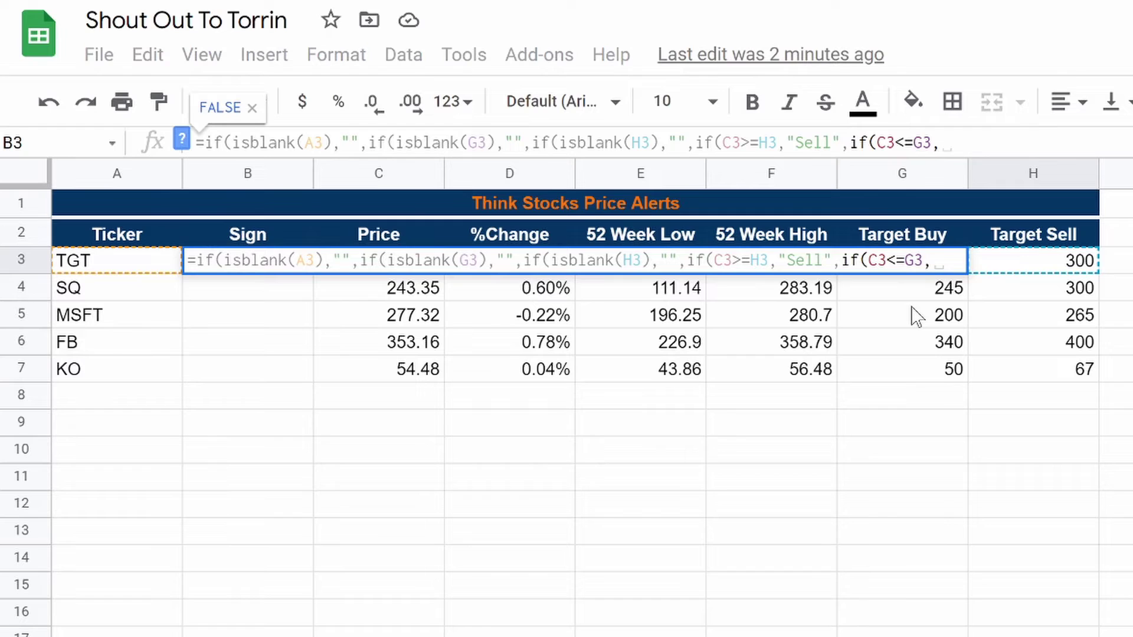
type("\"Buy")
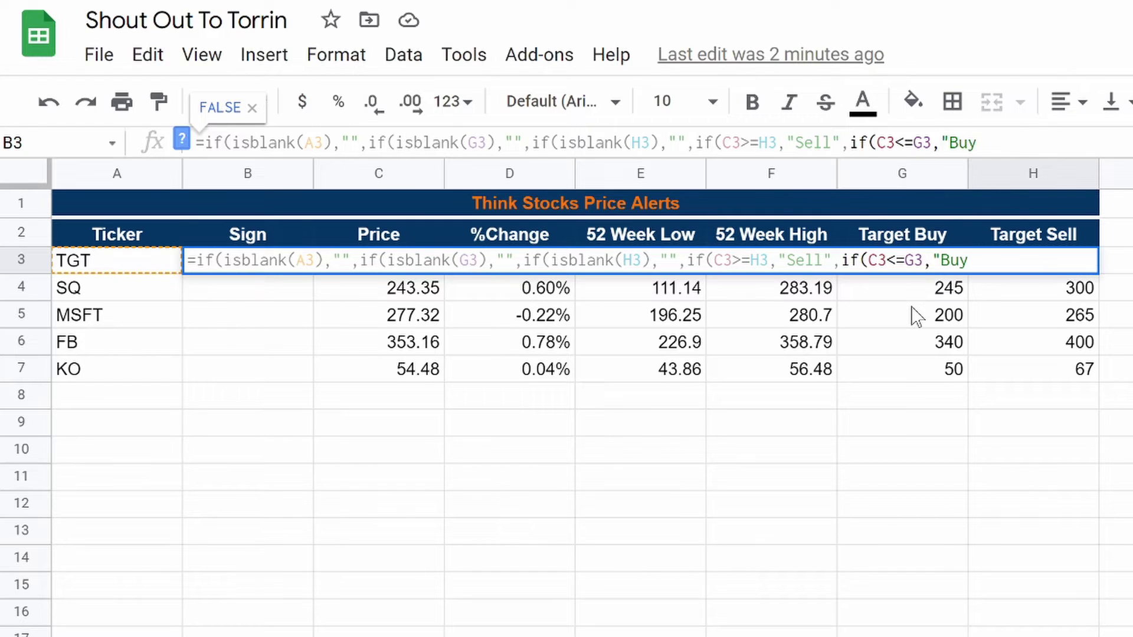
type("\",\"Hodl")
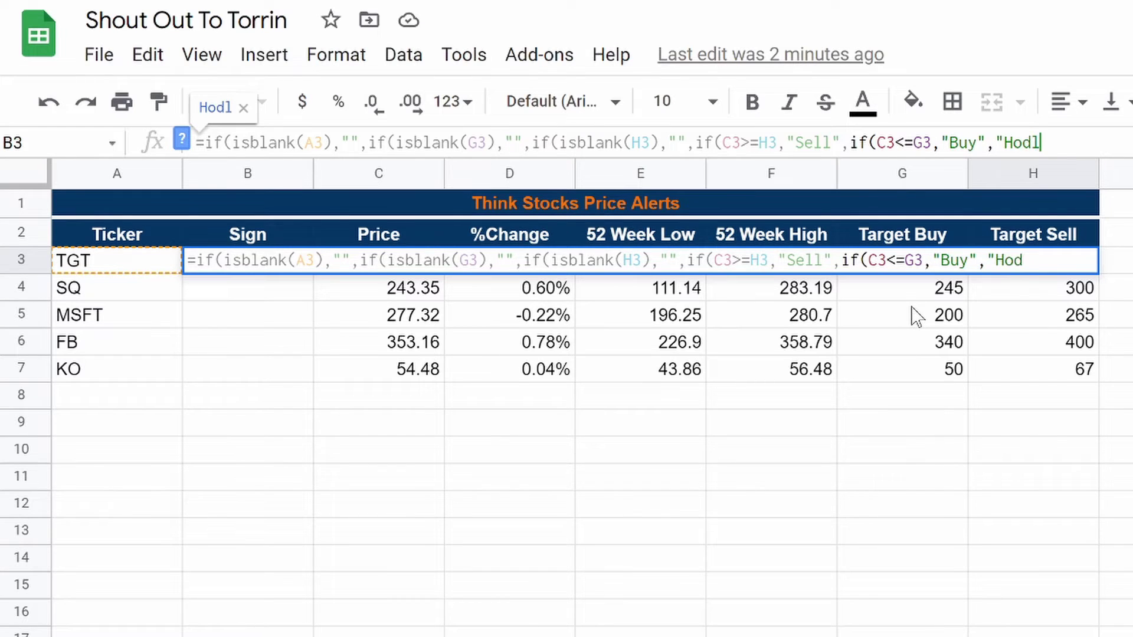
type("\"")
type(")))))")
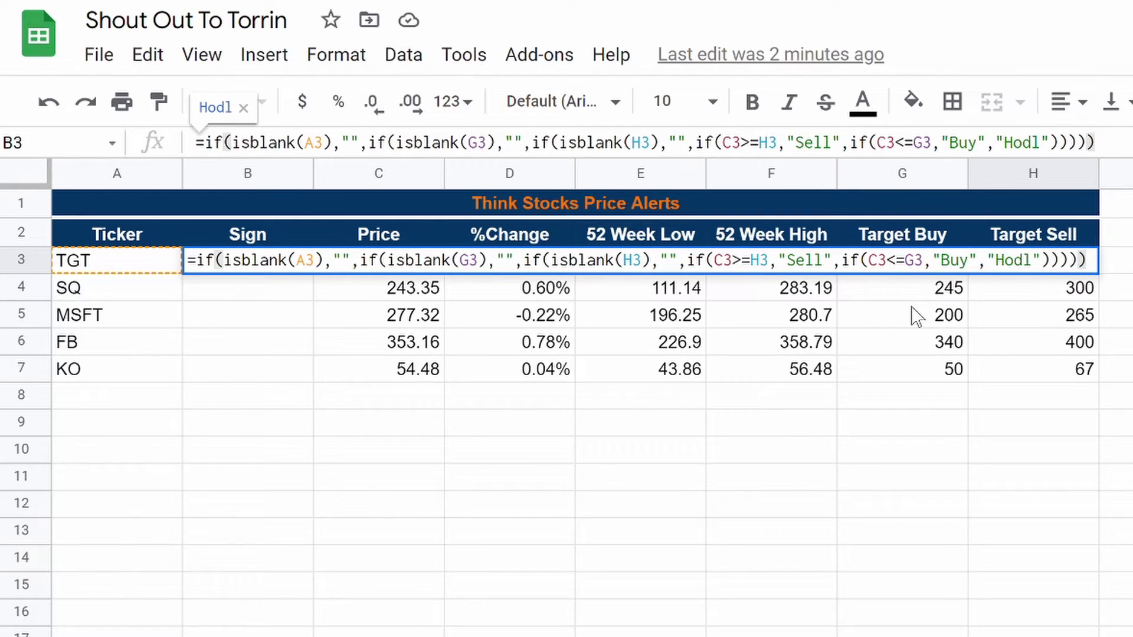
key("Return")
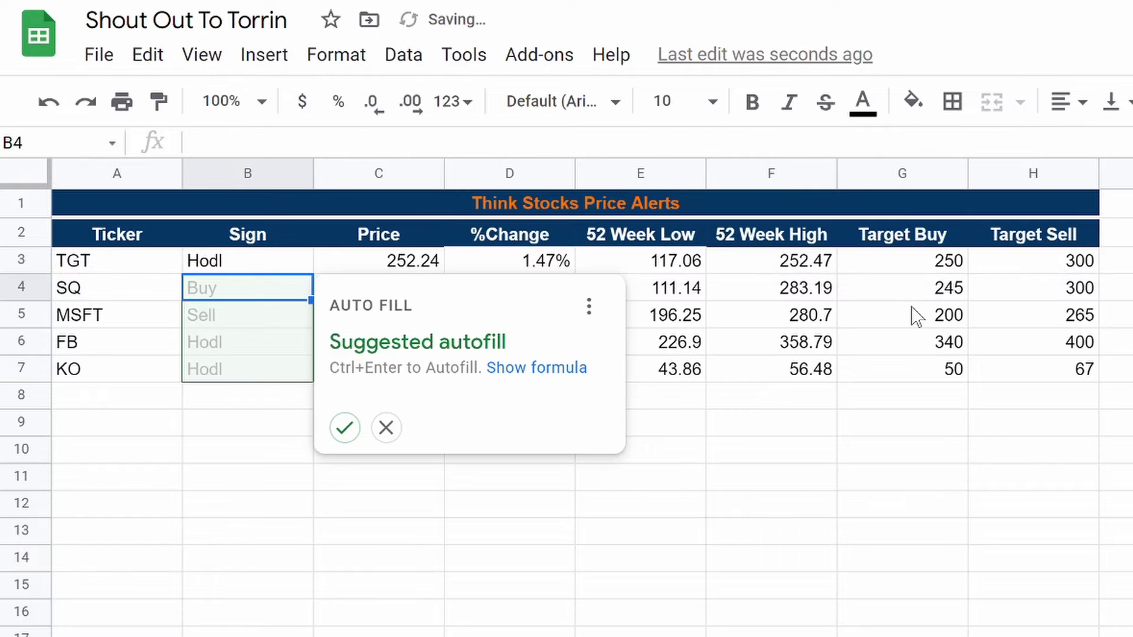
Step: Accept the suggested autofill for B4:B7 and extend B7's formula down to B13
left_click(345, 434)
left_click(271, 378)
left_click_drag(312, 380, 313, 538)
Step: Inspect the copied Sign formulas, checking Buy for SQ and Sell for MSFT against prices
left_click(190, 481)
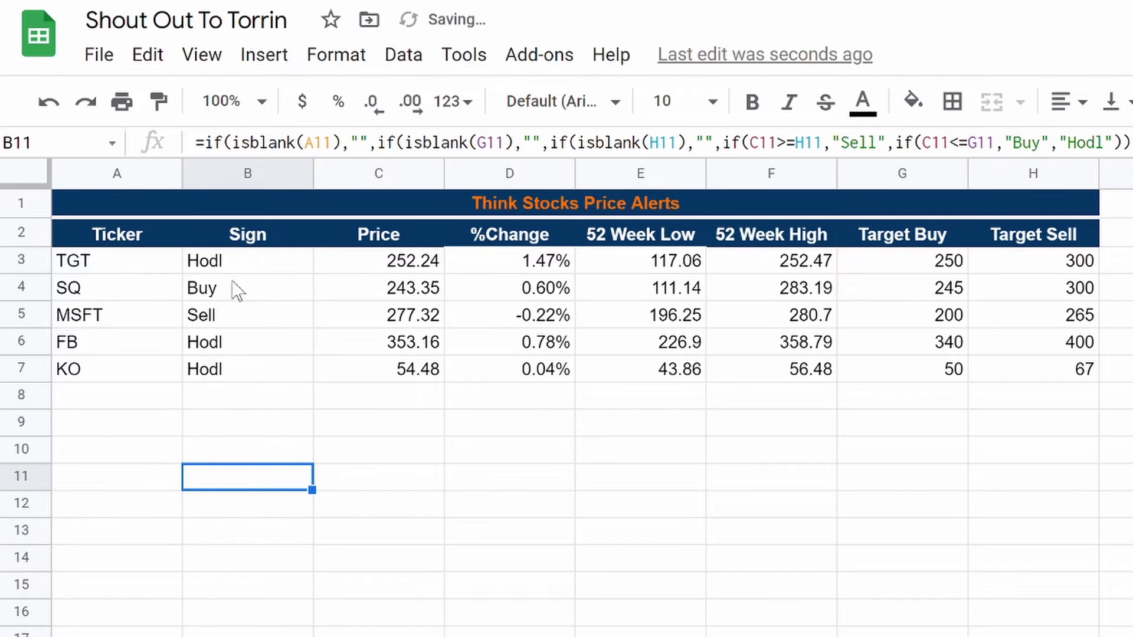
left_click(217, 264)
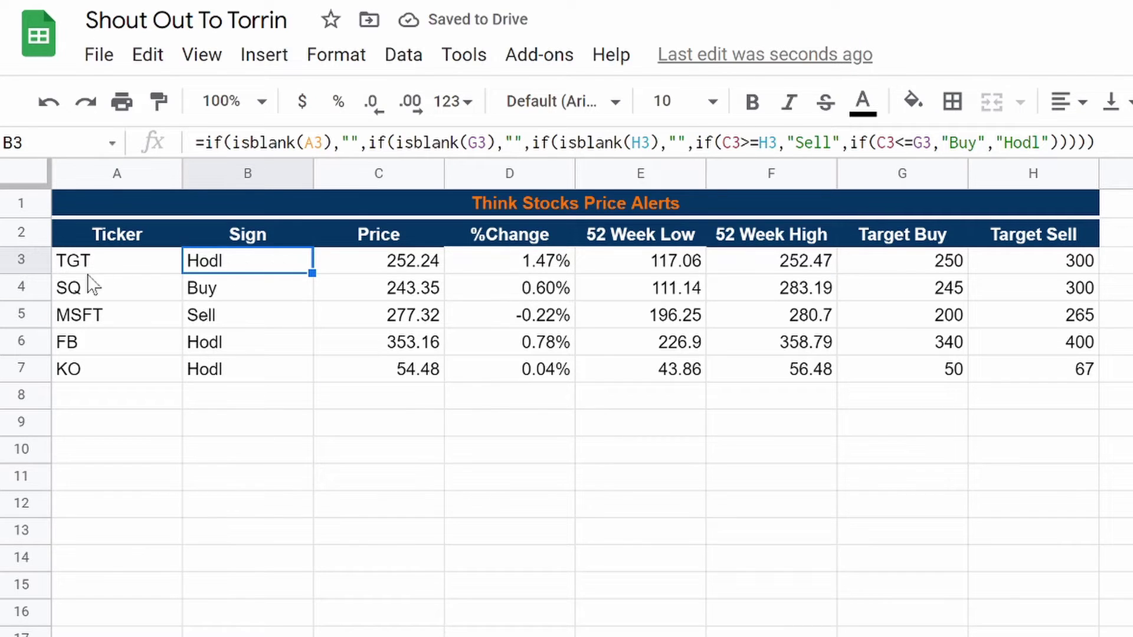
left_click(228, 345)
left_click(227, 373)
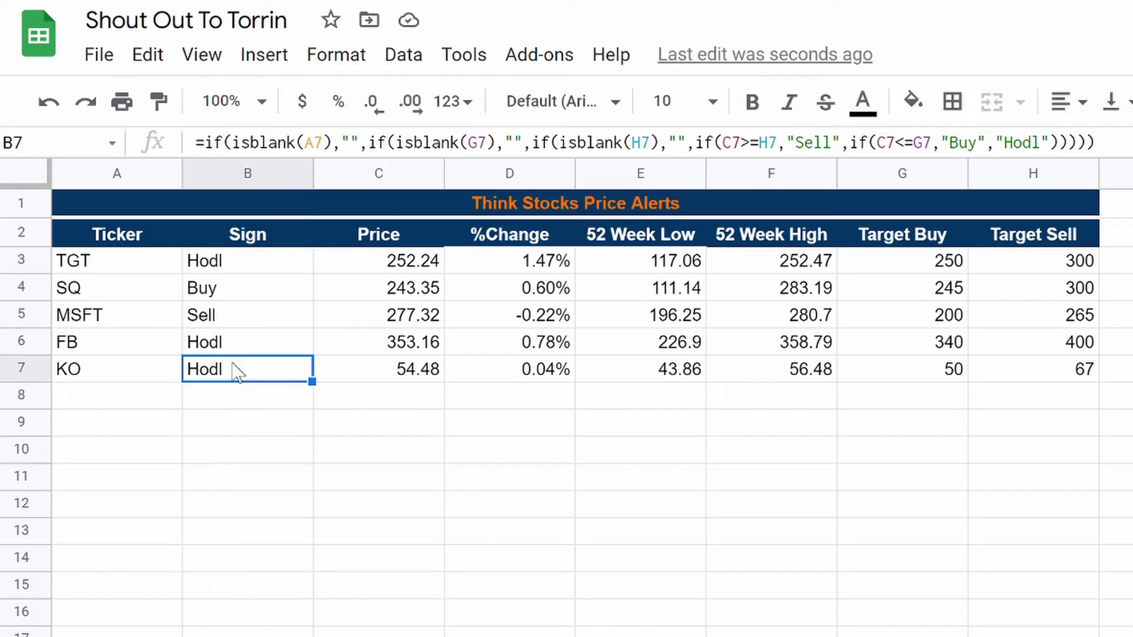
left_click(211, 295)
left_click(215, 322)
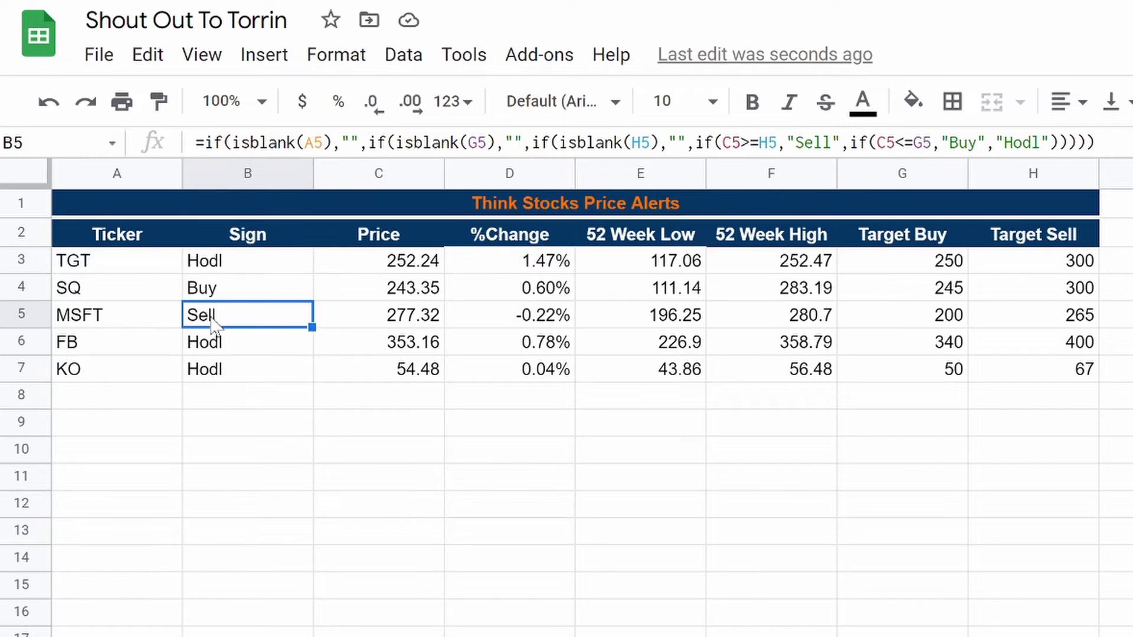
left_click(422, 288)
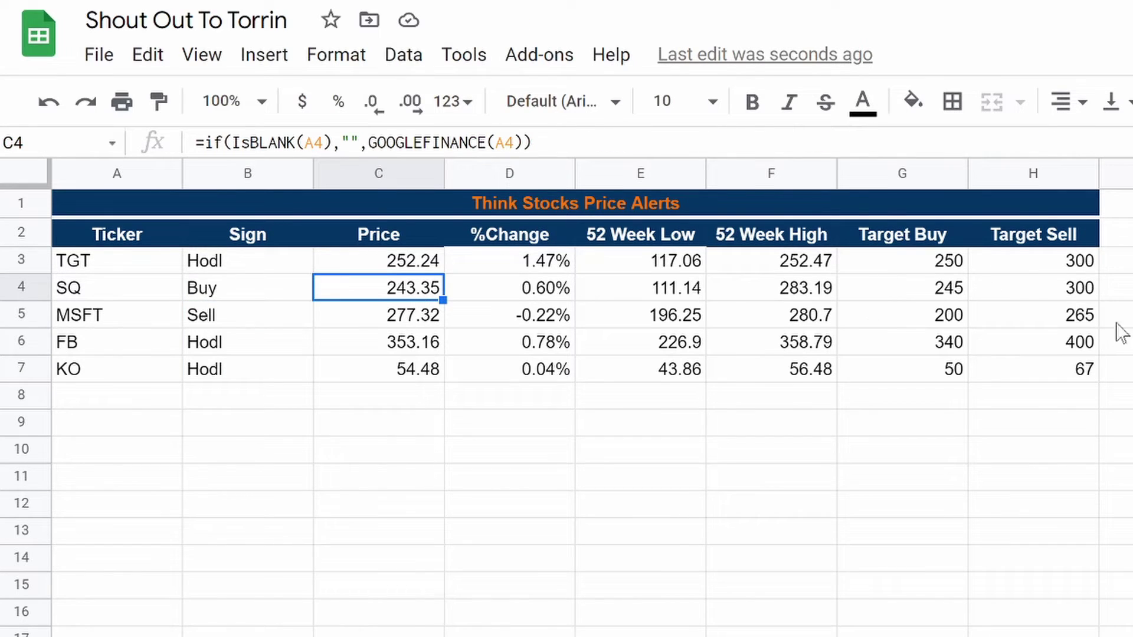
left_click(228, 296)
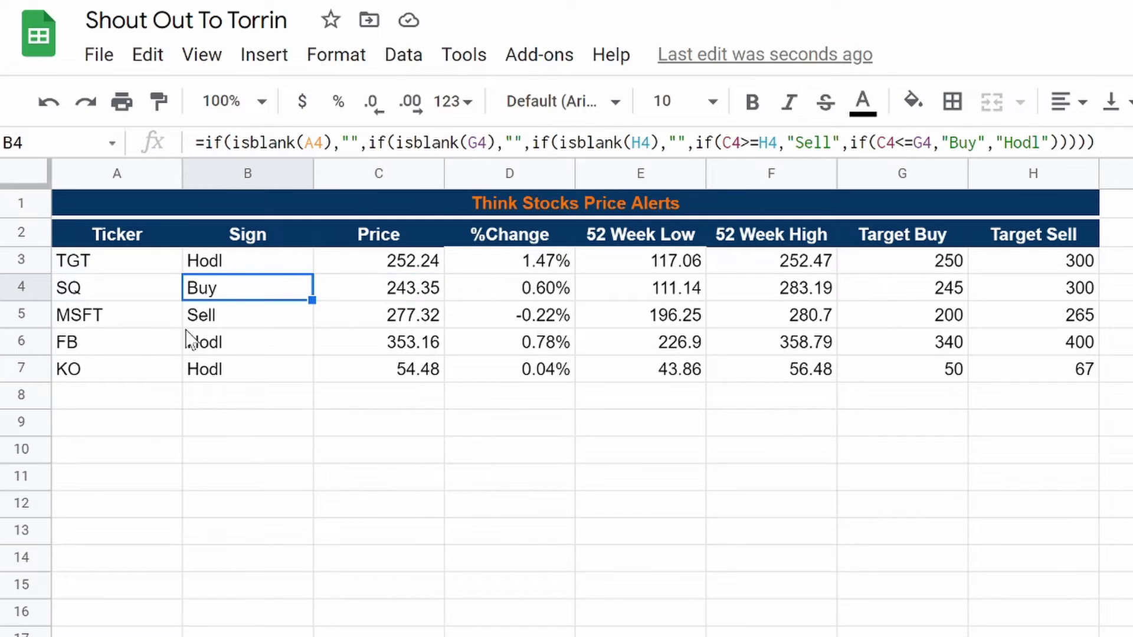
left_click(204, 321)
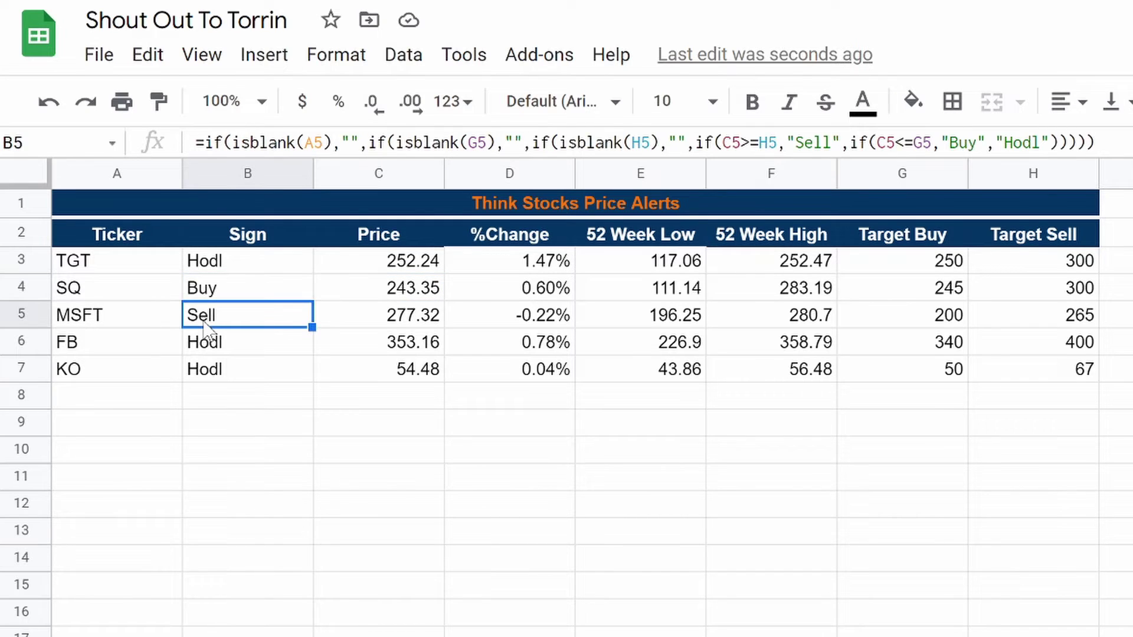
Step: Add a conditional format on B3:B15 highlighting cells whose text is exactly Buy
left_click_drag(219, 268, 247, 588)
right_click(247, 587)
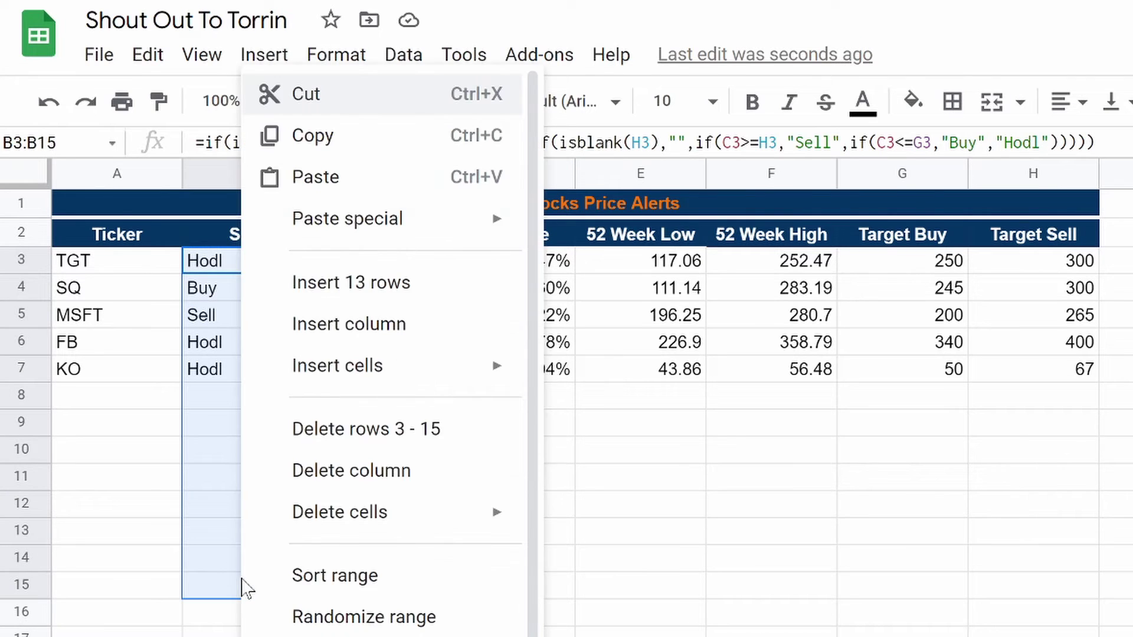
left_click(250, 620)
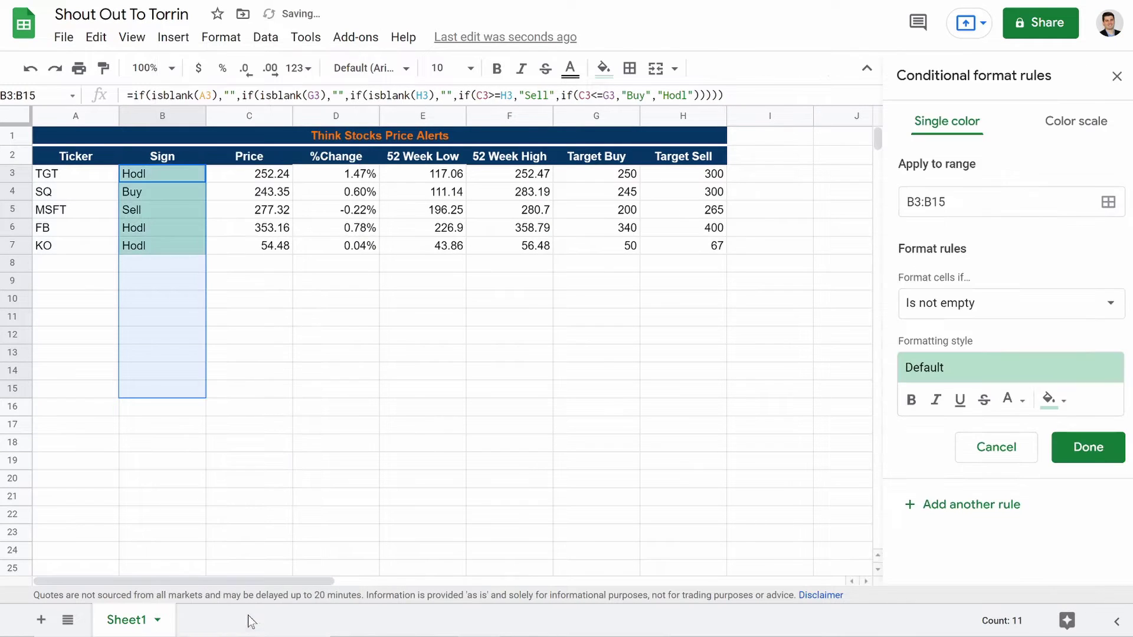
left_click(974, 302)
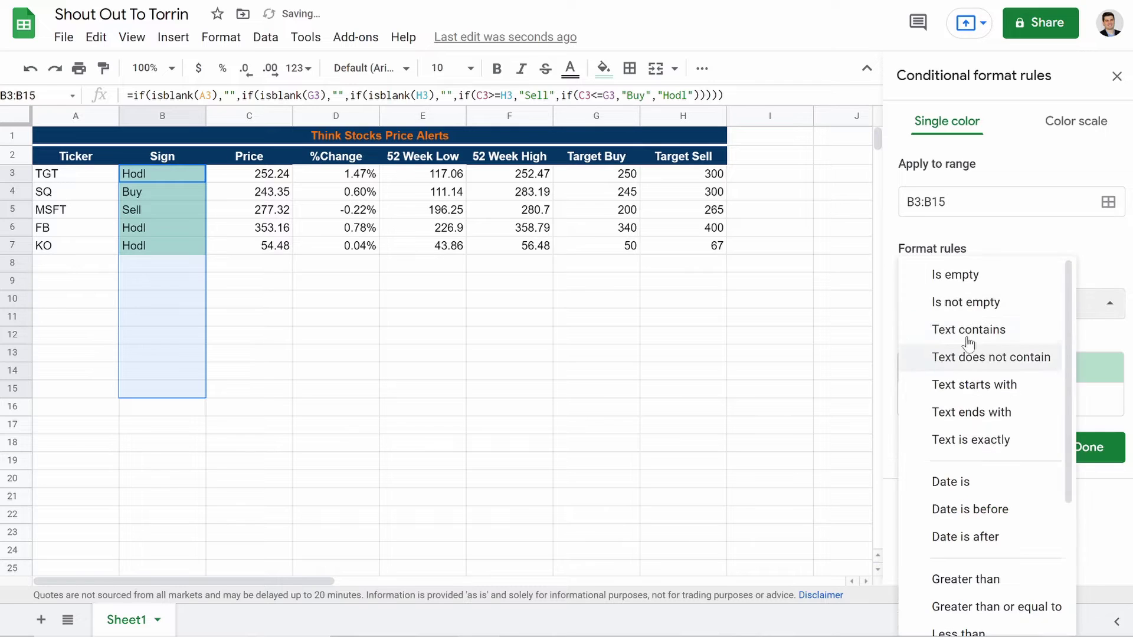
scroll(980, 437, "down", 1)
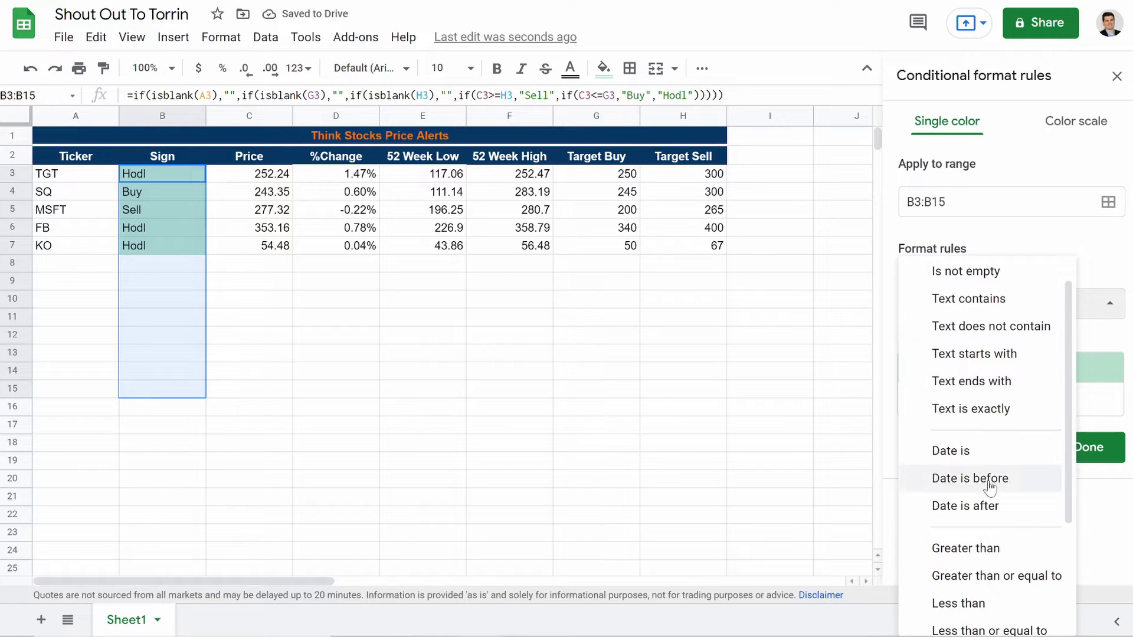
left_click(965, 409)
left_click(956, 342)
type("Buy")
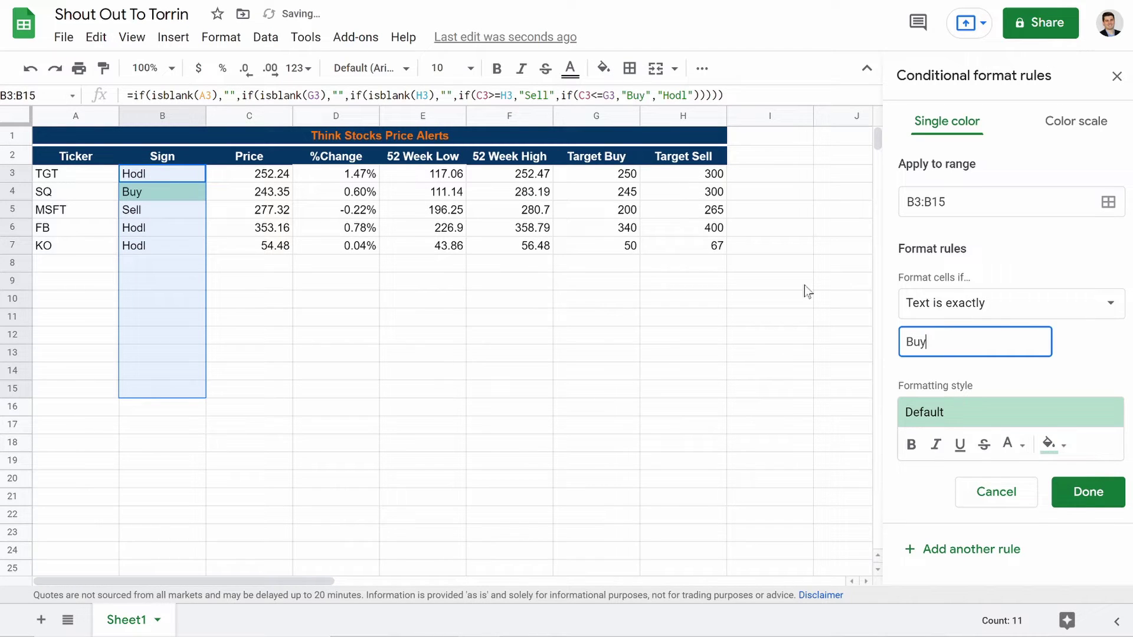
left_click(1090, 494)
Step: Add a second rule filling Sell cells light red
left_click(930, 199)
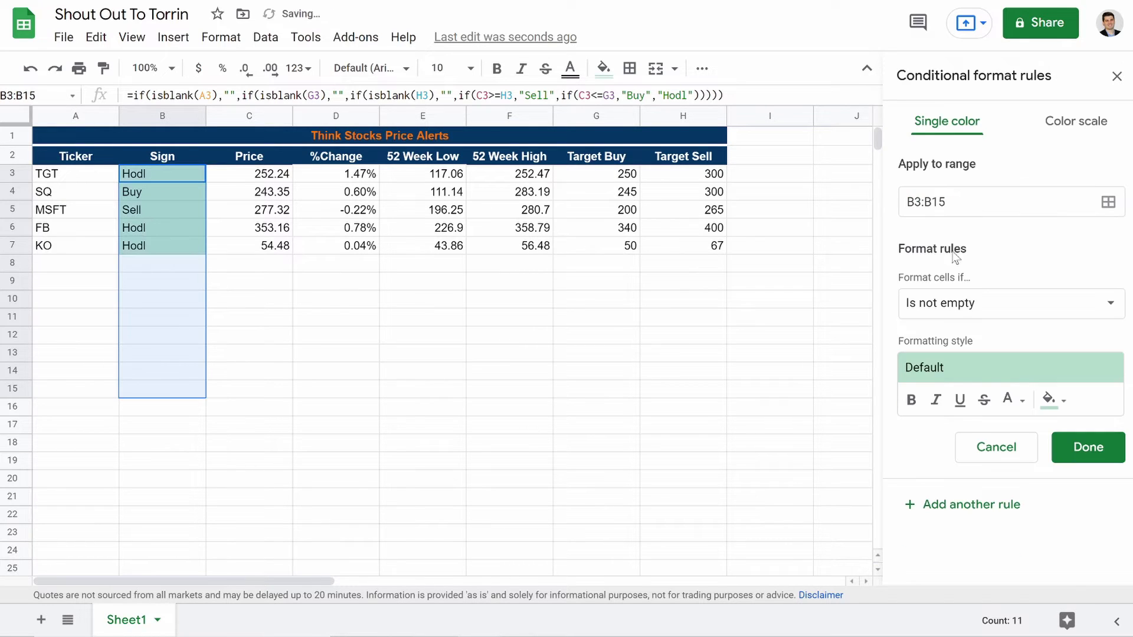
left_click(956, 302)
scroll(981, 452, "down", 1)
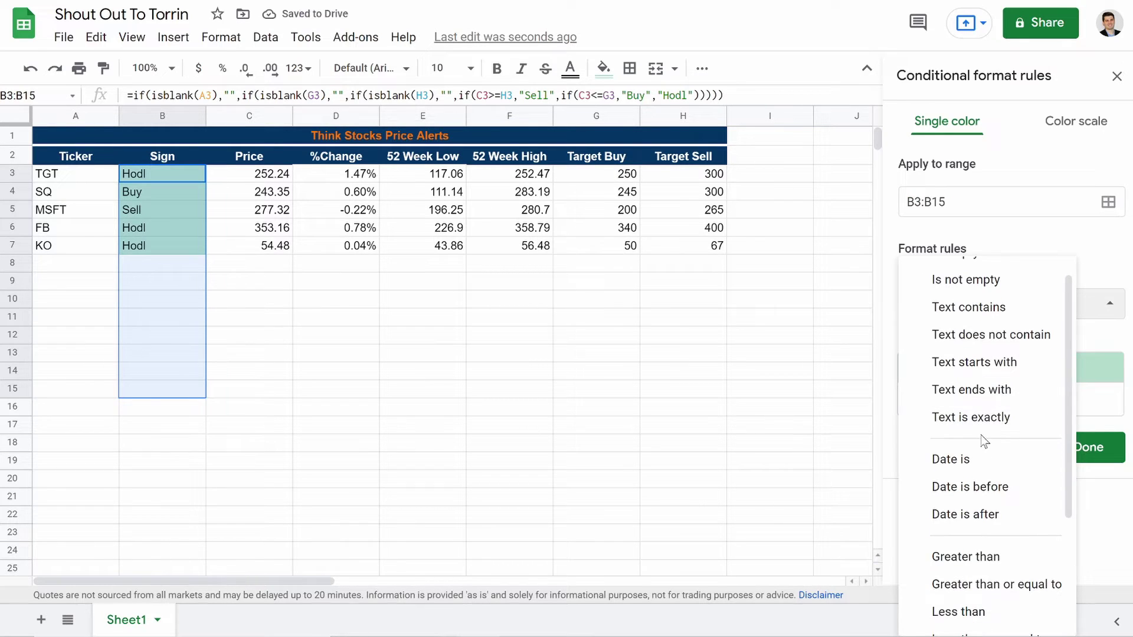
left_click(979, 418)
left_click(968, 343)
type("Sell")
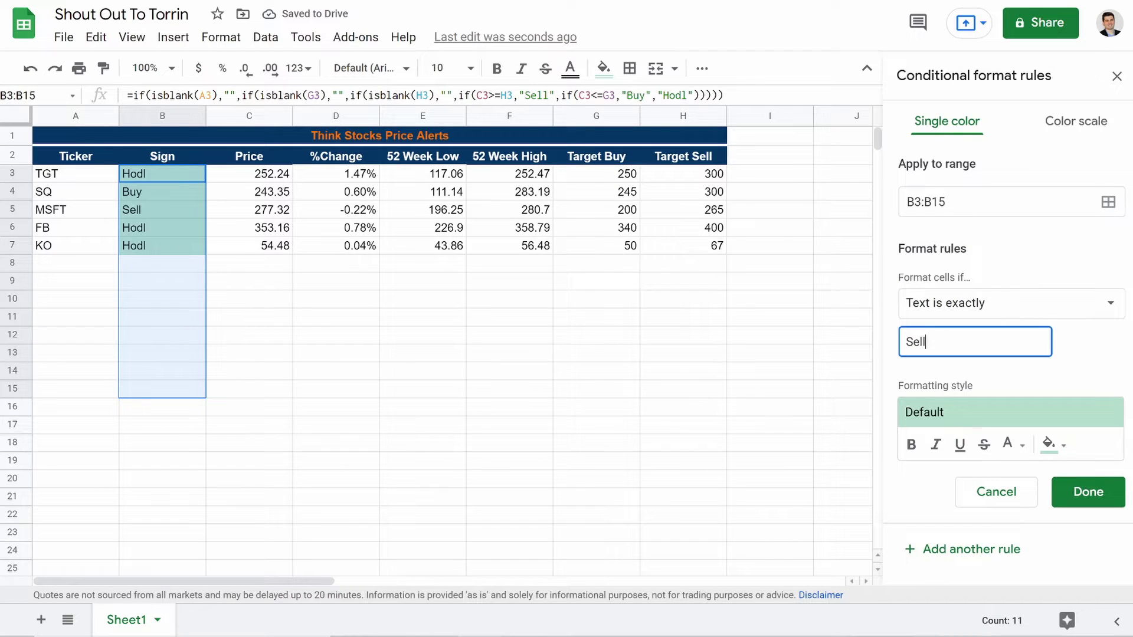
left_click(1052, 444)
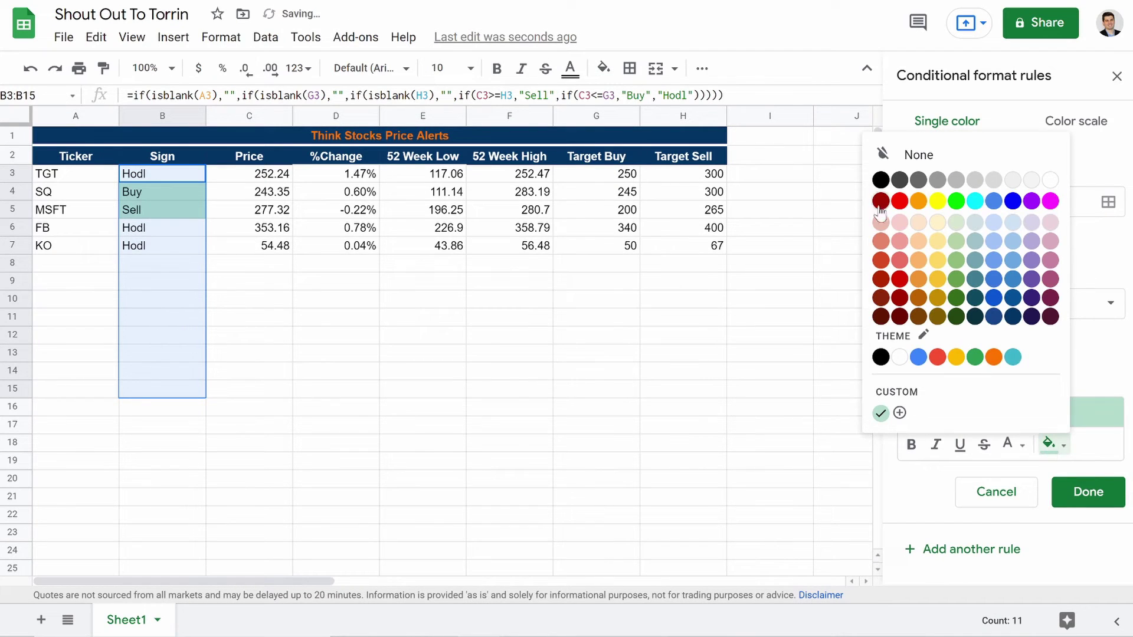
left_click(899, 260)
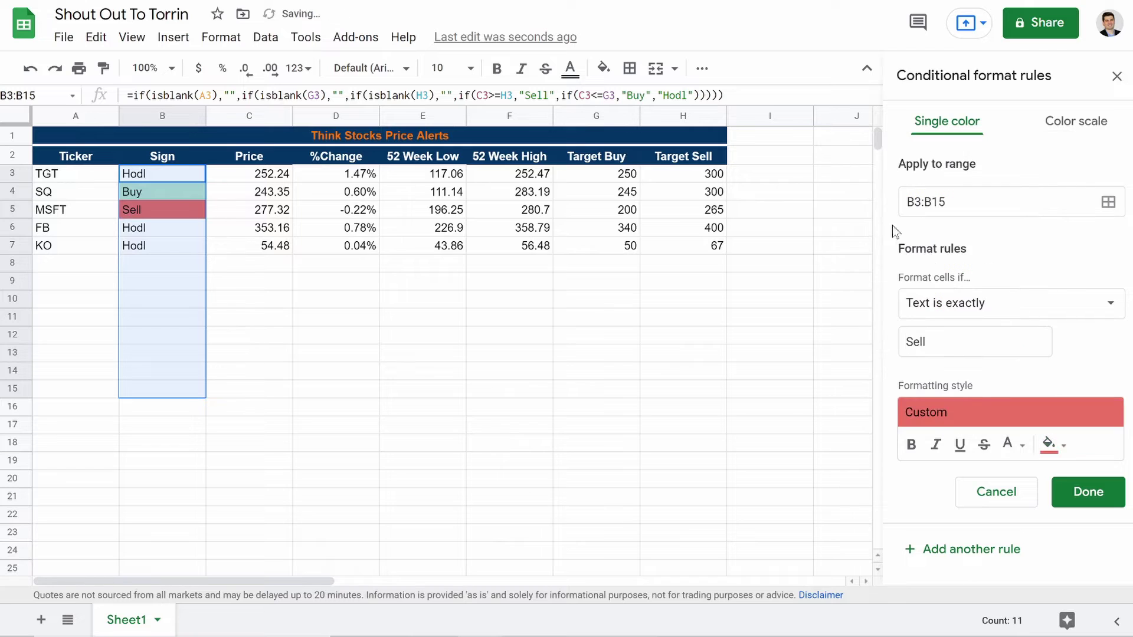
left_click(1098, 495)
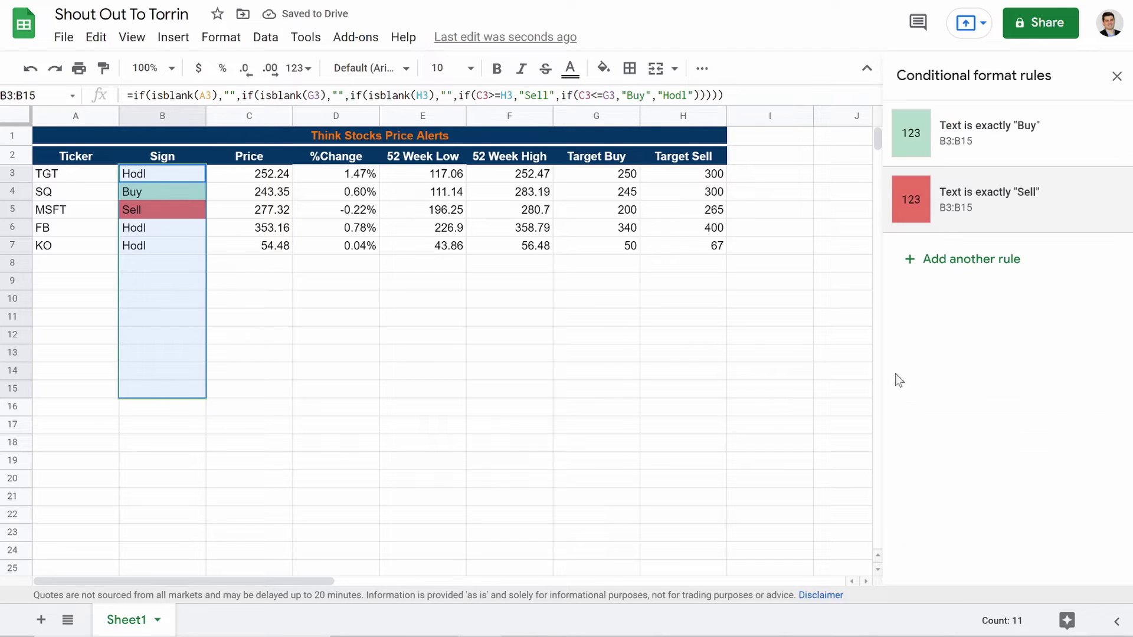
Step: Add a third rule filling Hodl cells light orange, then close the rules panel
left_click(962, 258)
left_click(1002, 309)
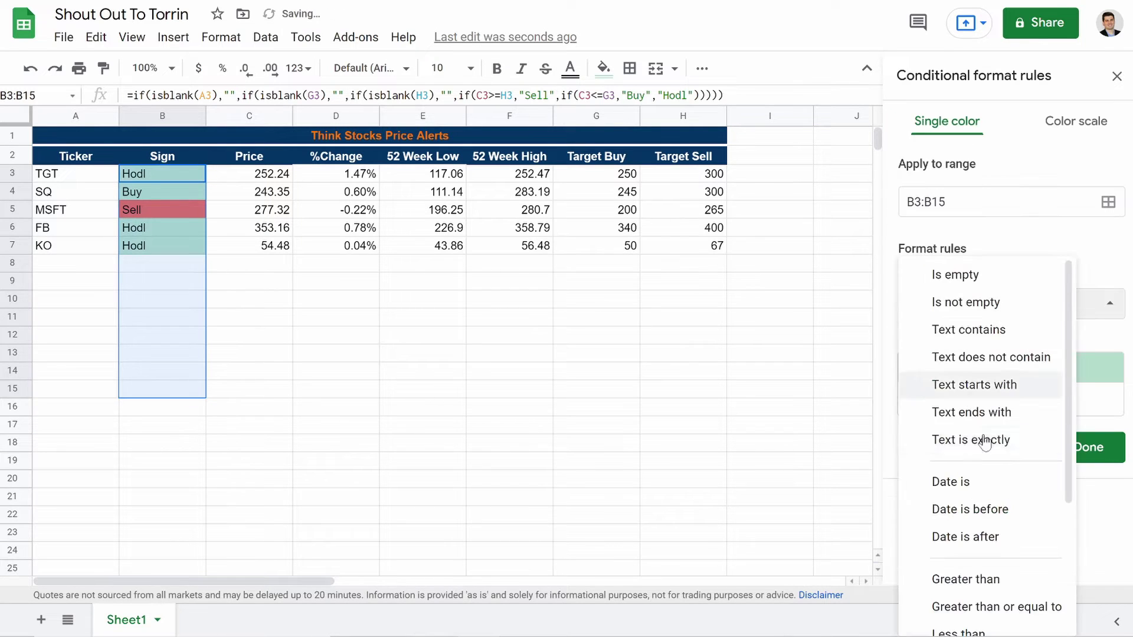
scroll(1002, 529, "down", 1)
left_click(959, 395)
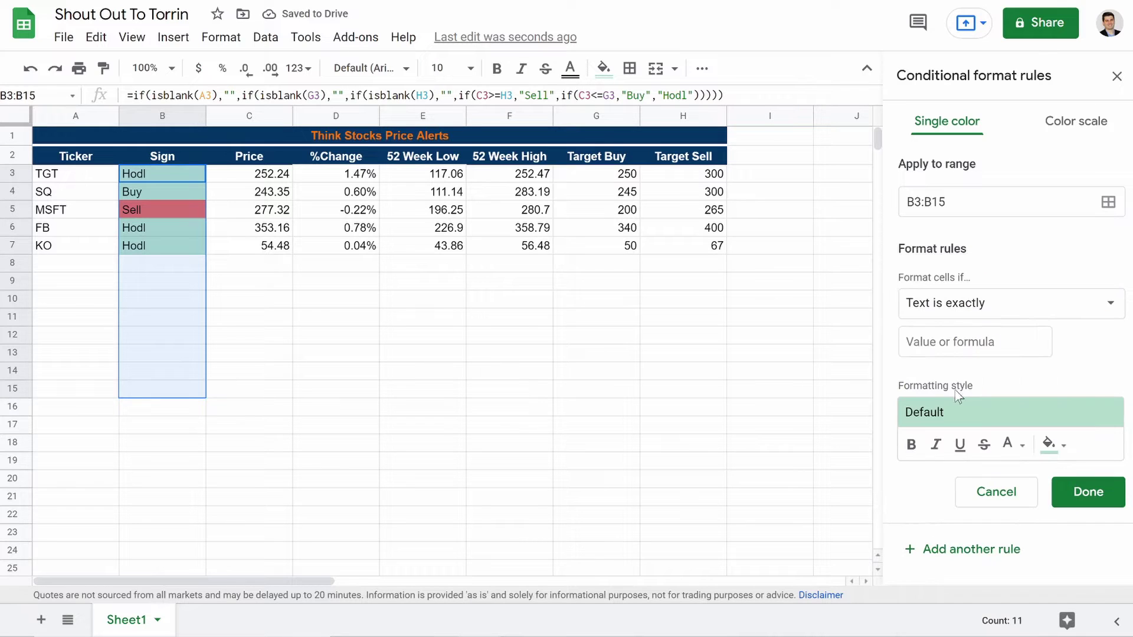
left_click(962, 342)
type("Hold")
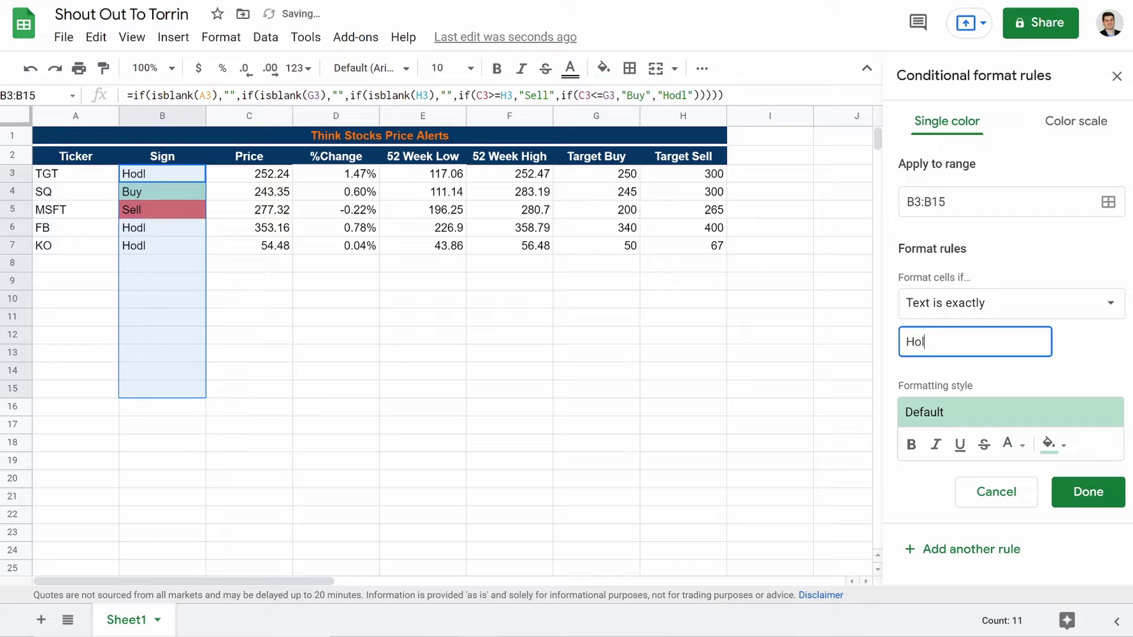
left_click(1050, 445)
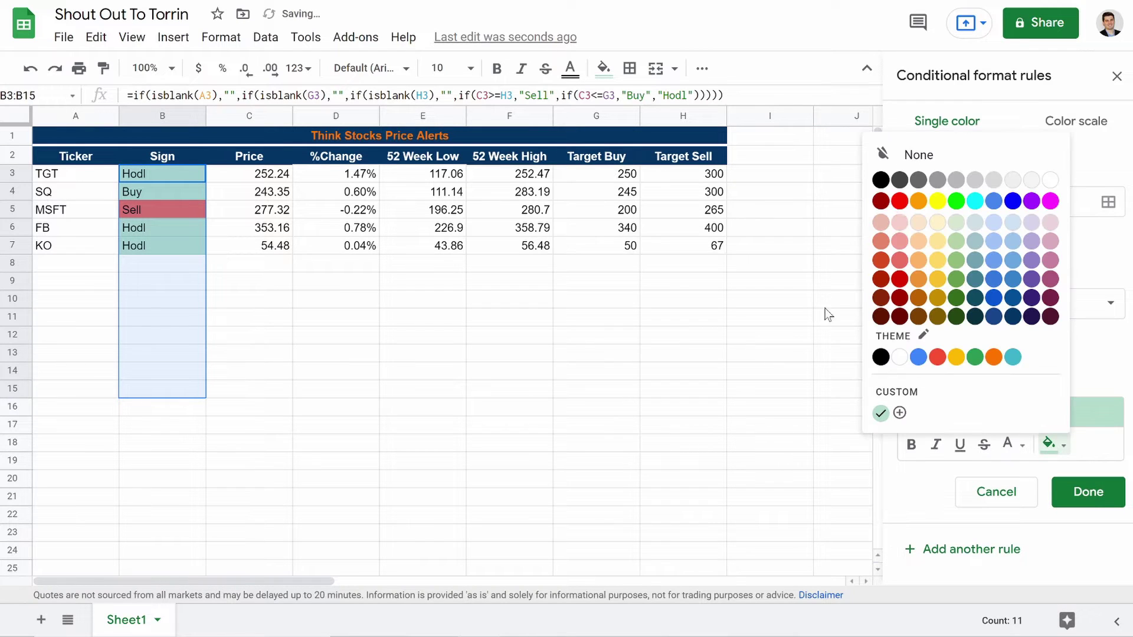
left_click(919, 242)
left_click(1088, 492)
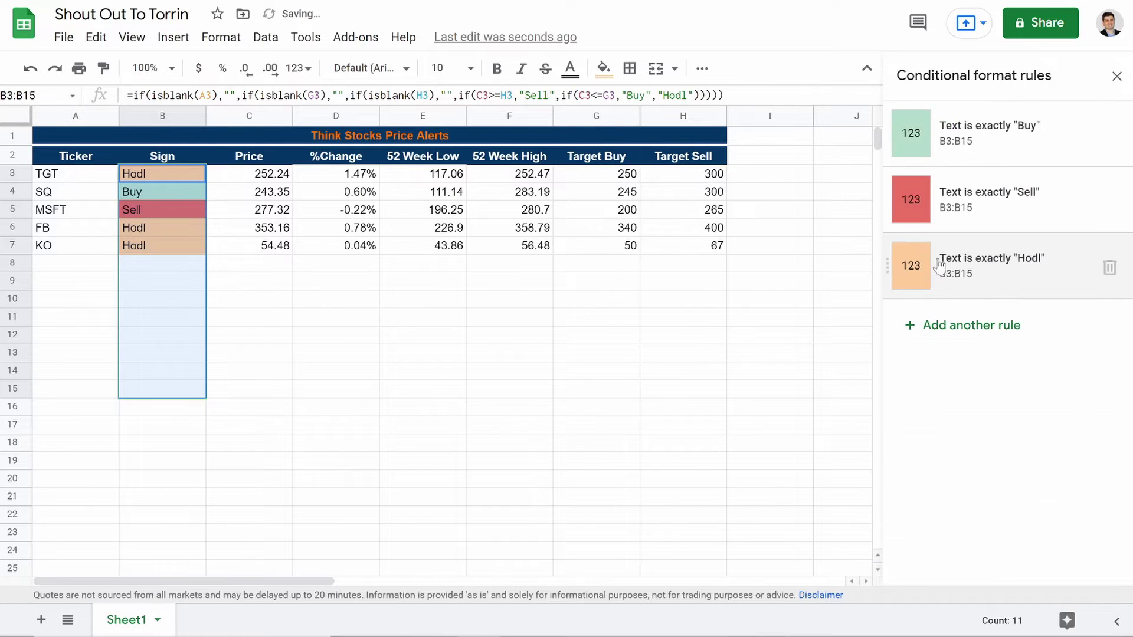
left_click(1115, 77)
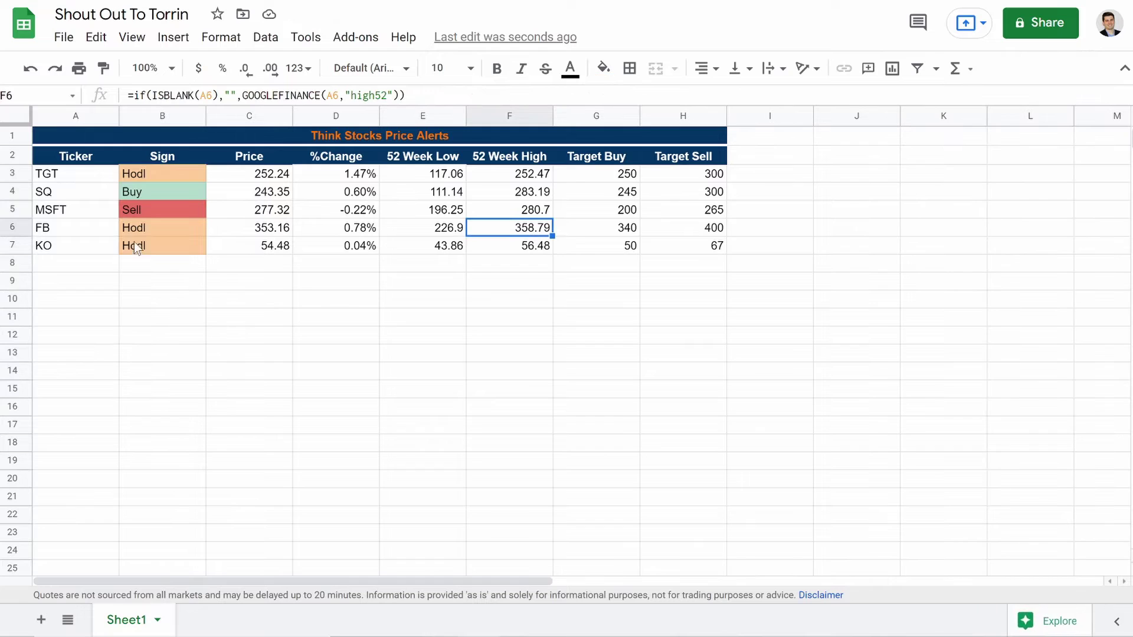
Step: Add a 'Cell is not empty' conditional rule on A3:H23 with a pale blue fill
left_click_drag(48, 177, 725, 540)
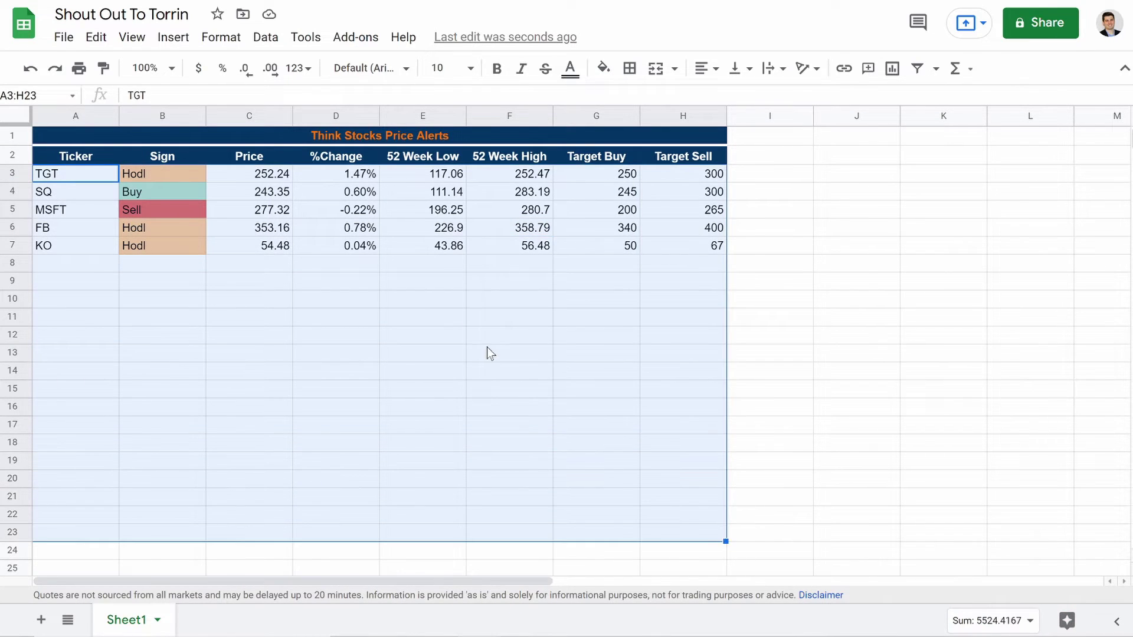
right_click(488, 353)
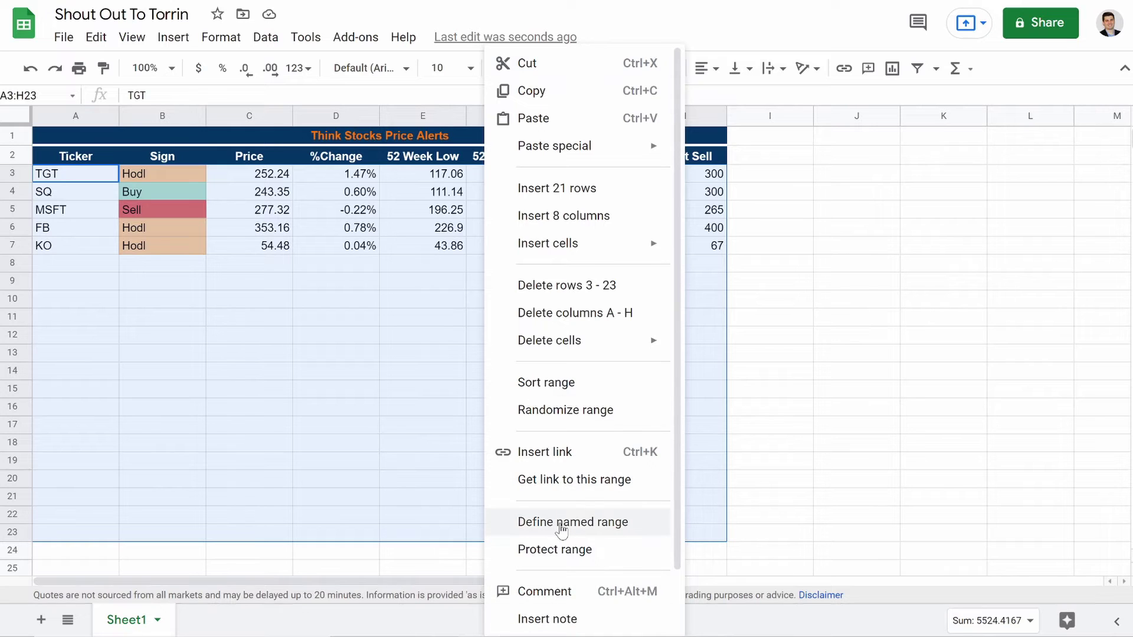
scroll(562, 530, "down", 1)
left_click(519, 588)
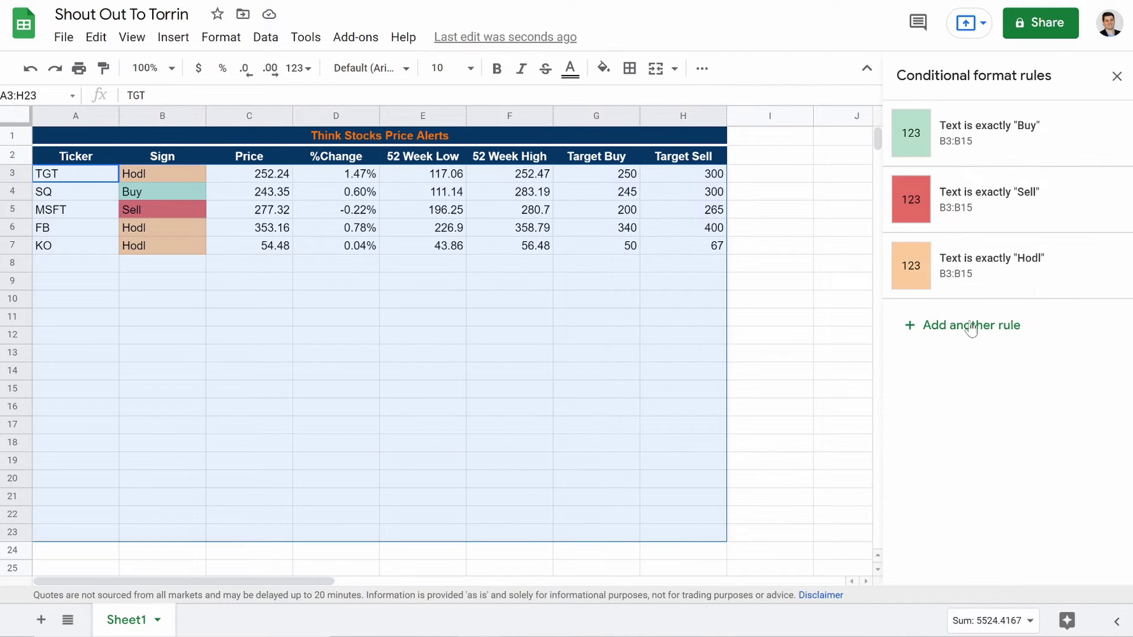
left_click(971, 326)
left_click(1052, 398)
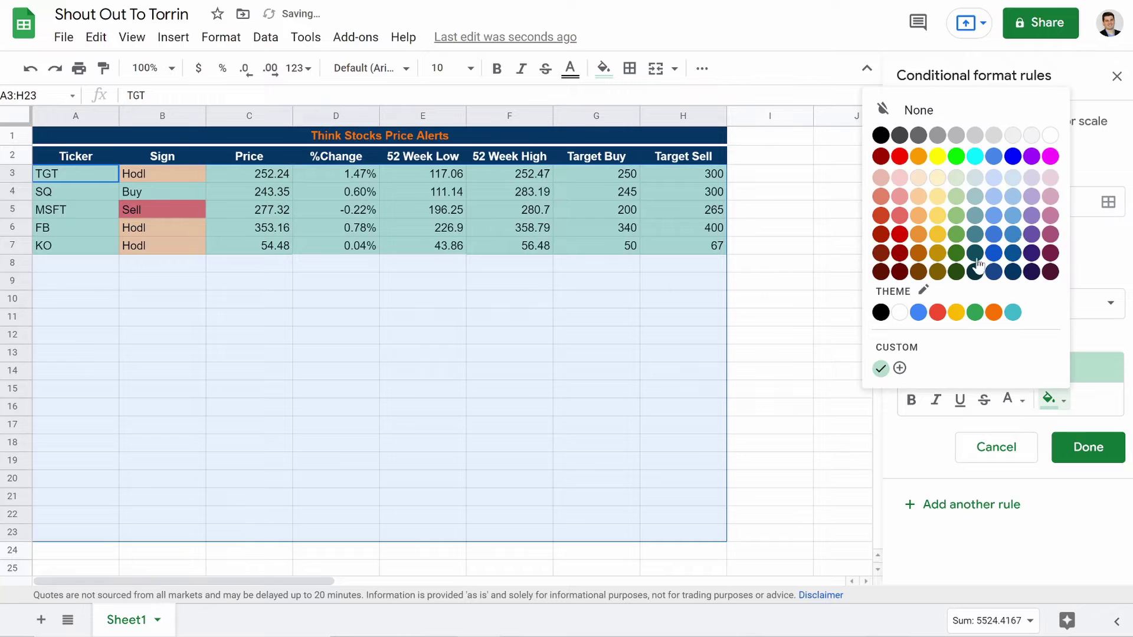
left_click(1012, 177)
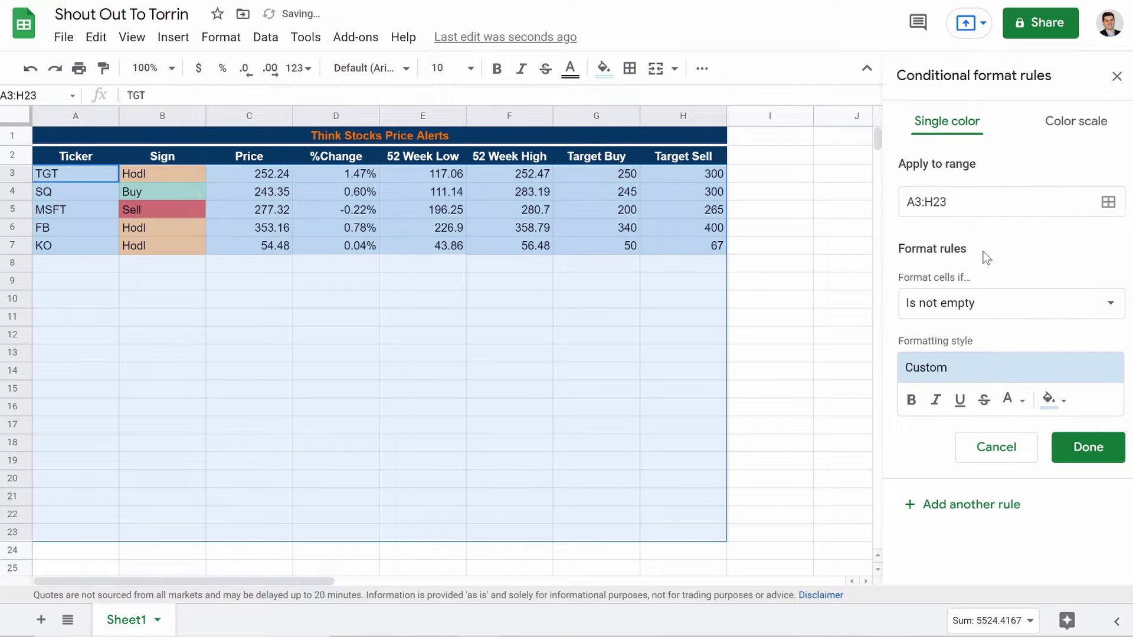
left_click(1088, 449)
left_click(585, 392)
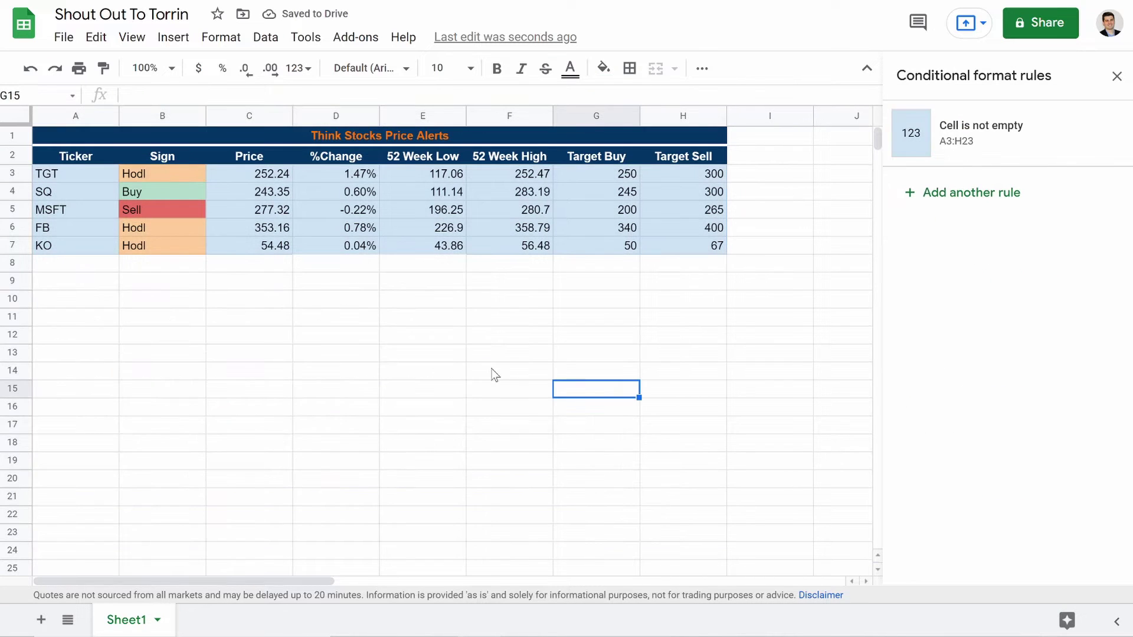
left_click(54, 267)
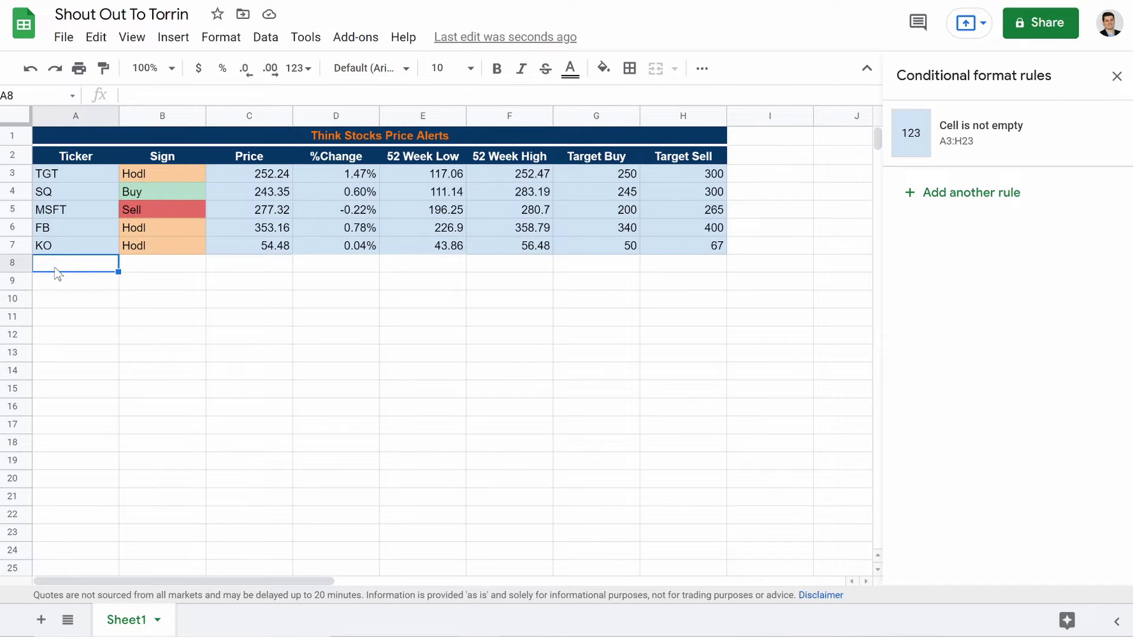
Step: Add a test PYPL ticker in A8 with target buy 300 and target sell 400
type("PYPL")
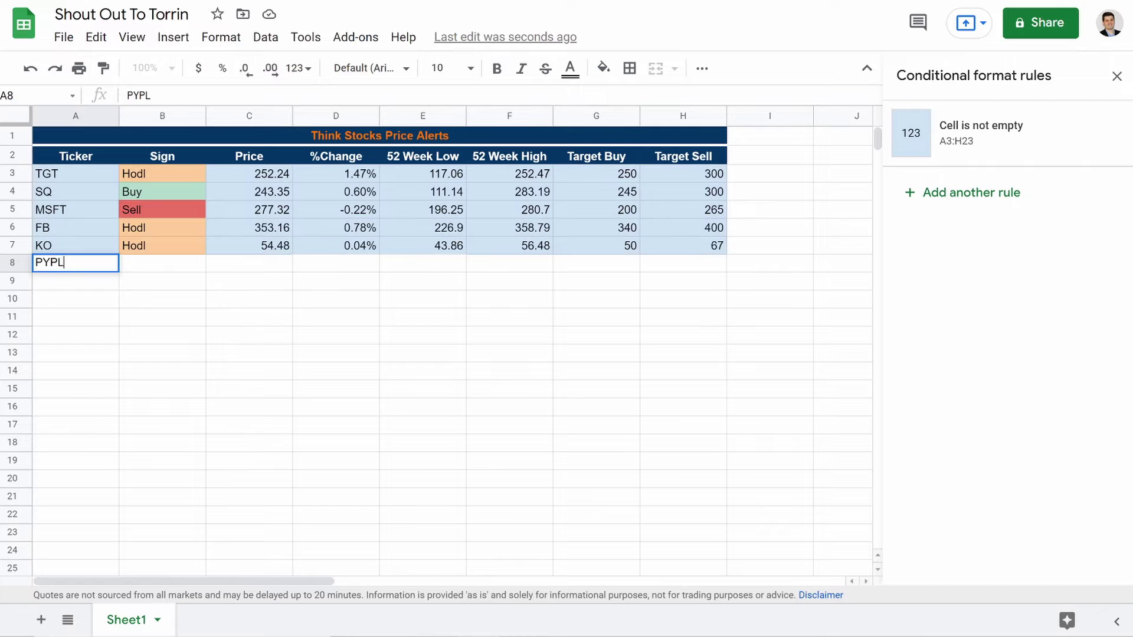
key("Return")
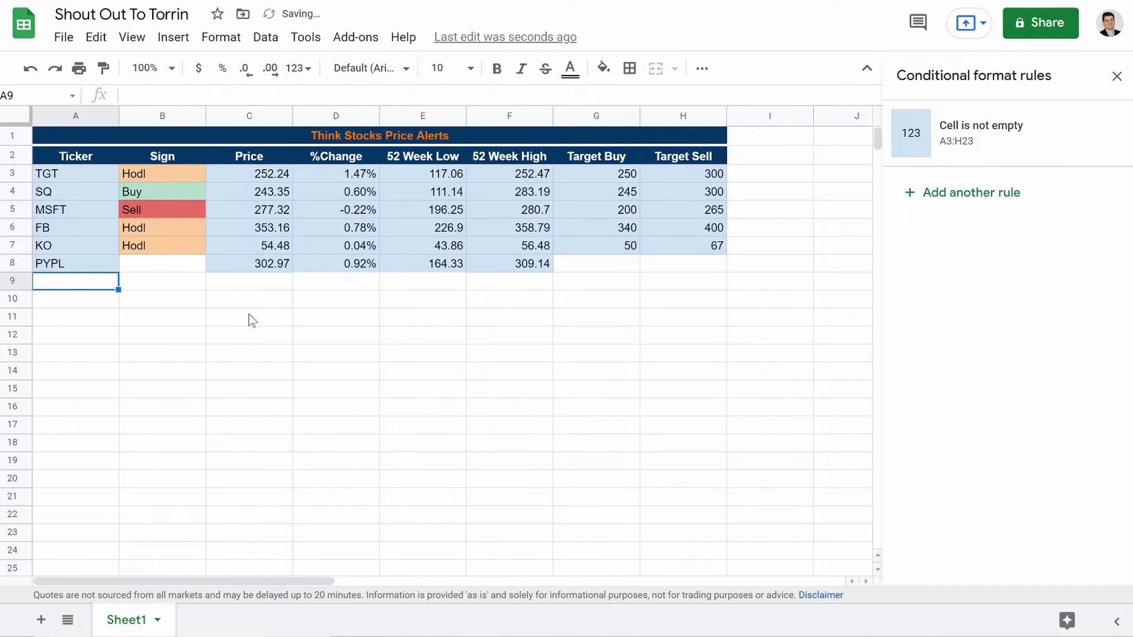
left_click(158, 268)
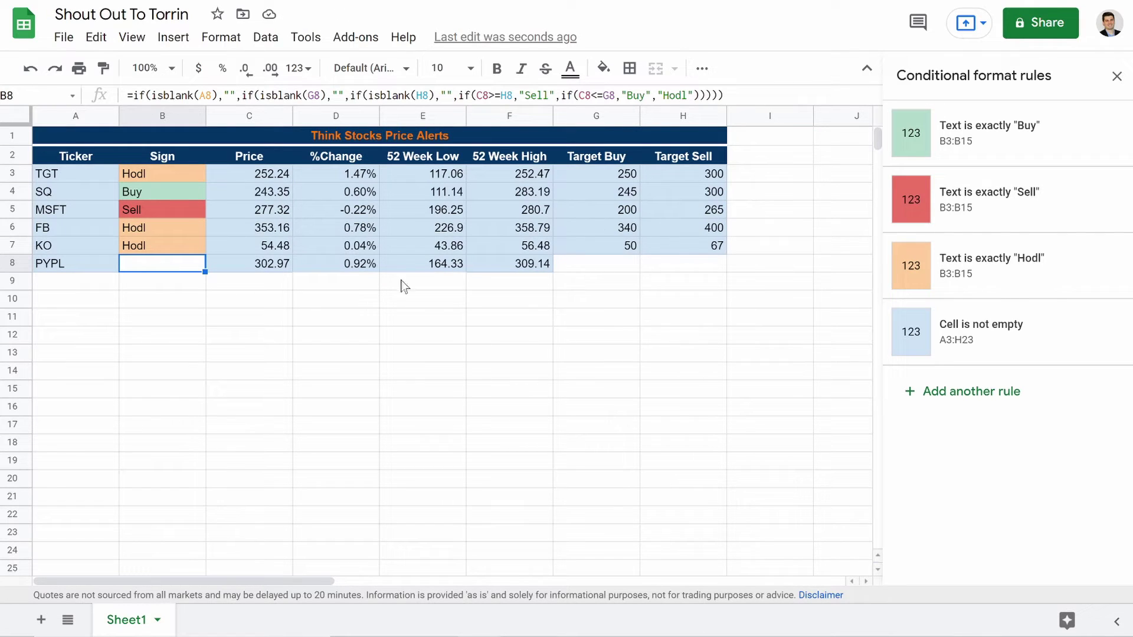
left_click(608, 266)
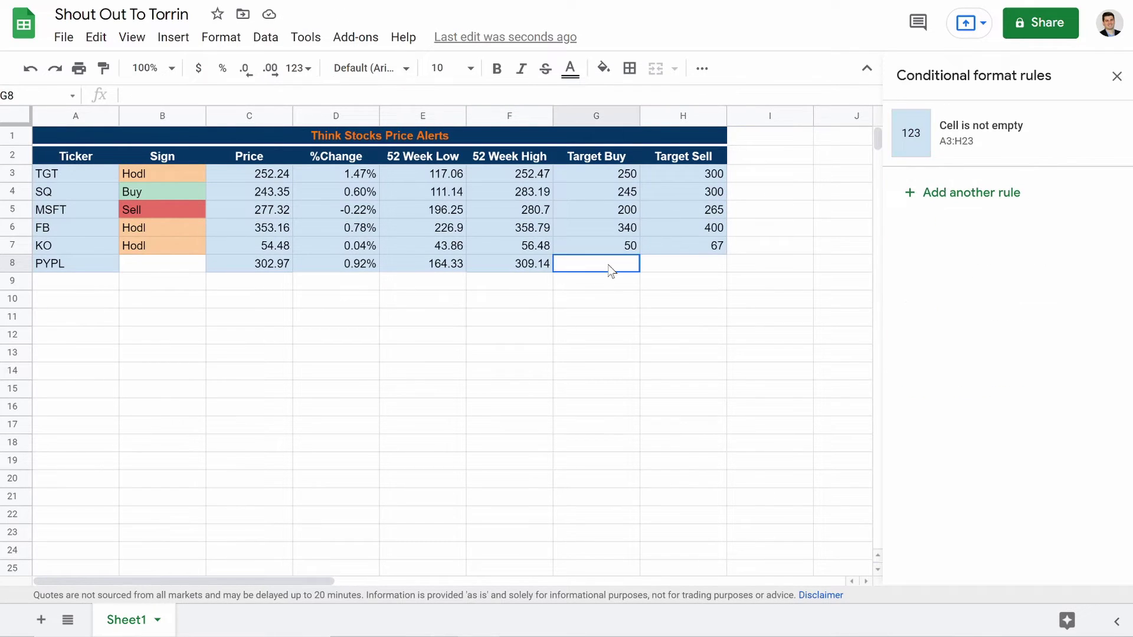
type("300")
key("Tab")
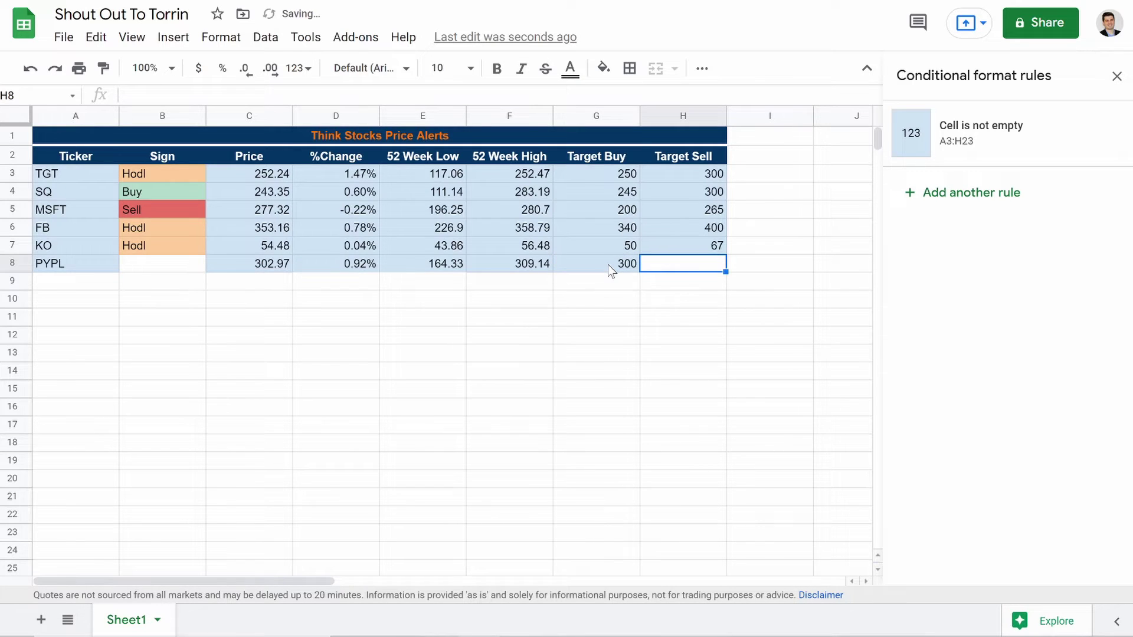
type("400")
key("Return")
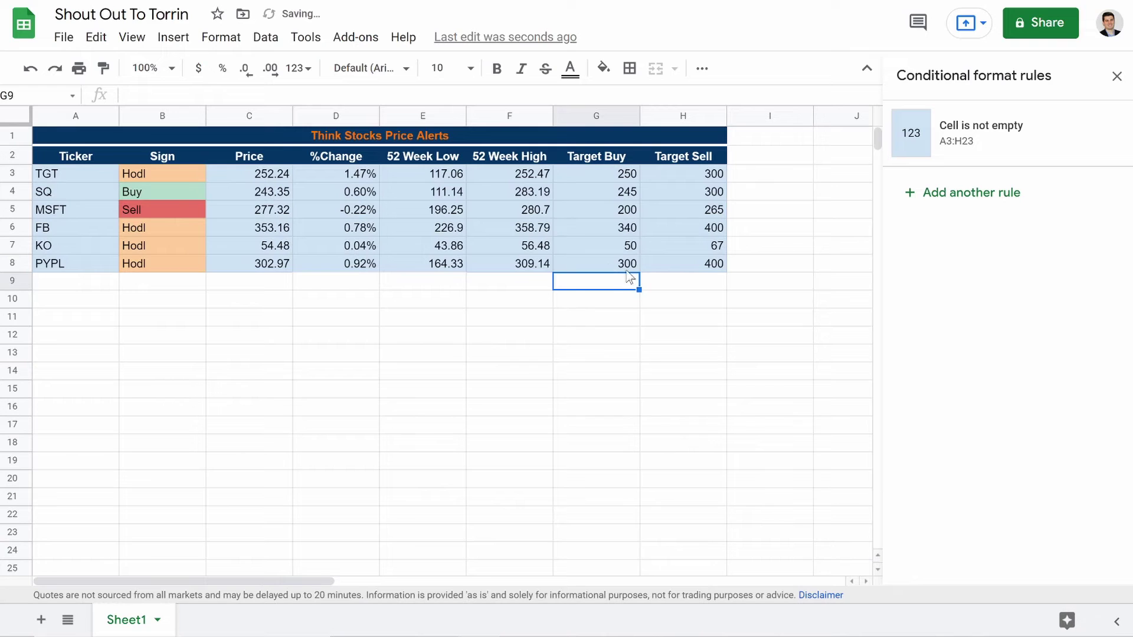
Step: Change the PYPL targets, including a 320 target buy and 300 target sell, to watch the Sign change
left_click(616, 267)
type("320")
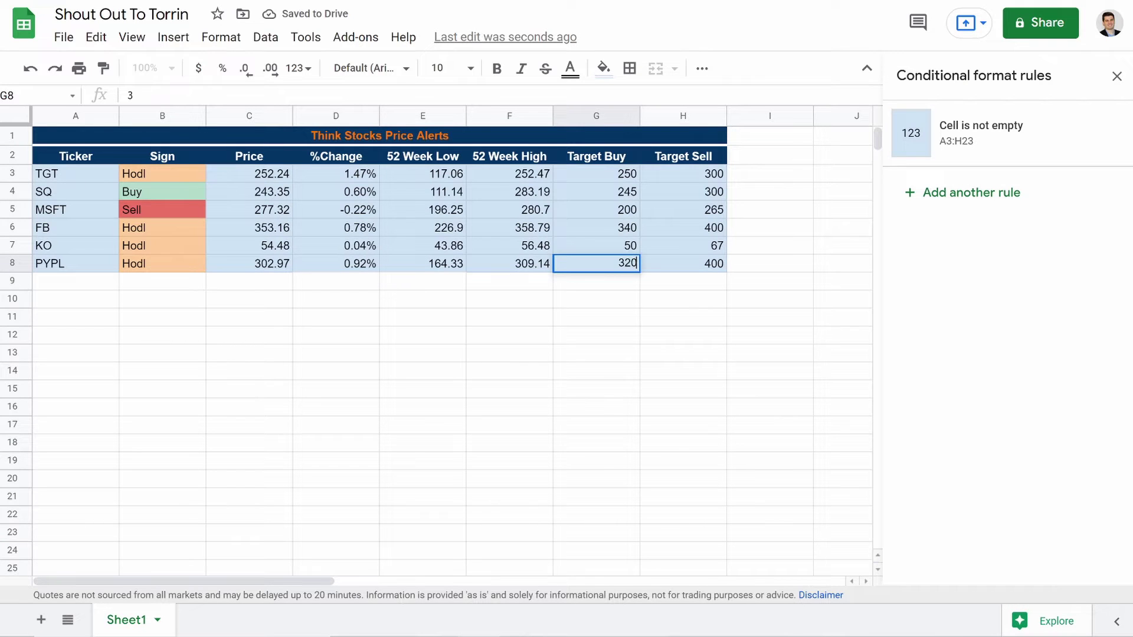
key("Return")
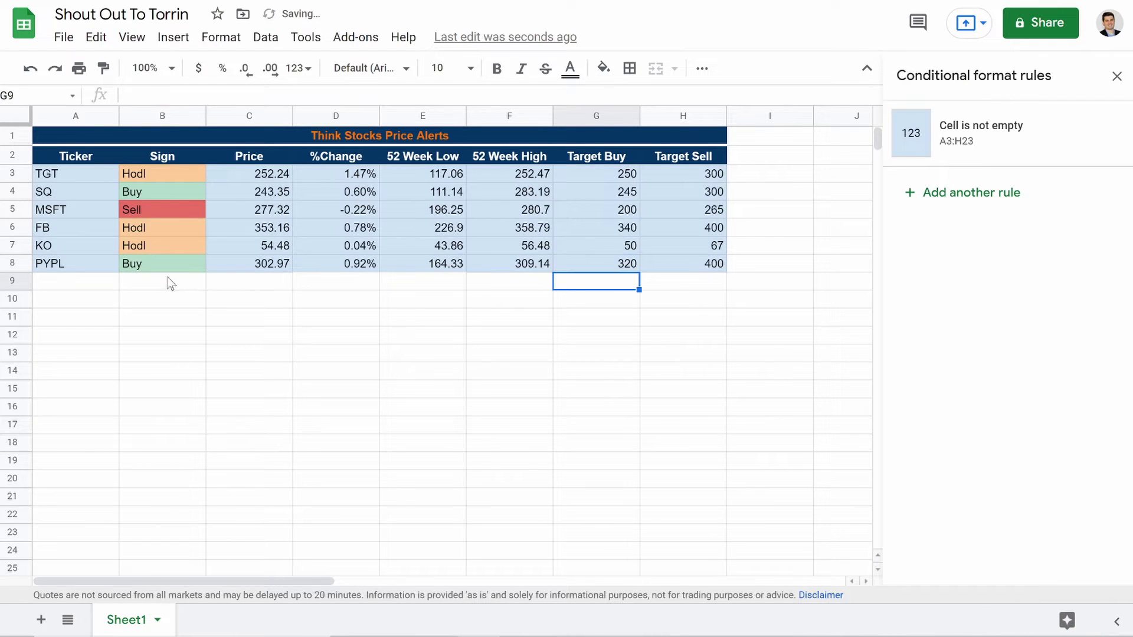
left_click(593, 265)
type("300")
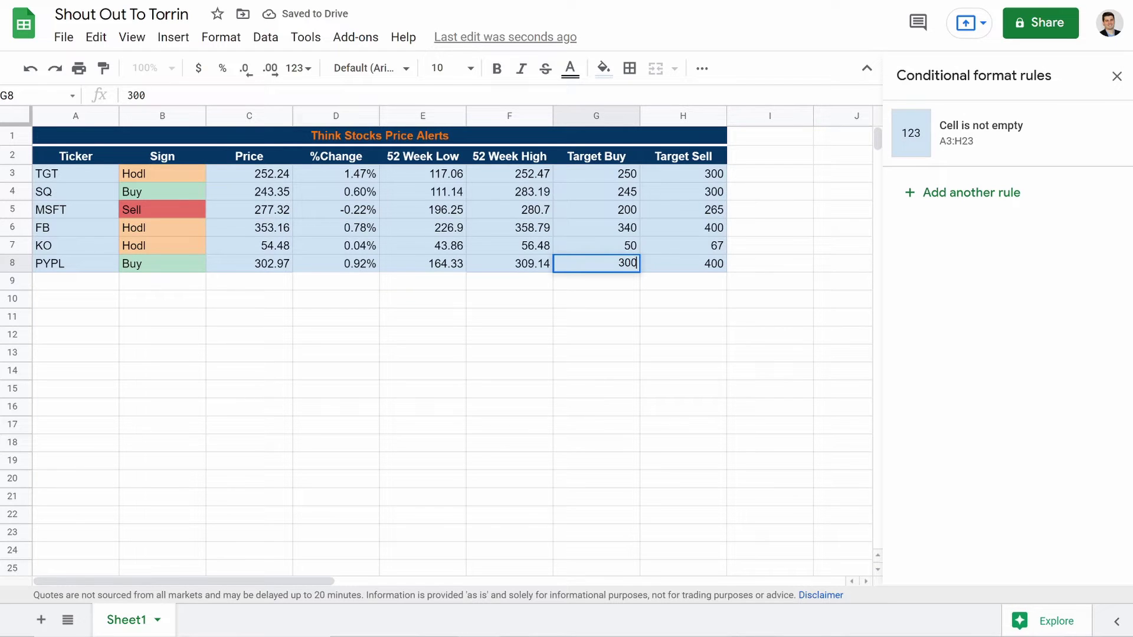
key("BackSpace")
key("BackSpace")
key("BackSpace")
type("2")
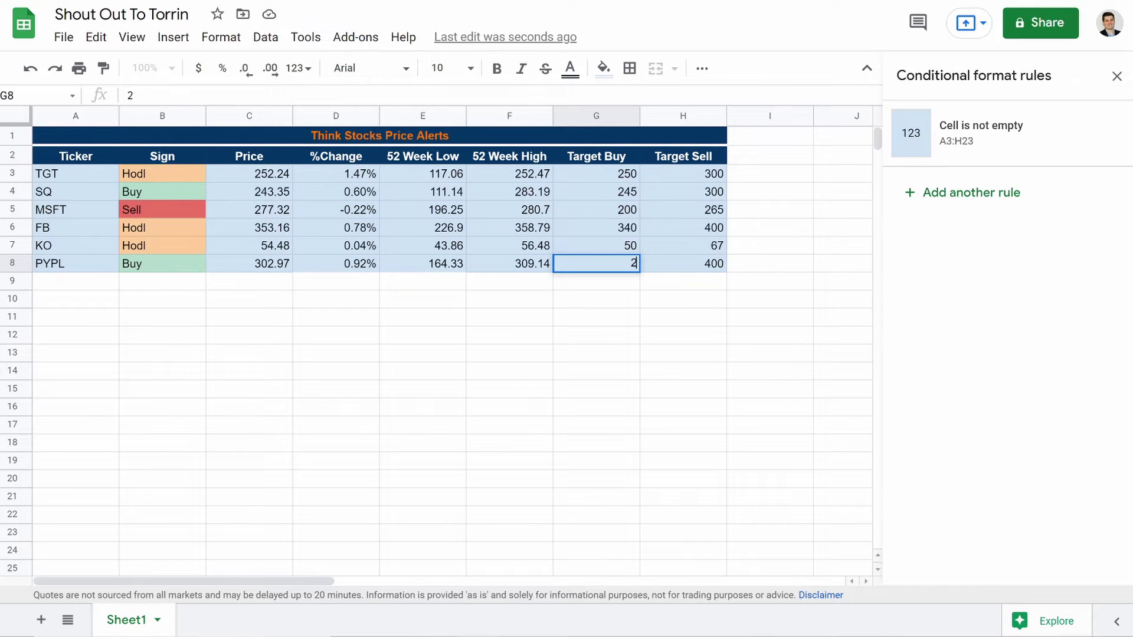
left_click(679, 269)
type("300")
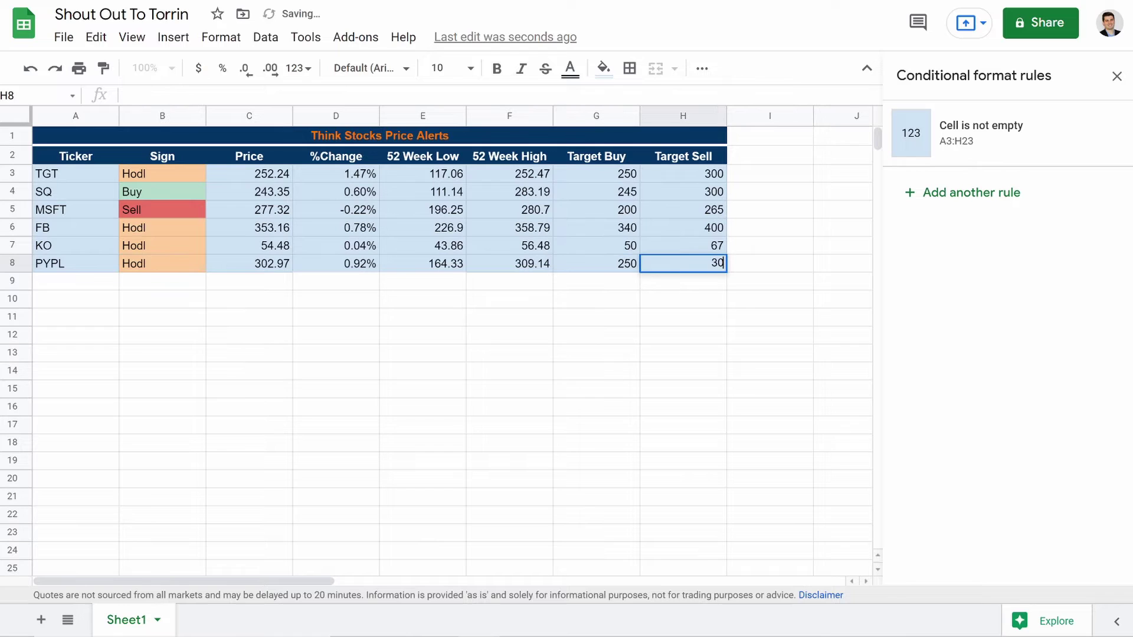
key("Return")
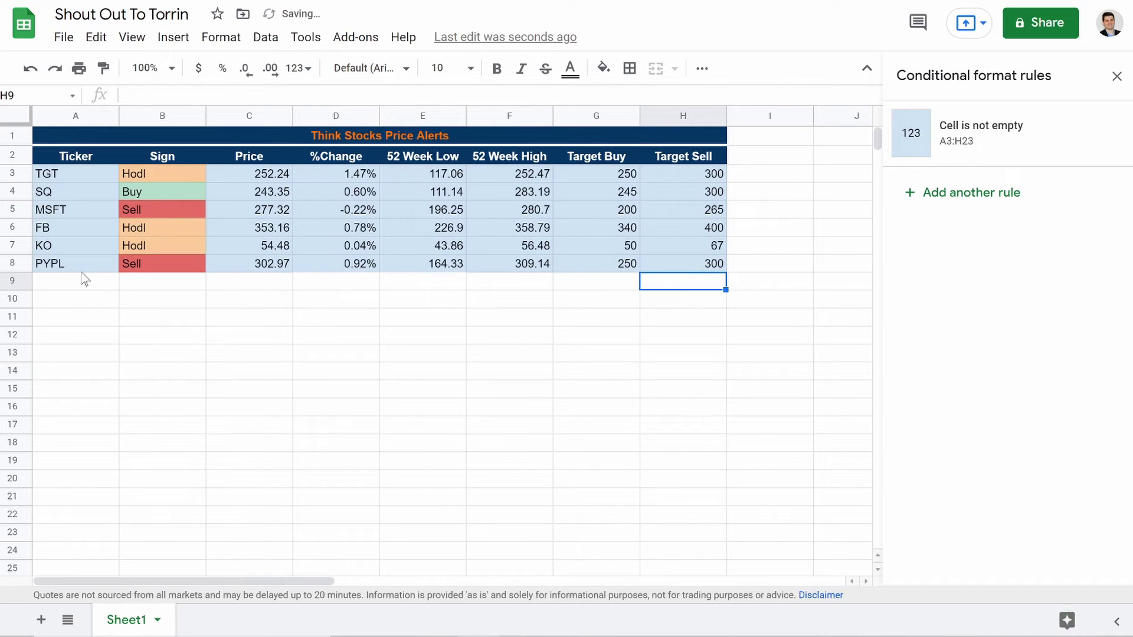
Step: Clear the PYPL ticker and G8:H8 test targets, then close the conditional formatting rules
left_click(70, 269)
key("Delete")
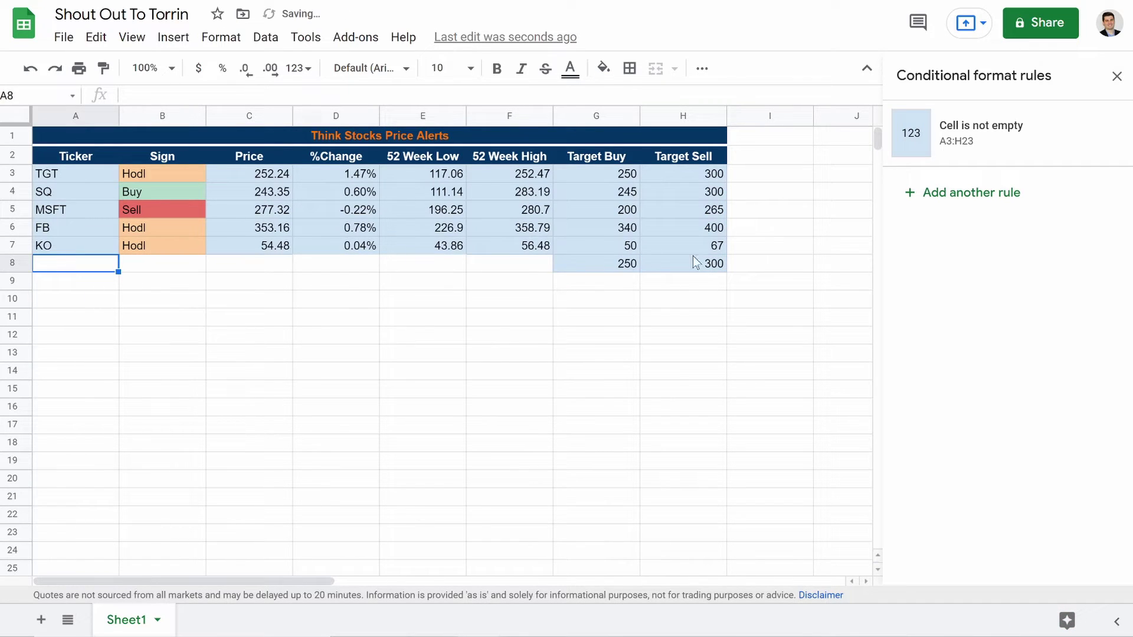
left_click(608, 267)
left_click_drag(608, 268, 653, 267)
key("Delete")
left_click(222, 373)
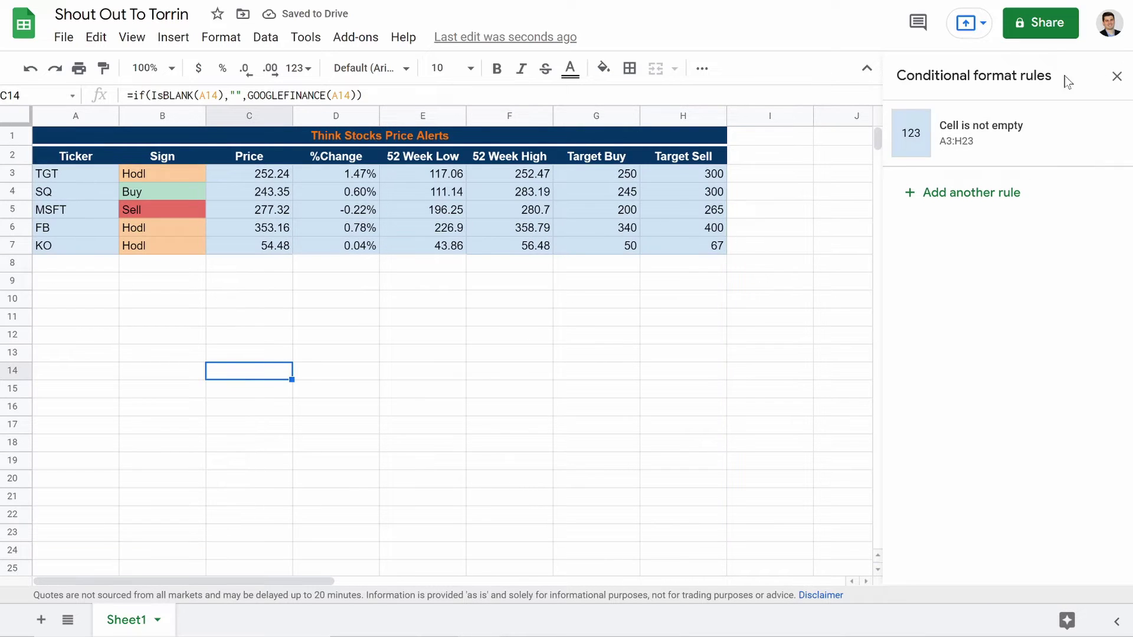
left_click(1117, 76)
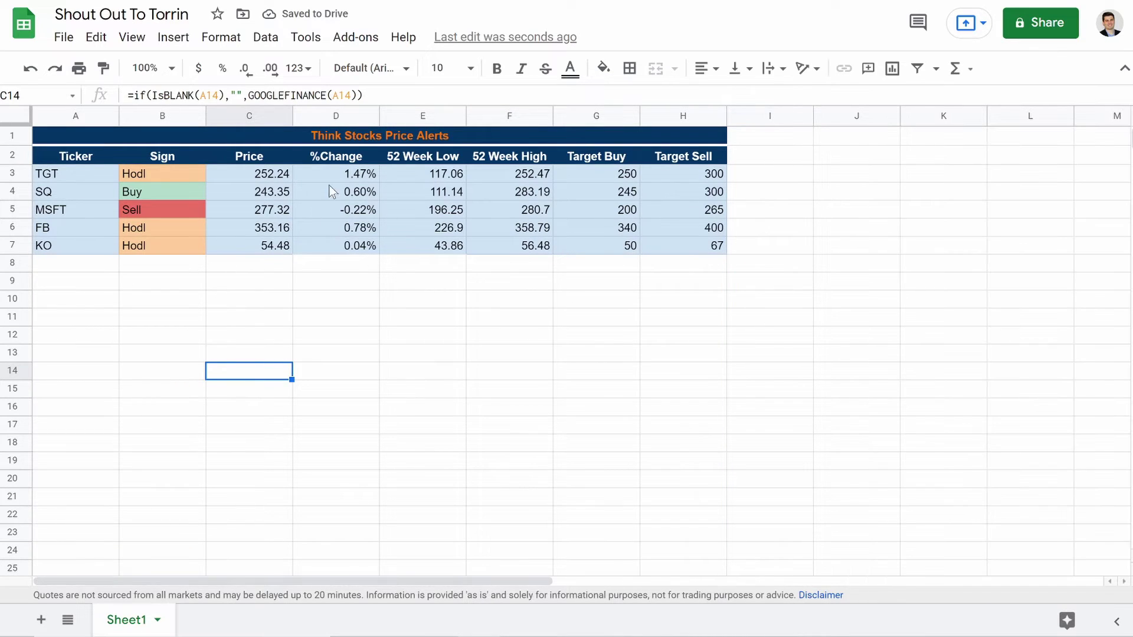
Step: Inspect the %Change formulas in D3:D7
left_click_drag(356, 179, 362, 251)
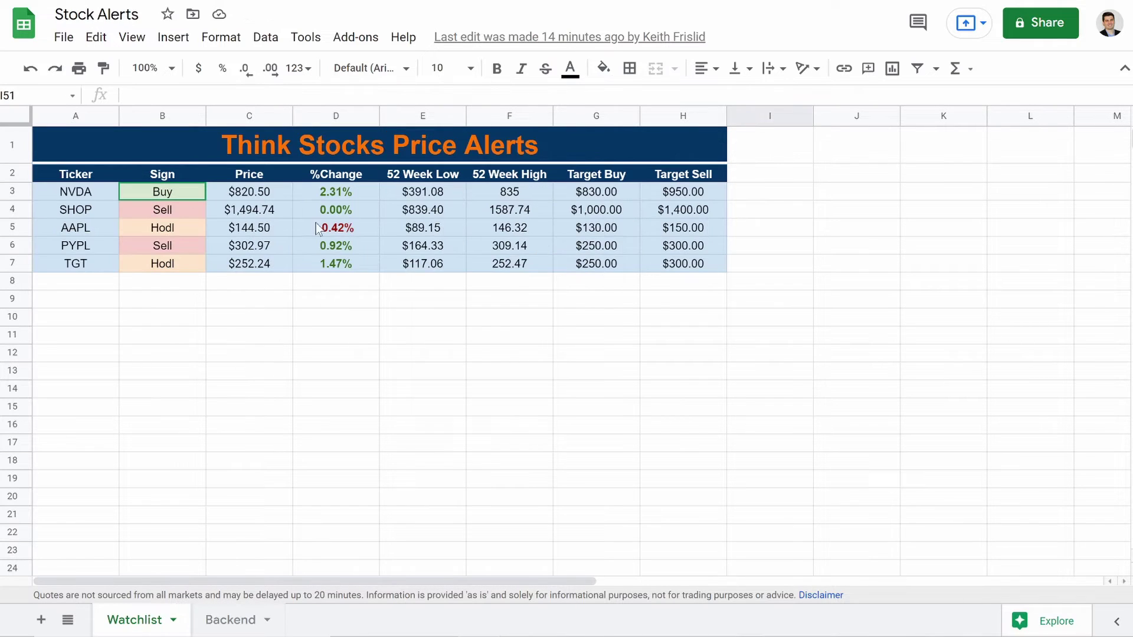
left_click(330, 191)
left_click(319, 212)
left_click(313, 264)
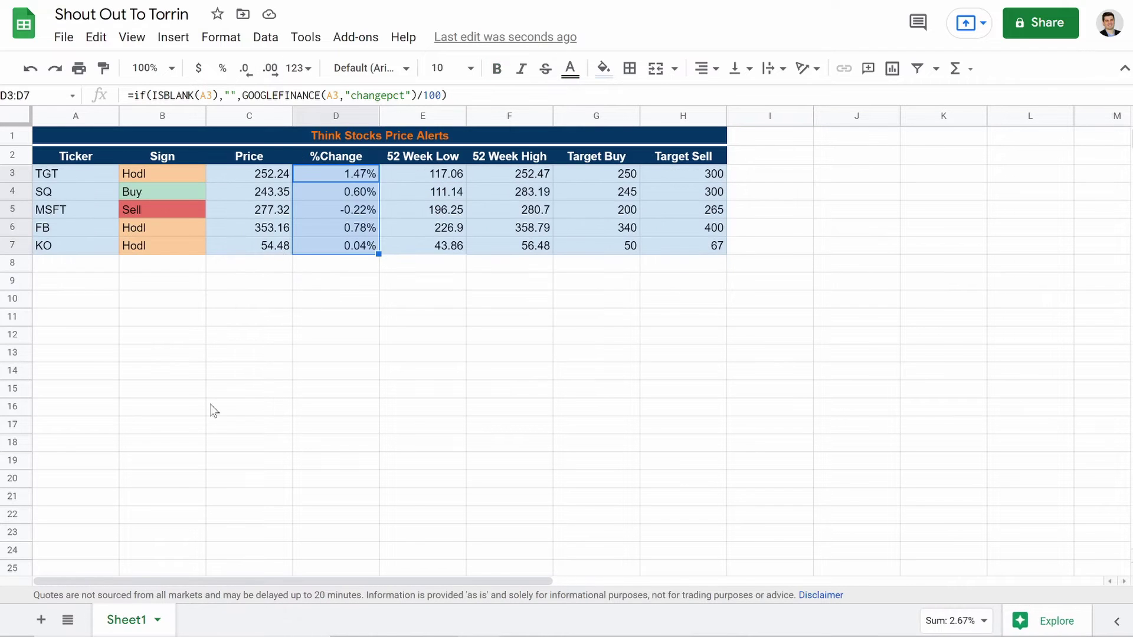
left_click(170, 465)
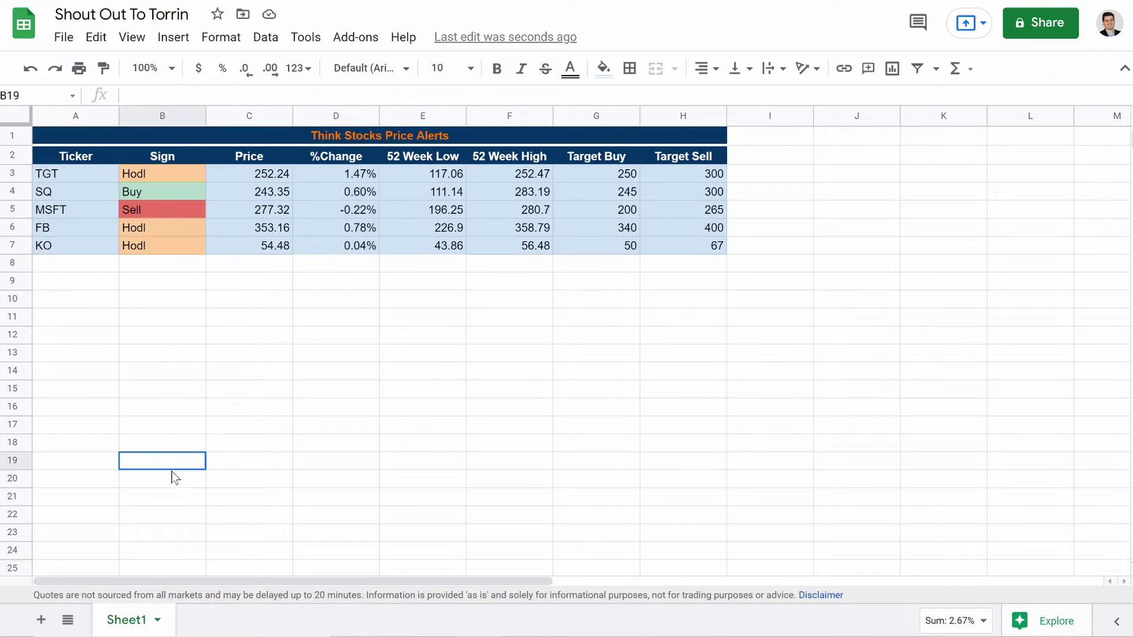
Step: Rename Sheet1 to Watchlist
right_click(140, 621)
mouse_move(109, 378)
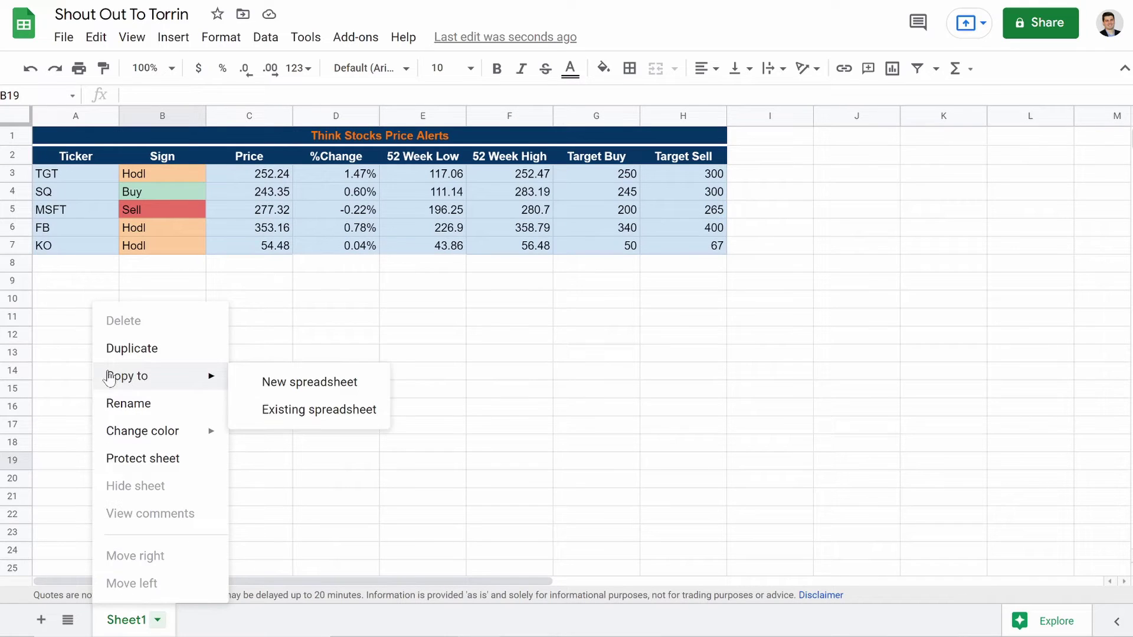
left_click(139, 403)
type("Watchlist")
left_click(190, 501)
Step: Add a new sheet and name it Backend
left_click(40, 619)
right_click(232, 623)
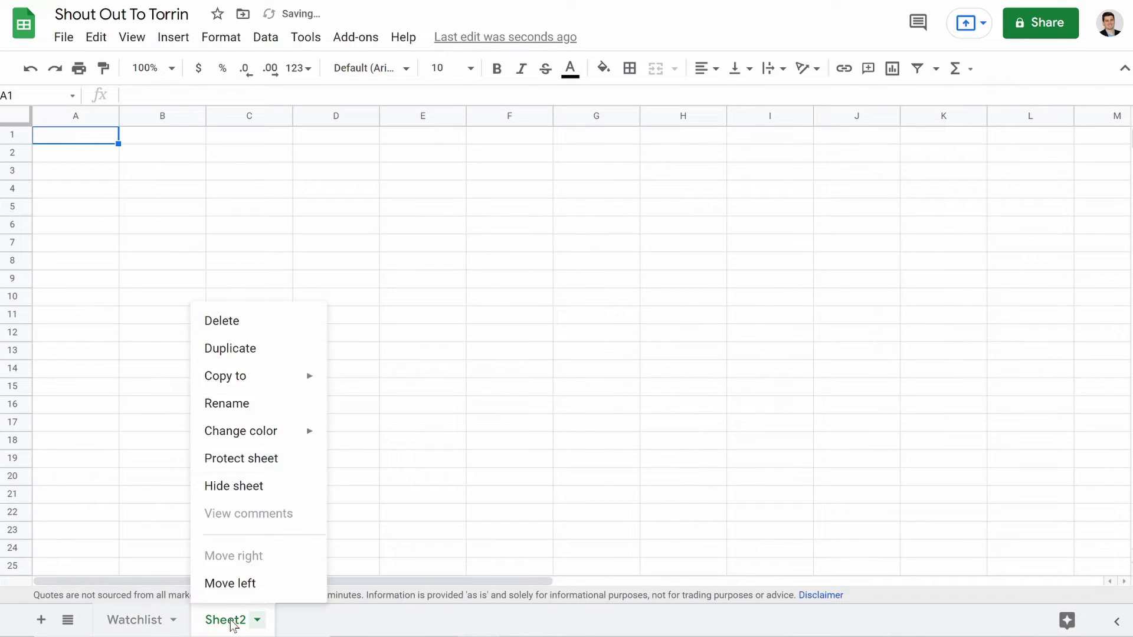
left_click(259, 409)
type("Backend")
key("Return")
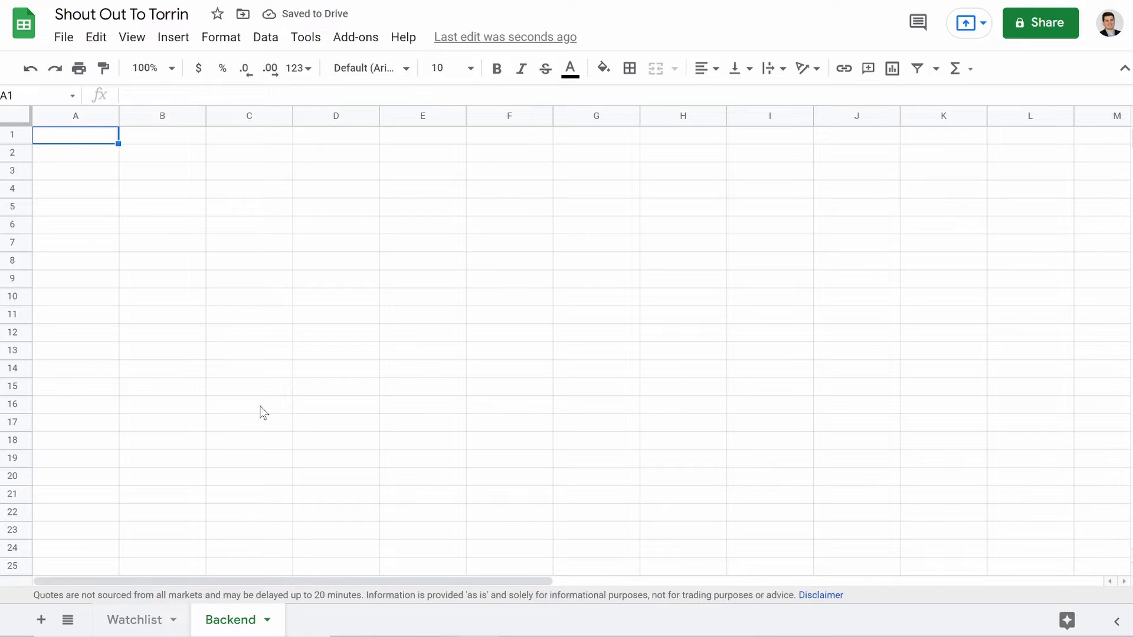
Step: Enter headers Ticker, Sign, Current Price, Target Buy and Target Sell across A1:E1
left_click(83, 140)
type("Ticker")
key("Tab")
type("Sign")
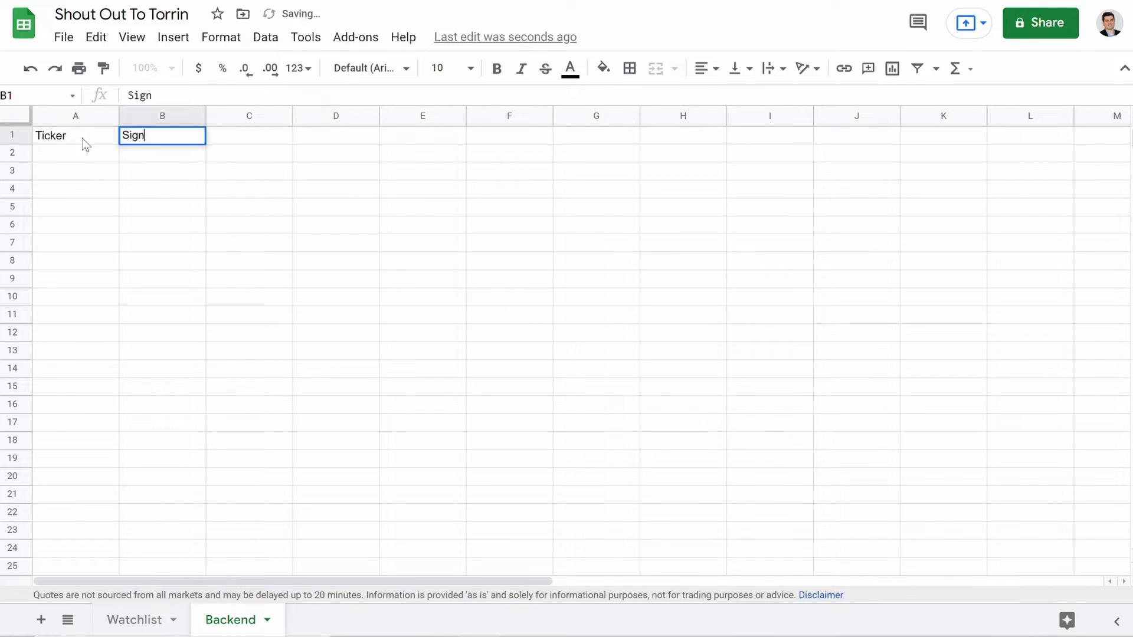
key("Tab")
type("Curre")
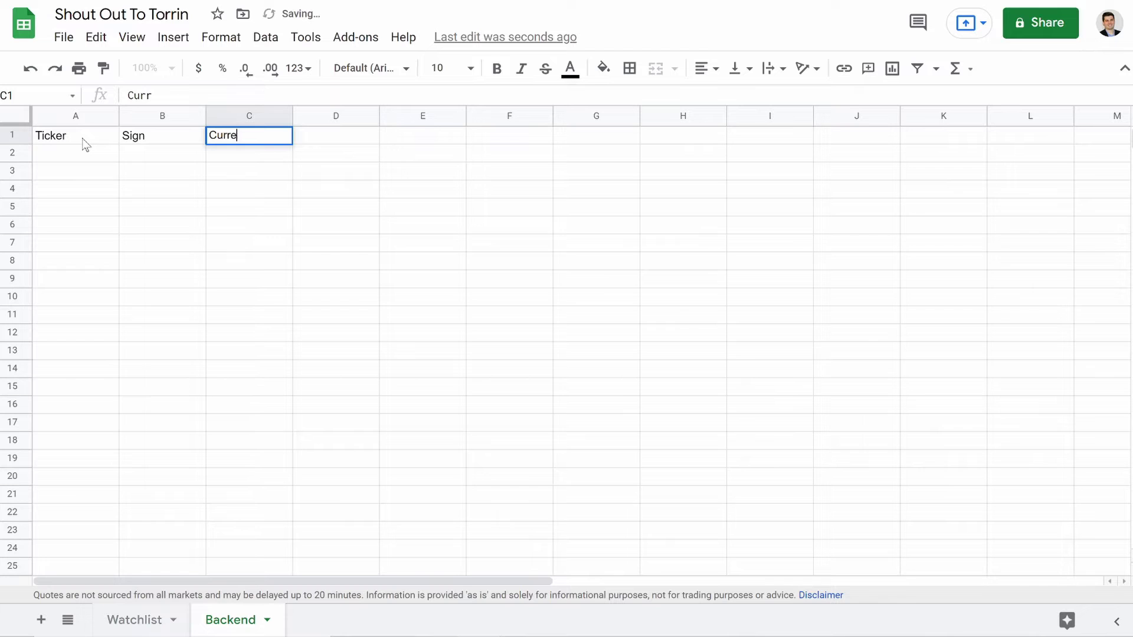
type("nt Price")
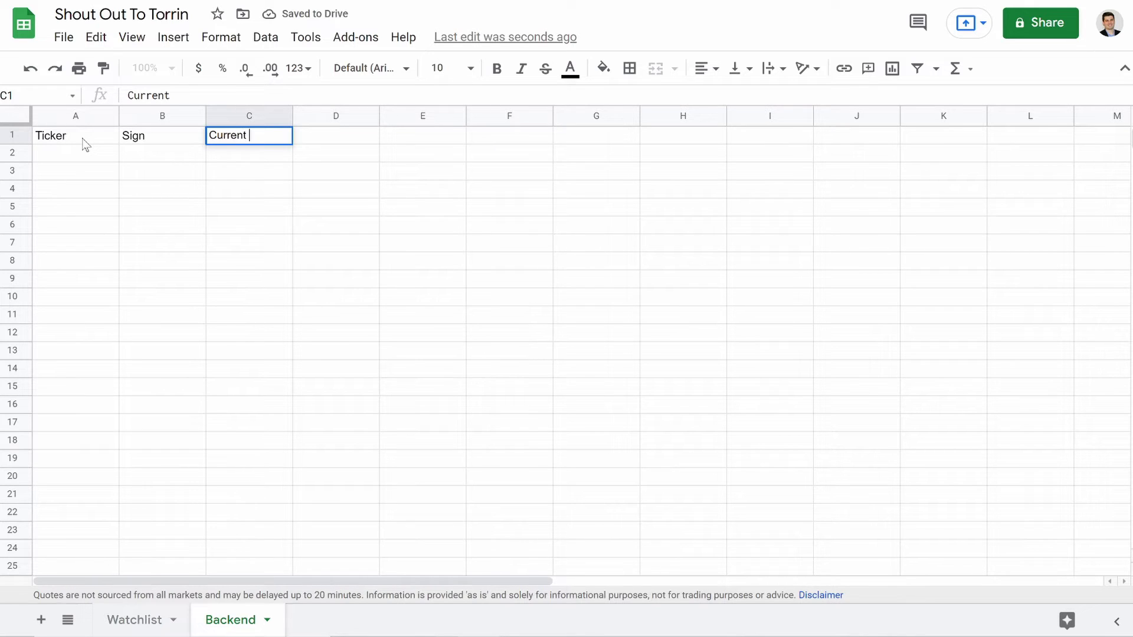
key("Tab")
type("Target Buy")
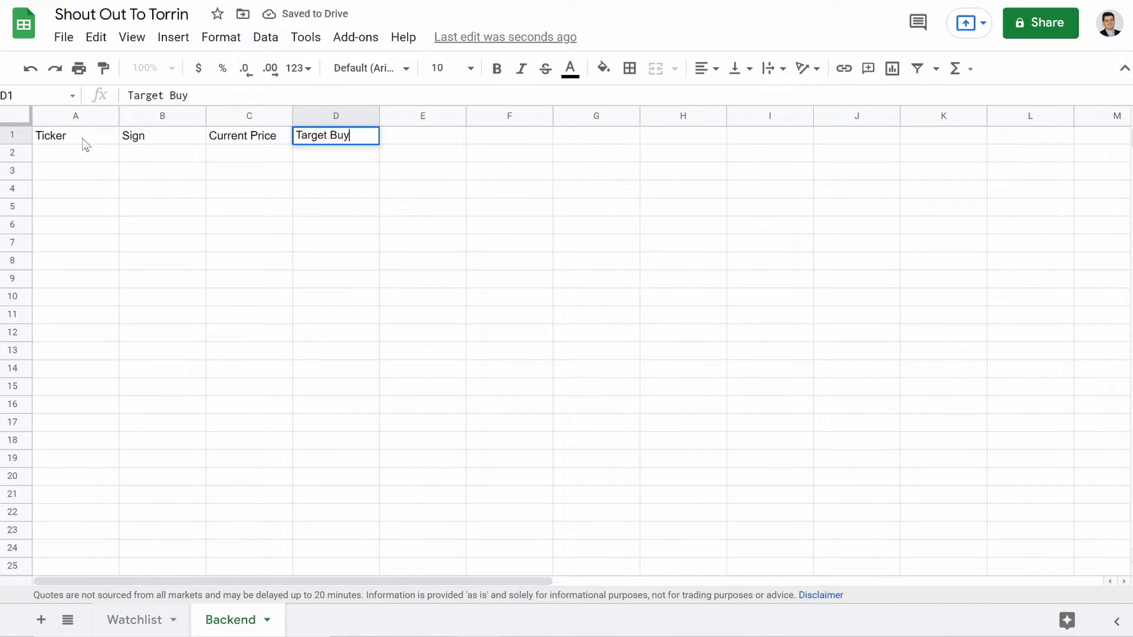
key("Tab")
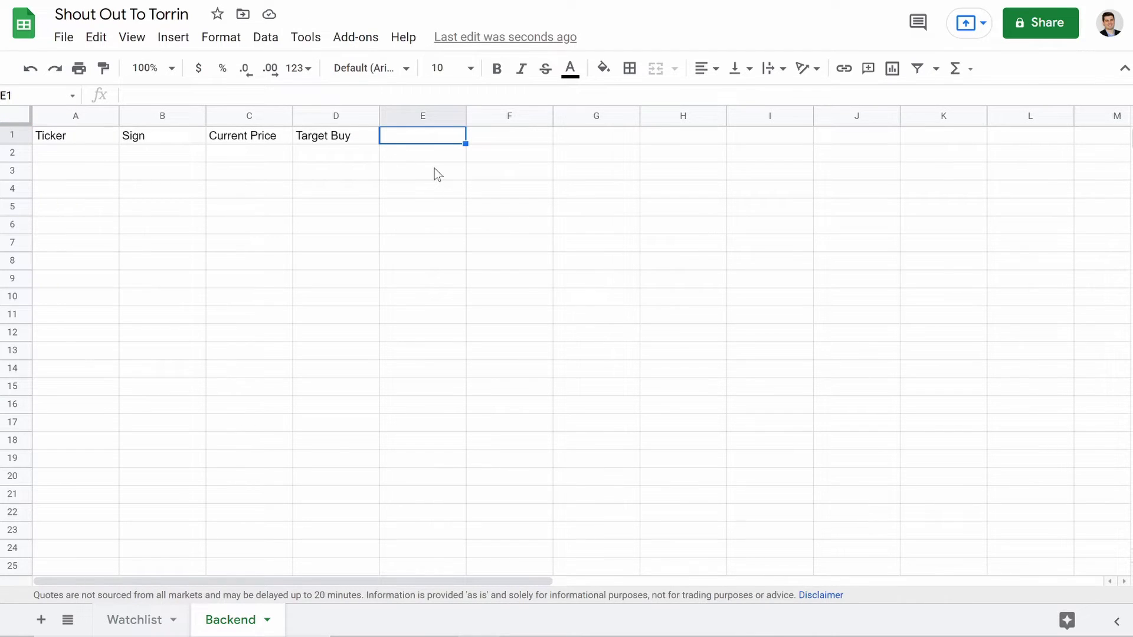
type("Target Sell")
key("Tab")
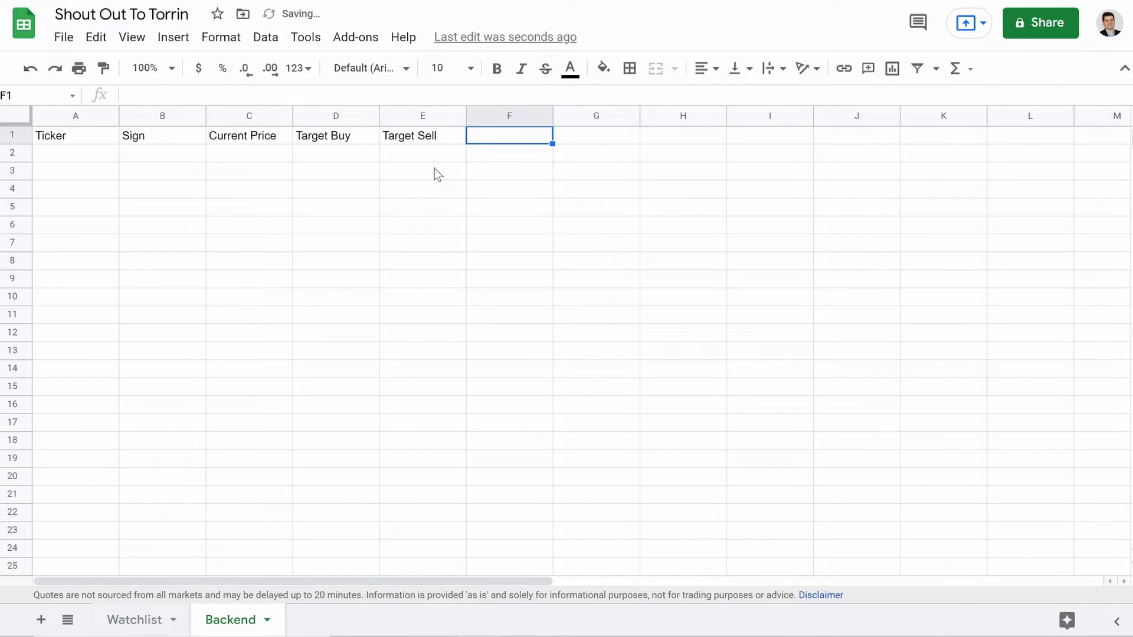
Step: Add headers Difference Buy, Difference Sell, Mesage Attatchment, Email Required?, Email Sent, Subject and Message
type("Difference Bu")
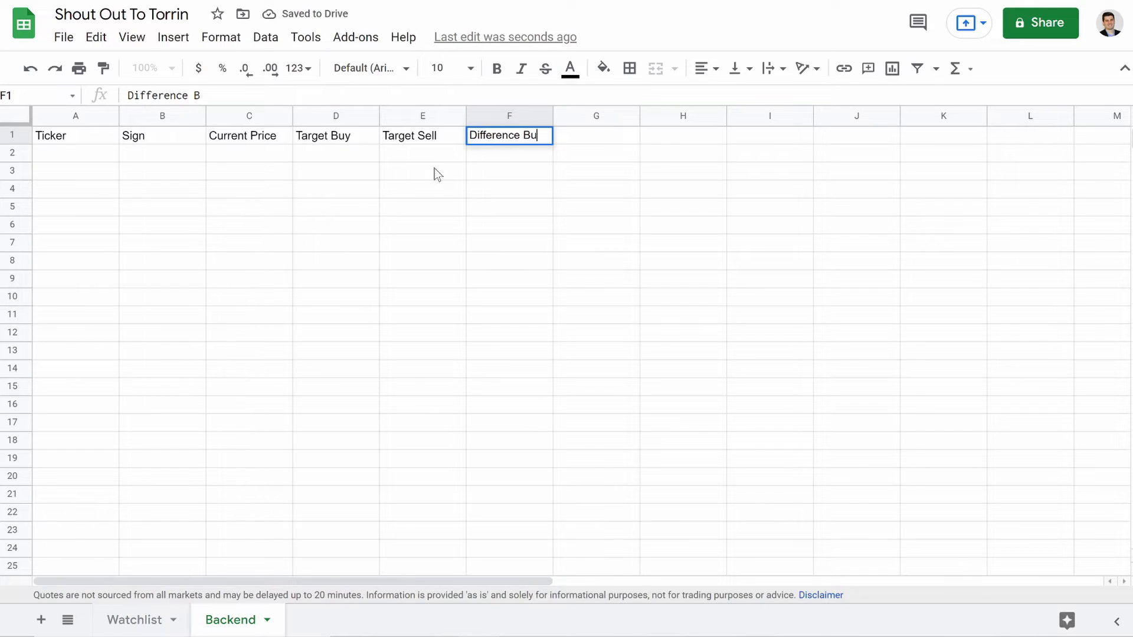
type("y")
key("Tab")
type("Di")
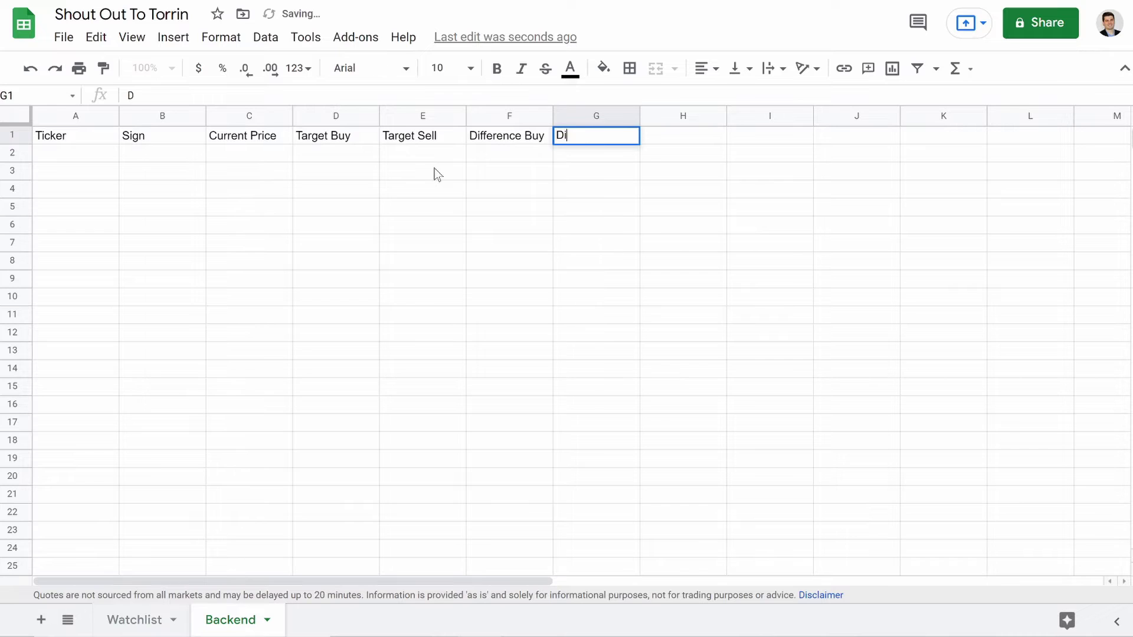
type("fference Sell")
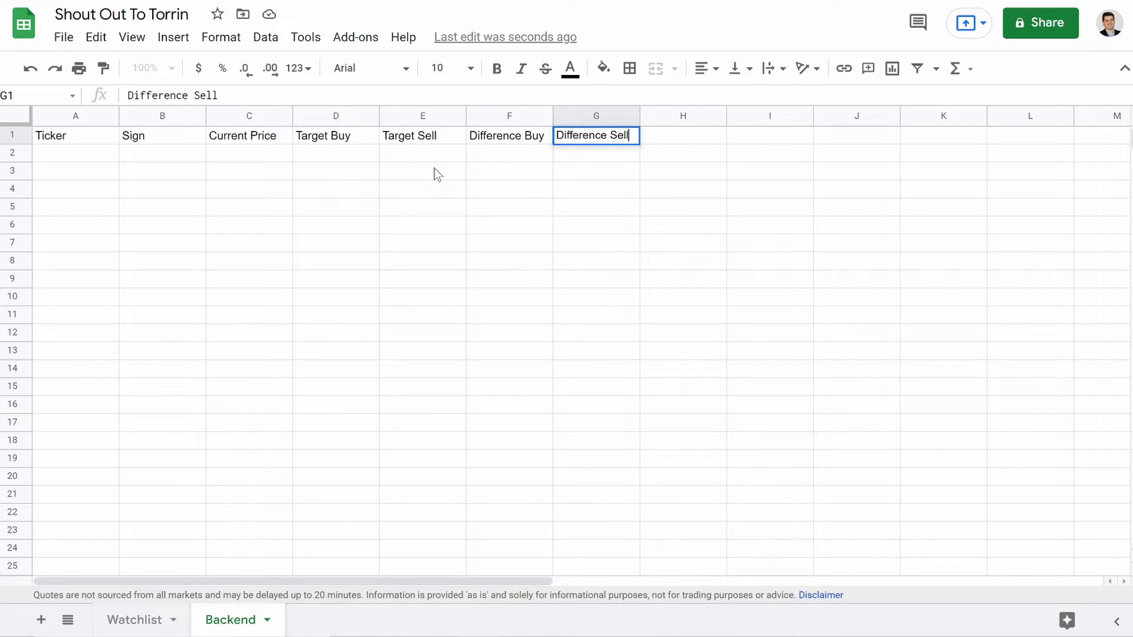
key("Tab")
type("M")
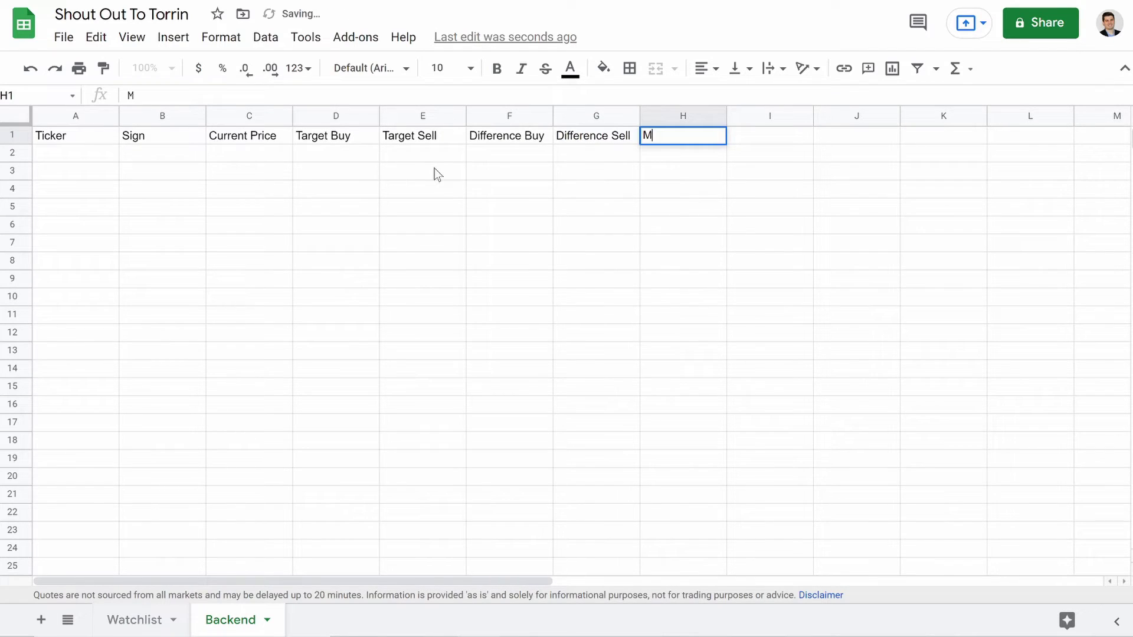
type("esage ")
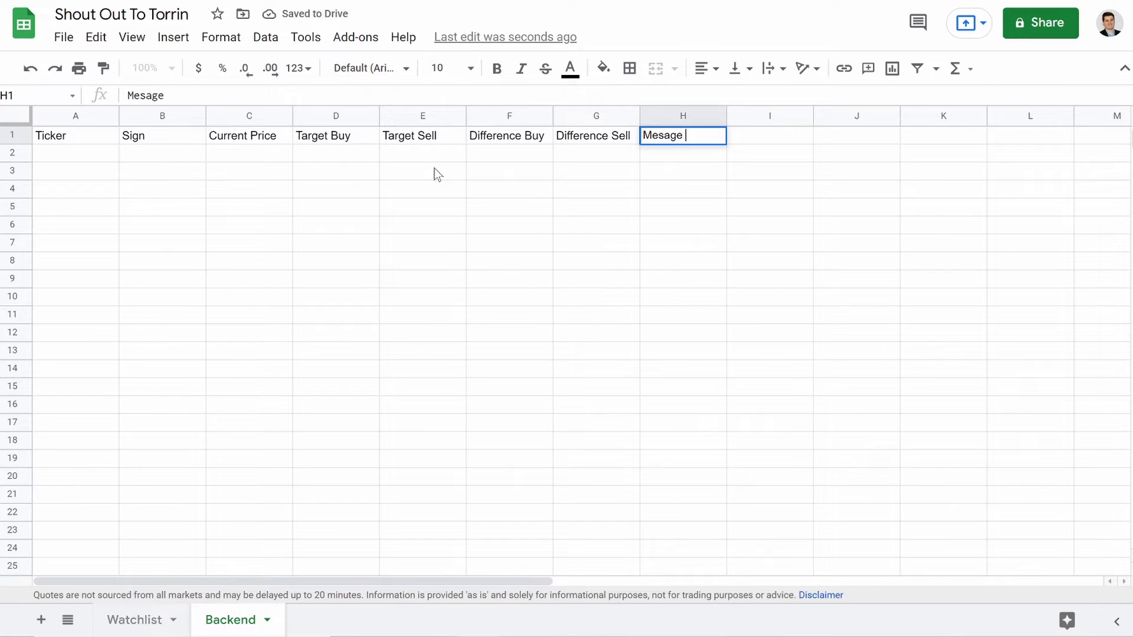
type("Attatchment")
key("Tab")
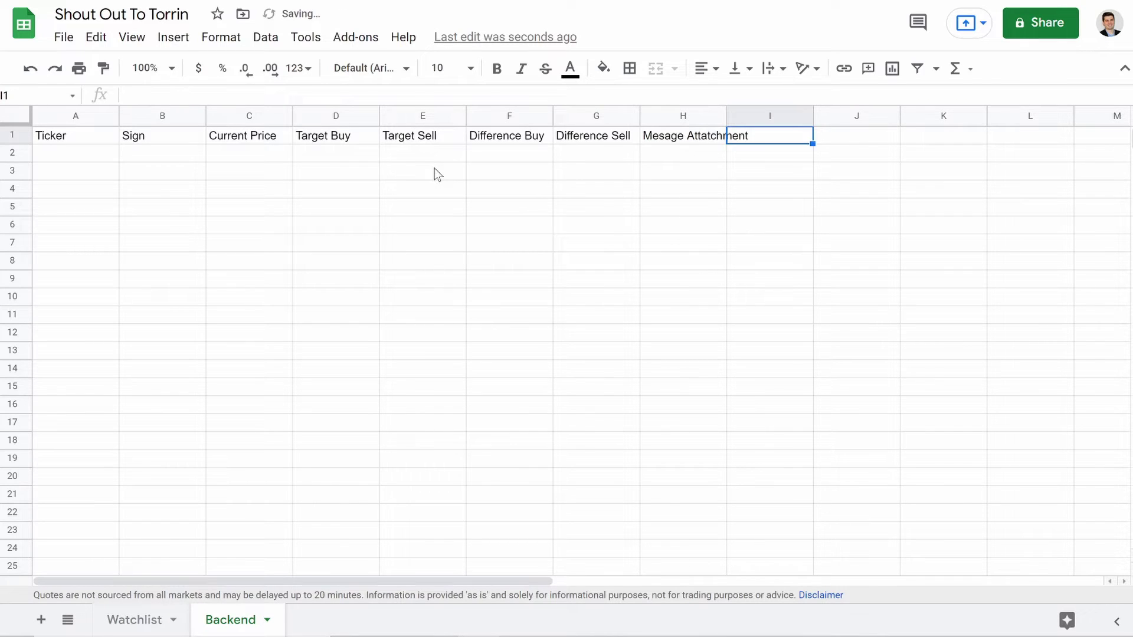
type("Email")
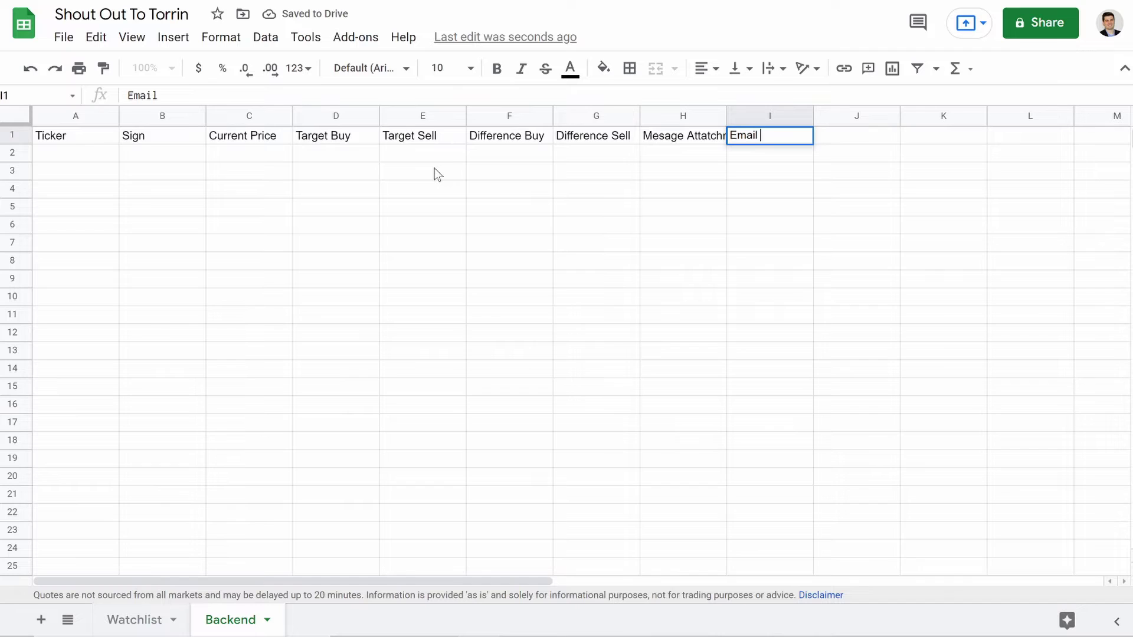
type(" Required?")
key("Tab")
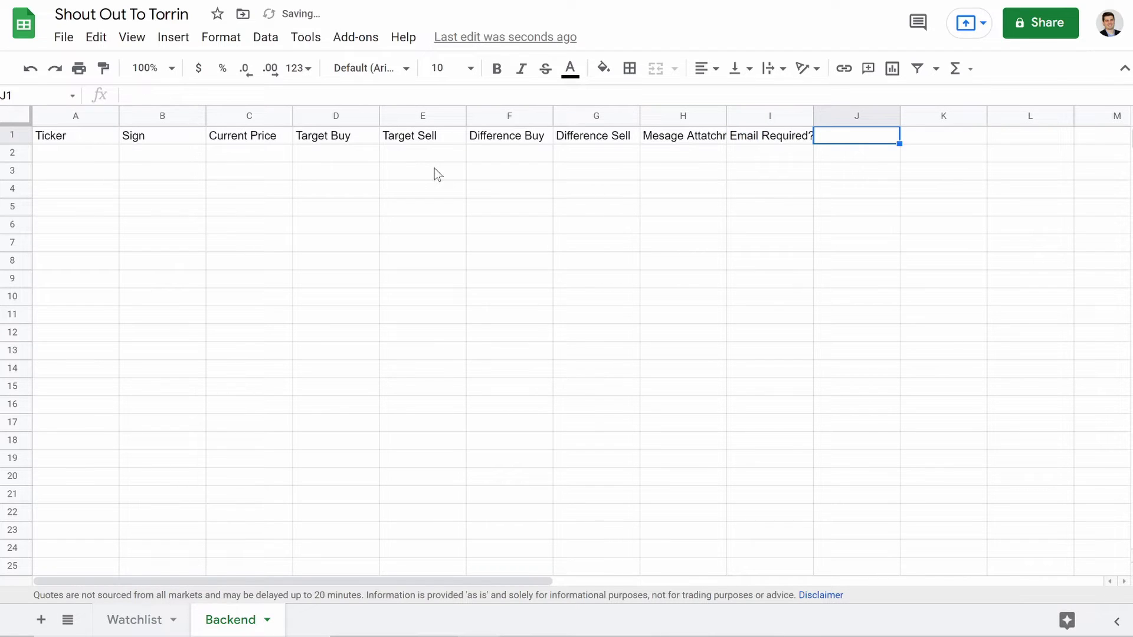
type("Email ")
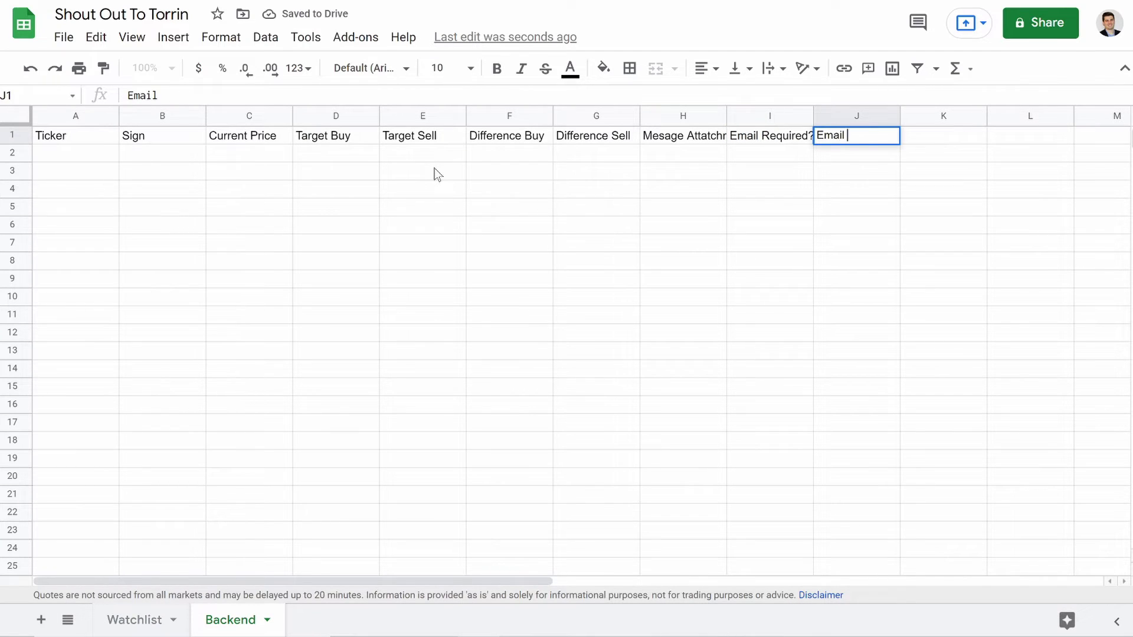
type("Sent")
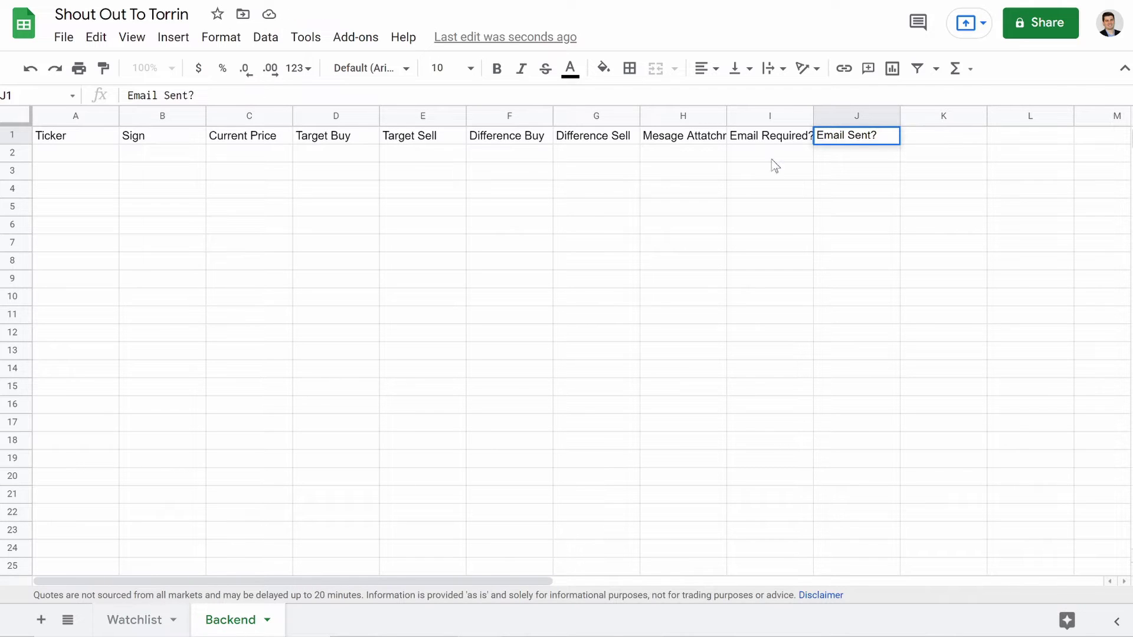
left_click(933, 139)
type("S")
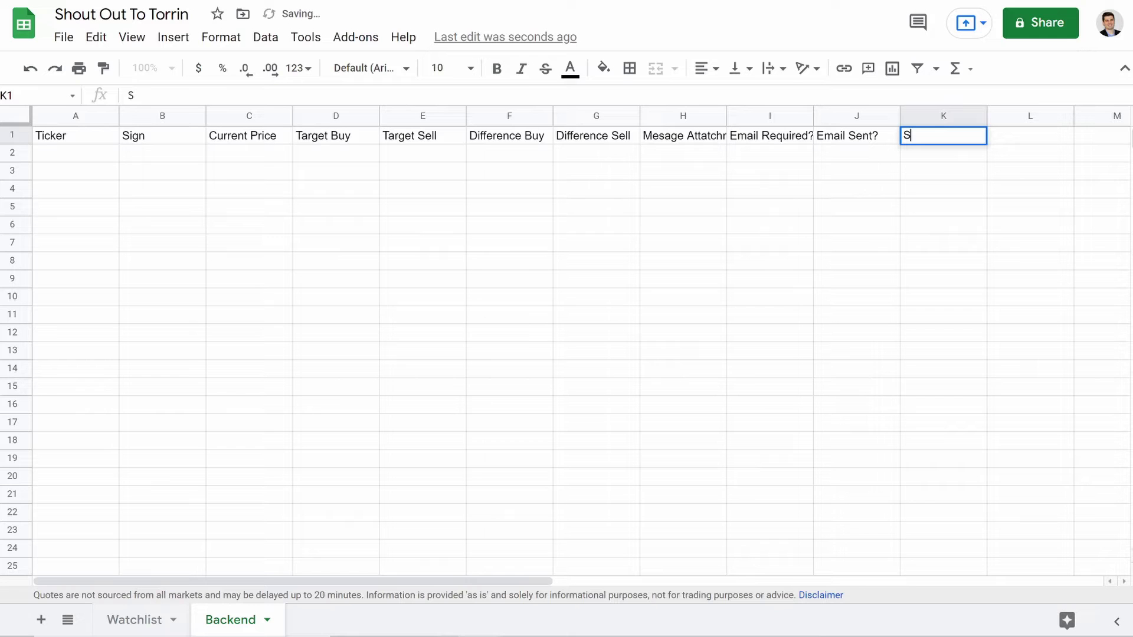
type("ubject")
key("Tab")
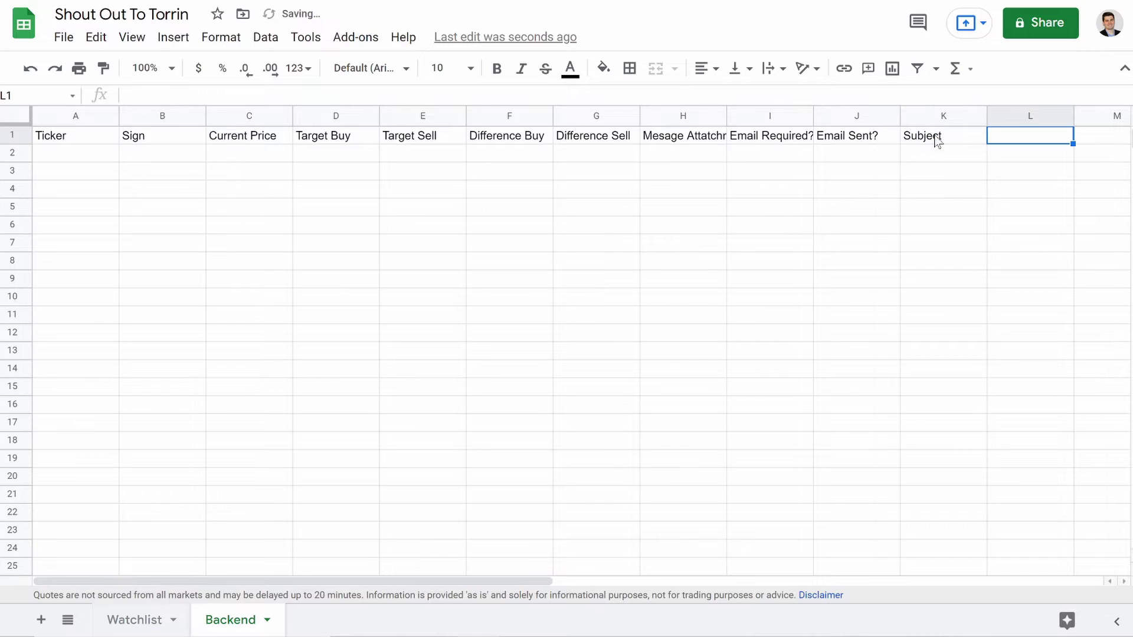
type("Message")
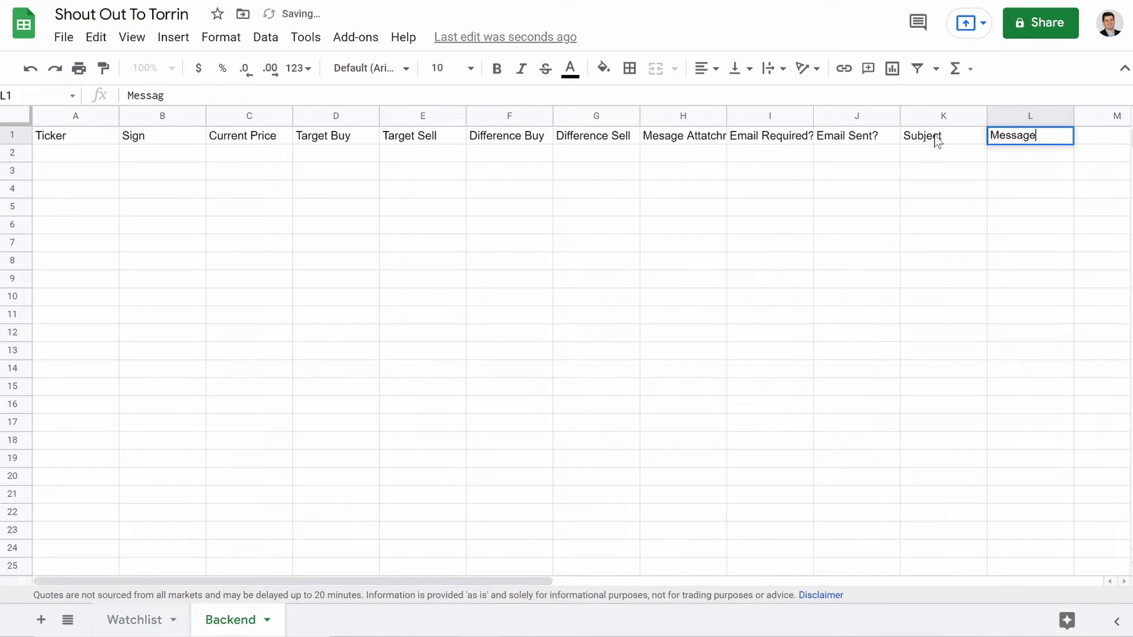
left_click(784, 211)
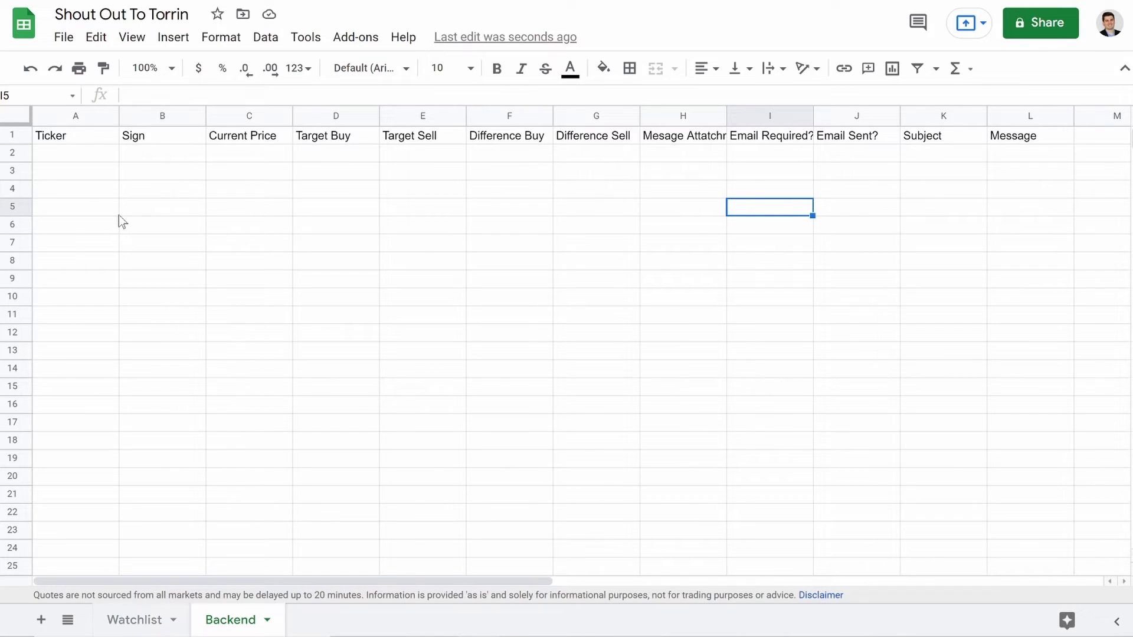
Step: Format Backend's entire row 1 with white text on a dark blue fill
left_click(48, 158)
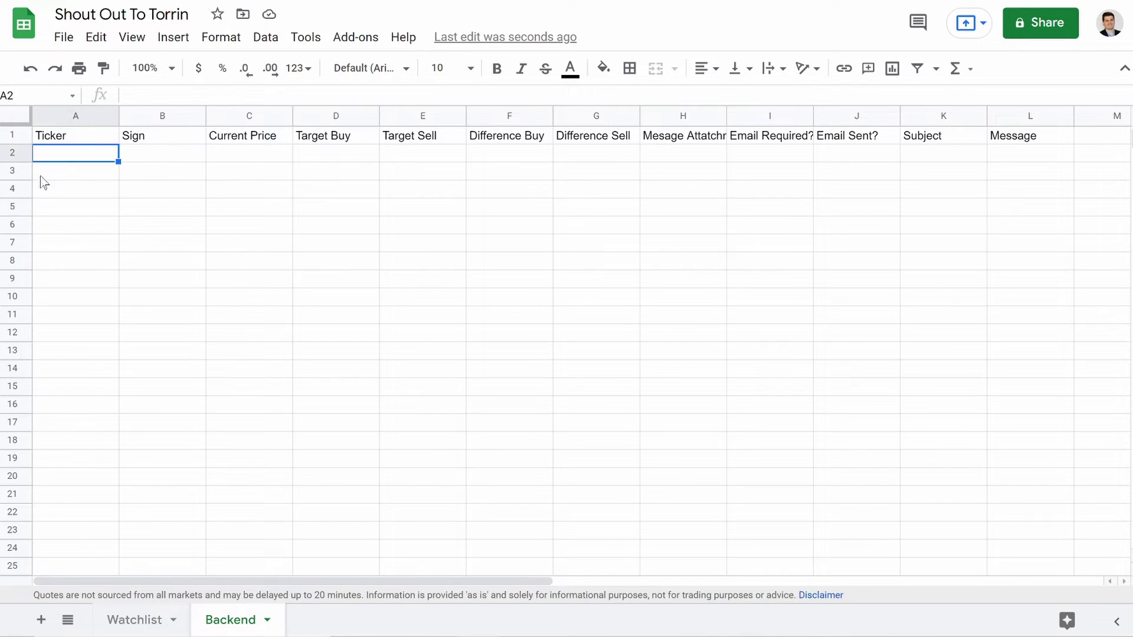
left_click(7, 135)
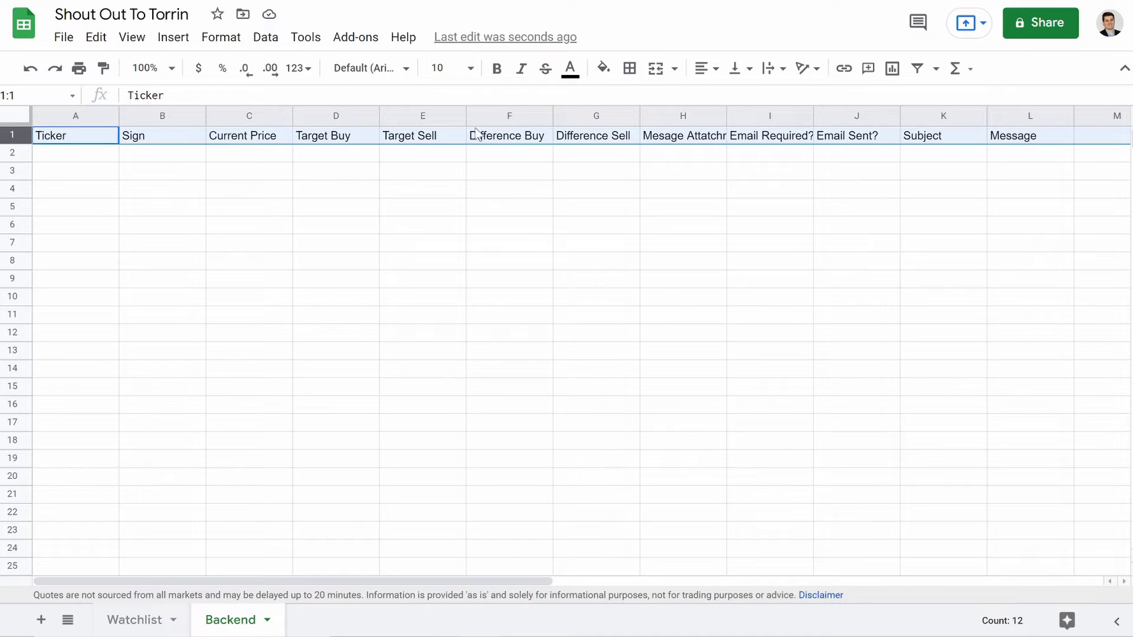
left_click(570, 70)
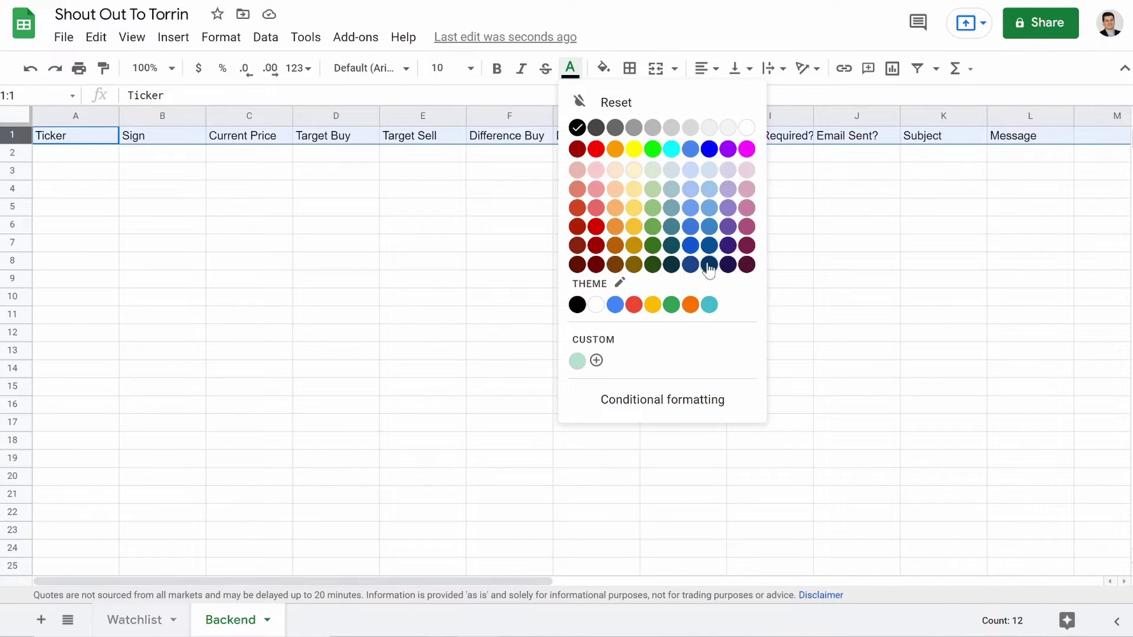
left_click(691, 264)
left_click(570, 69)
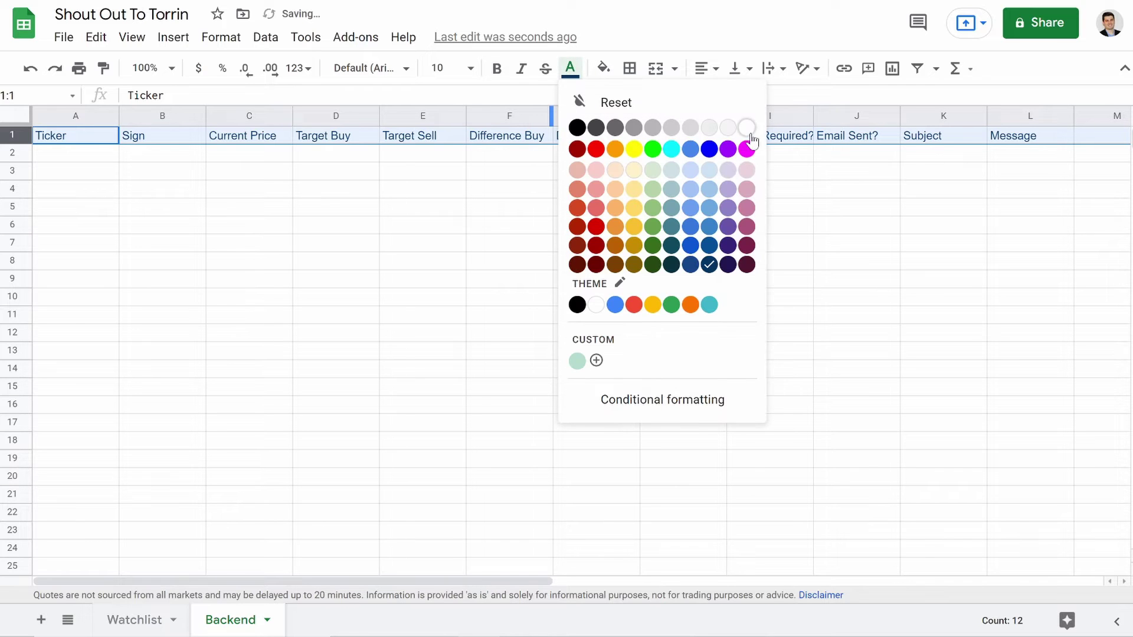
left_click(748, 127)
left_click(603, 68)
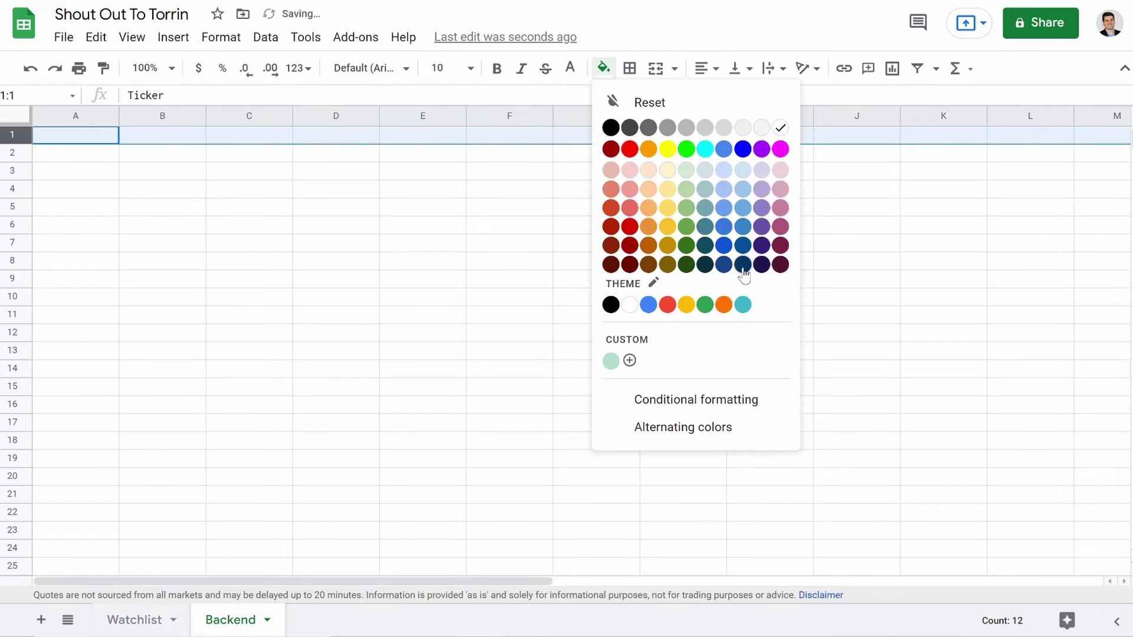
left_click(724, 265)
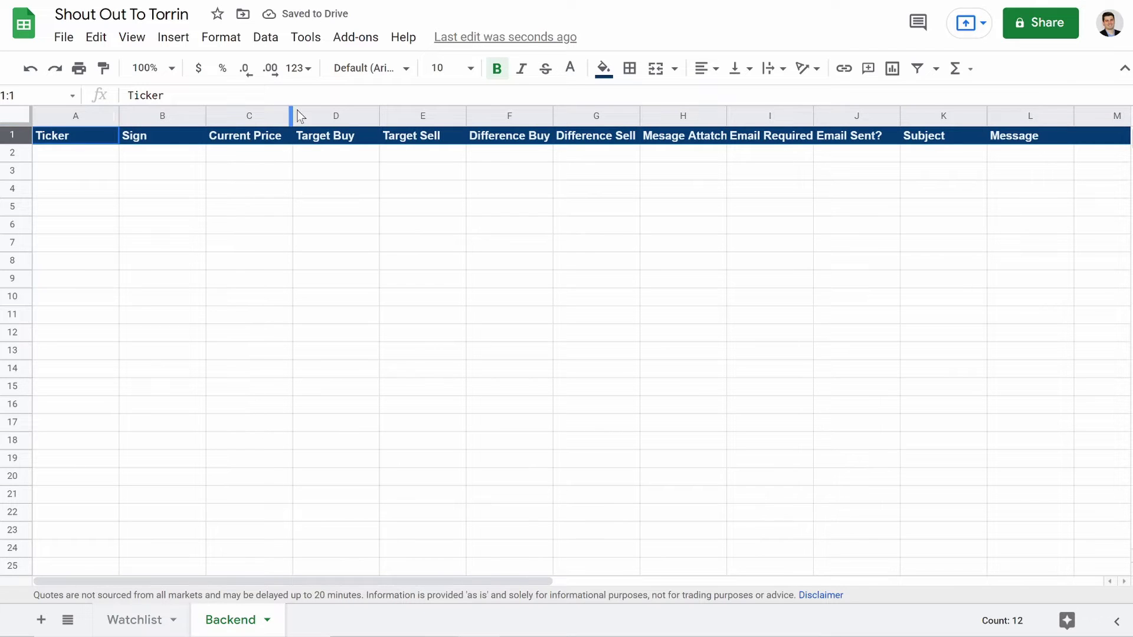
left_click(262, 189)
Step: Widen columns C through L to fit their headers, making H, K and L much wider
left_click_drag(293, 115, 306, 115)
left_click_drag(395, 115, 415, 115)
left_click_drag(588, 115, 610, 115)
left_click_drag(696, 115, 721, 115)
left_click_drag(807, 114, 960, 115)
scroll(879, 270, "right", 6)
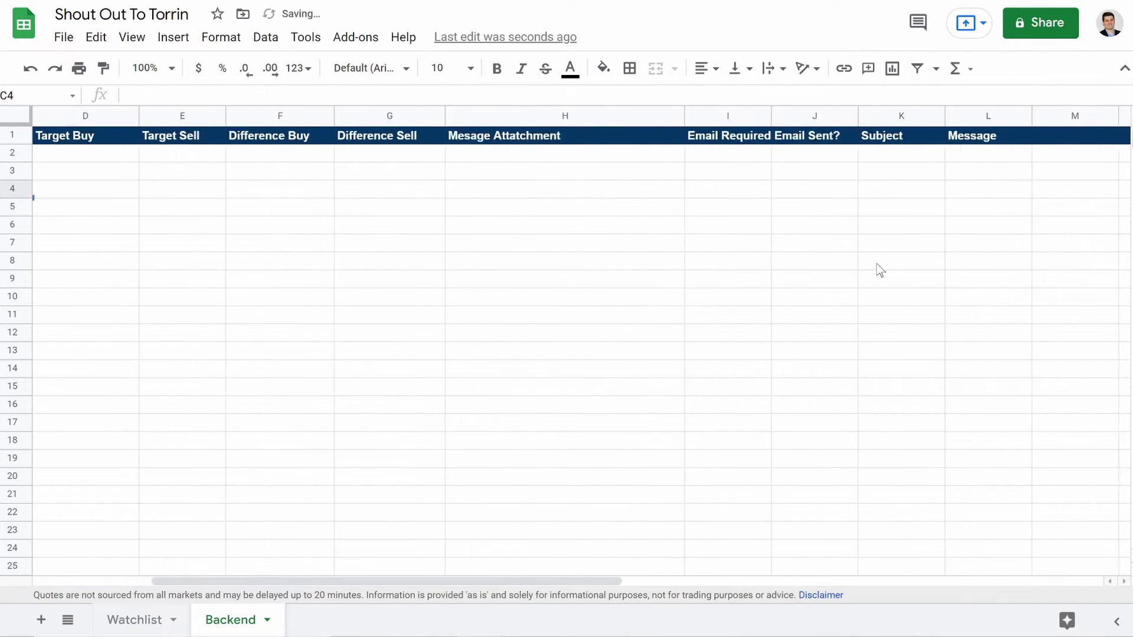
left_click_drag(576, 113, 591, 114)
left_click_drag(678, 109, 688, 109)
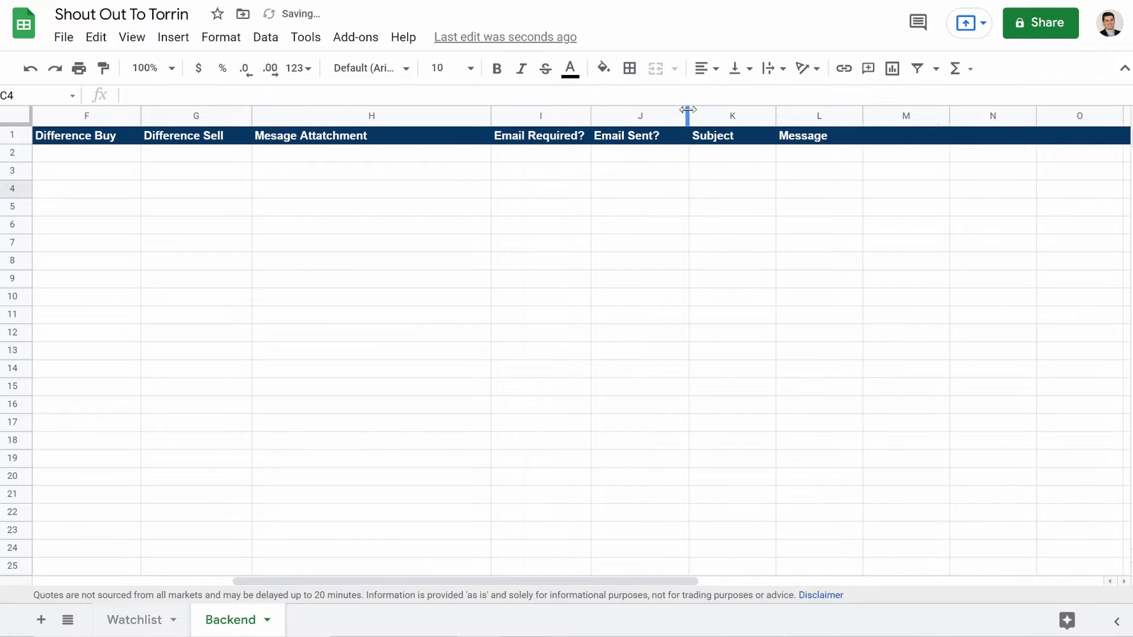
scroll(649, 281, "right", 3)
left_click_drag(317, 115, 479, 115)
left_click_drag(566, 115, 1049, 126)
scroll(614, 306, "left", 8)
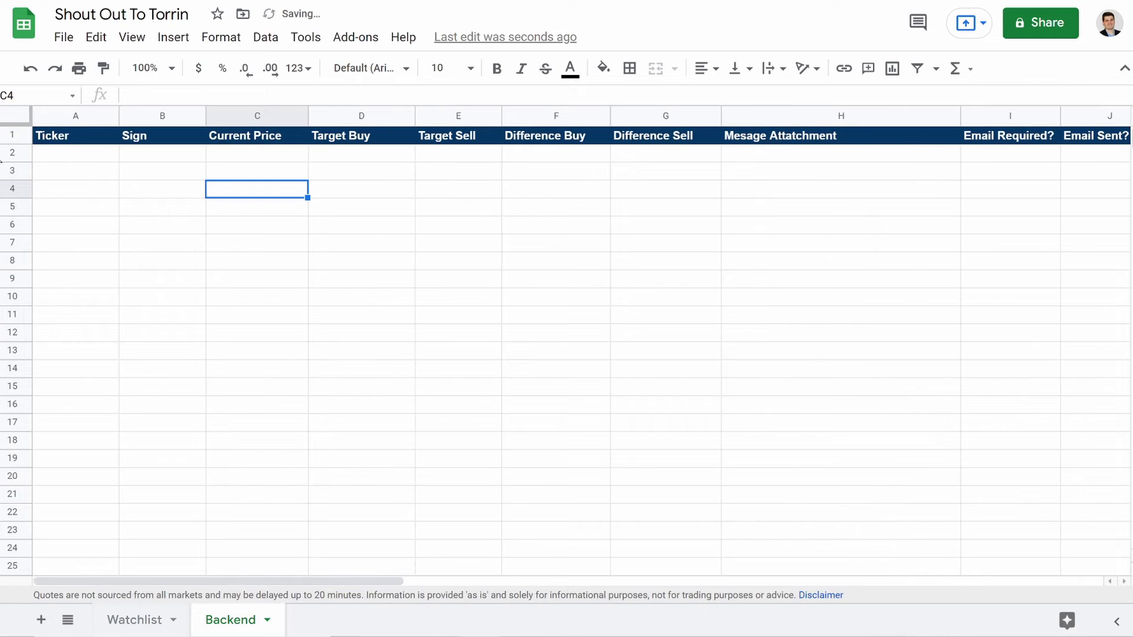
Step: Centre-align all header titles in row 1
left_click(12, 135)
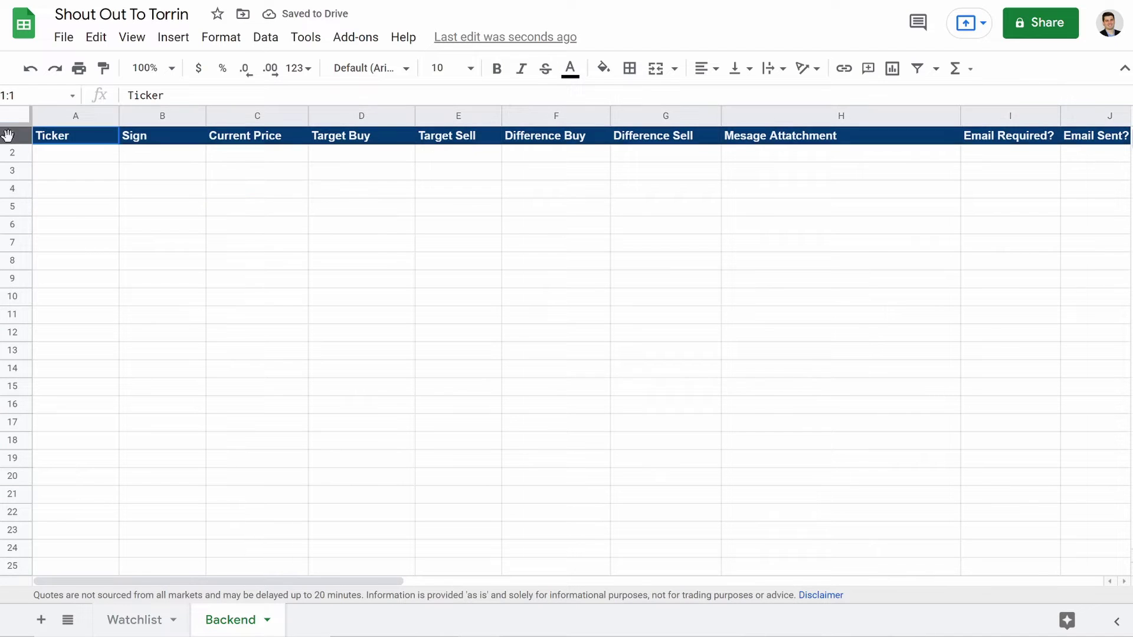
left_click(708, 69)
left_click(725, 96)
left_click(295, 229)
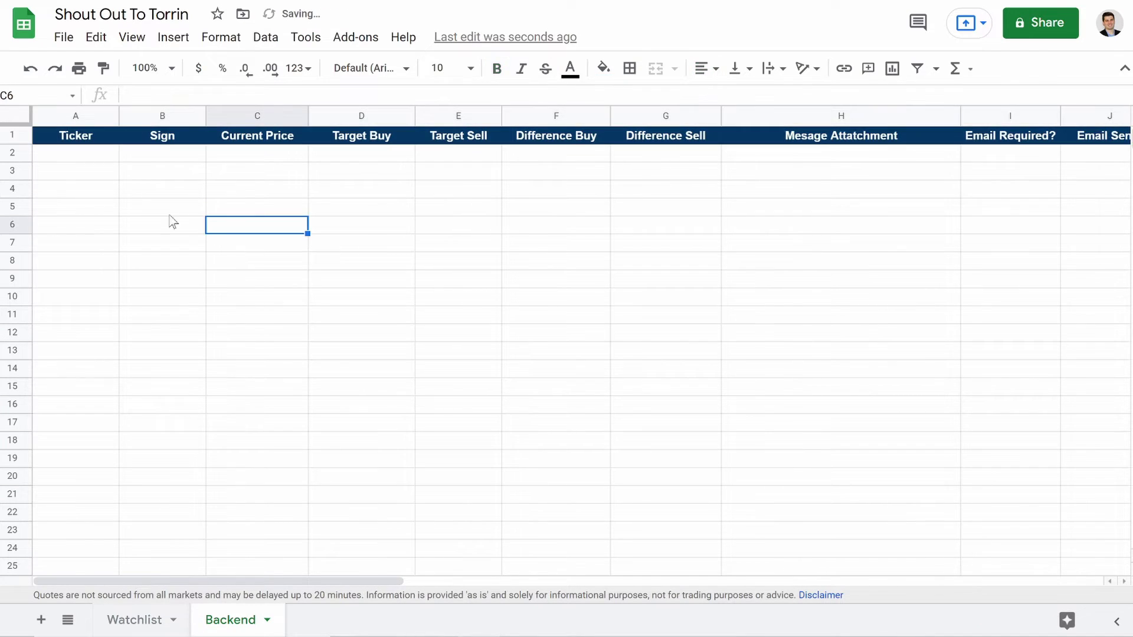
left_click(71, 156)
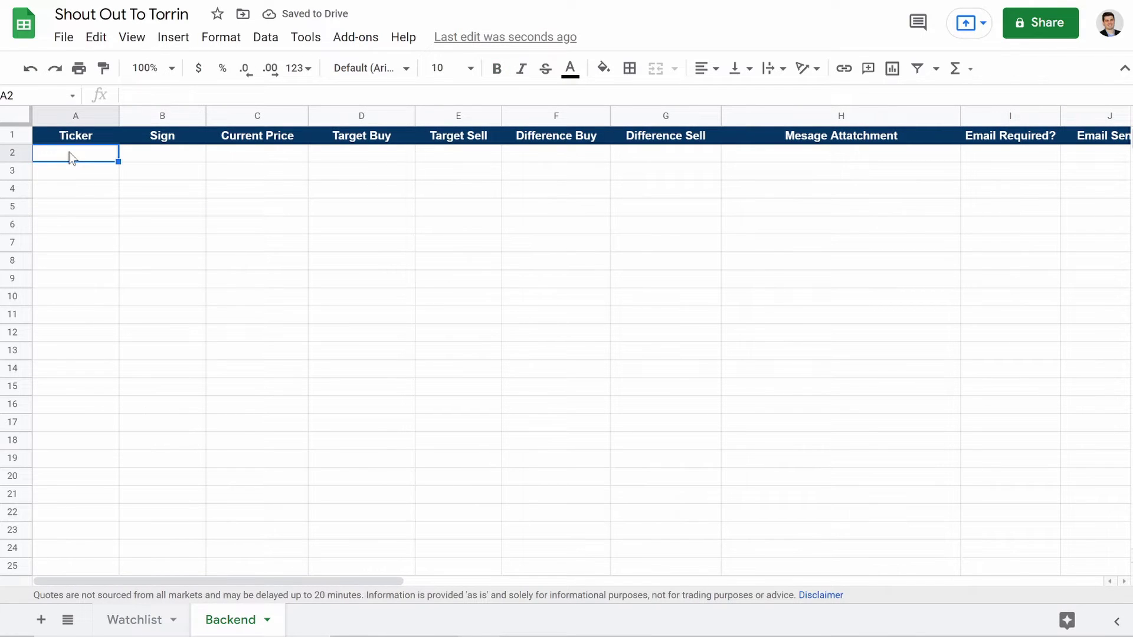
Step: Link Backend A2 to Watchlist A3 (TGT) and fill the ticker formula down to row 15
type("=")
left_click(145, 631)
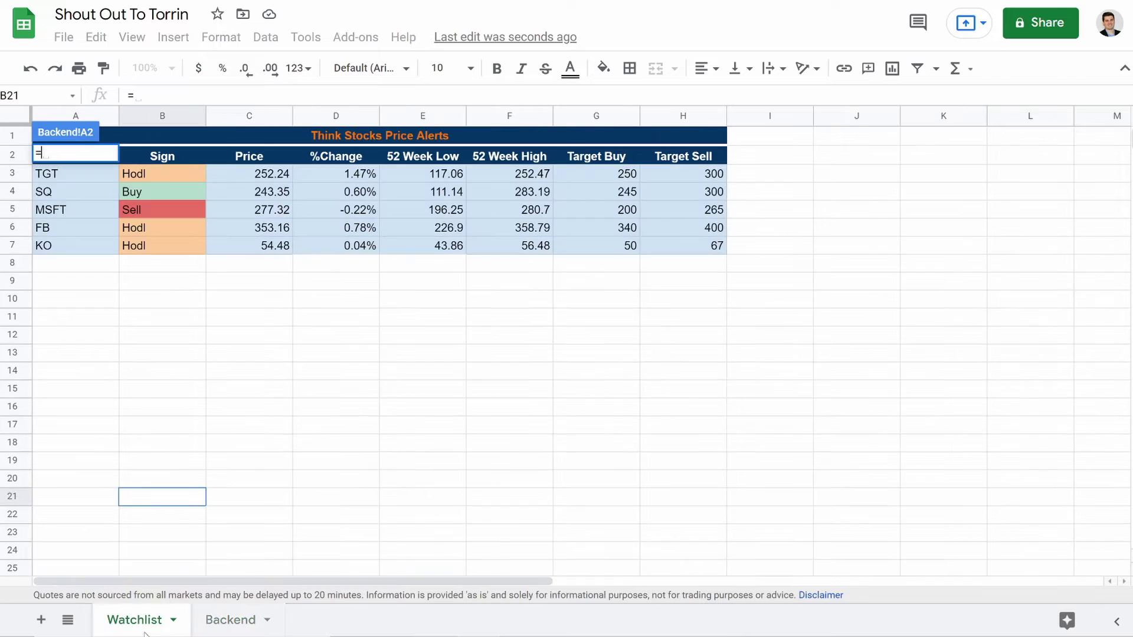
left_click(59, 175)
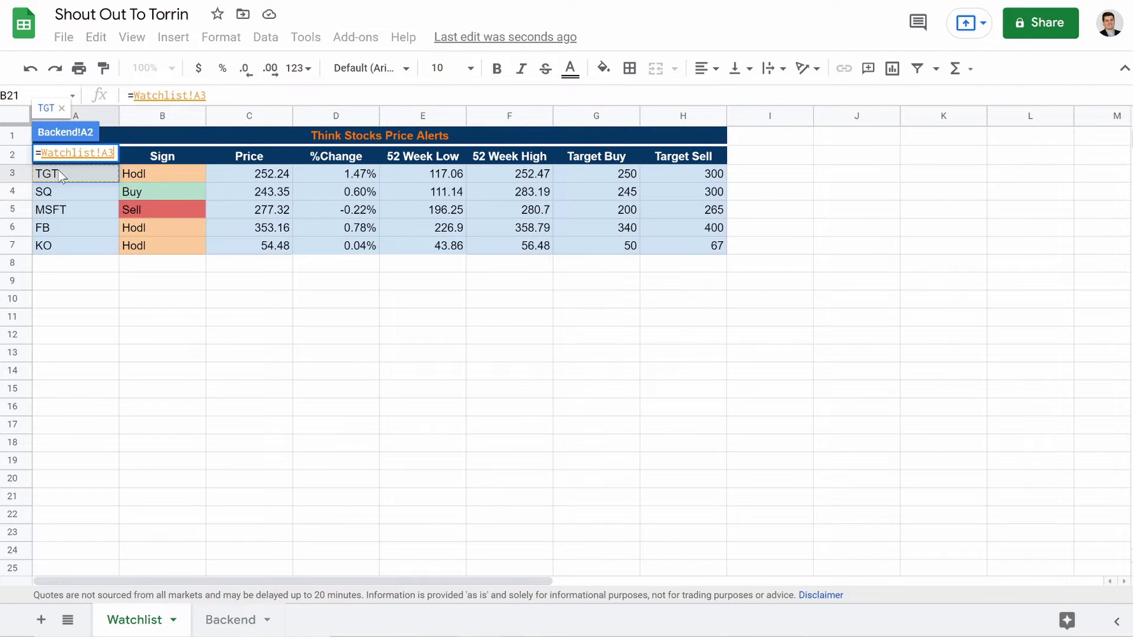
key("Return")
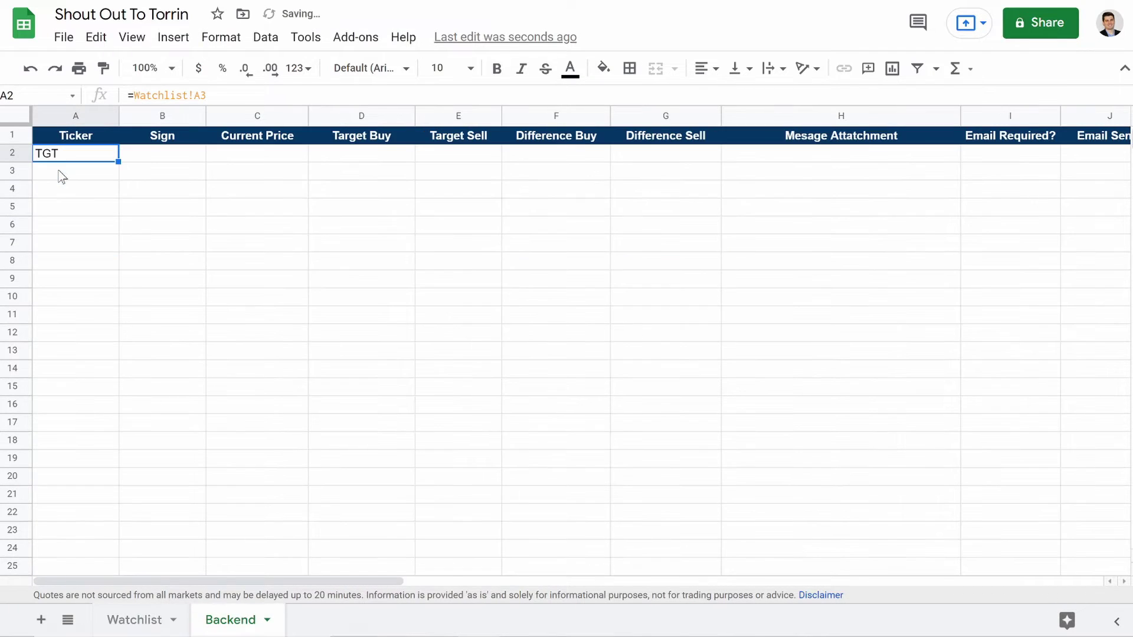
left_click_drag(120, 161, 149, 396)
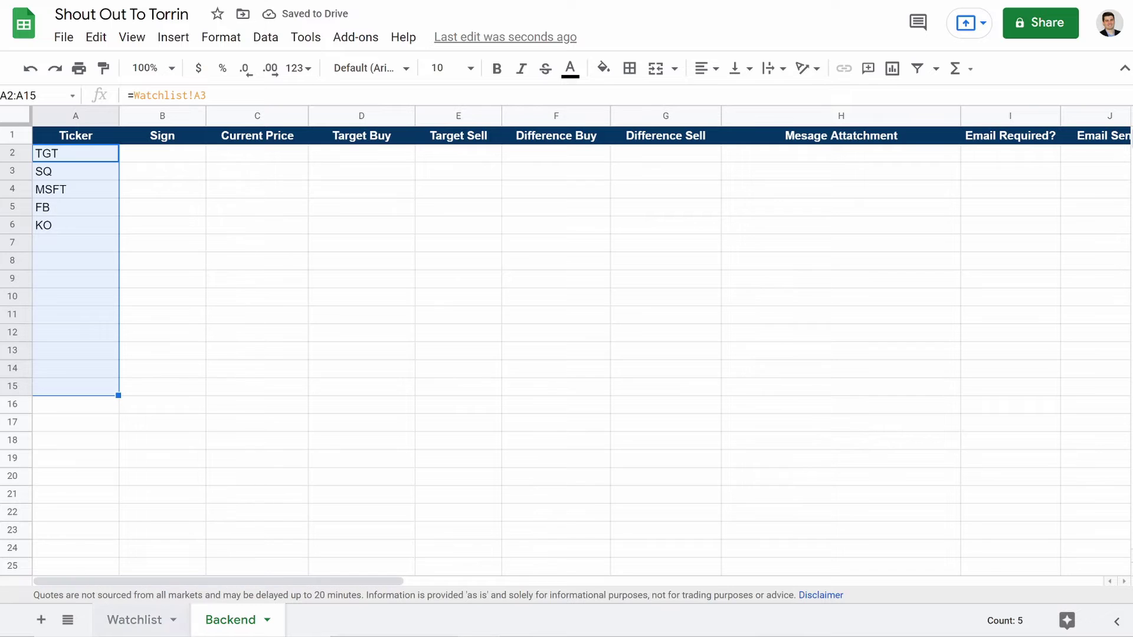
left_click(136, 620)
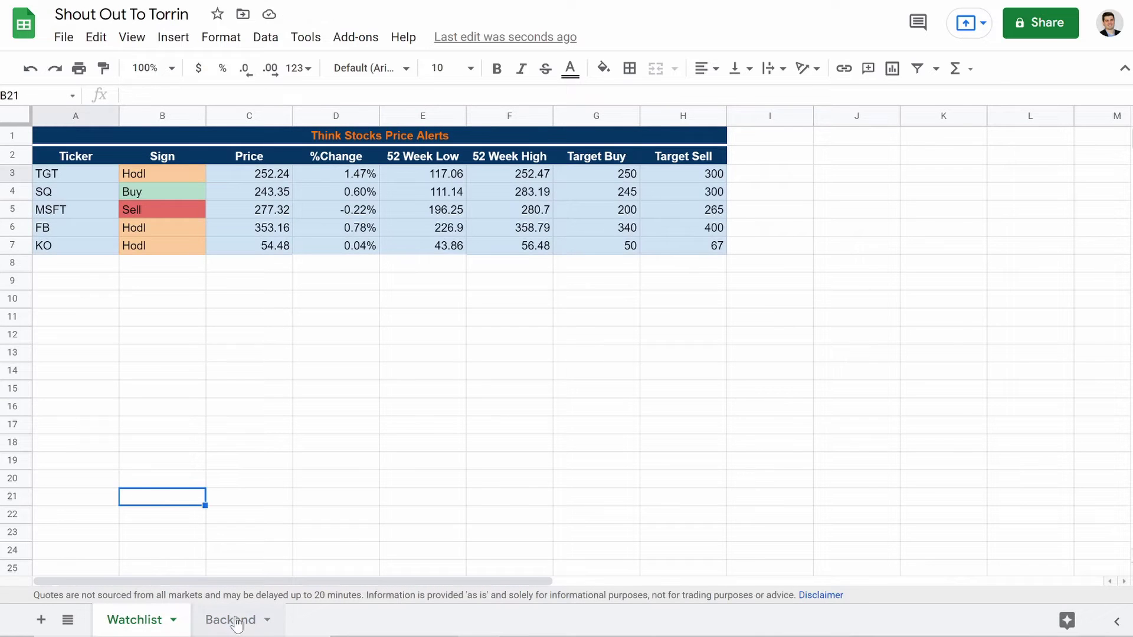
left_click(227, 620)
Step: Link B2 to Watchlist's Sign in B3 (Hodl) and fill it down column B
left_click(158, 157)
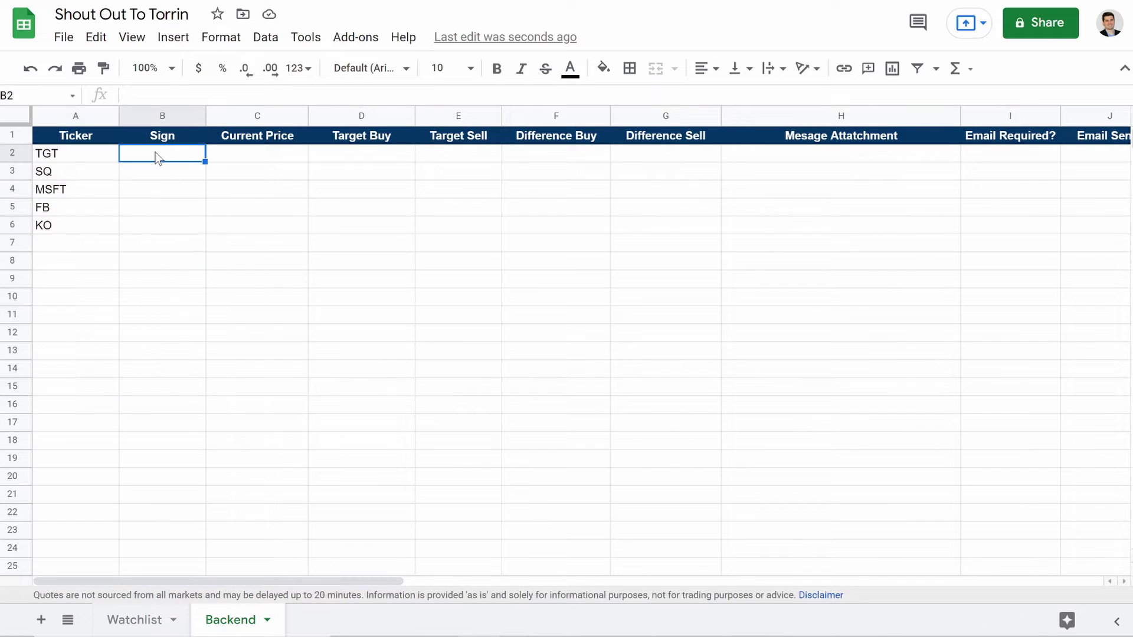
type("=")
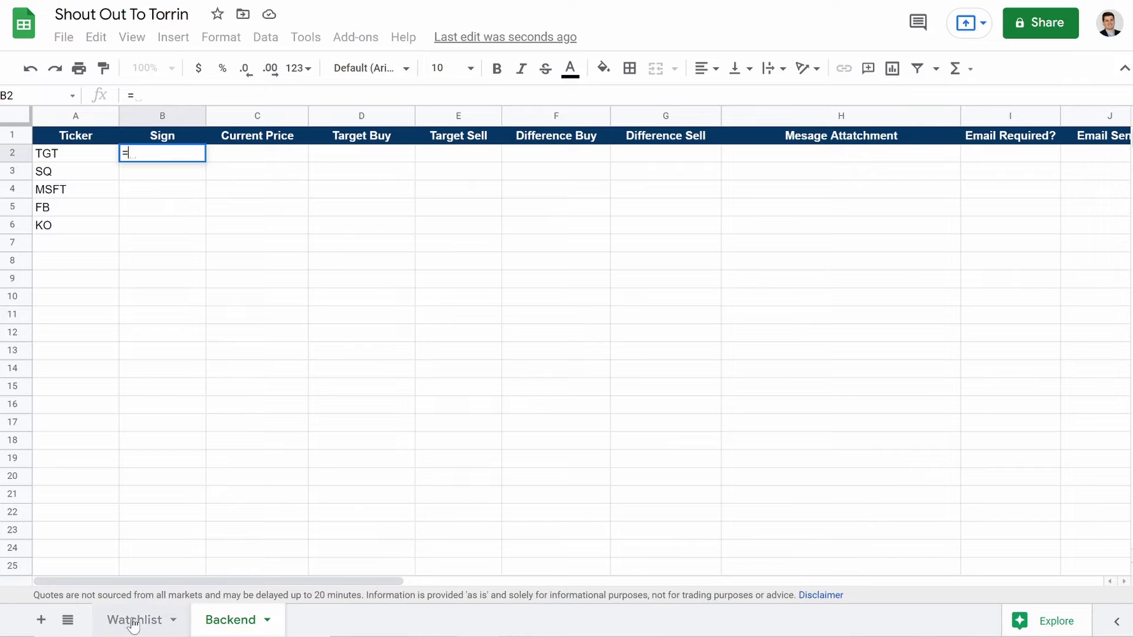
left_click(137, 619)
left_click(143, 174)
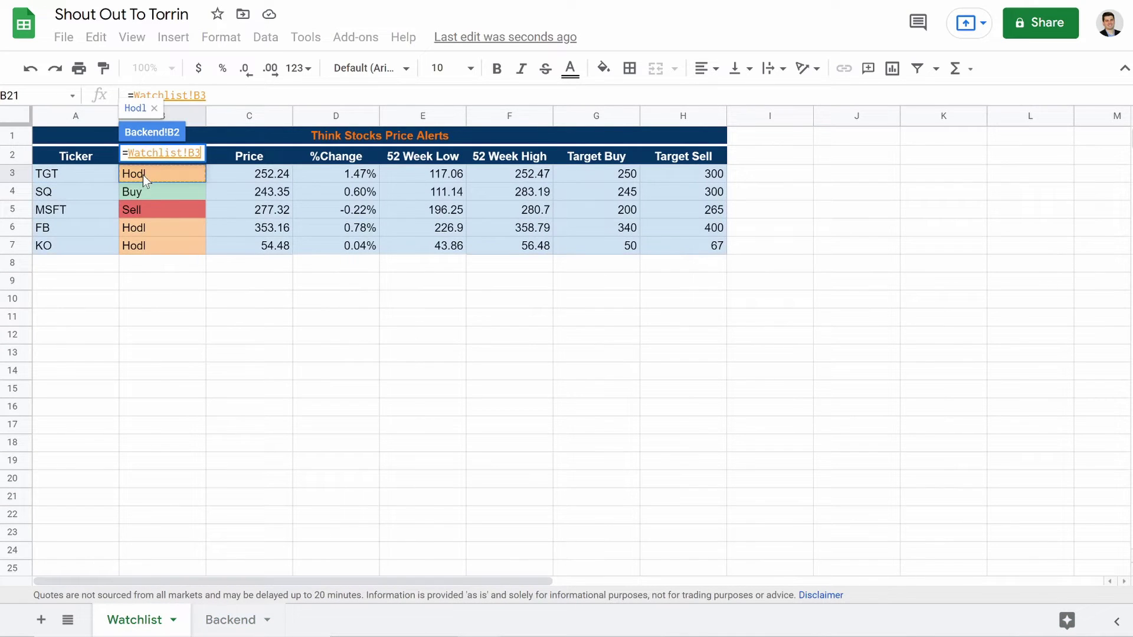
key("Return")
left_click_drag(205, 161, 231, 461)
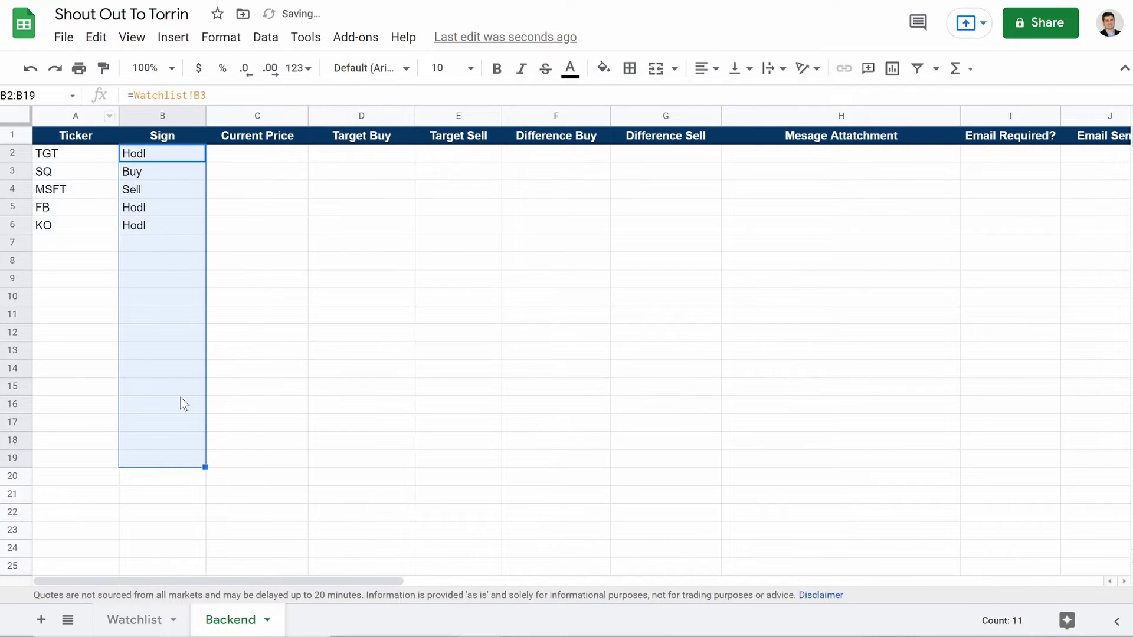
Step: Link C2 to Watchlist's price in C3 (252.24) and fill it down column C
left_click(248, 155)
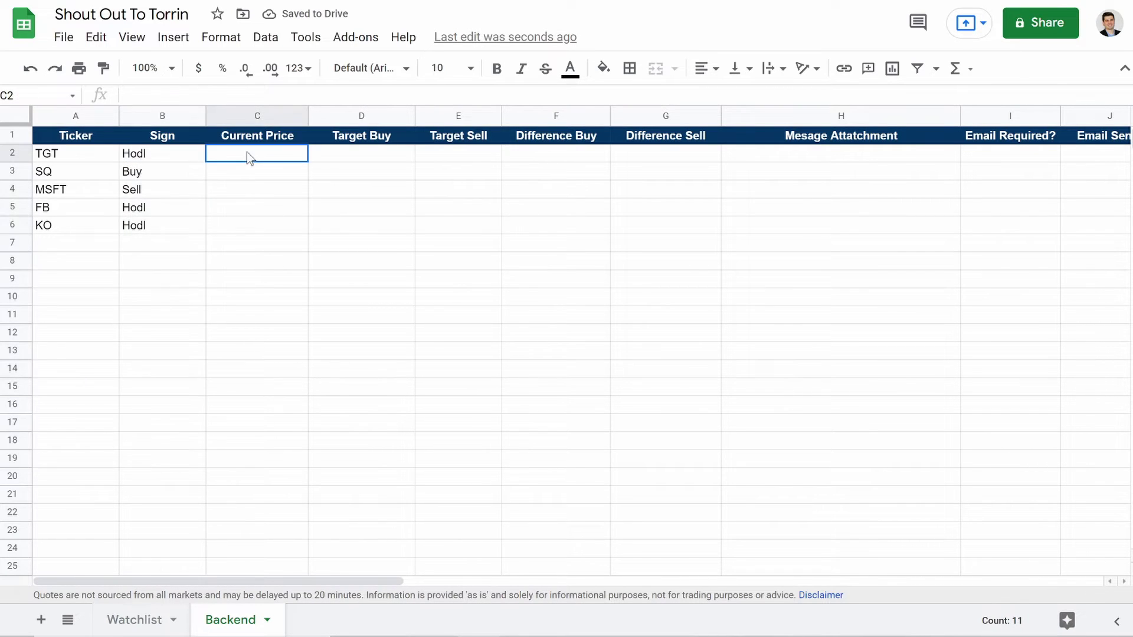
type("=")
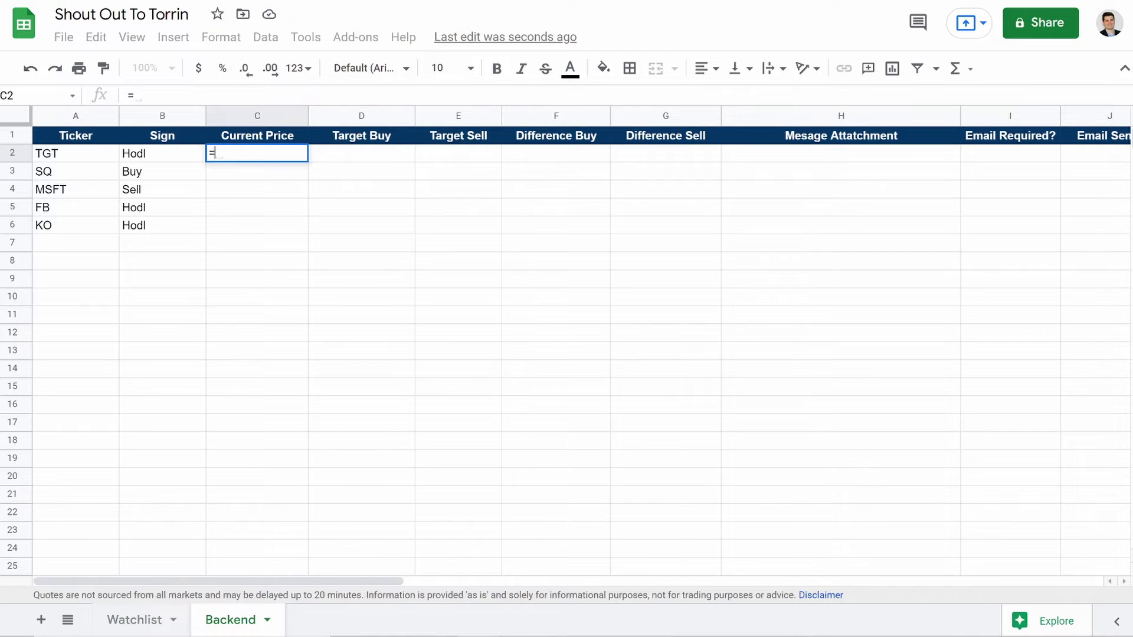
left_click(137, 620)
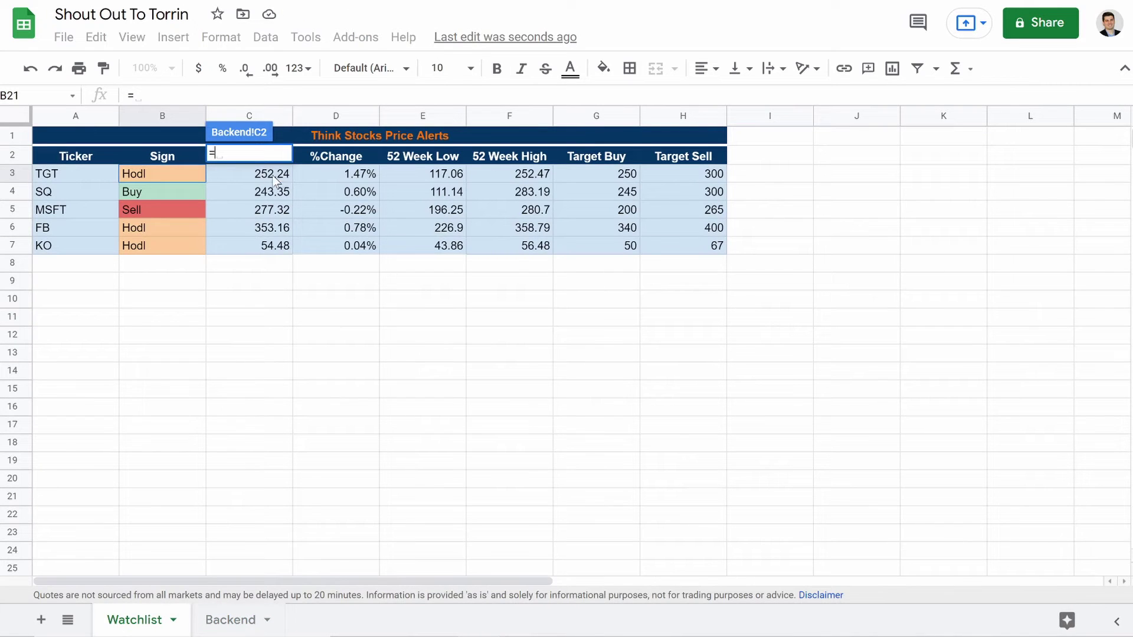
left_click(271, 175)
key("Return")
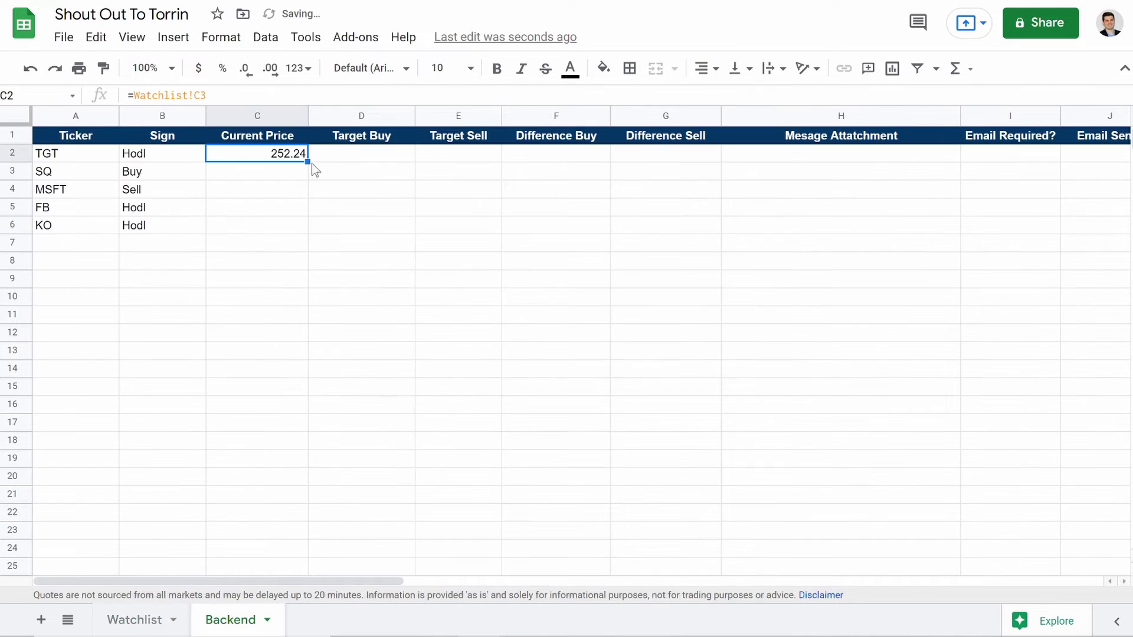
left_click_drag(308, 163, 361, 531)
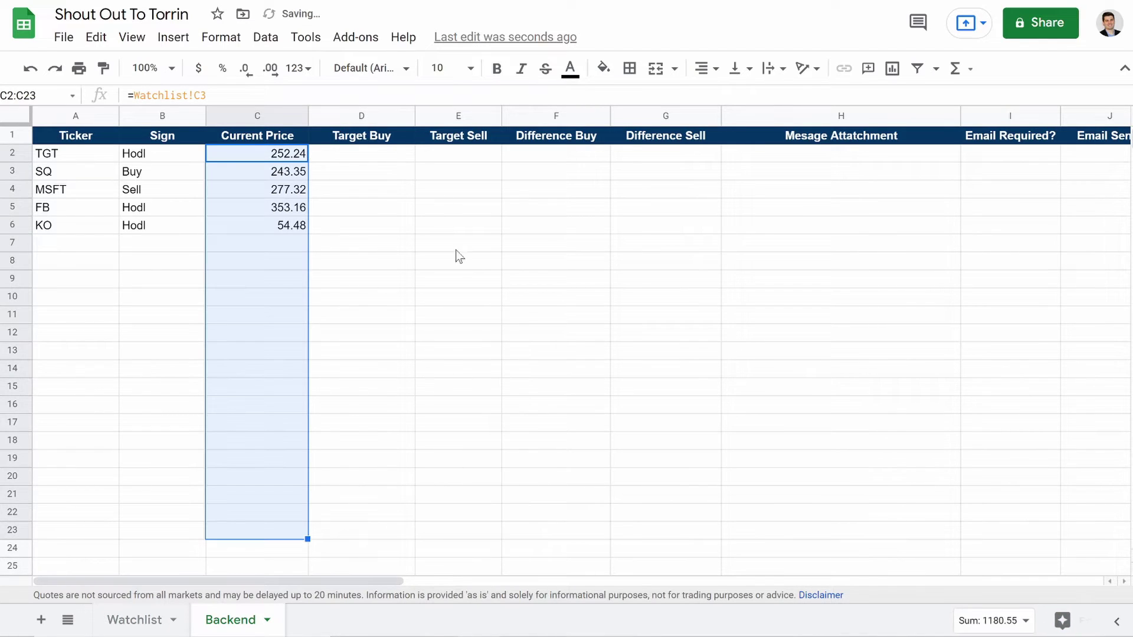
Step: Link D2 to Watchlist's target buy in G3 (250) and fill it down to row 20
left_click(371, 161)
type("=")
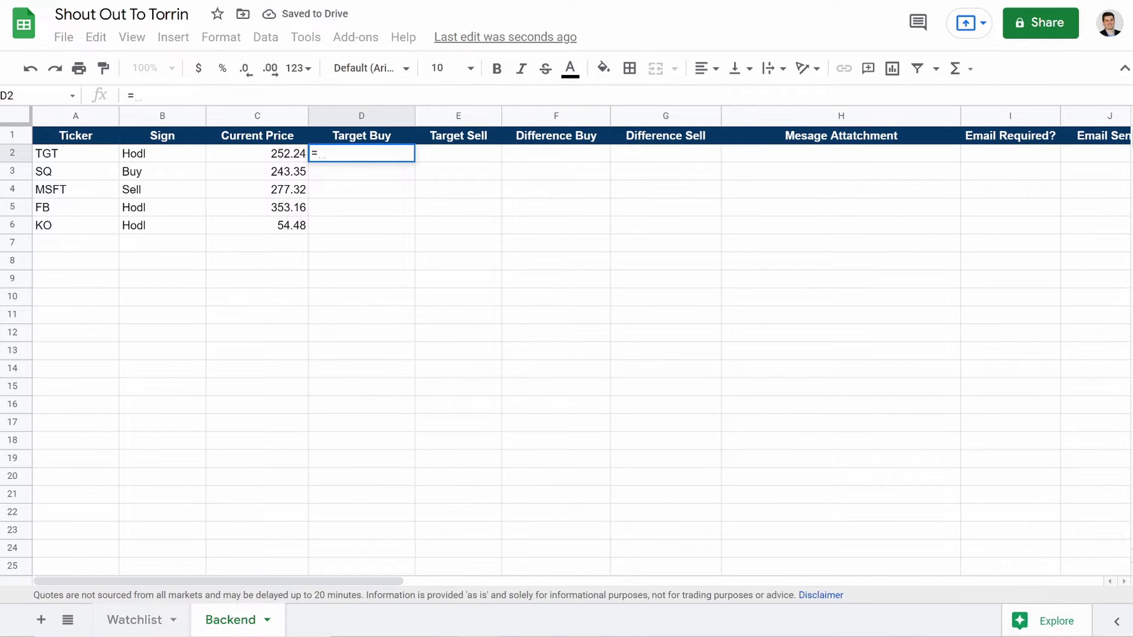
left_click(133, 620)
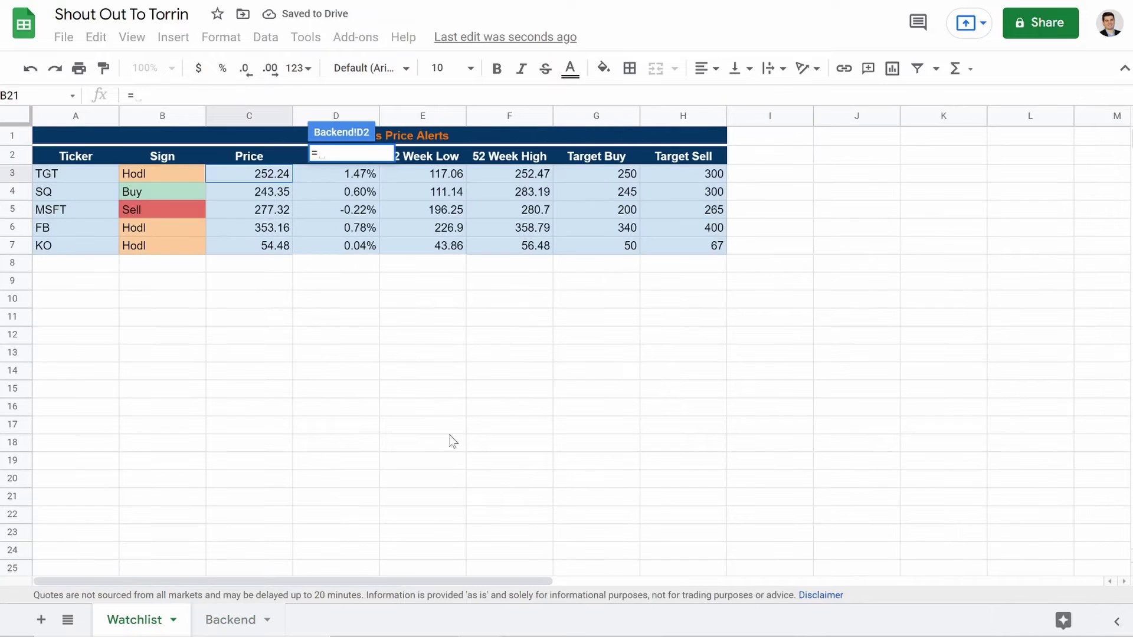
left_click(613, 173)
key("Return")
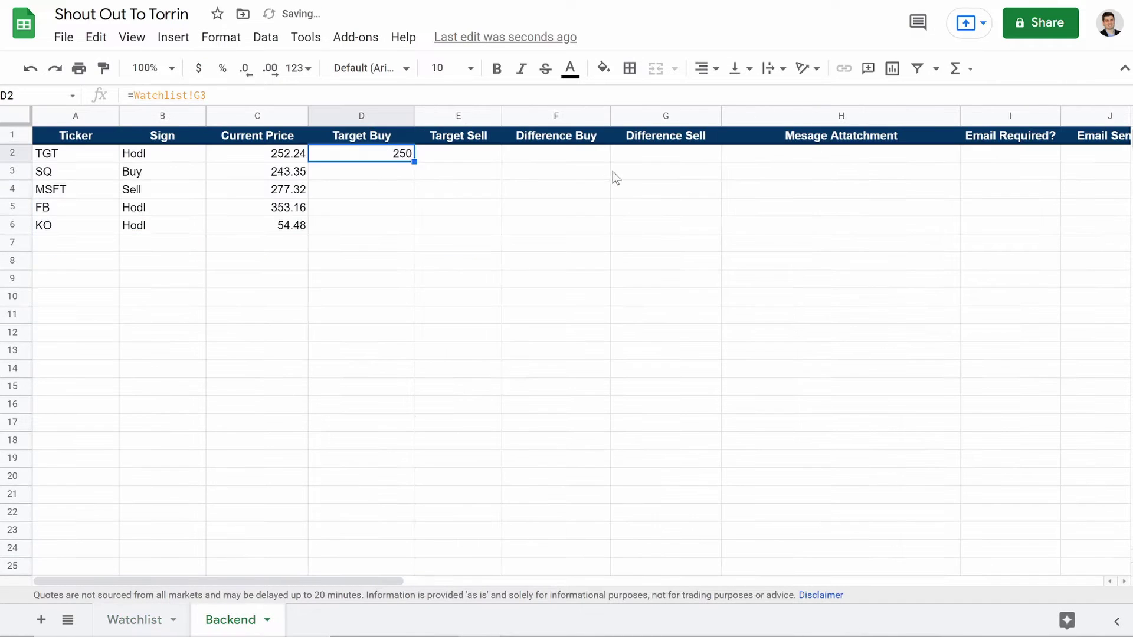
left_click_drag(415, 162, 433, 479)
Step: Link E2 to Watchlist's target sell in H3 (300) and fill it down to row 22
left_click(445, 159)
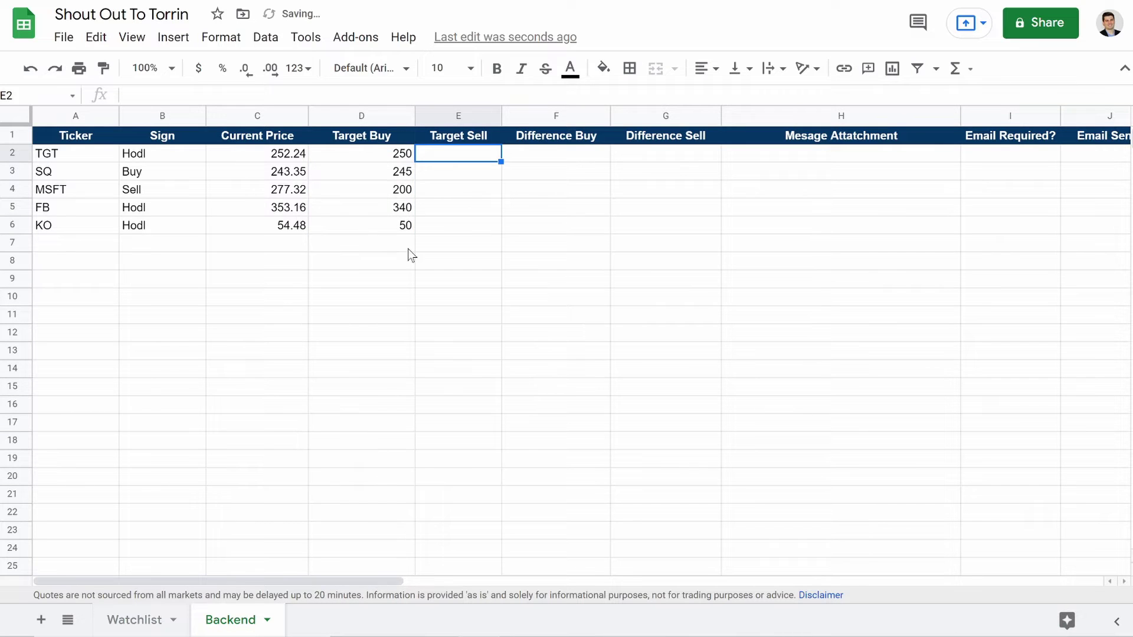
type("=")
left_click(130, 621)
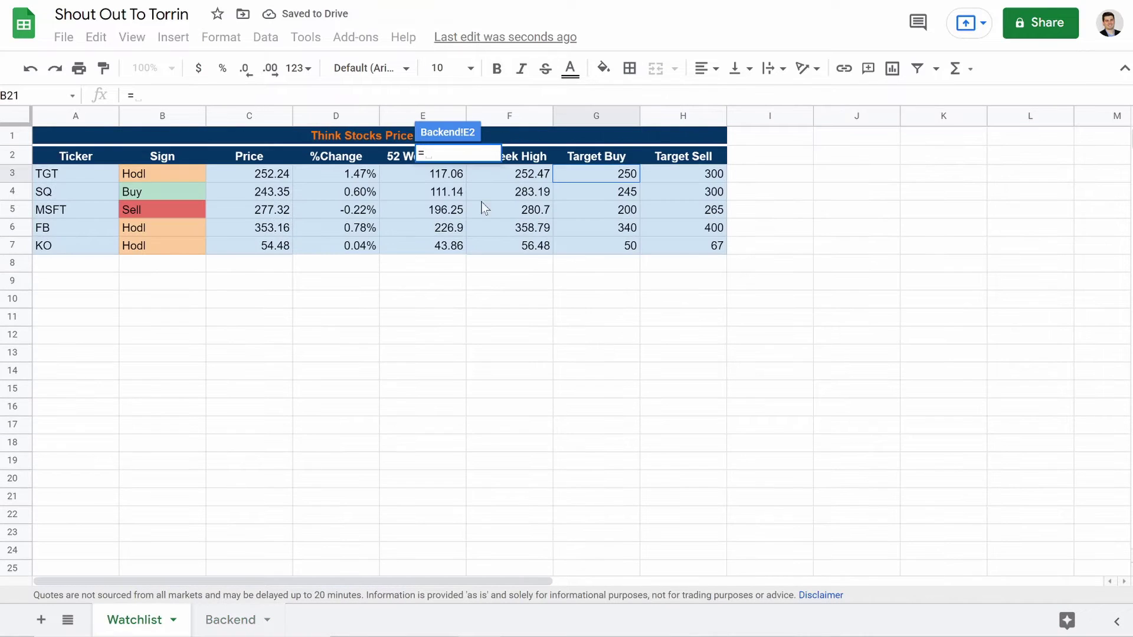
left_click(683, 174)
key("Return")
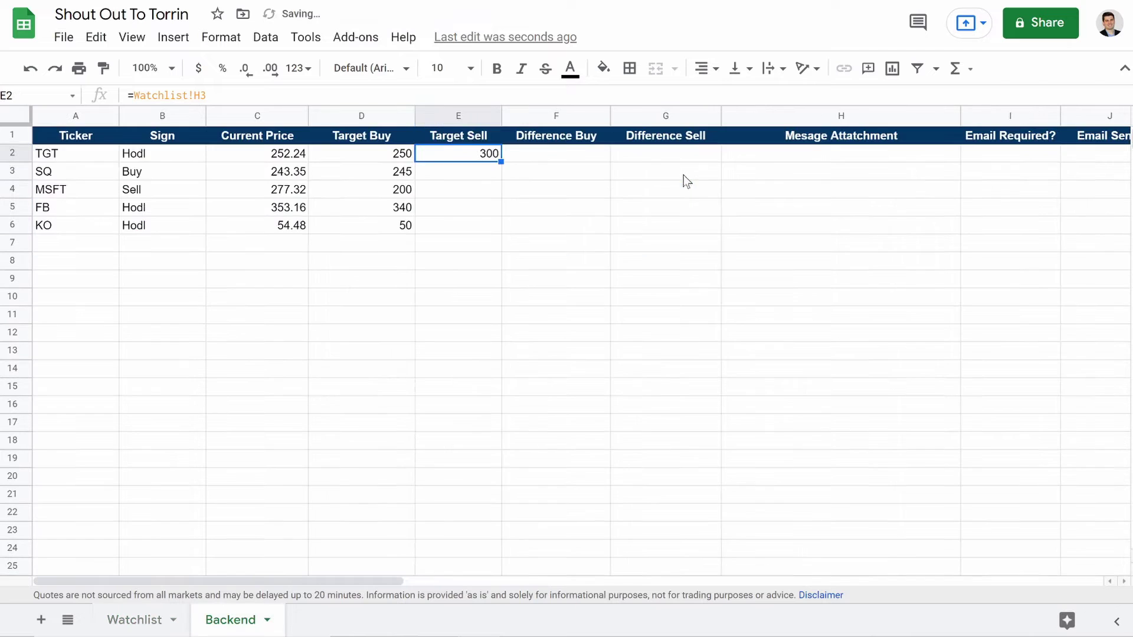
left_click_drag(500, 164, 500, 515)
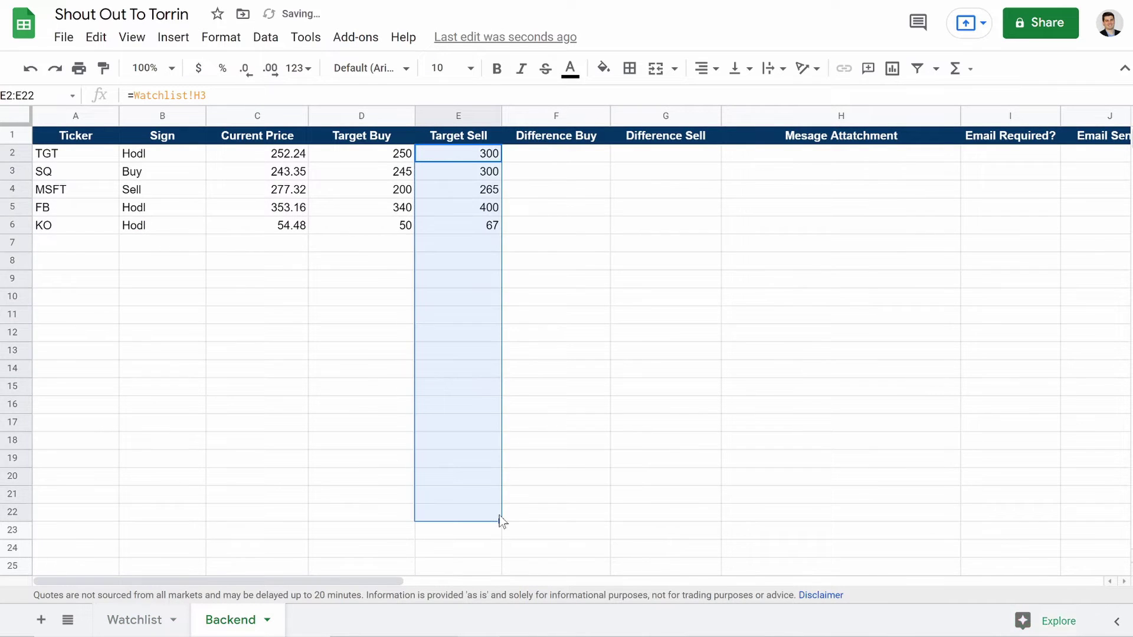
left_click(660, 394)
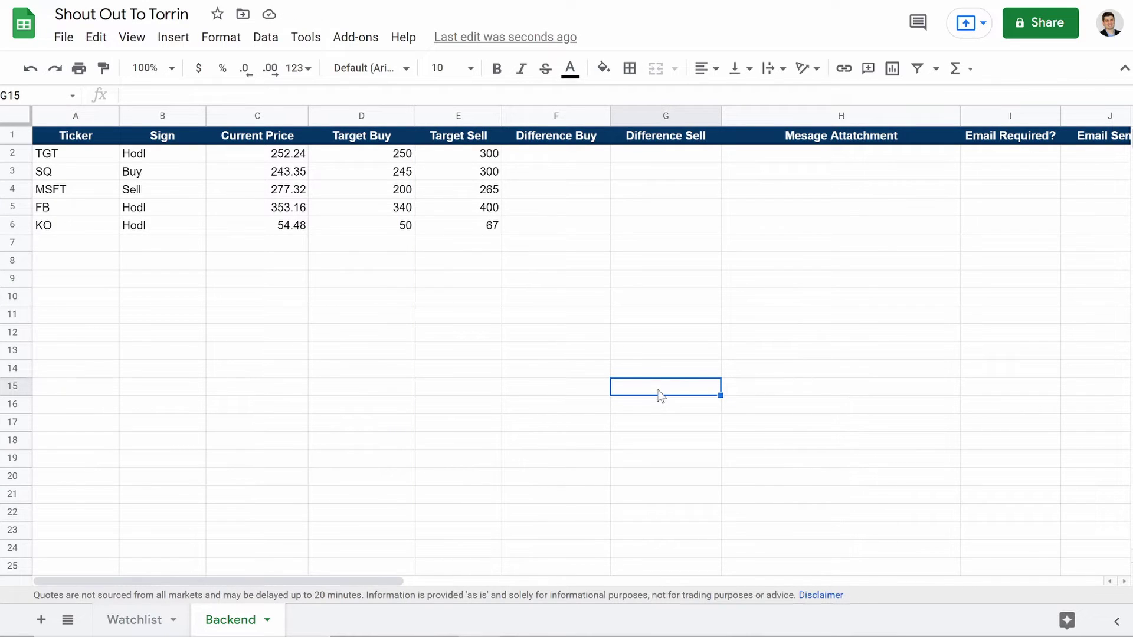
Step: Start F2's formula with =if(isblank(A2),"",if(C2>D2,"", to blank empty tickers and prices above Target Buy
left_click(582, 161)
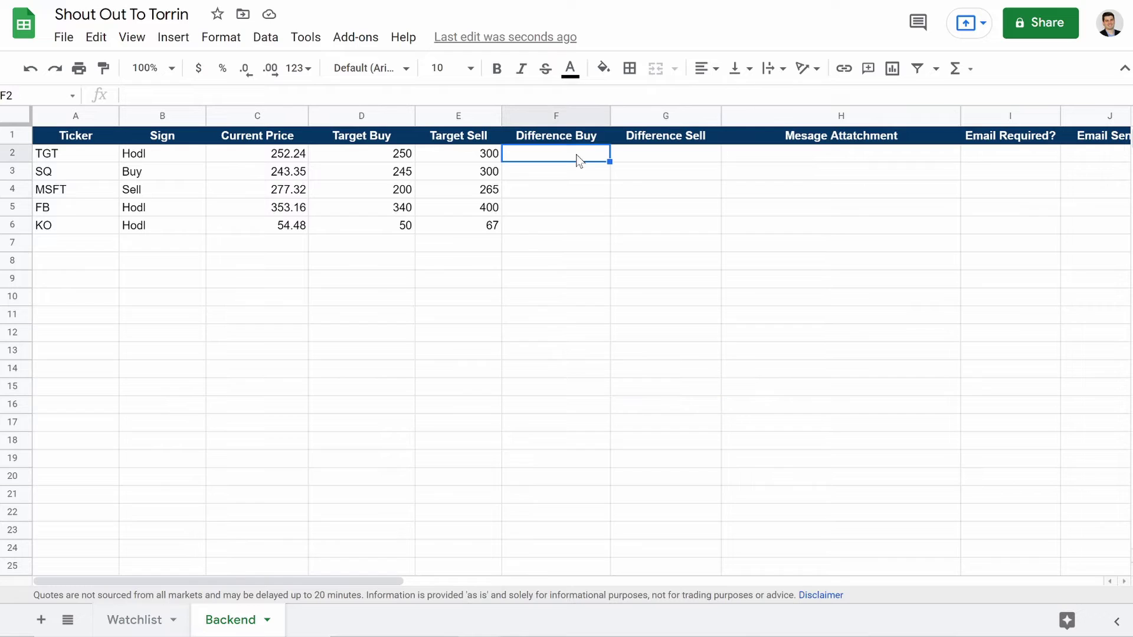
key("Return")
type("=")
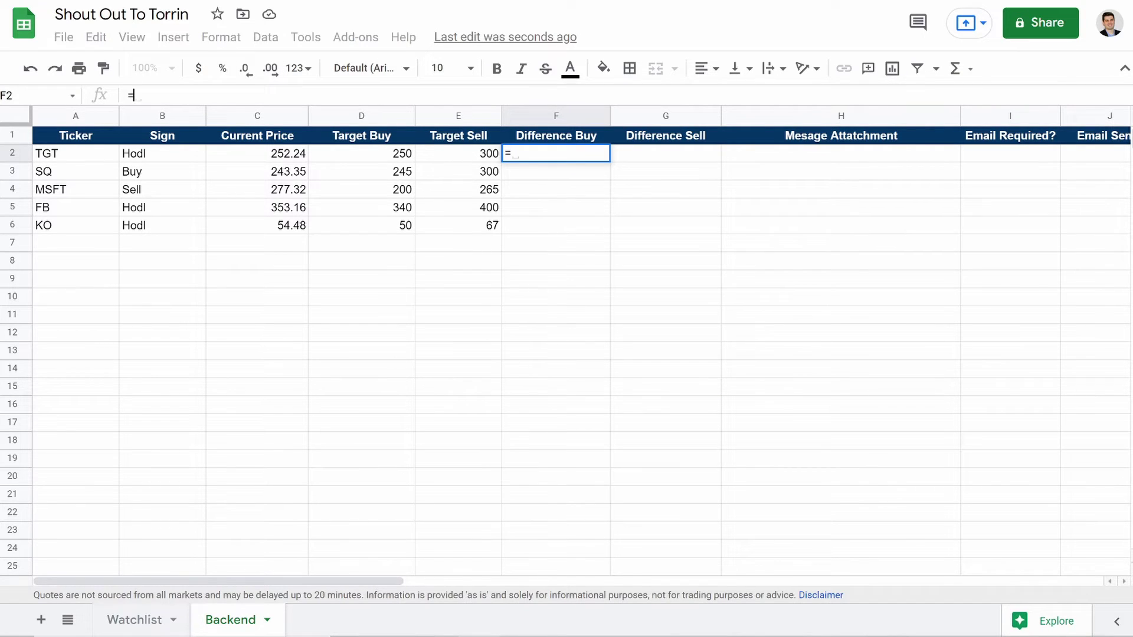
type("if(isblank")
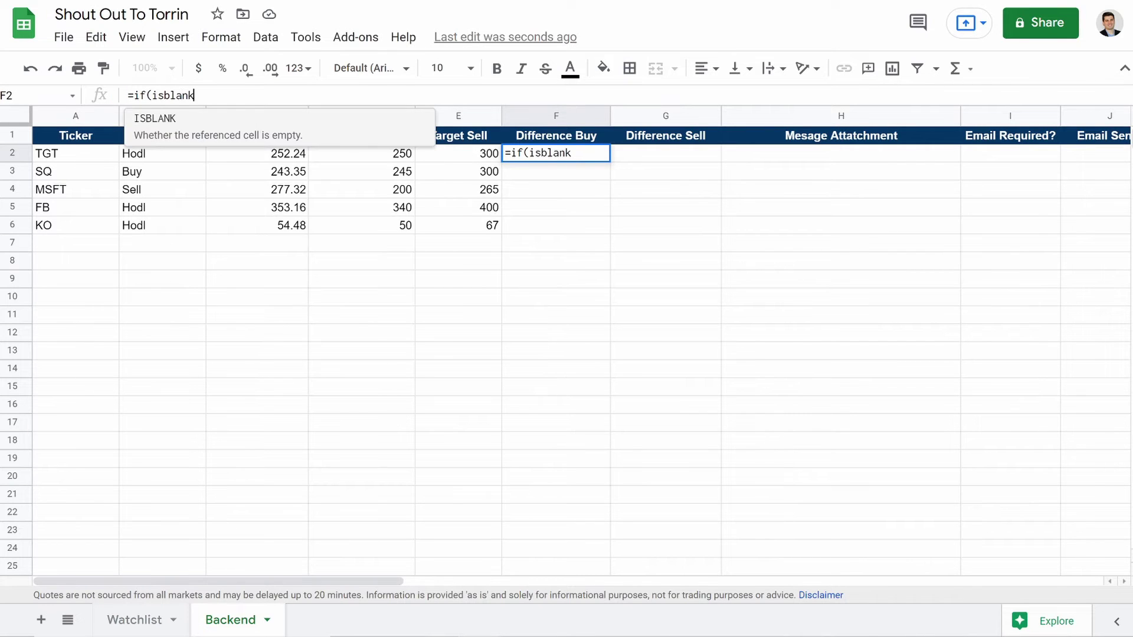
type("(")
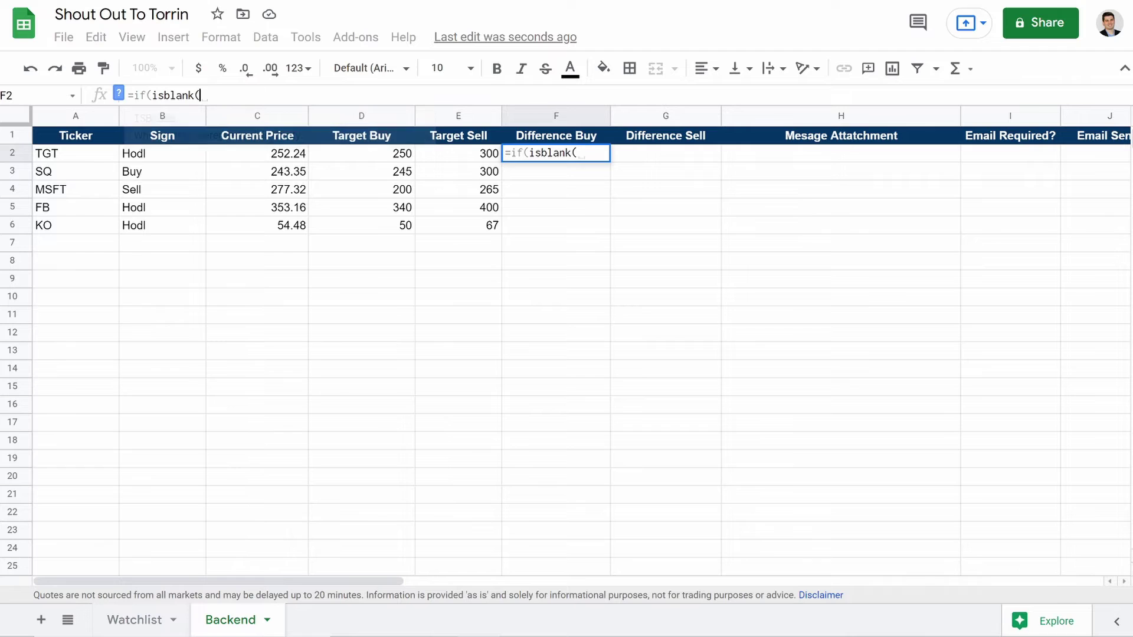
left_click(71, 160)
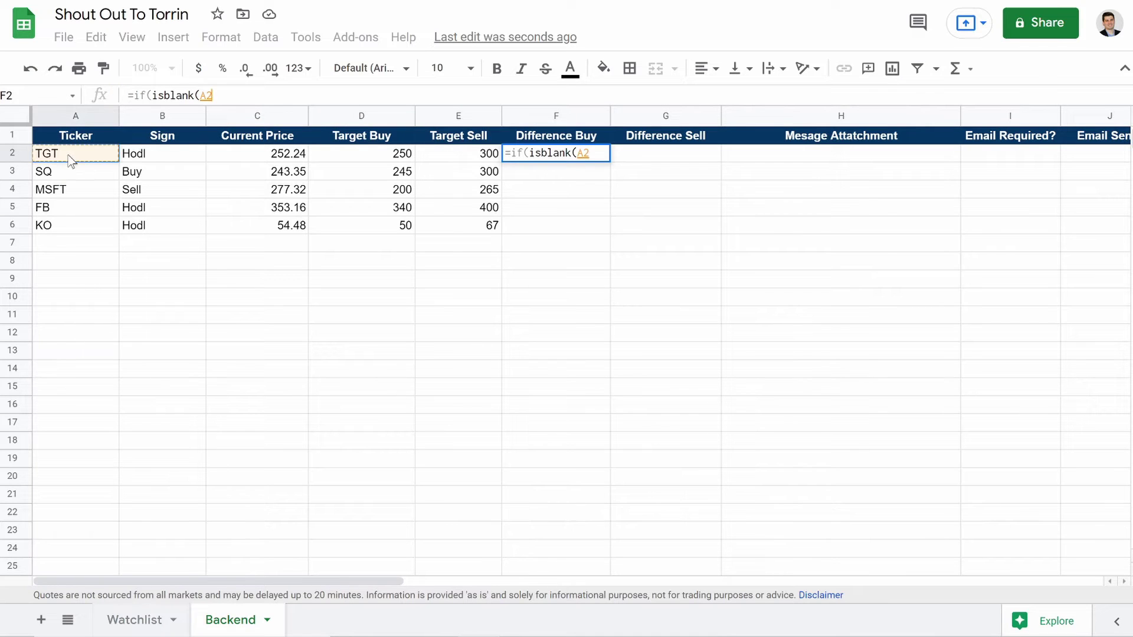
type(")")
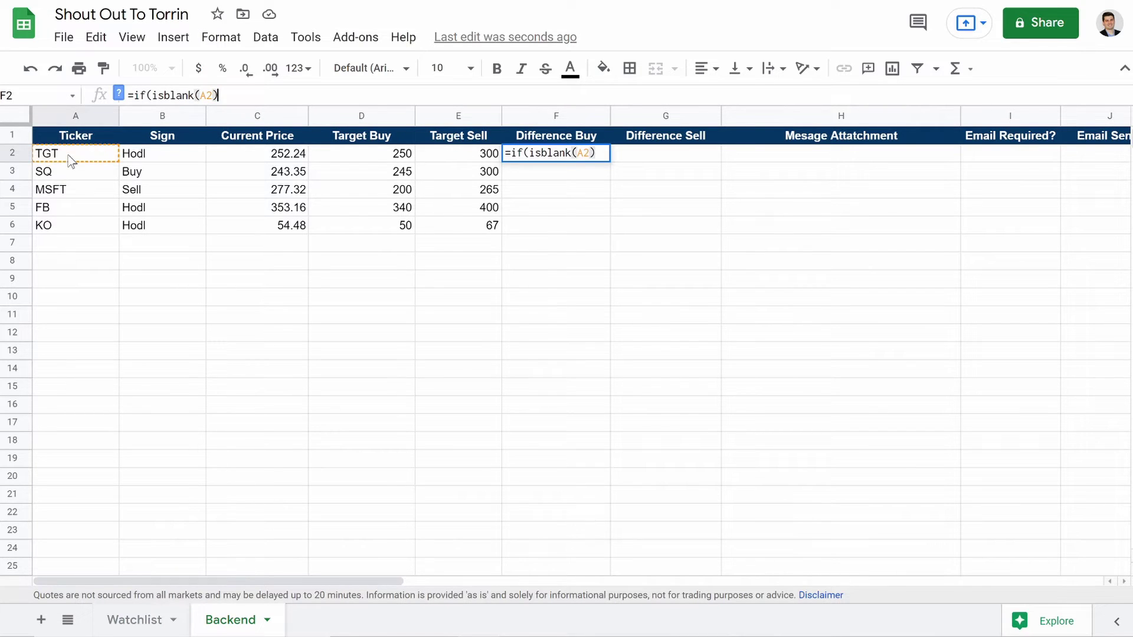
type(",\"\",")
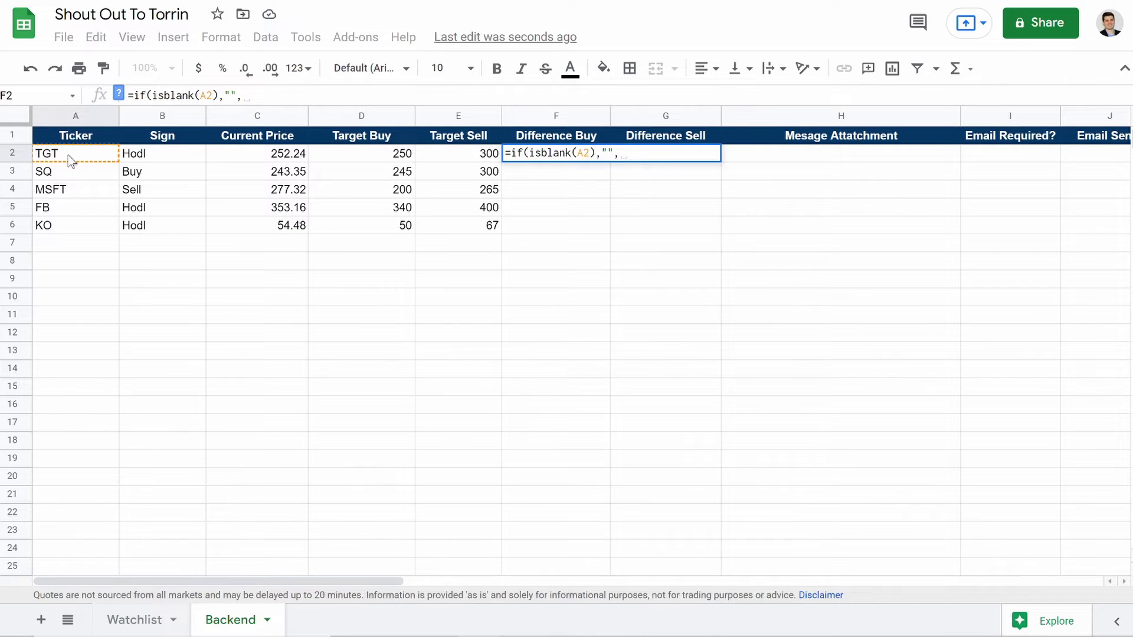
key("BackSpace")
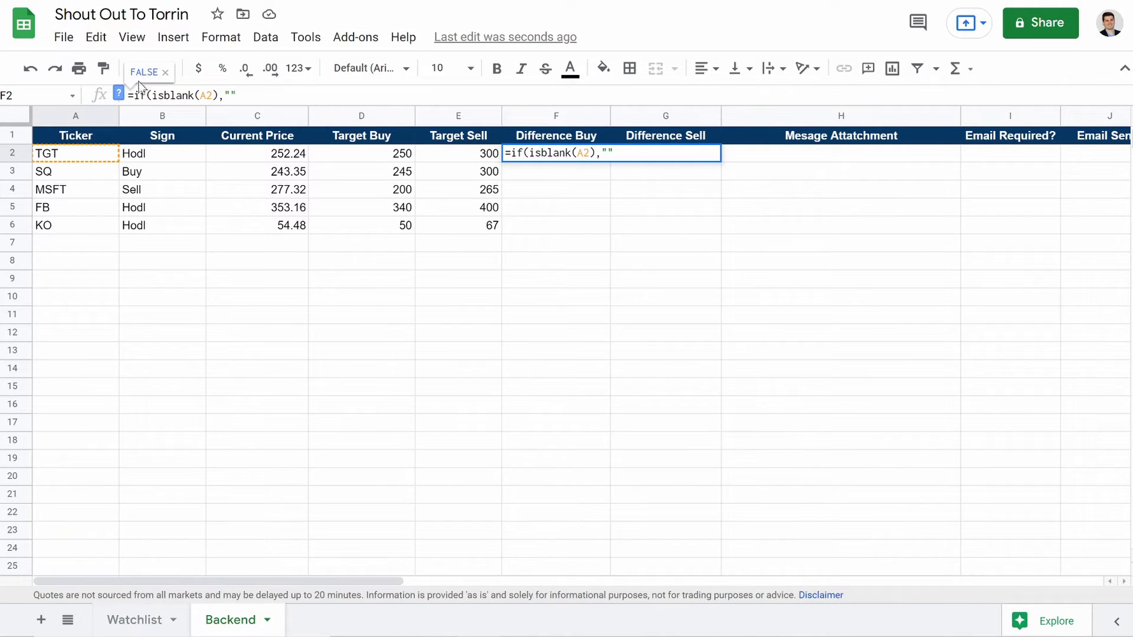
type(",")
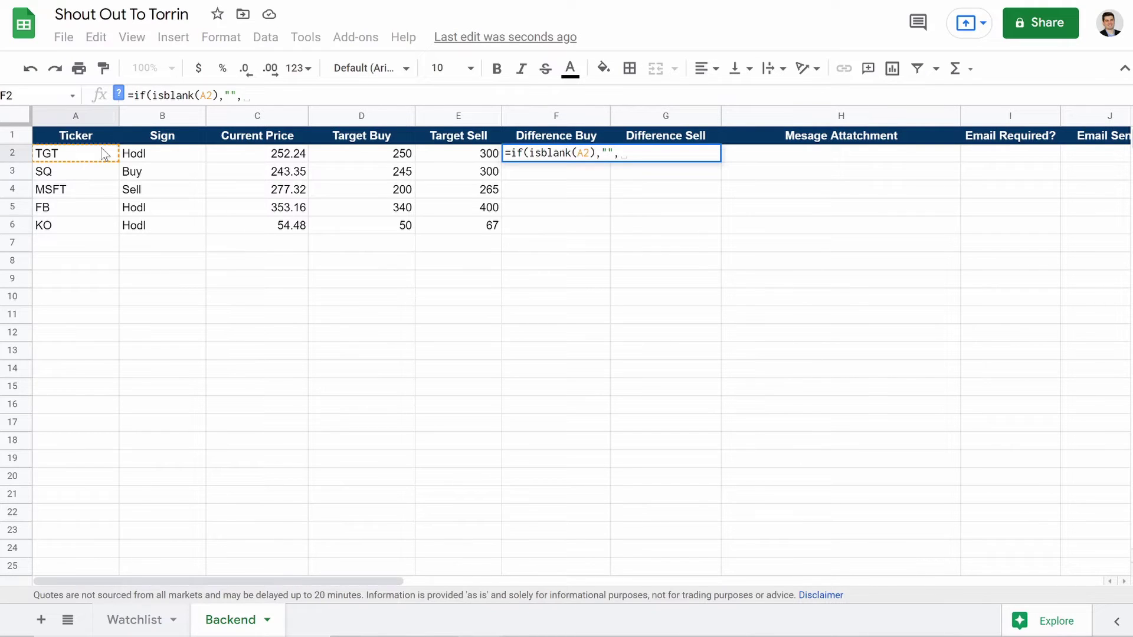
type("if(")
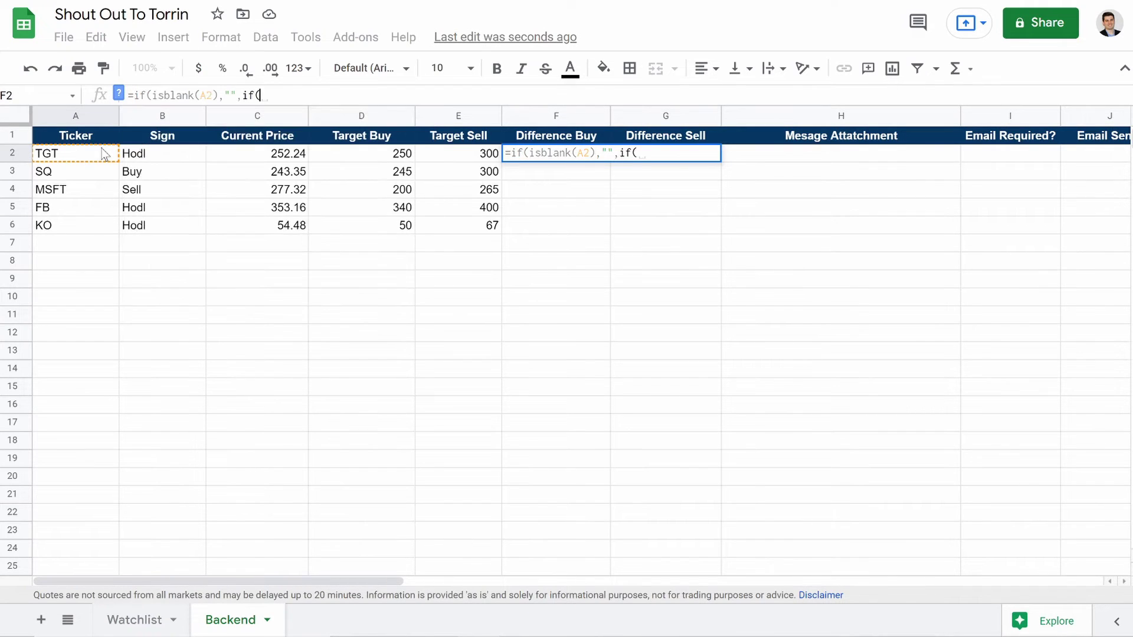
left_click(248, 154)
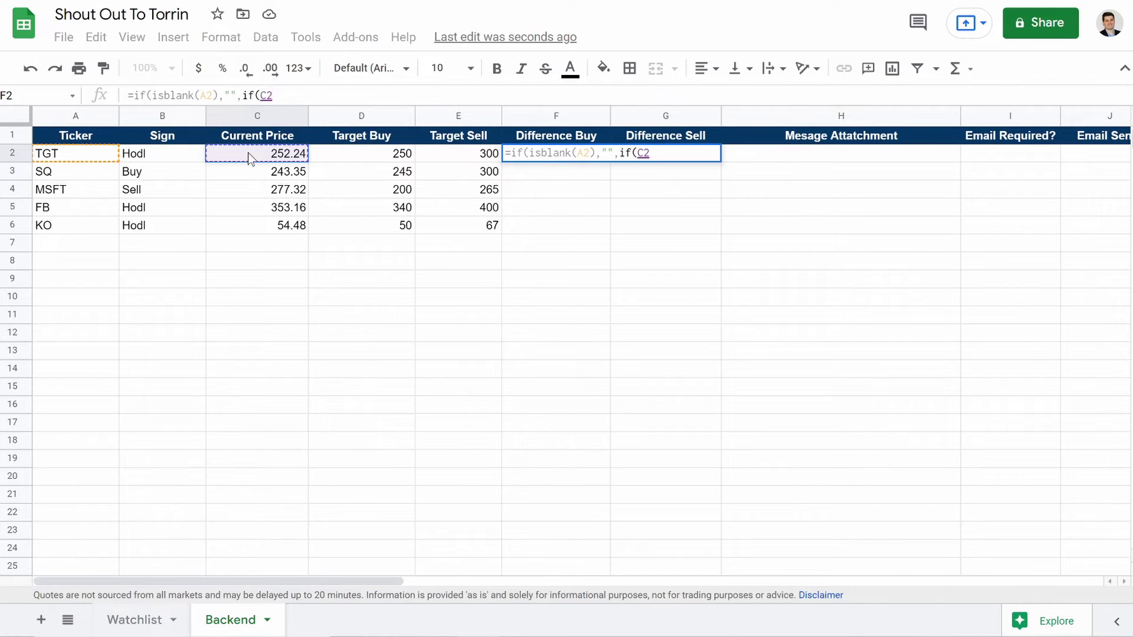
type(">")
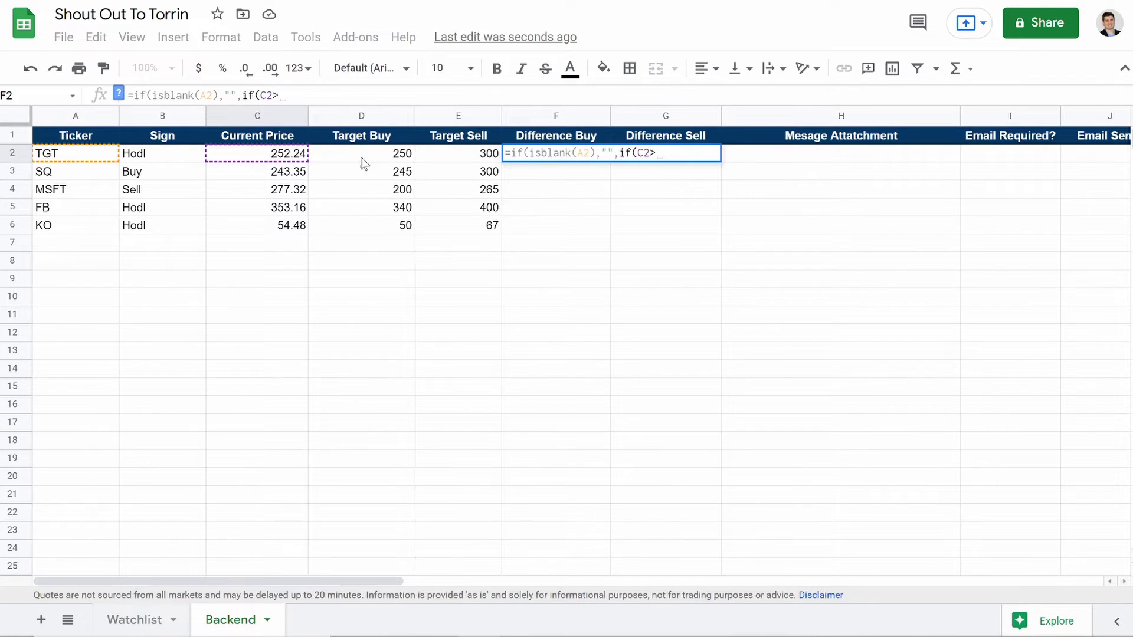
left_click(365, 160)
type(",")
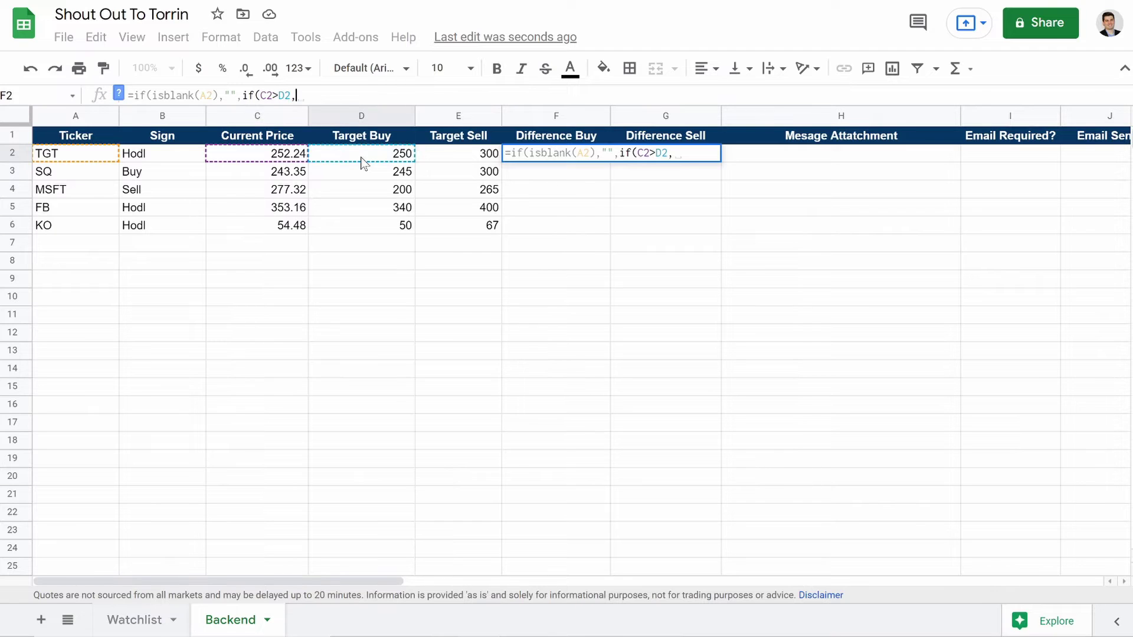
type("\"\"")
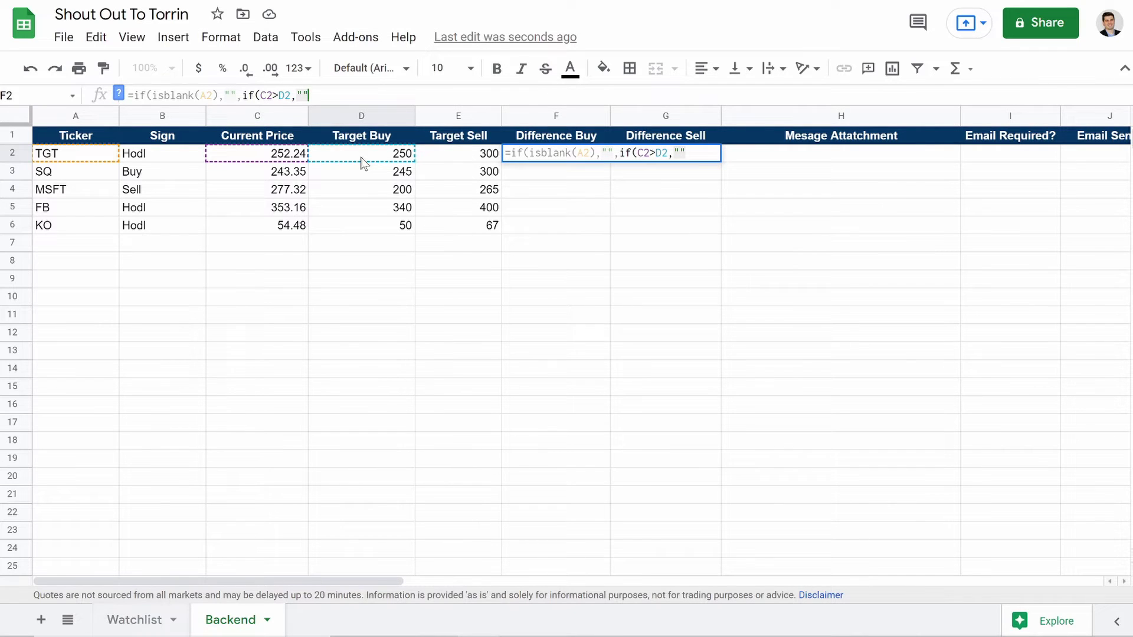
type(",")
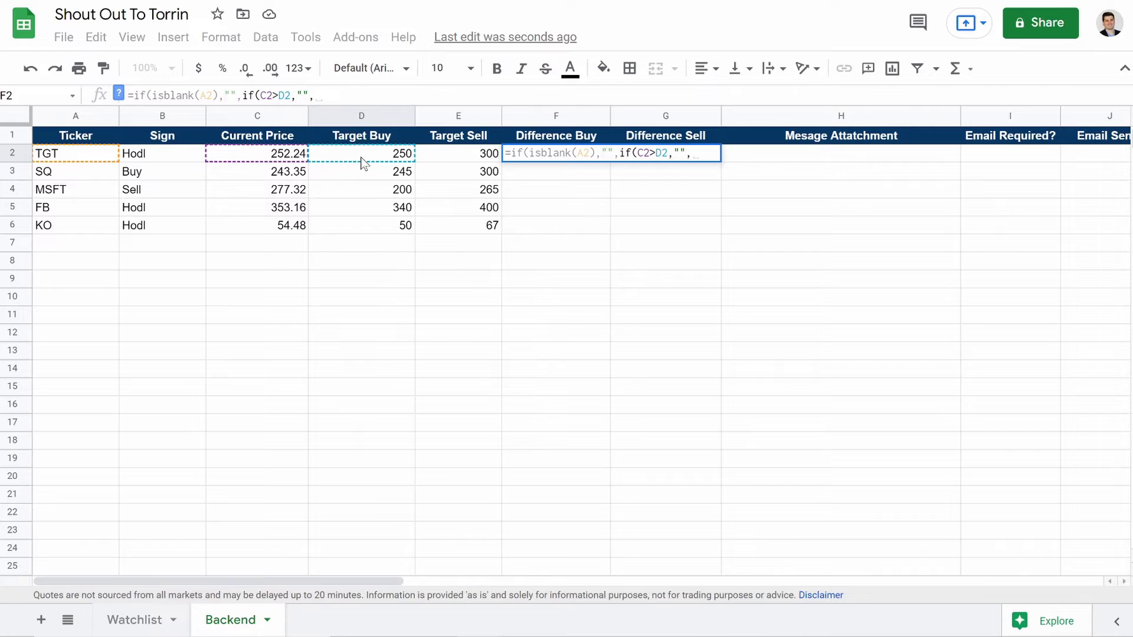
type("if")
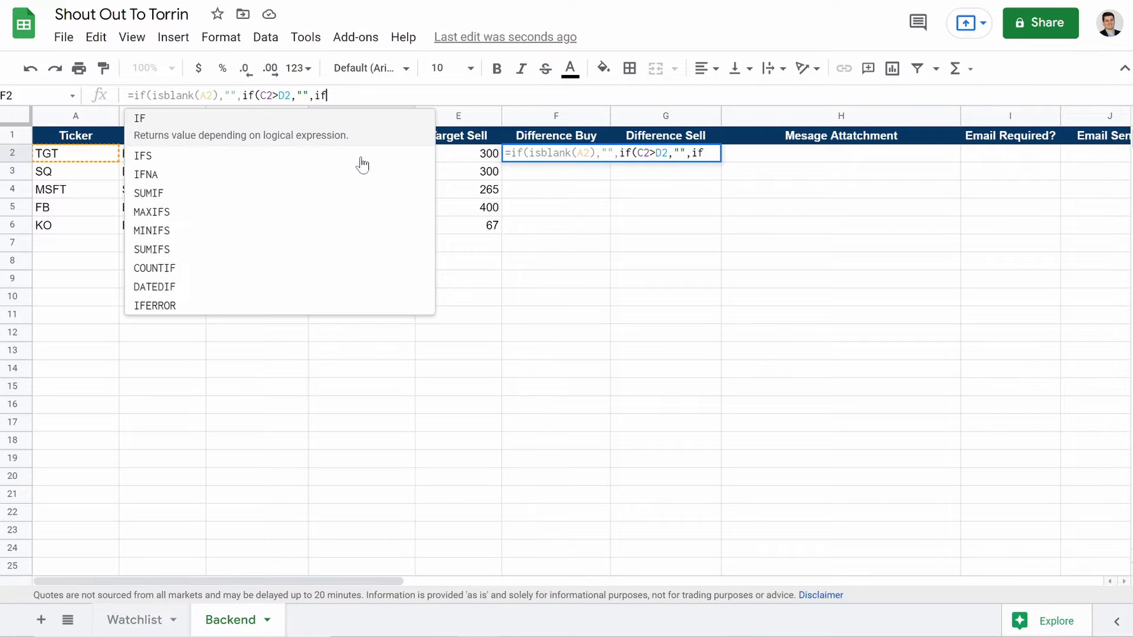
type("(")
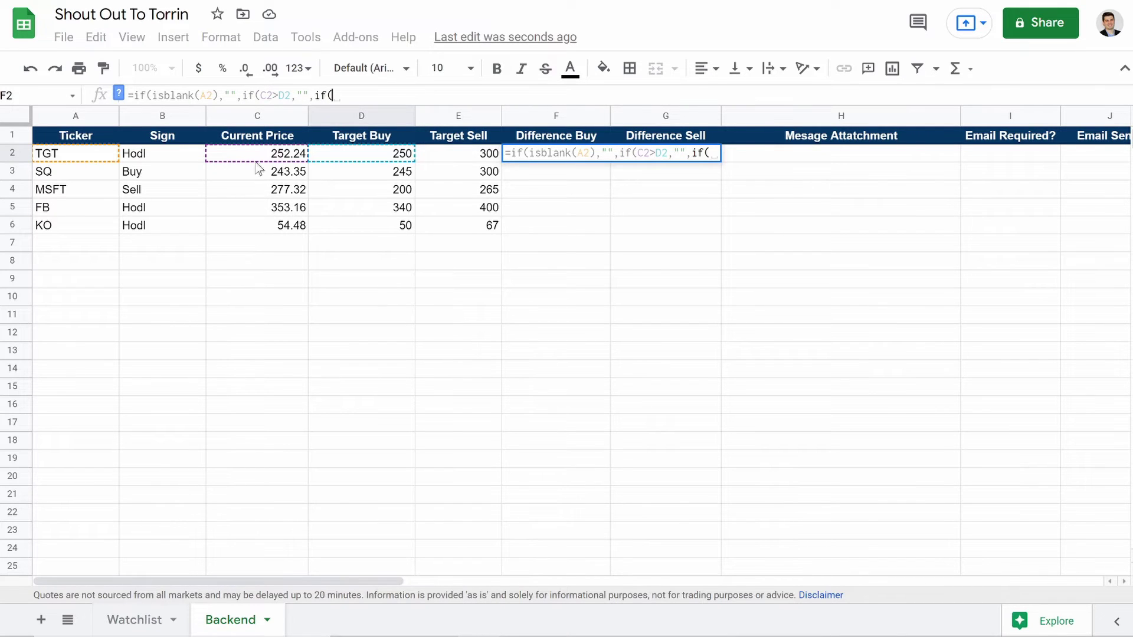
Step: Complete it with if(C2<=D2,D2-C2,"") and close the brackets to enter the nested IF
left_click(271, 155)
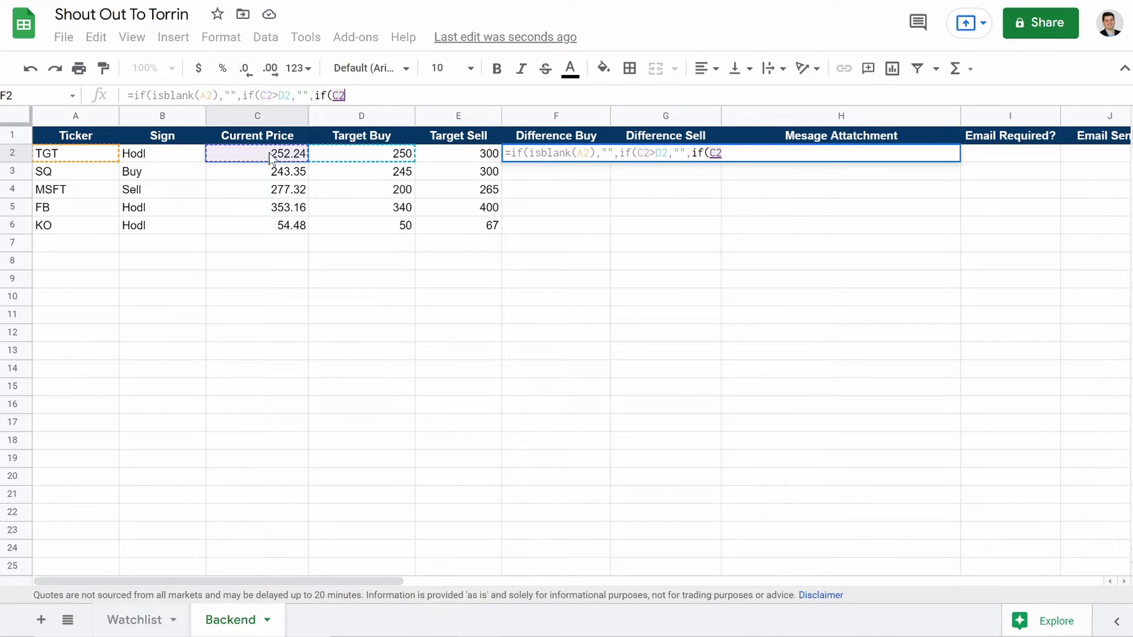
type("<=")
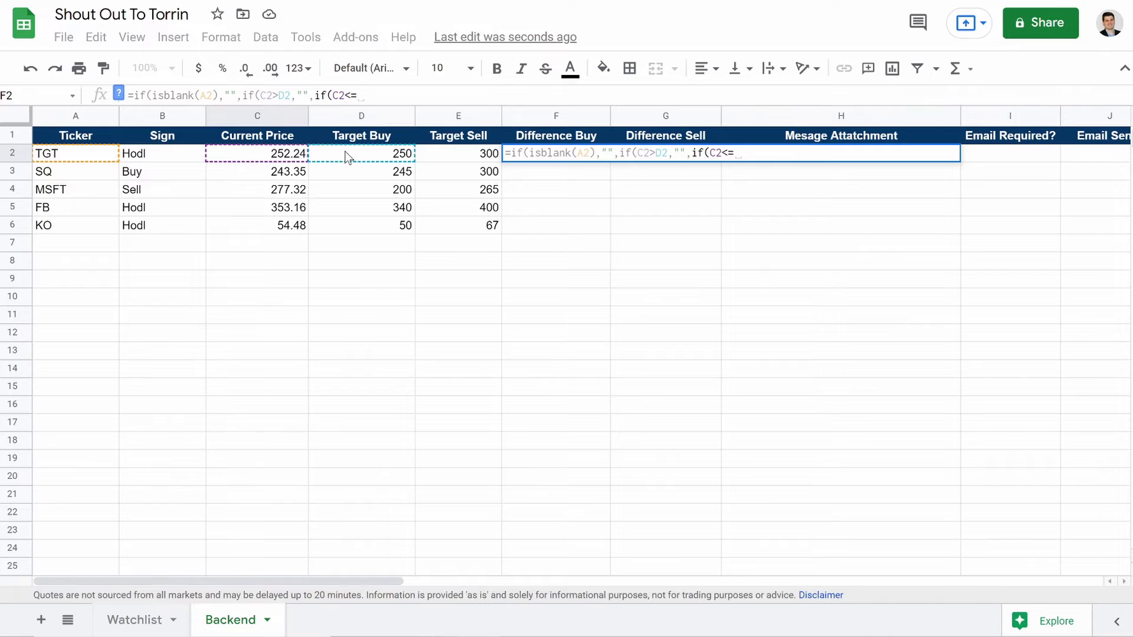
left_click(345, 151)
type(",")
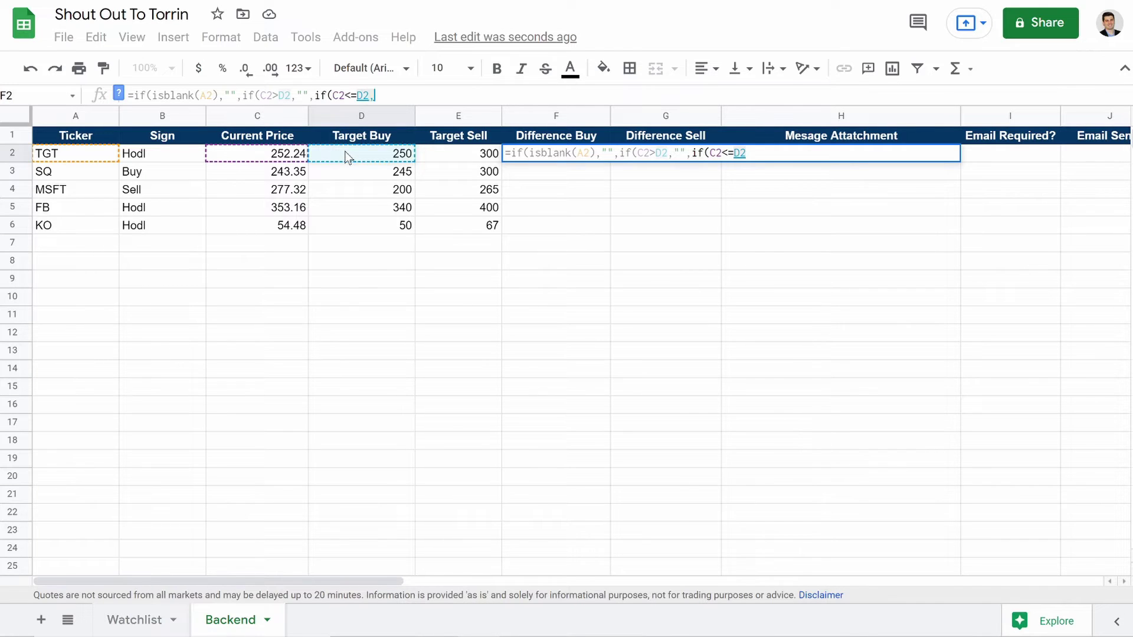
left_click(345, 151)
type("-")
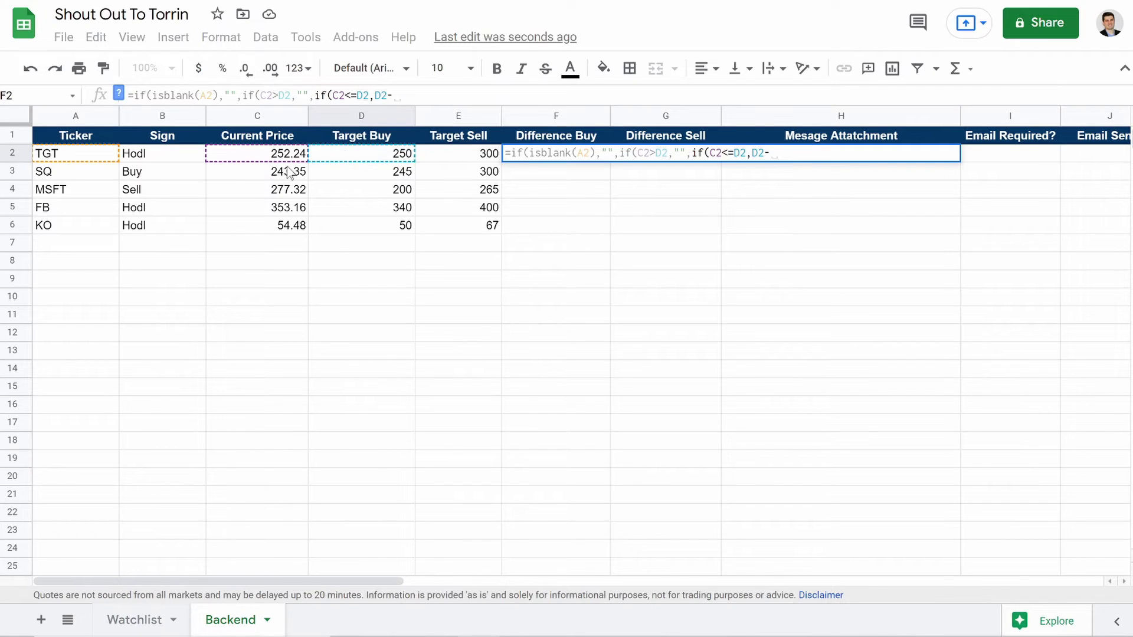
left_click(238, 152)
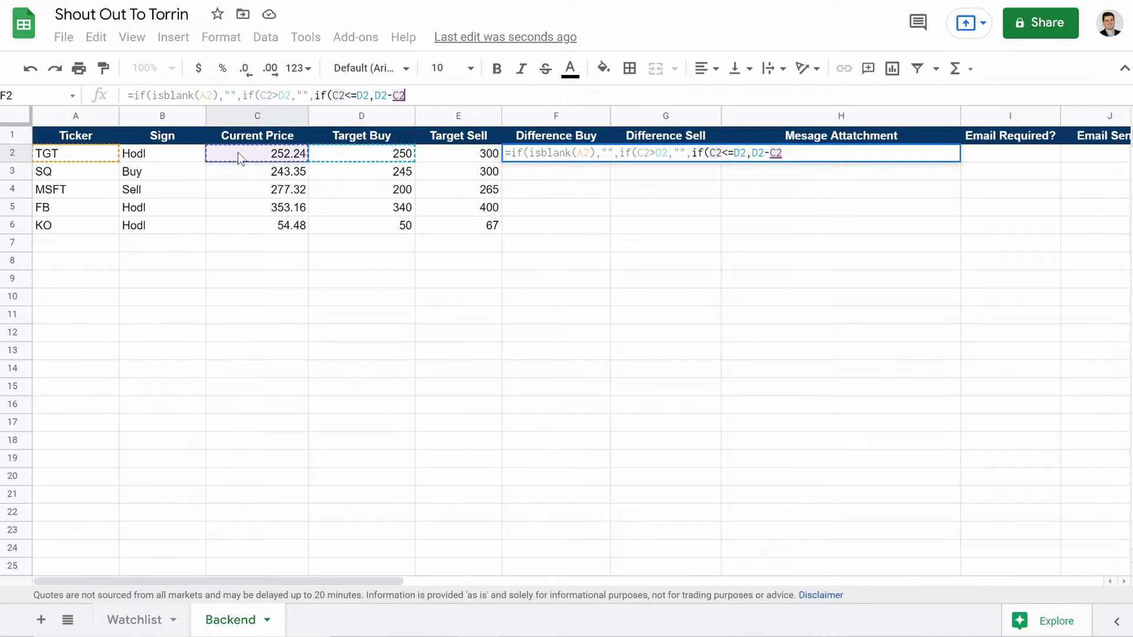
type(",\"\")))")
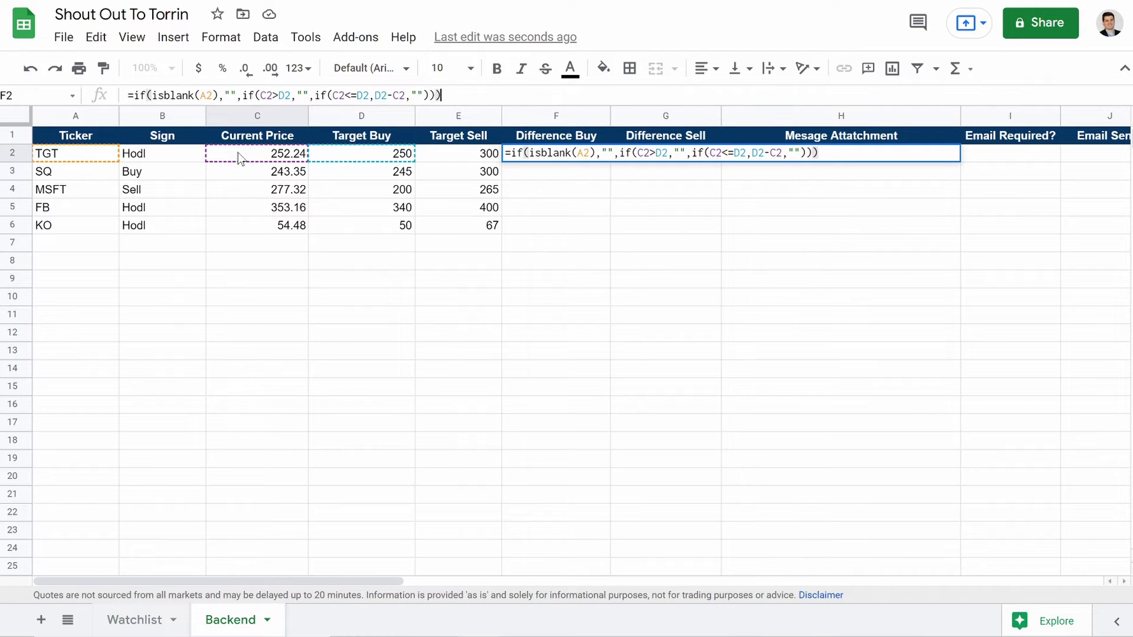
key("Return")
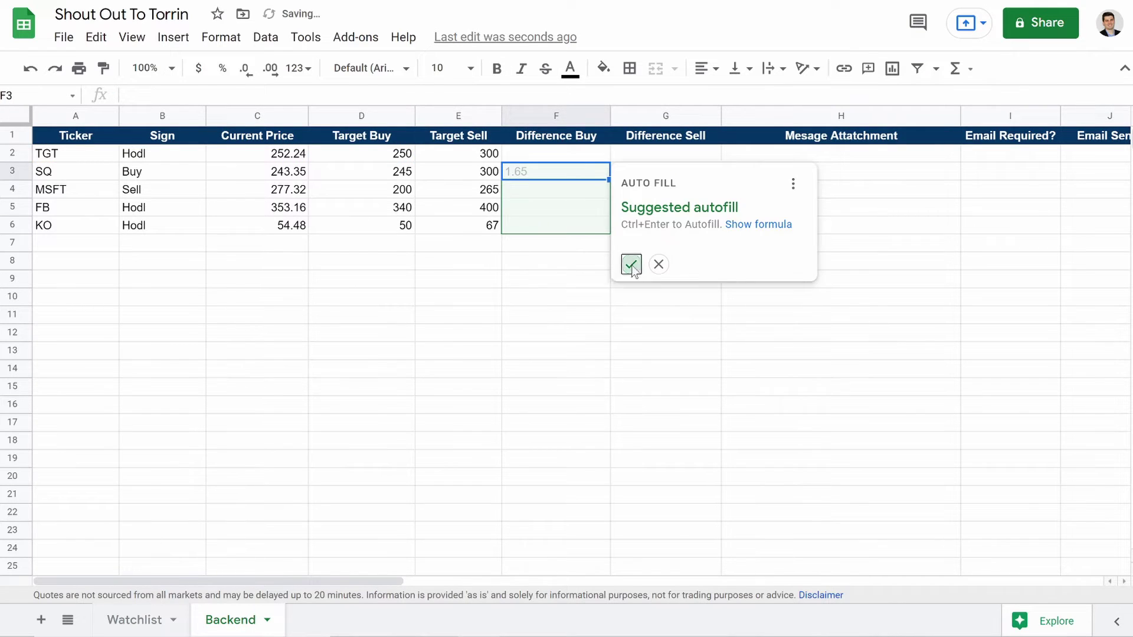
Step: Accept the autofill and extend the formula to F16, checking SQ's 1.65 and F3's references
left_click(631, 264)
left_click(605, 228)
left_click_drag(610, 234, 632, 416)
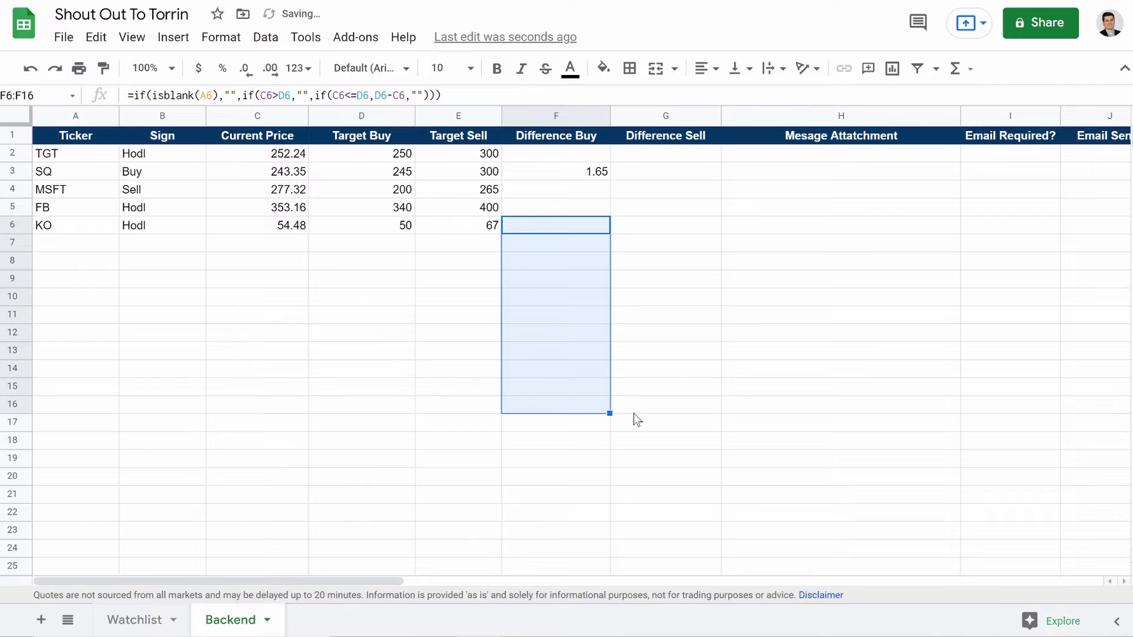
left_click(588, 171)
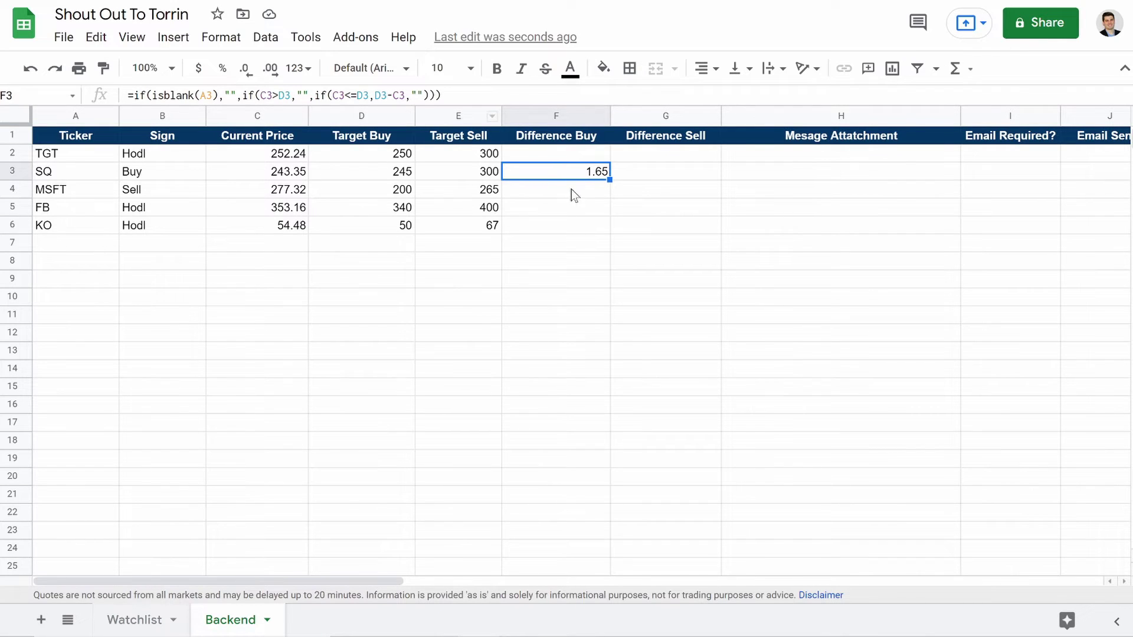
left_click(499, 96)
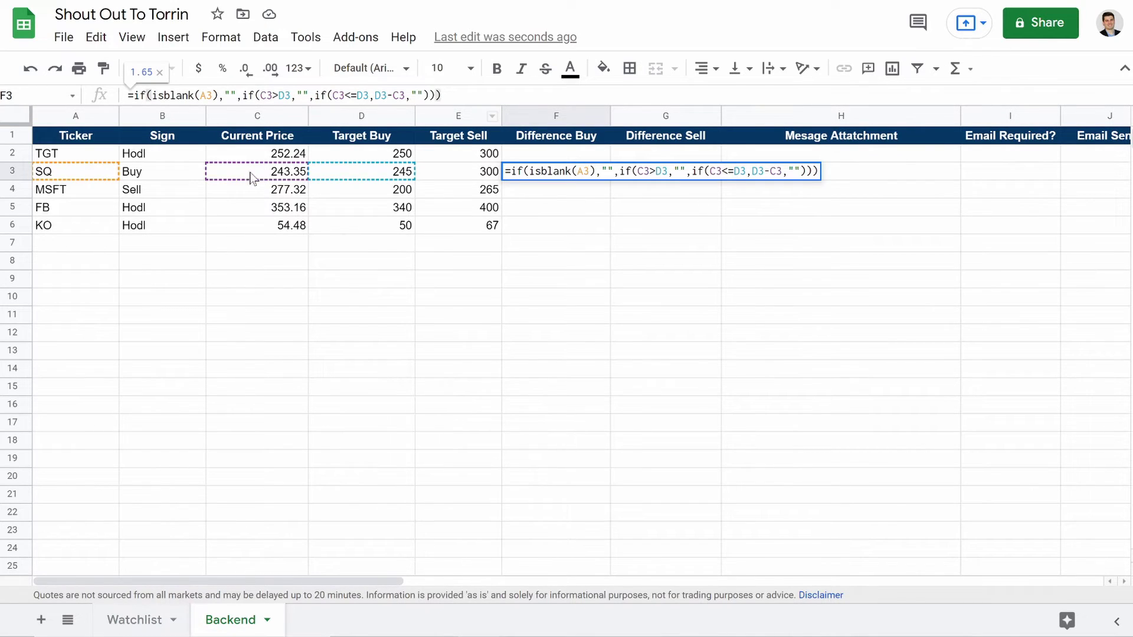
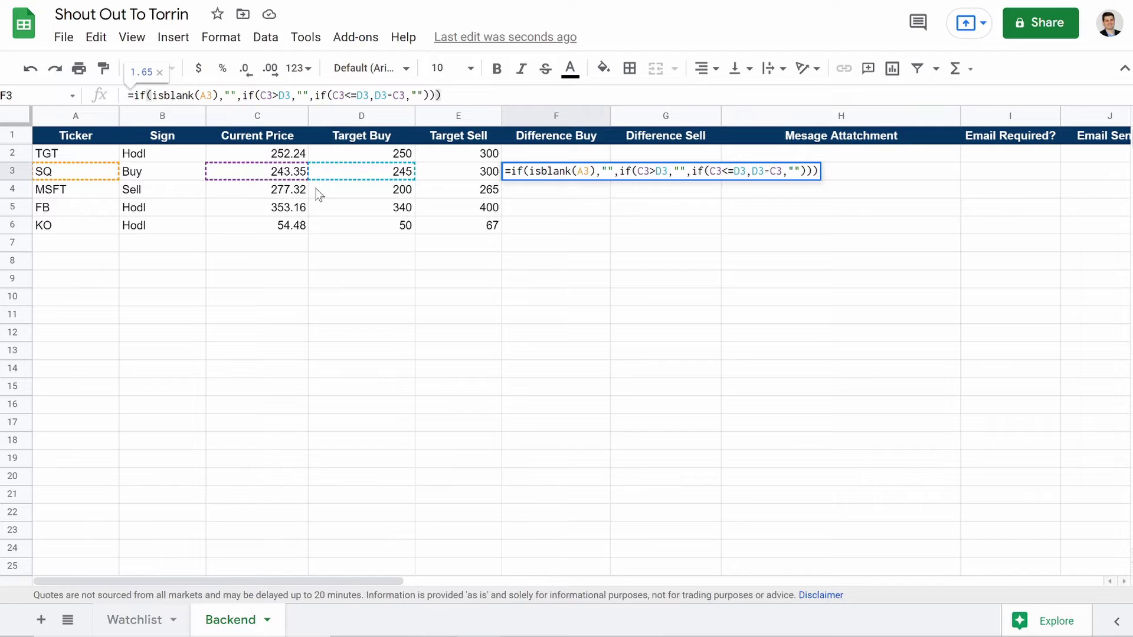
Step: Commit F3's Difference Buy formula and check F2–F6, confirming SQ shows 1.65
key("Return")
left_click(560, 173)
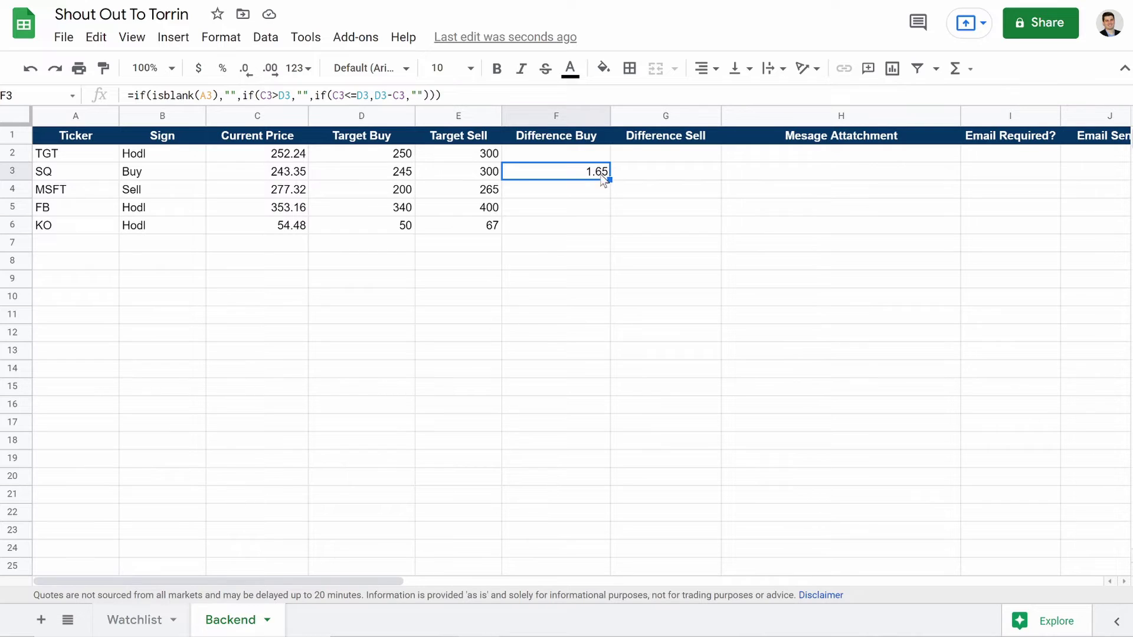
left_click(575, 207)
left_click(545, 195)
left_click(539, 229)
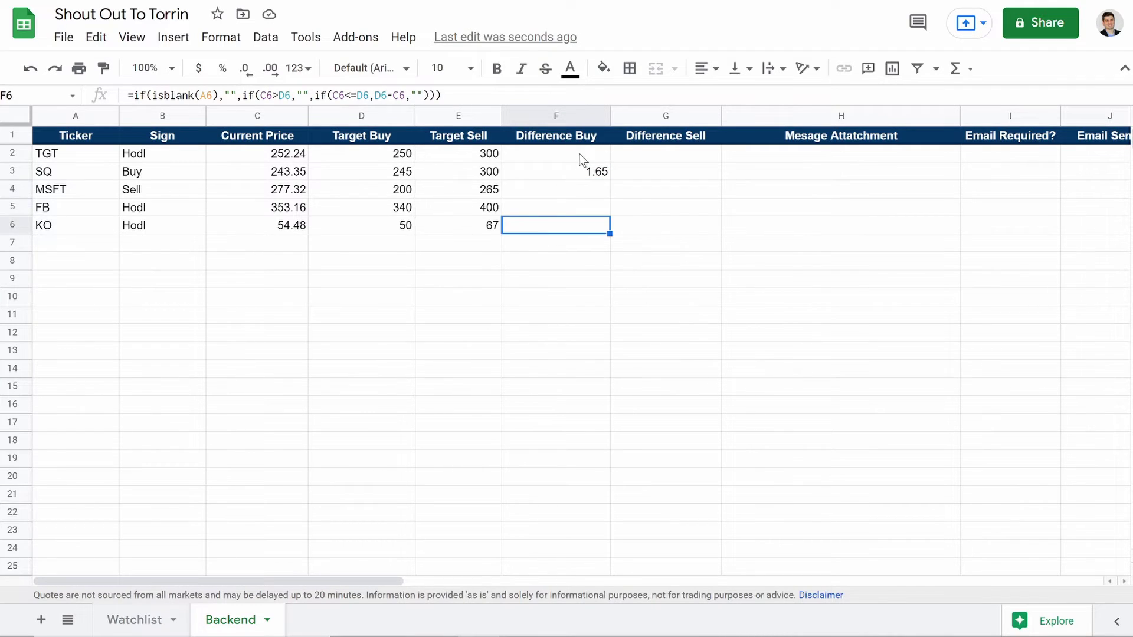
left_click(565, 157)
left_click(544, 196)
left_click(539, 207)
left_click(540, 220)
Step: Copy the opening if(isblank(A2),"",if(C2 part of F2's formula for reuse in G2
left_click(651, 157)
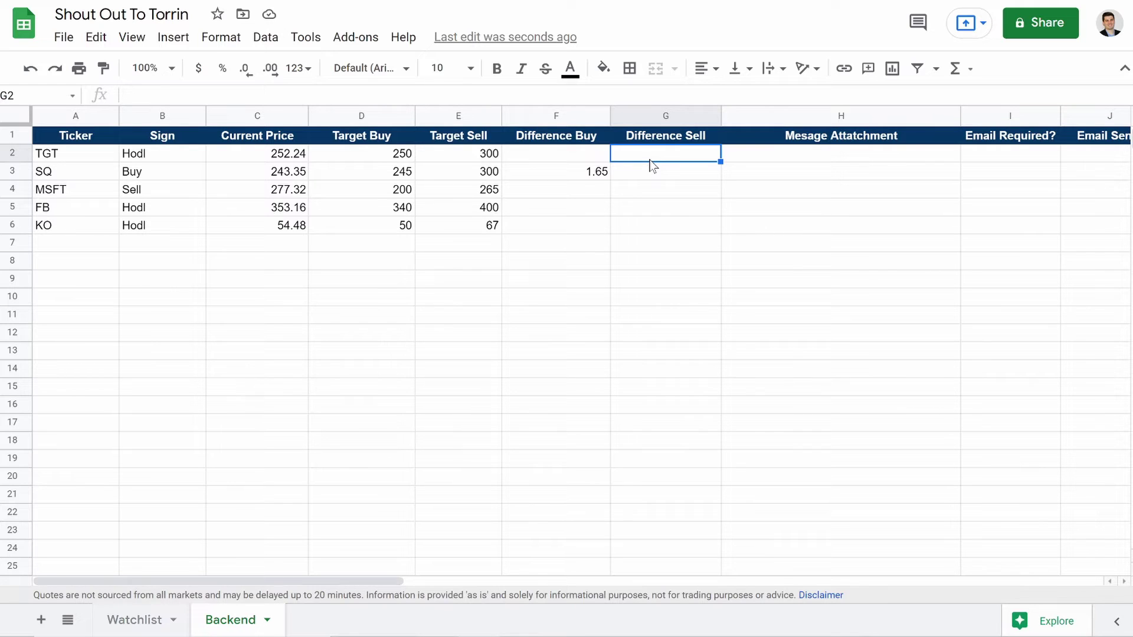
left_click(128, 95)
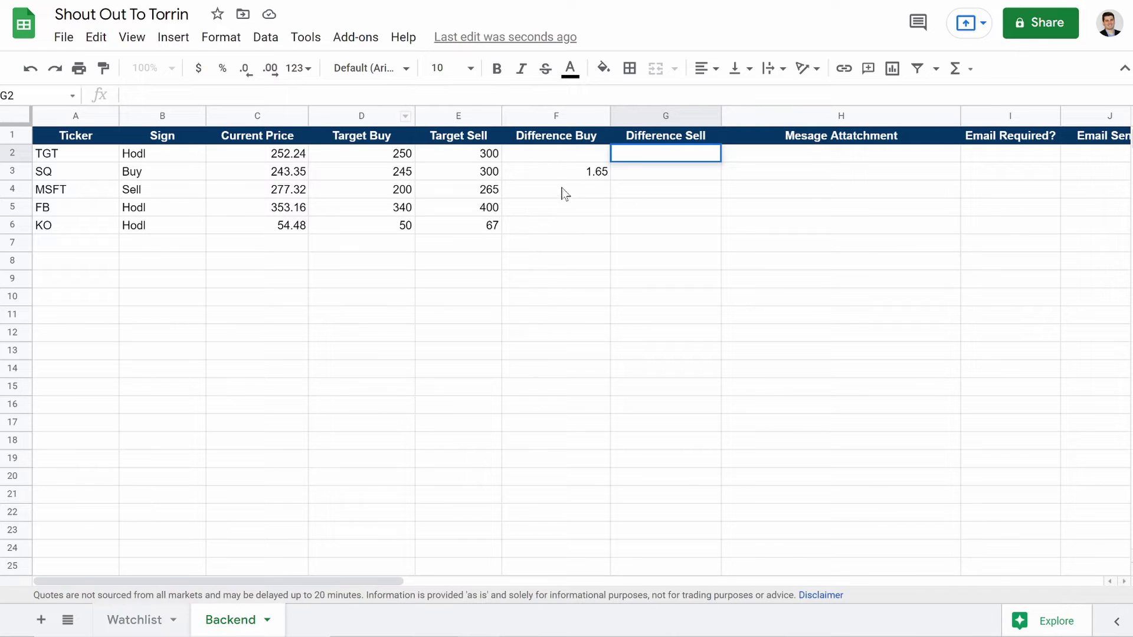
left_click(565, 152)
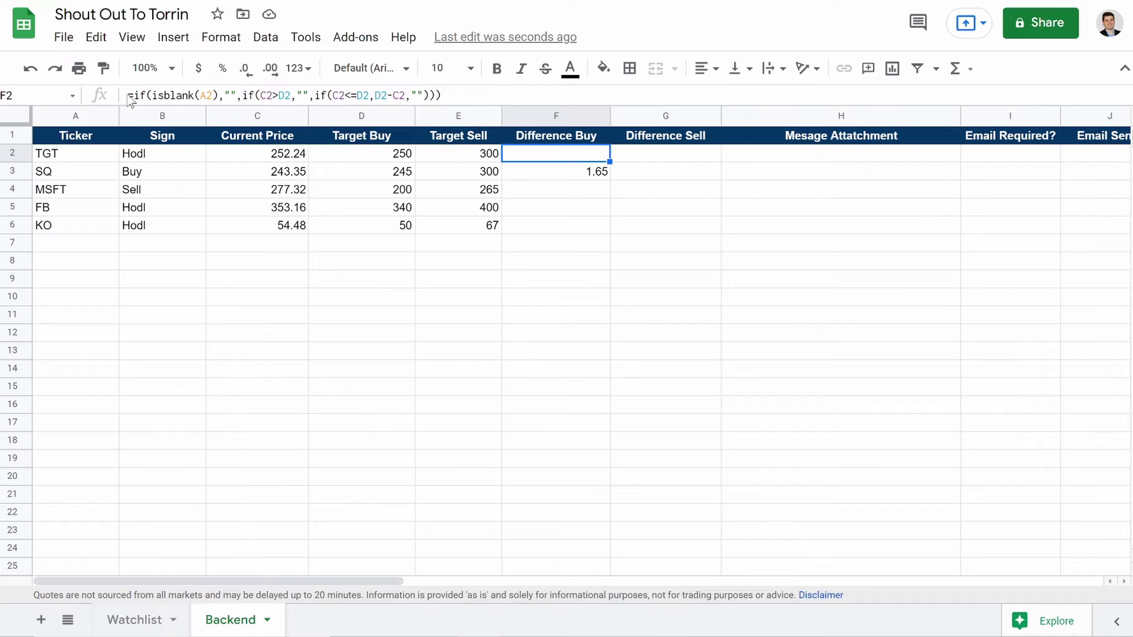
left_click_drag(134, 95, 272, 95)
key("ctrl+c")
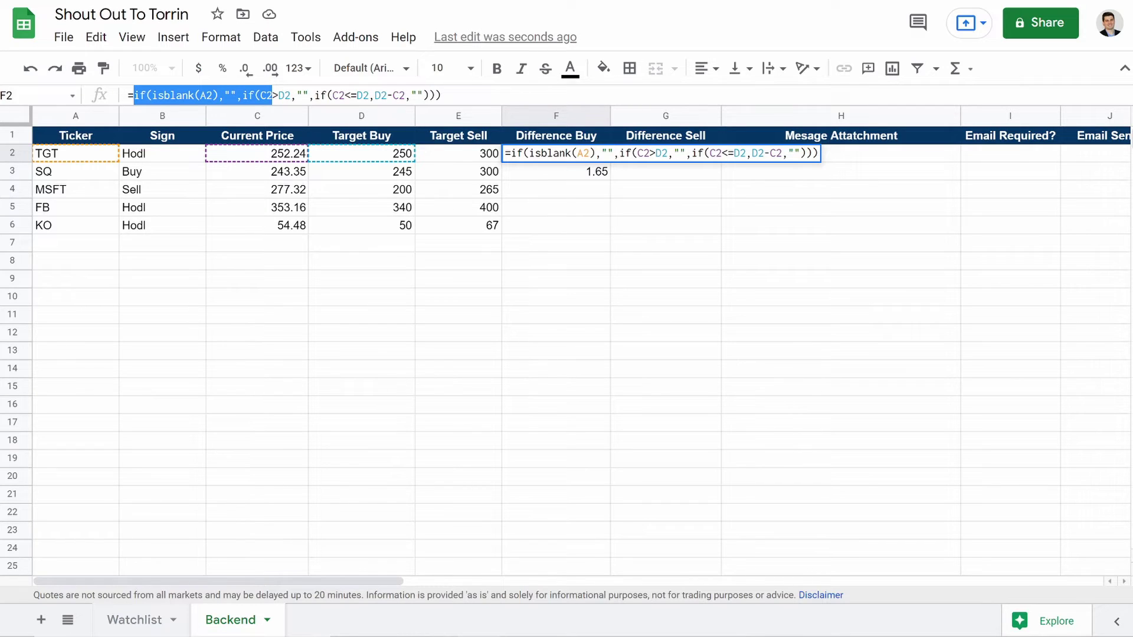
key("Return")
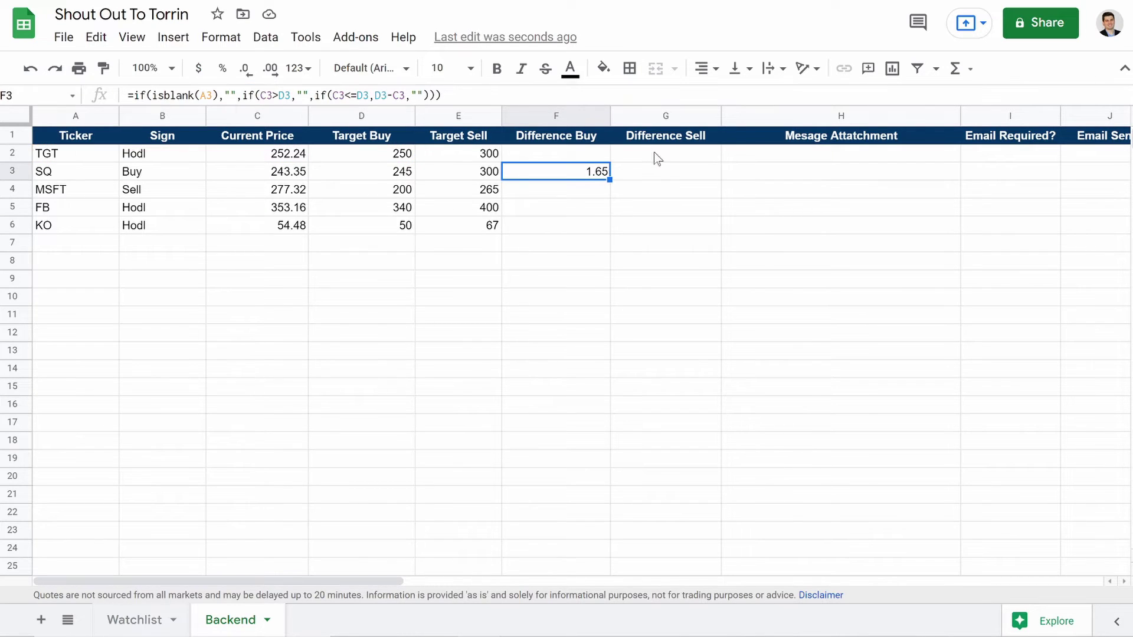
left_click(654, 154)
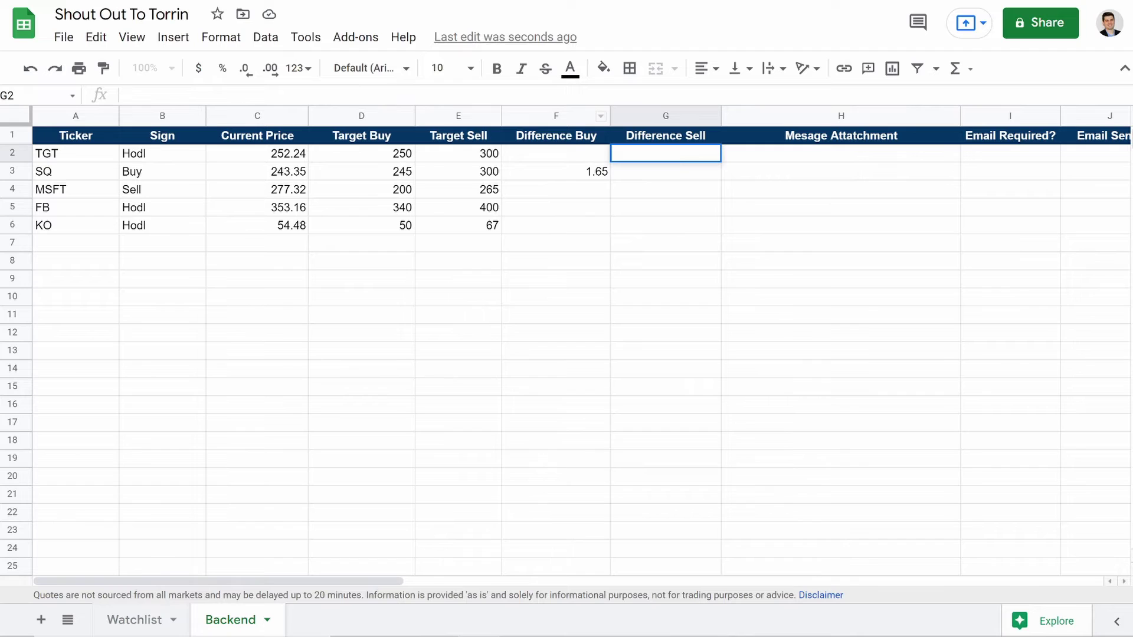
Step: Enter =if(isblank(A2),"",if(C2<E2,"",if(C2>=E2,C2-E2,""))) in G2 as the Difference Sell formula
key("ctrl+v")
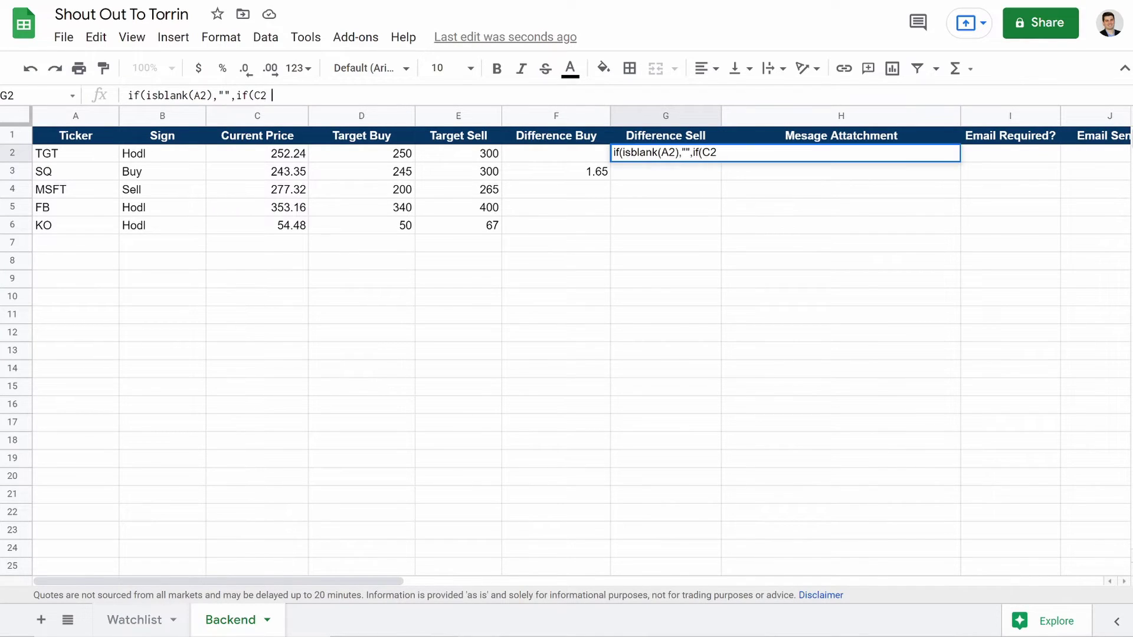
key("BackSpace")
key("BackSpace")
key("BackSpace")
key("BackSpace")
key("BackSpace")
key("BackSpace")
key("BackSpace")
key("BackSpace")
key("BackSpace")
key("BackSpace")
key("BackSpace")
key("BackSpace")
key("BackSpace")
key("BackSpace")
key("BackSpace")
key("BackSpace")
key("BackSpace")
key("BackSpace")
key("BackSpace")
key("BackSpace")
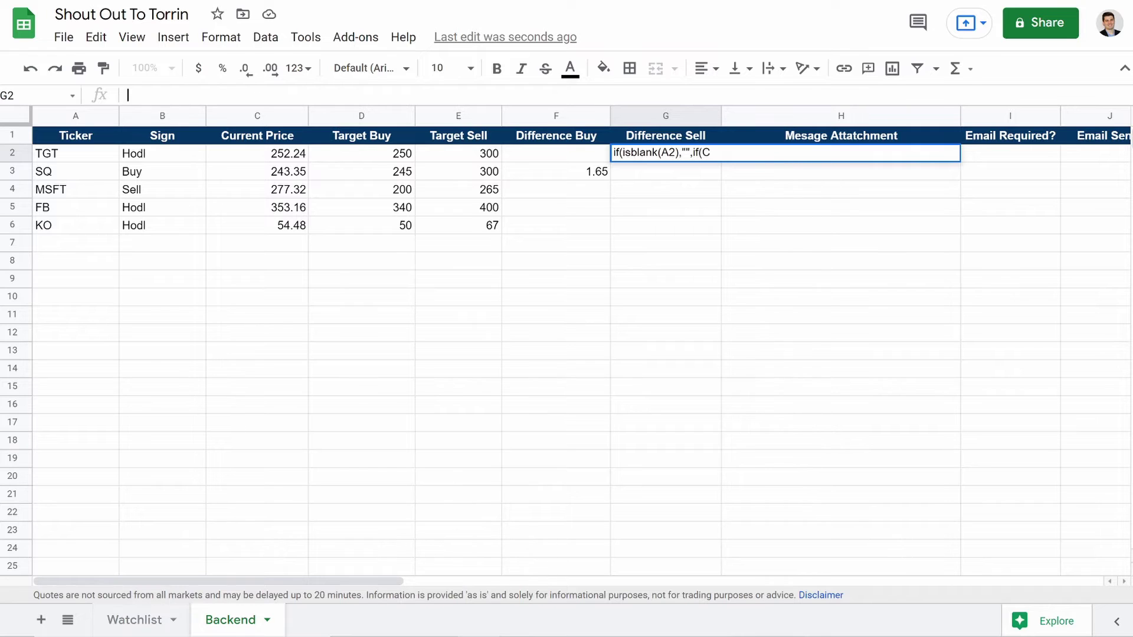
left_click(691, 242)
left_click(635, 155)
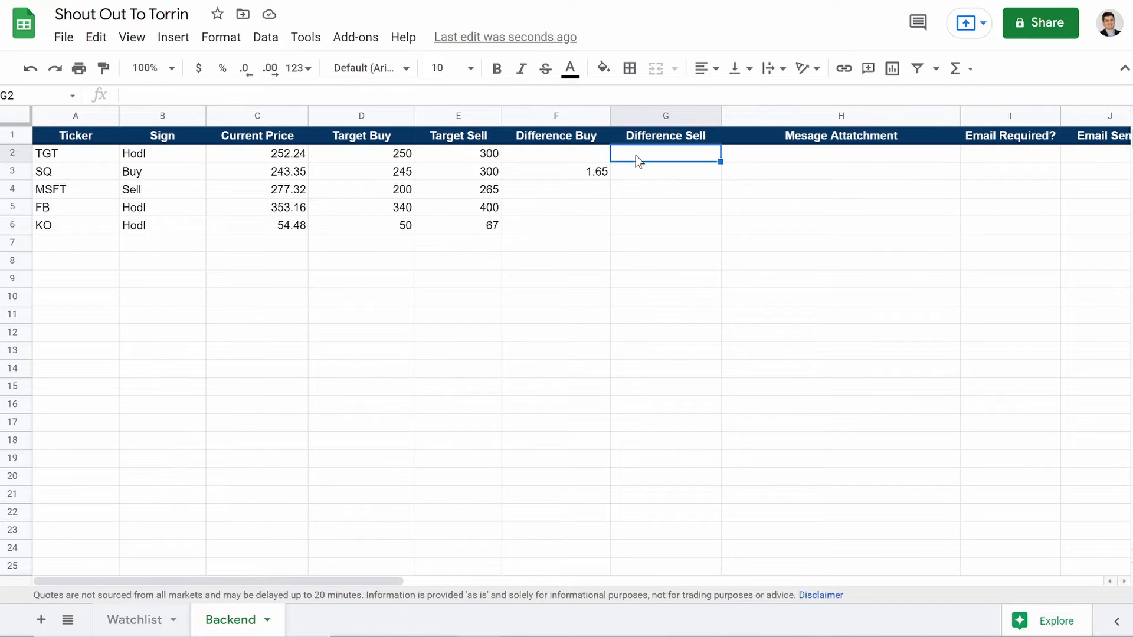
key("ctrl+v")
left_click(323, 97)
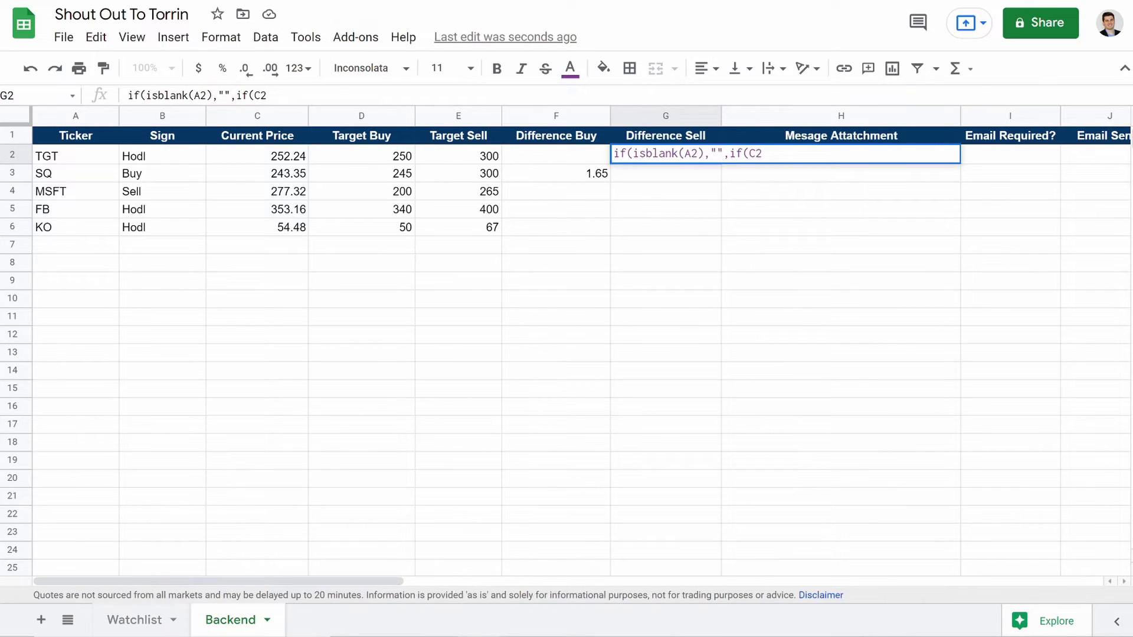
type("=")
key("End")
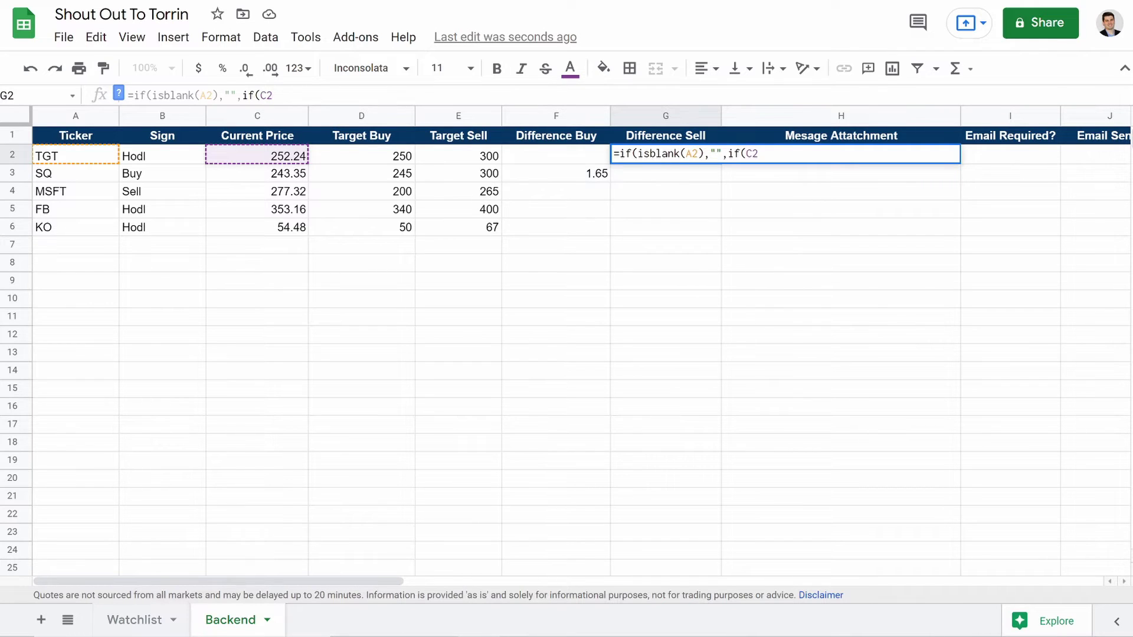
type("<")
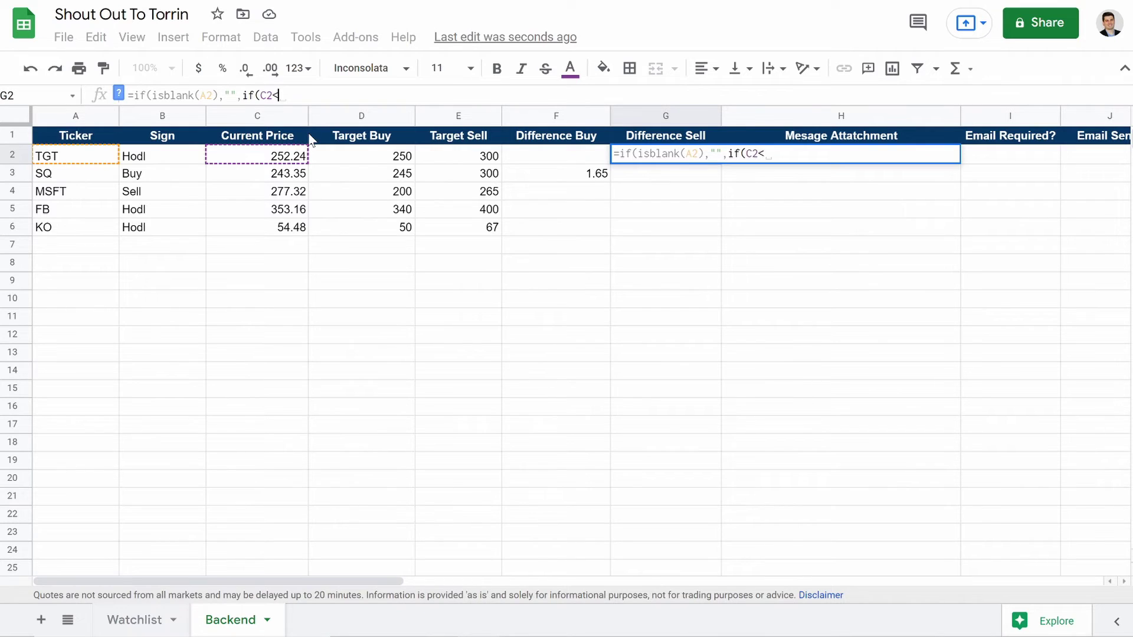
type("E2")
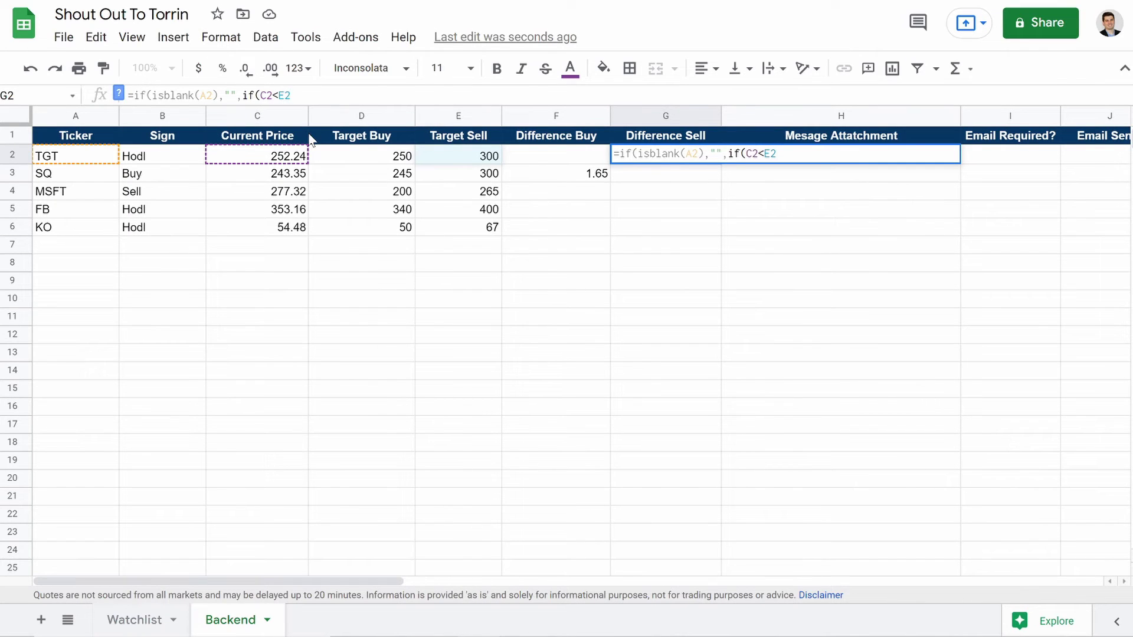
type(",\"\"")
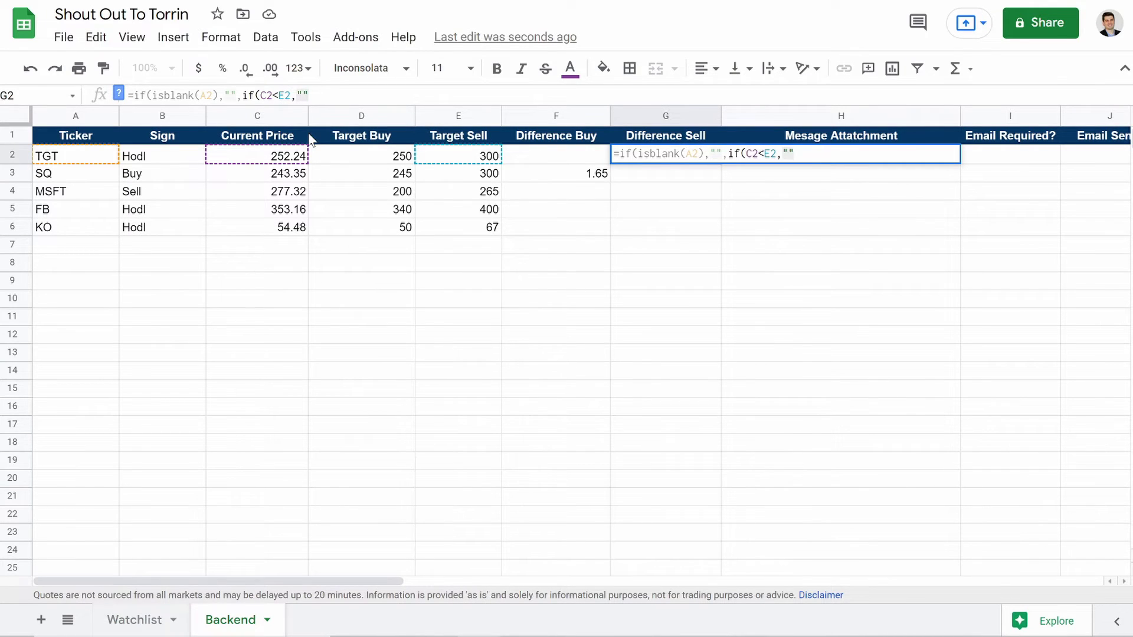
type(",if")
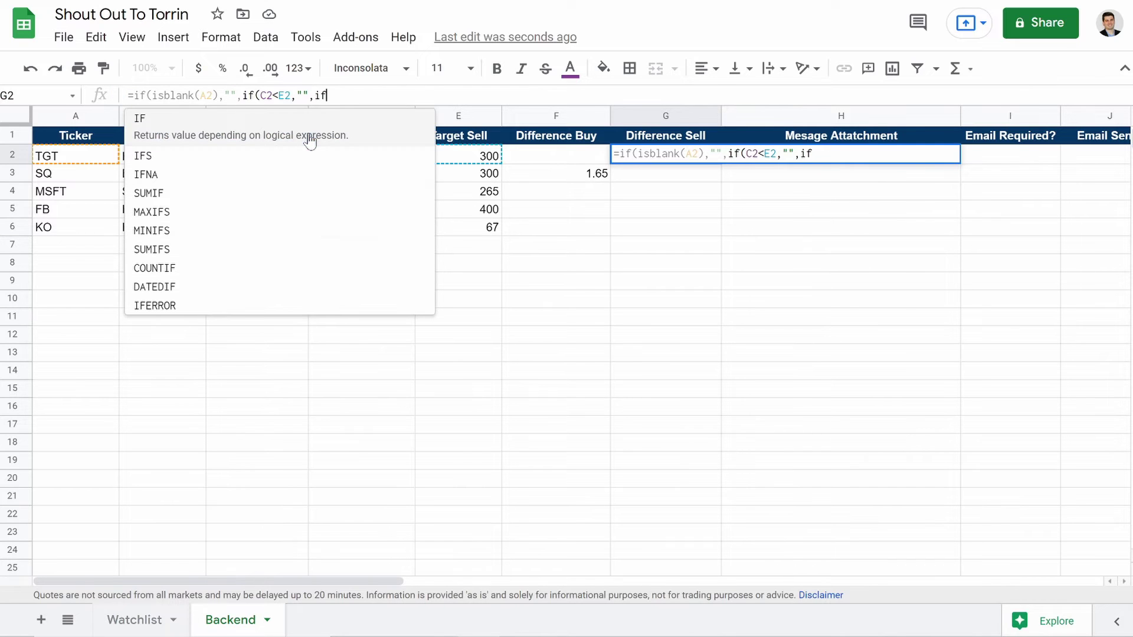
type("(C2")
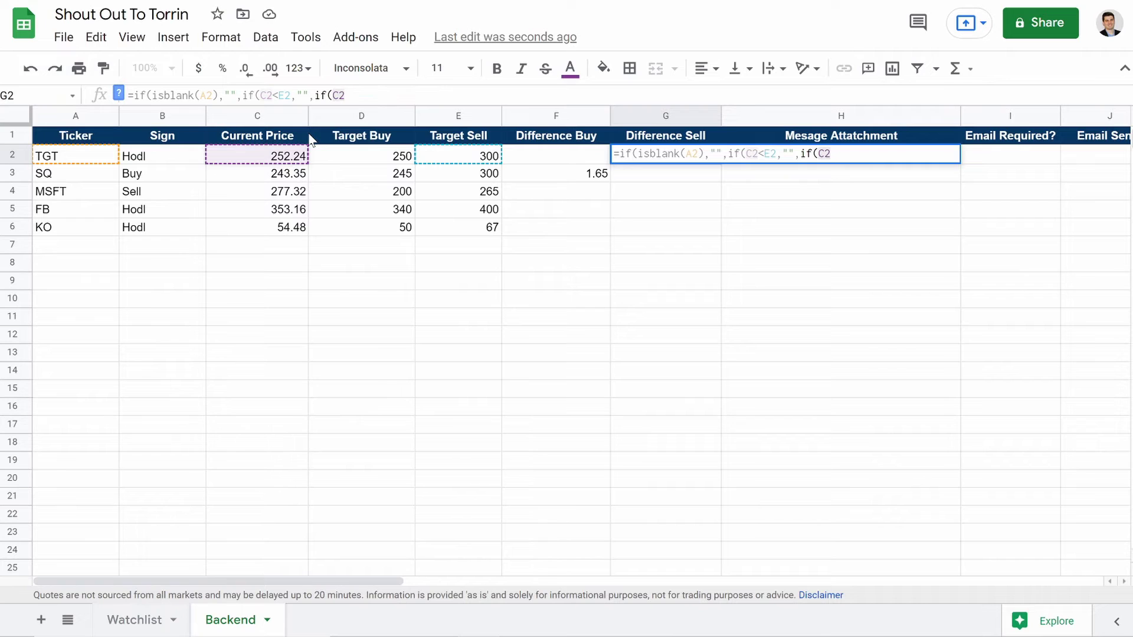
type(">")
type("=")
type("=")
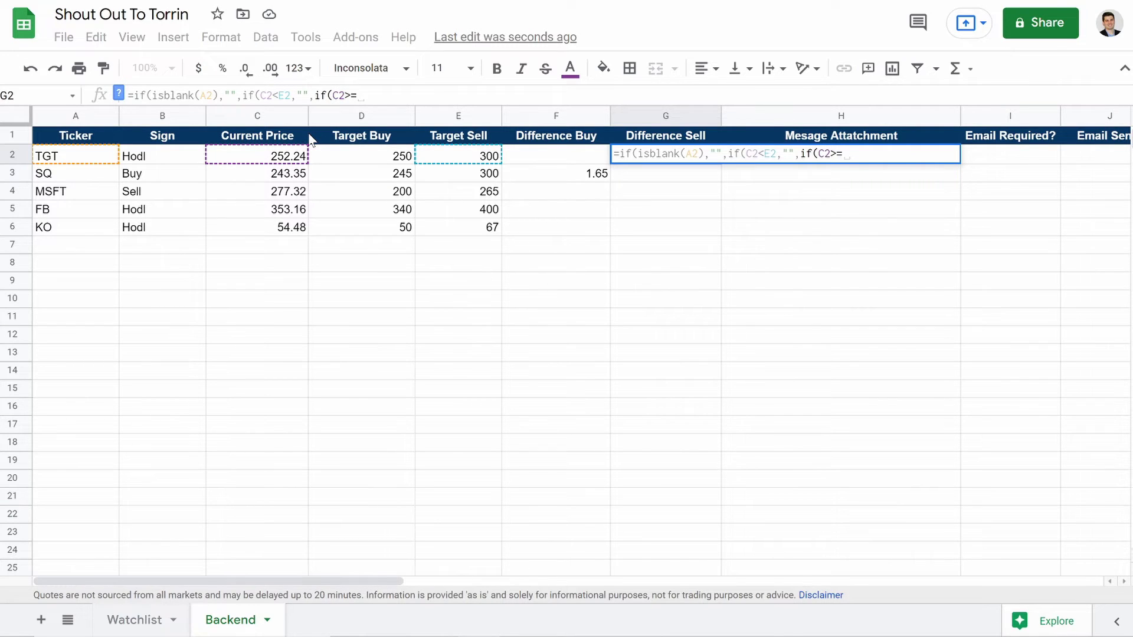
type("E2,")
type("C2")
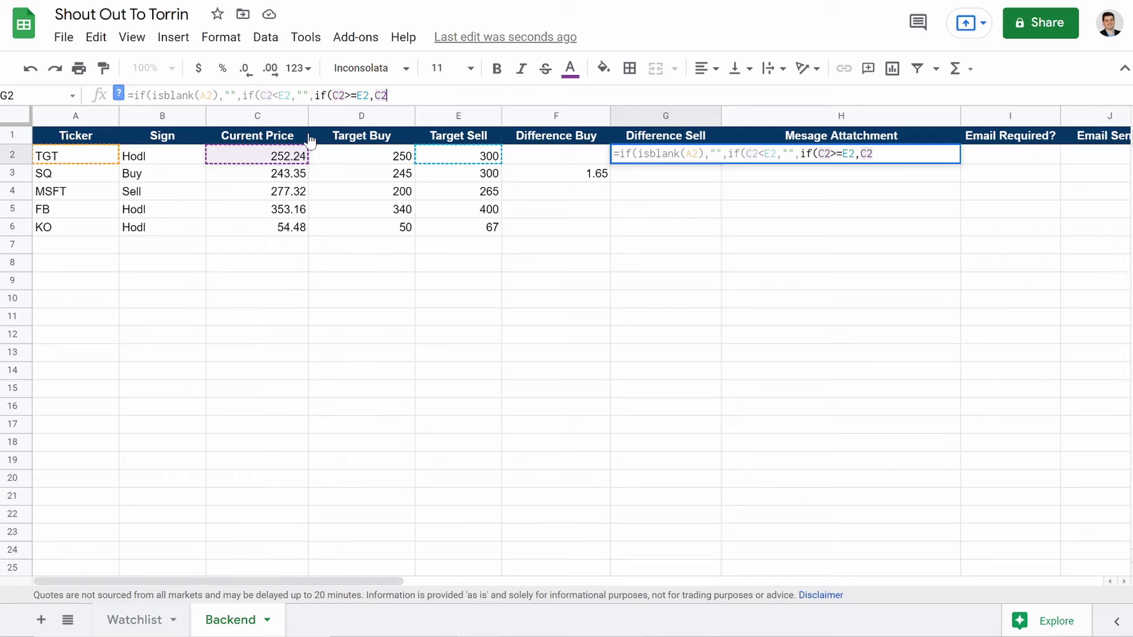
type("-E")
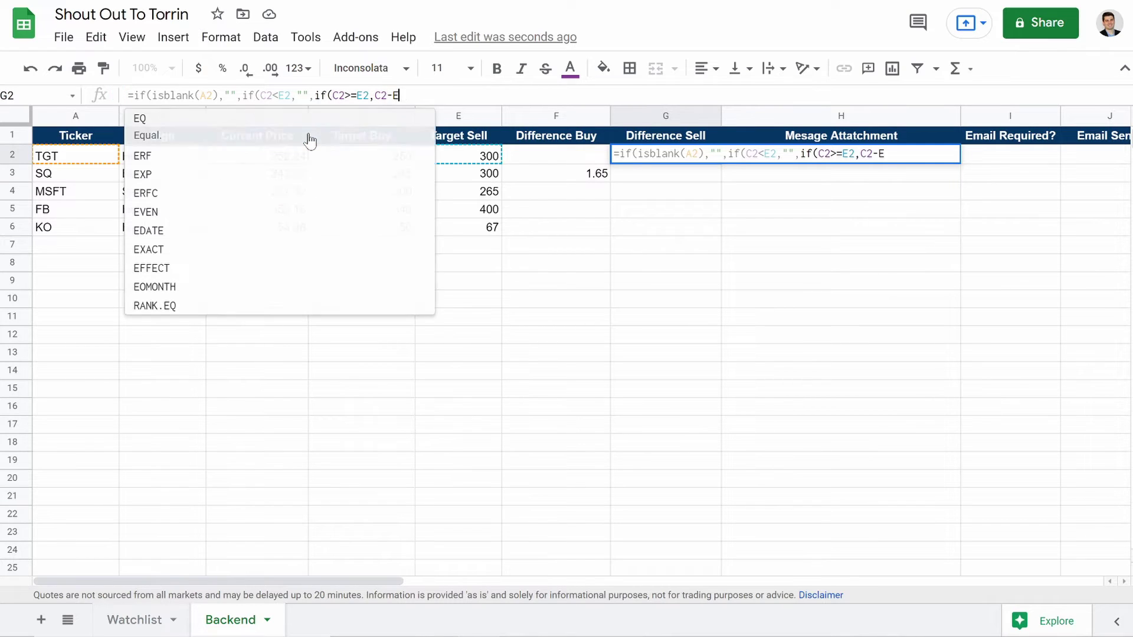
type("2,\"\"))")
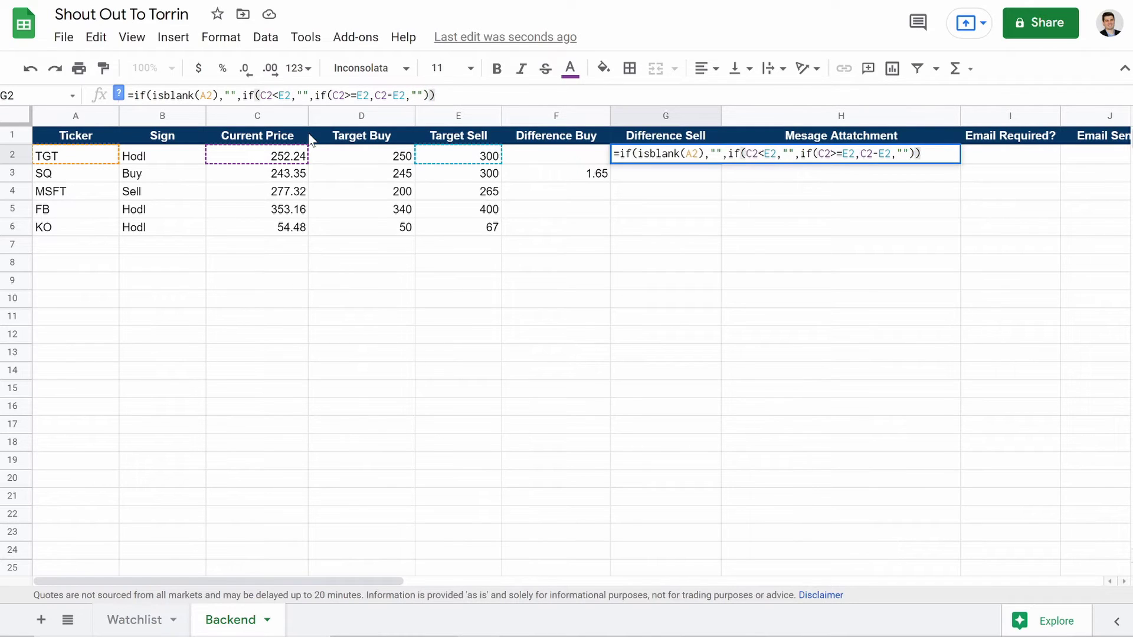
key("Return")
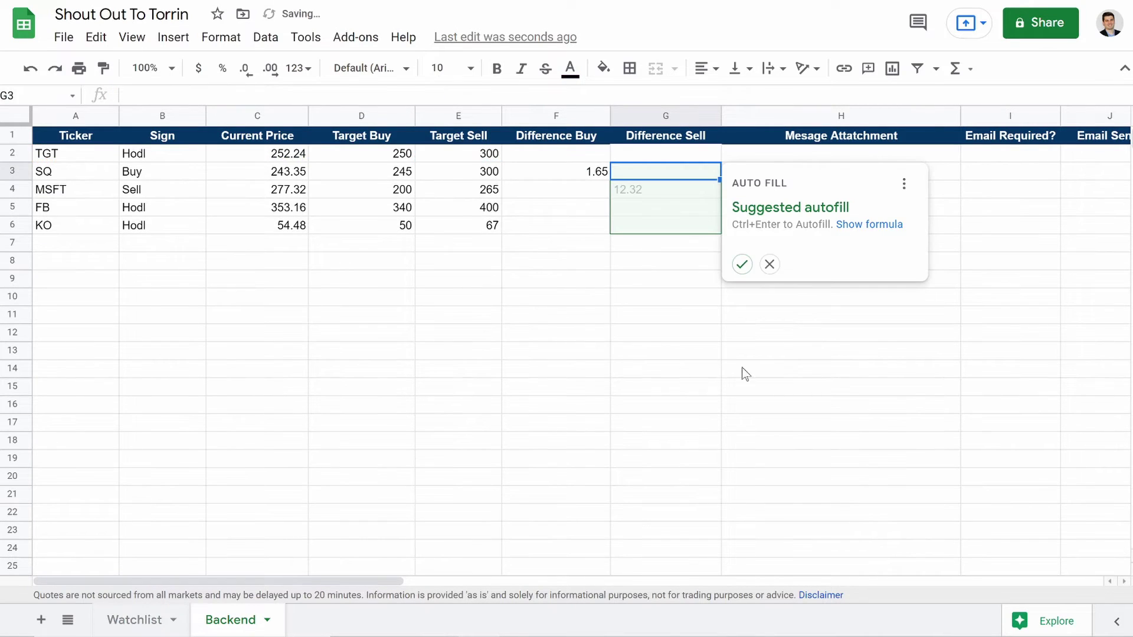
left_click(742, 264)
left_click(700, 228)
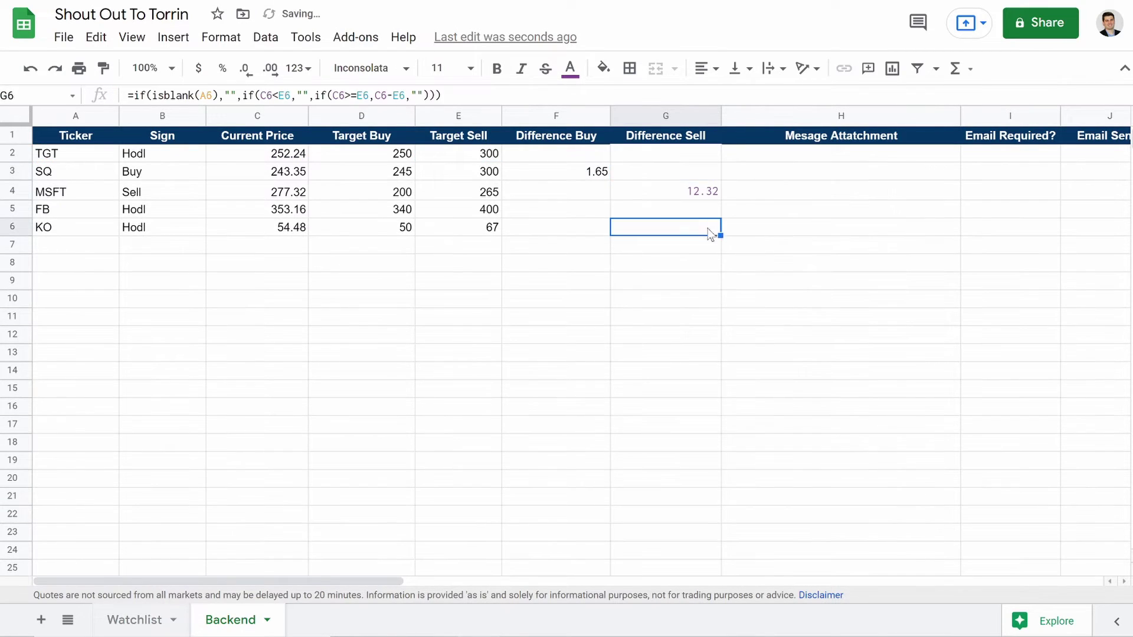
left_click_drag(720, 235, 716, 356)
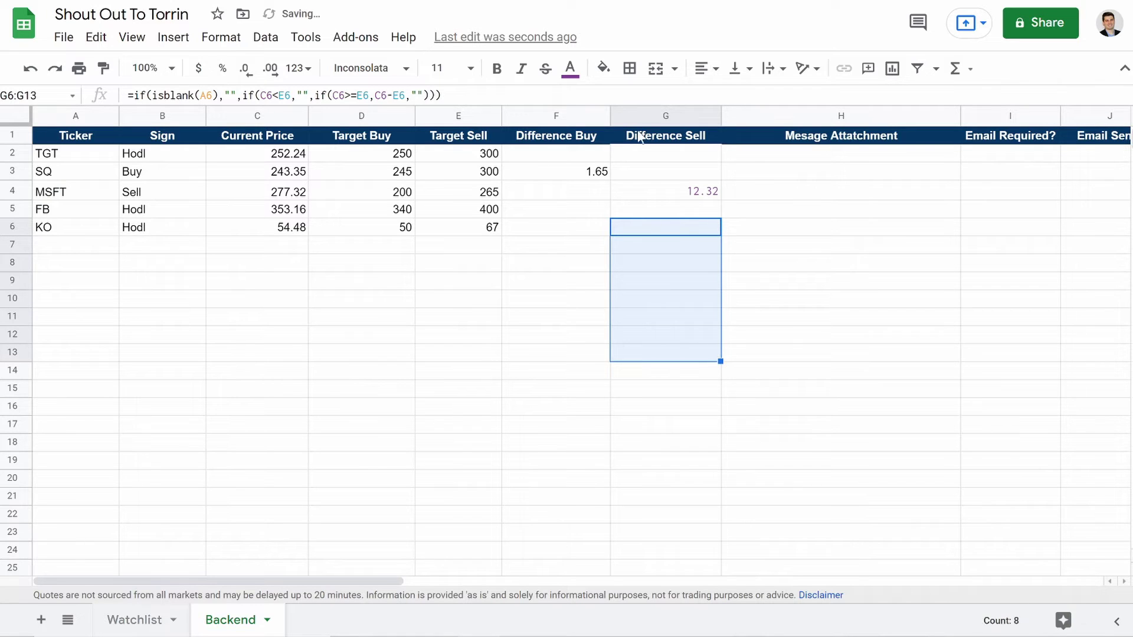
left_click(657, 117)
left_click(570, 68)
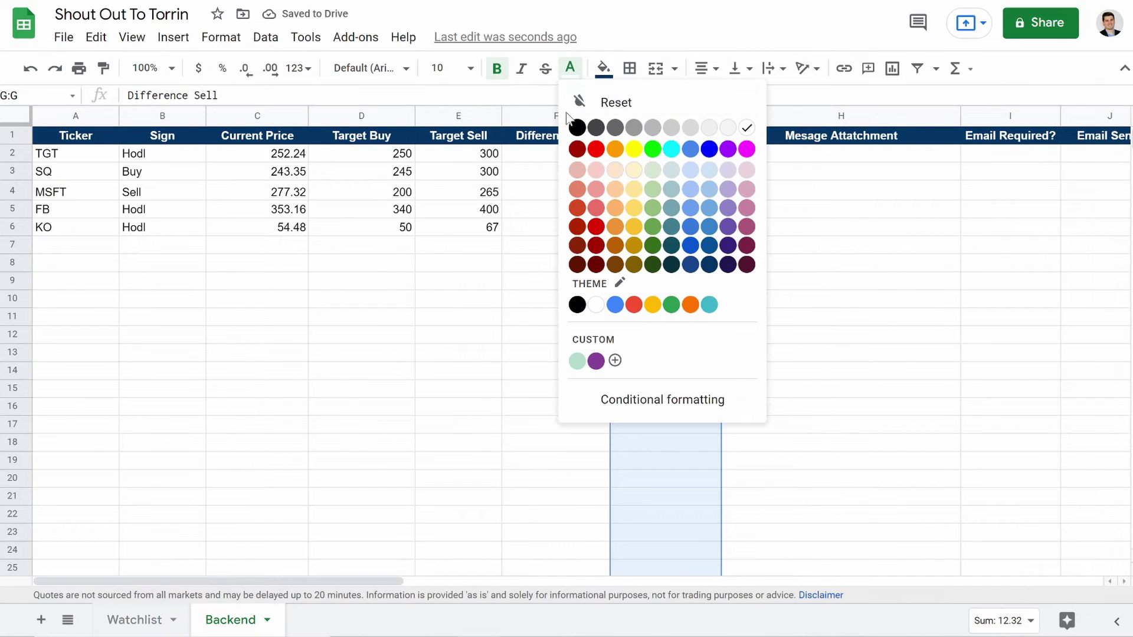
left_click(458, 334)
left_click_drag(665, 154, 663, 442)
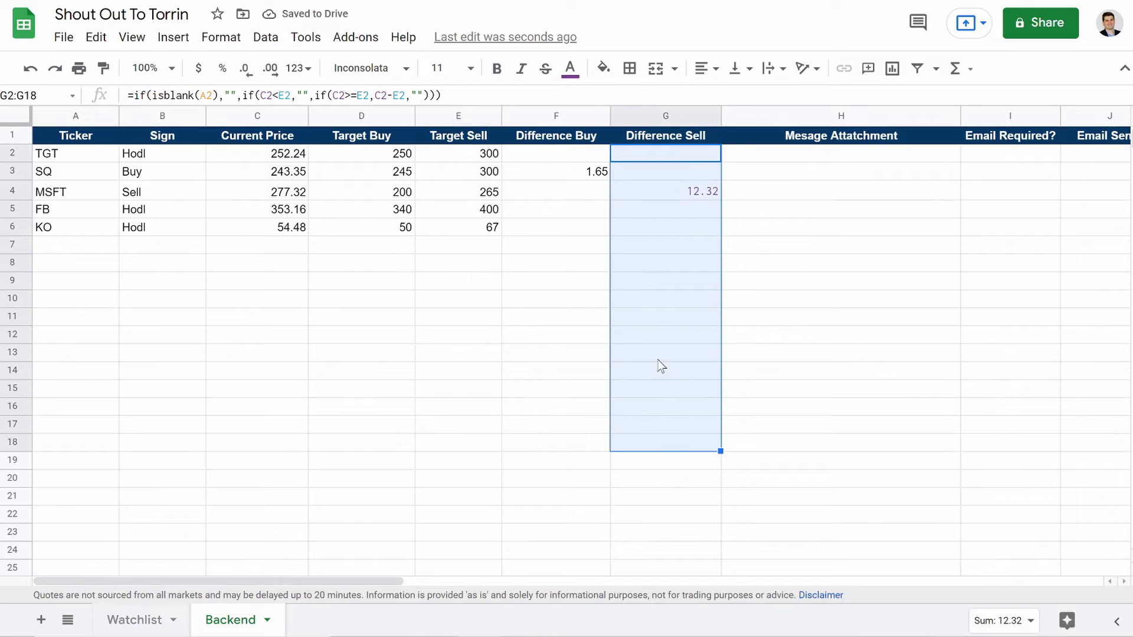
left_click(570, 68)
left_click(578, 124)
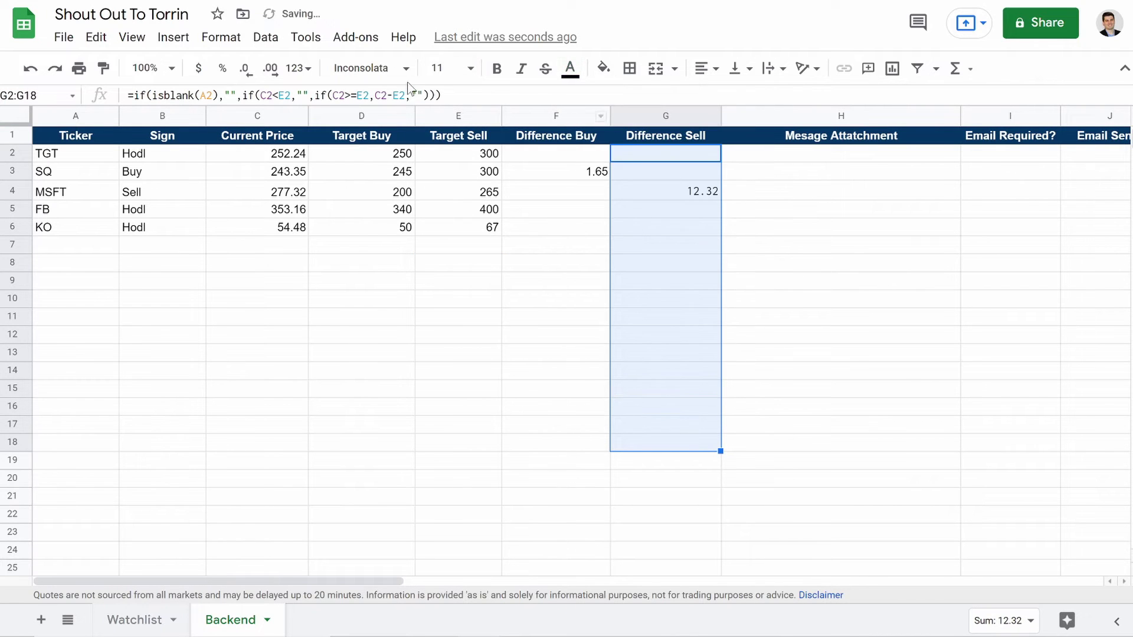
left_click(376, 69)
left_click(385, 170)
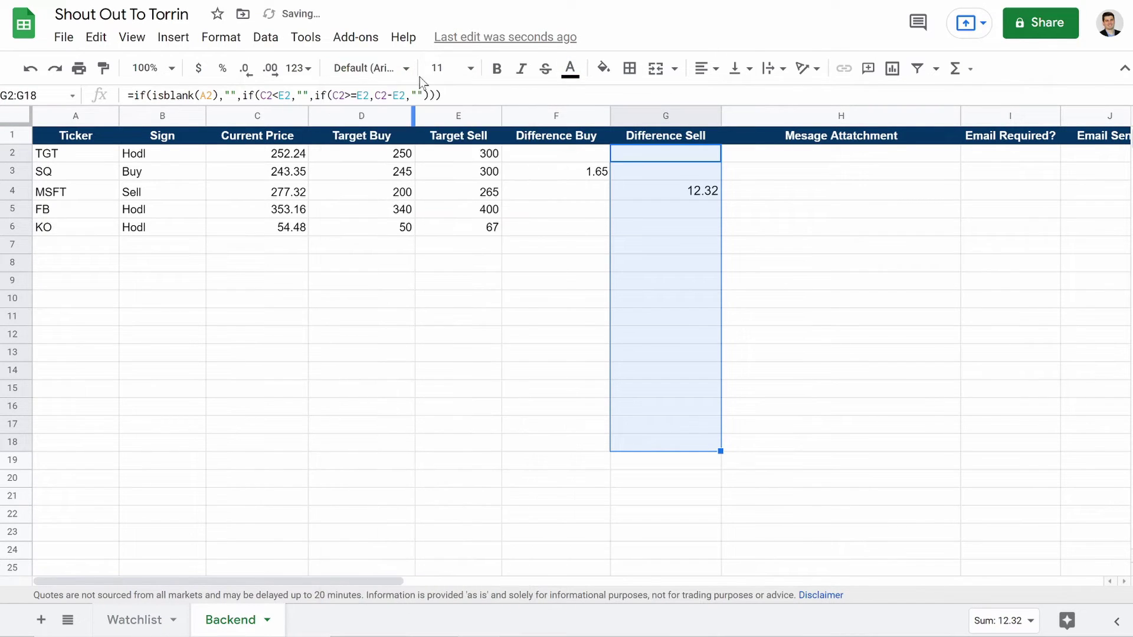
left_click(442, 73)
left_click(440, 208)
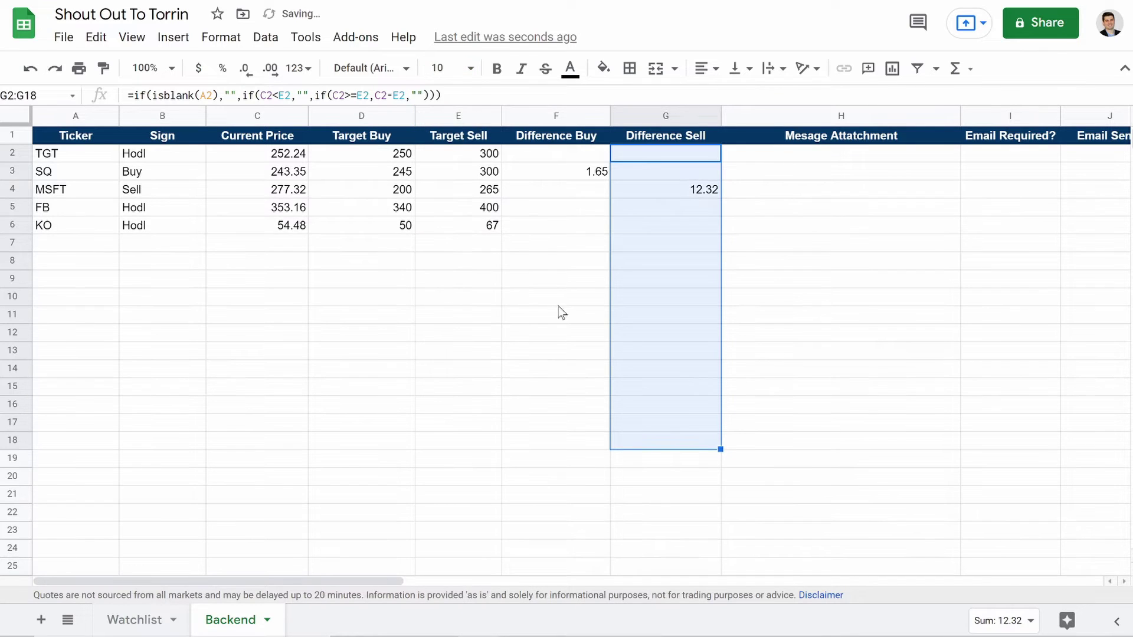
left_click(557, 298)
left_click(561, 161)
left_click(578, 171)
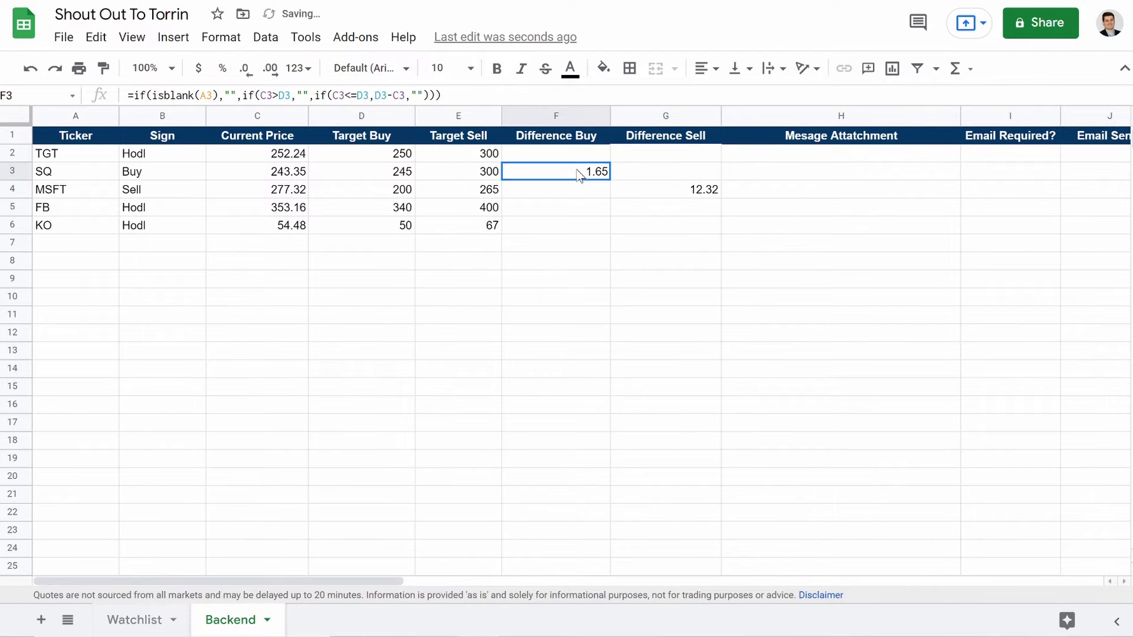
left_click(15, 172)
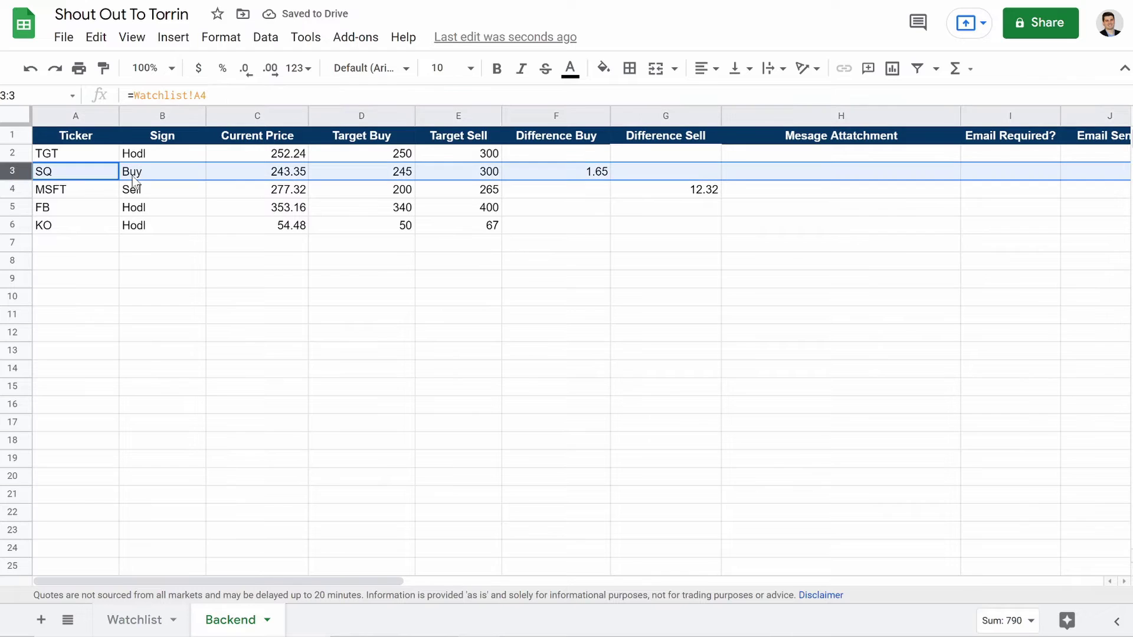
left_click(15, 189)
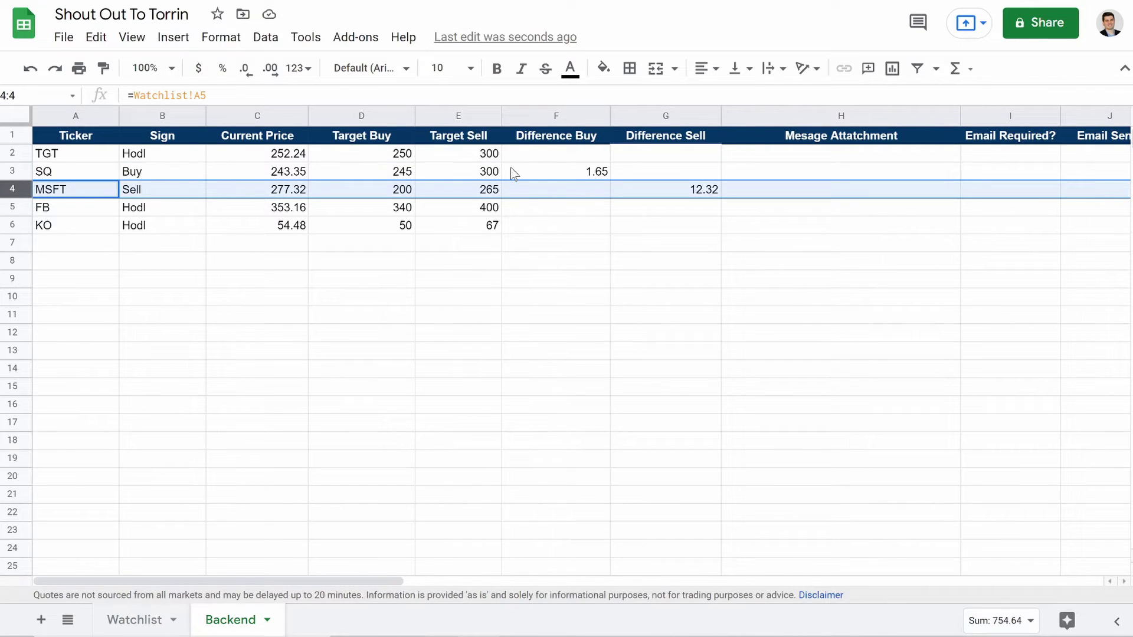
Step: Format Backend's Difference Buy/Sell, Current Price and Target Buy/Sell columns as currency
left_click_drag(525, 116, 649, 116)
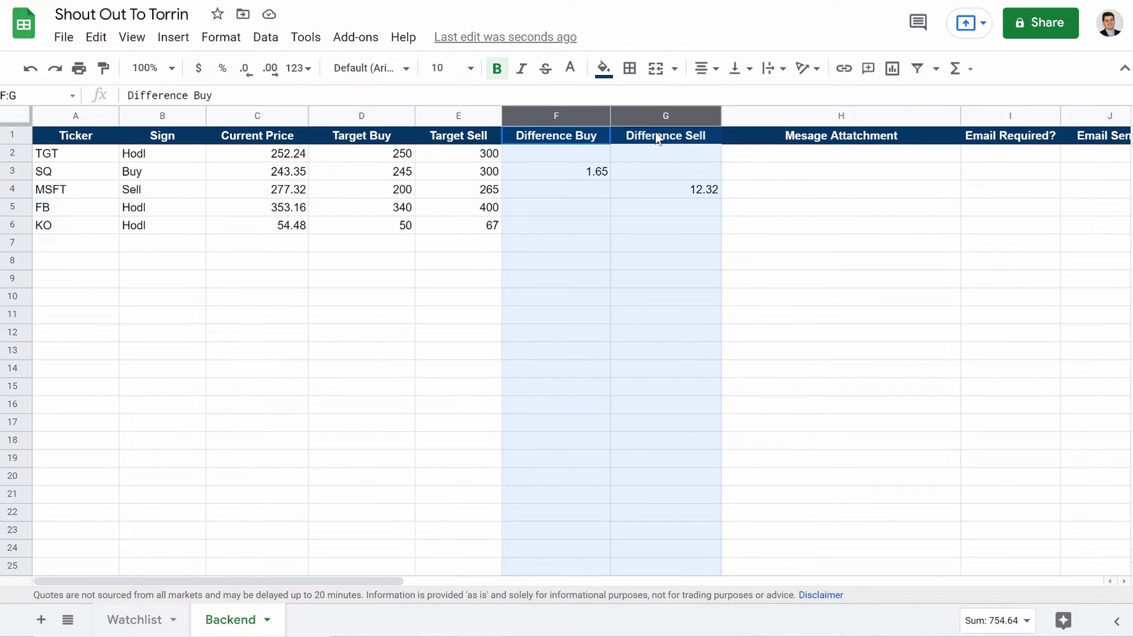
left_click(198, 68)
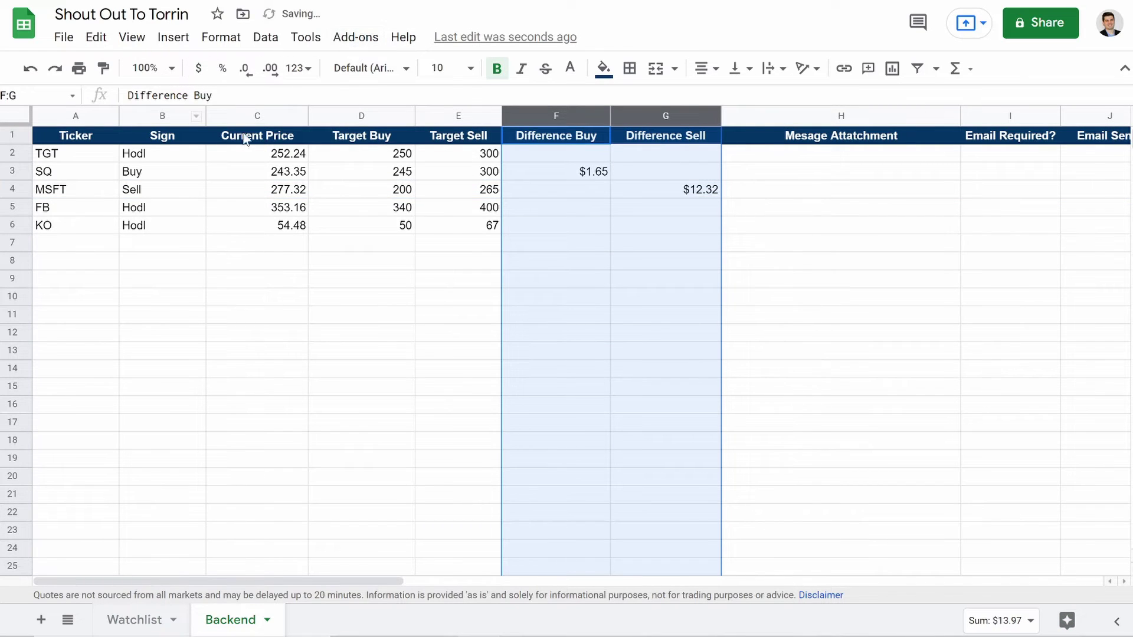
left_click(251, 112)
left_click(198, 68)
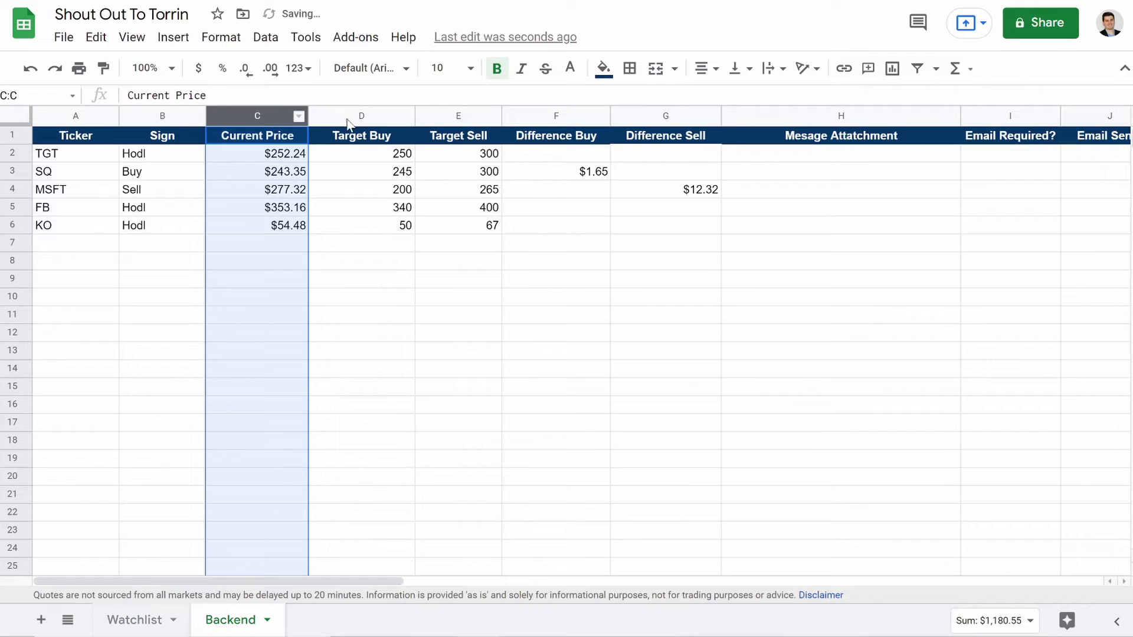
left_click(378, 115)
left_click_drag(421, 121, 445, 119)
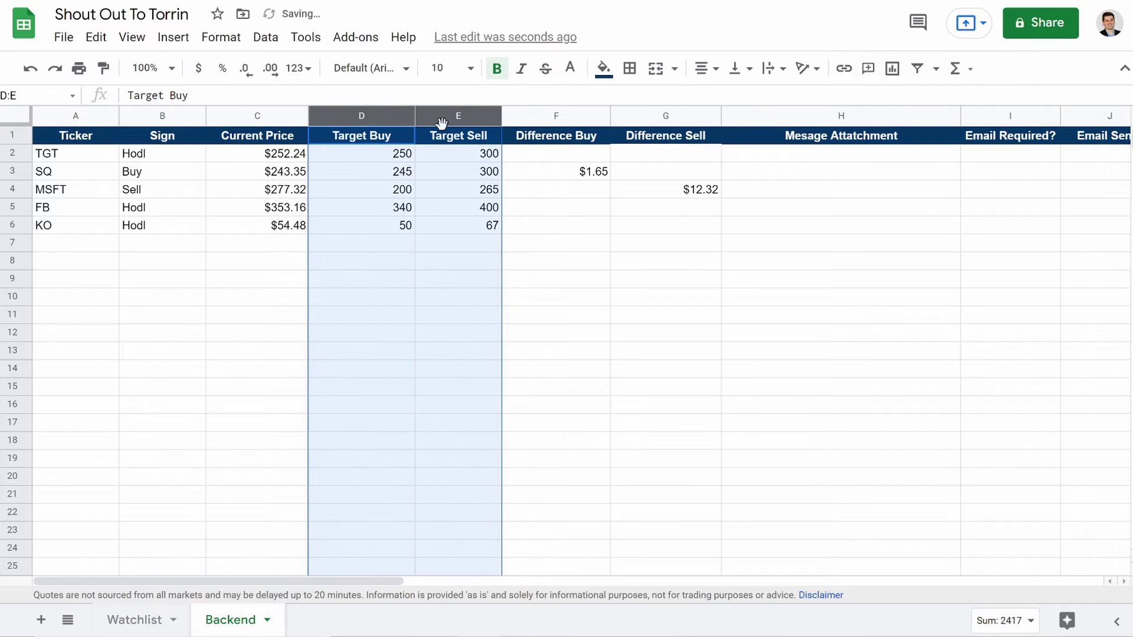
left_click(198, 68)
left_click(361, 289)
Step: Format Watchlist's Price, Target Buy/Sell and 52 Week Low/High columns as currency
left_click(137, 620)
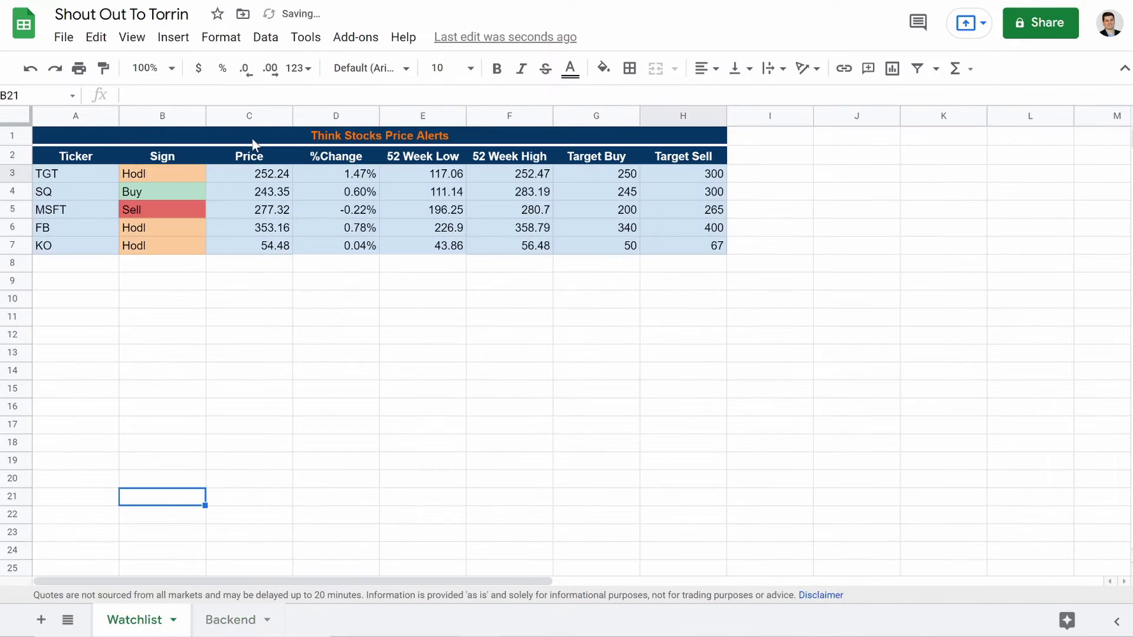
left_click(242, 118)
left_click(198, 68)
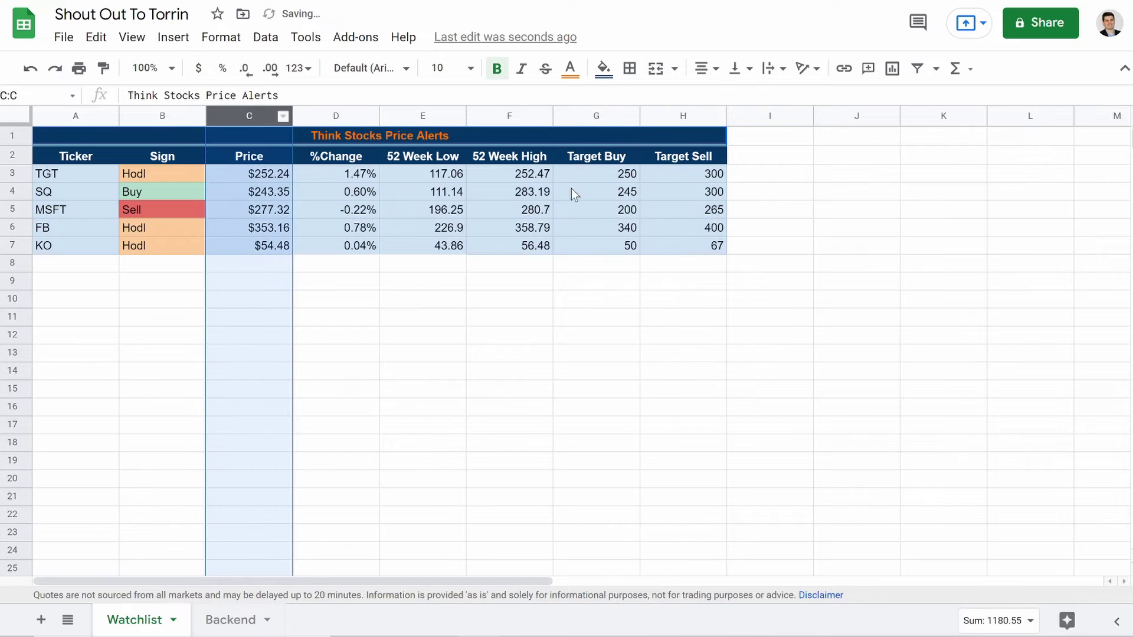
left_click_drag(596, 117, 683, 116)
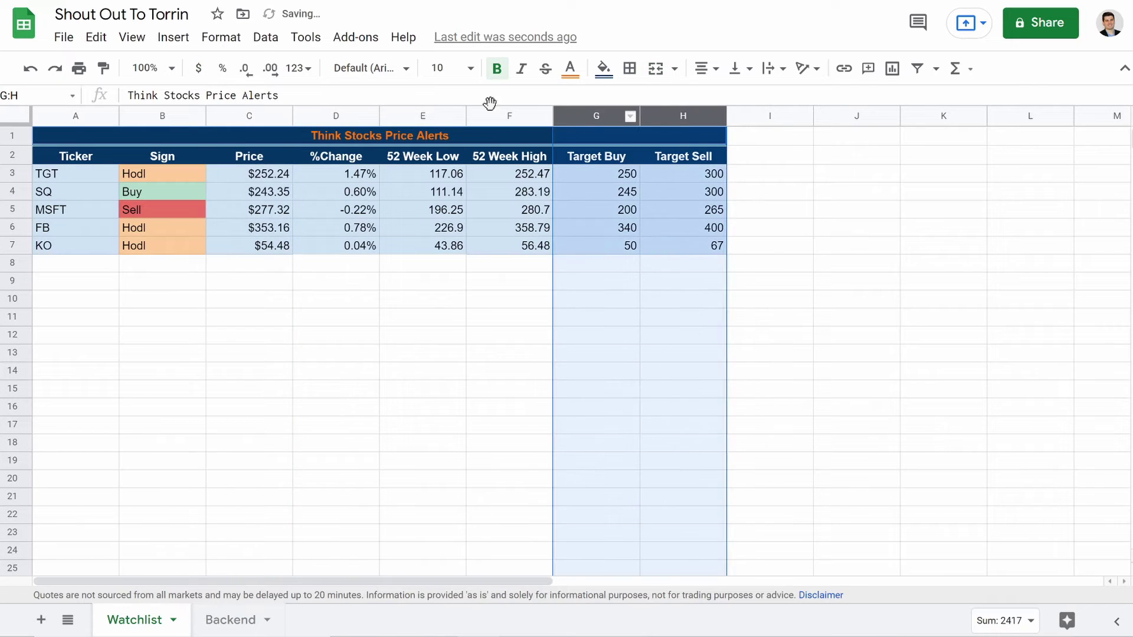
left_click(198, 68)
left_click_drag(506, 116, 435, 118)
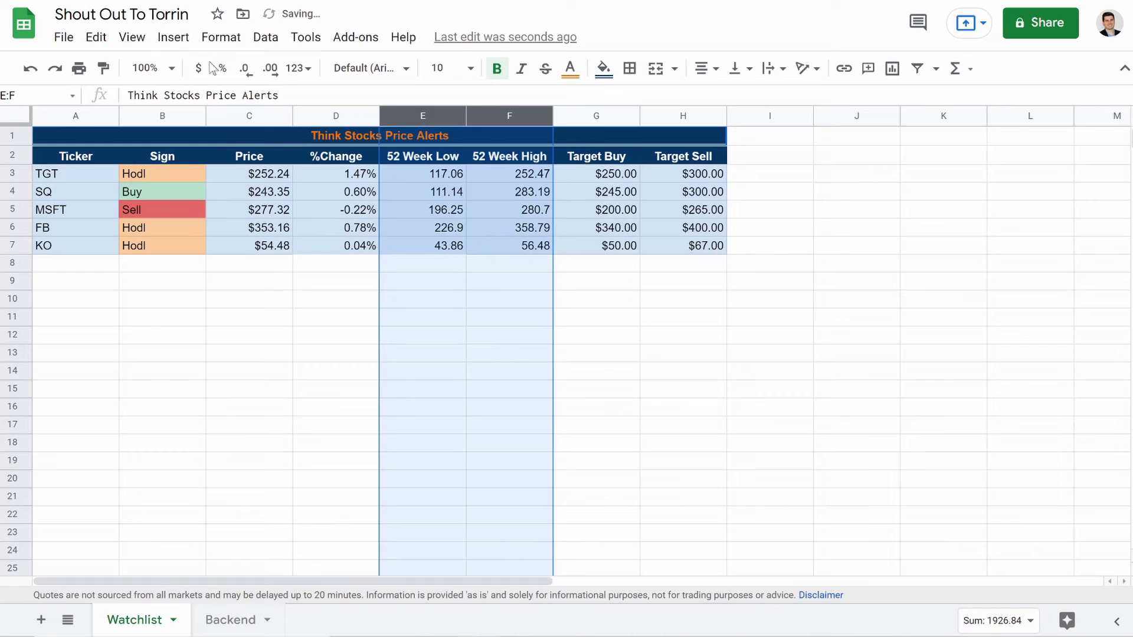
left_click(199, 68)
left_click(261, 351)
left_click(230, 619)
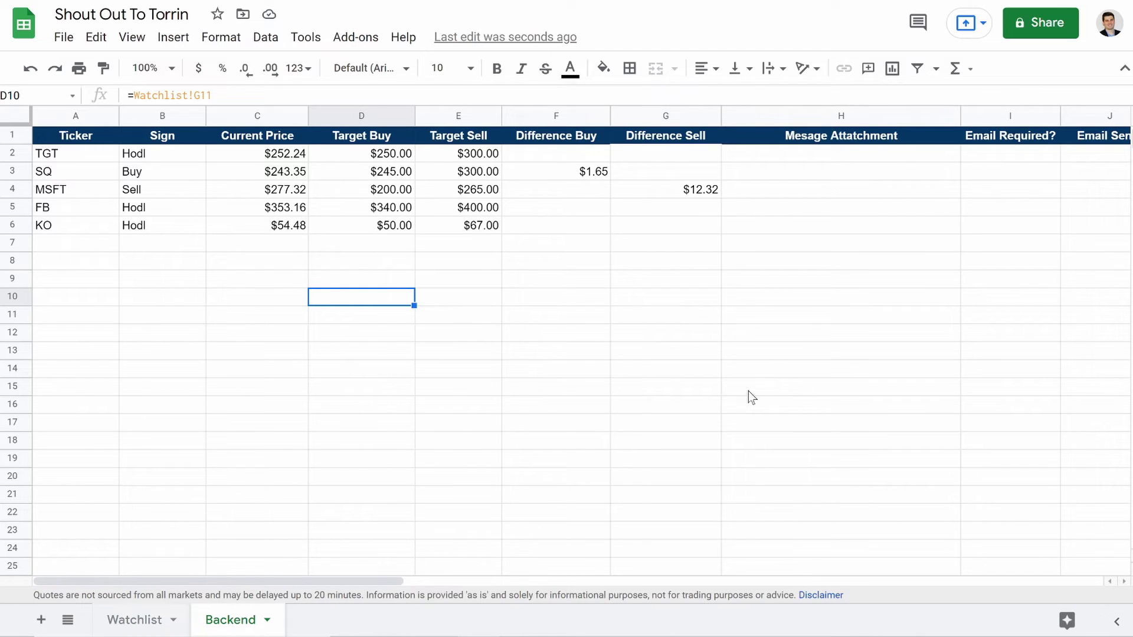
Step: Start H2's formula: blank without a ticker, else "<ticker> is below your target buy by $" plus D2-C2
left_click(758, 163)
scroll(673, 278, "right", 8)
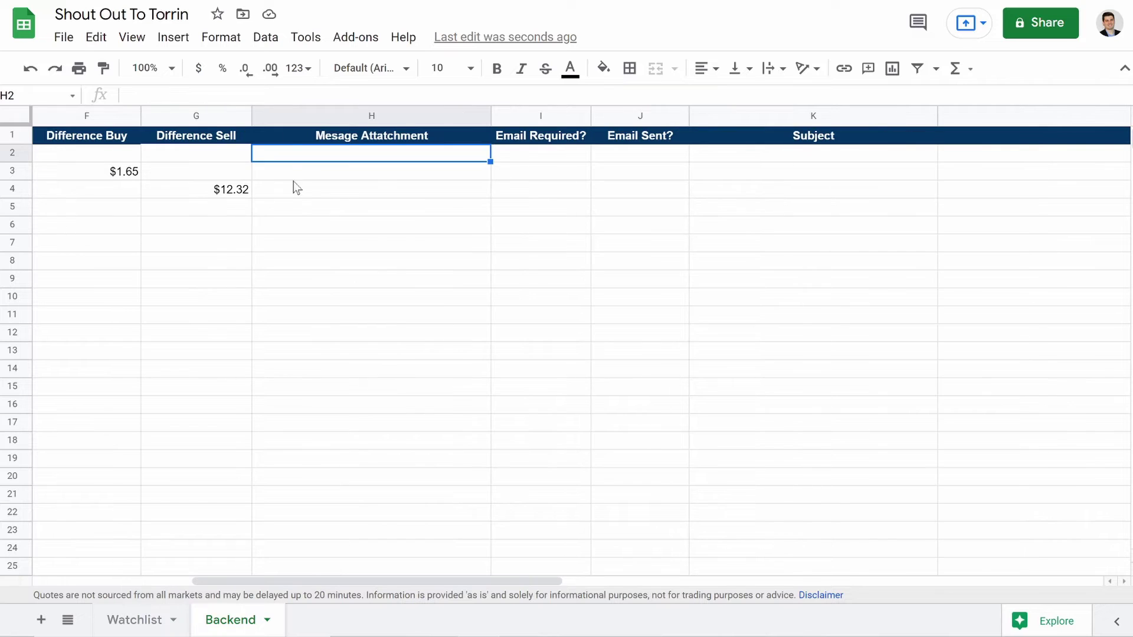
left_click(235, 96)
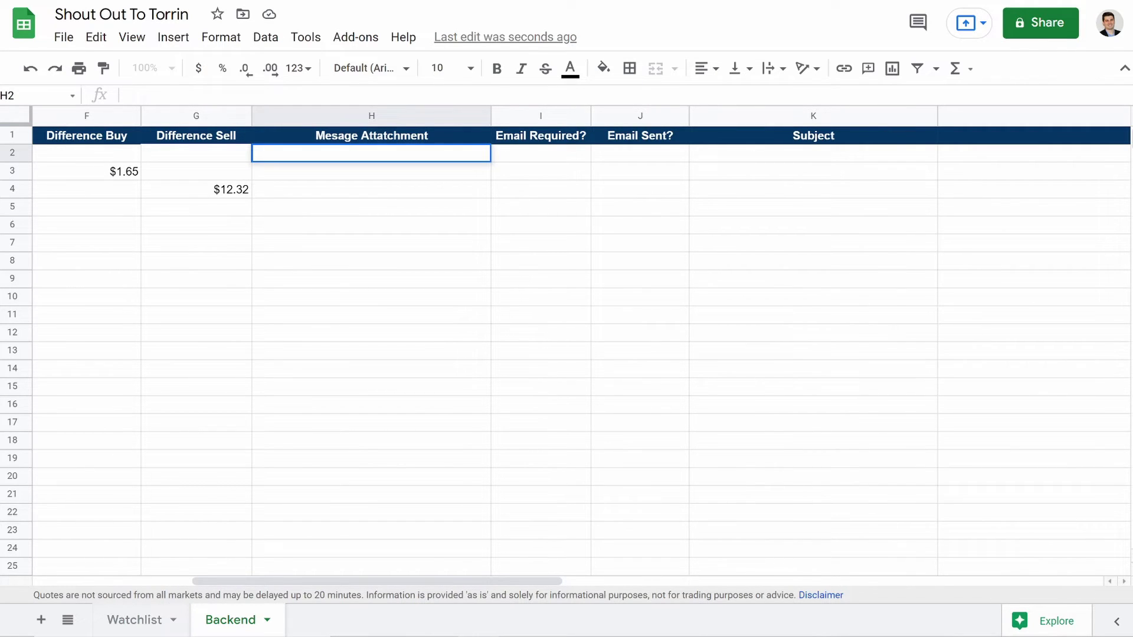
type("=if")
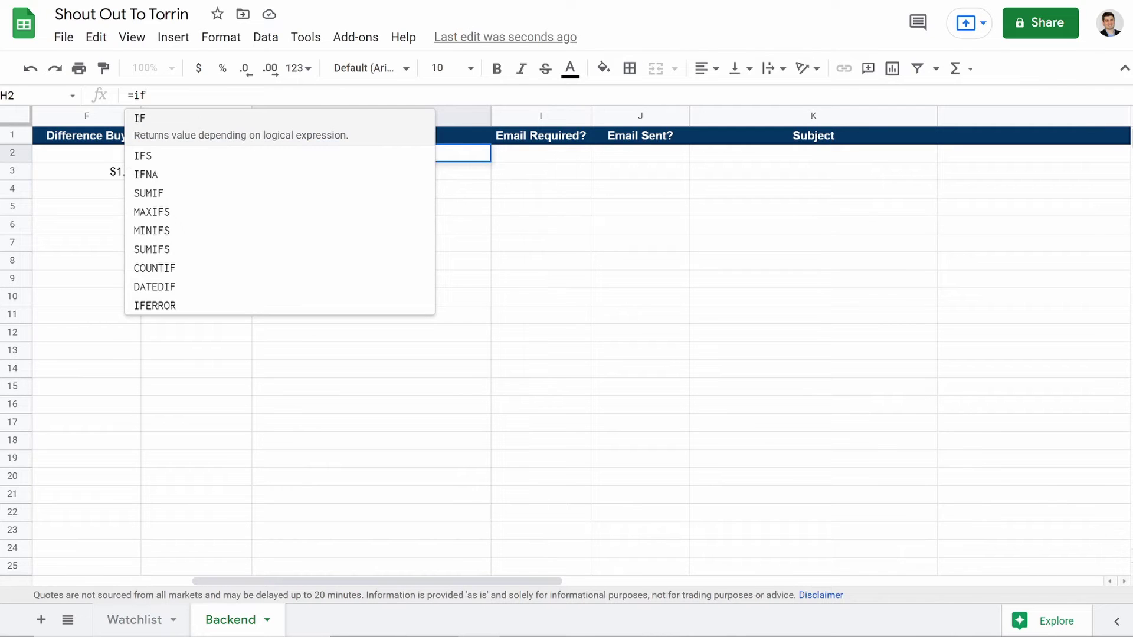
type("(")
key("BackSpace")
key("BackSpace")
key("BackSpace")
key("BackSpace")
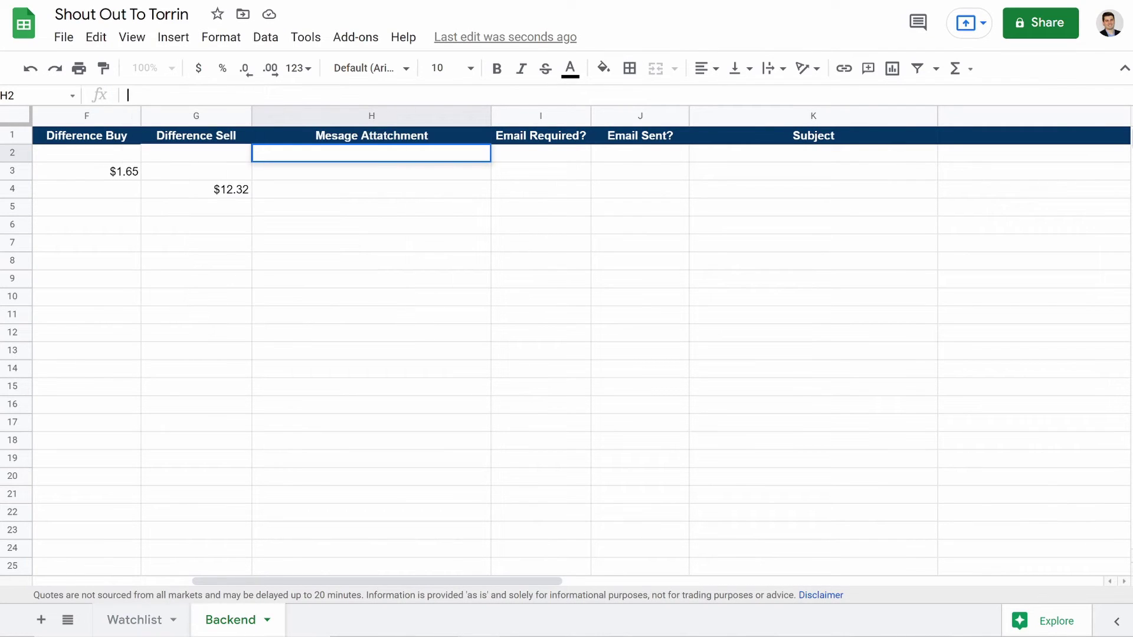
type("=if(isblank(A2),\"\",if(C2")
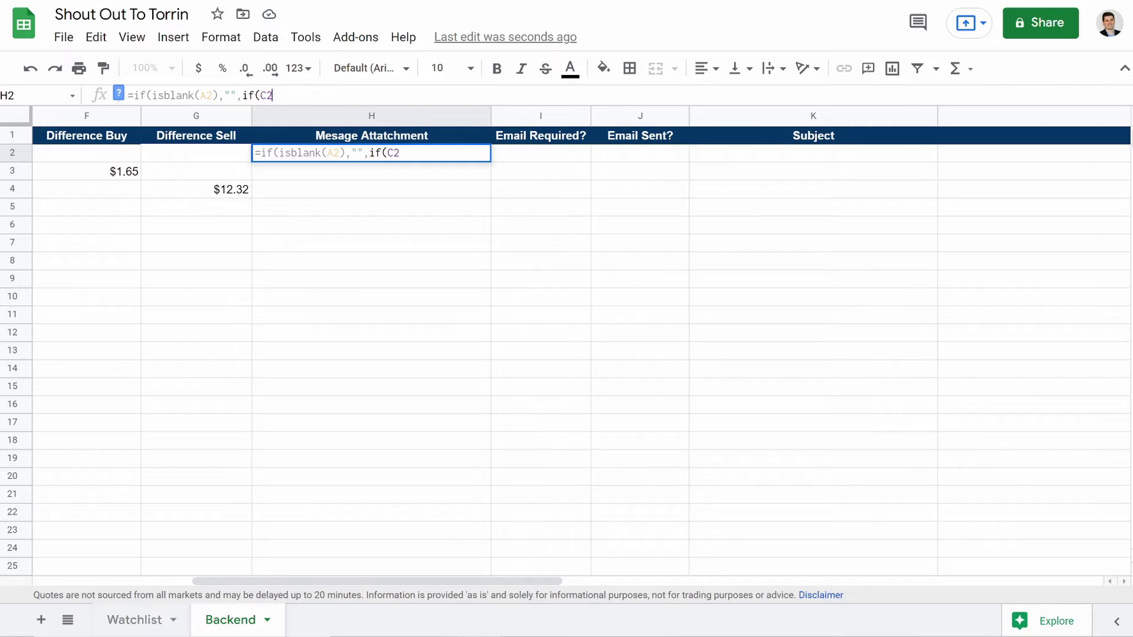
left_click(280, 95)
type("<=")
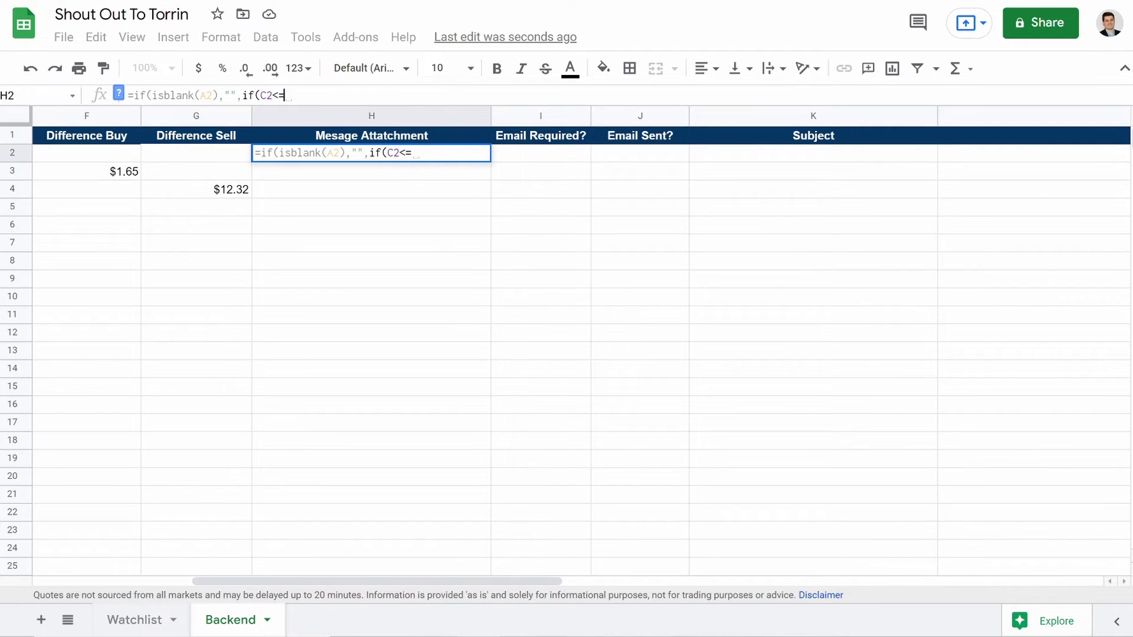
type("D2")
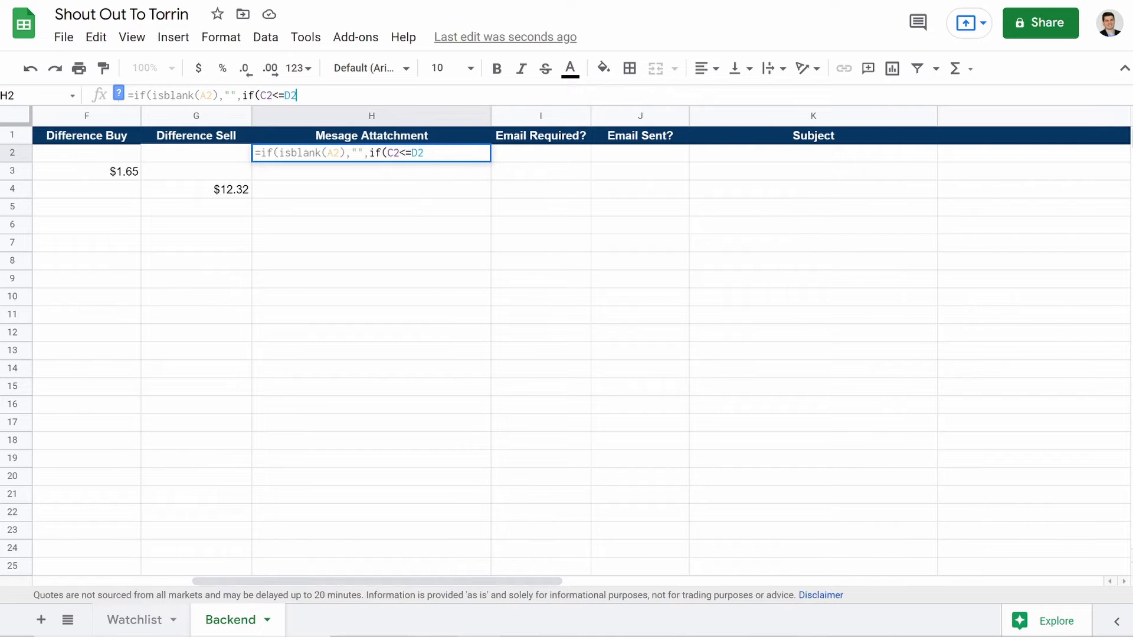
type(",C")
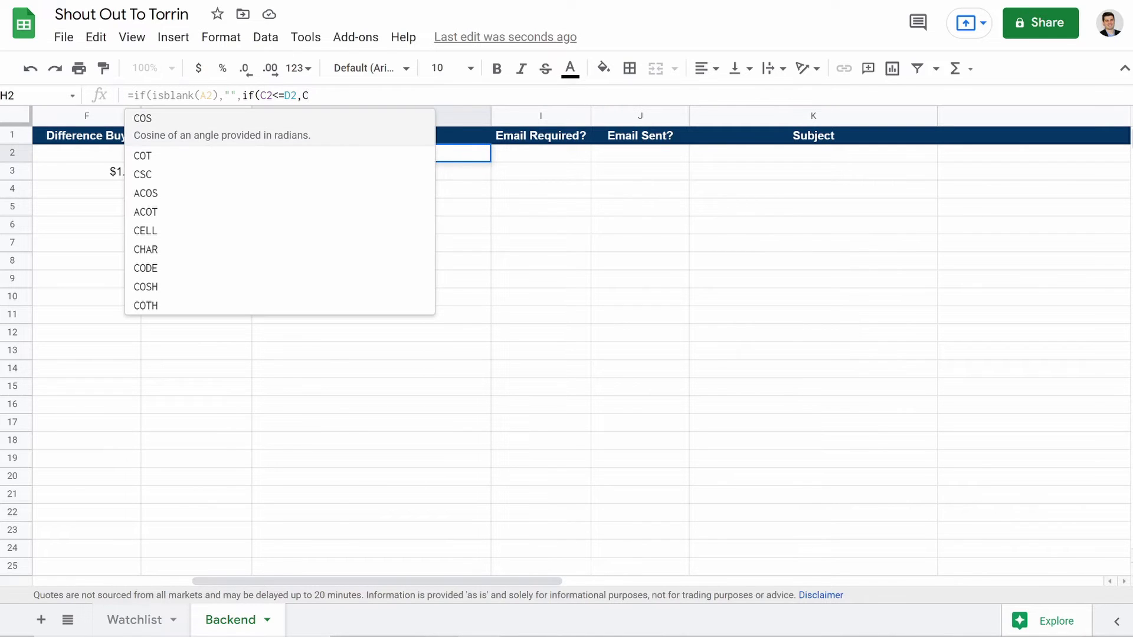
type("ONCAT")
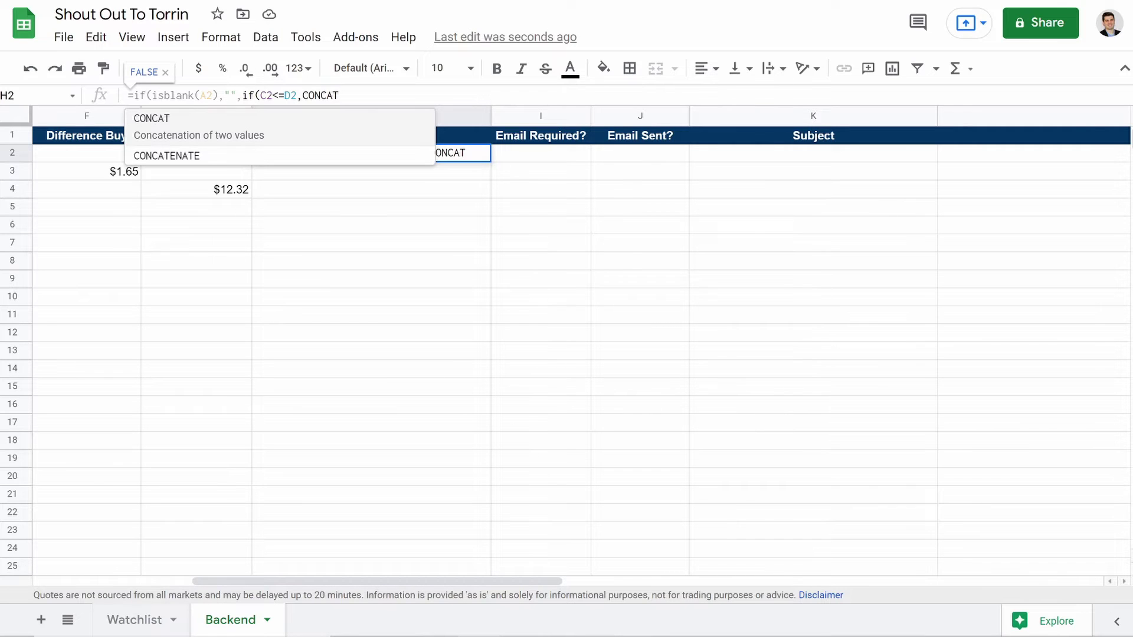
type("(")
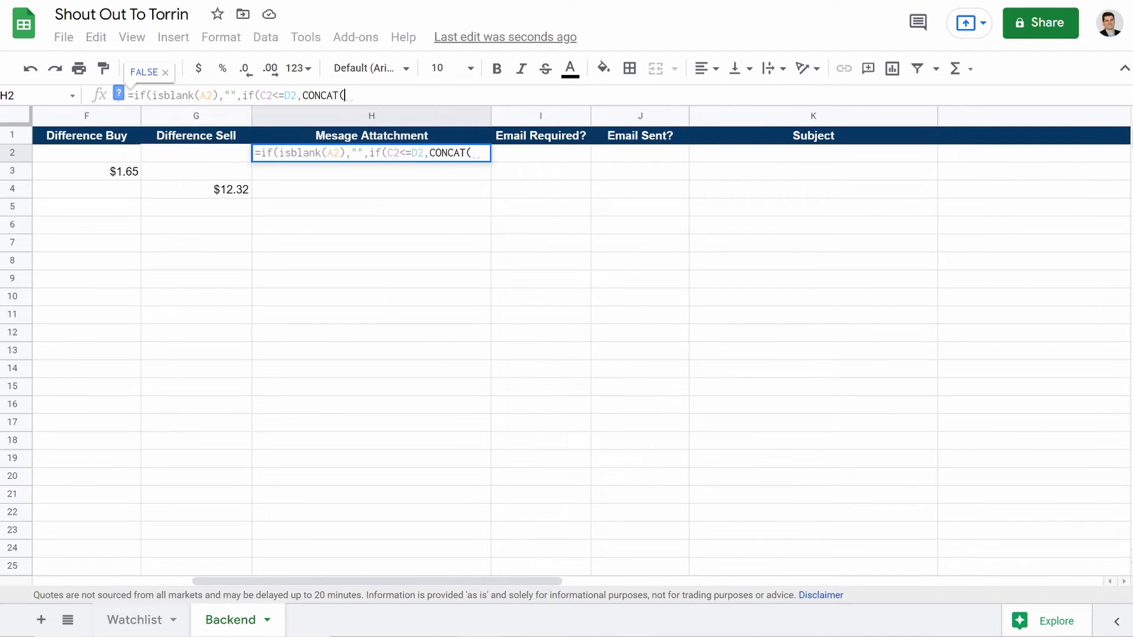
type("\" ")
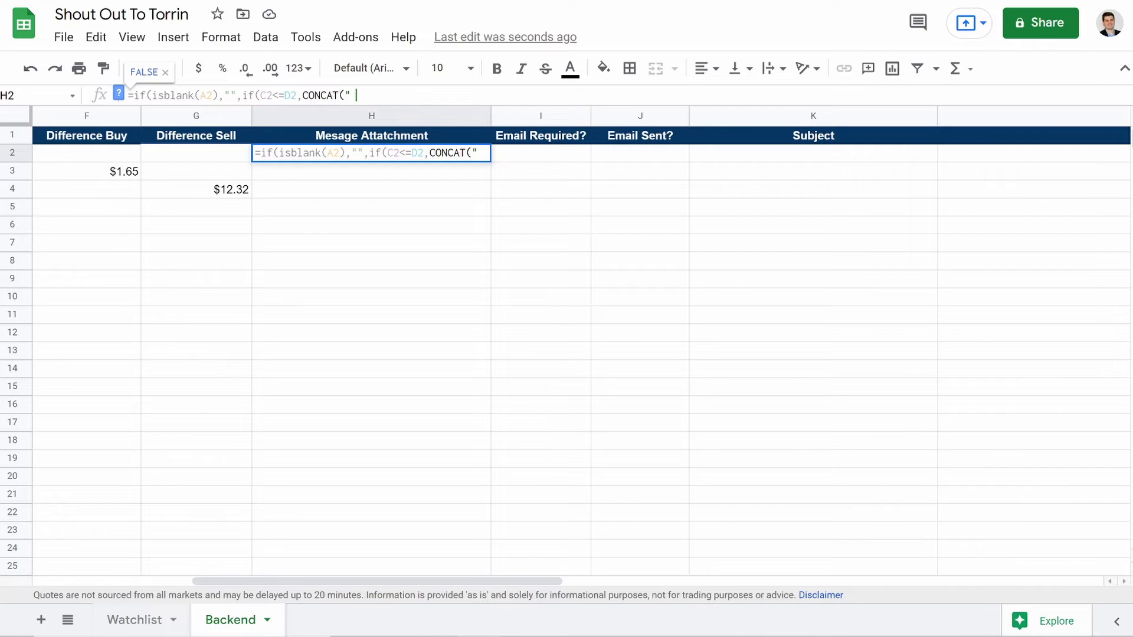
type("\",")
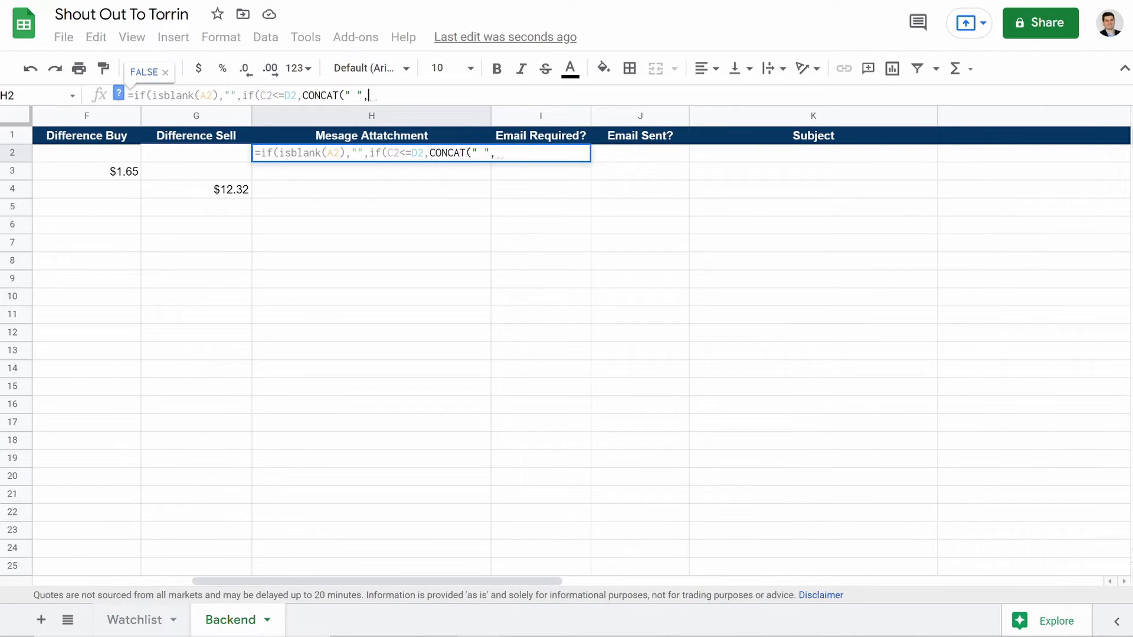
type("A2")
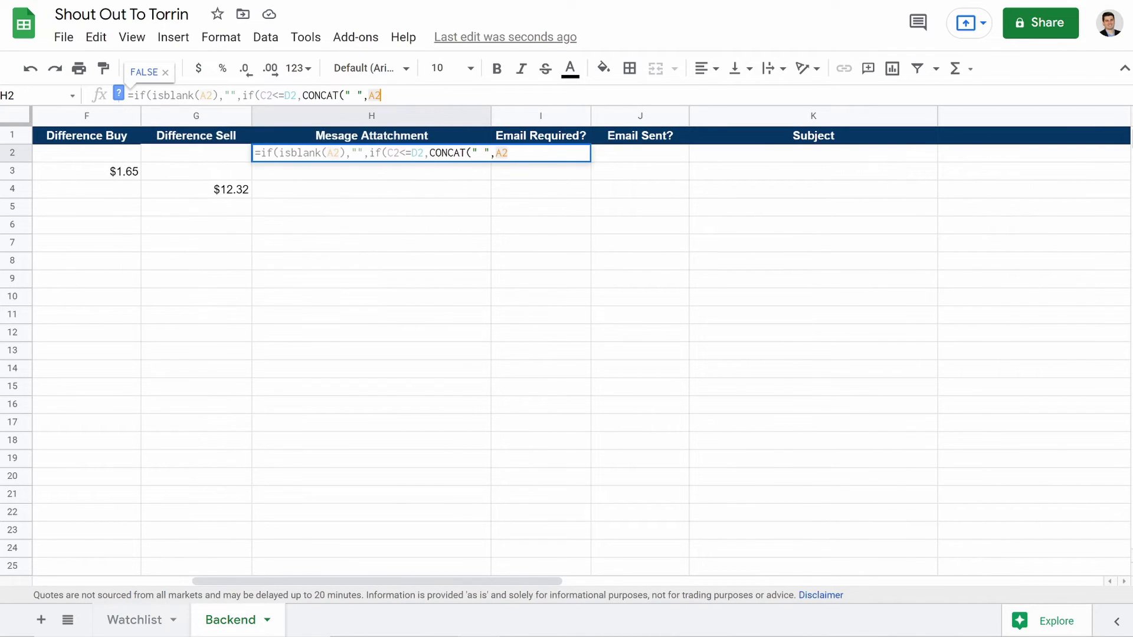
type("&\" is bel")
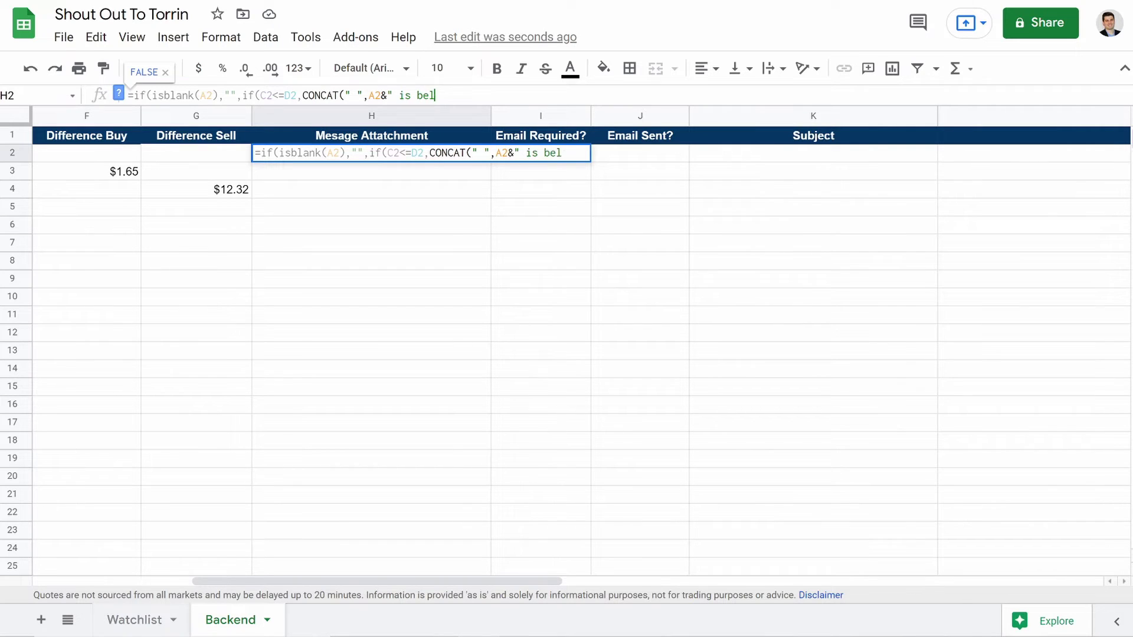
type("ow your t")
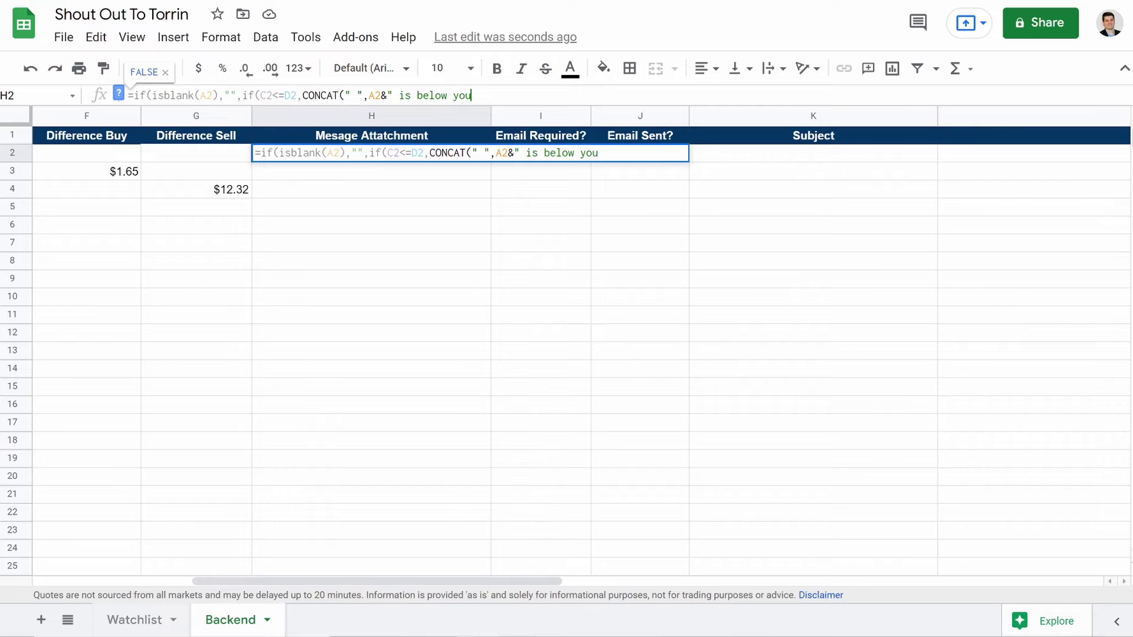
type("rg")
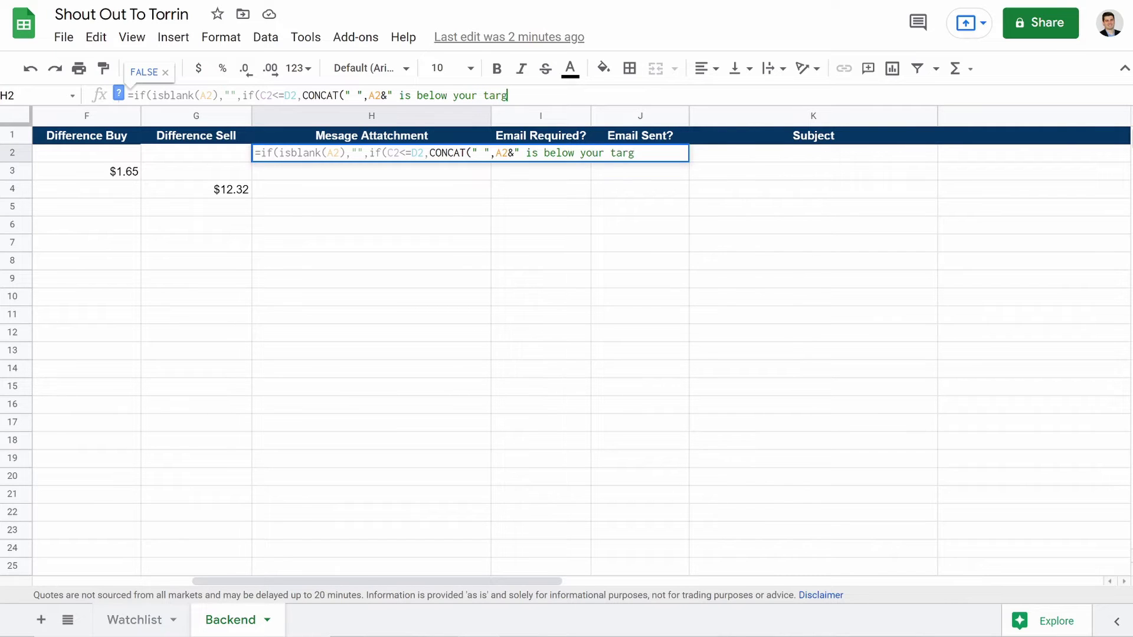
type("et buy by")
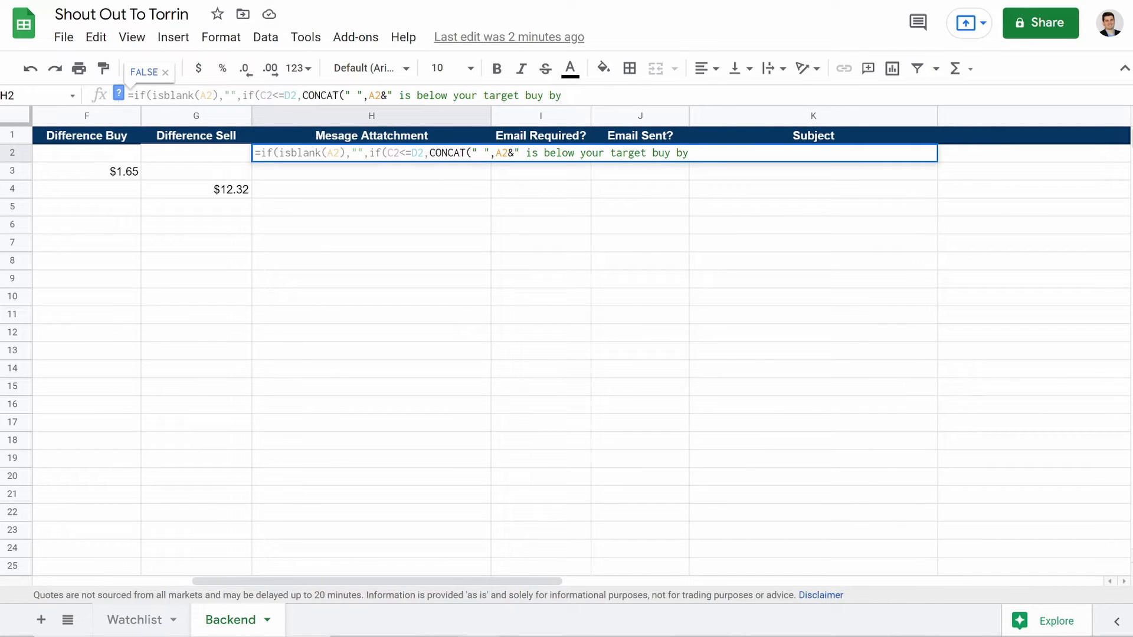
type(" $\"&(")
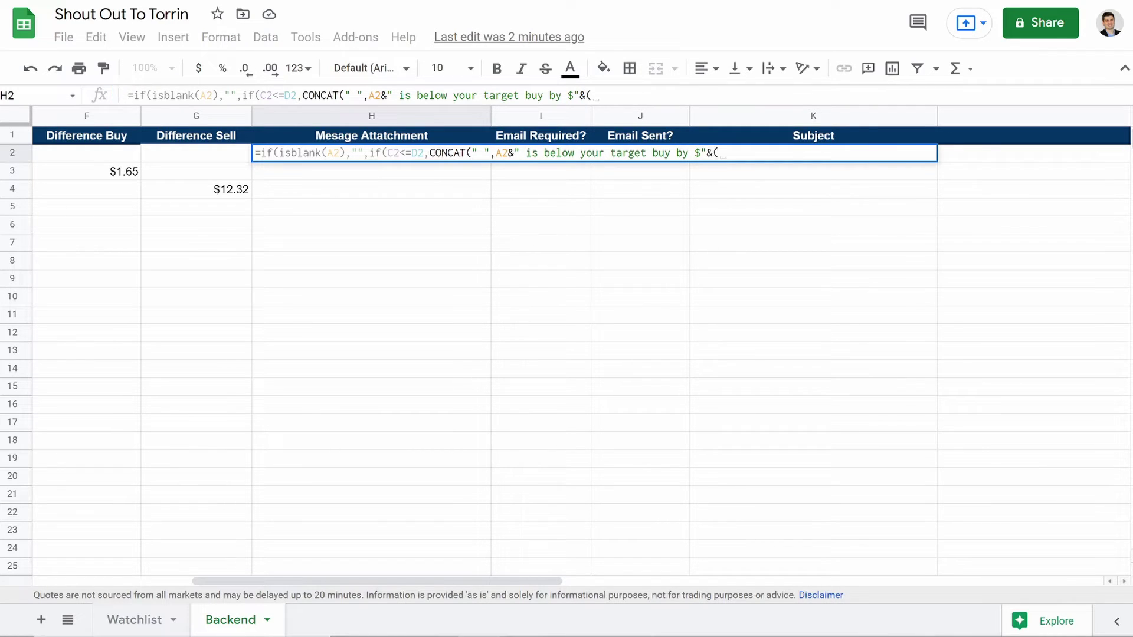
type("Val")
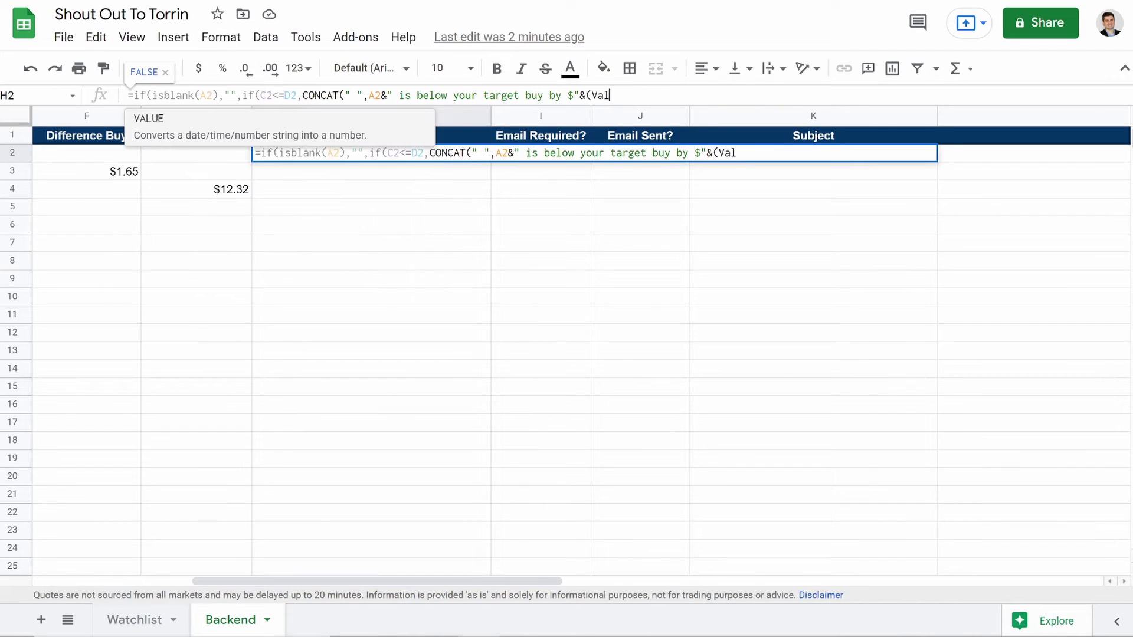
type("ue(")
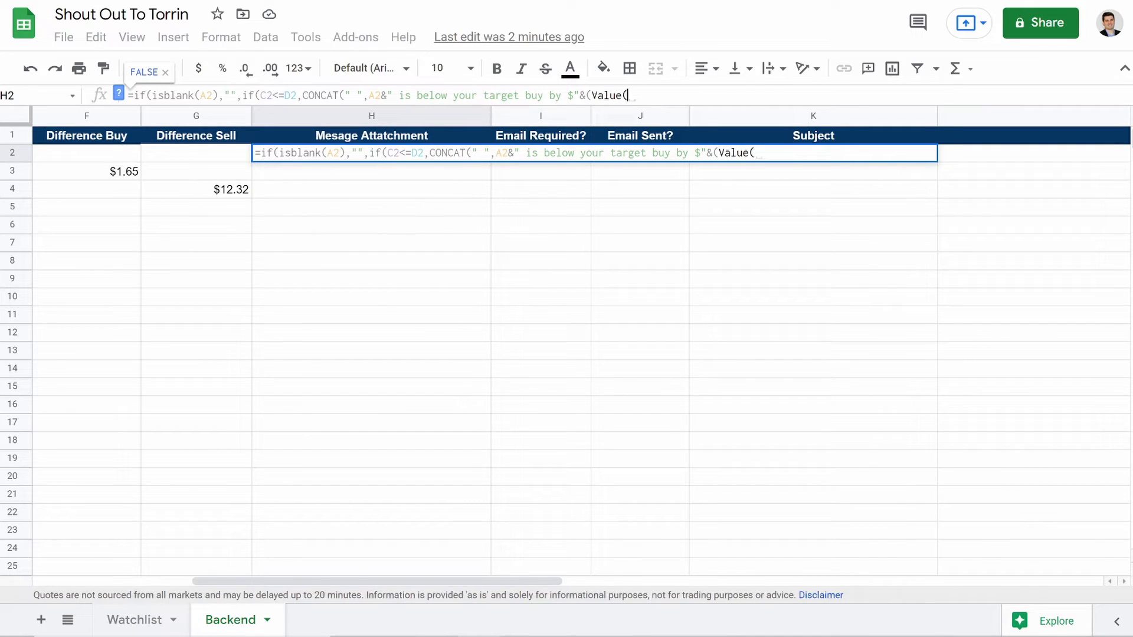
type("D2-C2))")
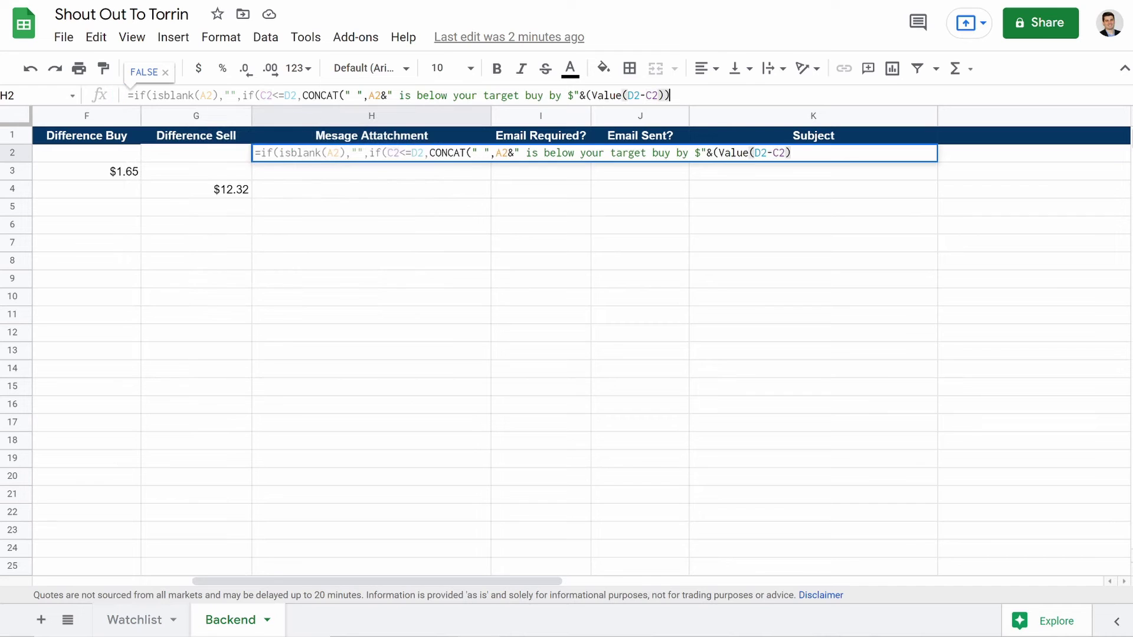
type("&\"\"")
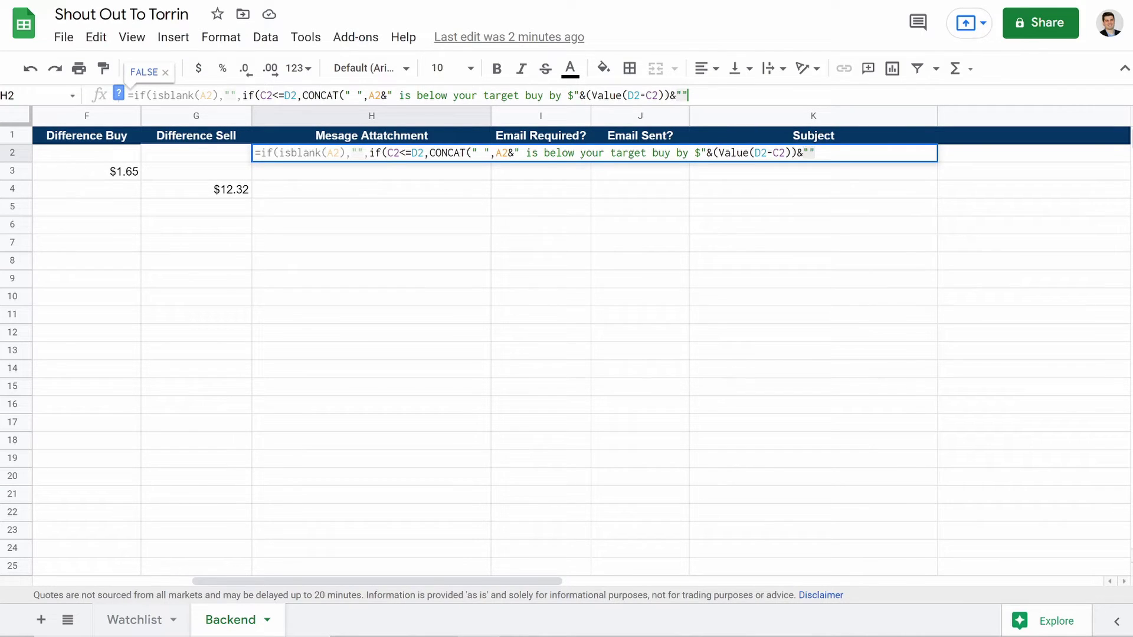
type("),")
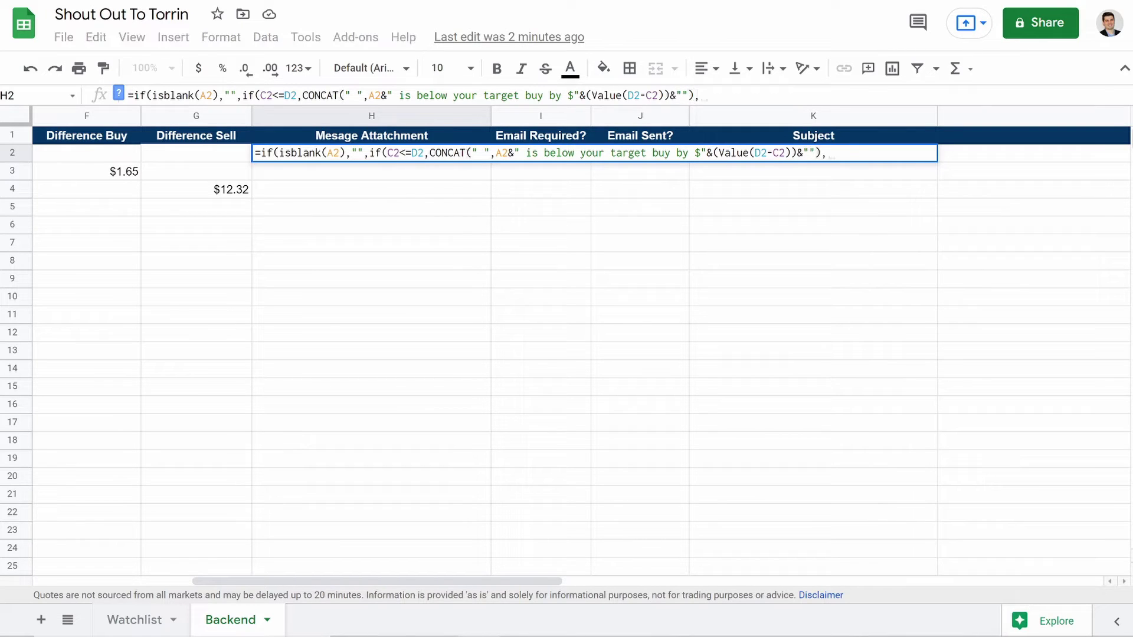
type("if")
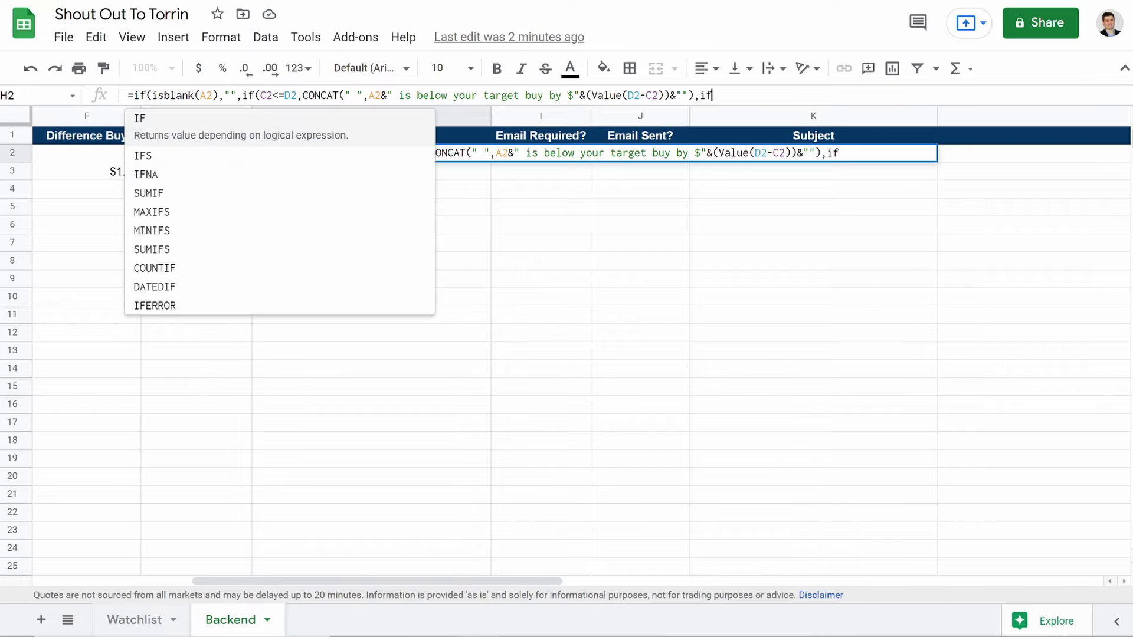
type("(")
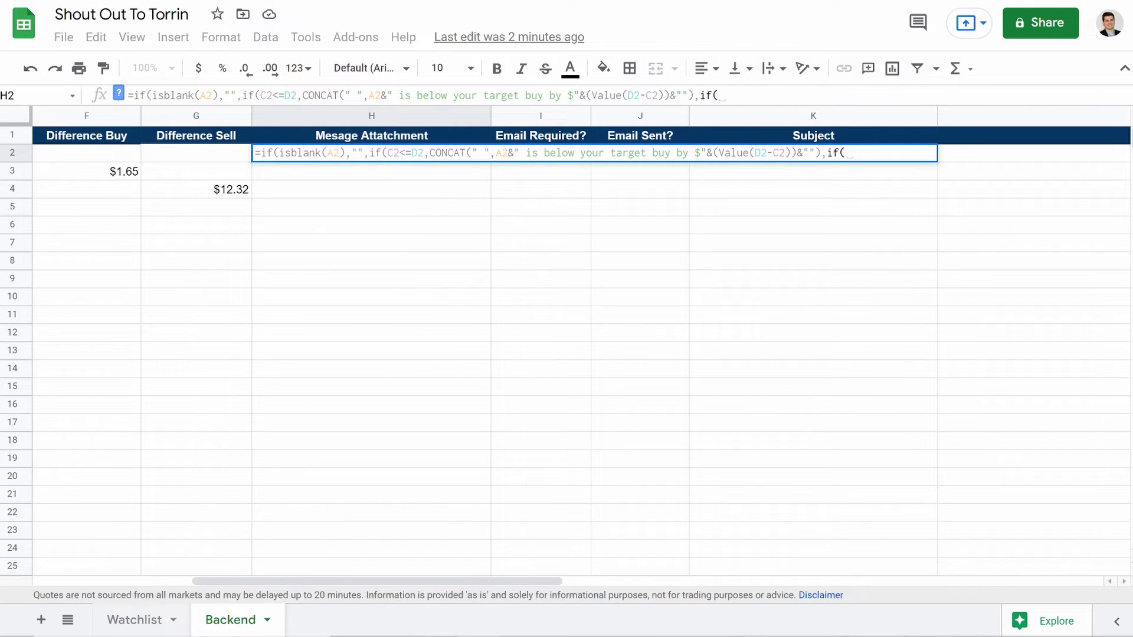
type("C2")
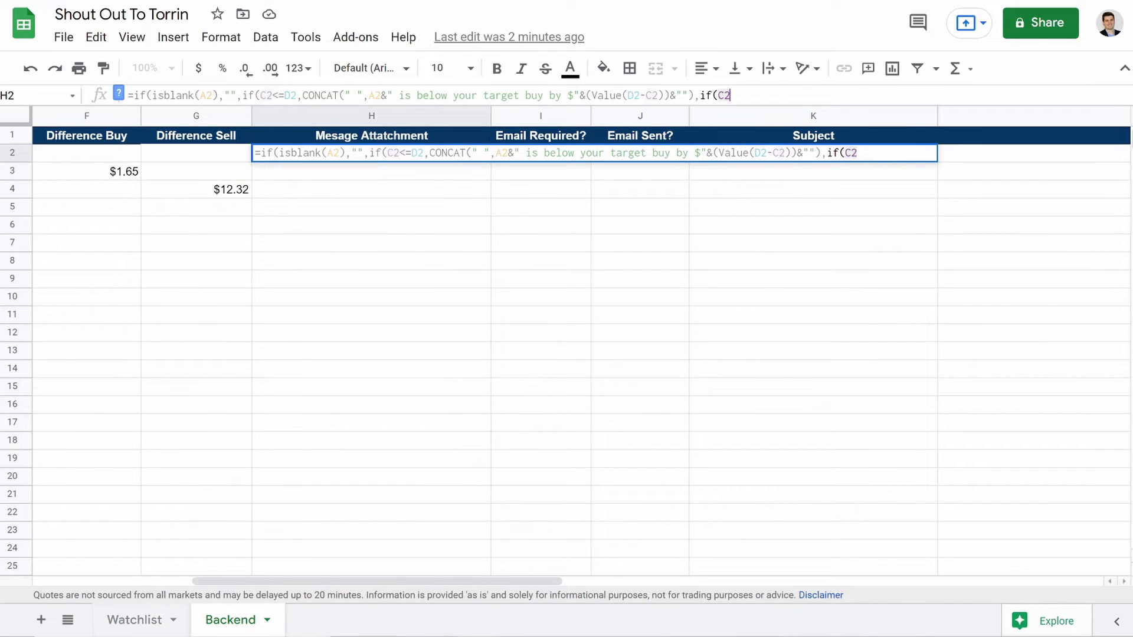
type(">=E")
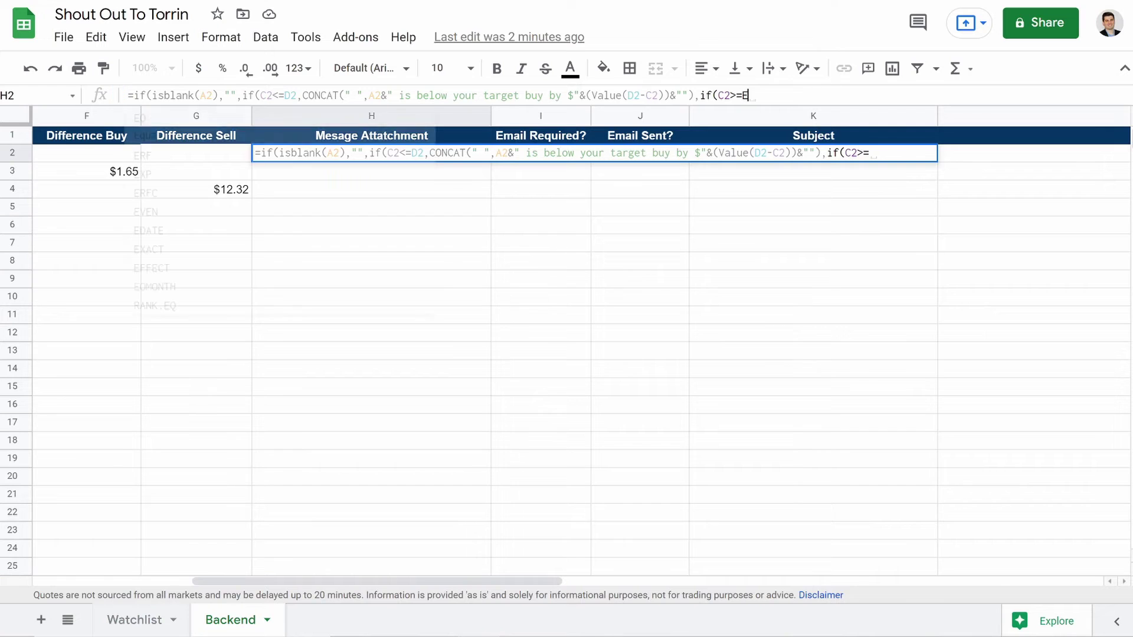
type("2")
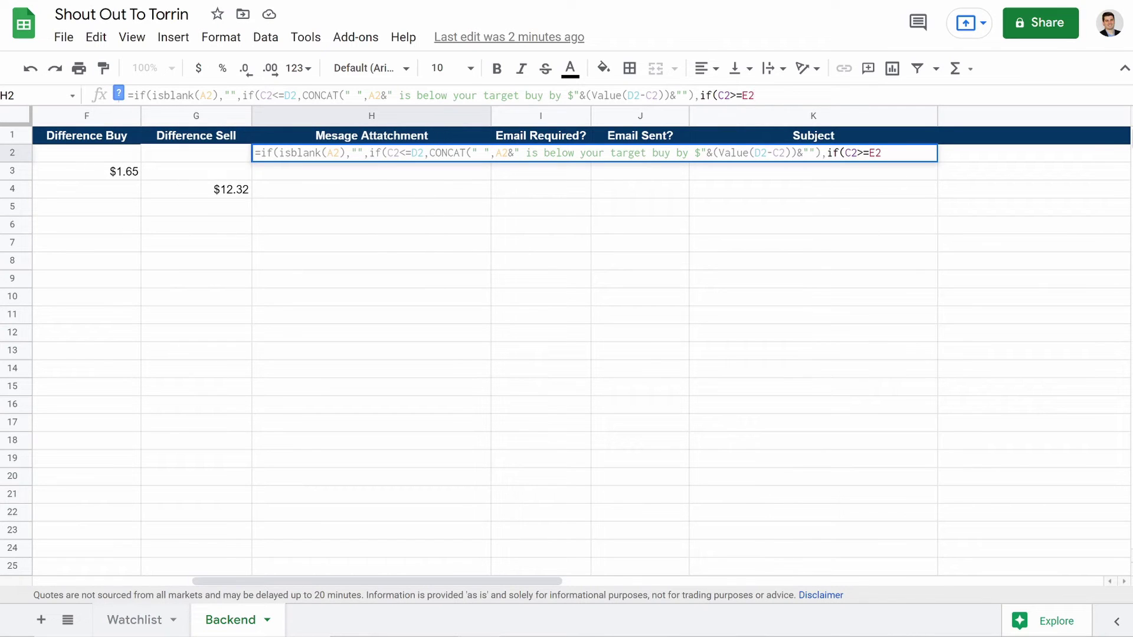
type(",Co")
Step: Add the sell branch: "<ticker> is above your target sell by $" plus C2-E2, otherwise blank
key("BackSpace")
type("ONCAT(")
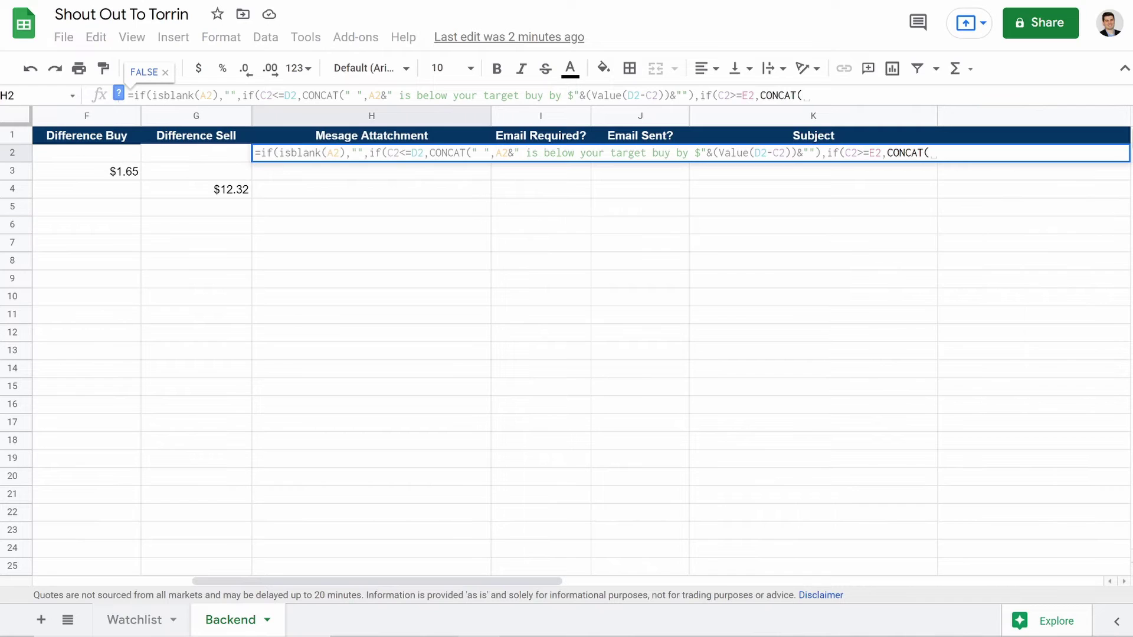
type(":")
key("BackSpace")
type("\" \",A")
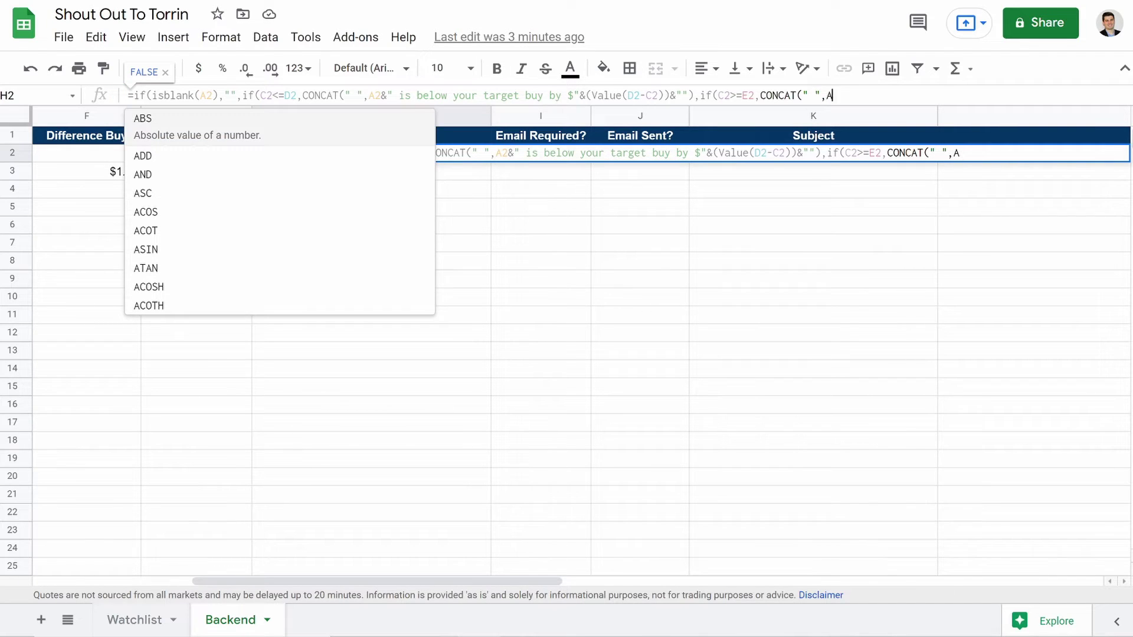
type("2&")
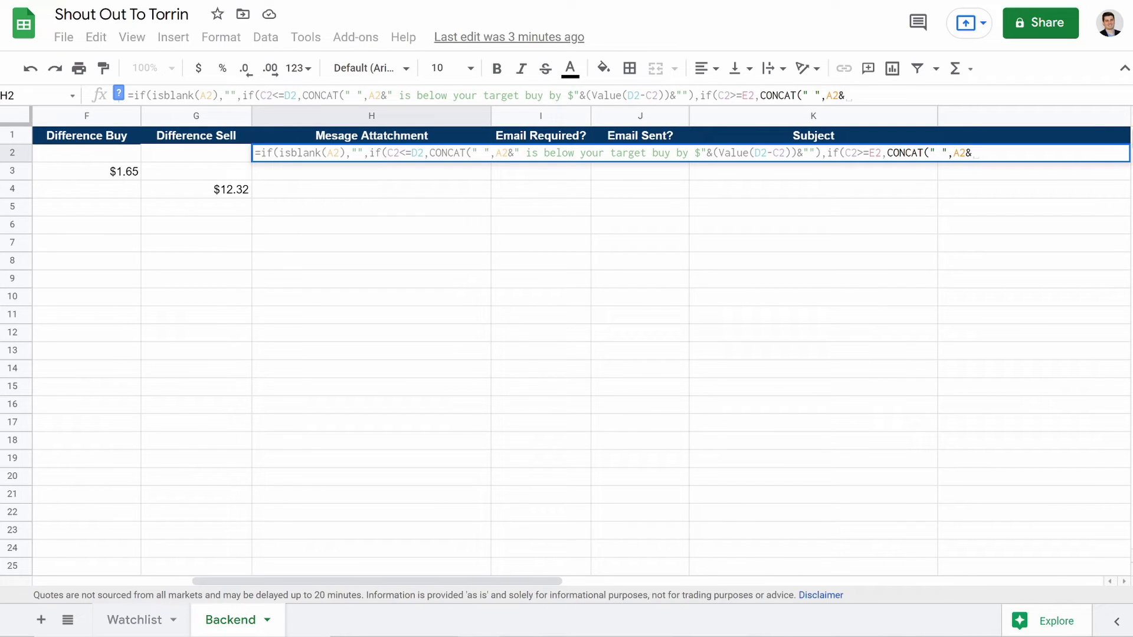
type("\"")
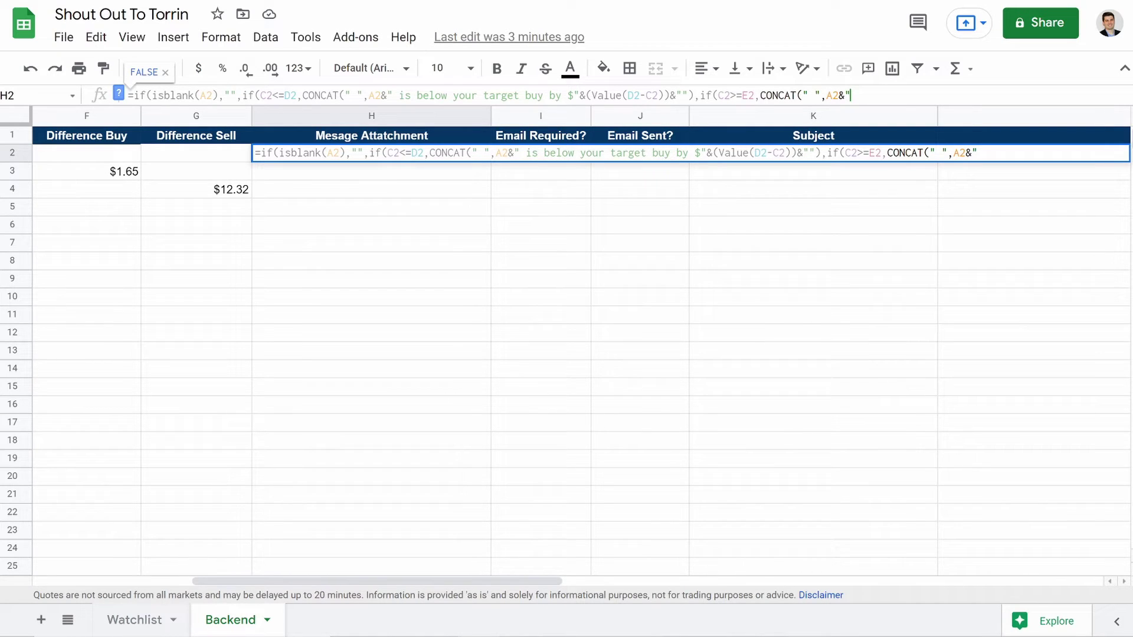
type(" is above your ta")
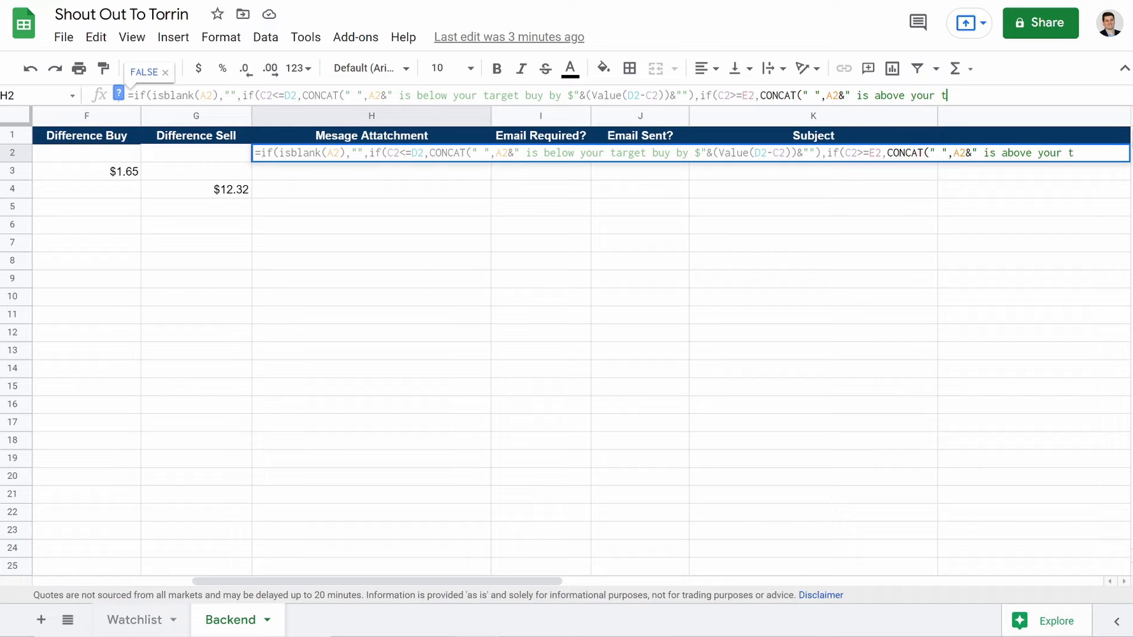
type("rget sell by")
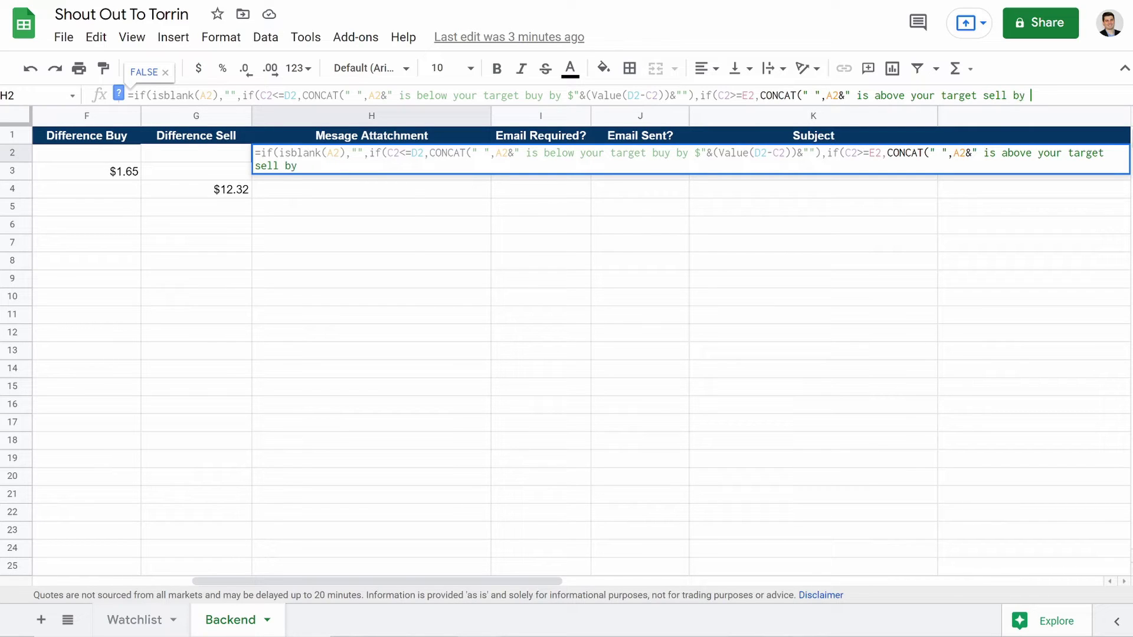
type(" $\"&")
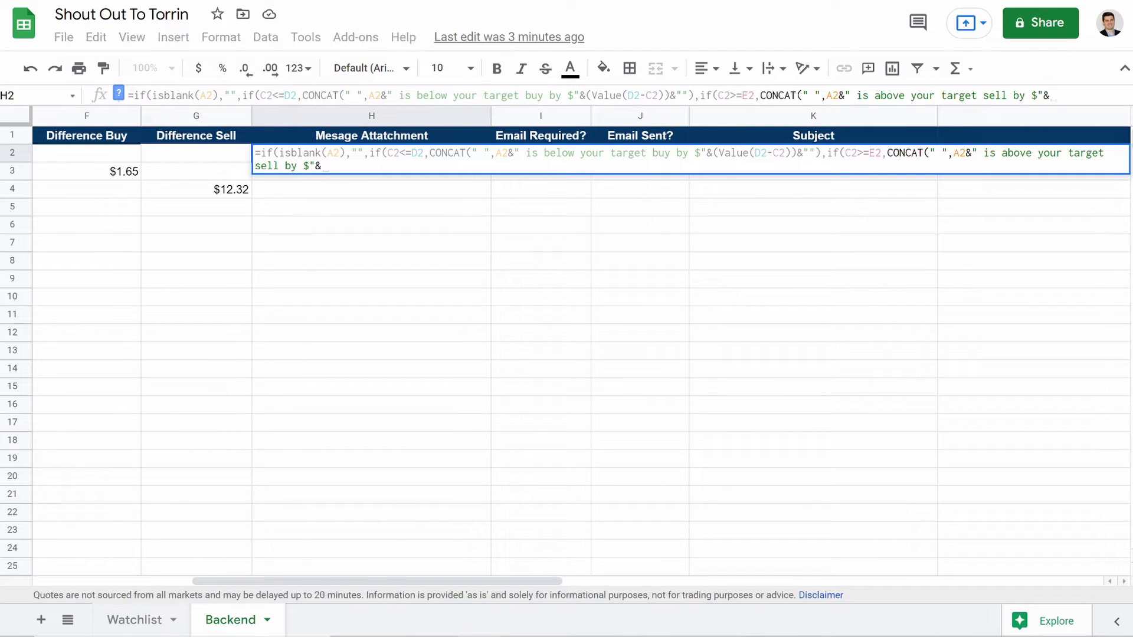
type("(Va")
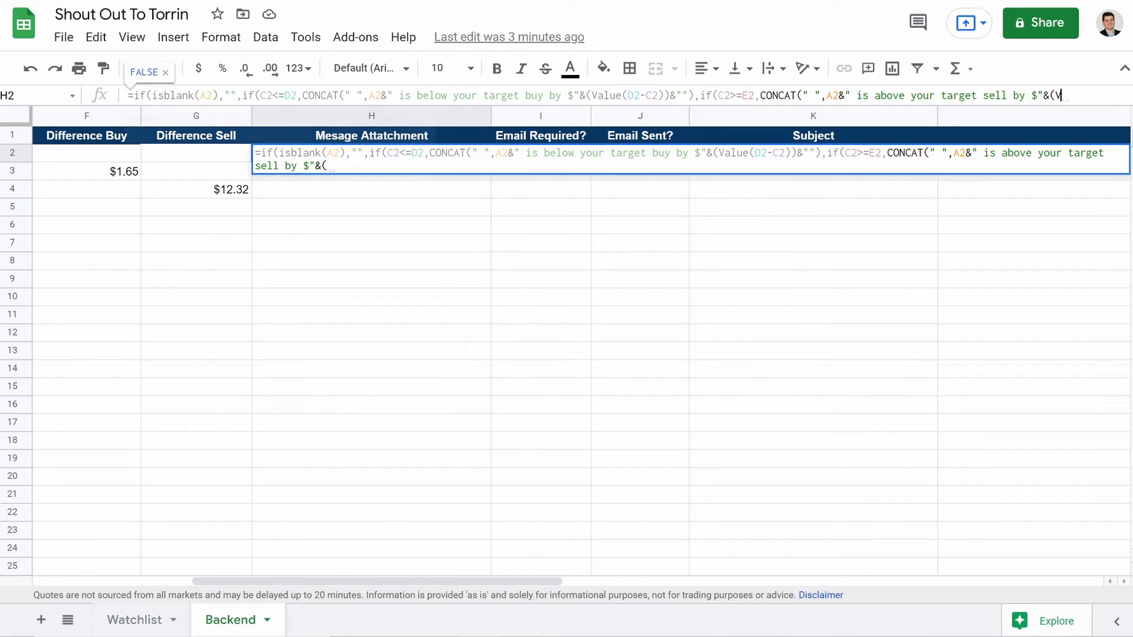
type("lue(")
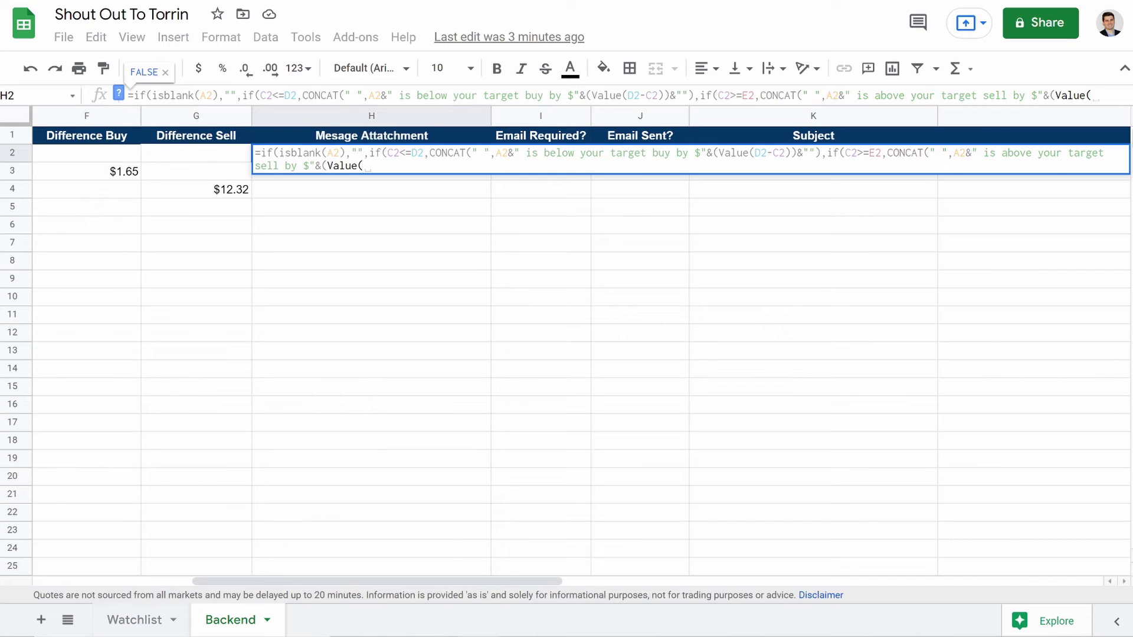
type("C2")
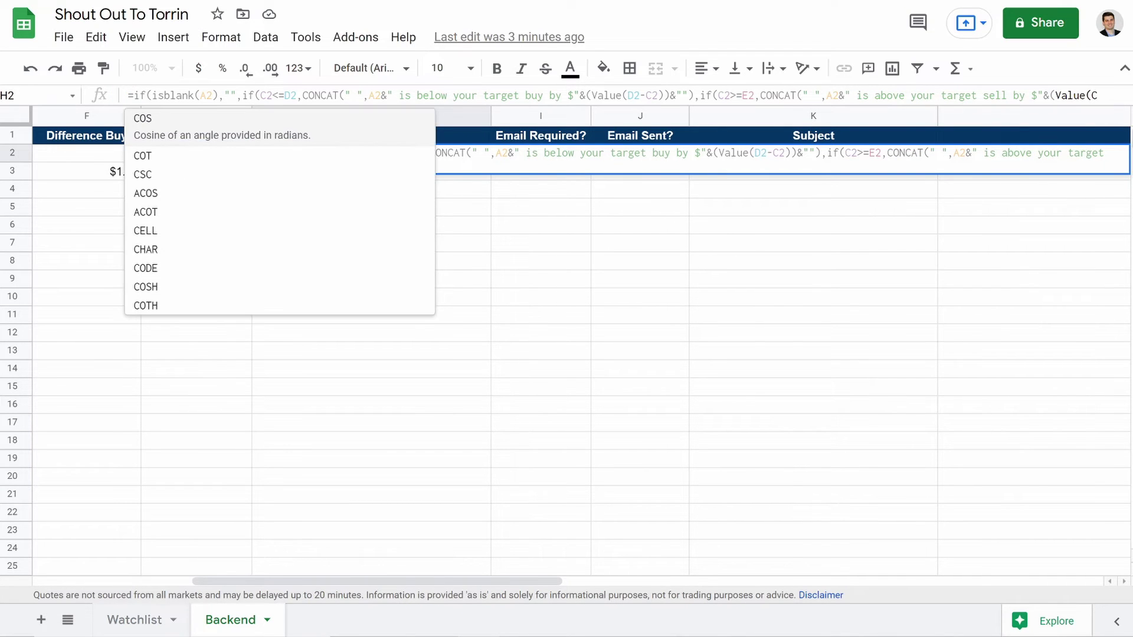
type("-E2")
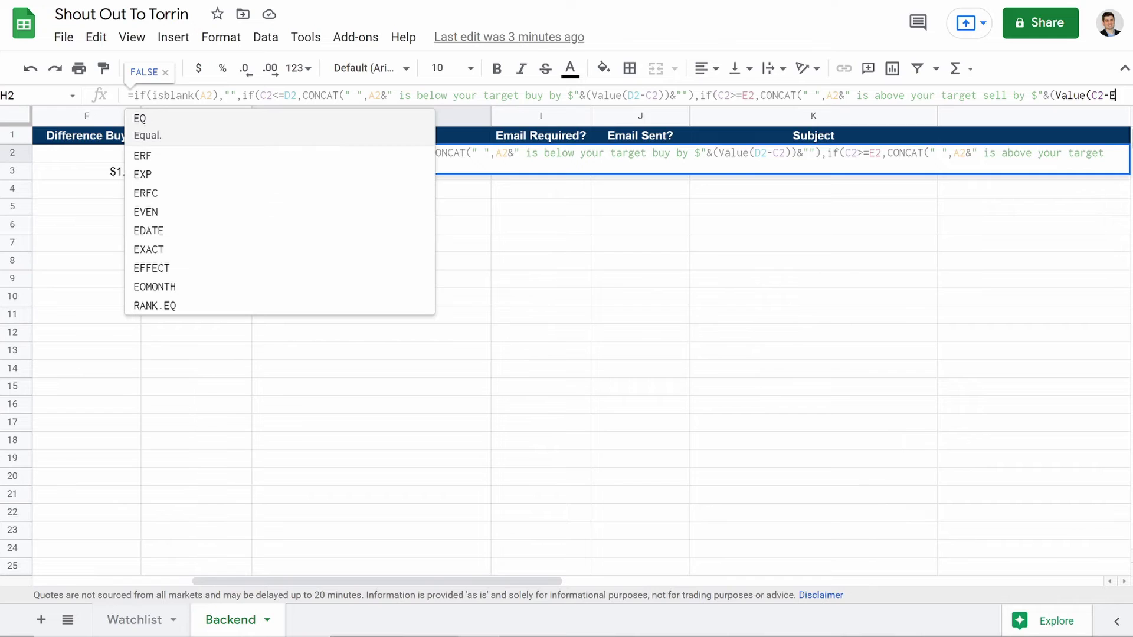
type("))")
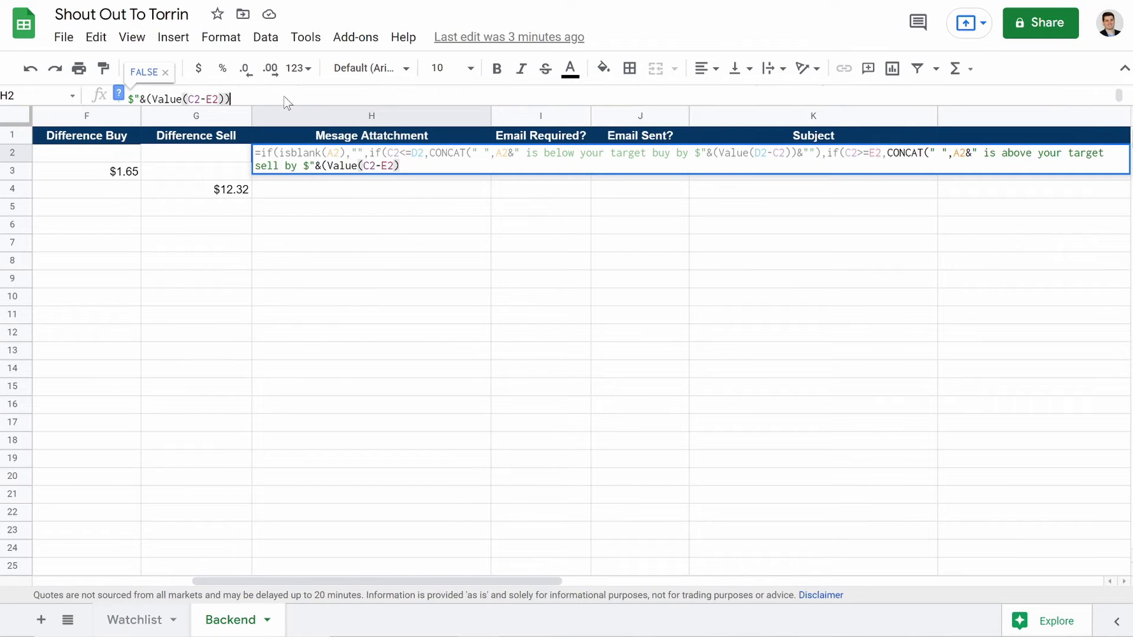
type("&")
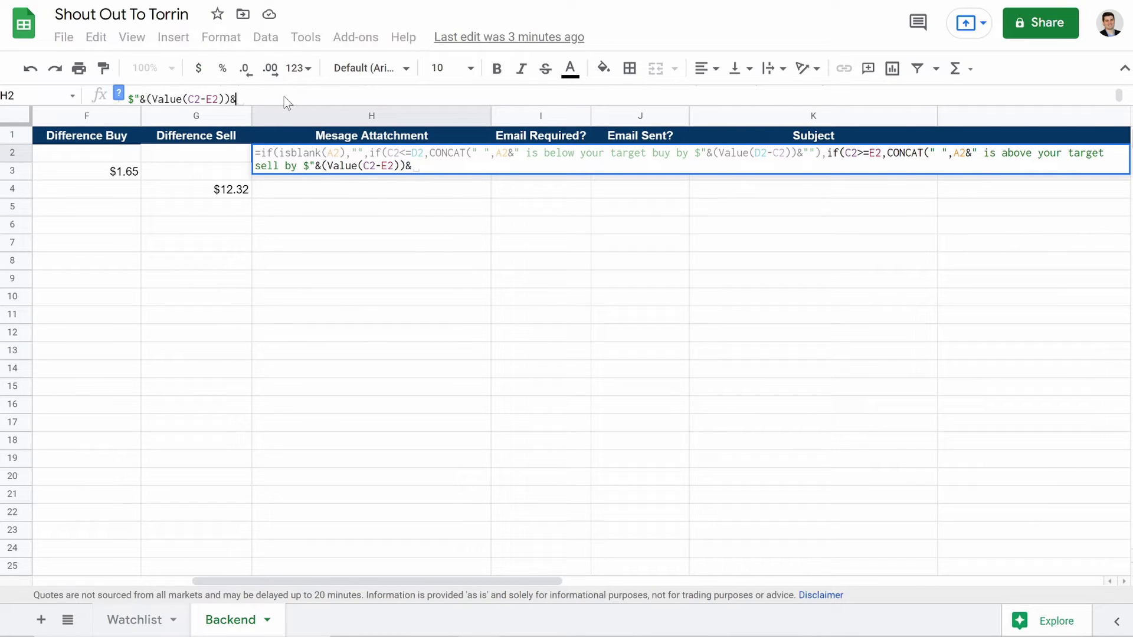
type("\"\"")
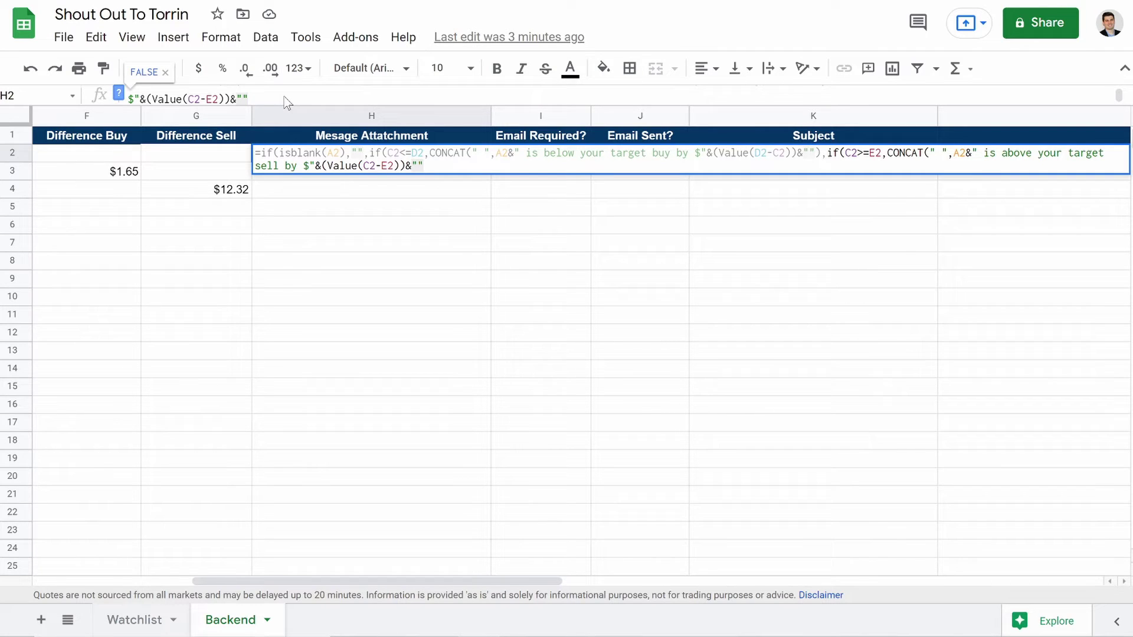
type("),\"\"")
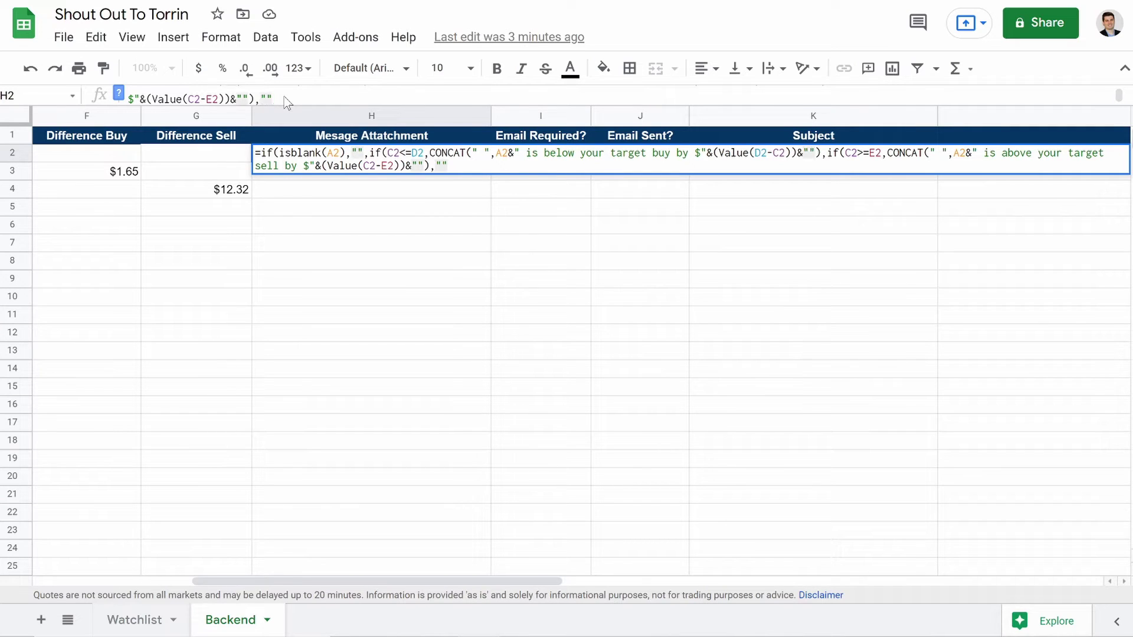
type(")))")
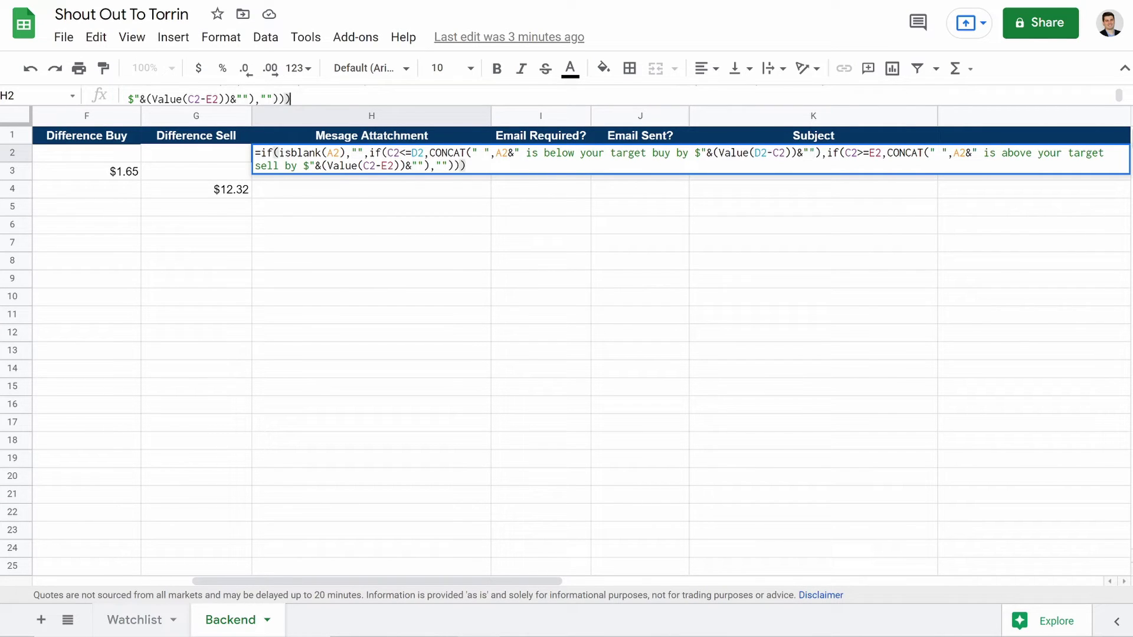
Step: Enter H2's message formula and fill it down to row 18, giving SQ and MSFT their messages
key("Return")
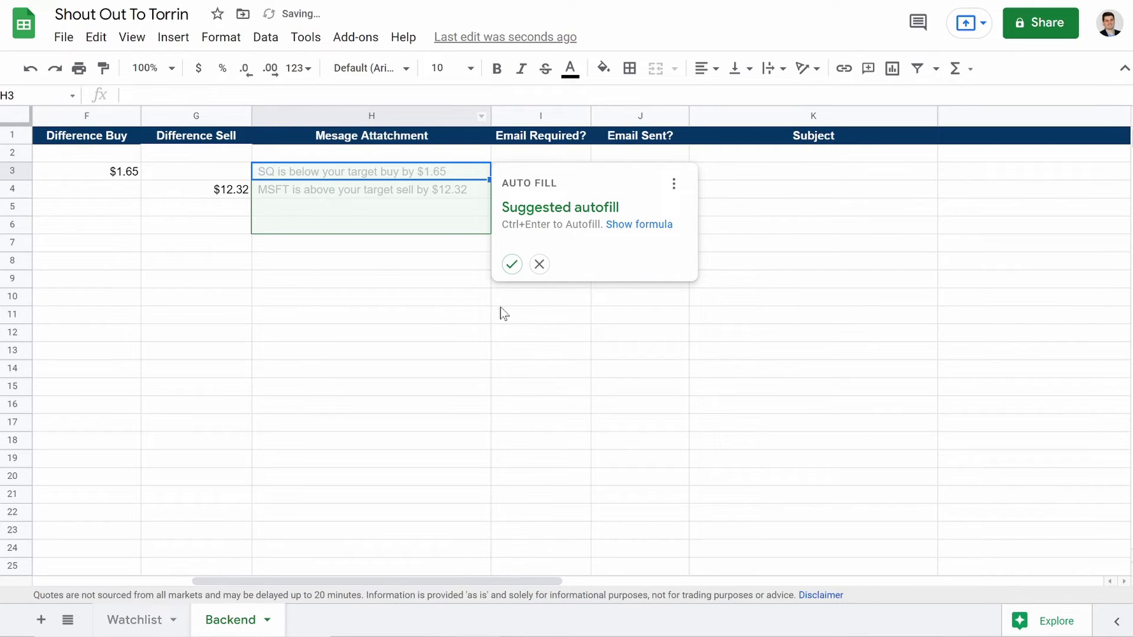
left_click(511, 264)
left_click(447, 228)
left_click_drag(489, 233, 519, 452)
left_click(388, 408)
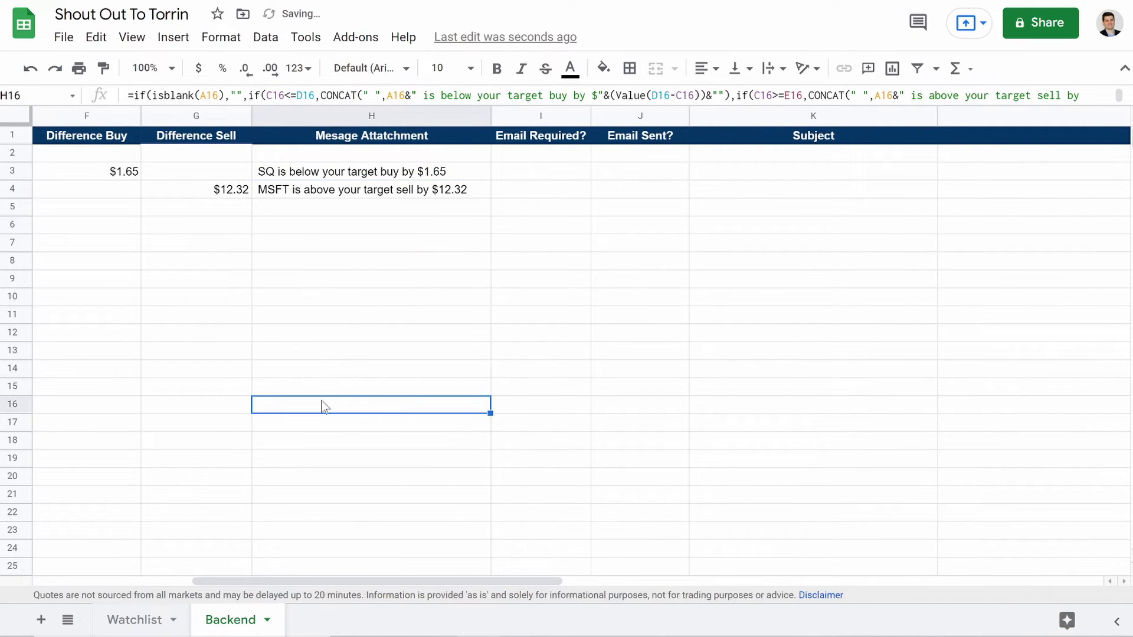
left_click(317, 172)
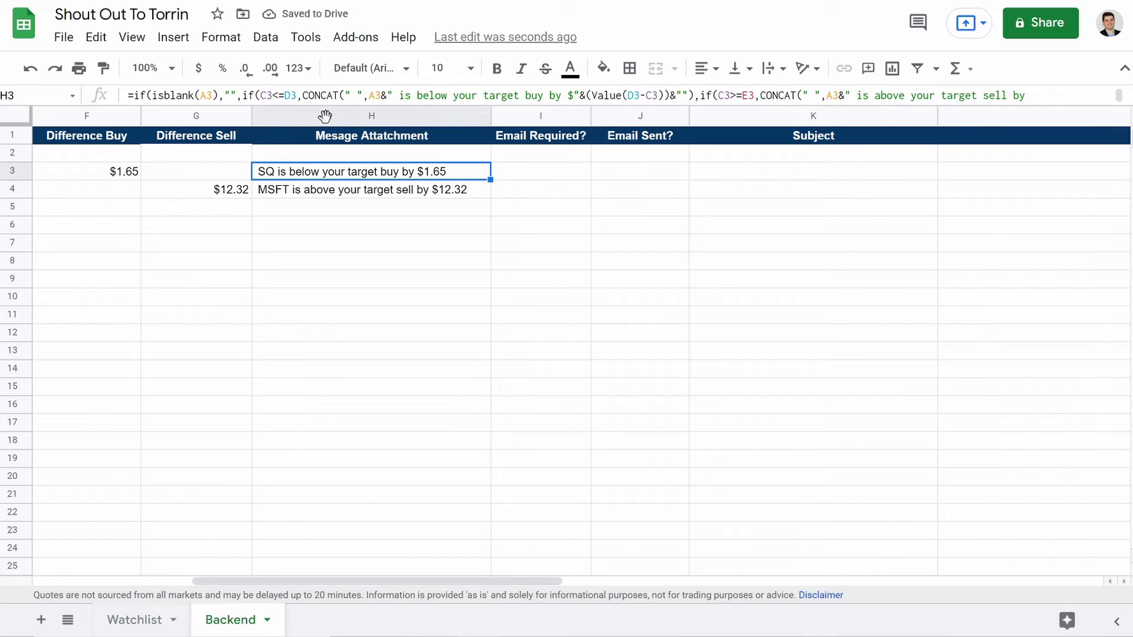
left_click_drag(340, 105, 340, 194)
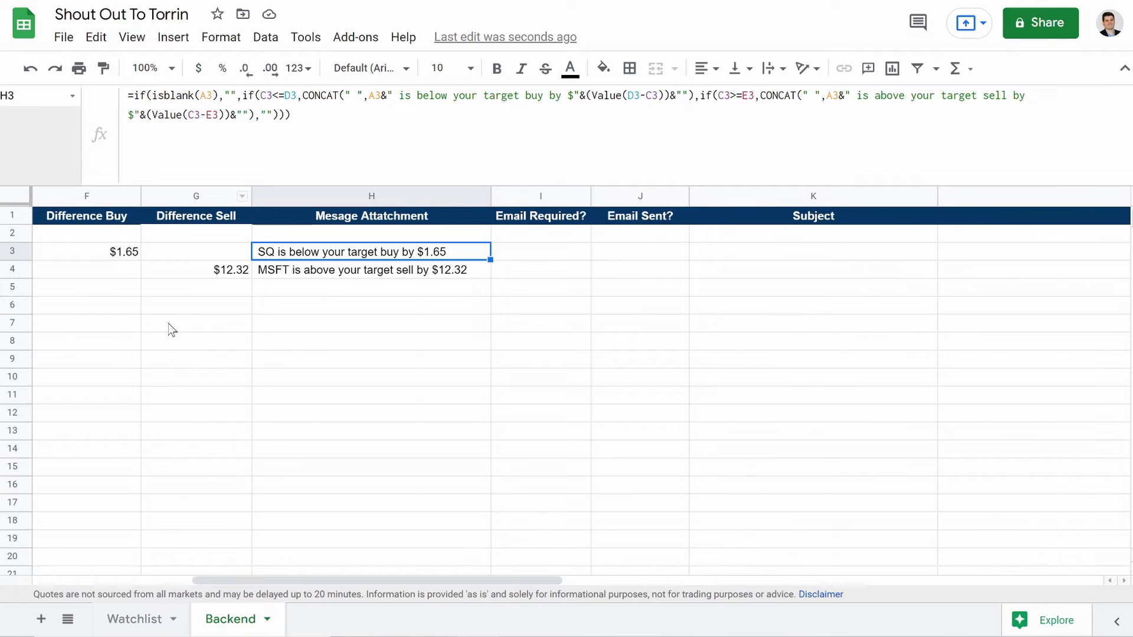
scroll(170, 329, "left", 5)
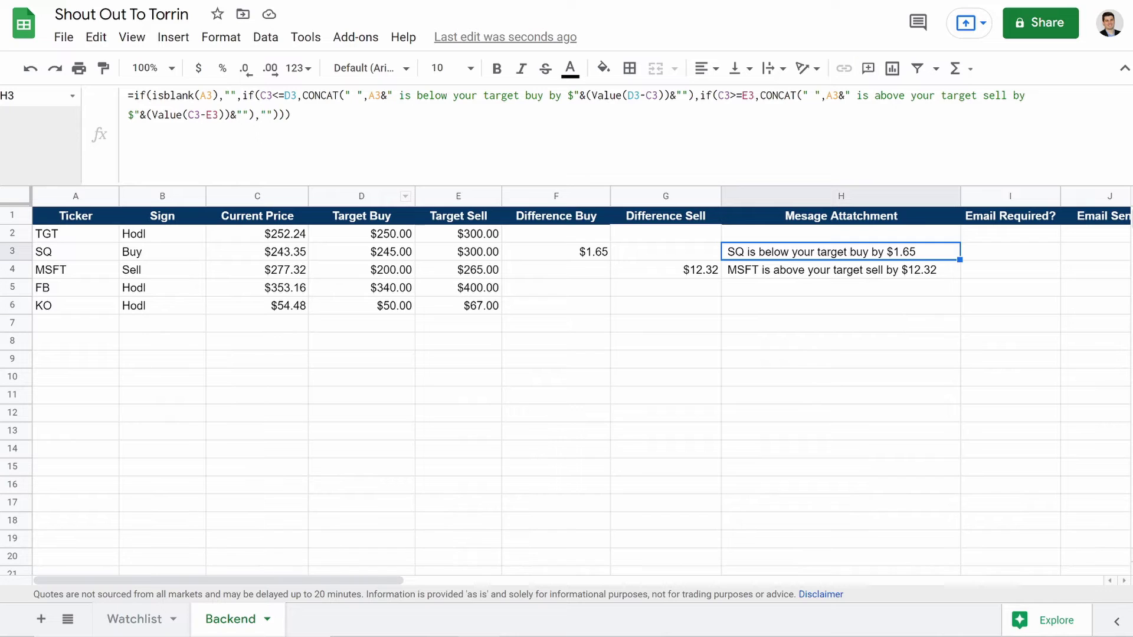
left_click_drag(291, 116, 255, 115)
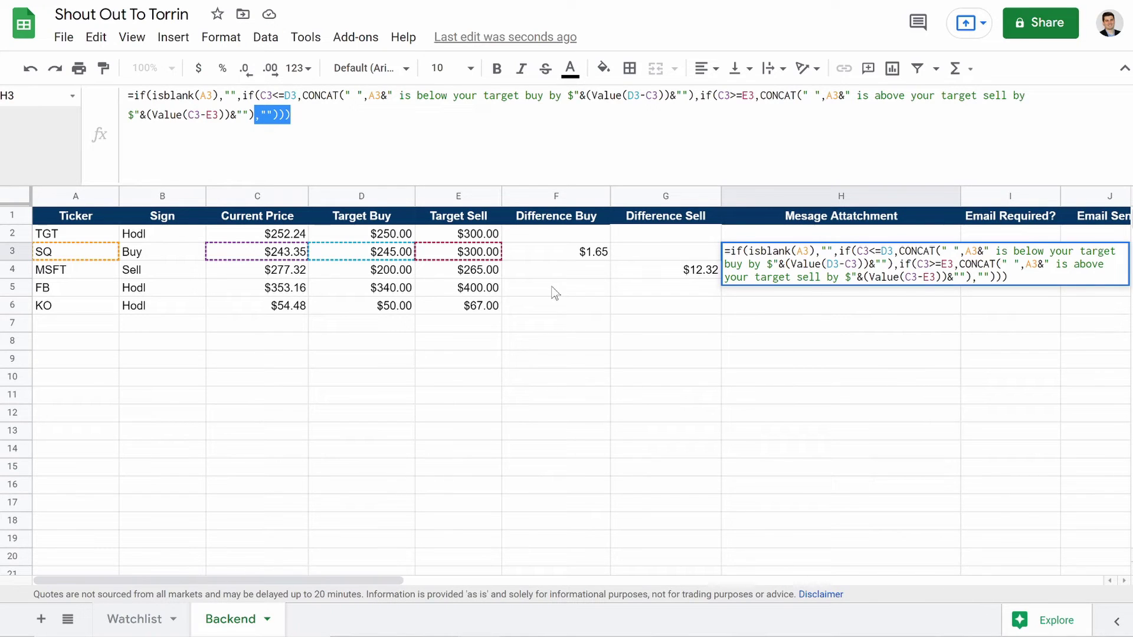
key("Return")
left_click(789, 237)
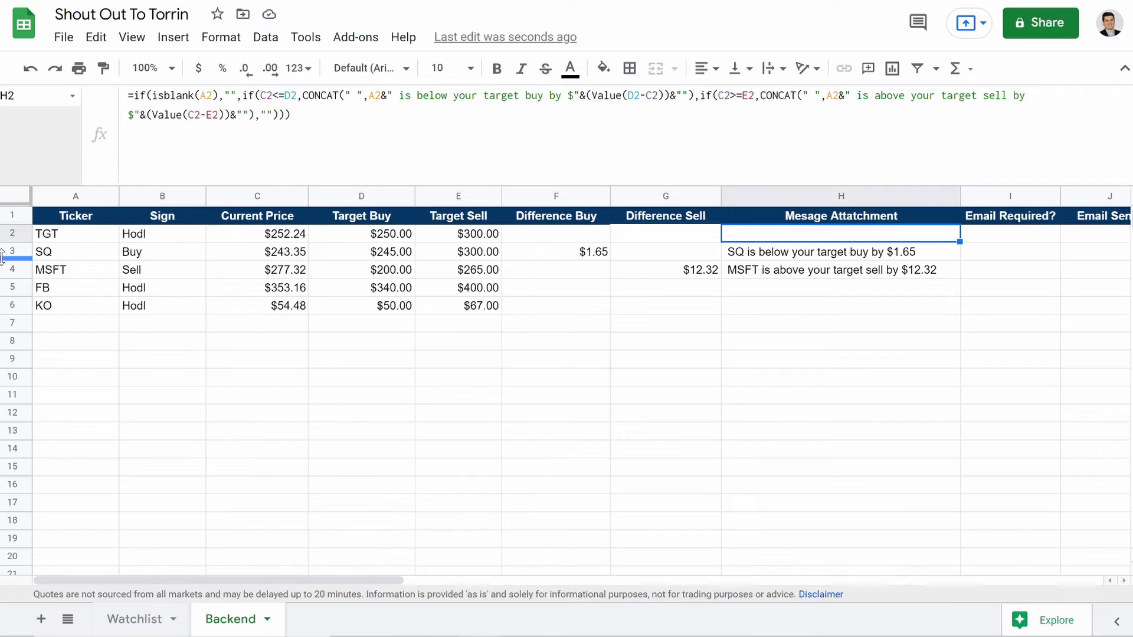
left_click(762, 260)
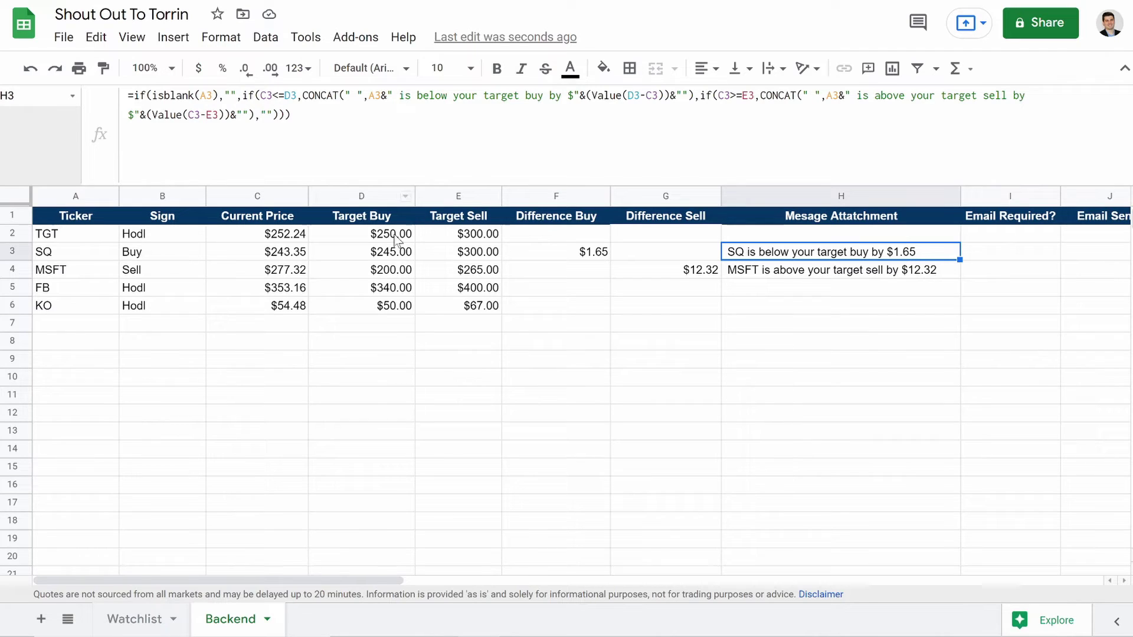
scroll(627, 296, "right", 5)
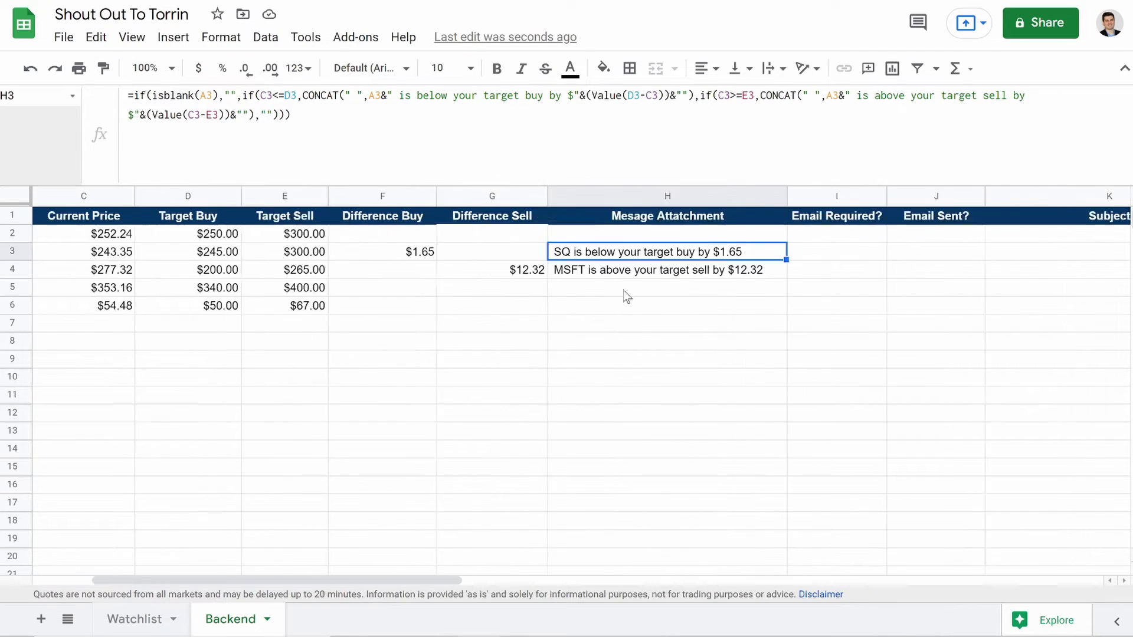
left_click(718, 236)
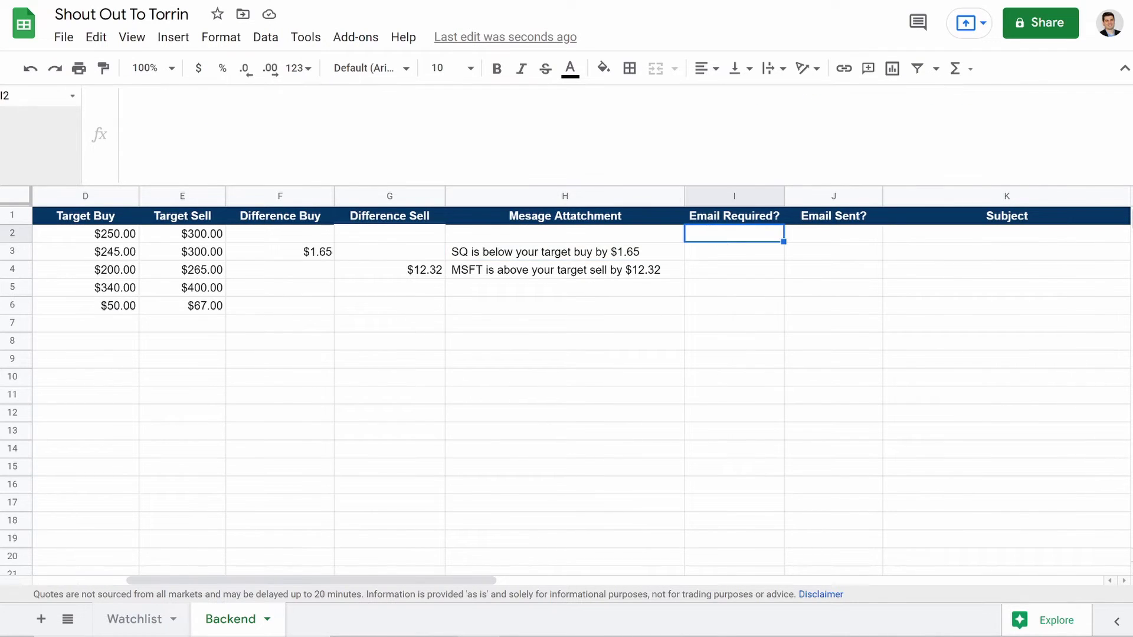
Step: Enter =if(J2="YES","NO",If(B2="Buy","YES",if(B2="Sell","YES",if(B2="","","")))) in I2
left_click(128, 96)
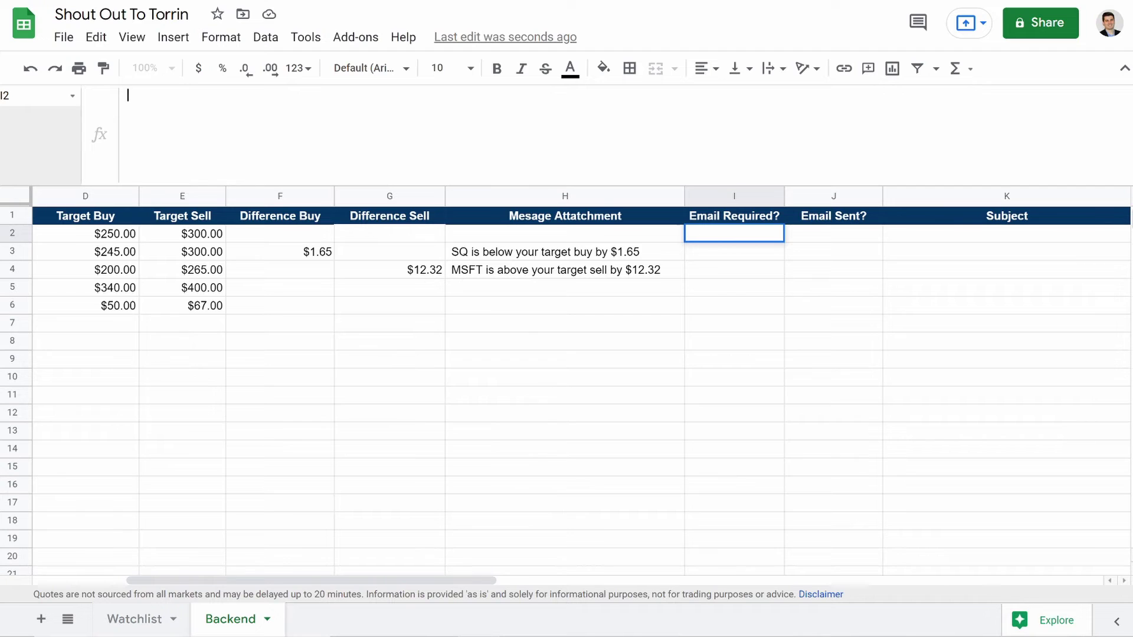
type("=i")
type("f")
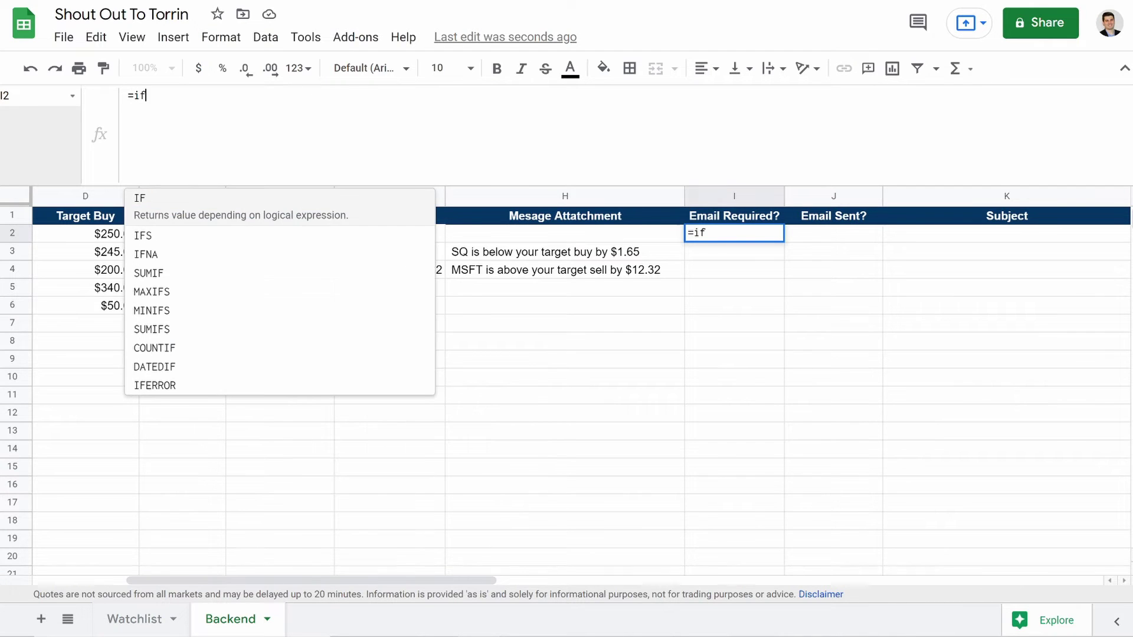
type("(J2")
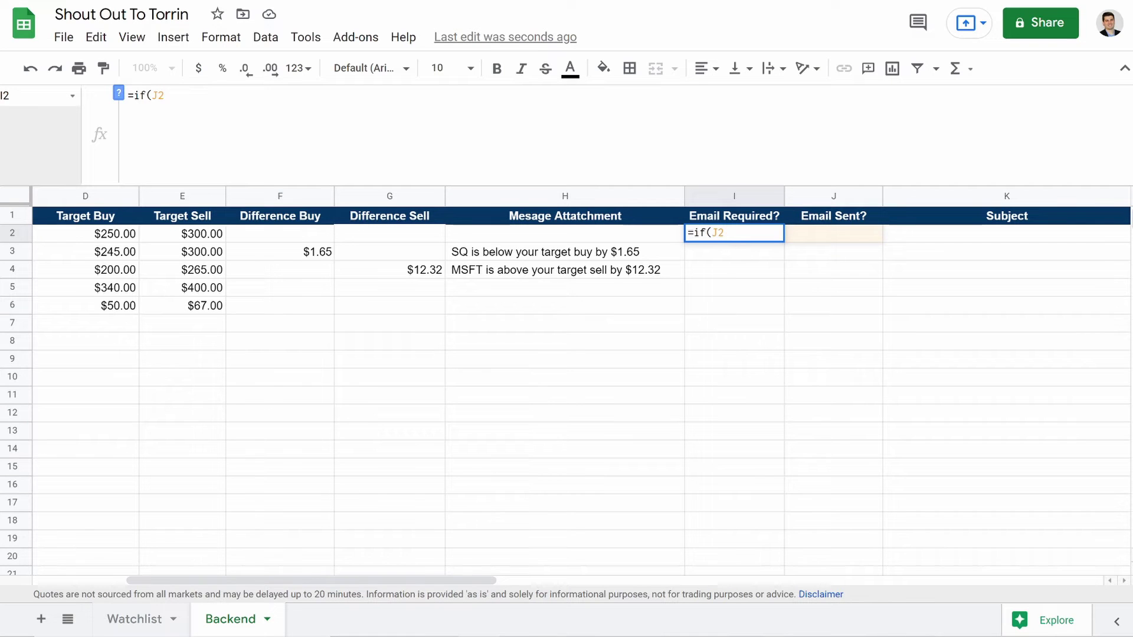
type("=\"Y")
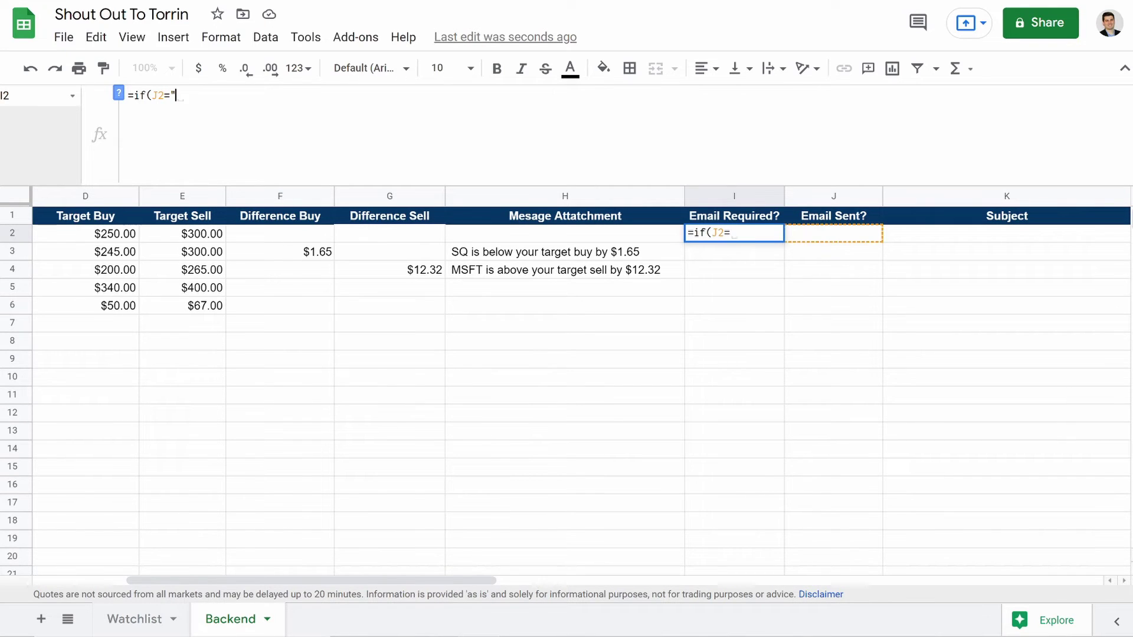
type("ES\",")
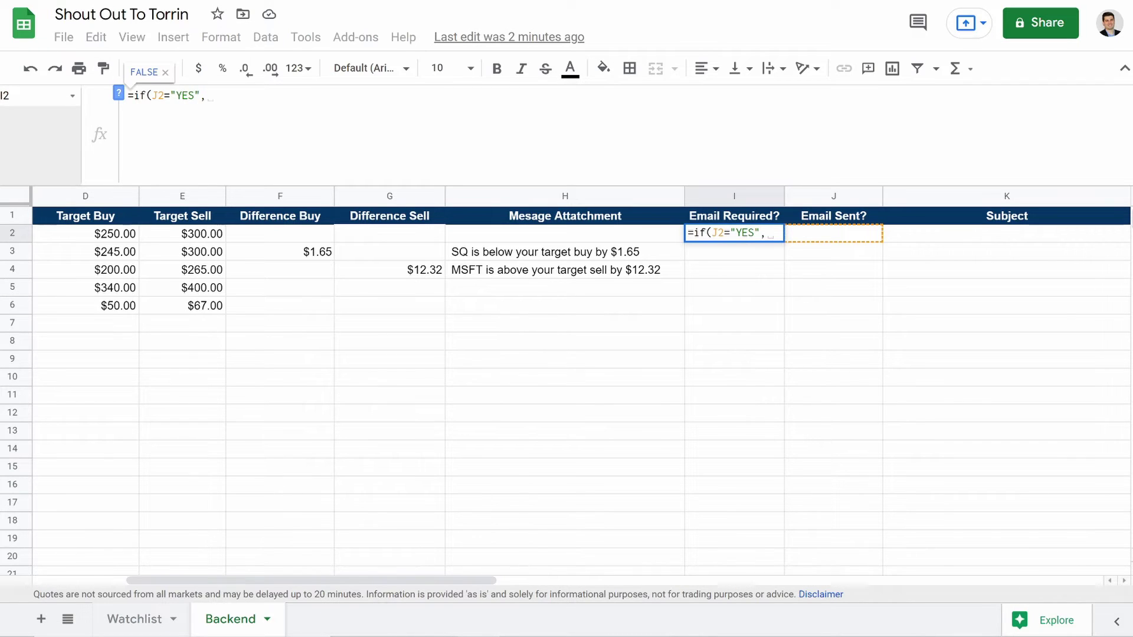
type("\"NO")
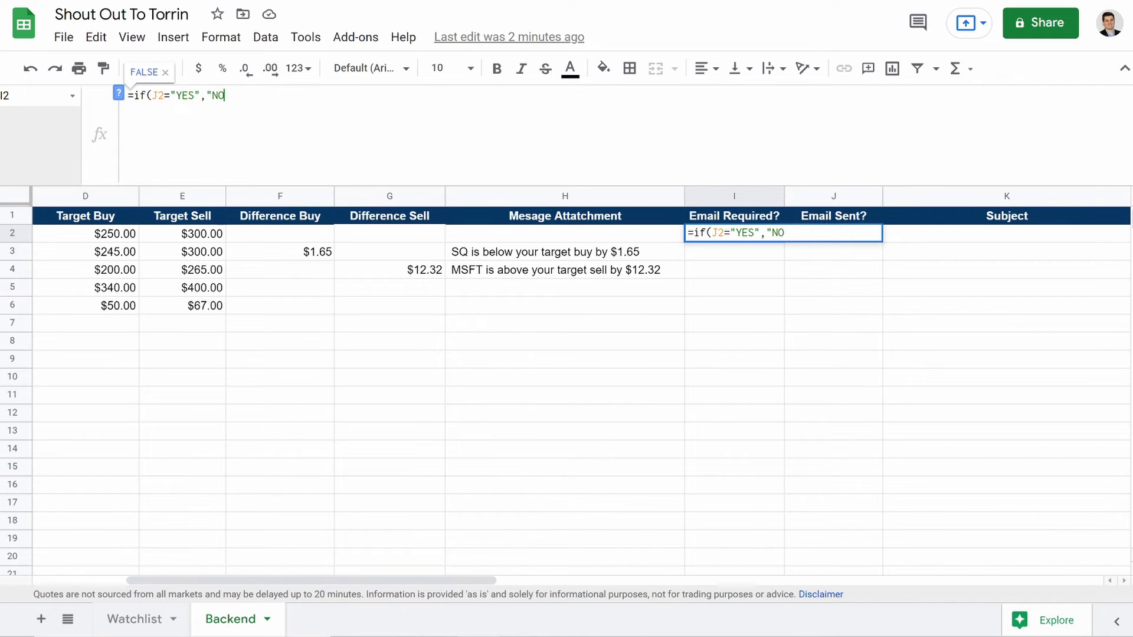
type(",")
key("BackSpace")
type("\",")
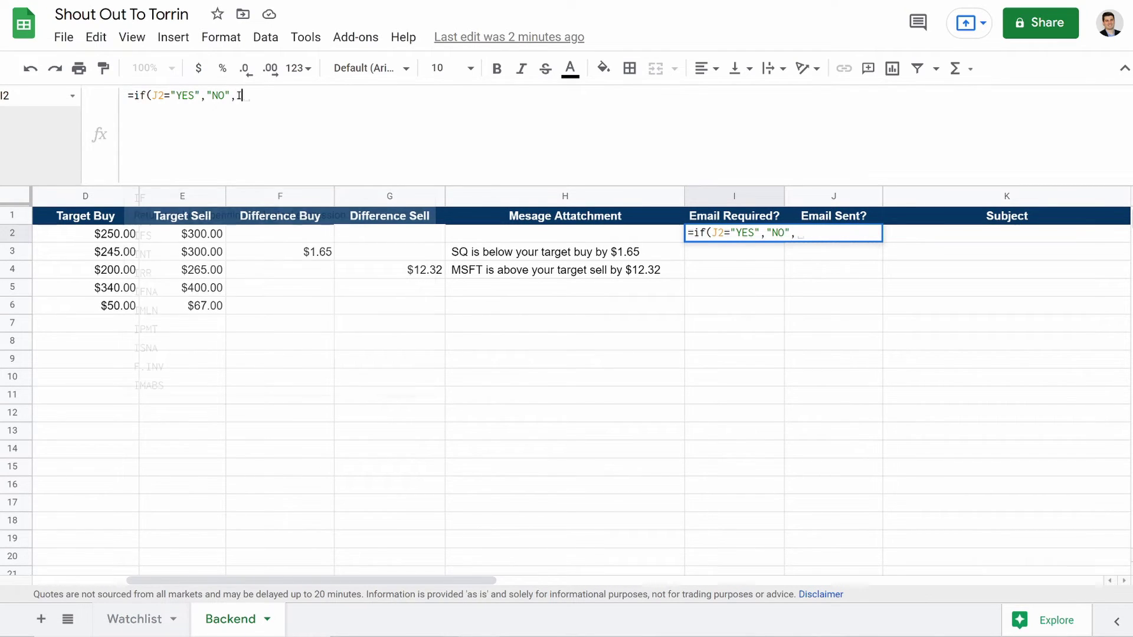
type("If(B2")
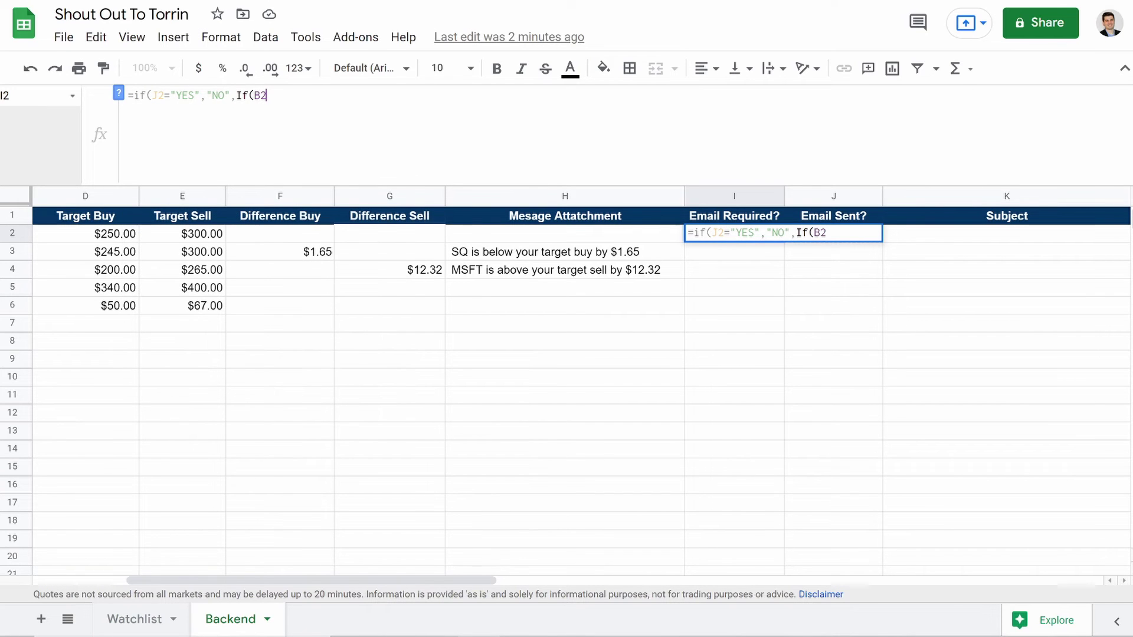
type("=\"Buy\",\"")
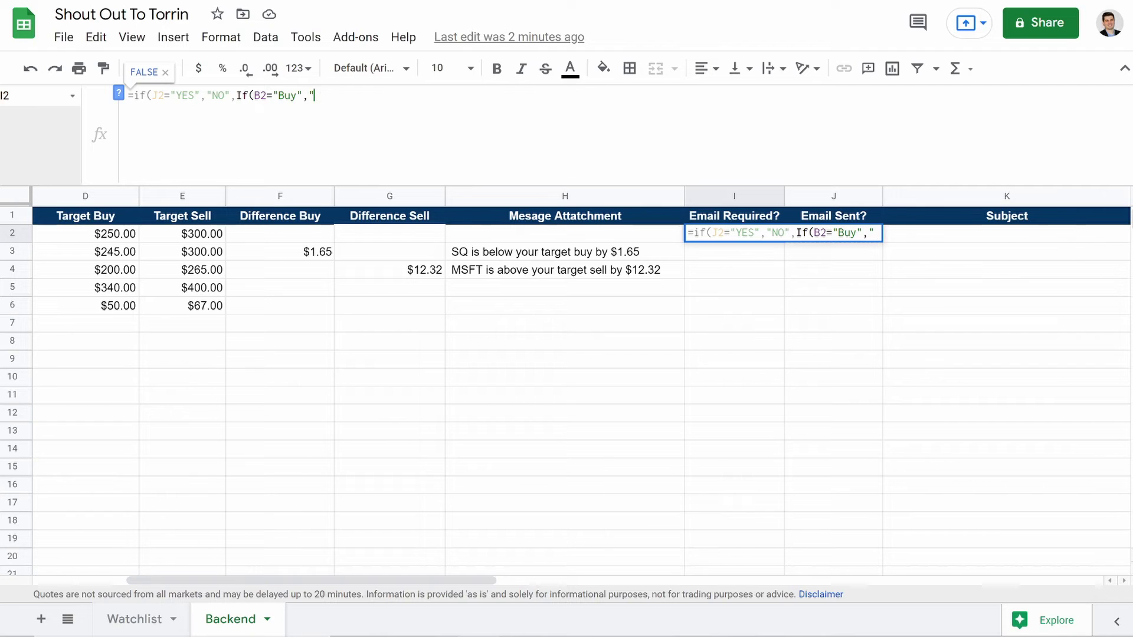
type("YES")
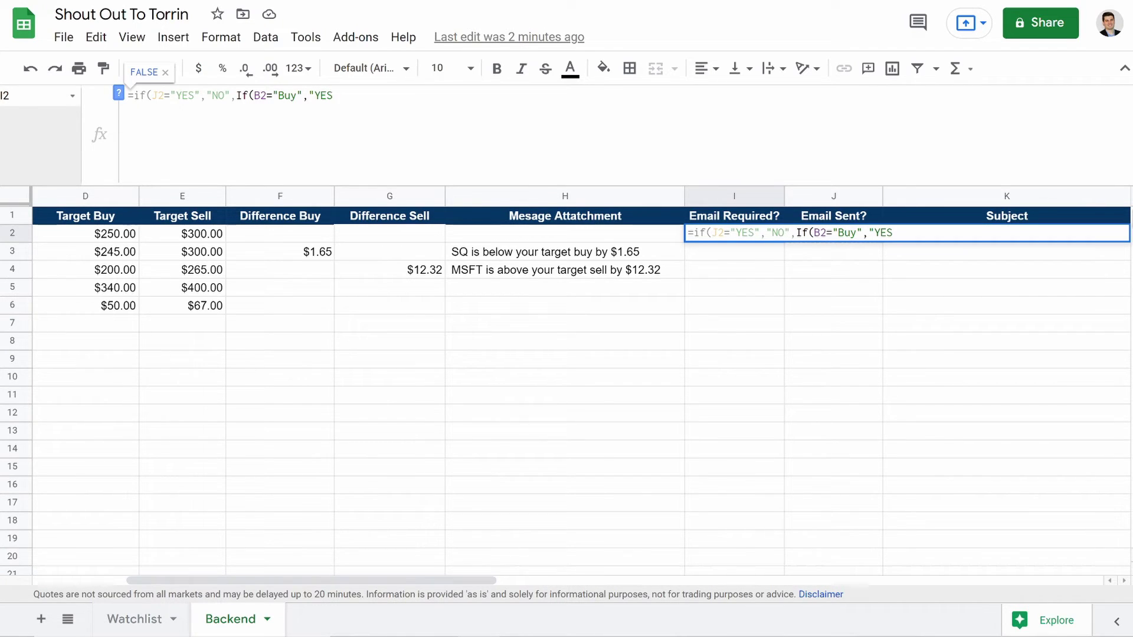
type("\",")
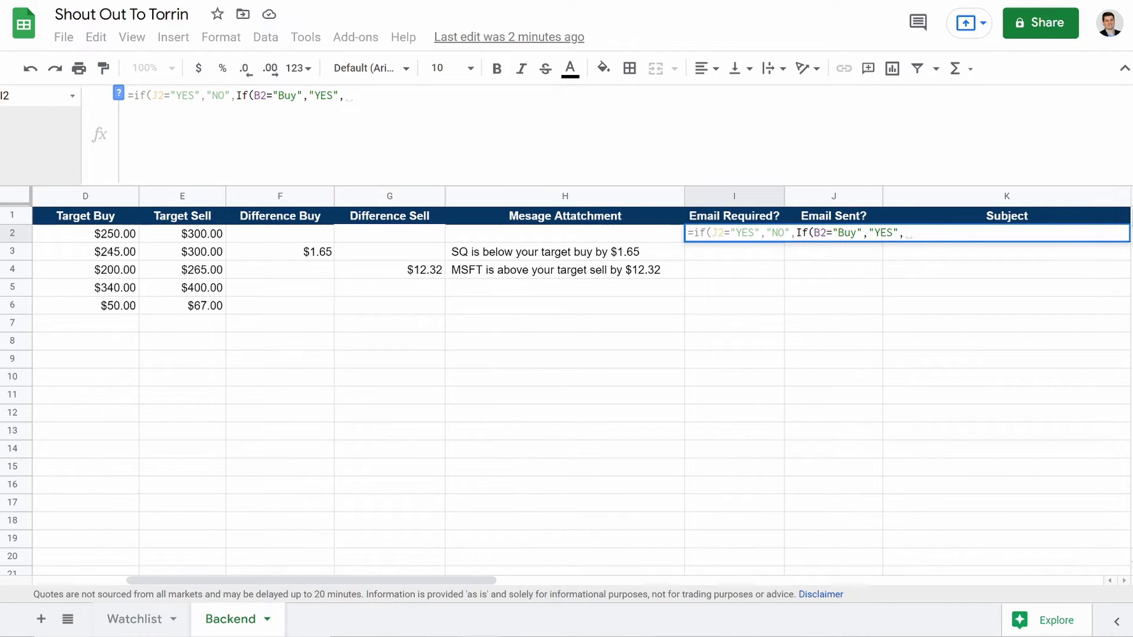
type("if(")
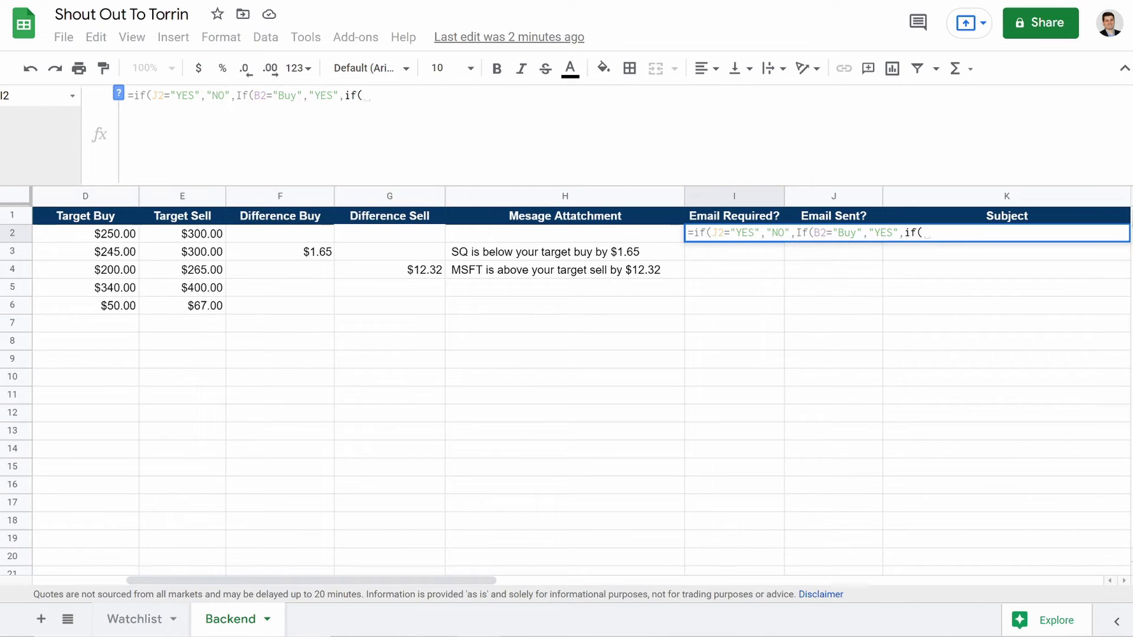
type("B2")
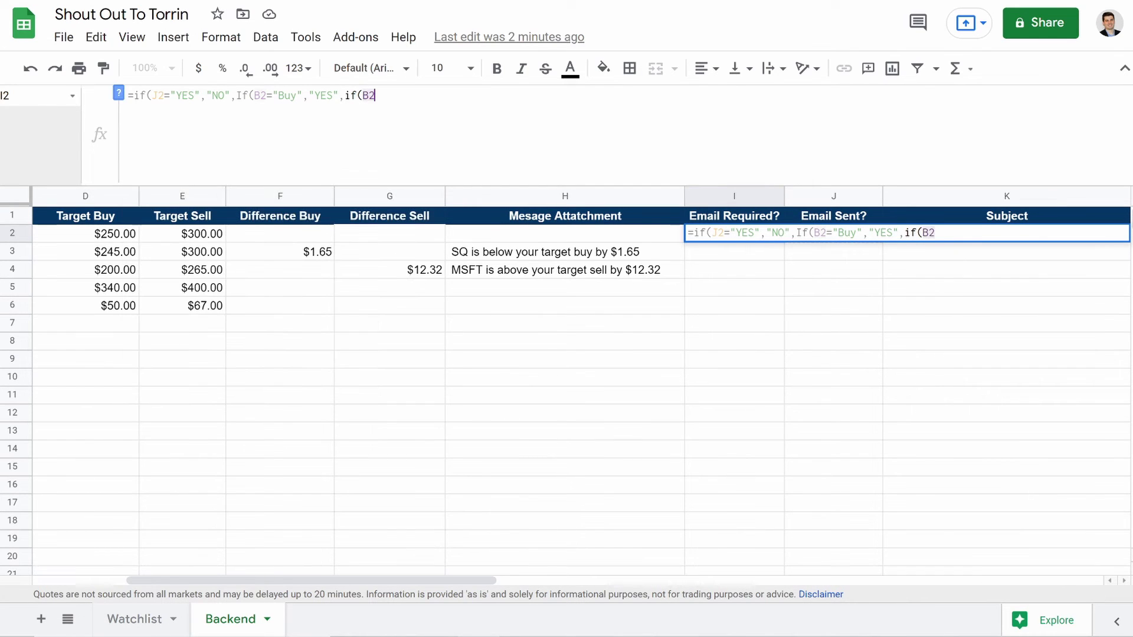
type("=")
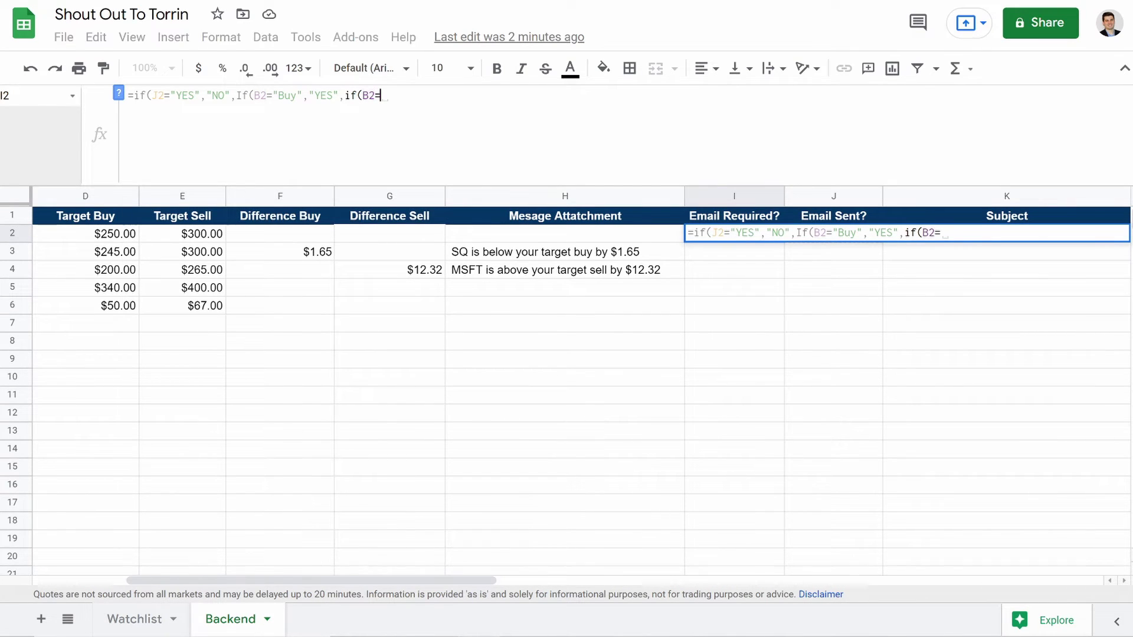
type("\"Sell")
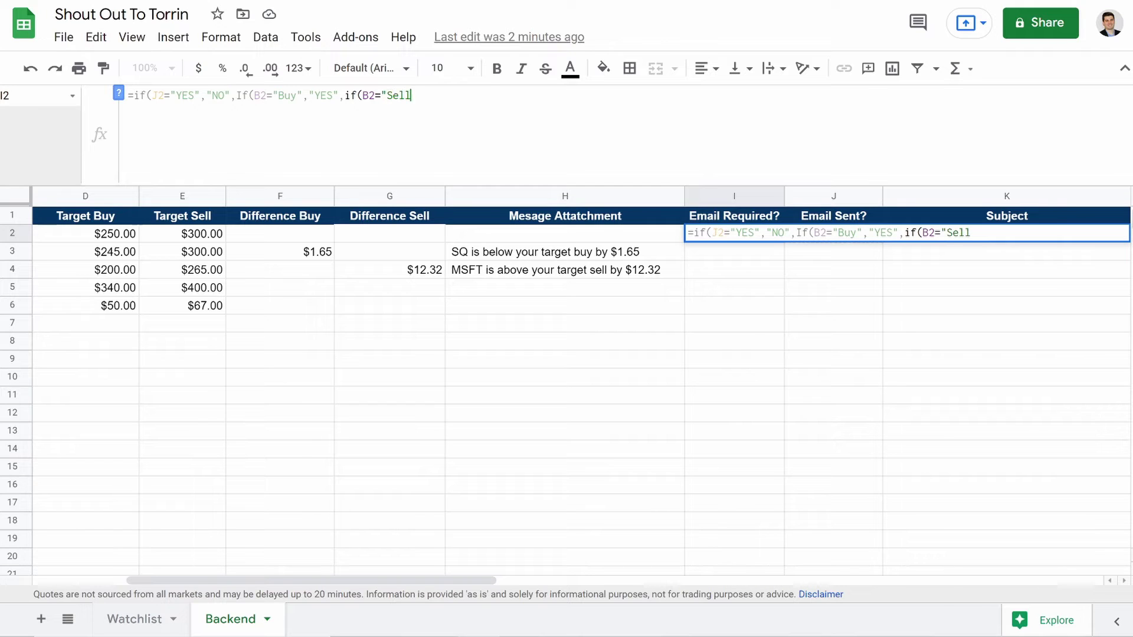
type("\",")
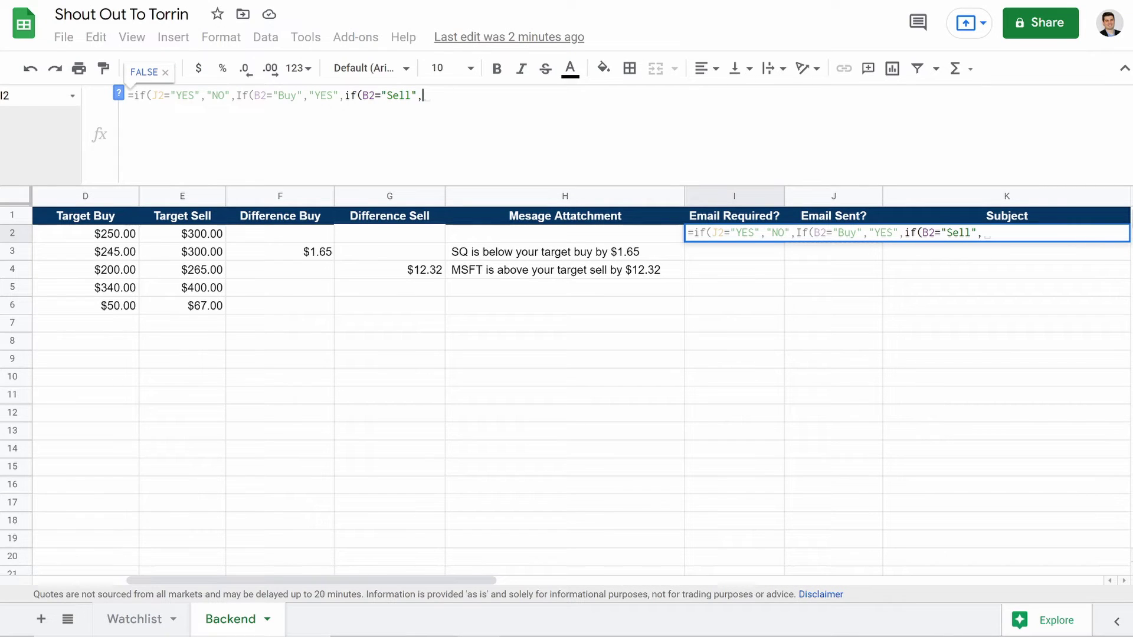
type("\"Y")
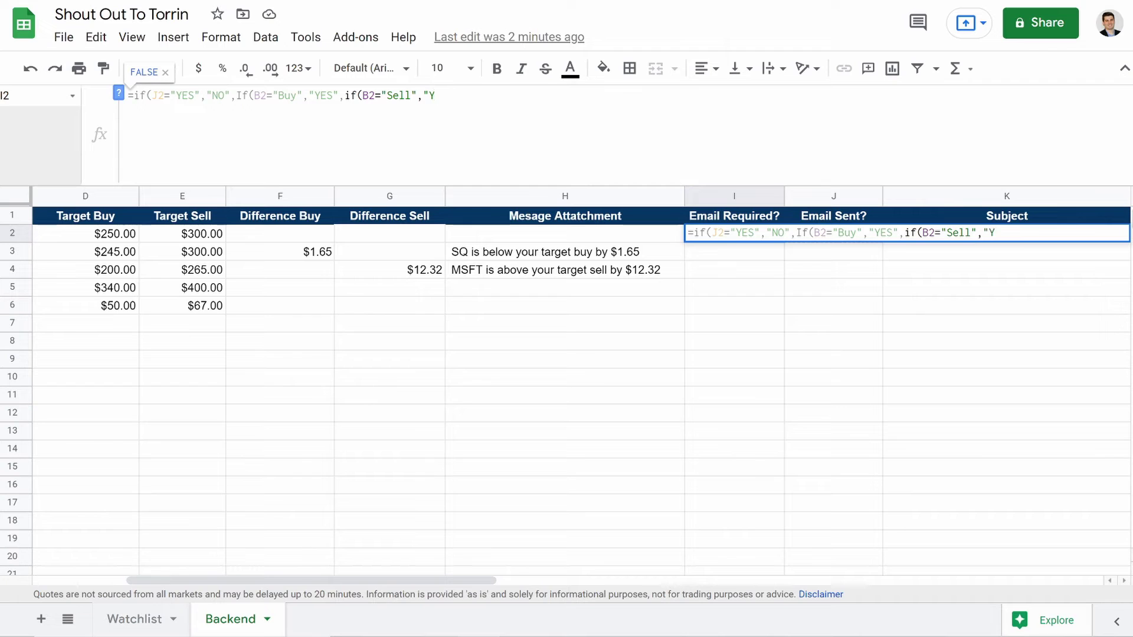
type("ES")
type(",")
type("if(")
key("BackSpace")
key("BackSpace")
key("BackSpace")
key("BackSpace")
type("\"")
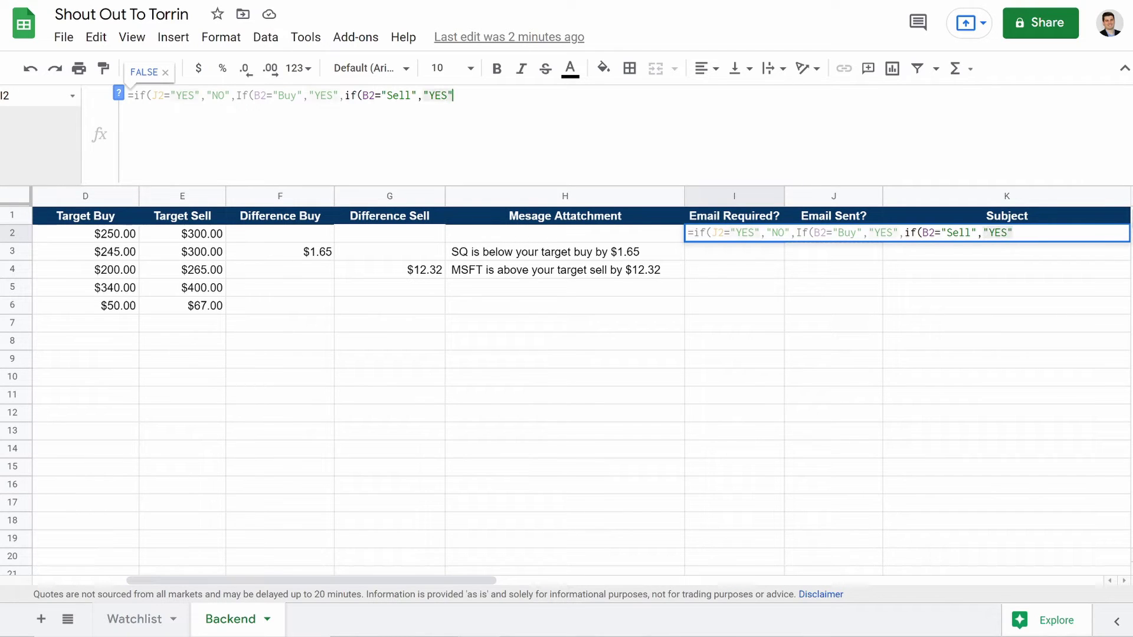
type(",")
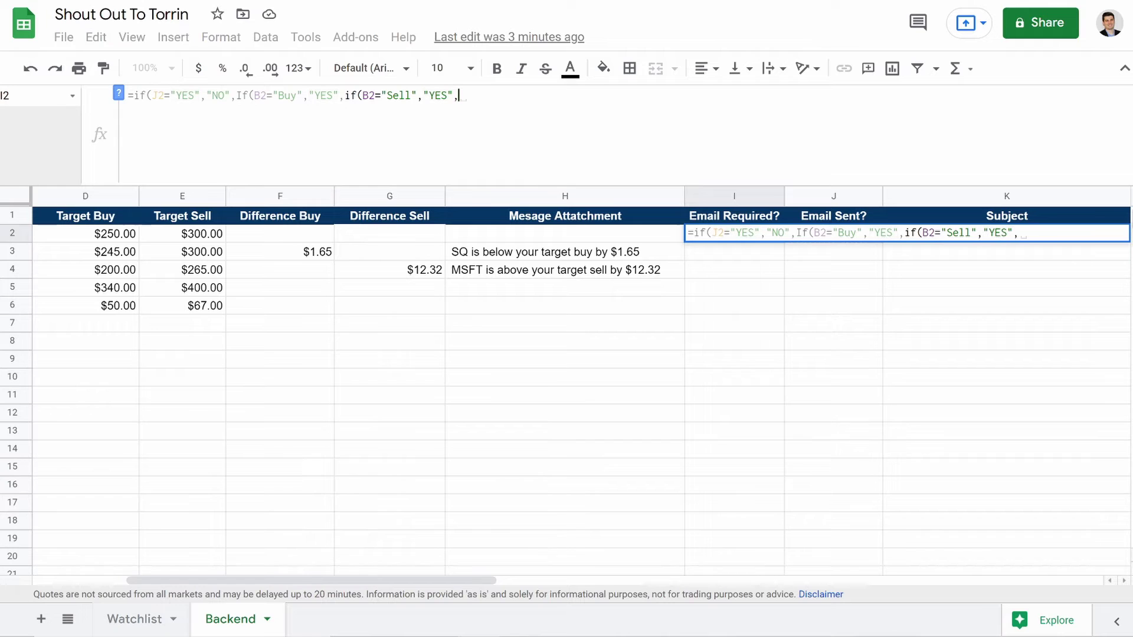
type("if")
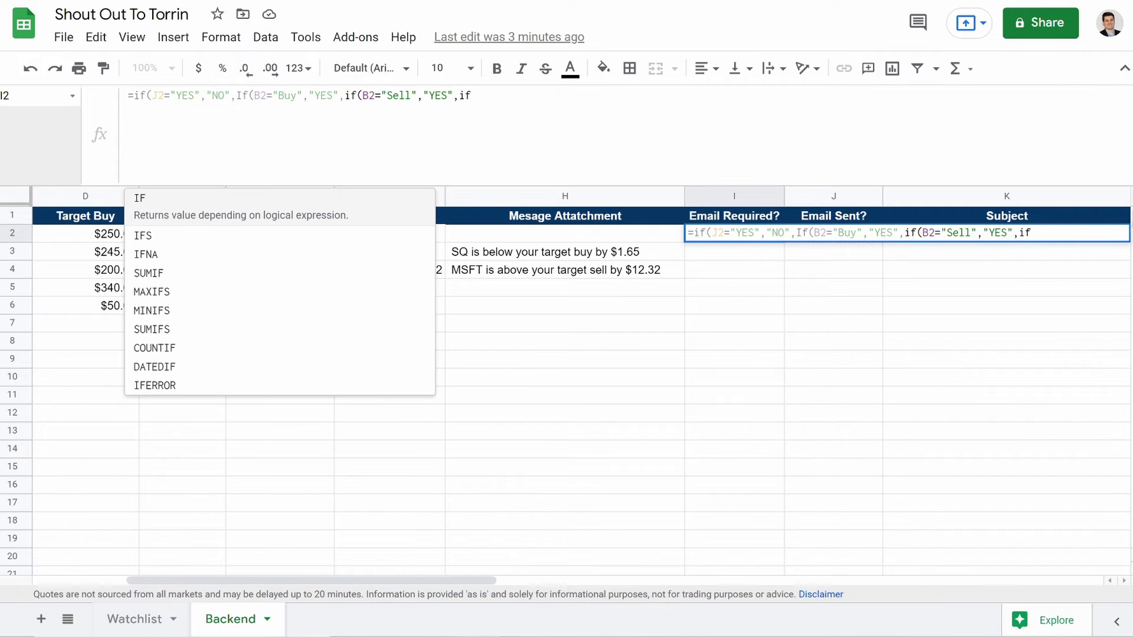
type("(B2")
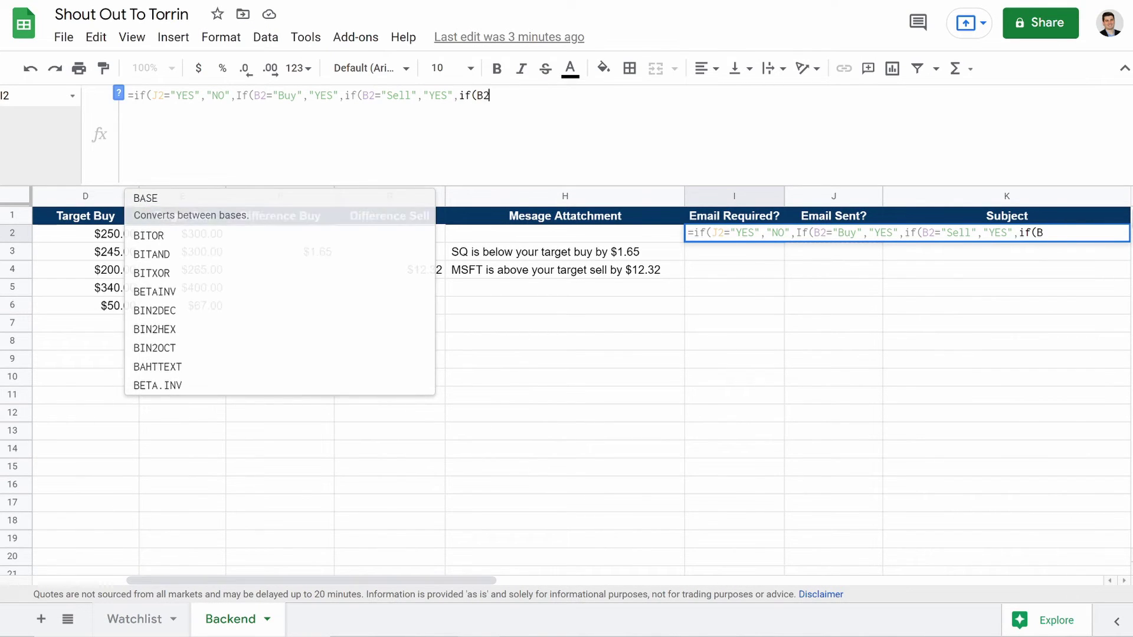
type("=")
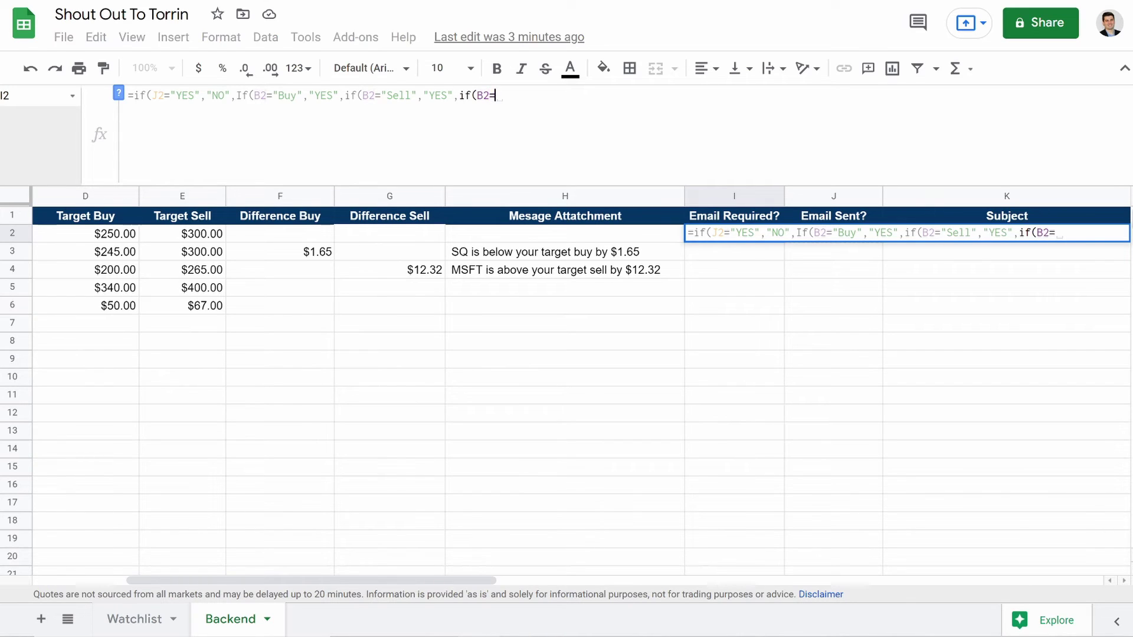
type("\"\"")
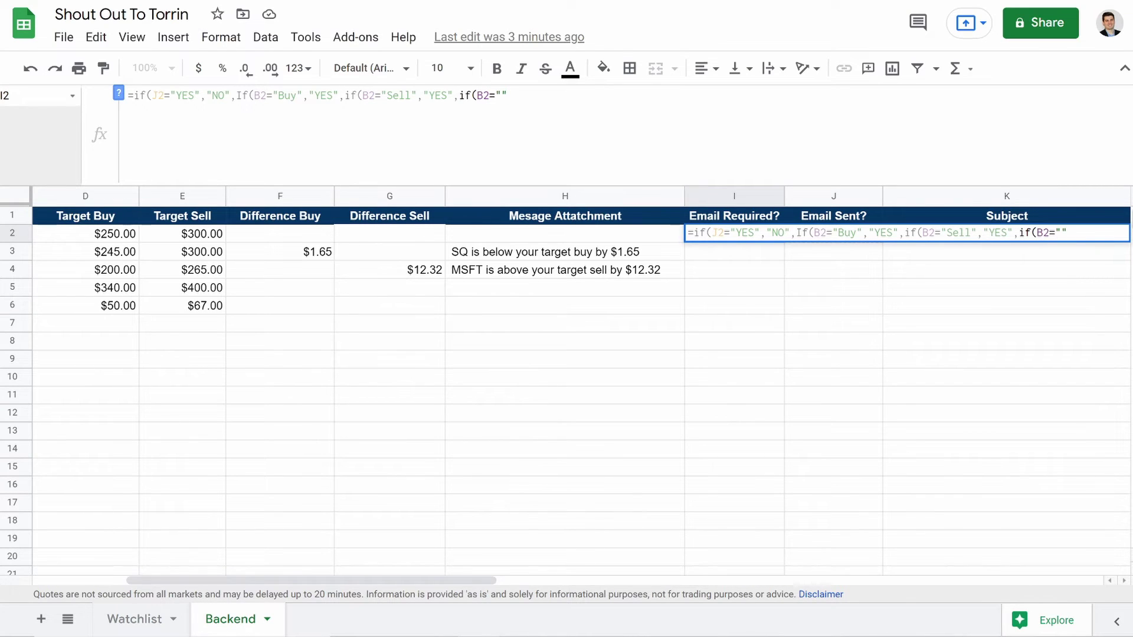
type(",\"\",\"\"")
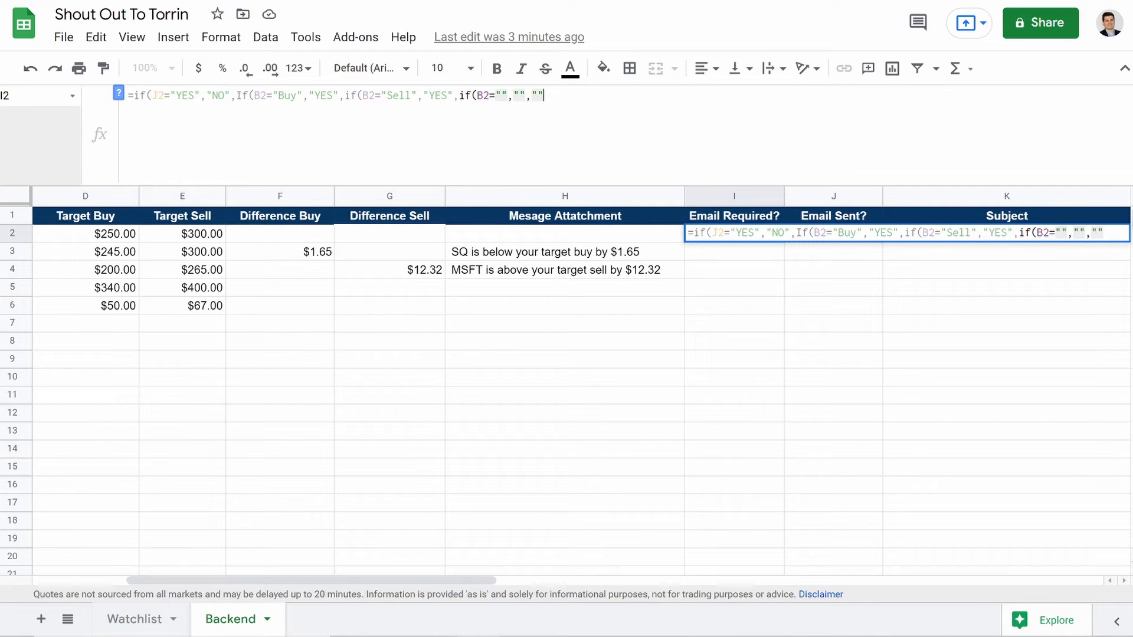
type("))))")
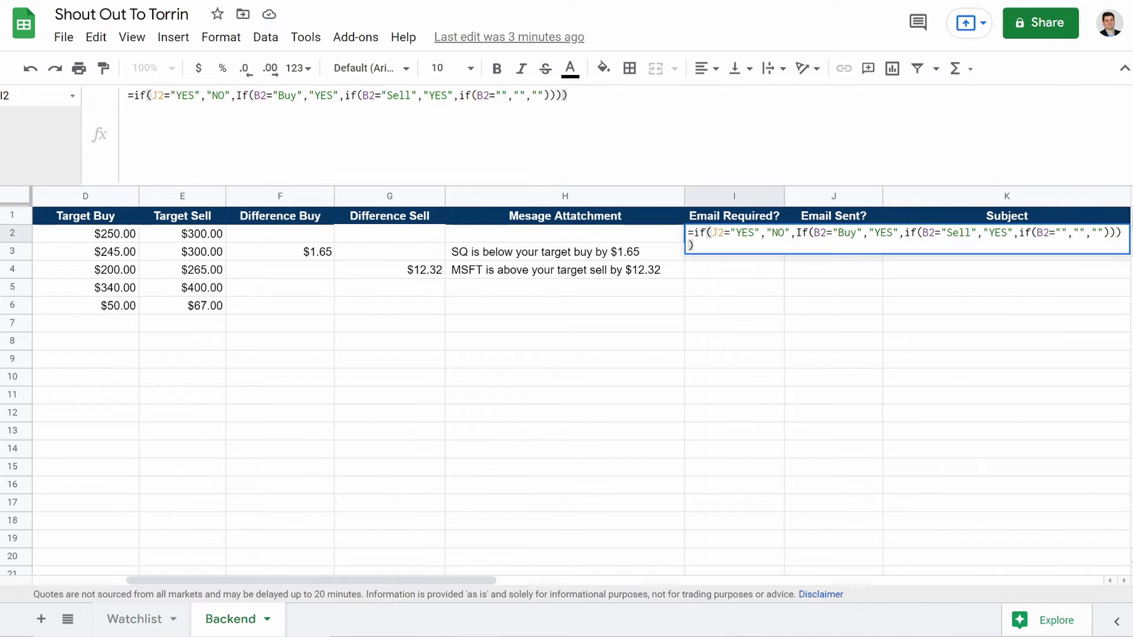
key("Return")
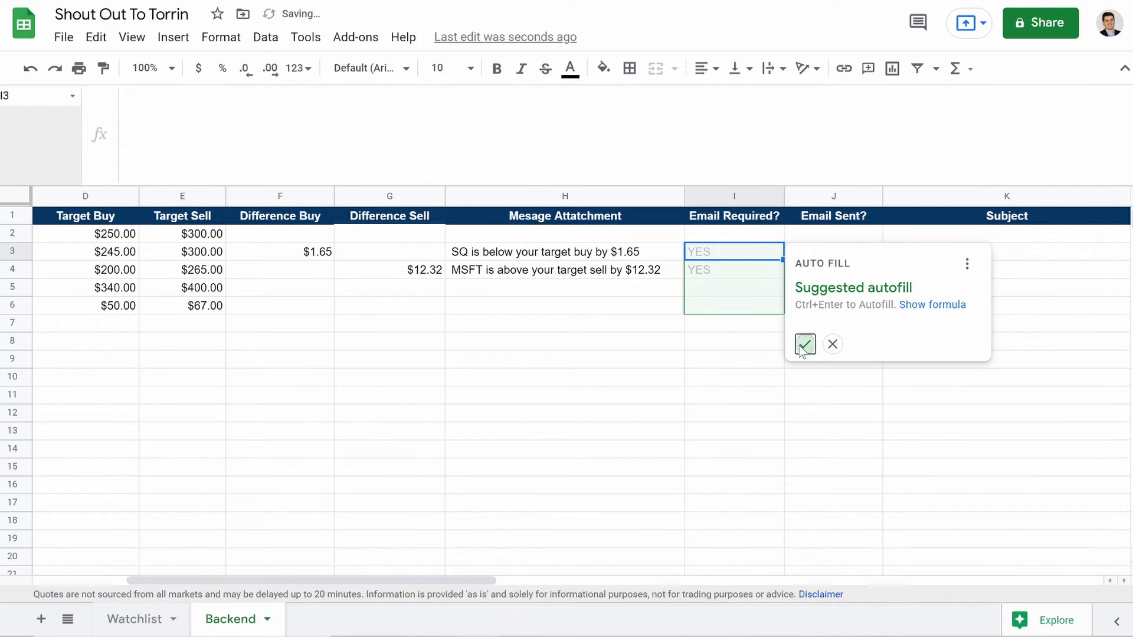
Step: Accept the autofill and copy the Email Required? formula down through I16
left_click(805, 343)
left_click(750, 290)
left_click_drag(785, 296, 791, 488)
left_click(603, 402)
Step: Review the SQ, MSFT, FB, KO and TGT rows and I2's IF formula
scroll(543, 351, "left", 5)
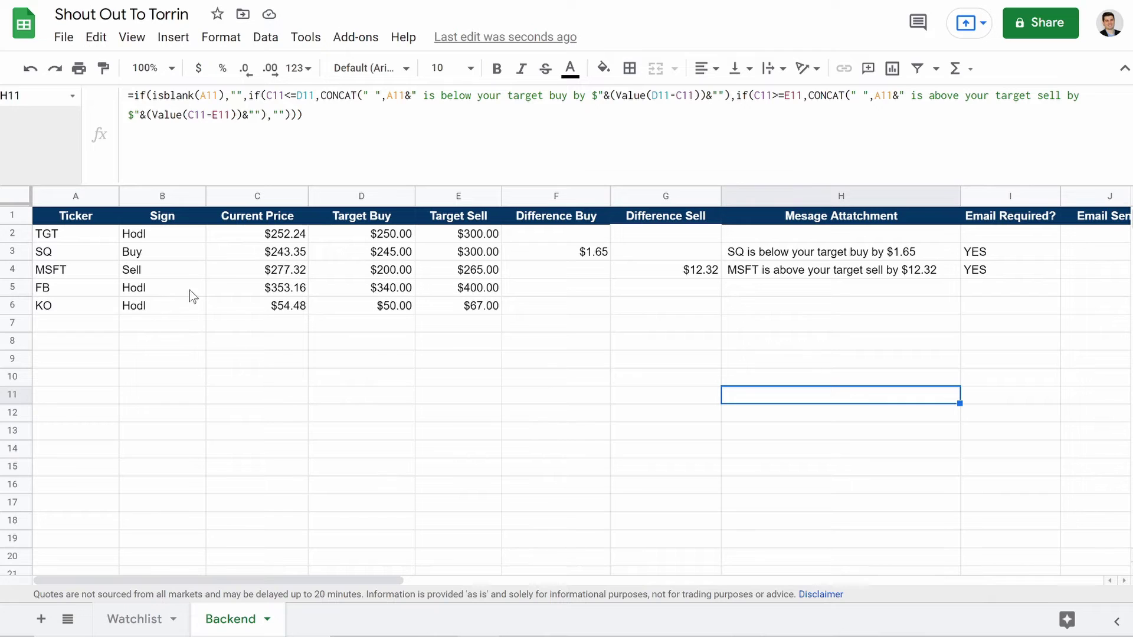
left_click(13, 251)
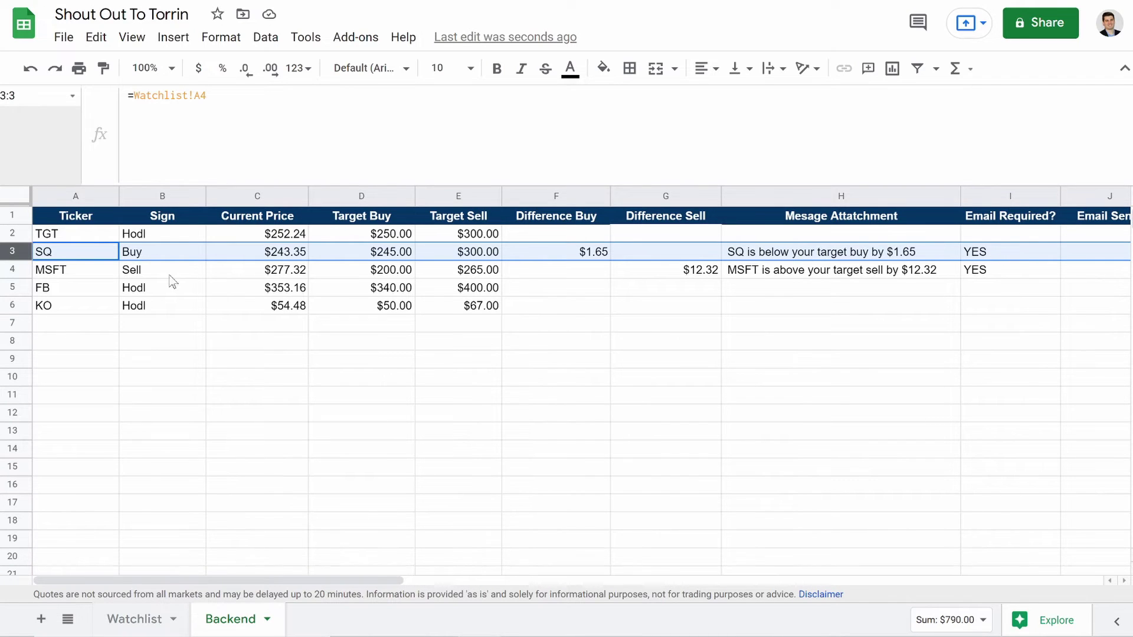
left_click(7, 271)
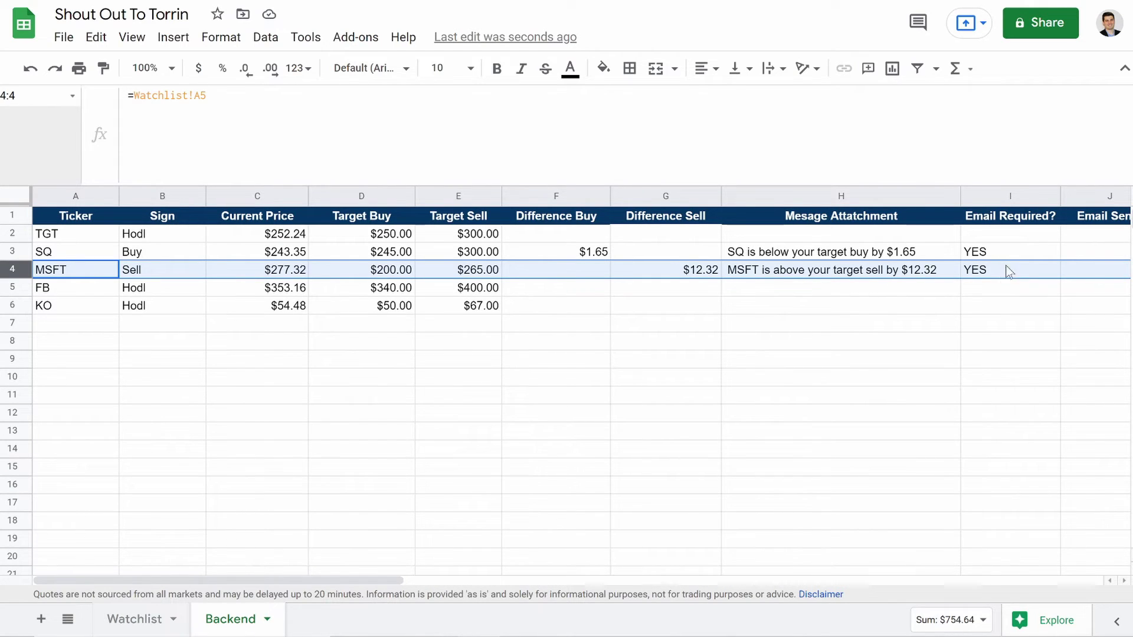
left_click(12, 288)
left_click(12, 306)
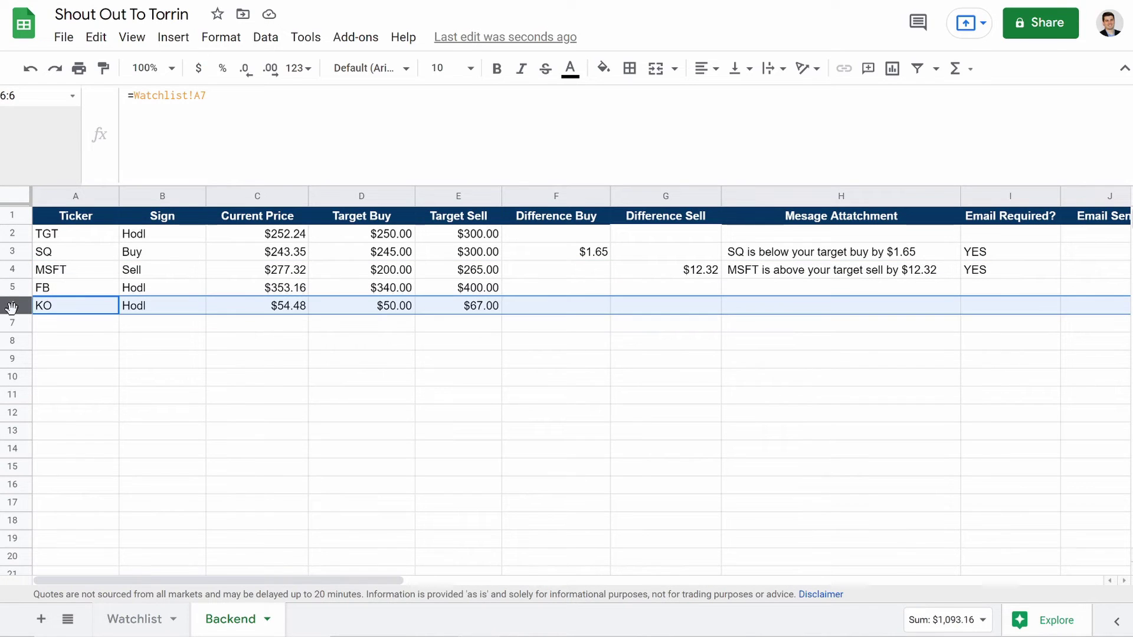
left_click(12, 234)
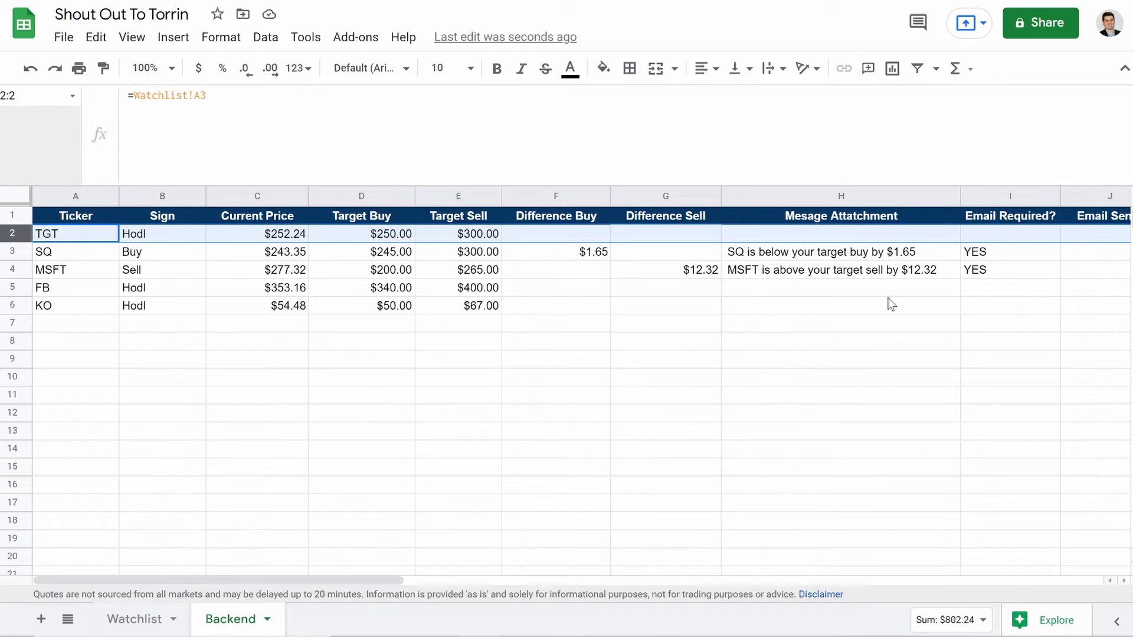
left_click(973, 239)
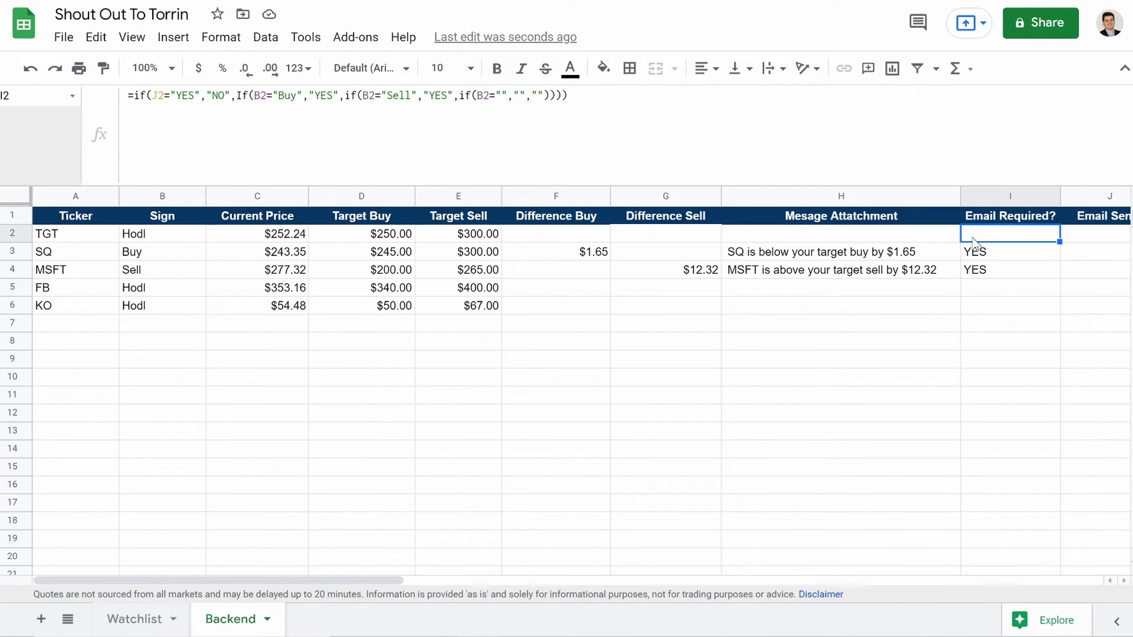
Step: Select the Subject cell K2 and drag the formula bar taller for editing
scroll(973, 245, "right", 5)
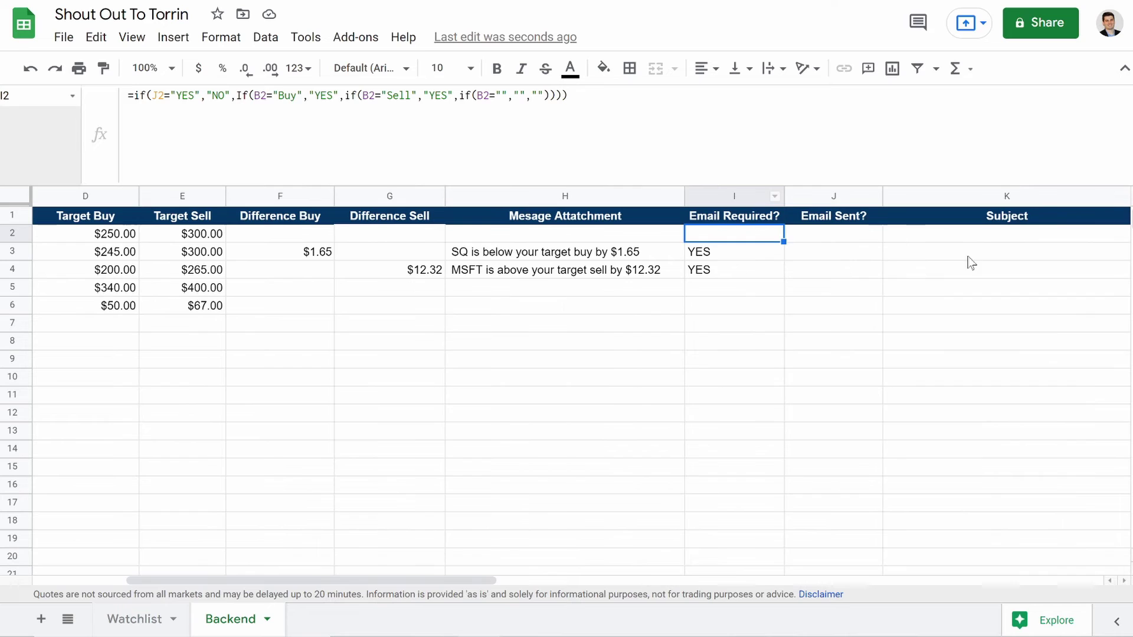
scroll(973, 259, "right", 3)
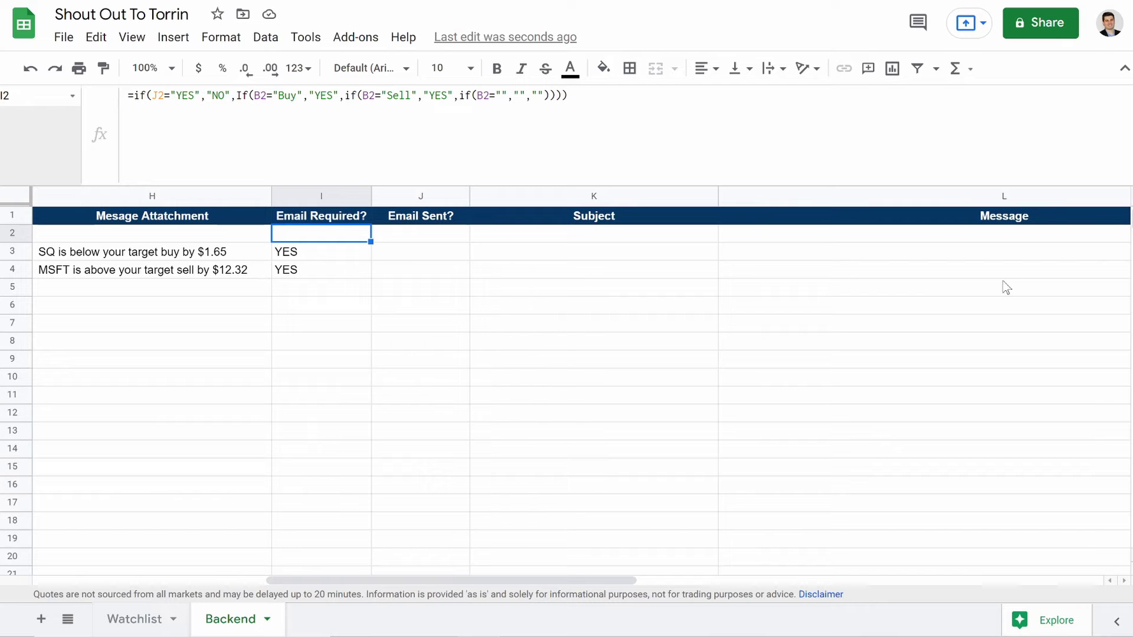
scroll(1003, 281, "left", 8)
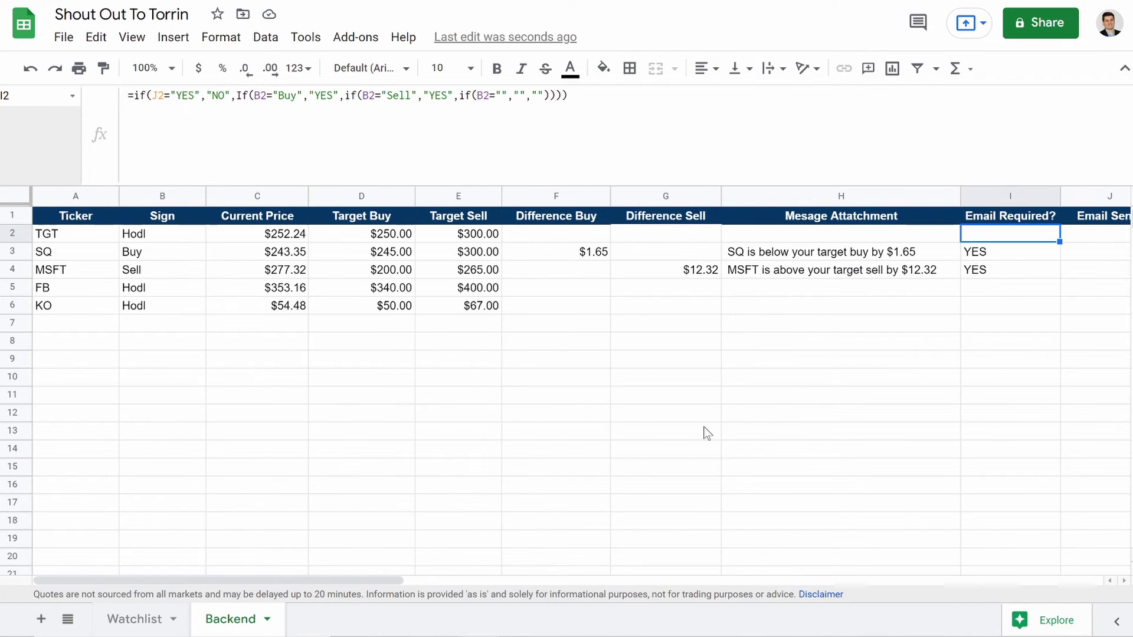
scroll(767, 407, "right", 6)
scroll(767, 409, "right", 3)
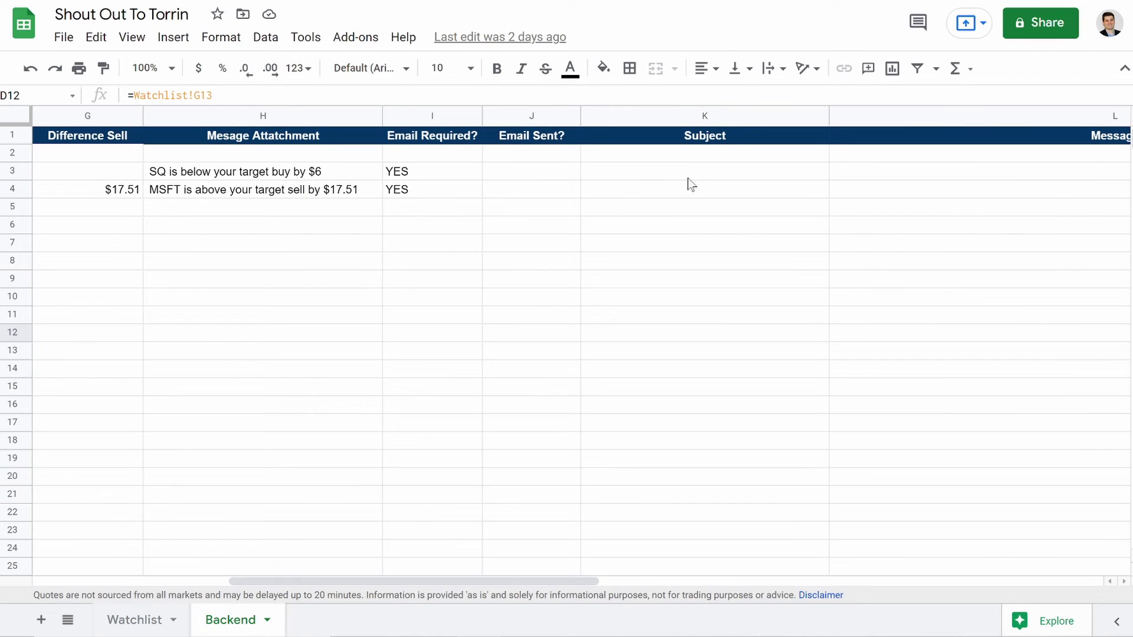
left_click(692, 158)
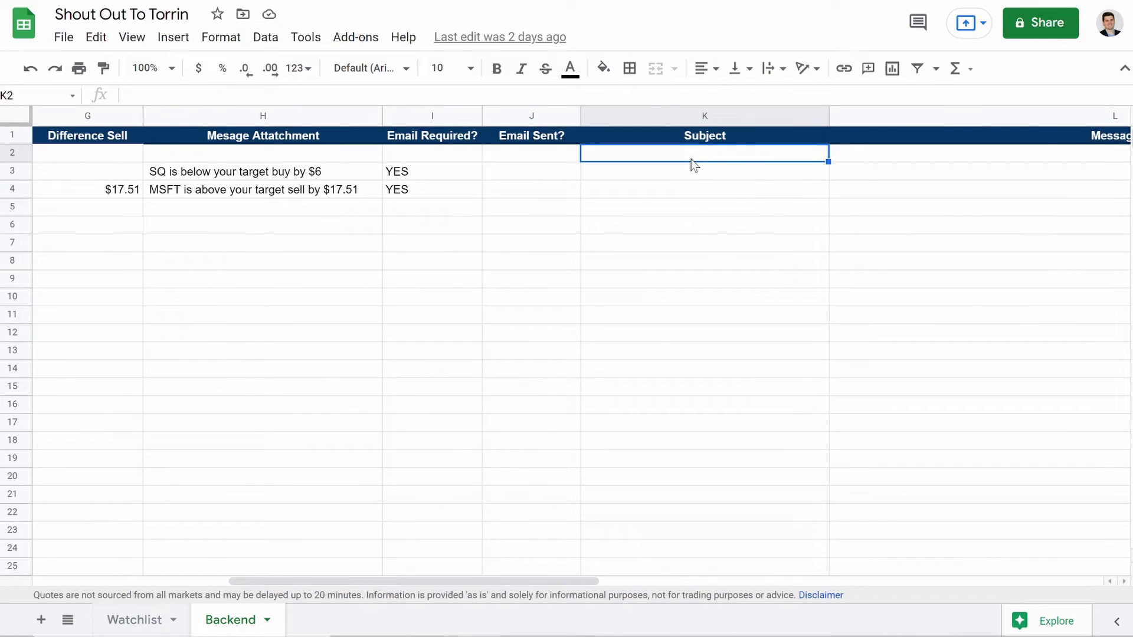
left_click(285, 96)
left_click_drag(356, 105, 299, 165)
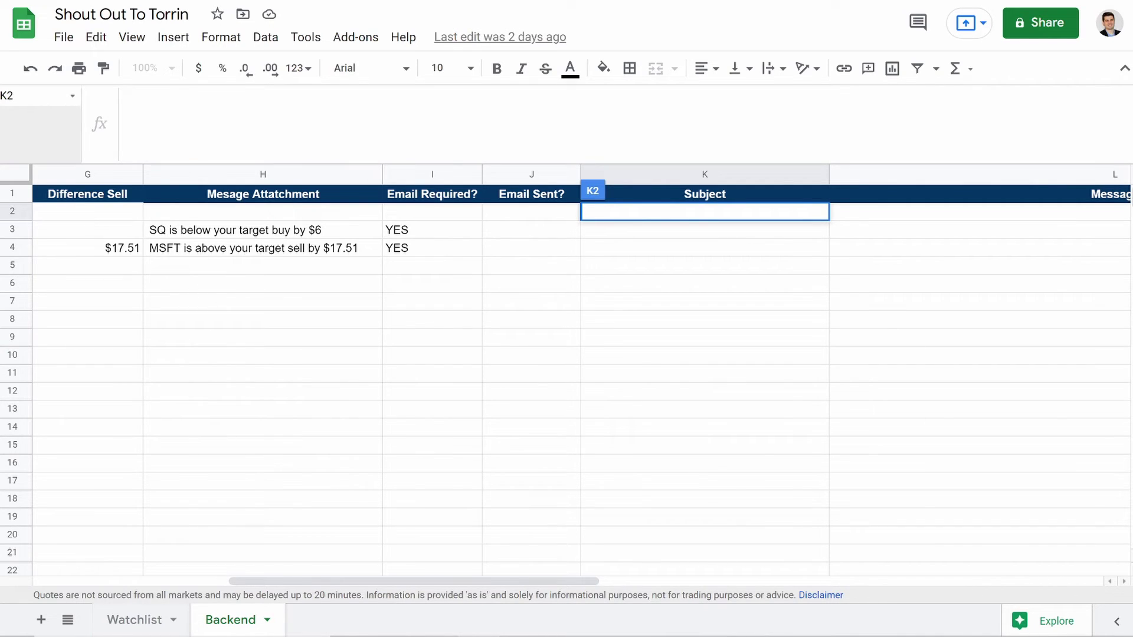
Step: Begin K2 with =if(ISBLANK(A2),"",if(B2="Buy", to blank empty tickers and test for Buy
type("+")
key("BackSpace")
type("=i")
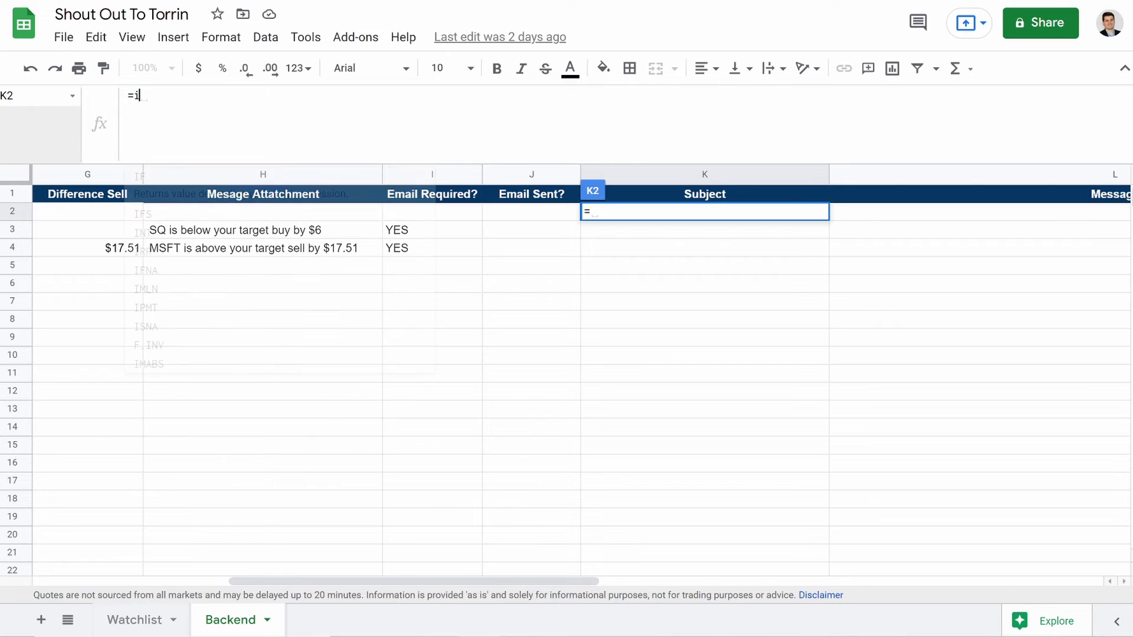
type("f(")
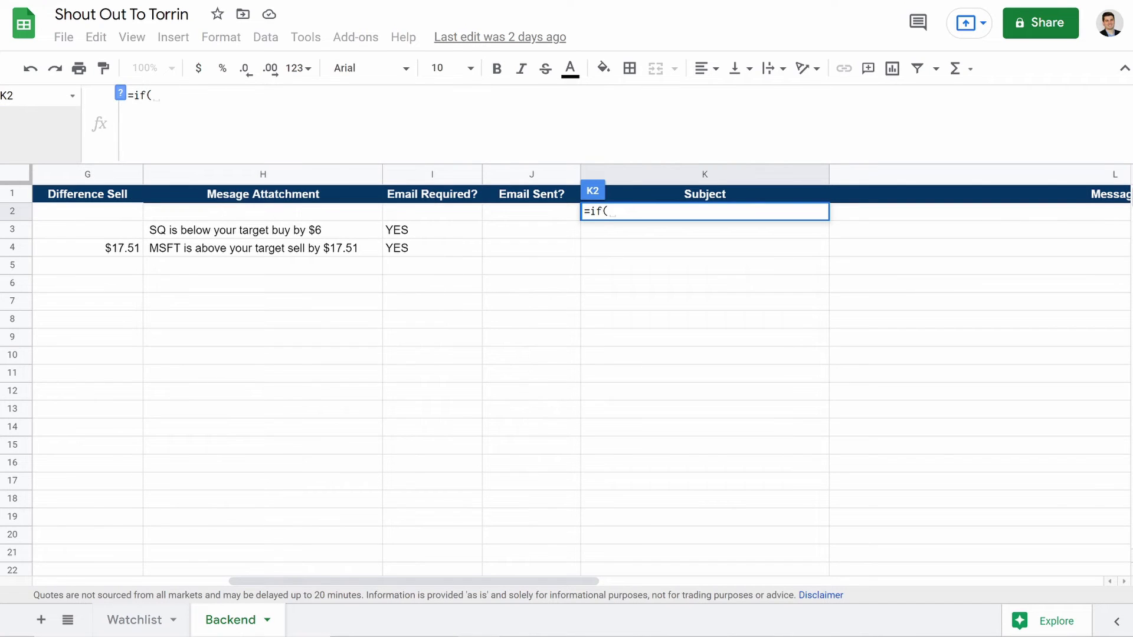
type("Isblank")
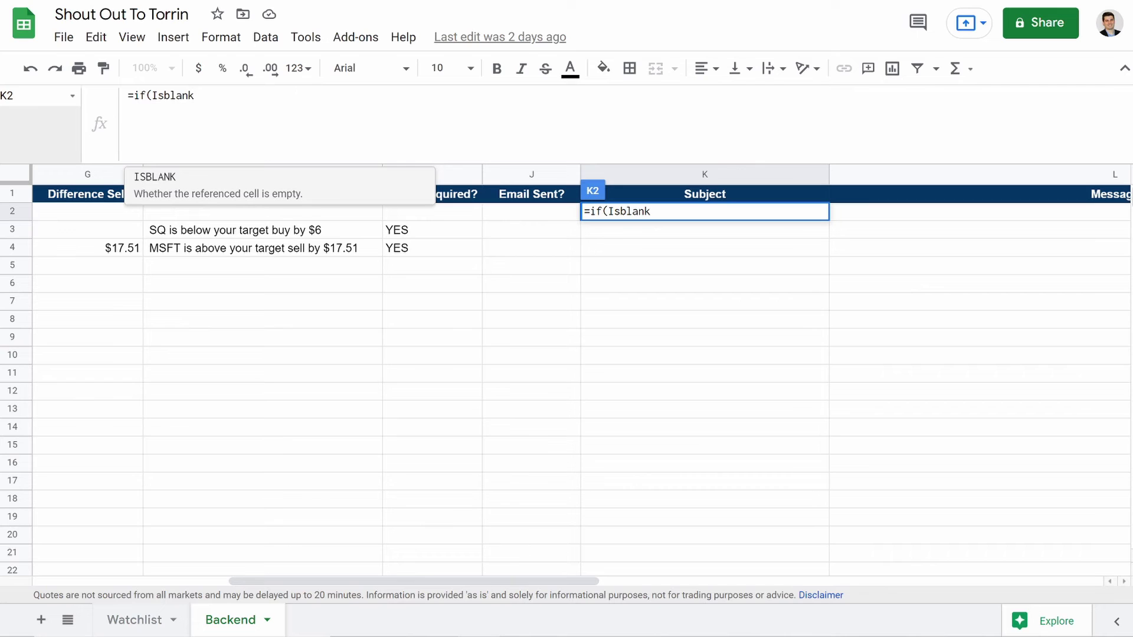
key("Tab")
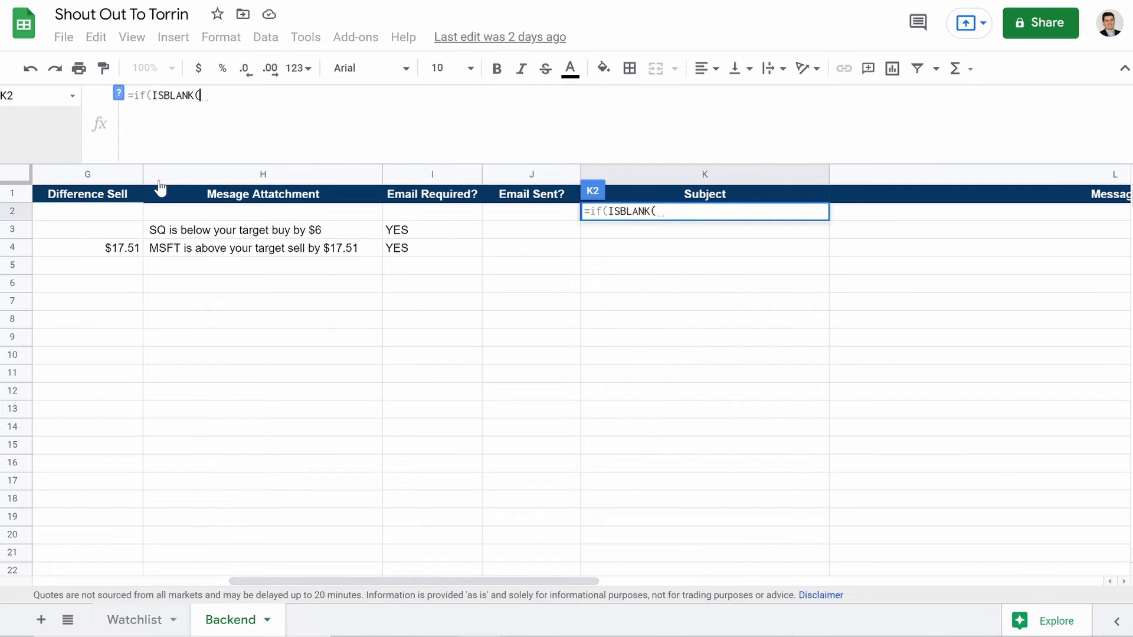
type("(")
key("BackSpace")
scroll(206, 298, "left", 5)
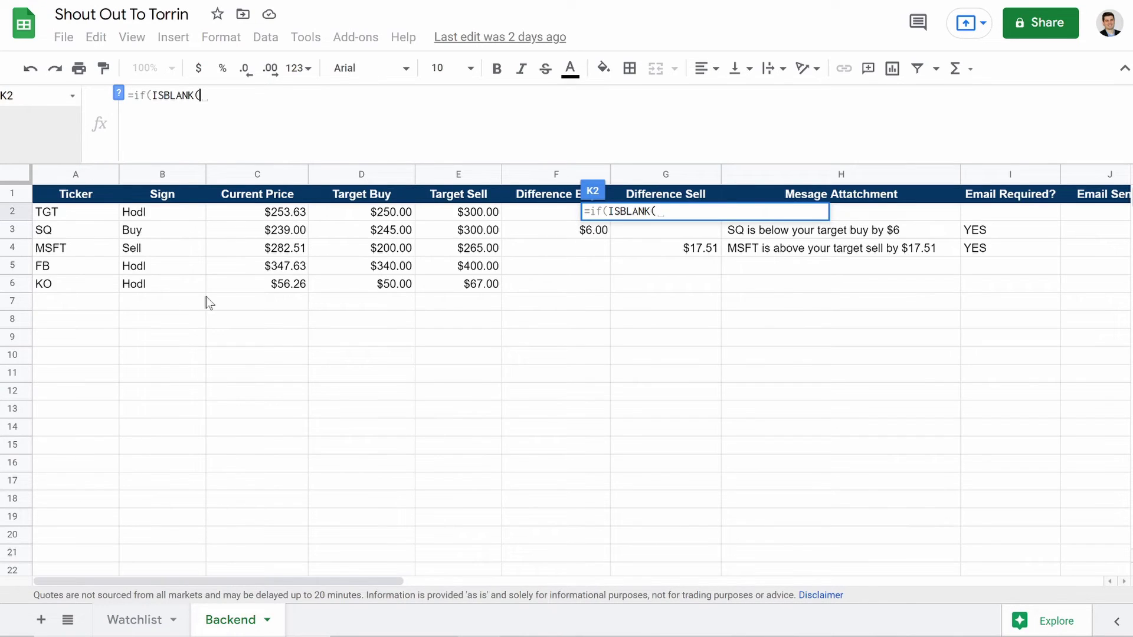
left_click(78, 221)
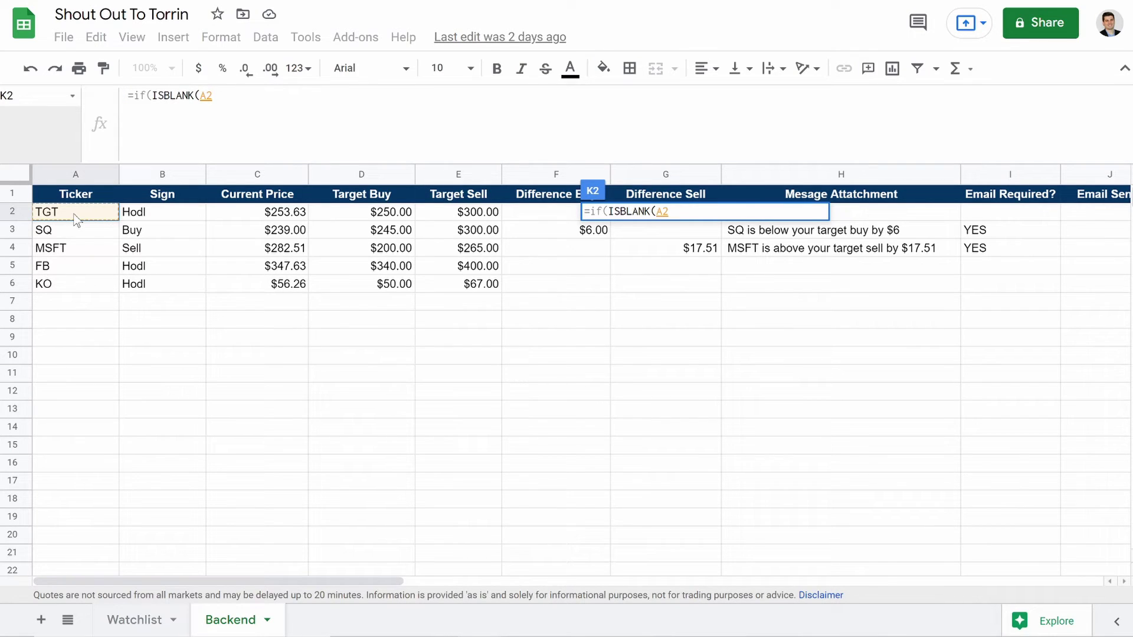
type(")")
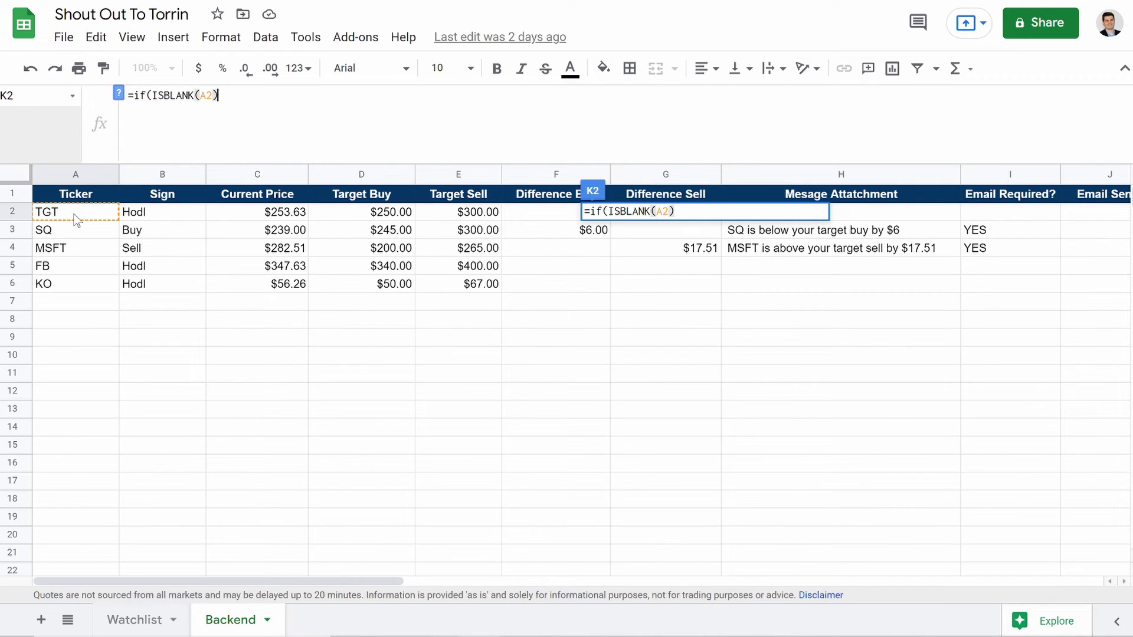
type(",")
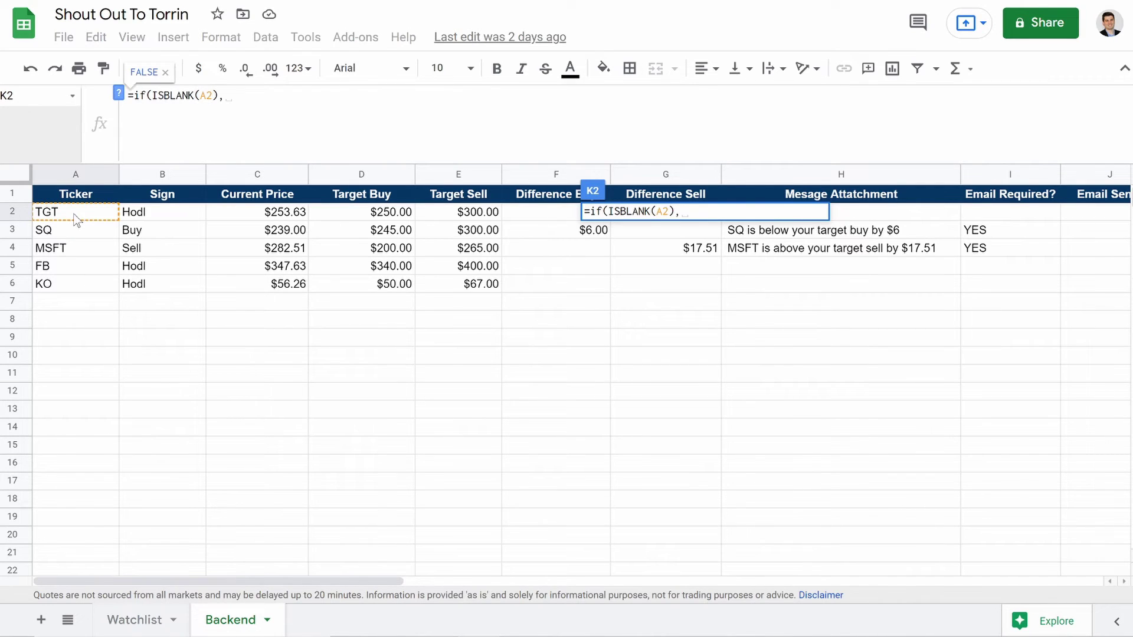
type("\"\",if(")
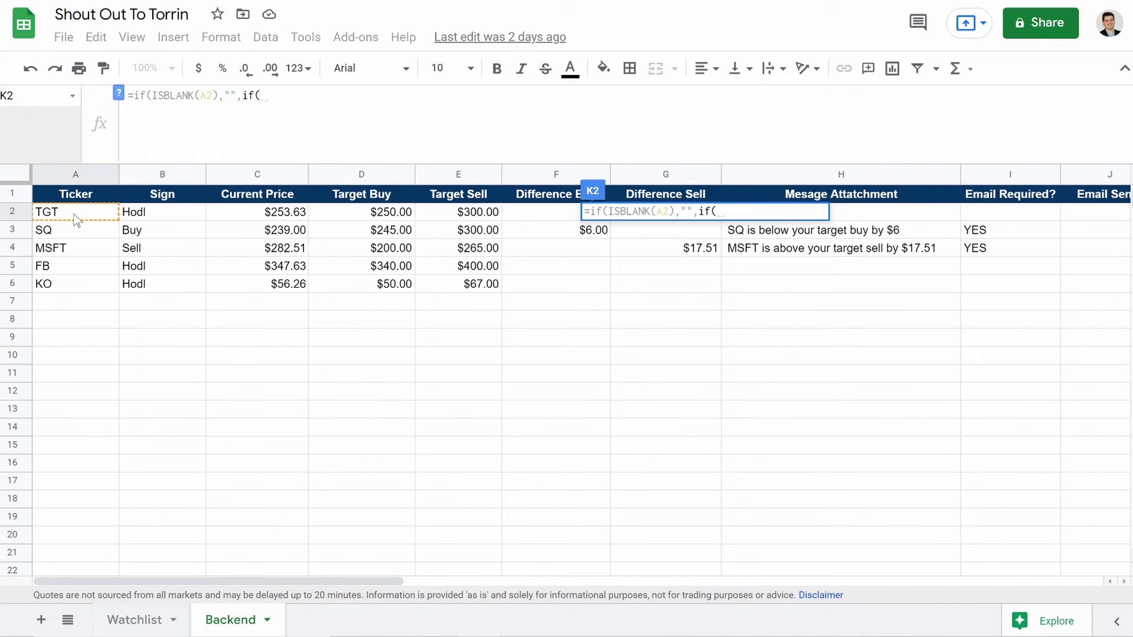
left_click(169, 212)
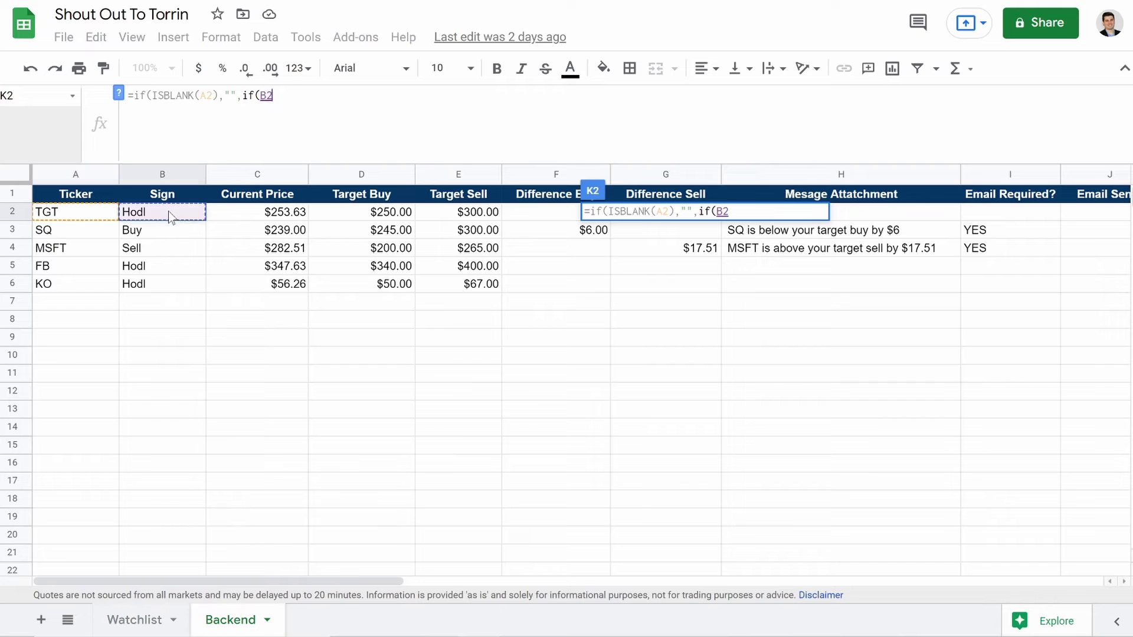
type("=")
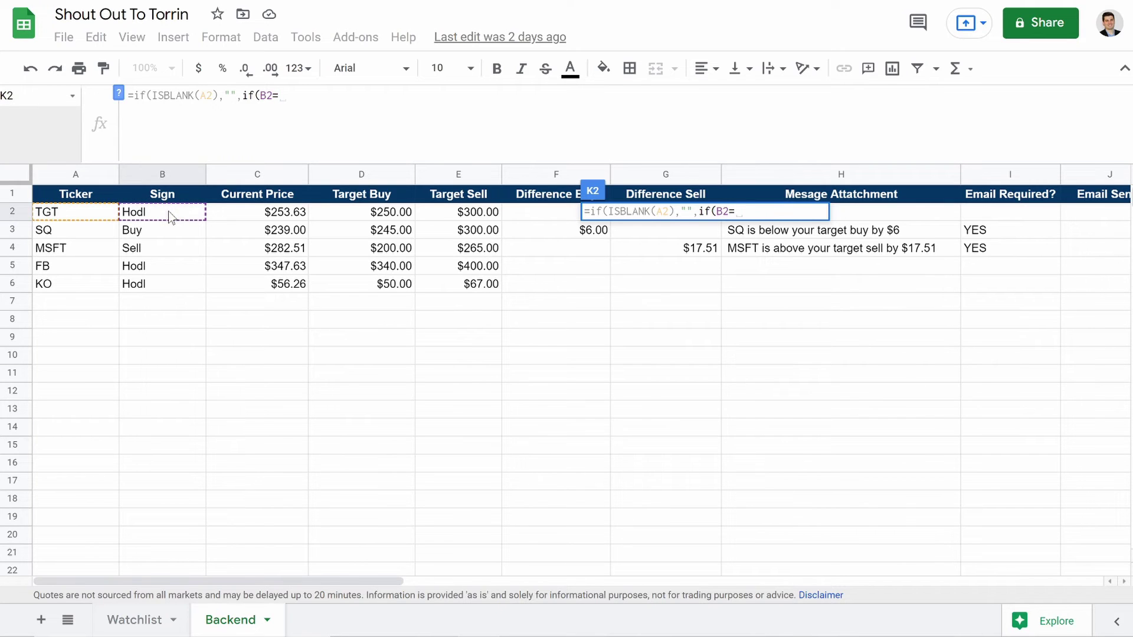
type("\"Buy\",")
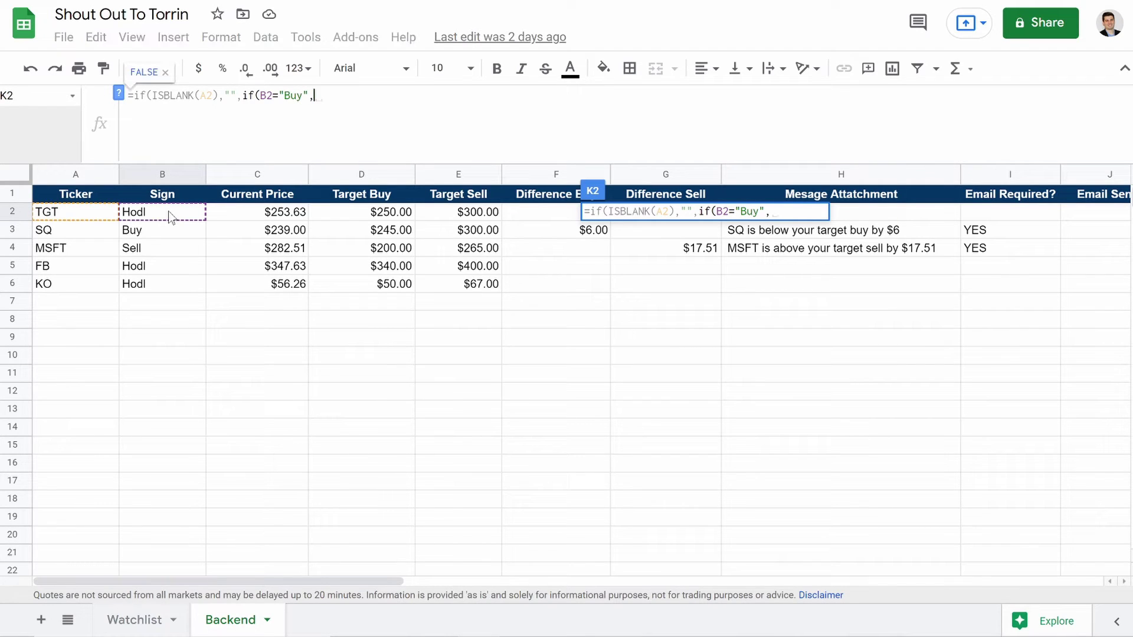
type("Conc")
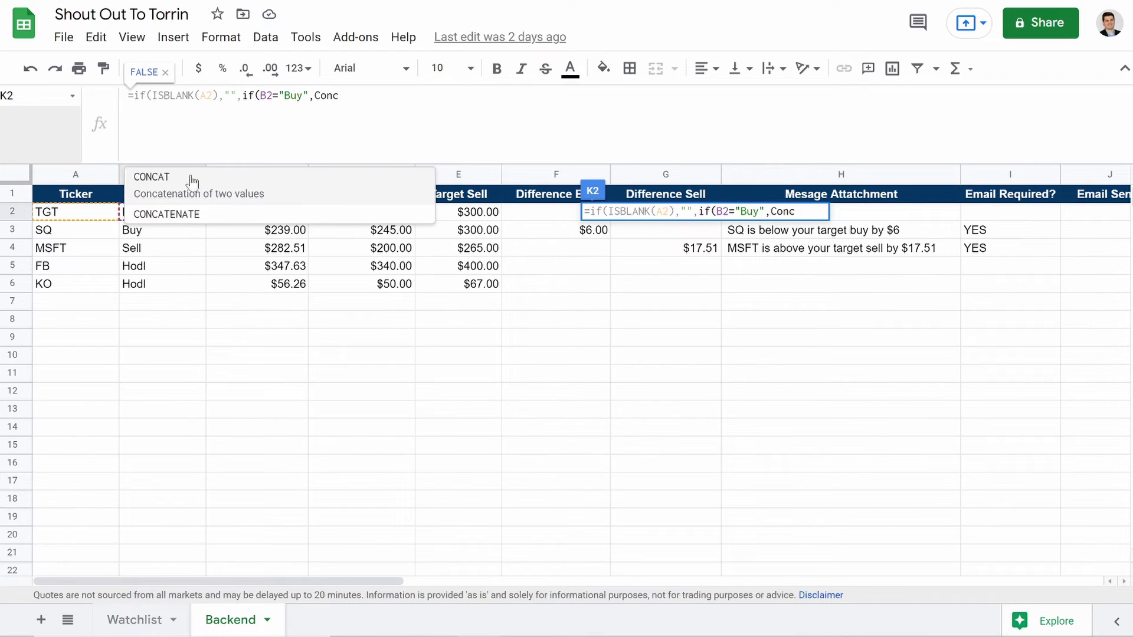
Step: Add CONCAT(GOOGLEFINANCE(A2,"name")," (Symbol: "&A2&") has hit target buy price.") for Buy rows
left_click(172, 182)
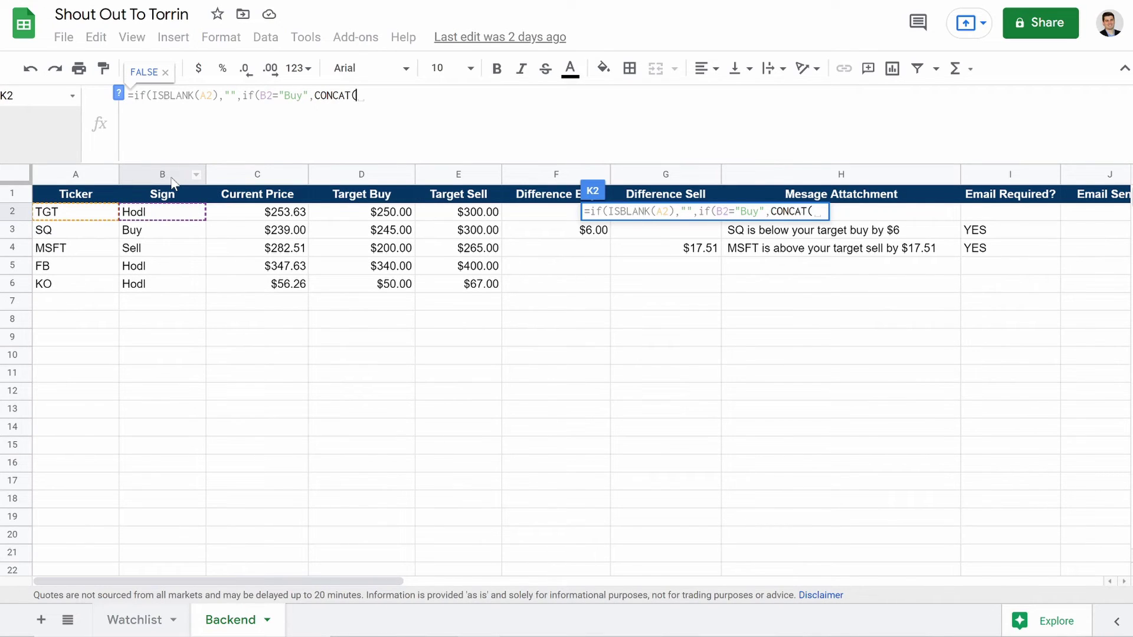
type("goo")
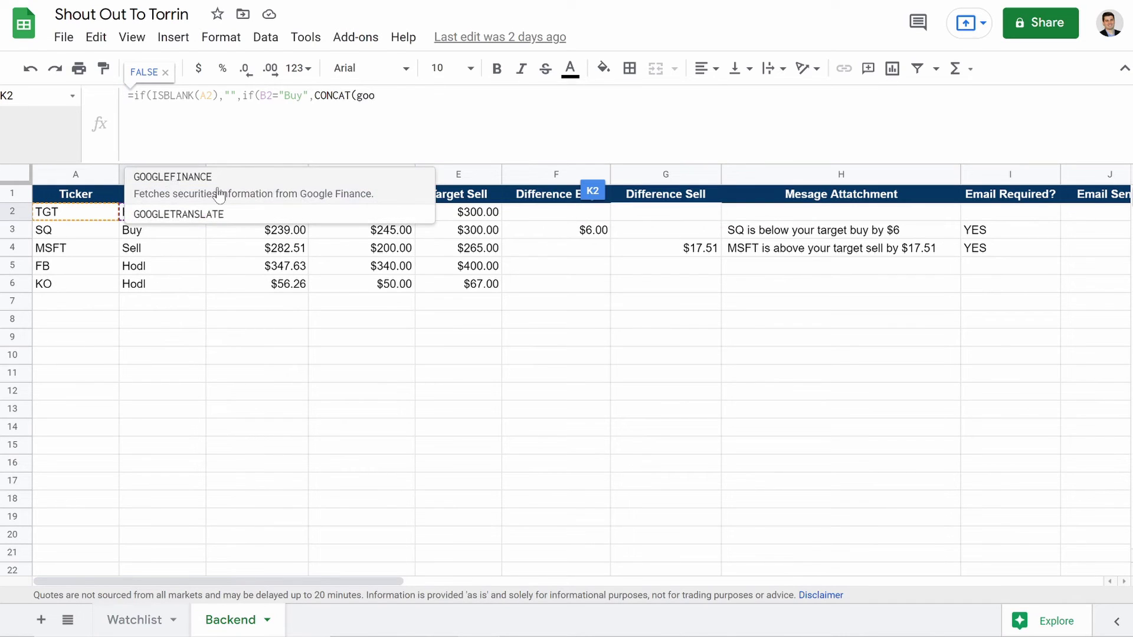
left_click(217, 190)
type("((")
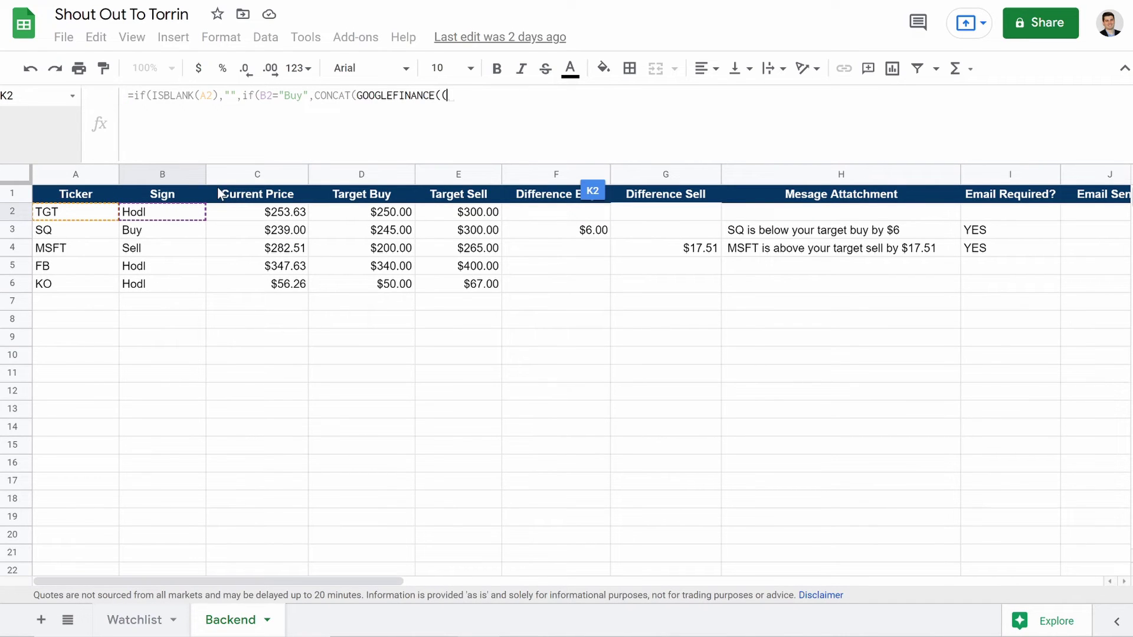
key("BackSpace")
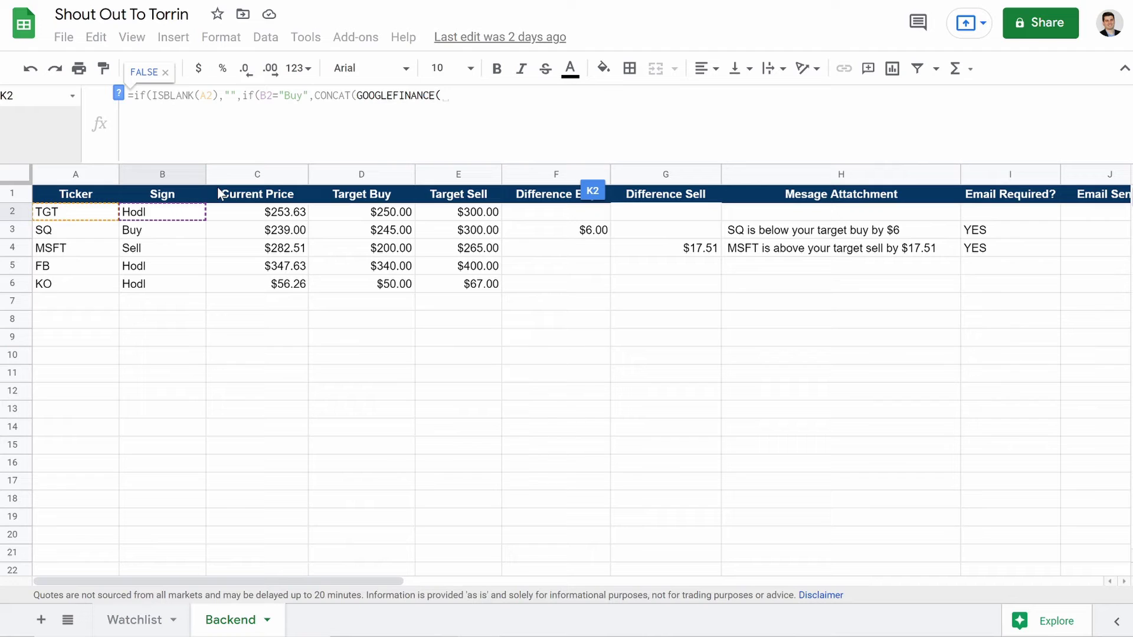
left_click(64, 211)
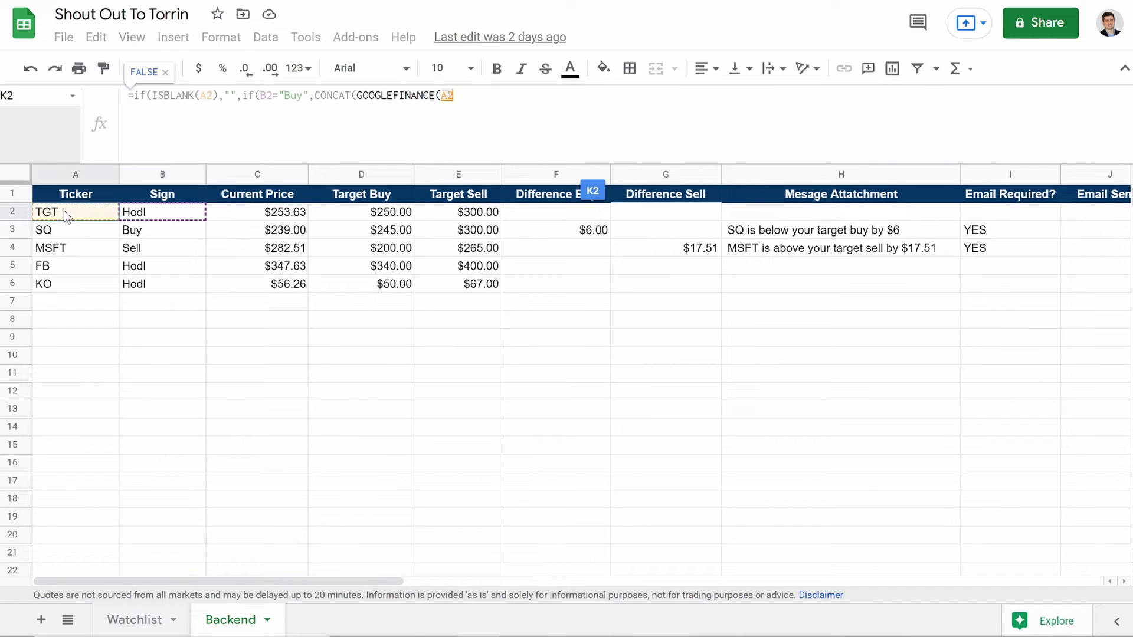
type(",\"name")
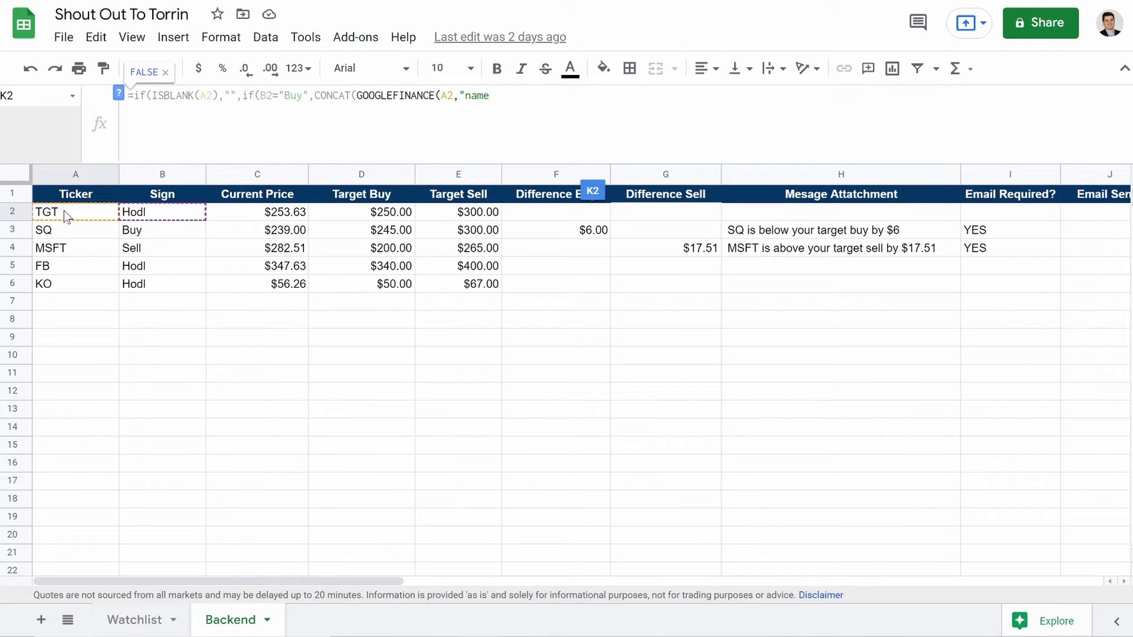
type("\"")
type(")")
type(",\"")
type("(")
type("$")
key("BackSpace")
key("BackSpace")
type("(Symbol: \"&")
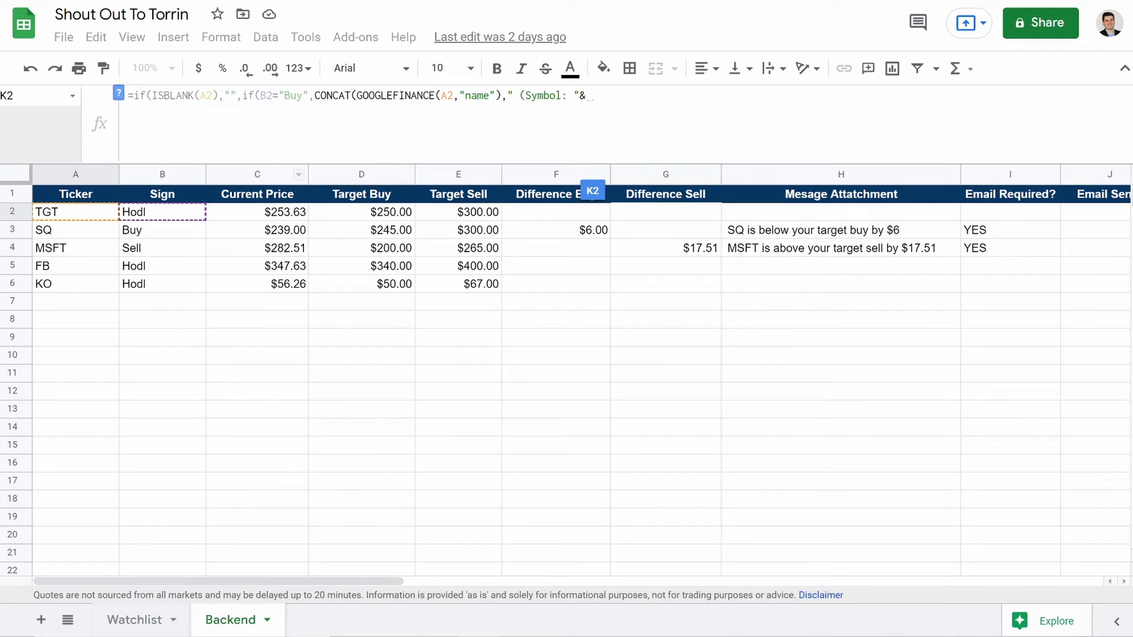
left_click(63, 211)
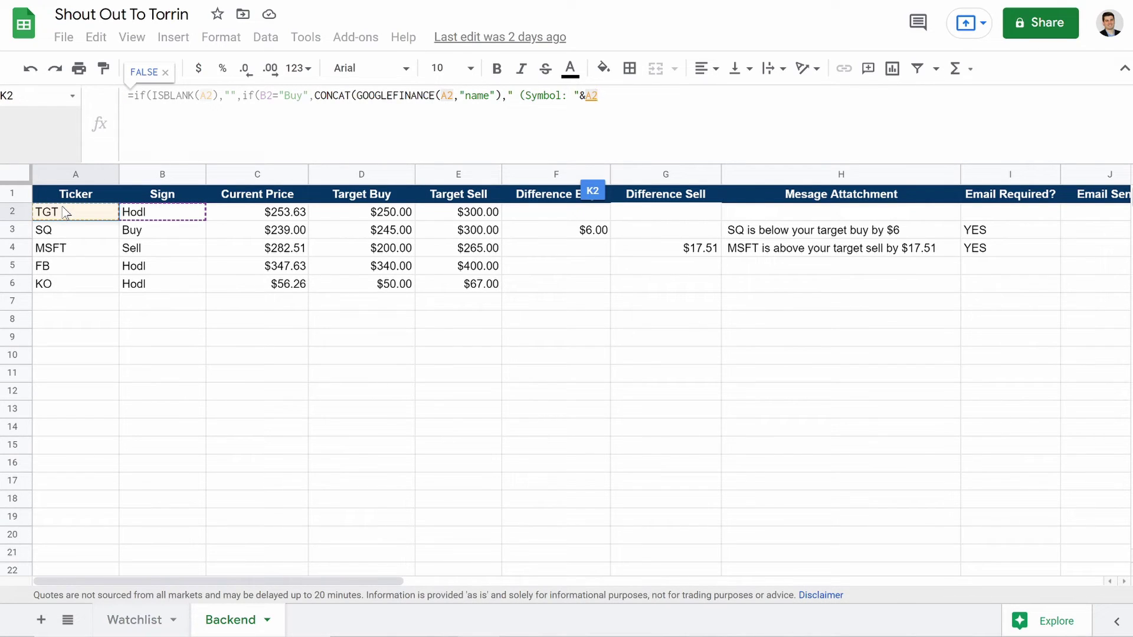
type("&")
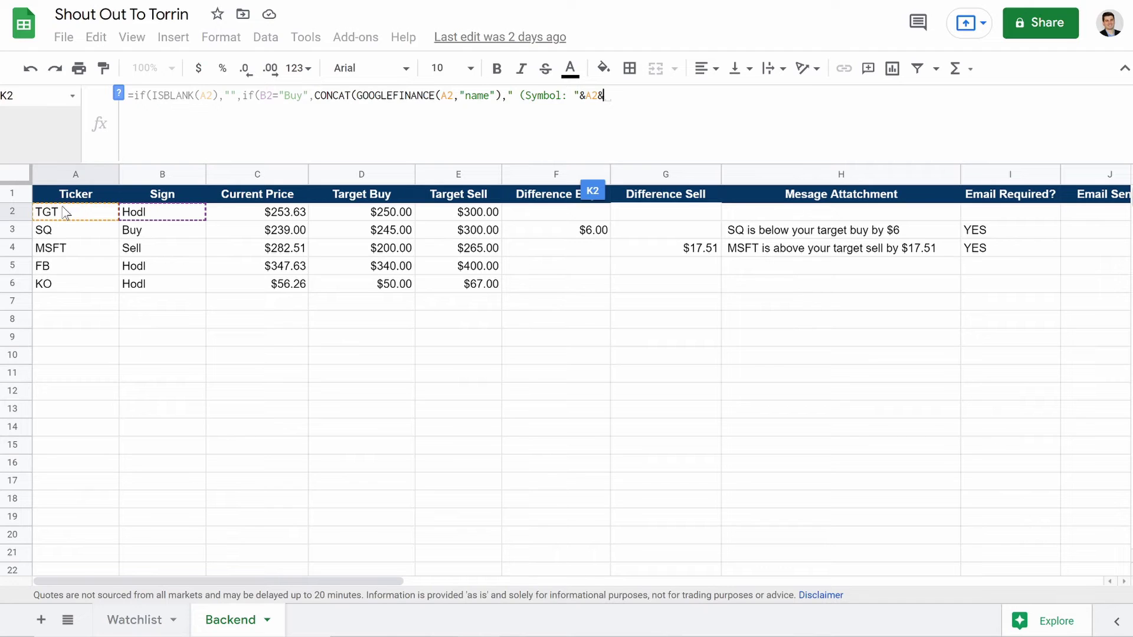
type("\")")
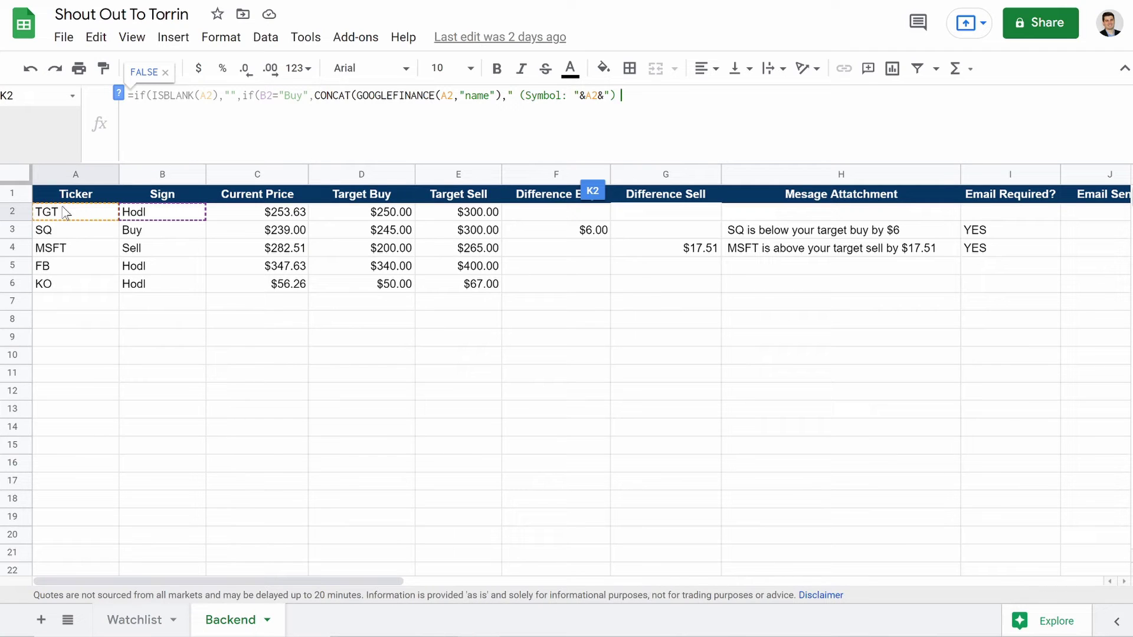
type(" has hit target buy price.")
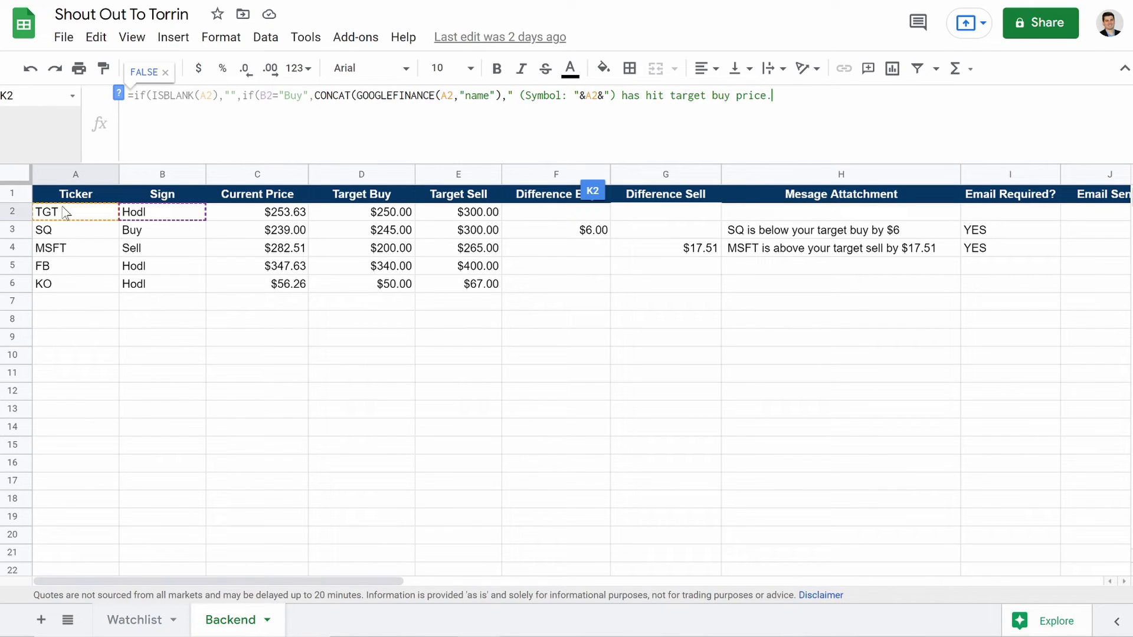
type("\"),")
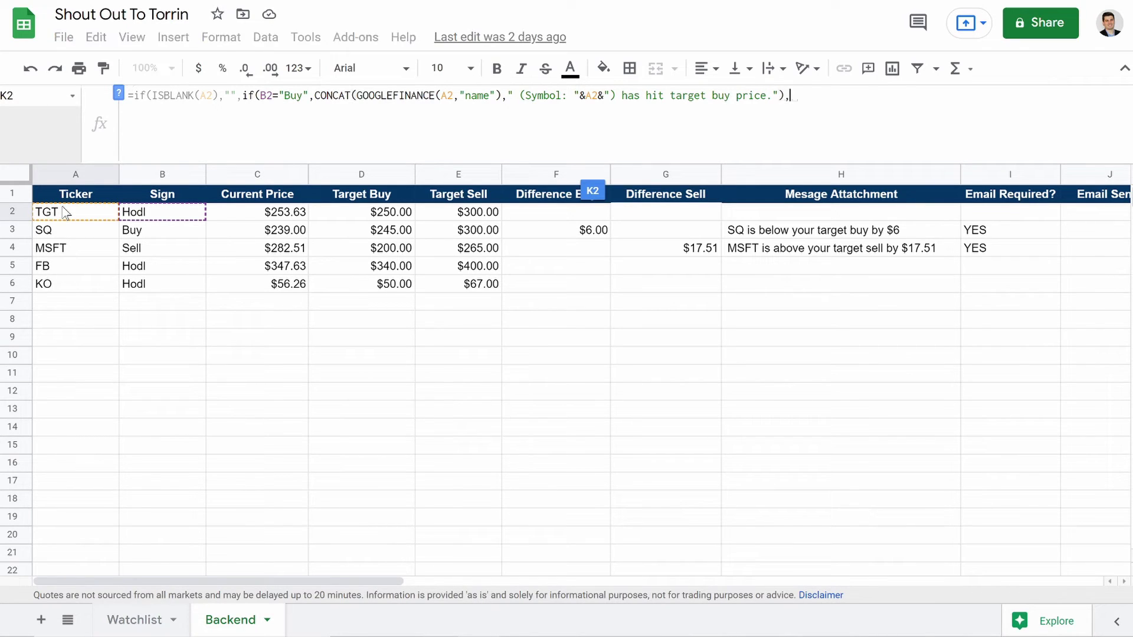
type("if(")
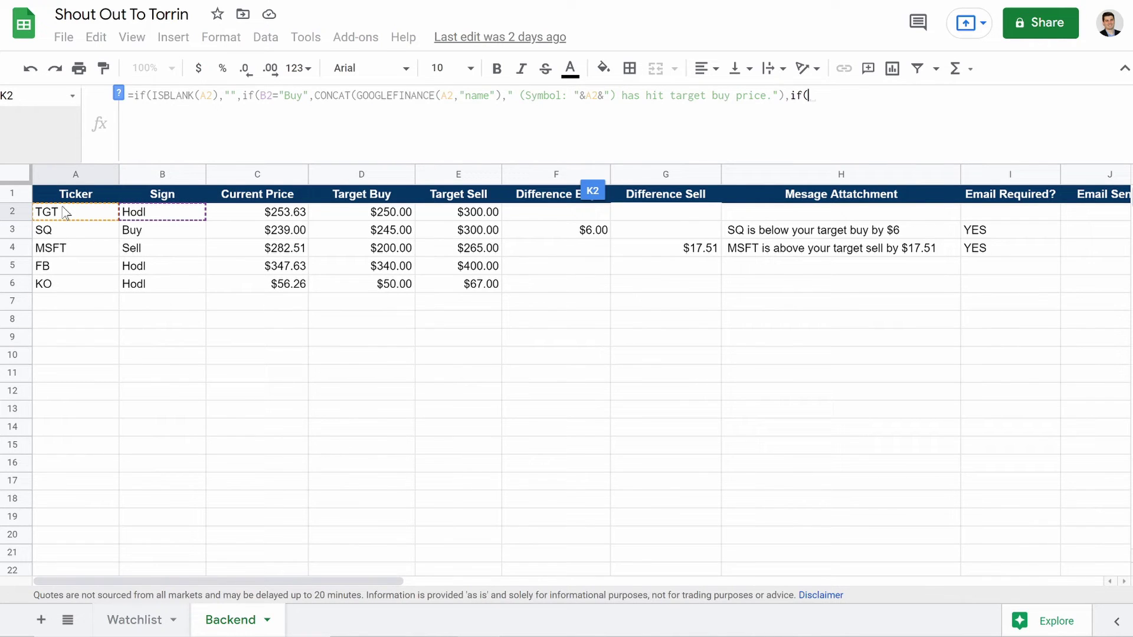
Step: Add the branch if(B2="Sell", CONCAT(GOOGLEFINANCE(A2,"name"), " (Symbol: "&A2&") has hit target sell price."), "") to K2
left_click(164, 214)
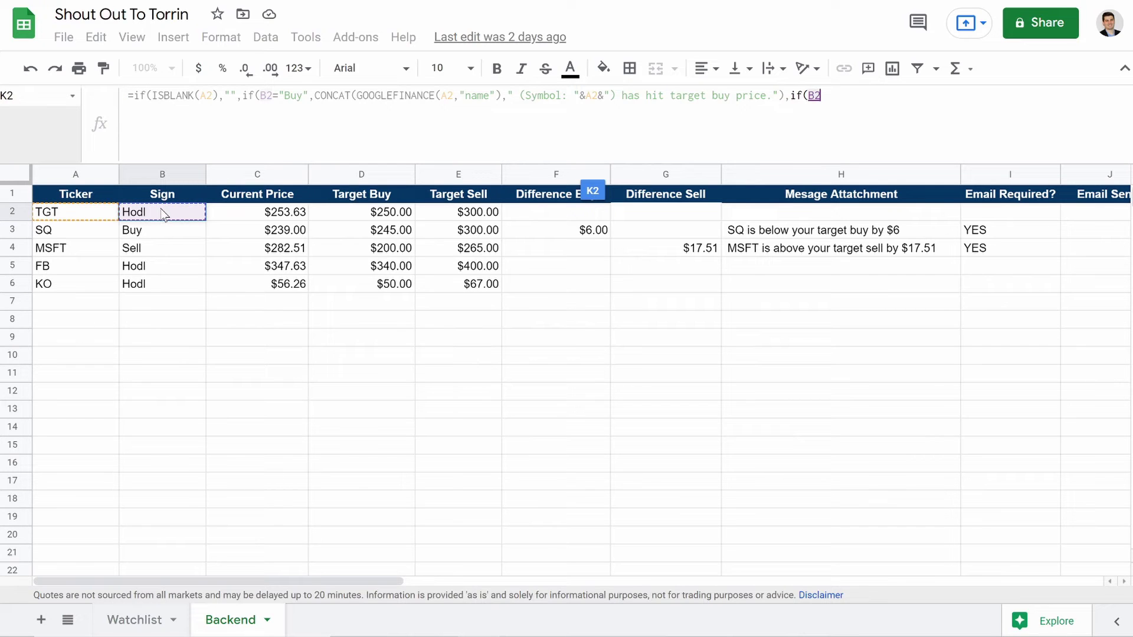
type("=\"Sell\"")
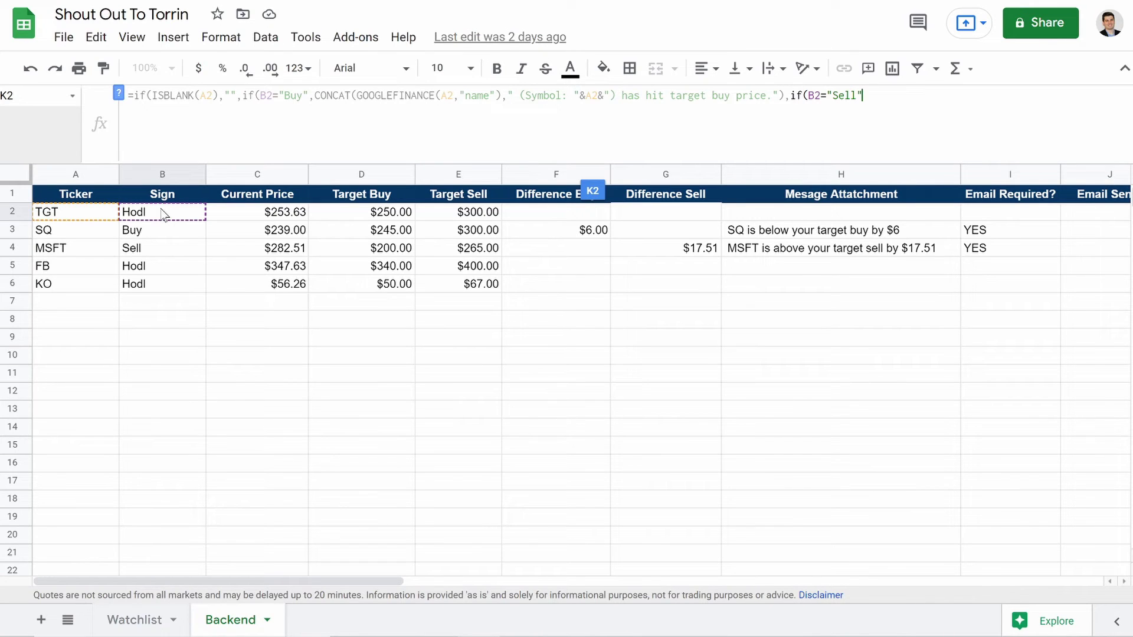
type(",")
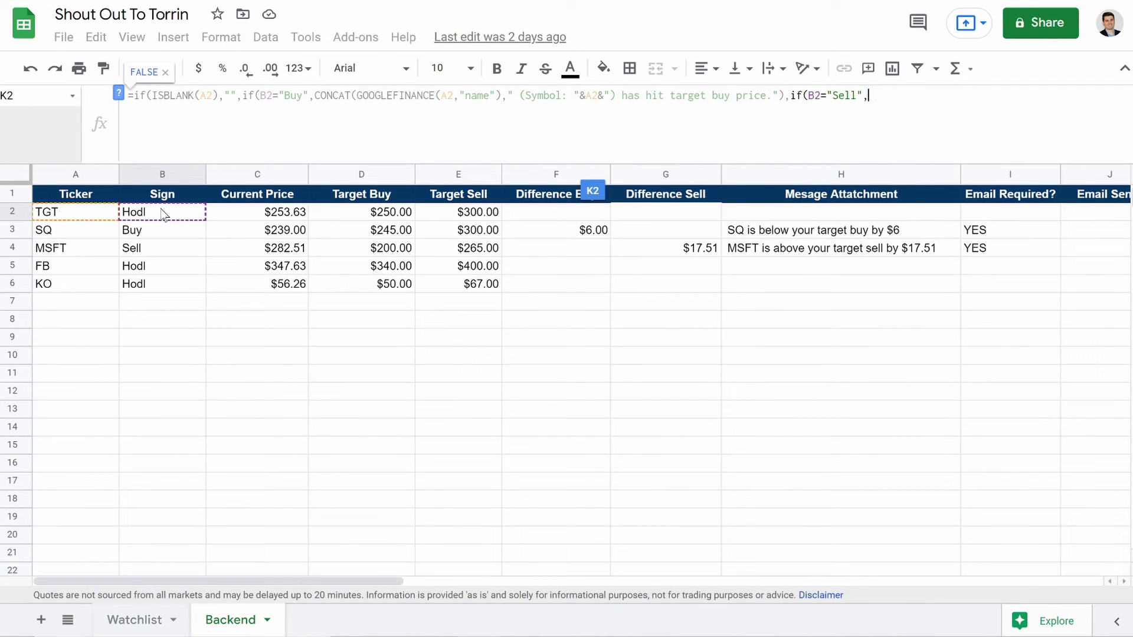
type("con")
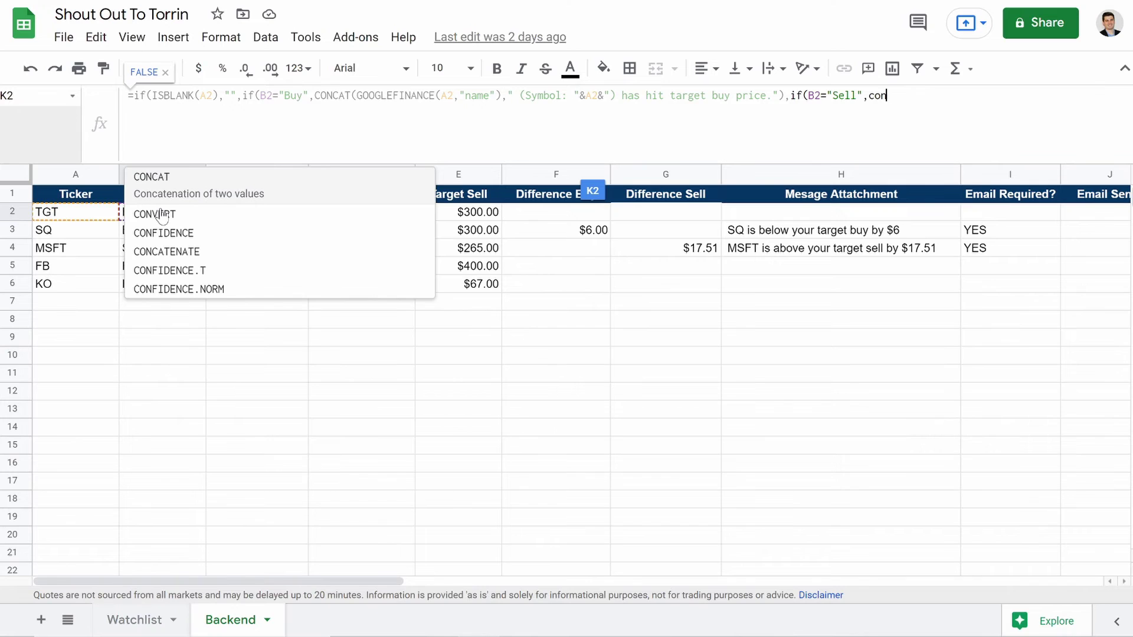
left_click(167, 188)
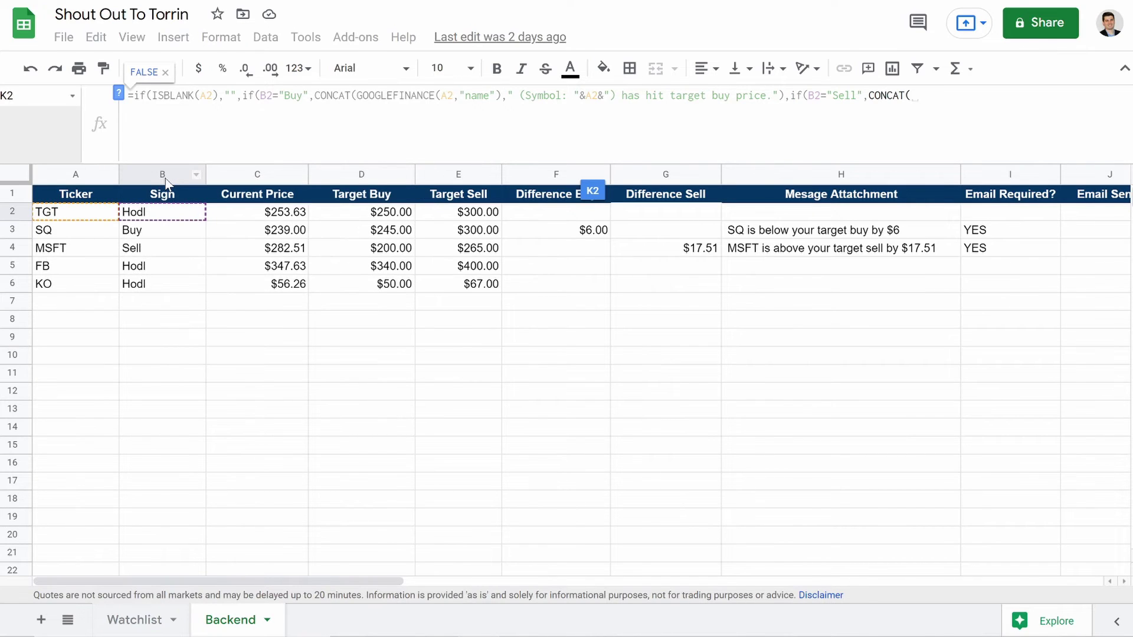
type("goo")
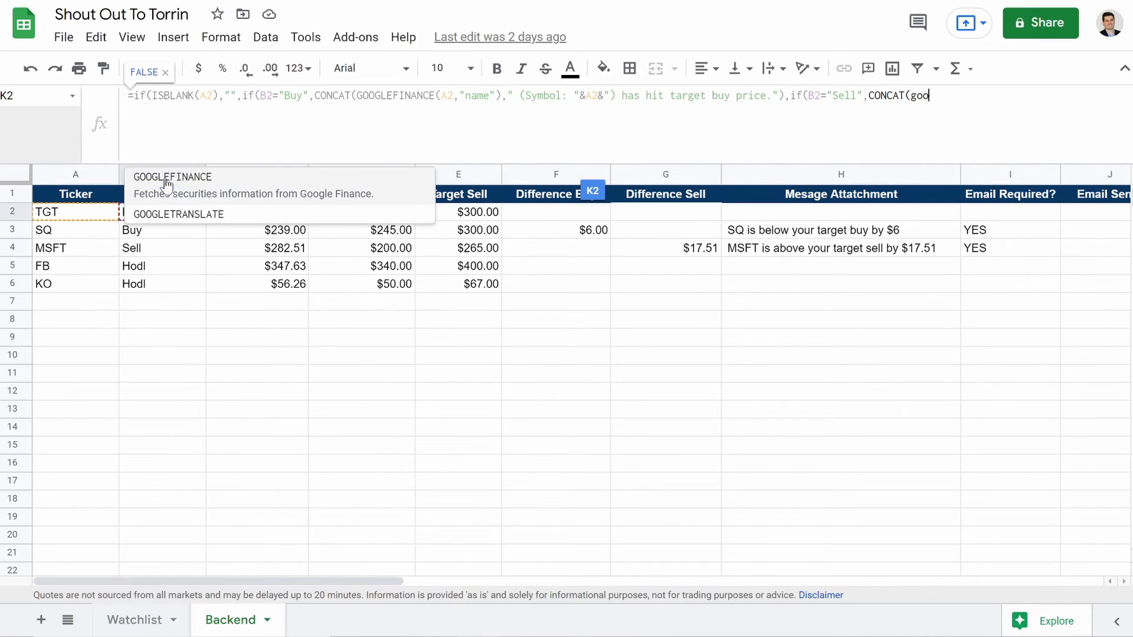
left_click(167, 180)
type("((")
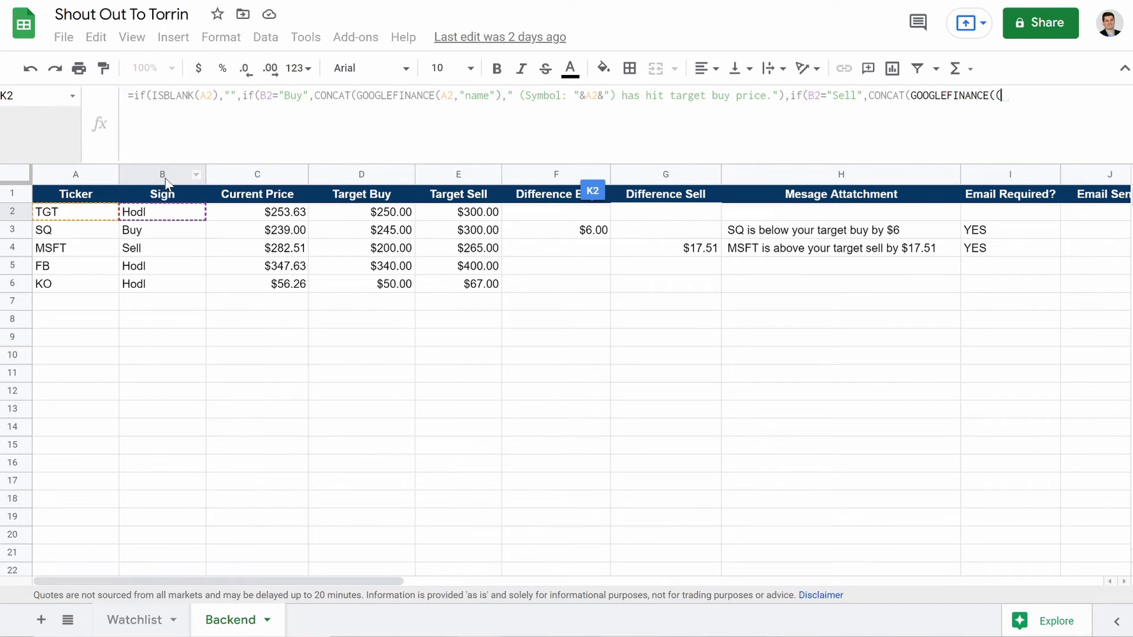
left_click(80, 214)
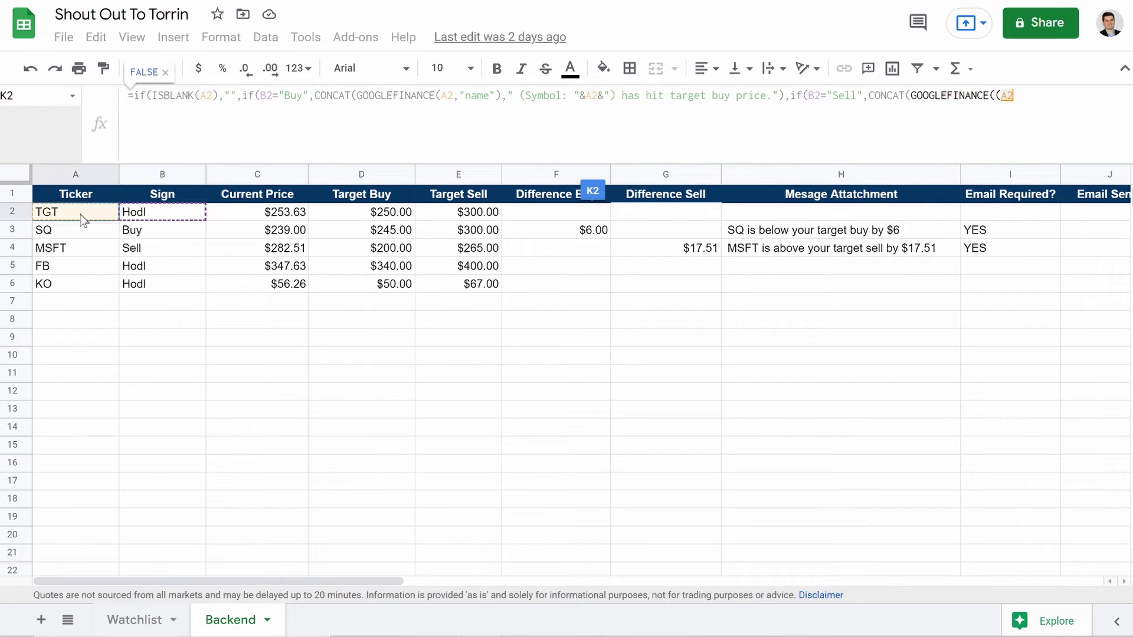
type(",")
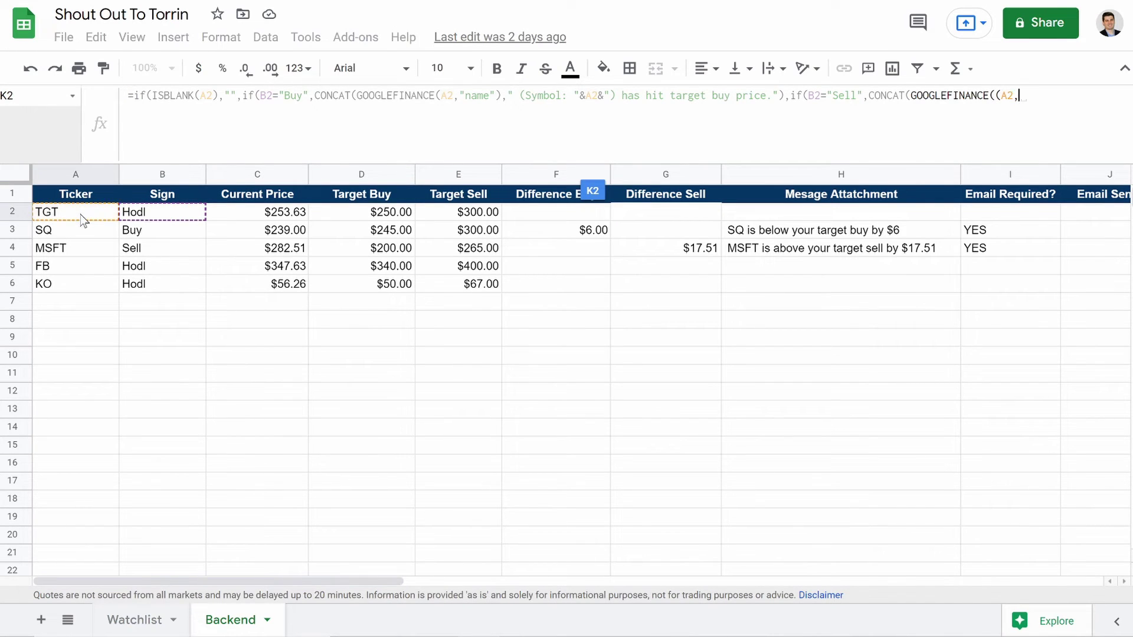
type("\"name")
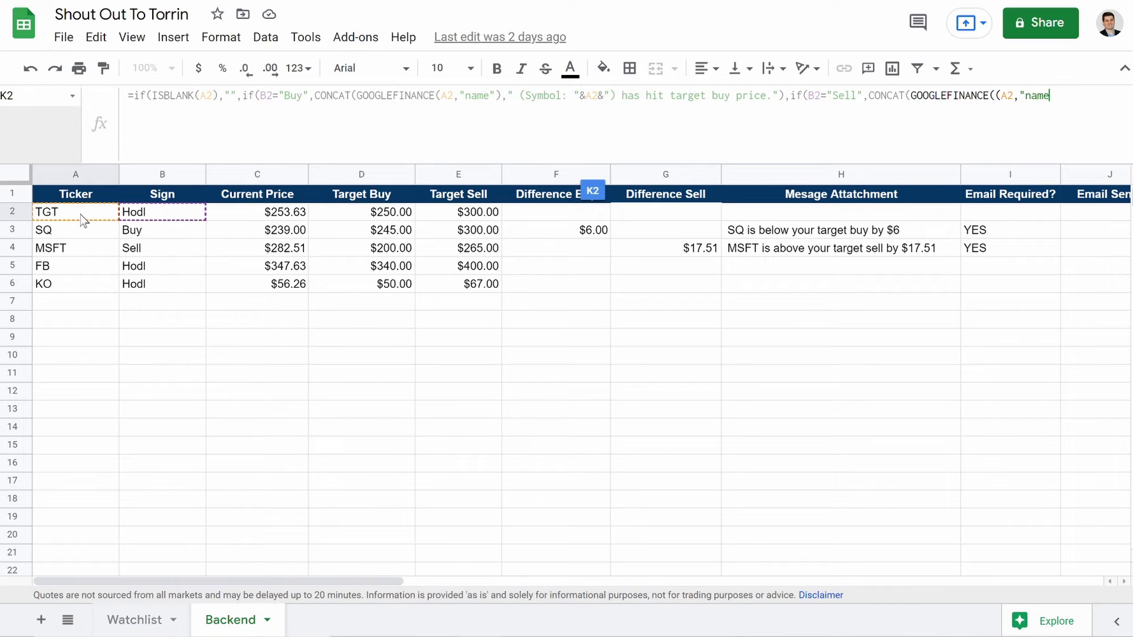
type(")")
key("BackSpace")
type("\"), ")
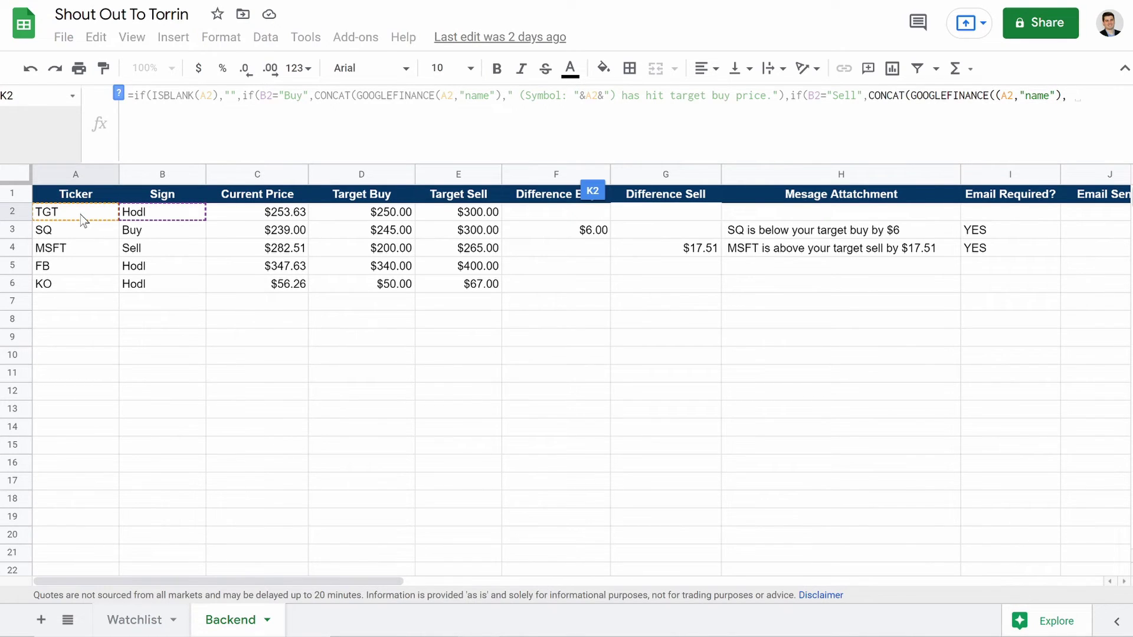
type("\" ")
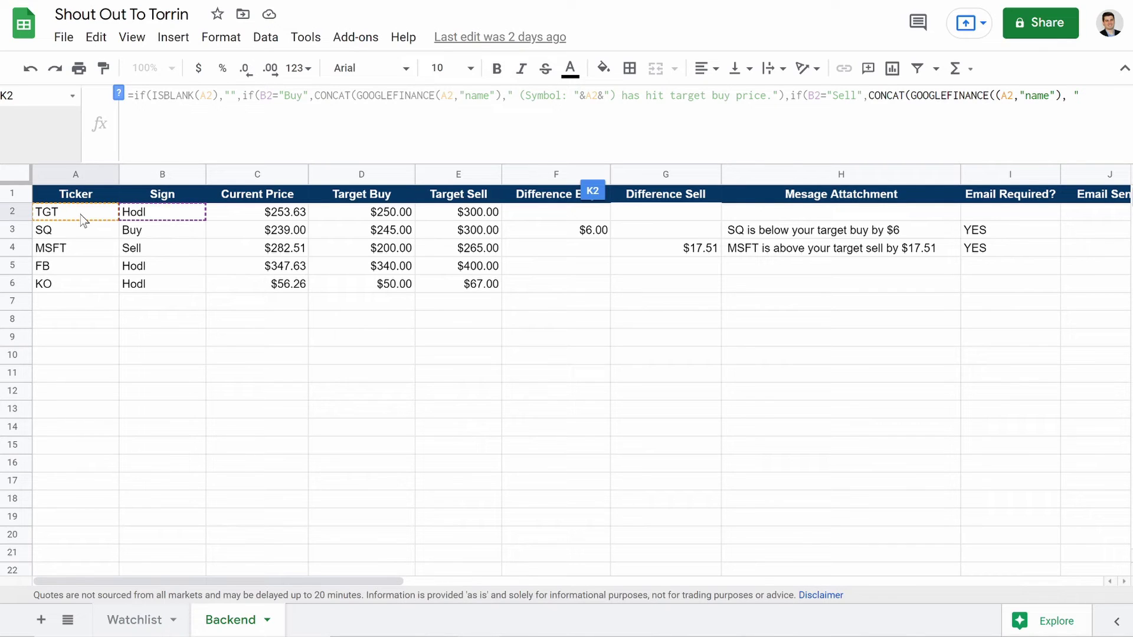
type("(Symbol: \"")
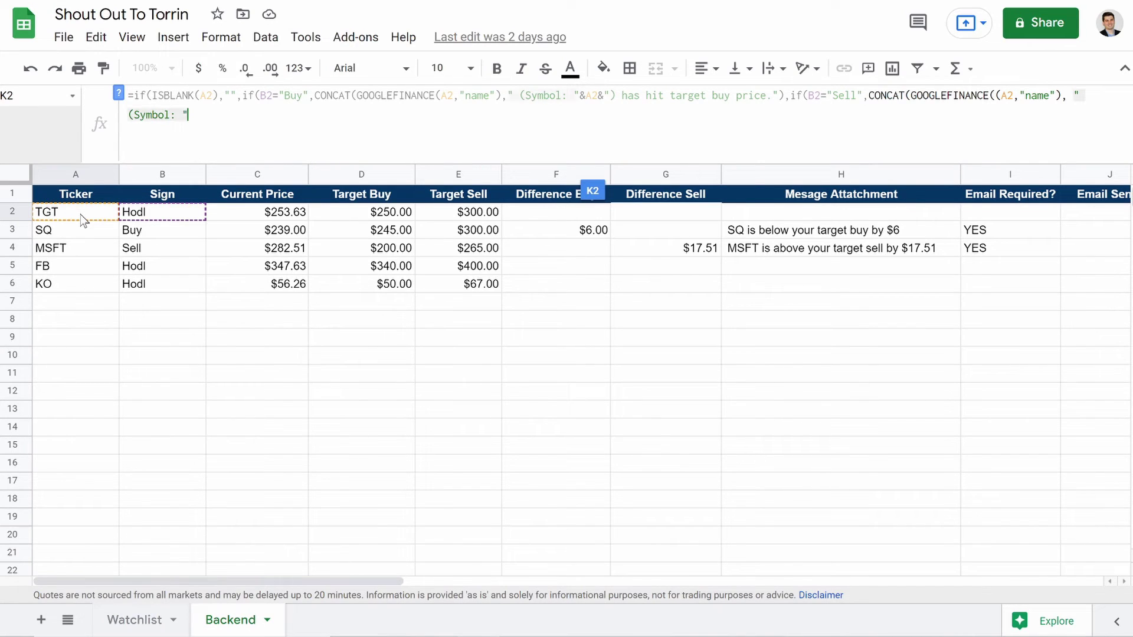
type("&")
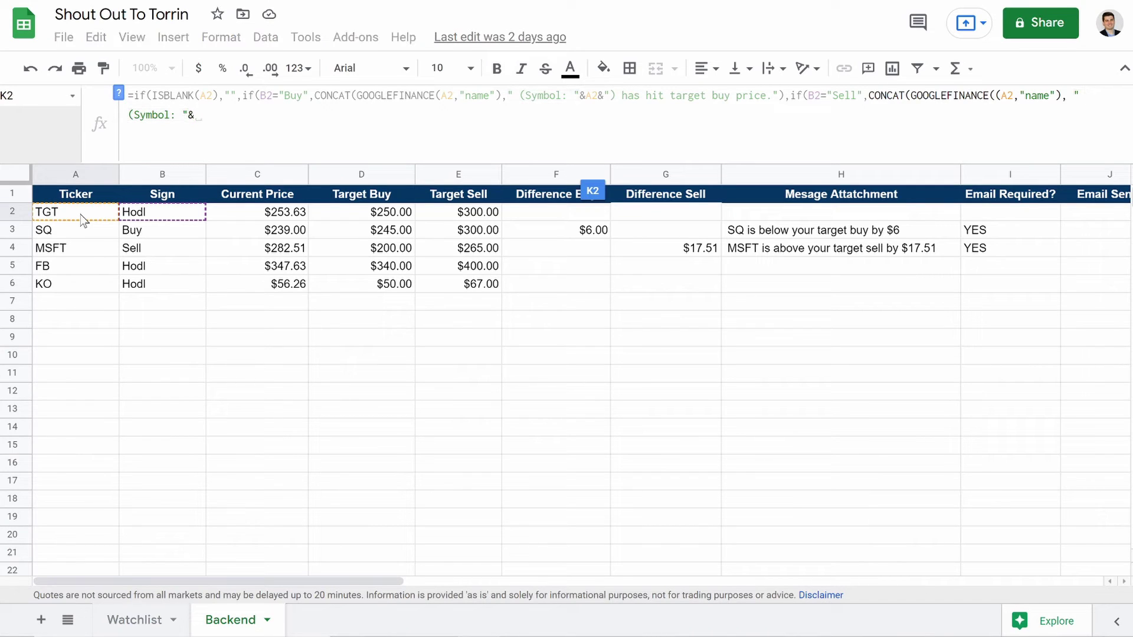
left_click(71, 214)
type("&\"")
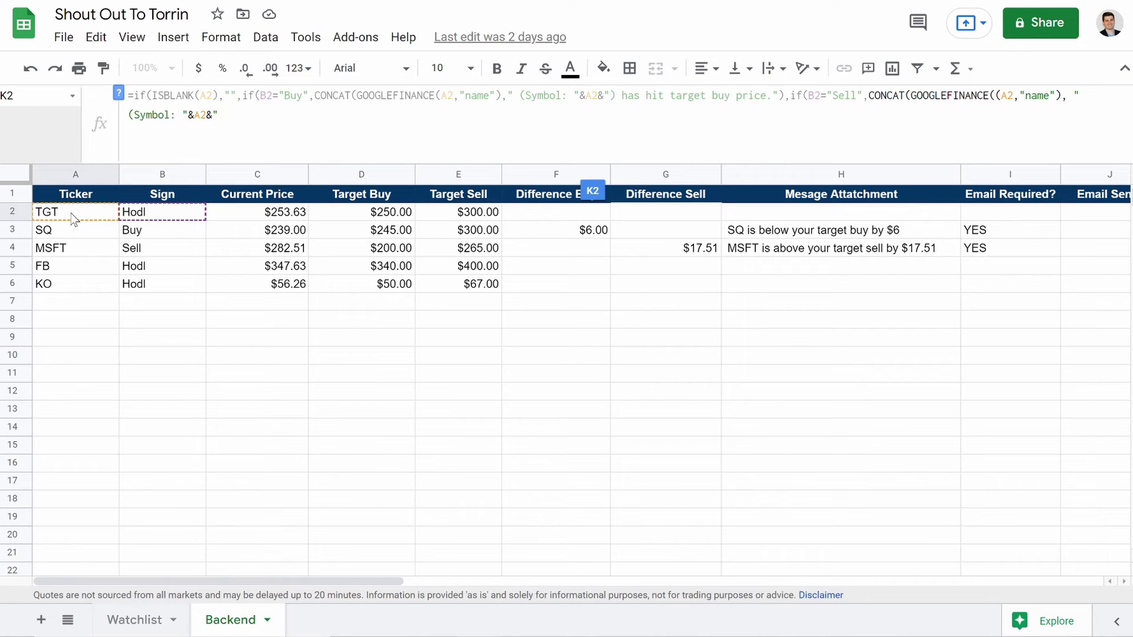
type(") has hit target sell price.\")")
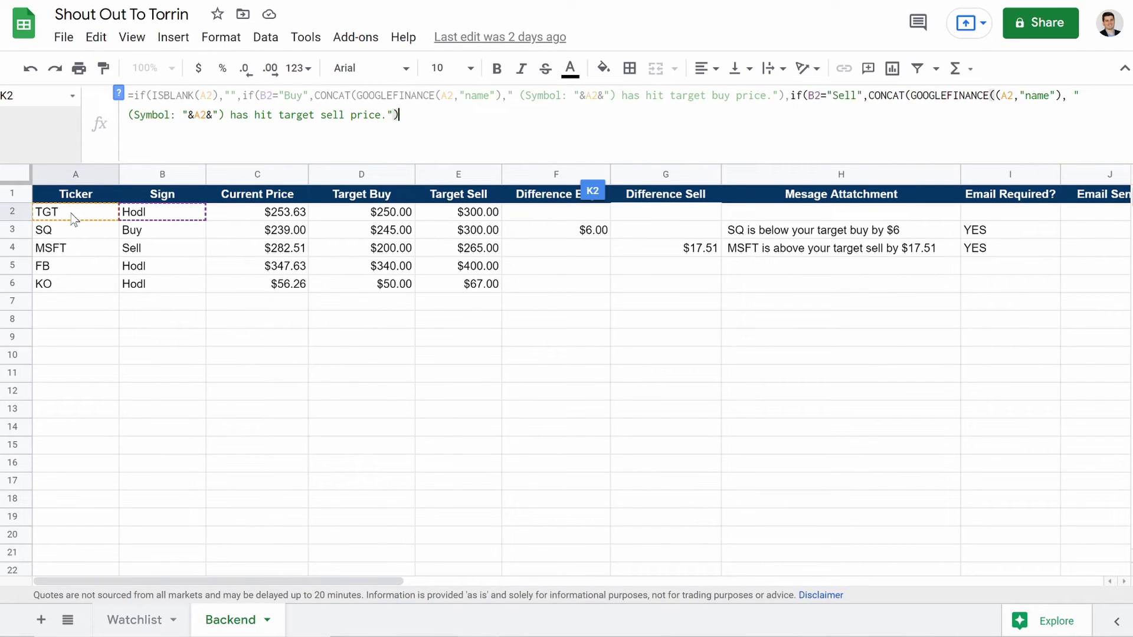
type(",\"\"))")
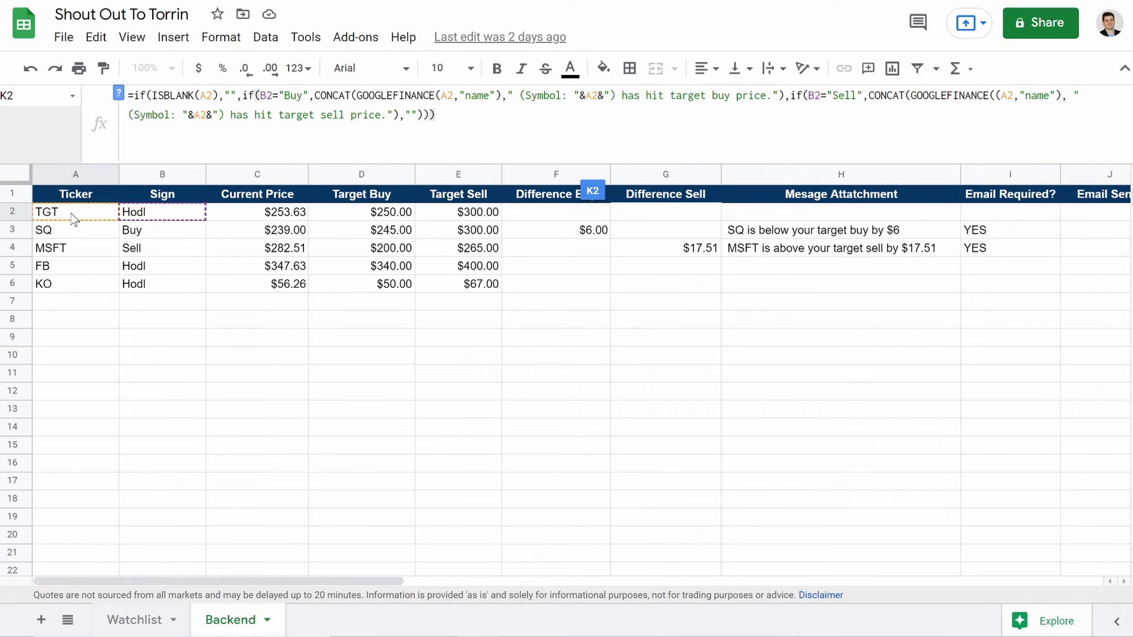
Step: Remove the extra parentheses from the K2 Subject formula so it calculates without error
key("Return")
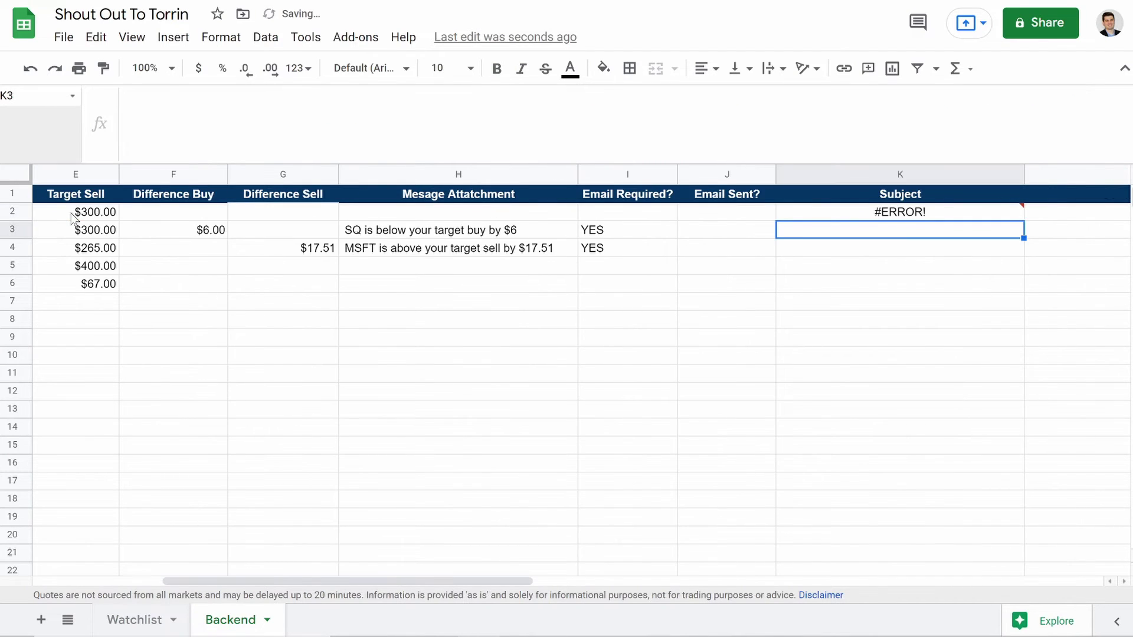
key("Up")
left_click(995, 96)
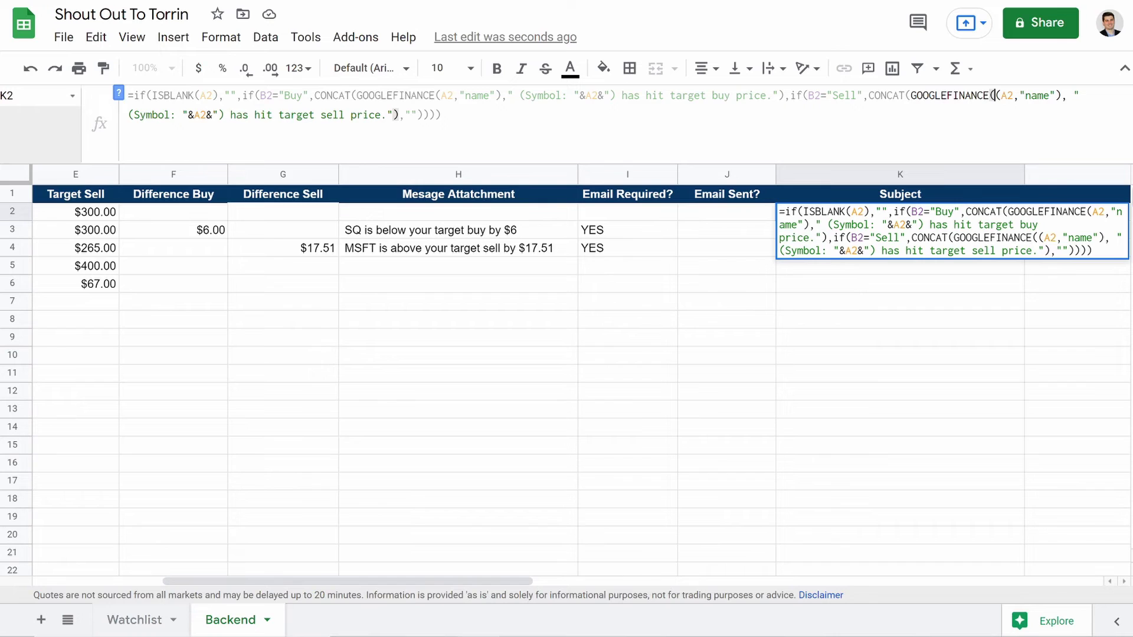
key("BackSpace")
left_click(442, 115)
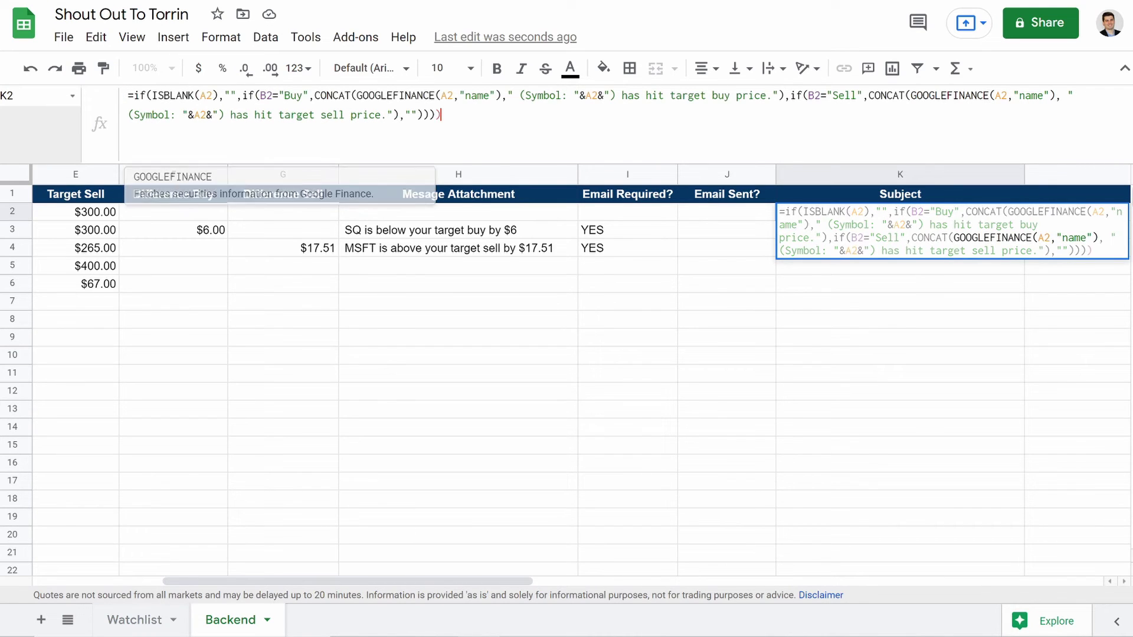
key("BackSpace")
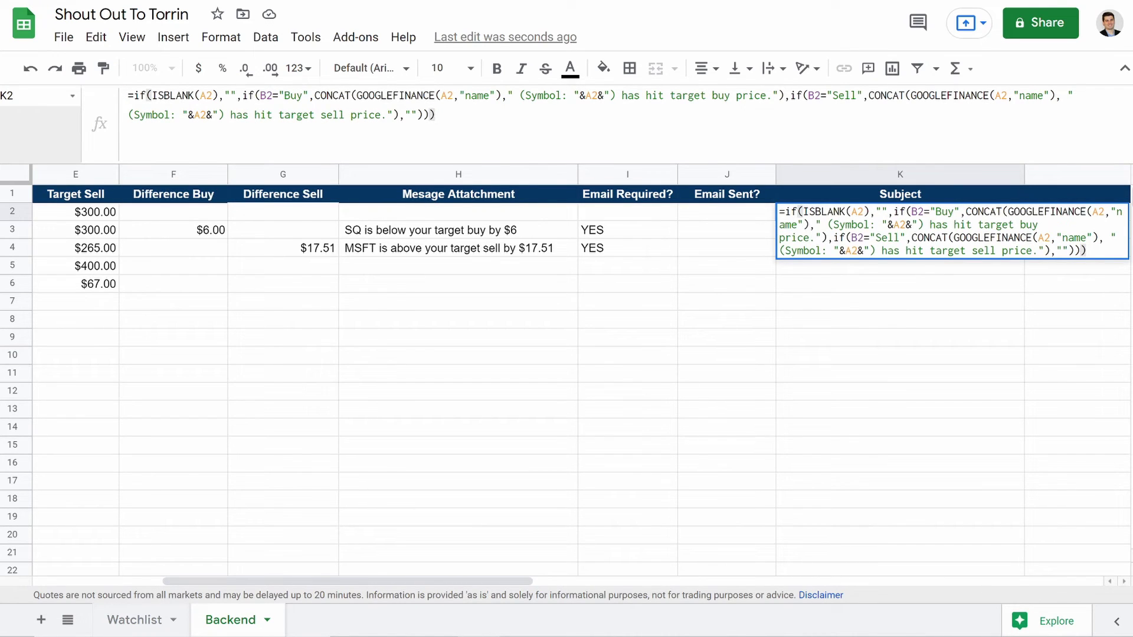
key("Return")
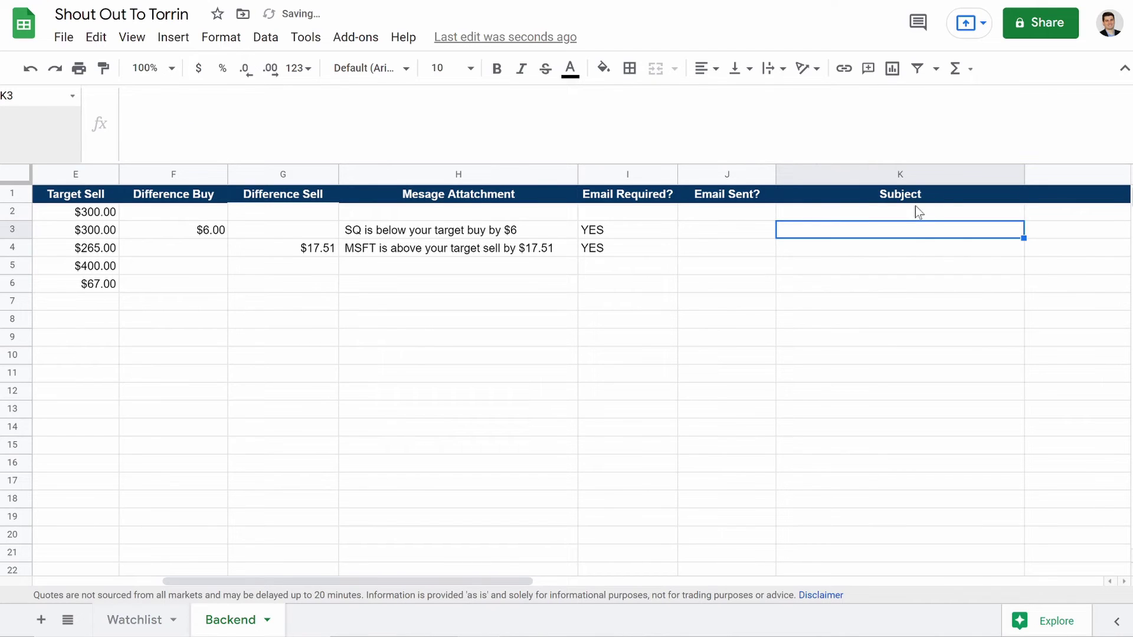
Step: Fill the K2 formula down to K20 and check the SQ and MSFT subject lines
left_click(912, 214)
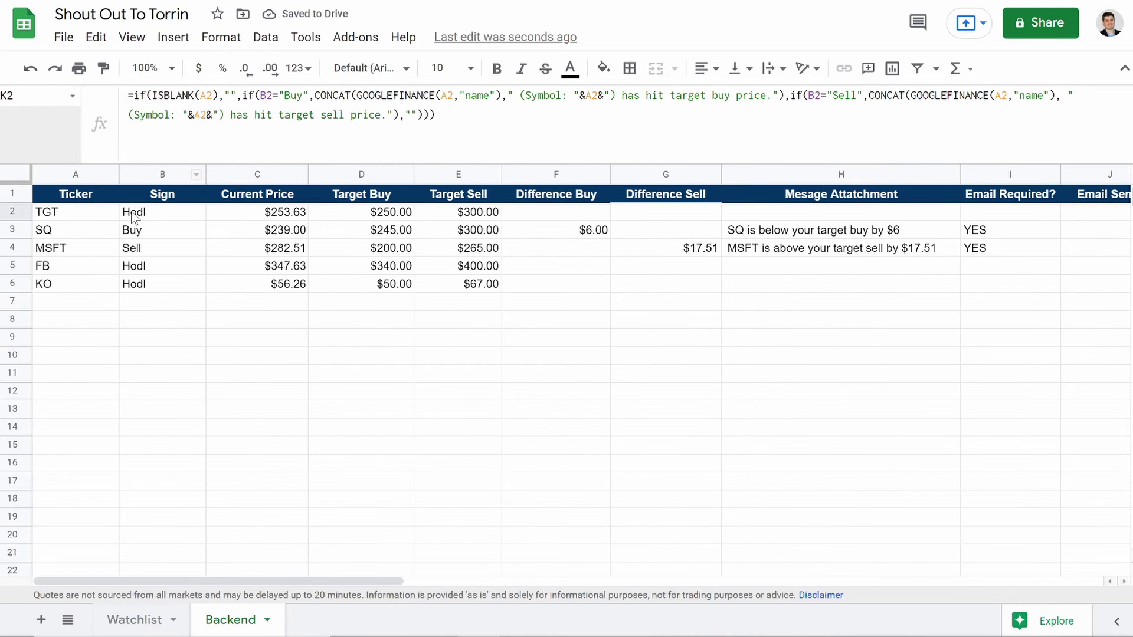
scroll(136, 220, "right", 5)
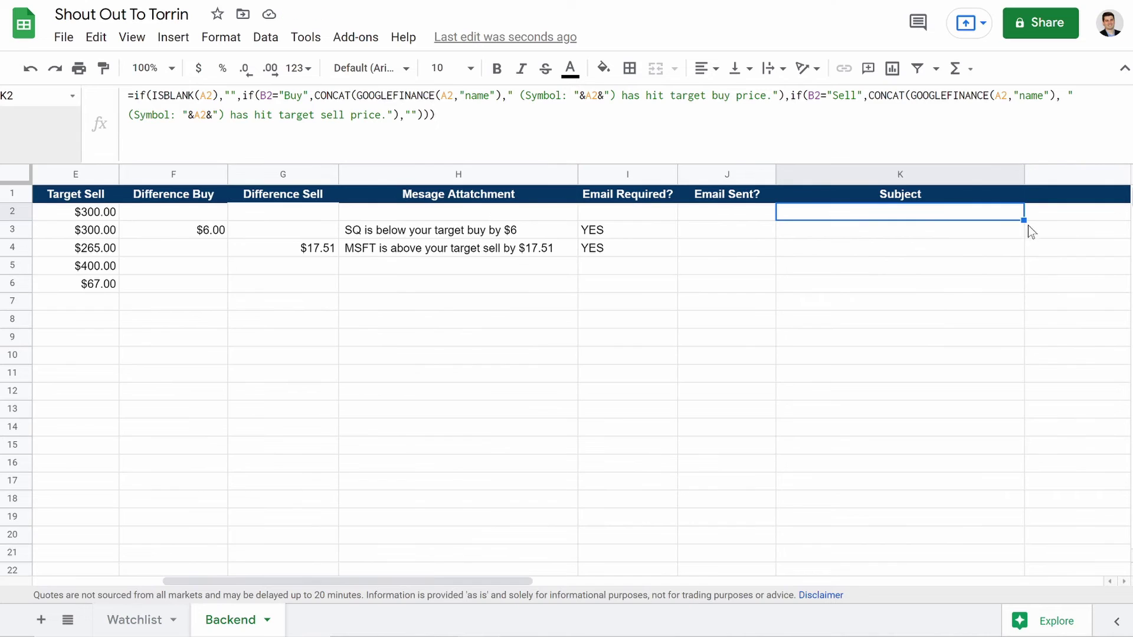
left_click_drag(1024, 220, 1035, 544)
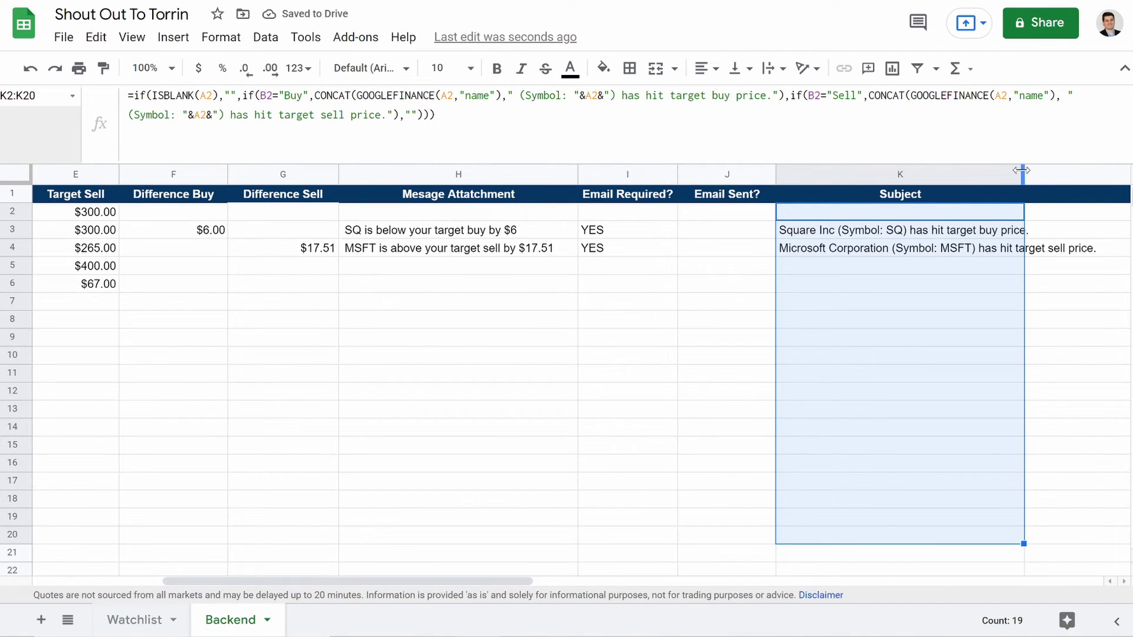
scroll(873, 347, "left", 5)
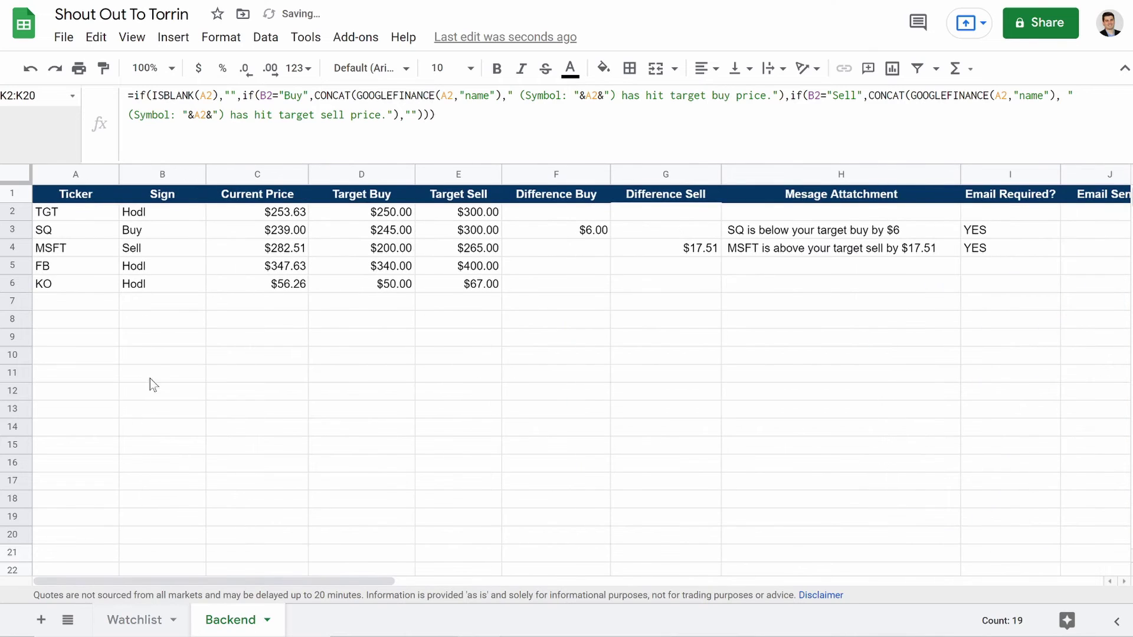
left_click(13, 234)
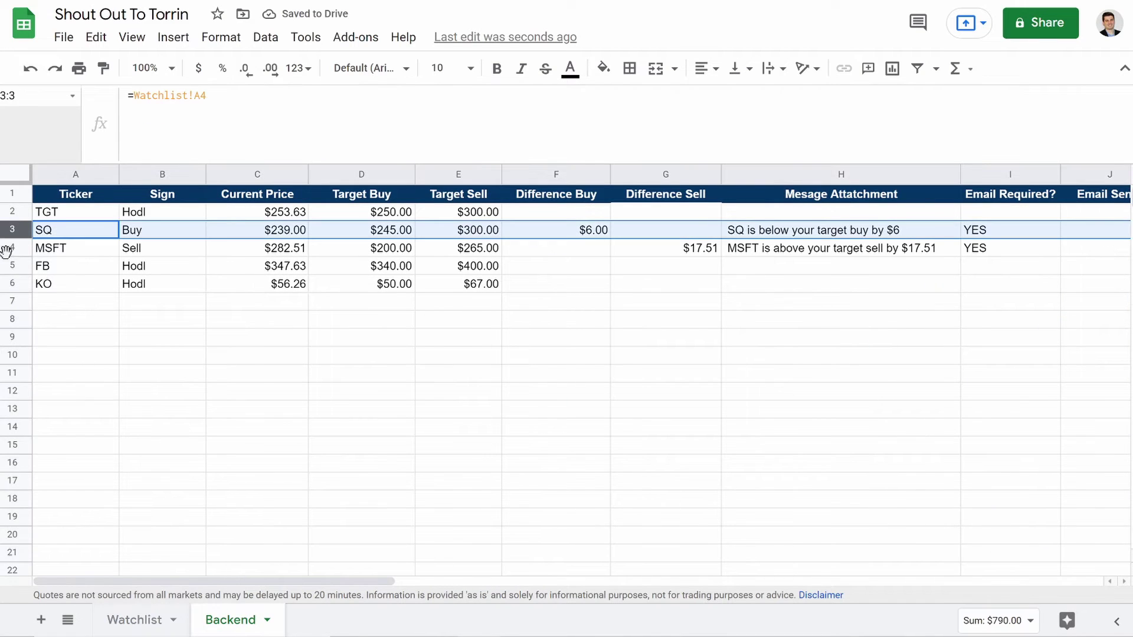
left_click(12, 248)
scroll(375, 384, "right", 5)
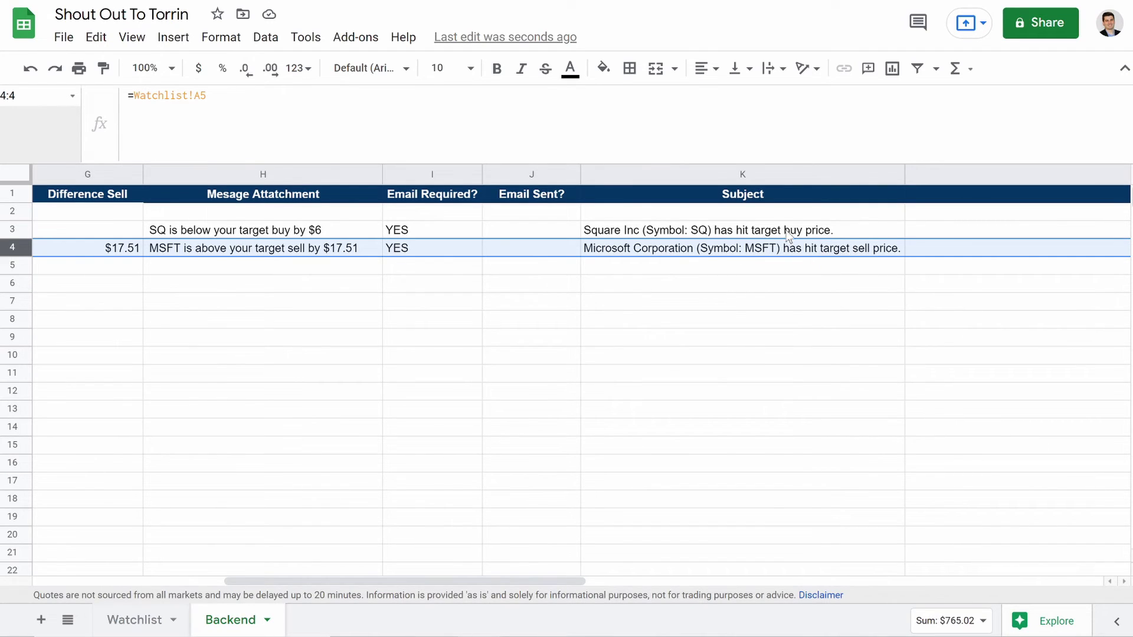
Step: Review the K3 Subject formula's Buy check and GOOGLEFINANCE name lookup without changing it
left_click(710, 235)
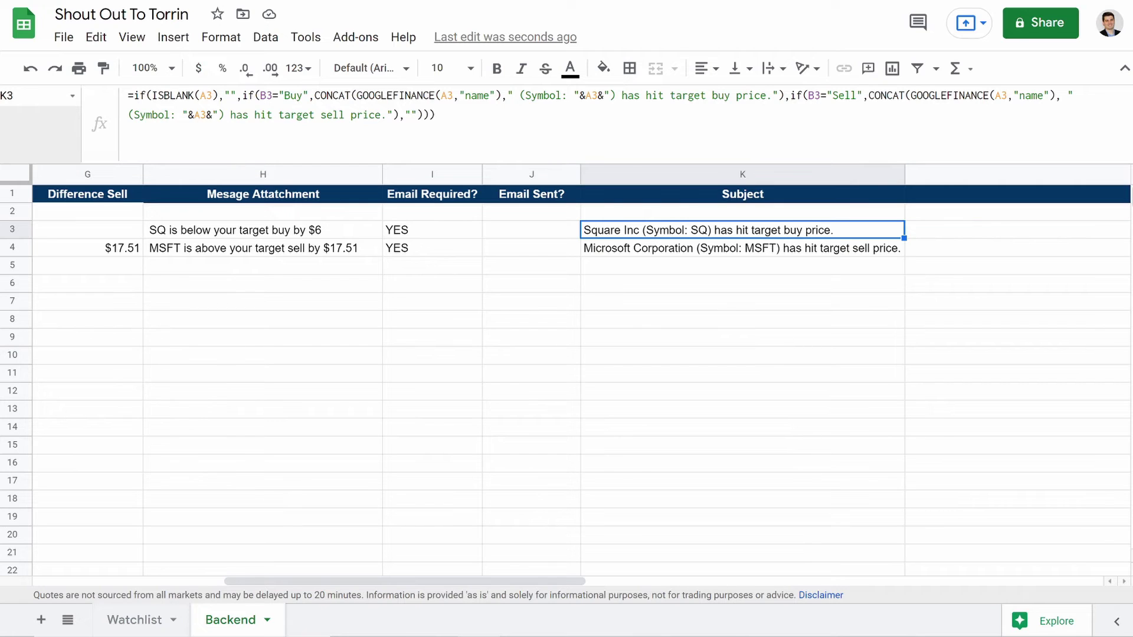
mouse_move(471, 96)
left_mouse_down()
mouse_move(488, 96)
mouse_move(453, 96)
left_mouse_up()
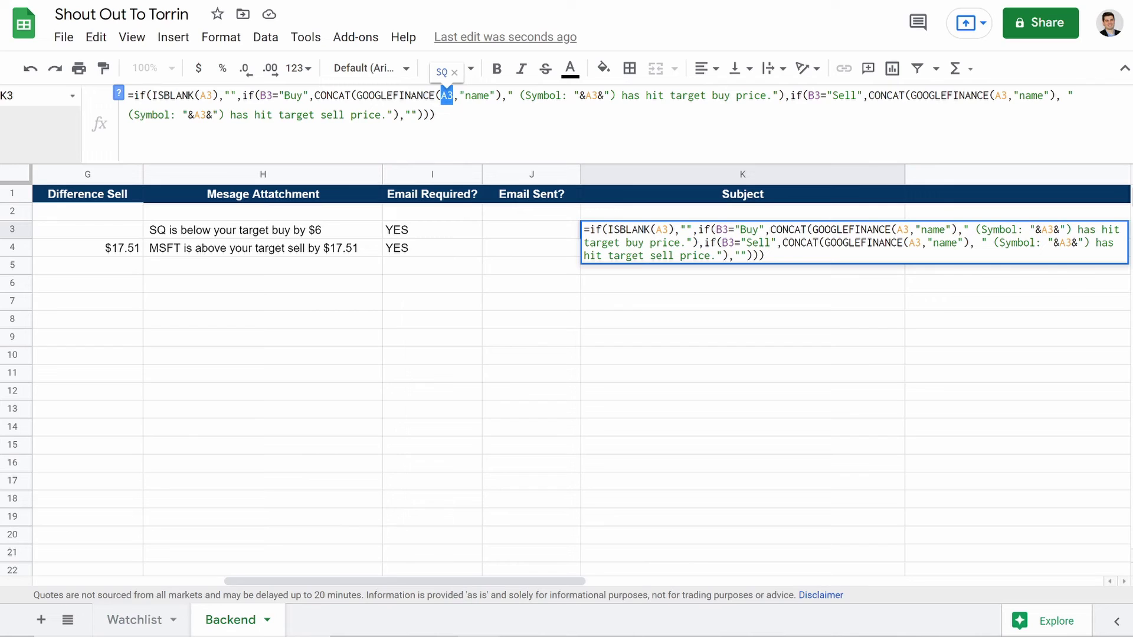
left_click_drag(259, 96, 266, 96)
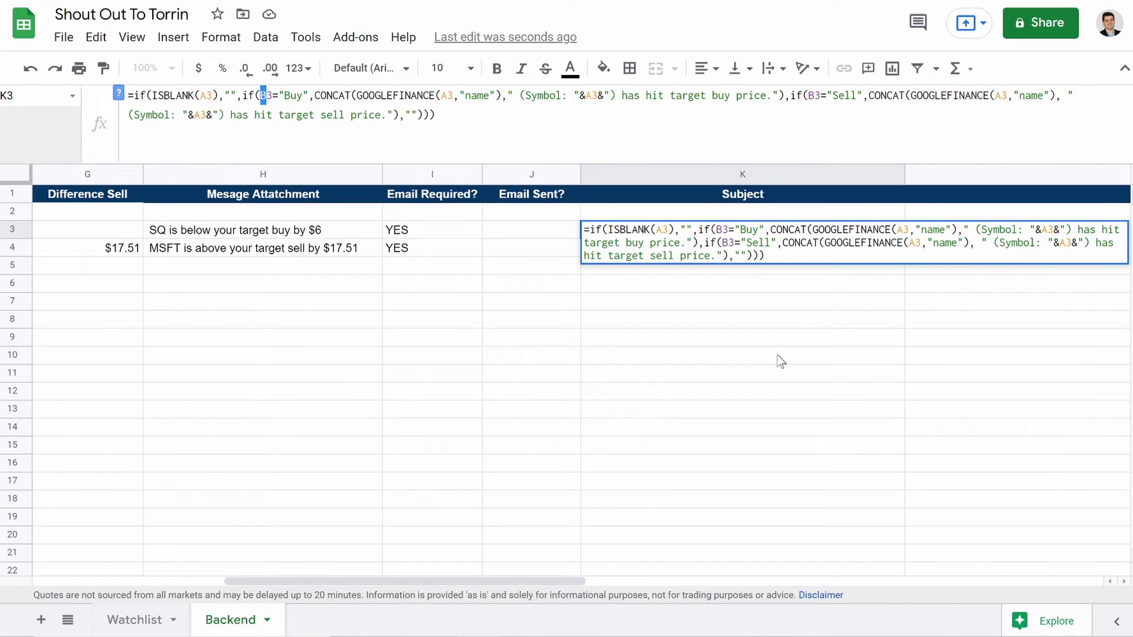
key("Return")
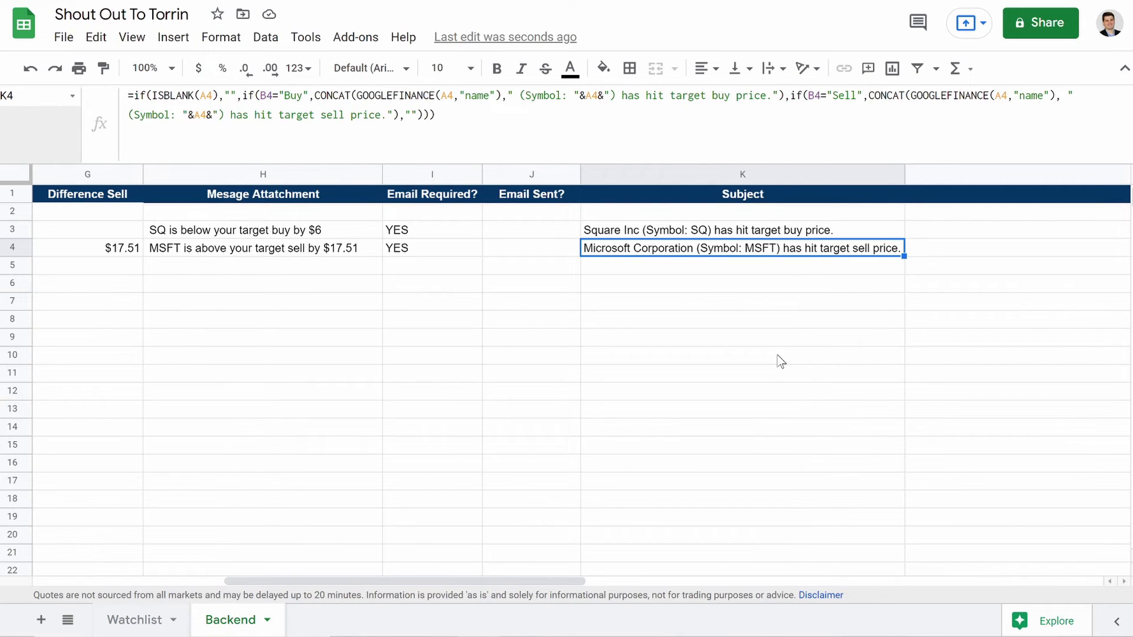
scroll(782, 361, "left", 5)
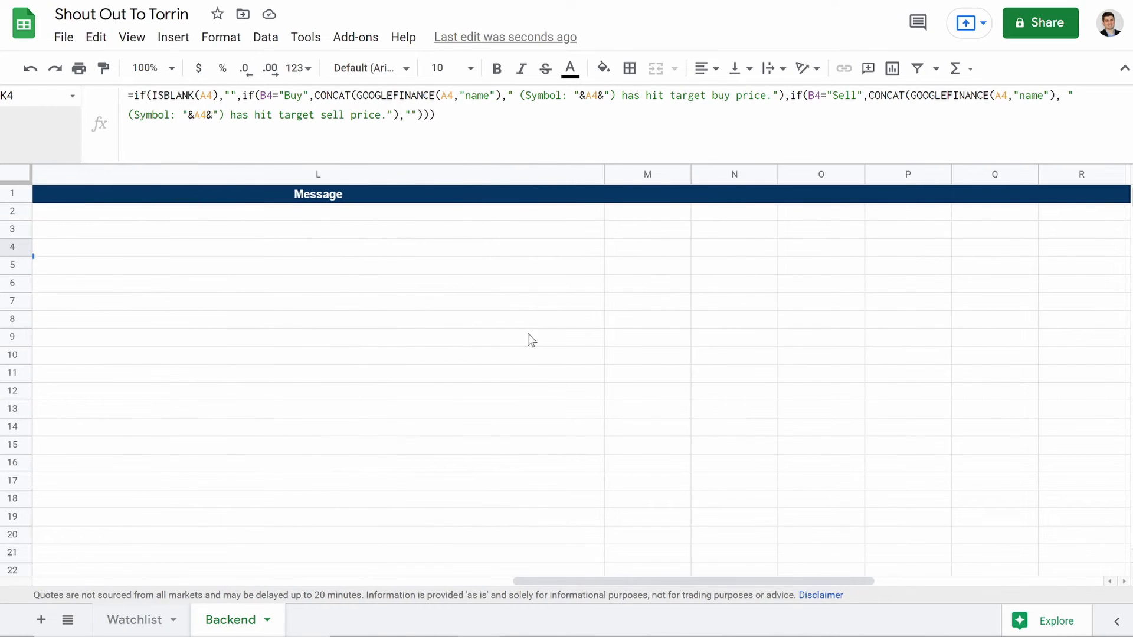
scroll(810, 287, "right", 5)
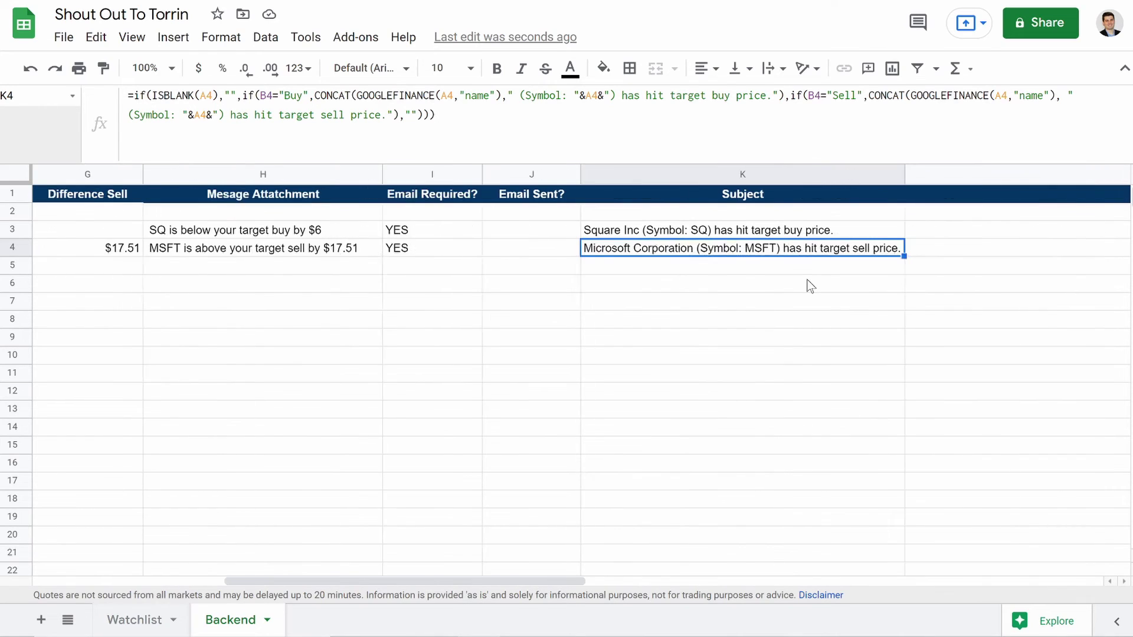
Step: Start L2 with =if(B2 = "Buy",CONCAT(GOOGLEFINANCE( using the autocomplete suggestions
left_click(887, 219)
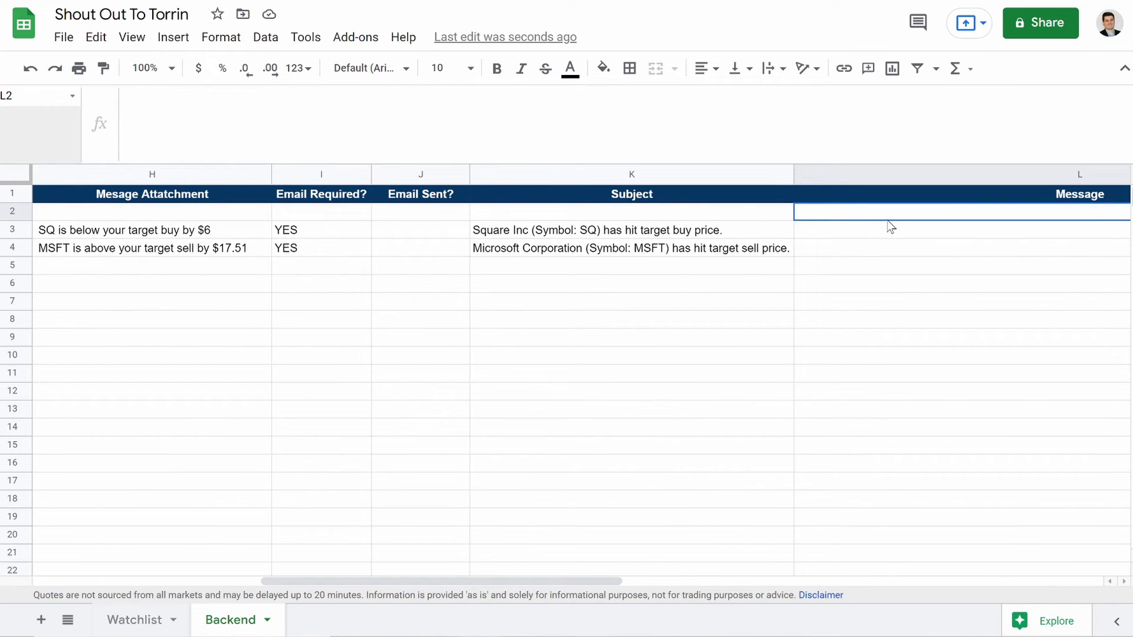
scroll(891, 227, "right", 8)
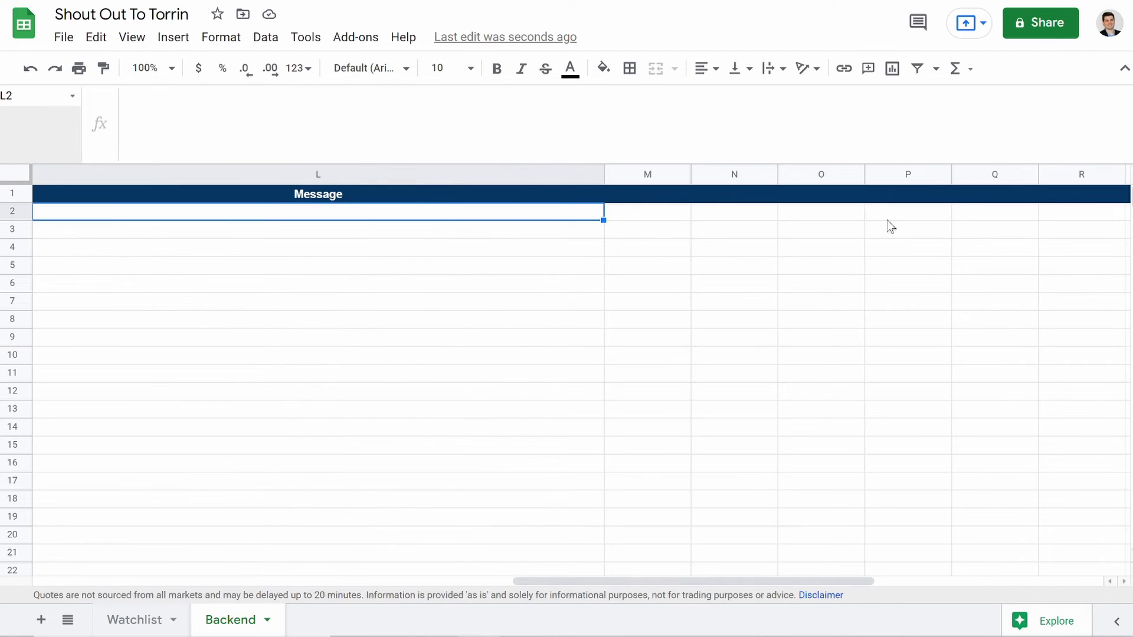
key("Return")
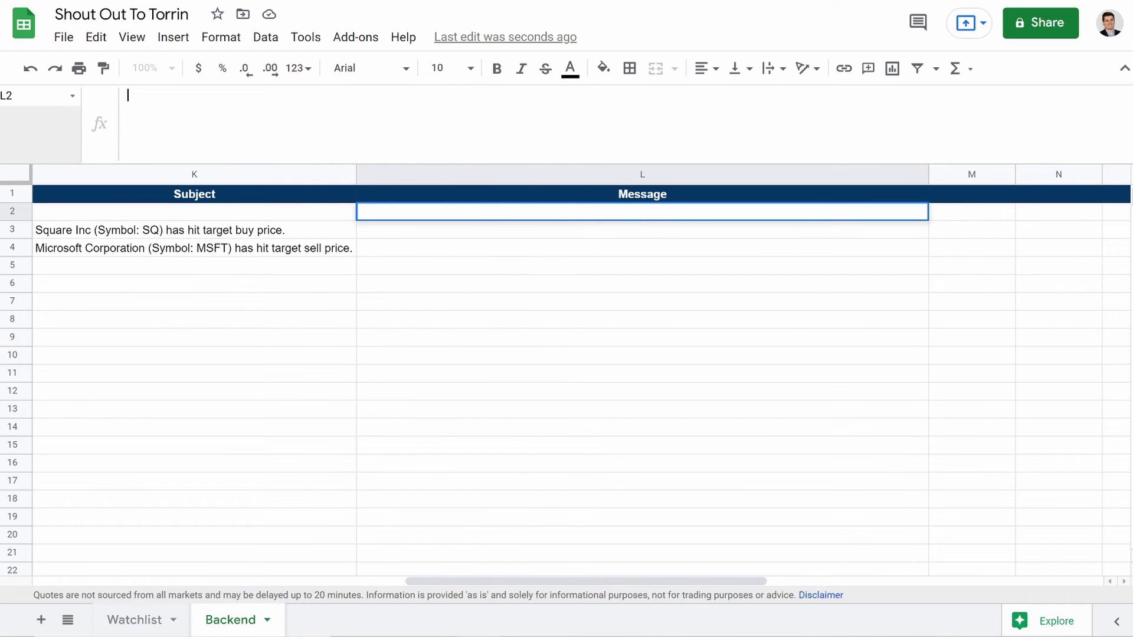
type("=")
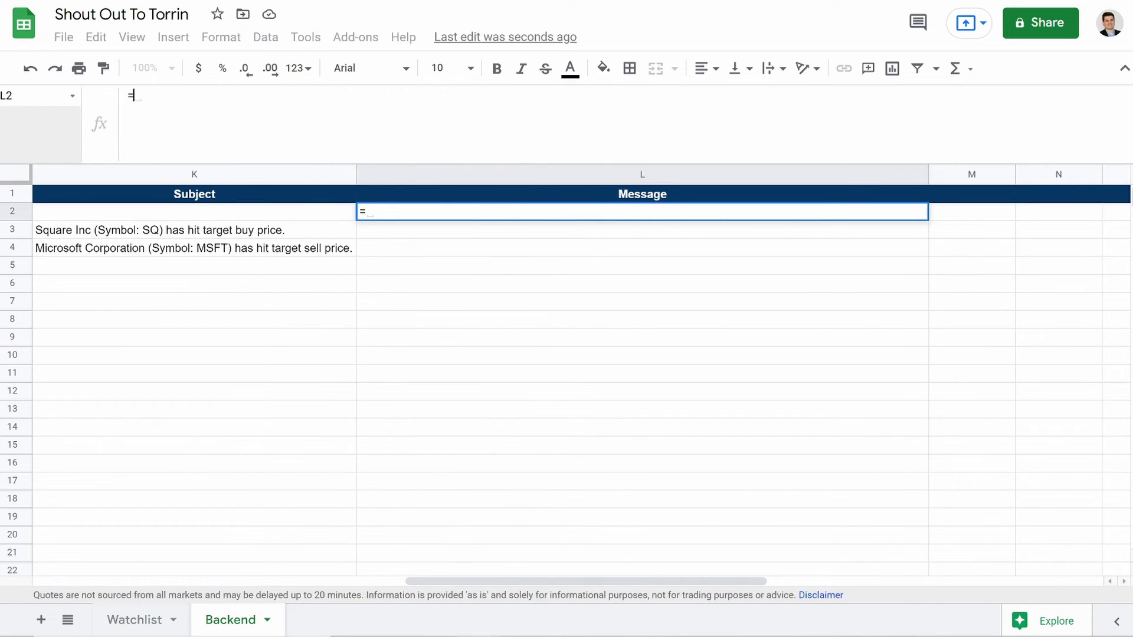
type("if*")
key("BackSpace")
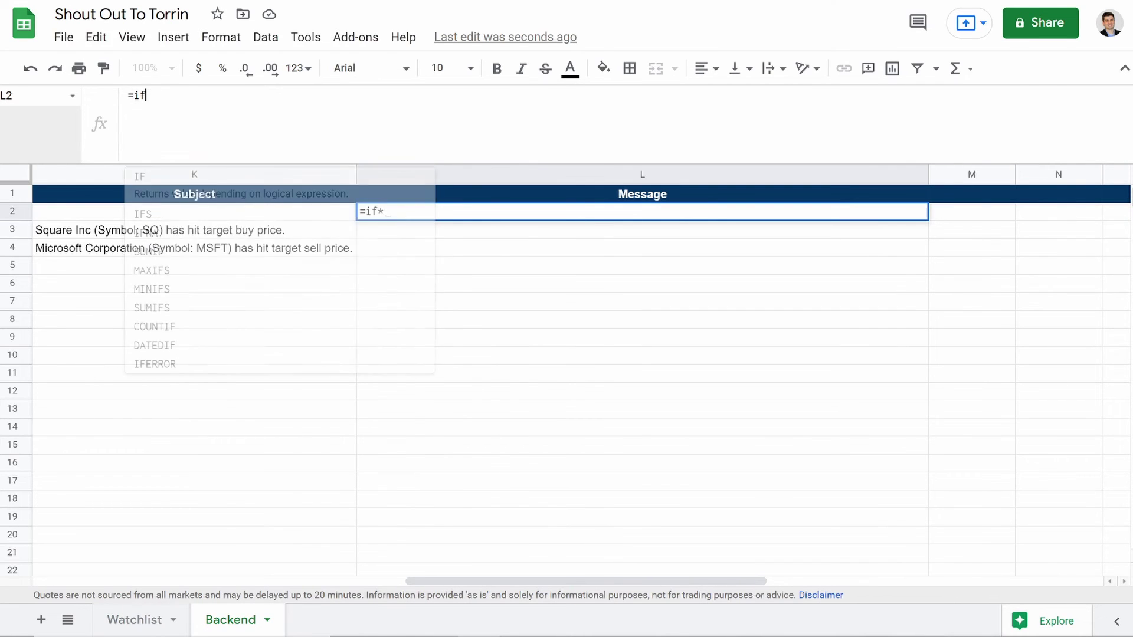
type("(")
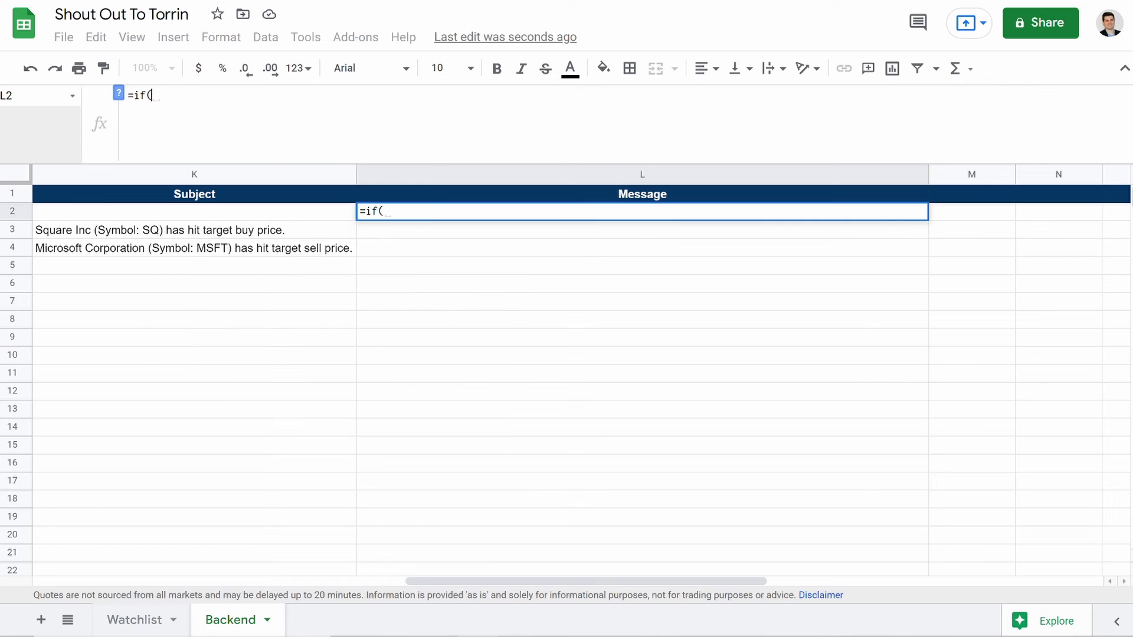
type("B2")
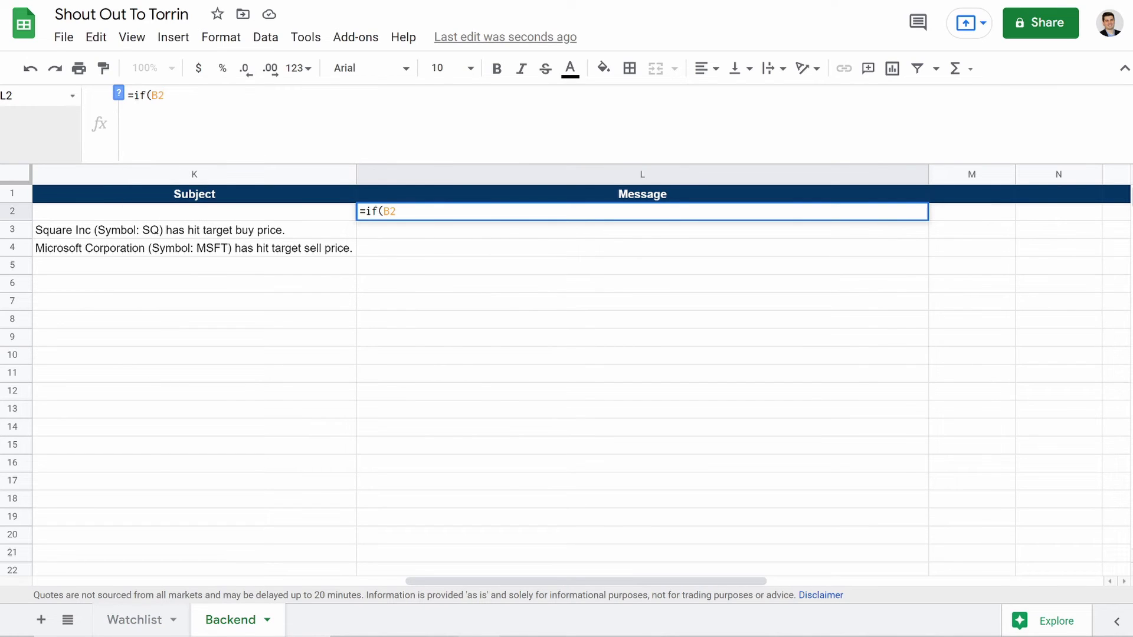
type(" = \"Buy\",")
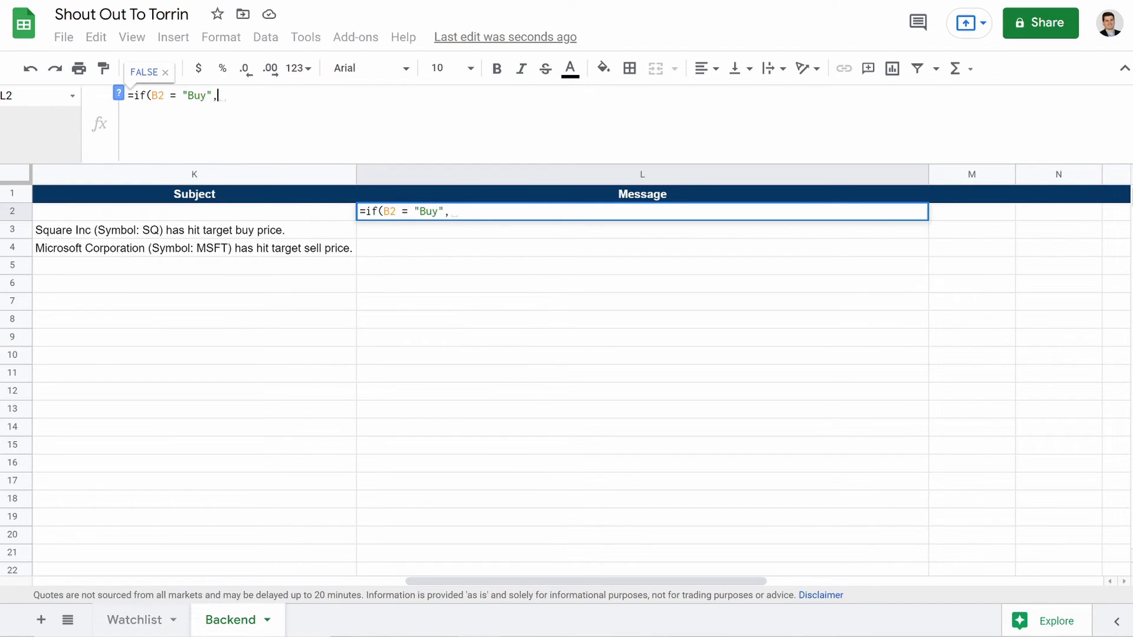
type("C")
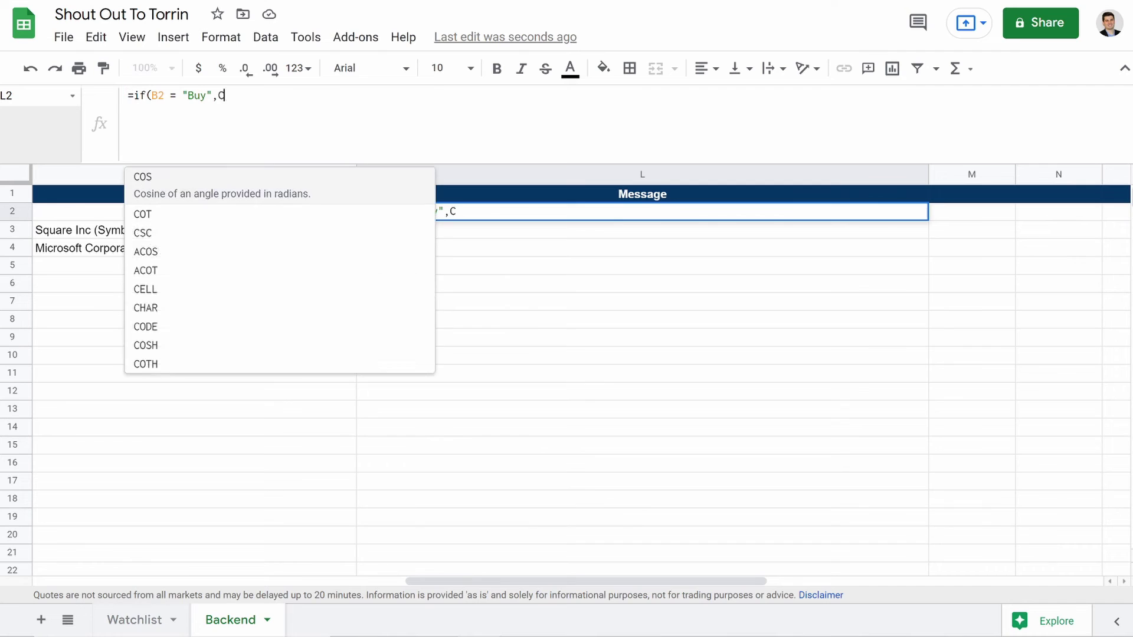
type("oncat(")
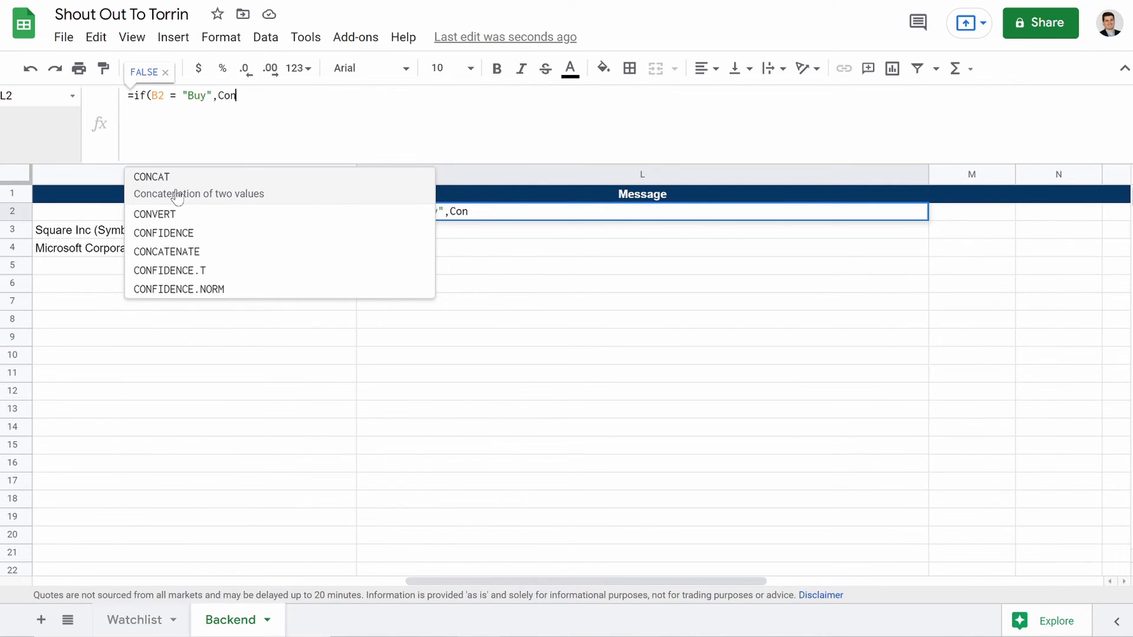
left_click(177, 195)
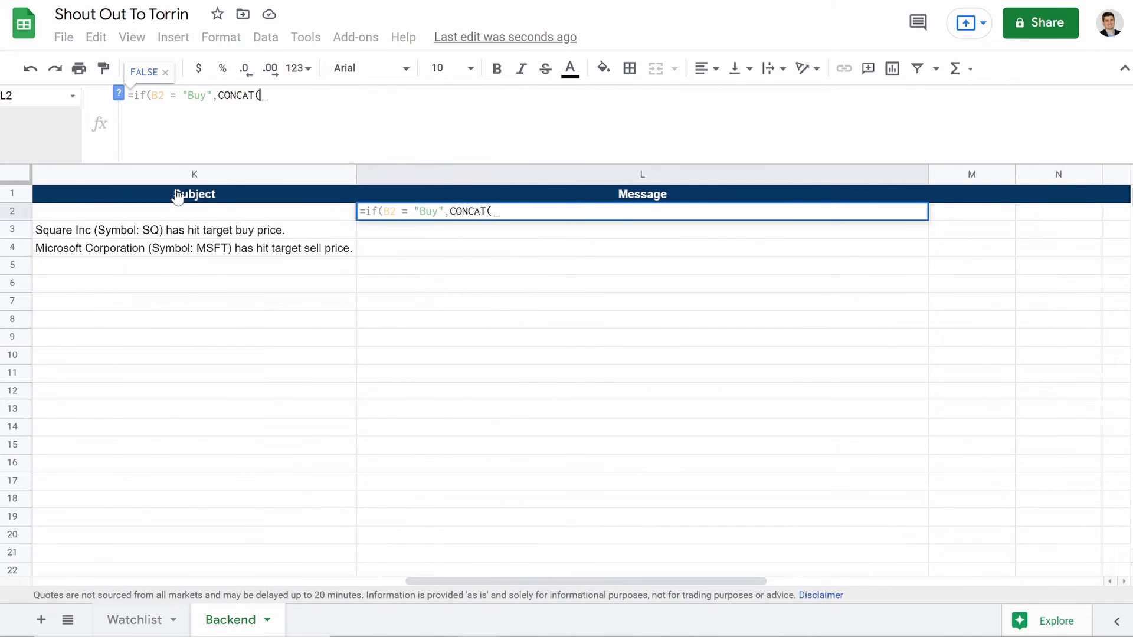
type("G")
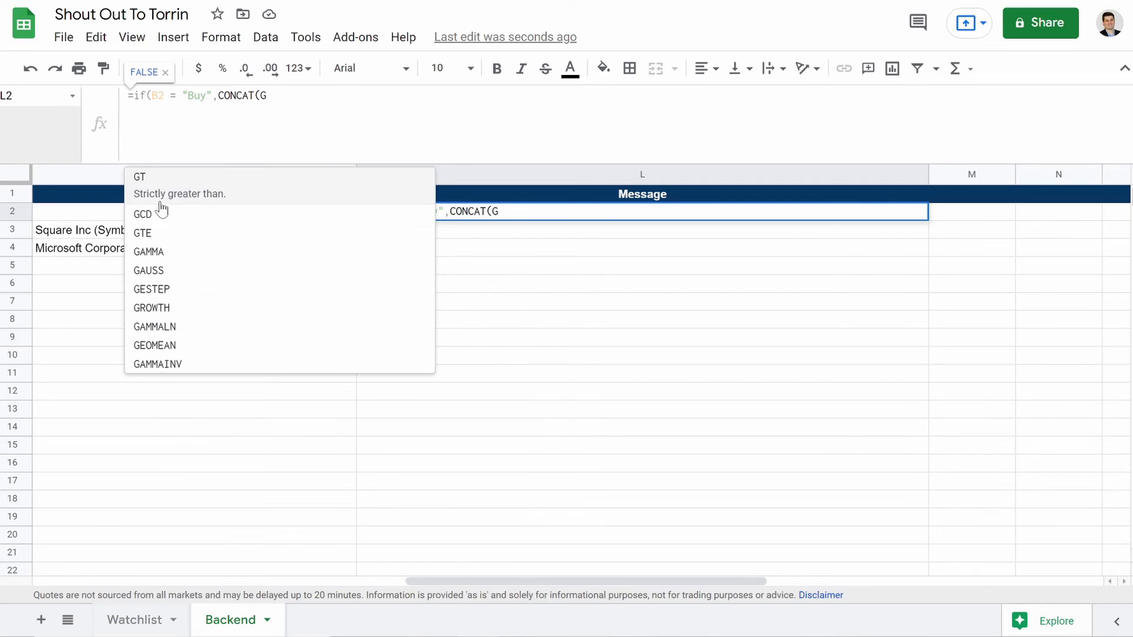
type("oo")
left_click(210, 187)
type("((a")
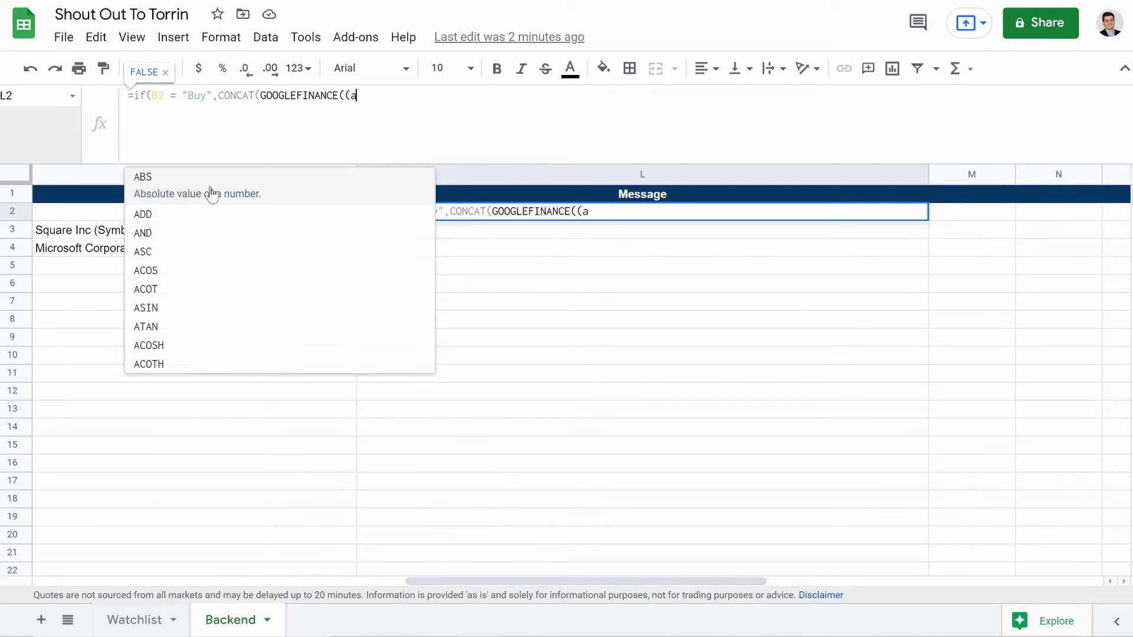
key("BackSpace")
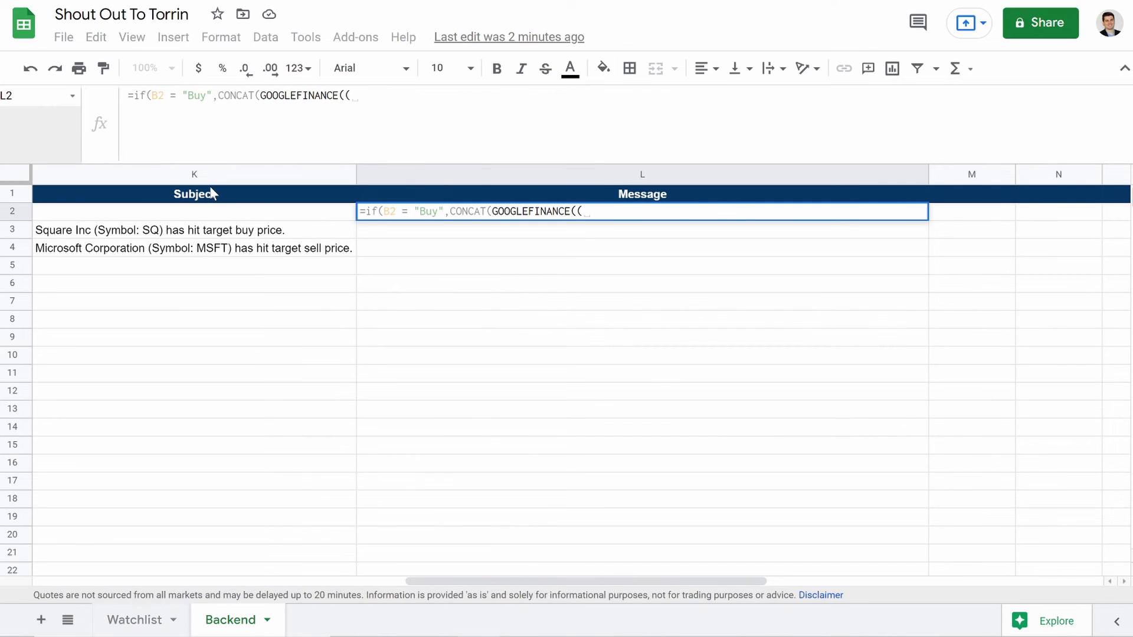
Step: Add A2,"name" and the text "(Symbol: "&A2&") is currently at $"&C2&" and has passed your target buy of $"&D2
type("A")
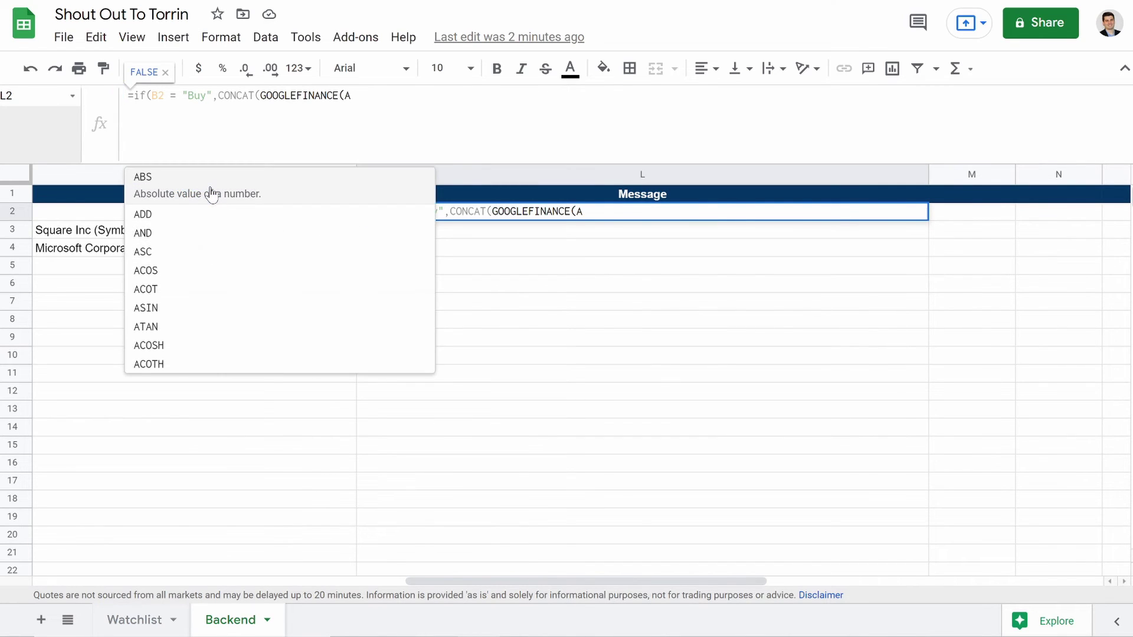
type("2,\"N")
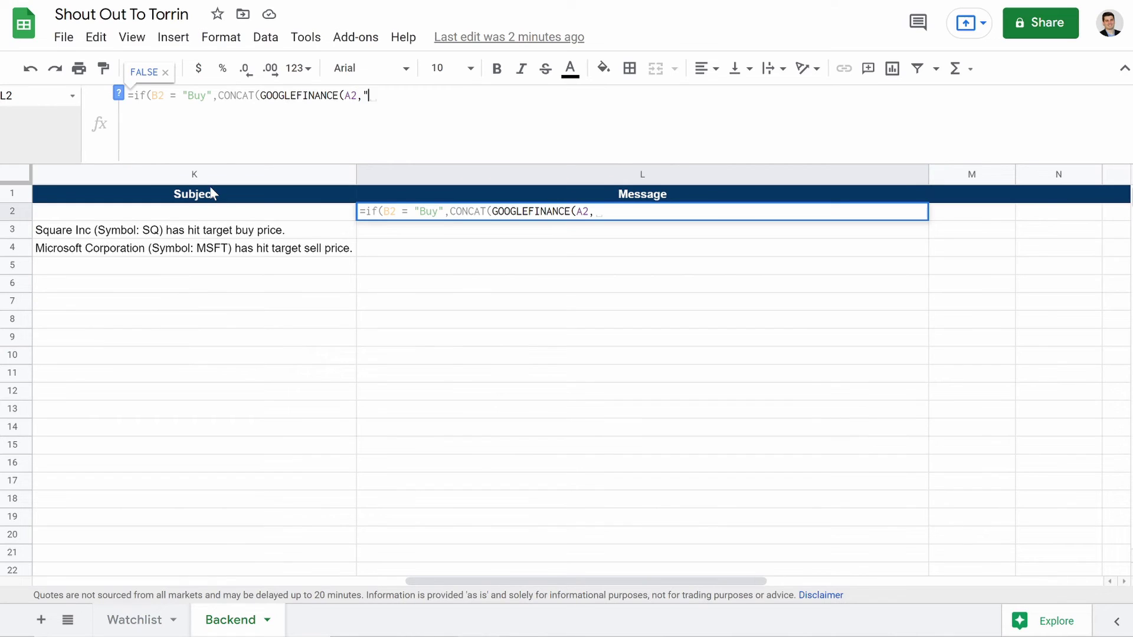
key("BackSpace")
type("name\")")
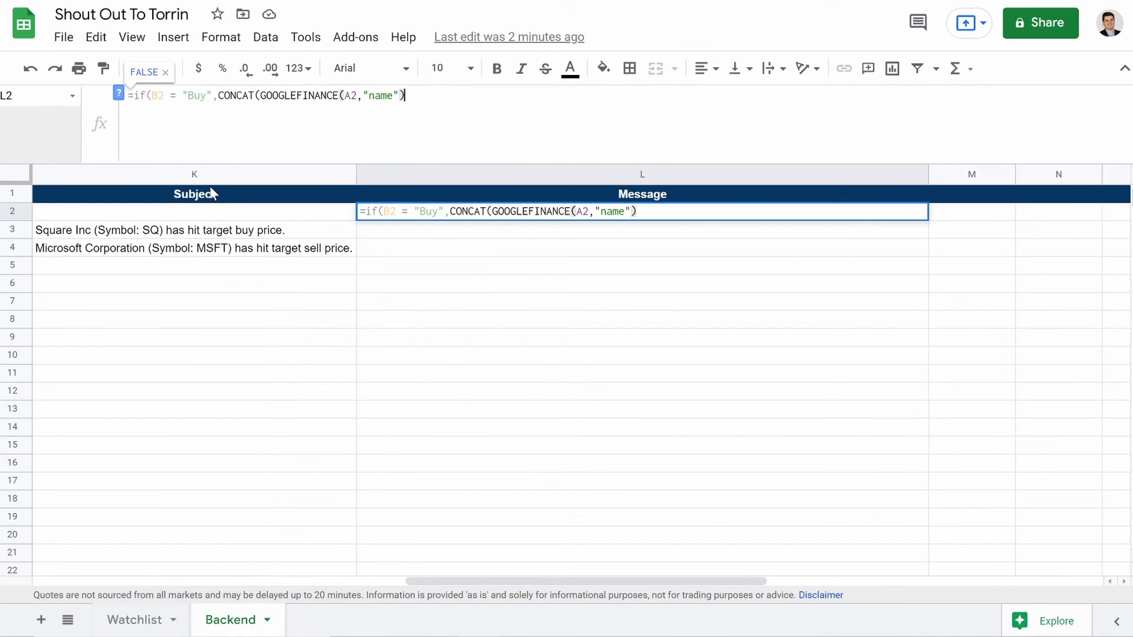
type(",")
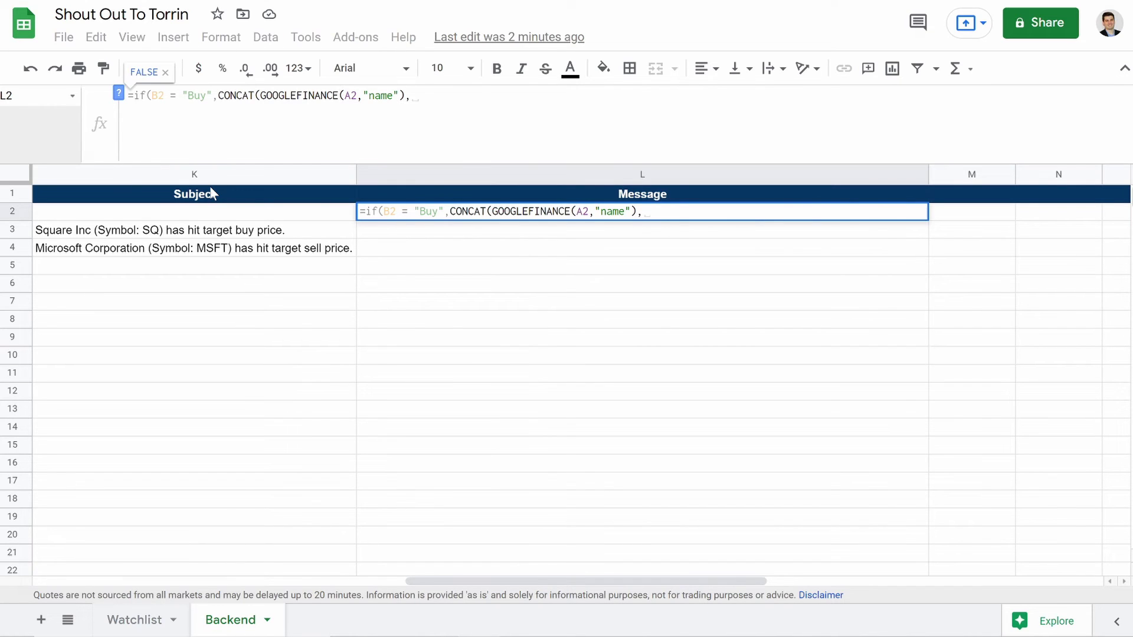
type("(")
type("S")
type("y")
key("BackSpace")
key("BackSpace")
key("BackSpace")
type("\"")
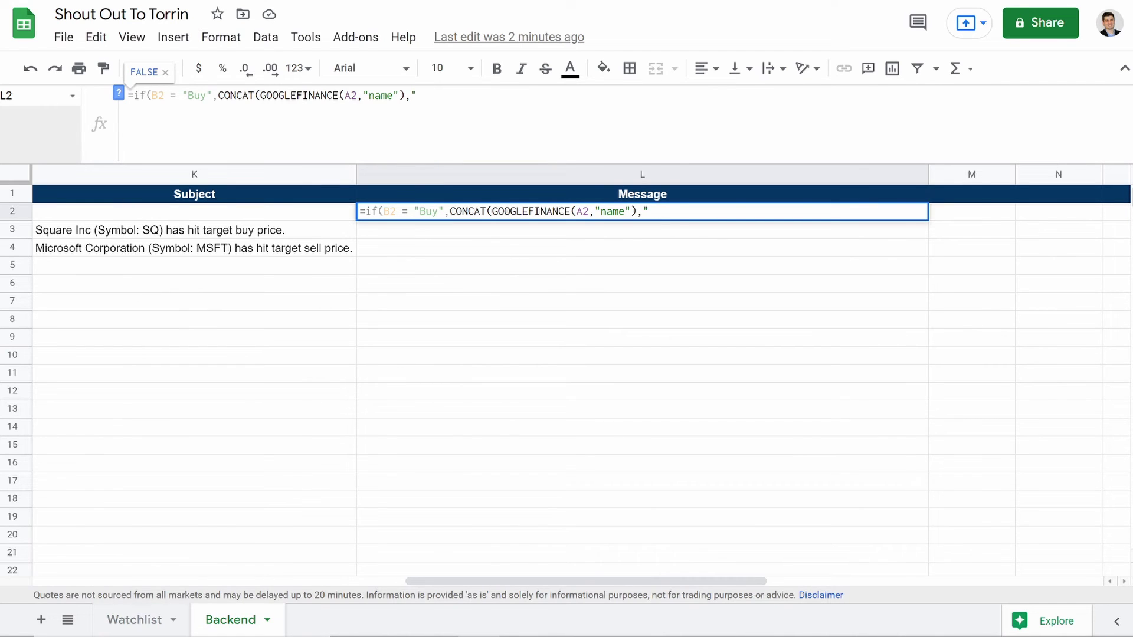
type("(Symbol: \"&")
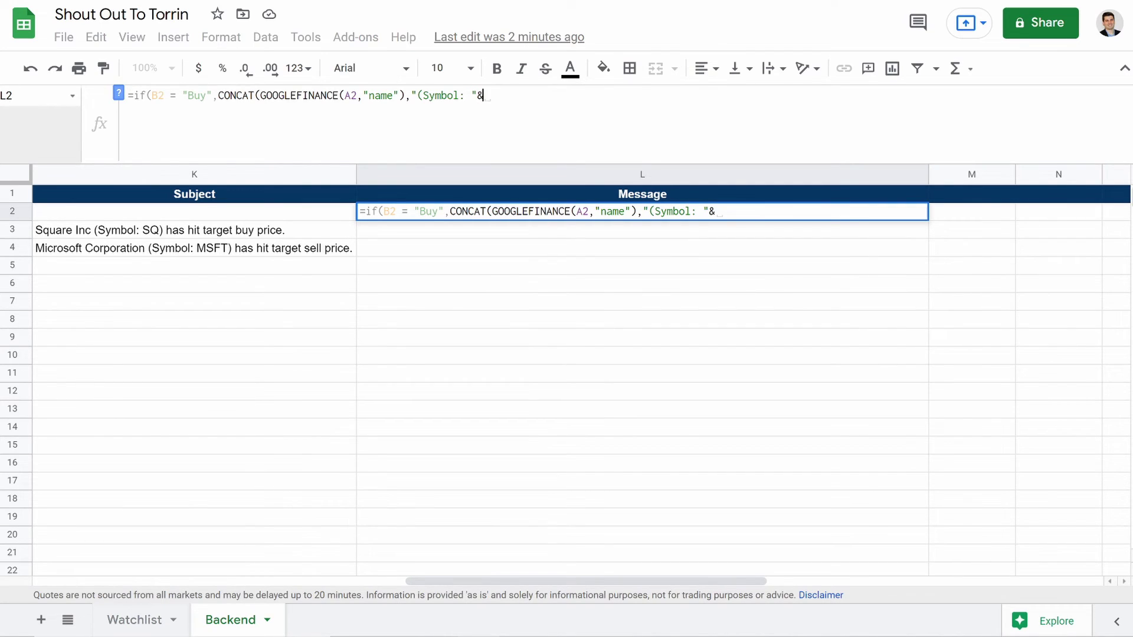
type("A2&\")")
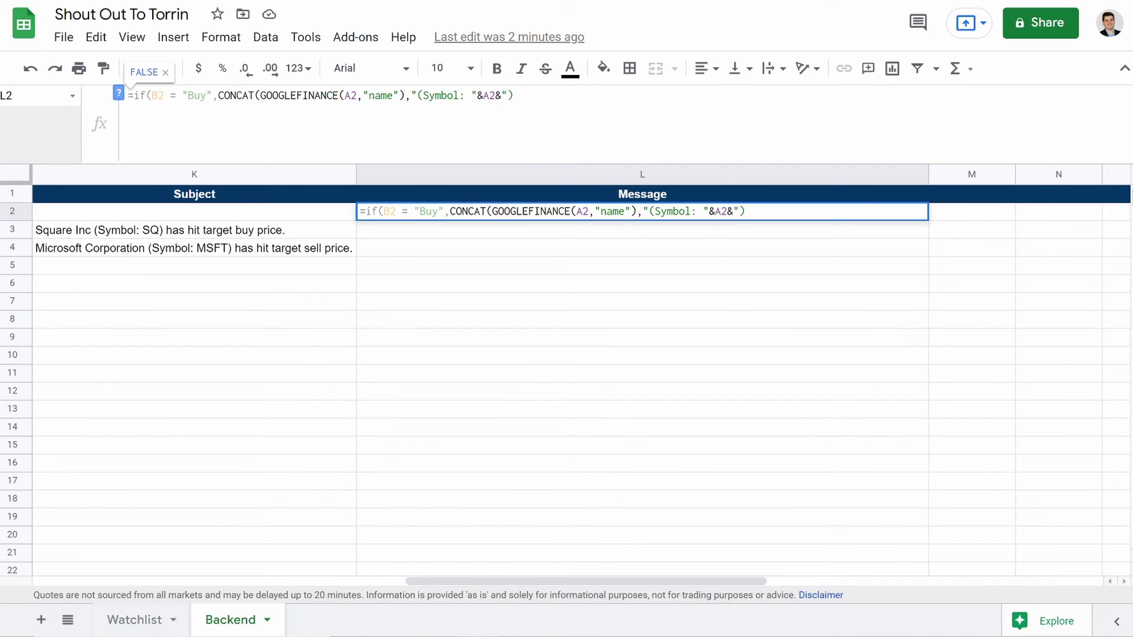
type(" is currently at ")
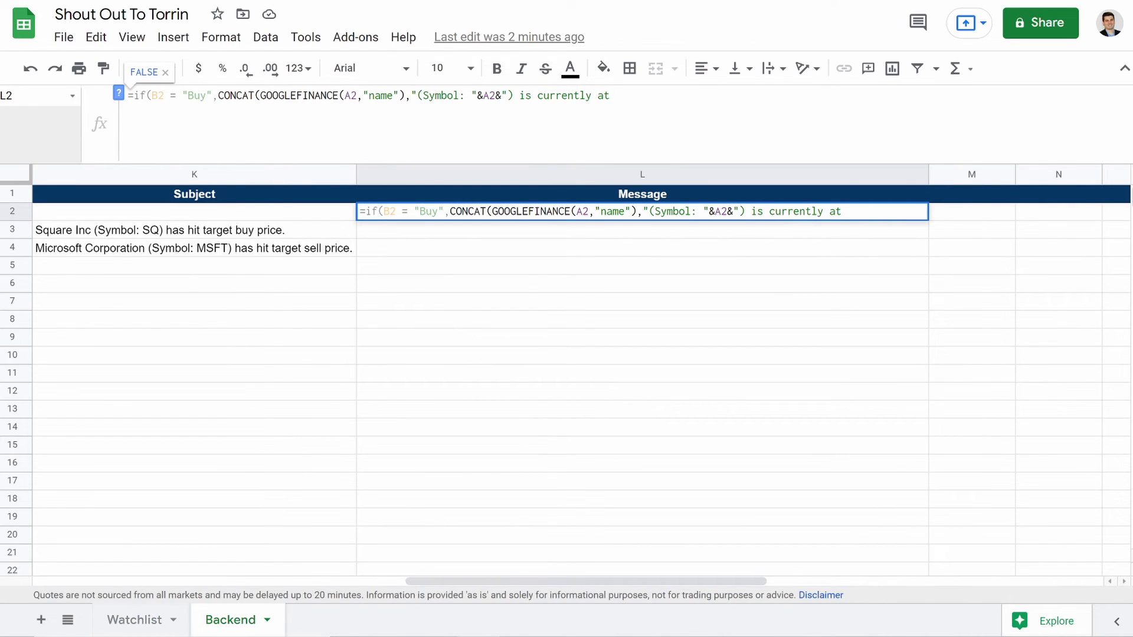
type("$\"&")
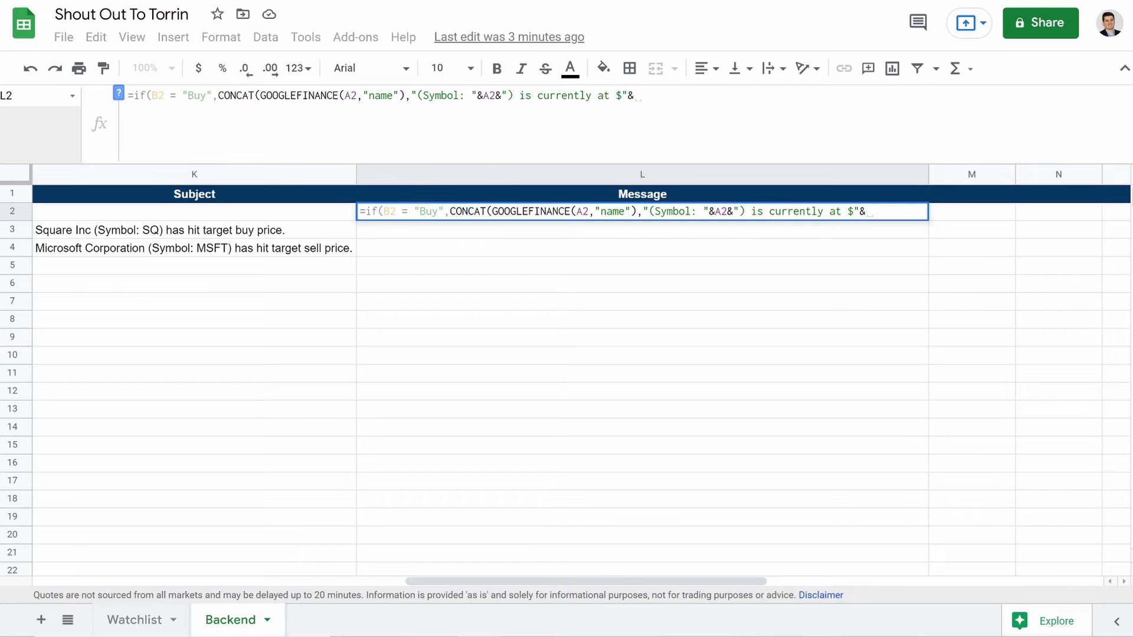
type("C2")
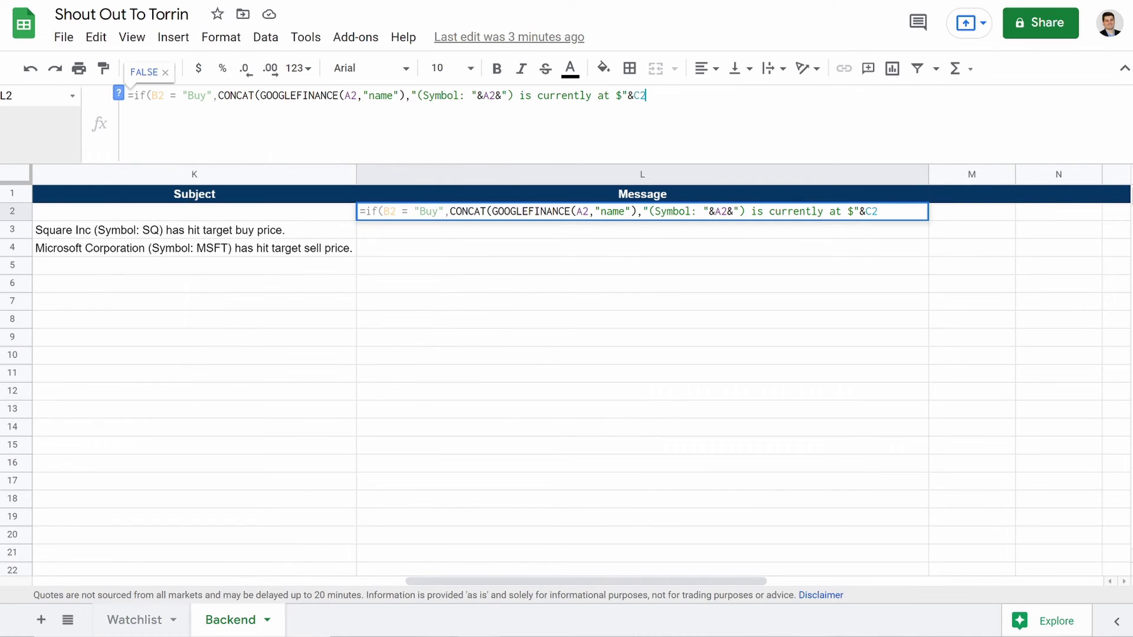
type("&\"")
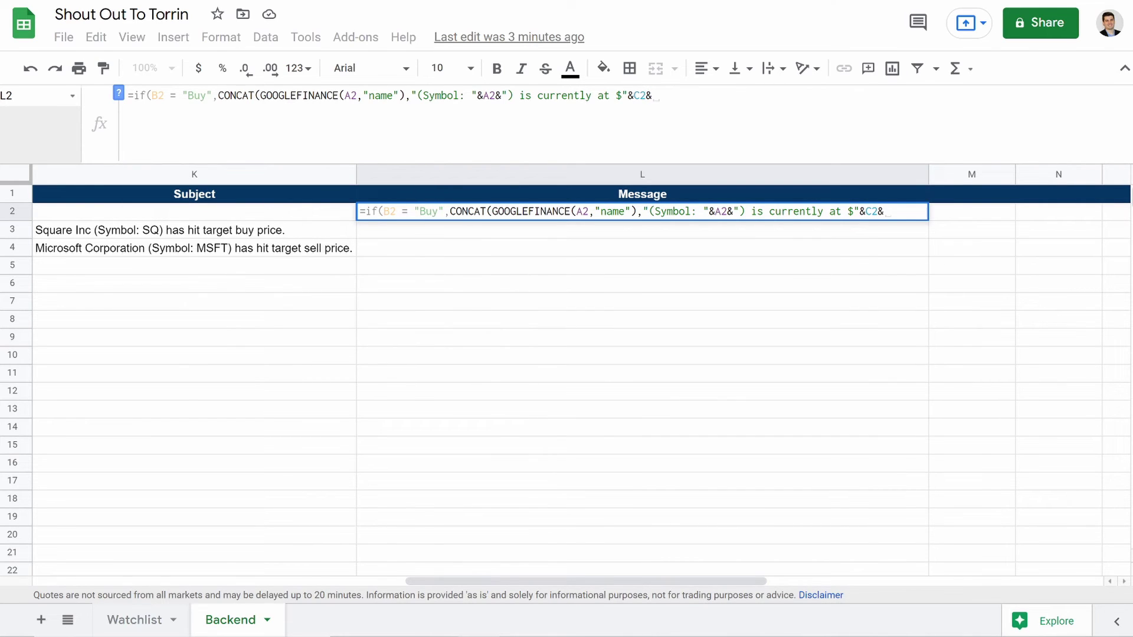
type(" and has p")
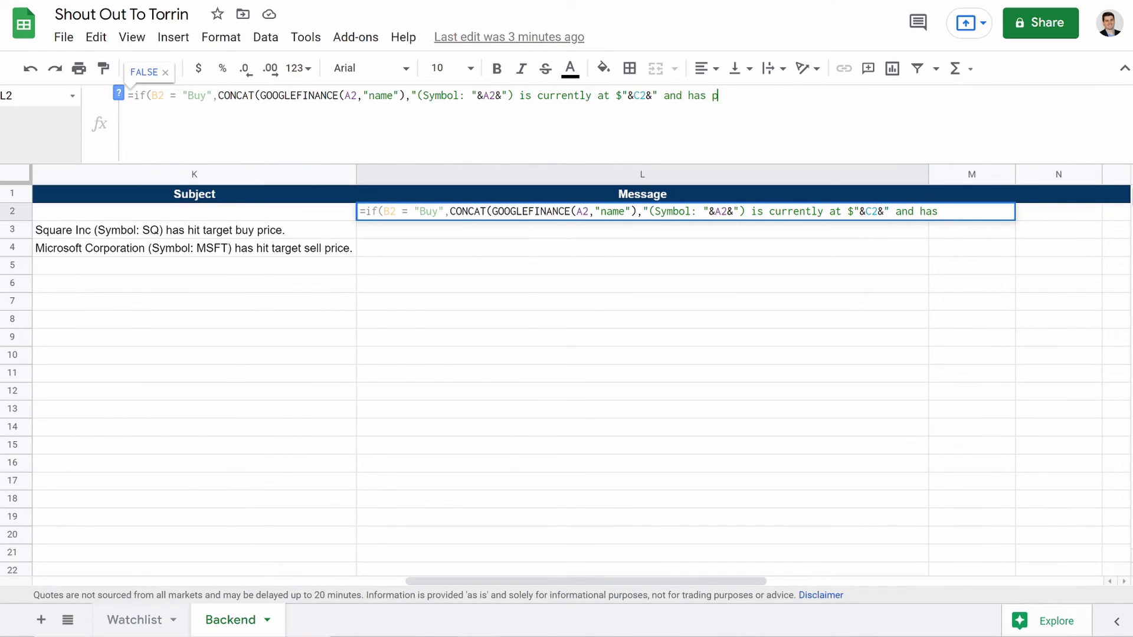
type("assed you")
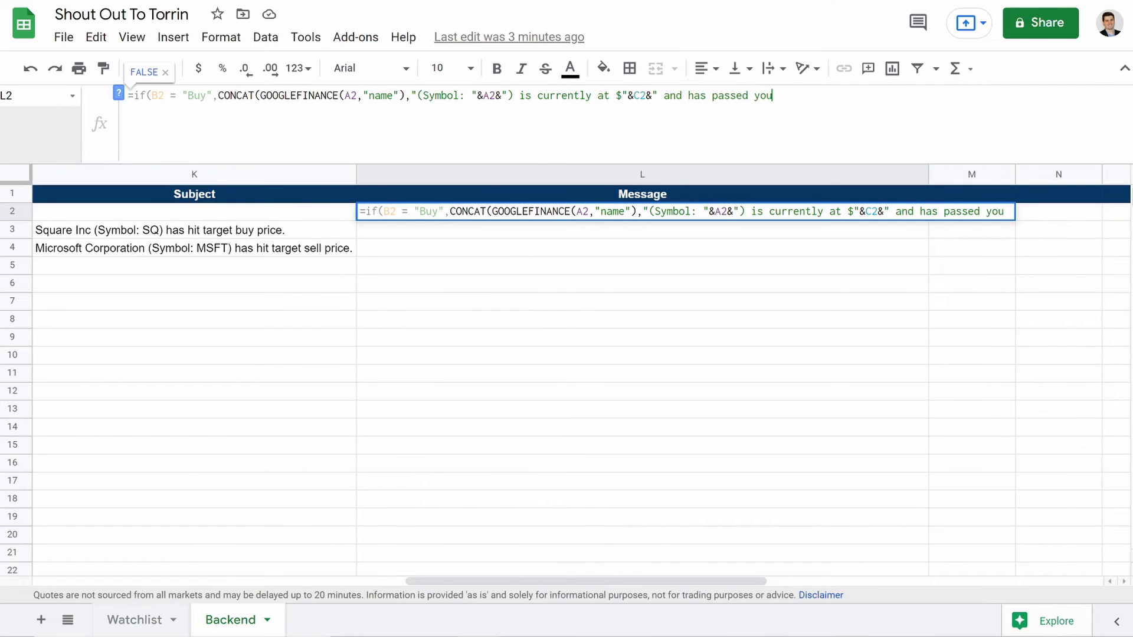
type("r targe")
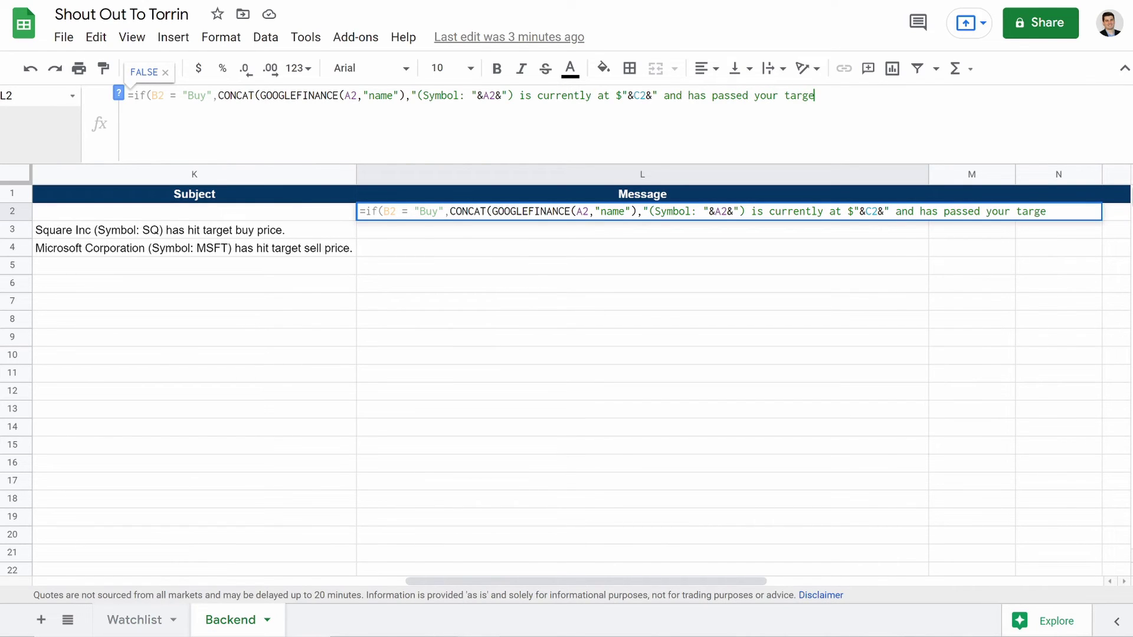
type("t buy of $")
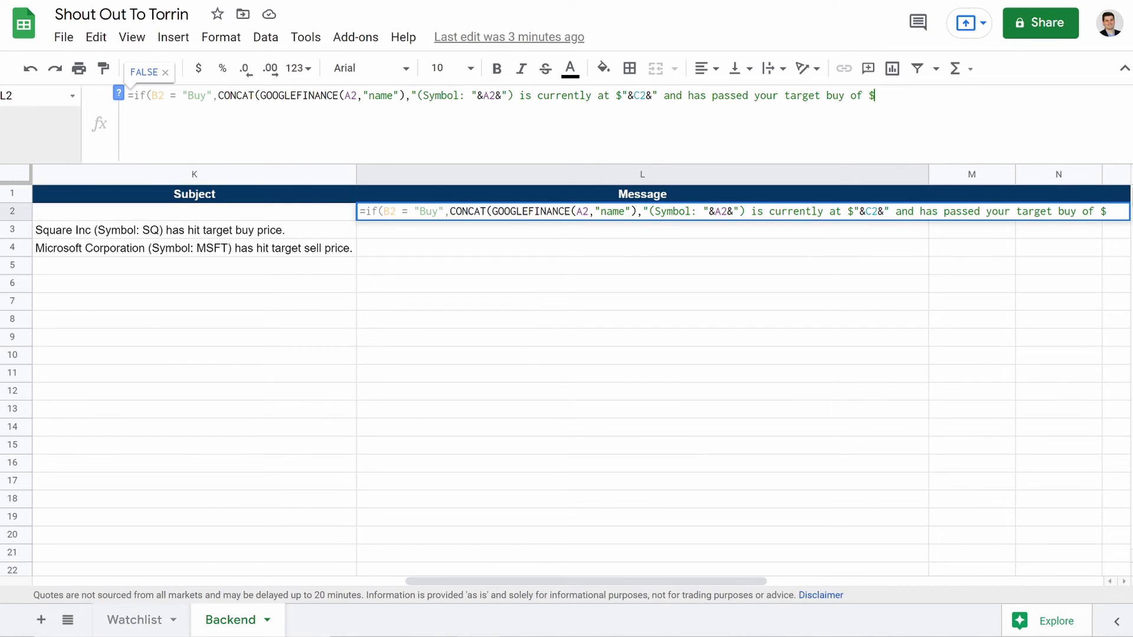
type("\"&")
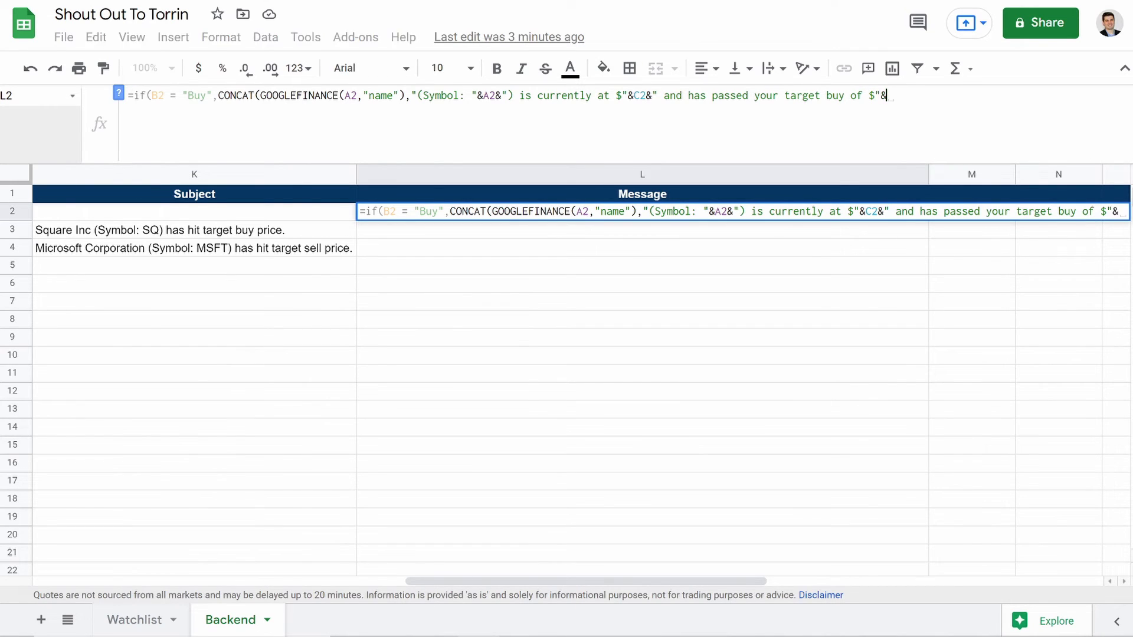
type("D")
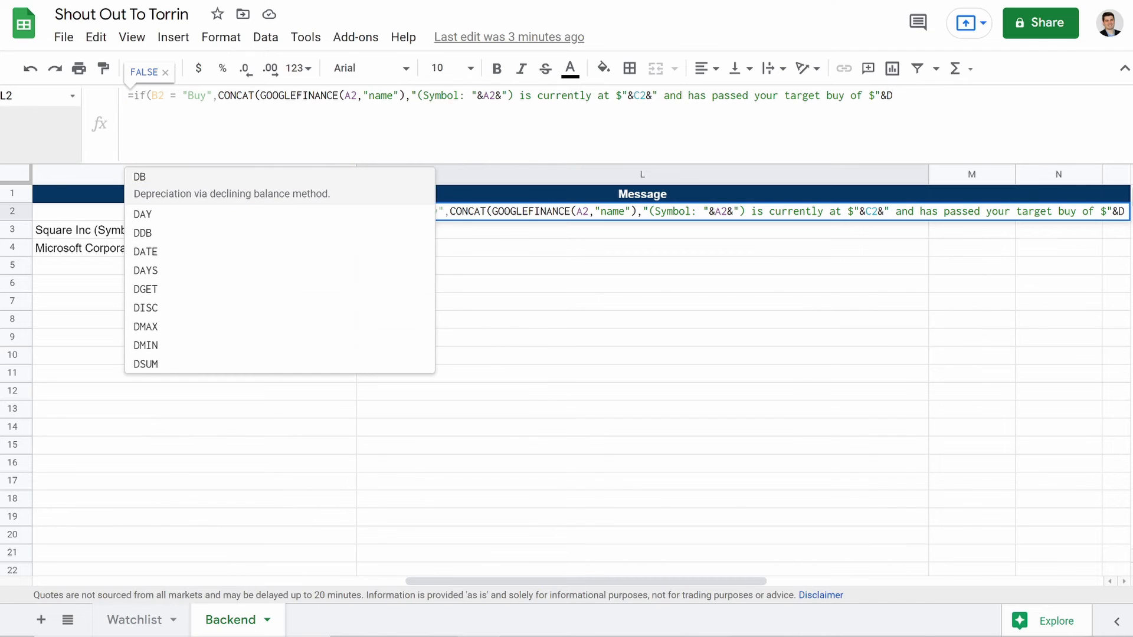
type("2&")
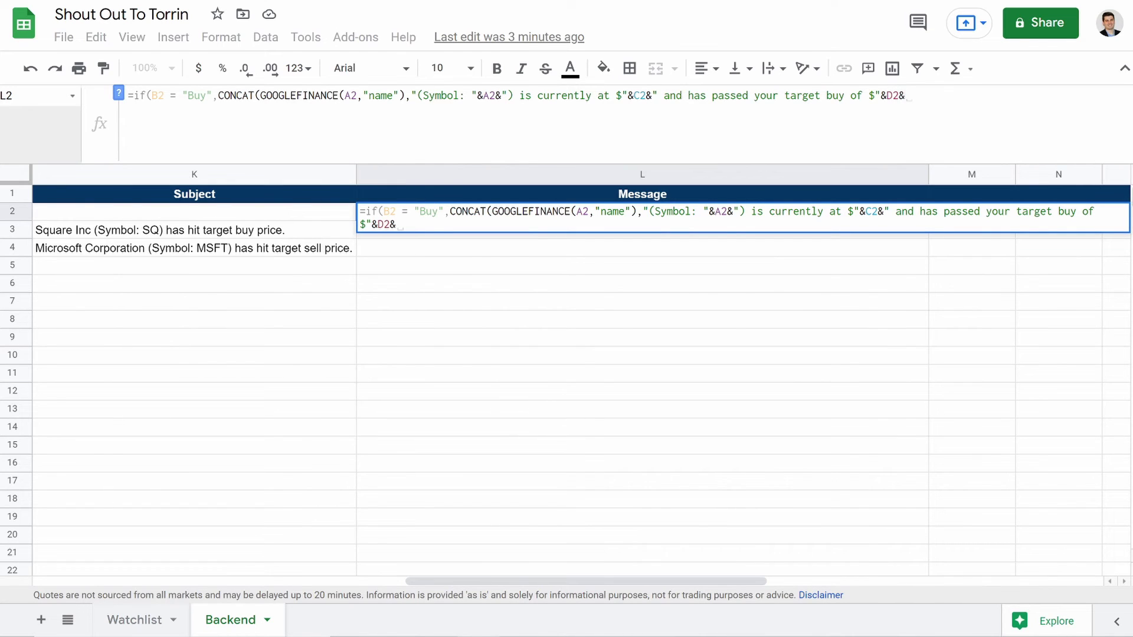
type("\"")
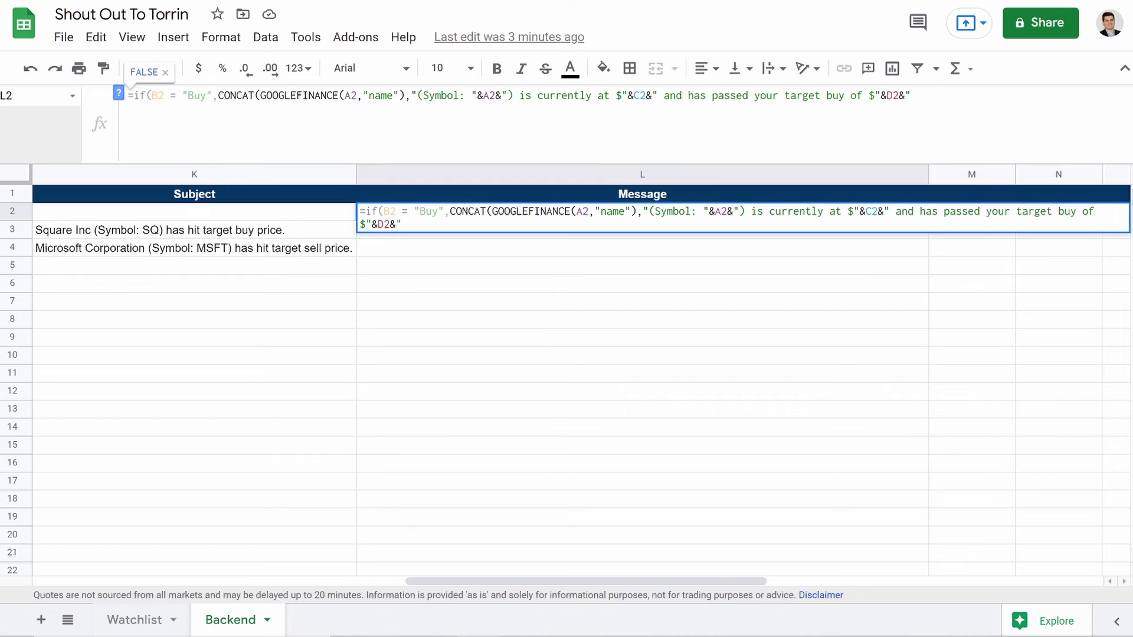
type(".\"&")
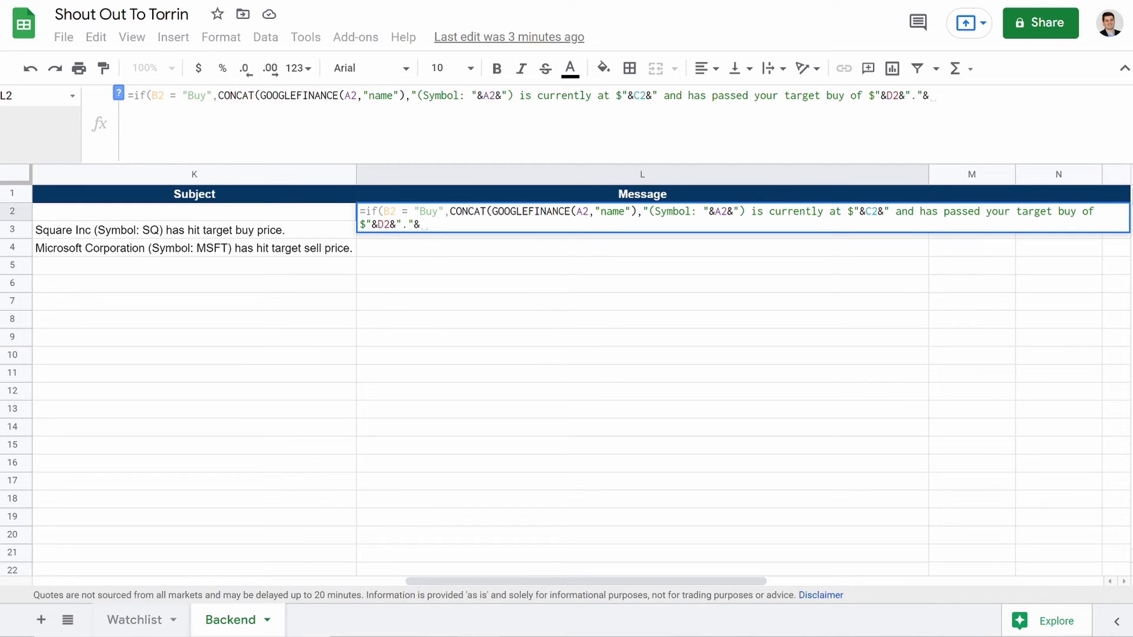
type("H")
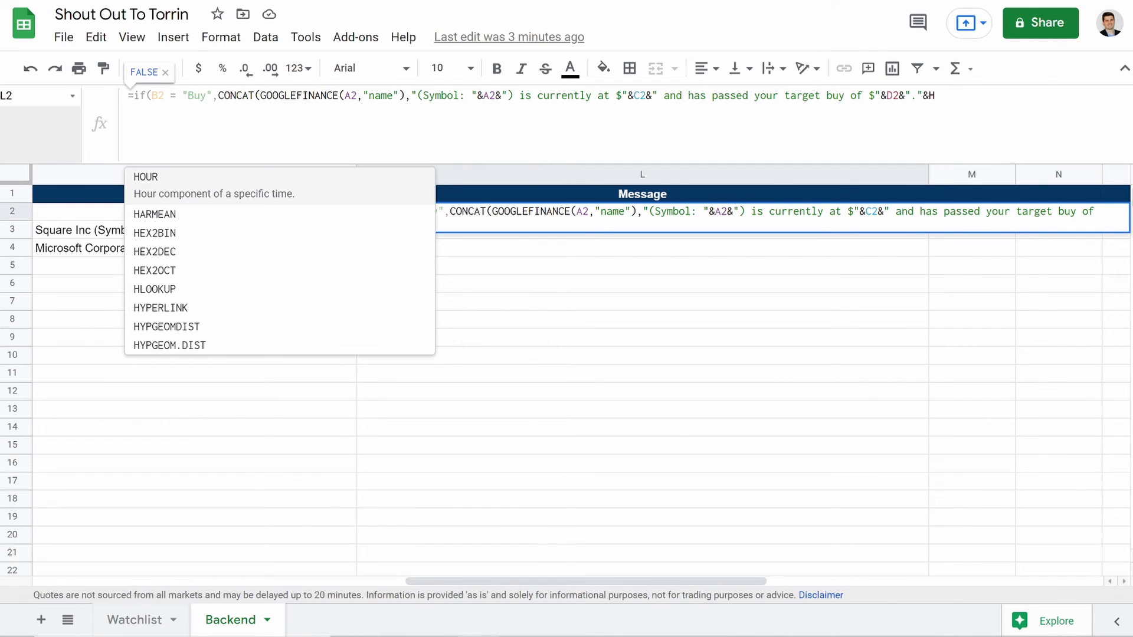
type("2)")
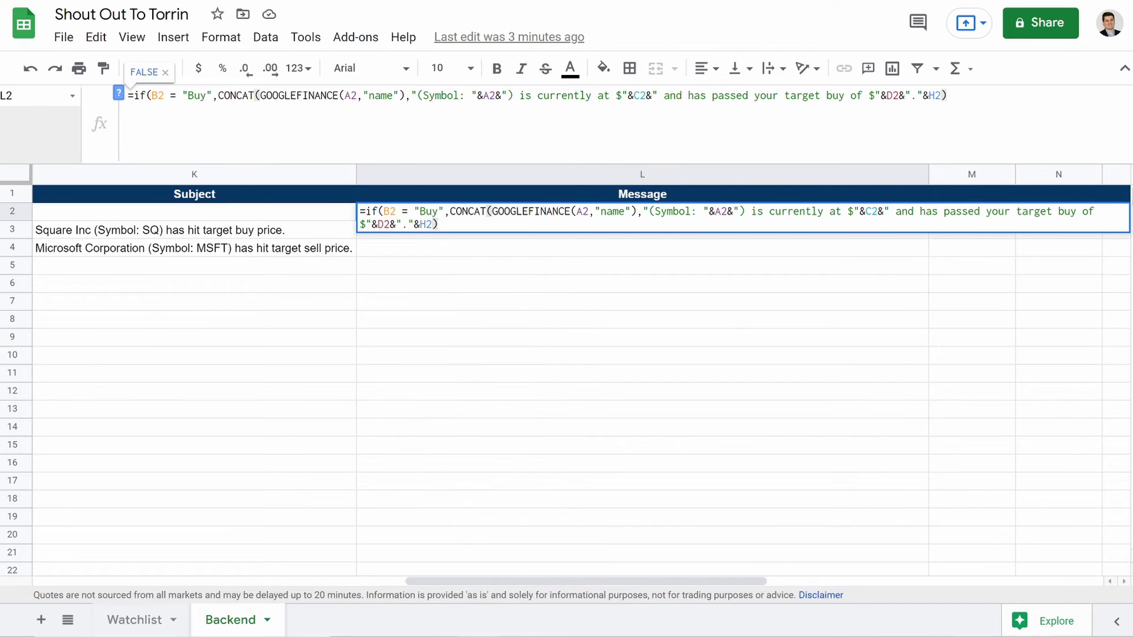
type(",")
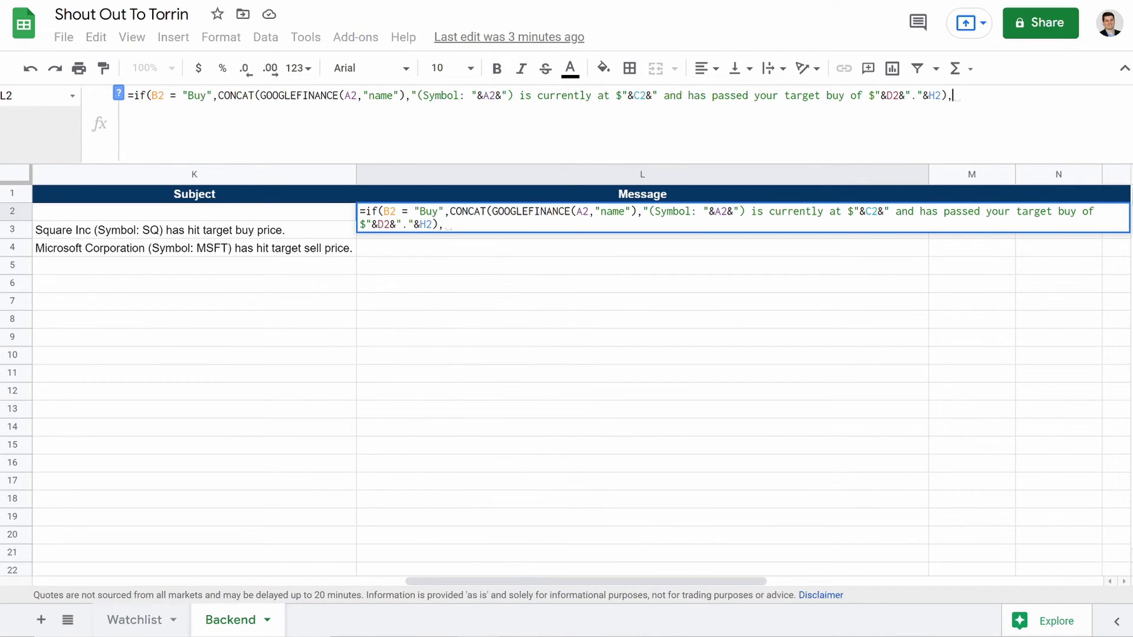
type("if")
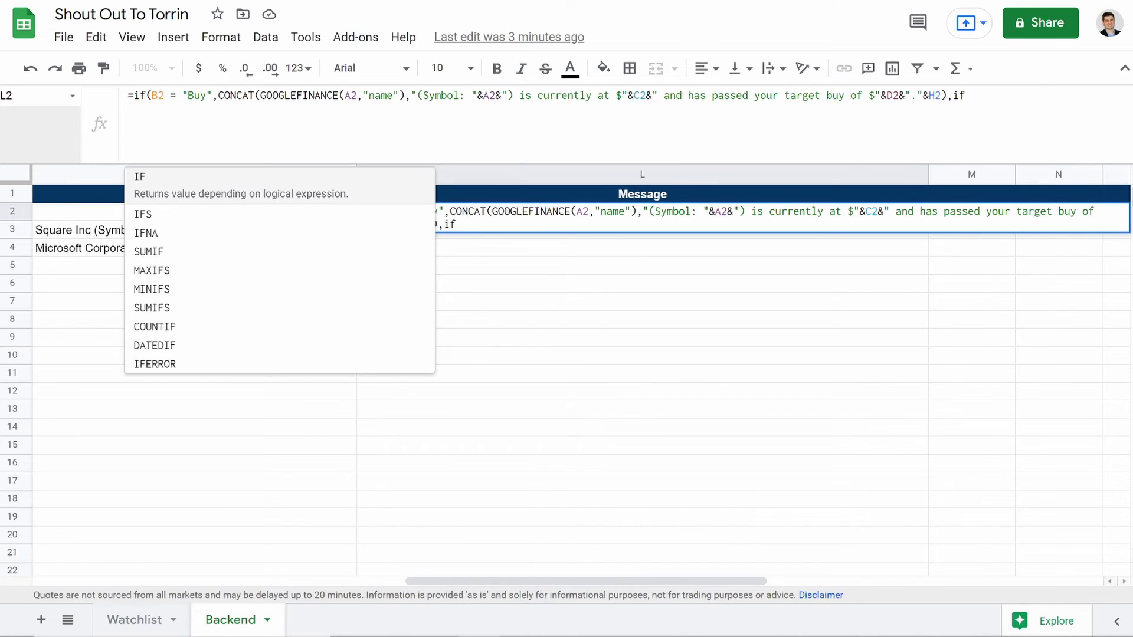
type("(B2")
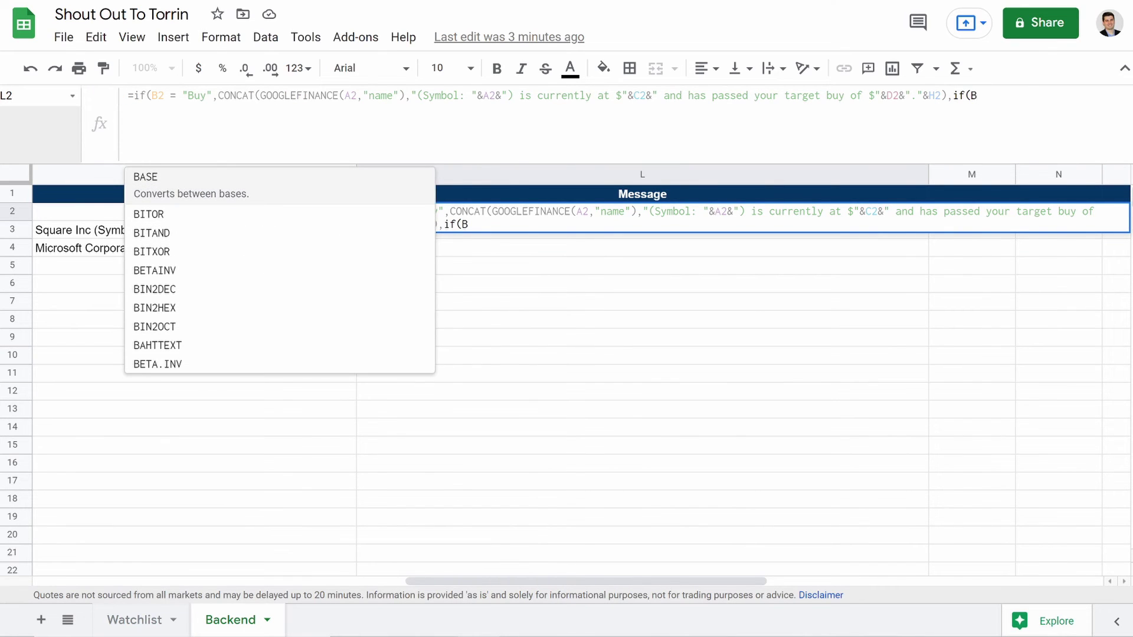
type("=\"Sell")
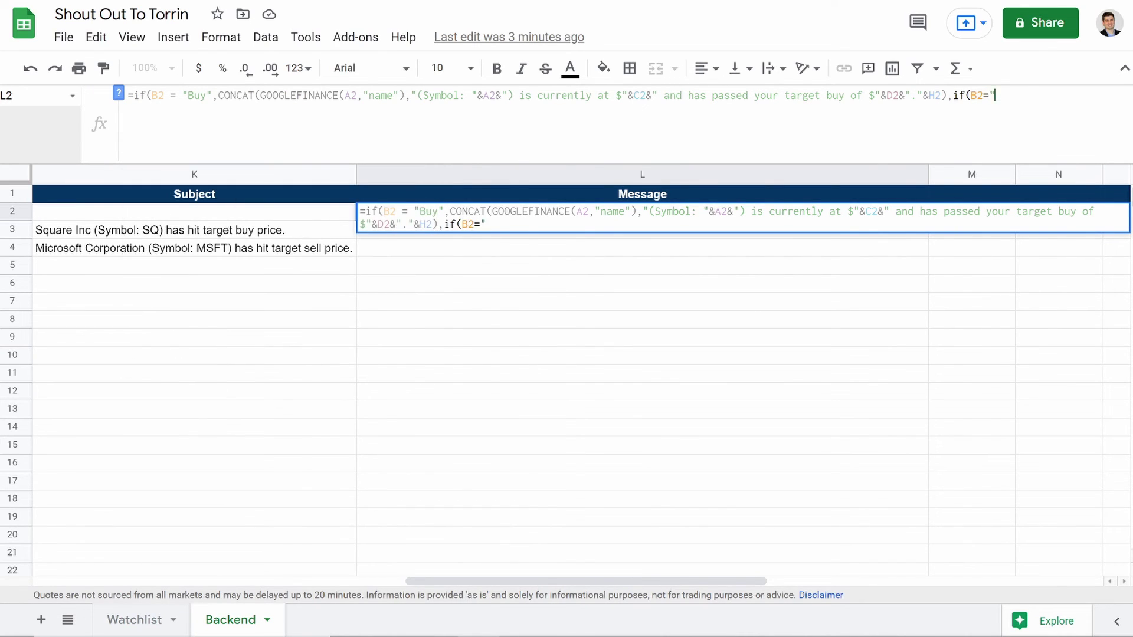
type("\",CON")
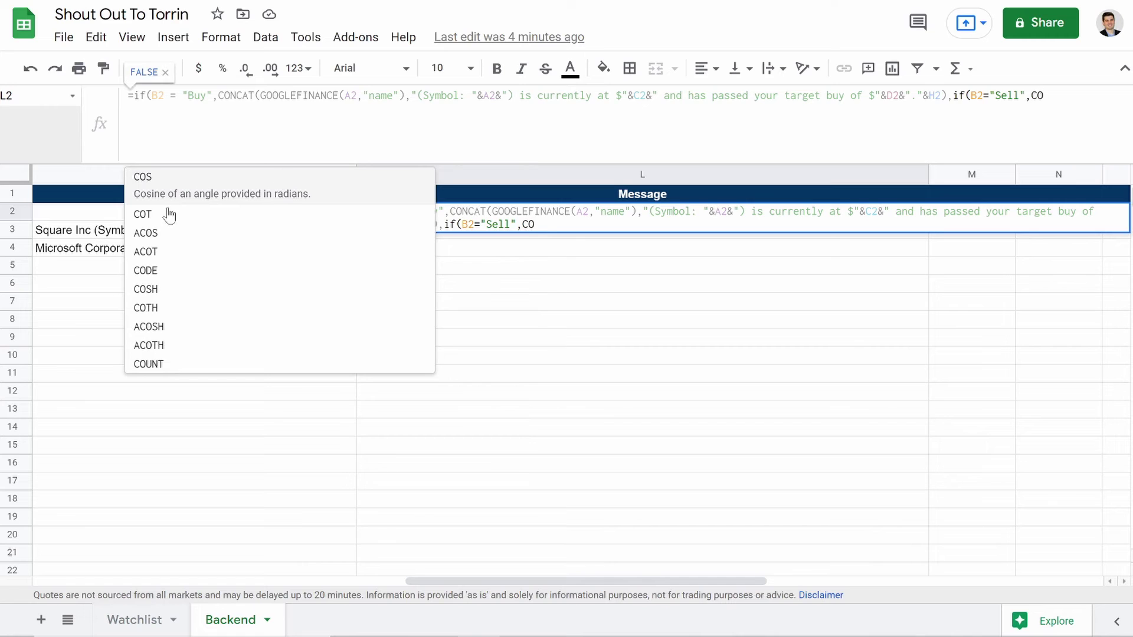
Step: Add CONCAT(GOOGLEFINANCE(A2,"name")," (Symbol:"&A2&") is currently at $"&C2 text for the Sell case
left_click(163, 192)
type("Go")
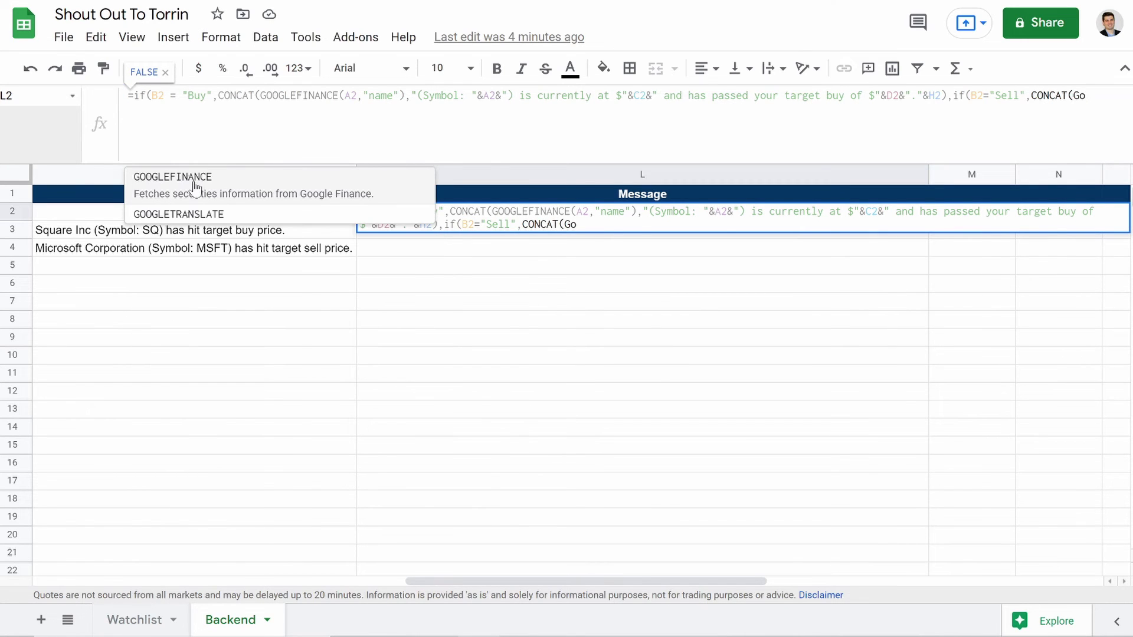
left_click(194, 186)
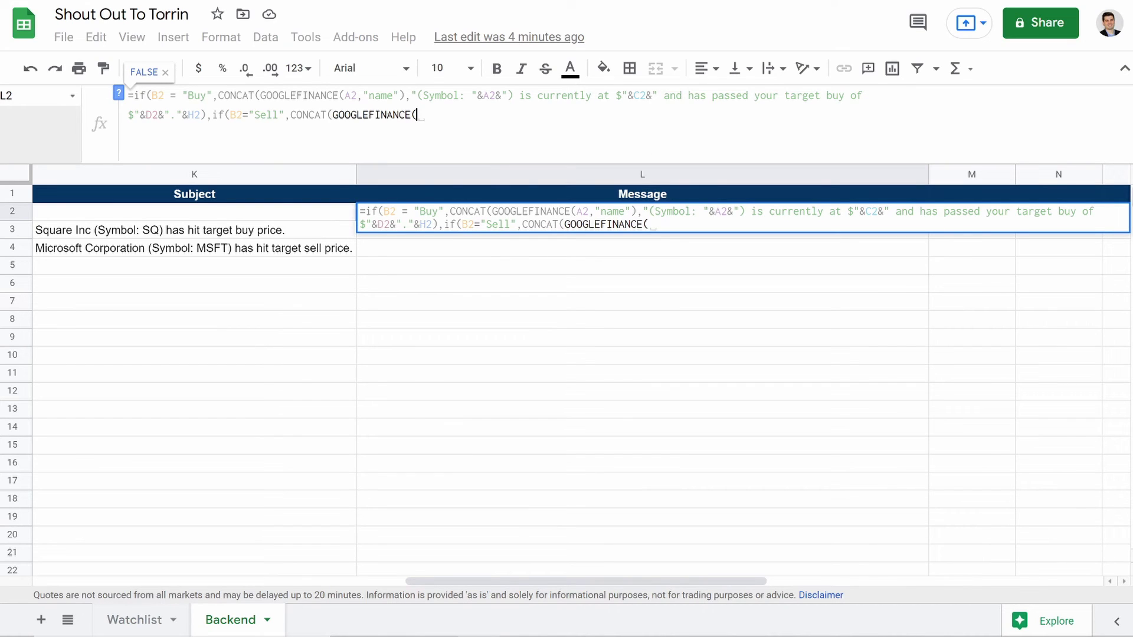
type("2")
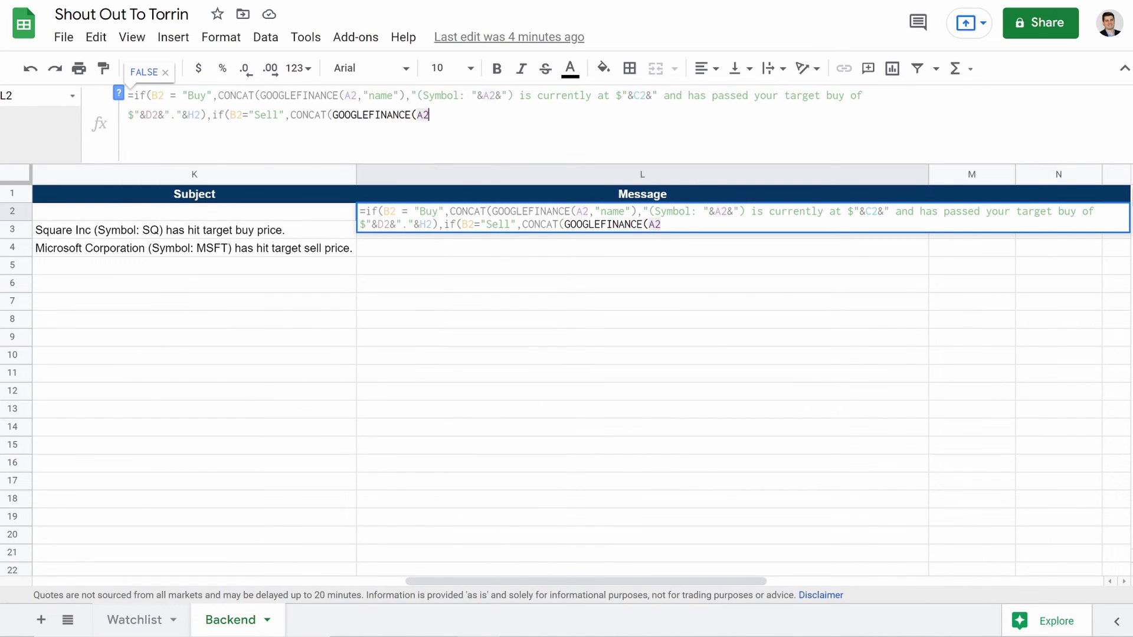
type(",")
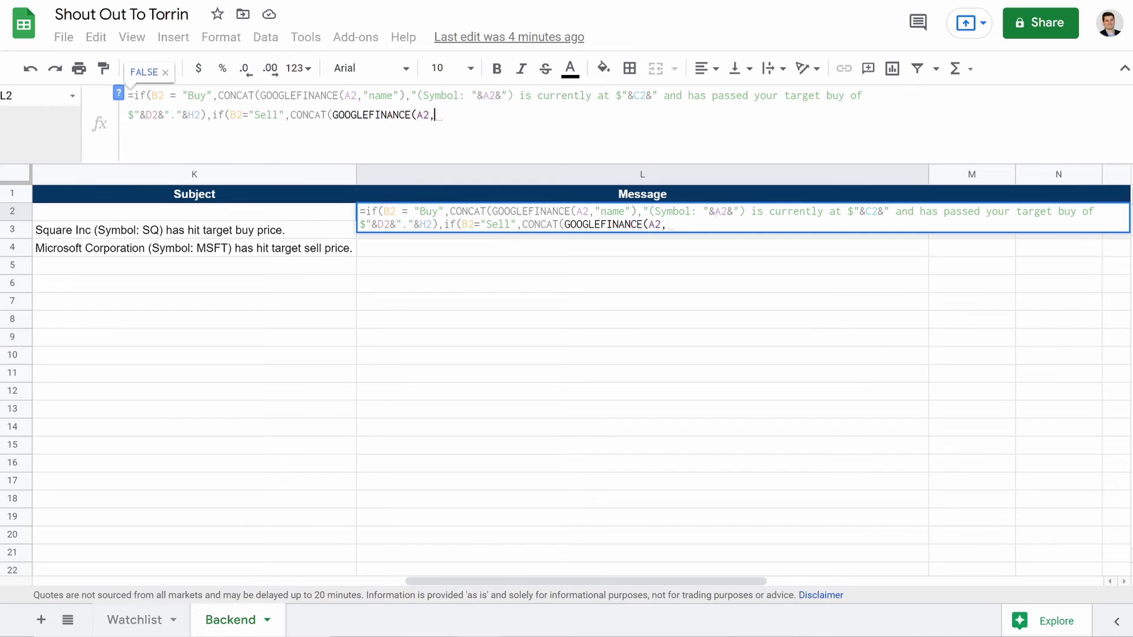
type("\"")
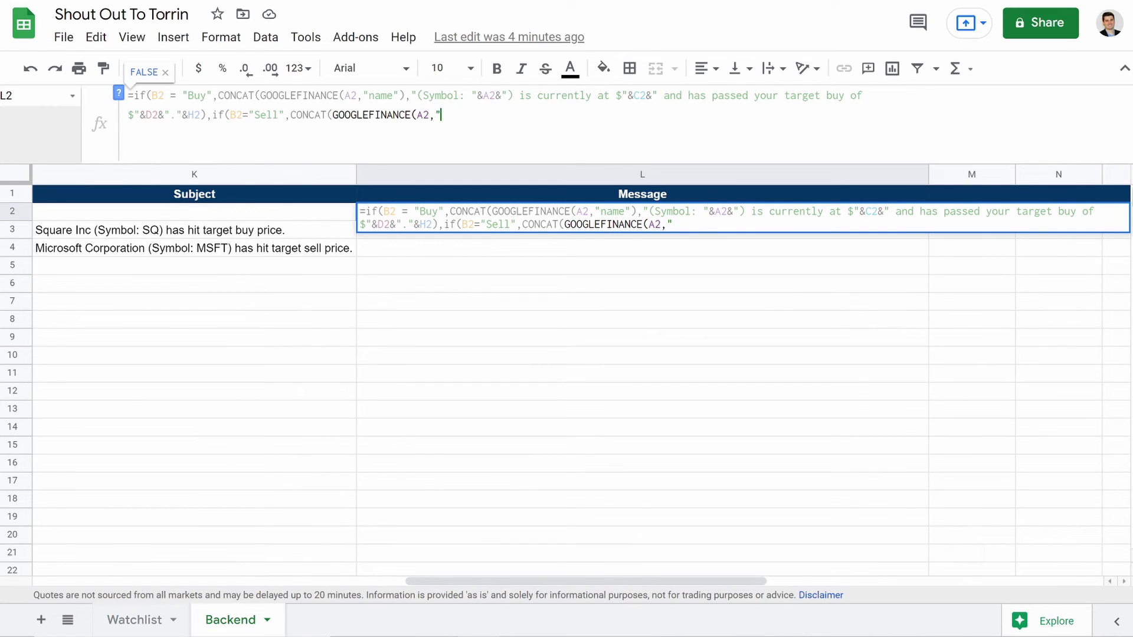
type("name\")")
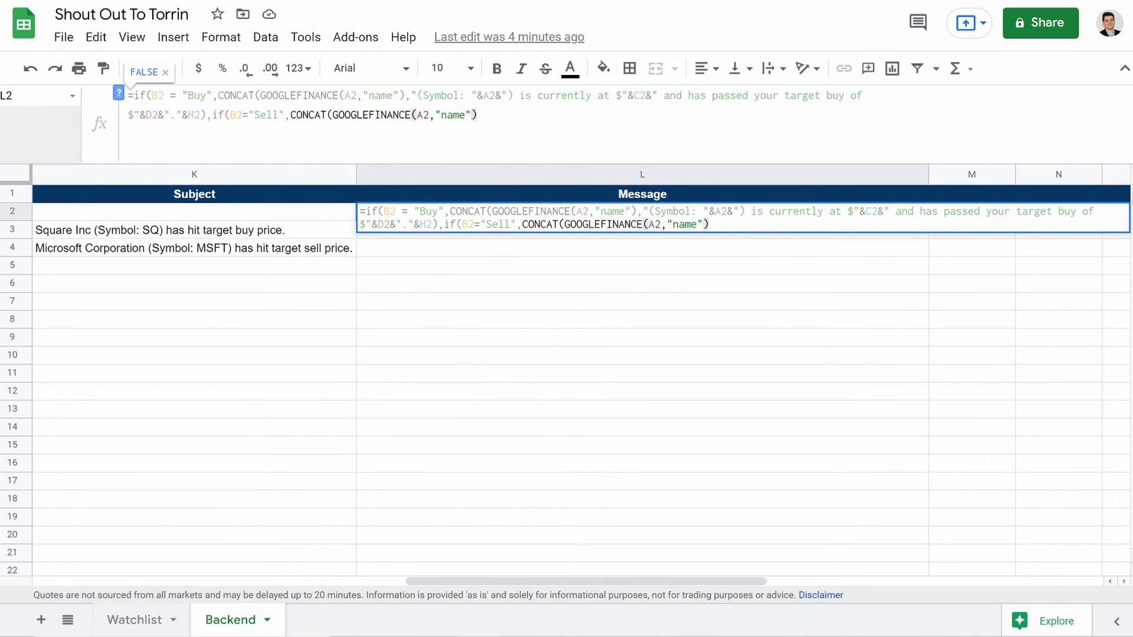
type(",\" (Symbol:")
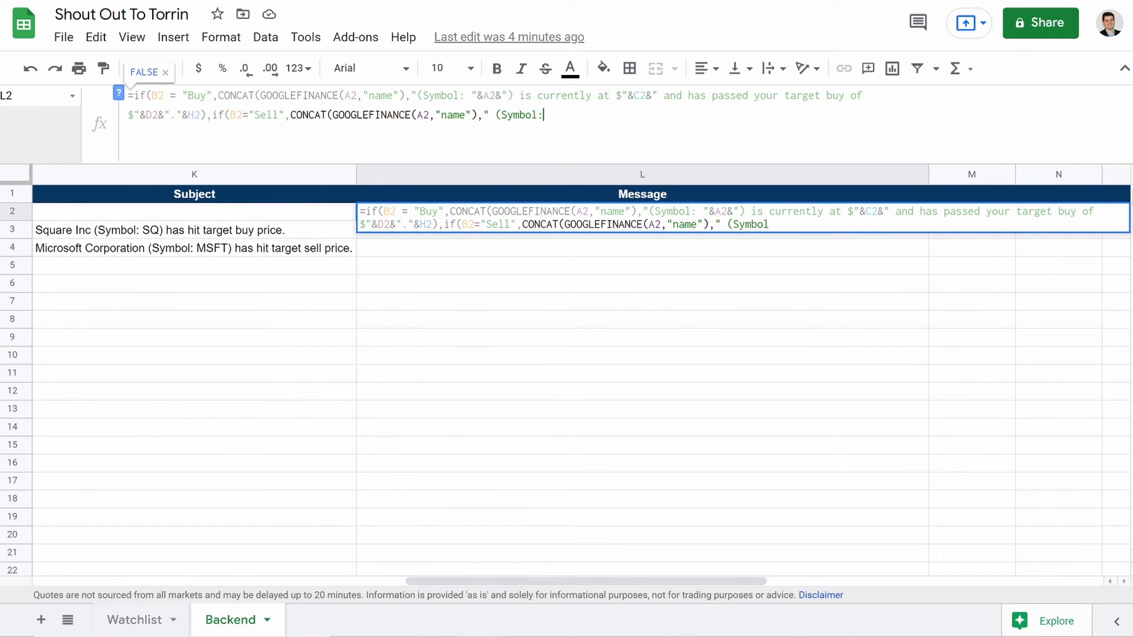
type("\"&")
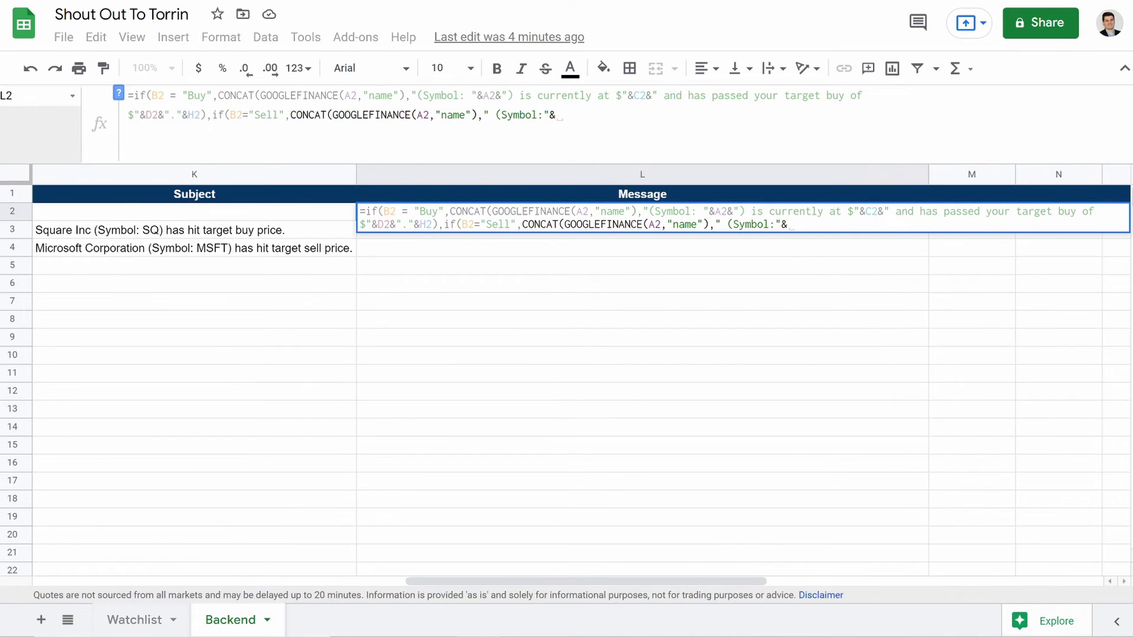
type("A2")
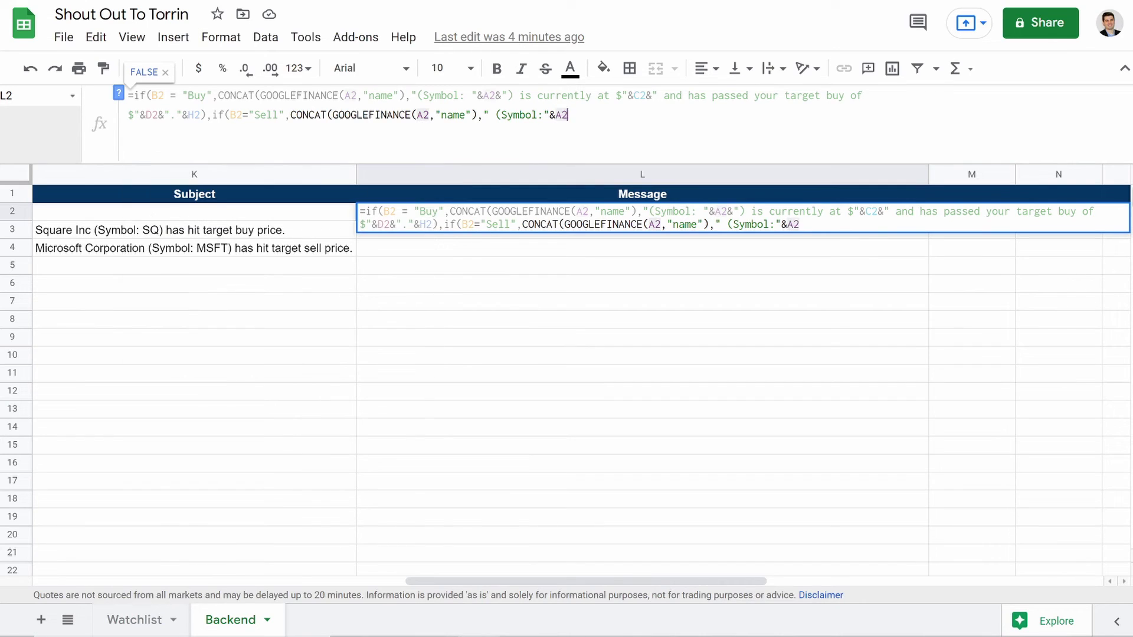
type("&")
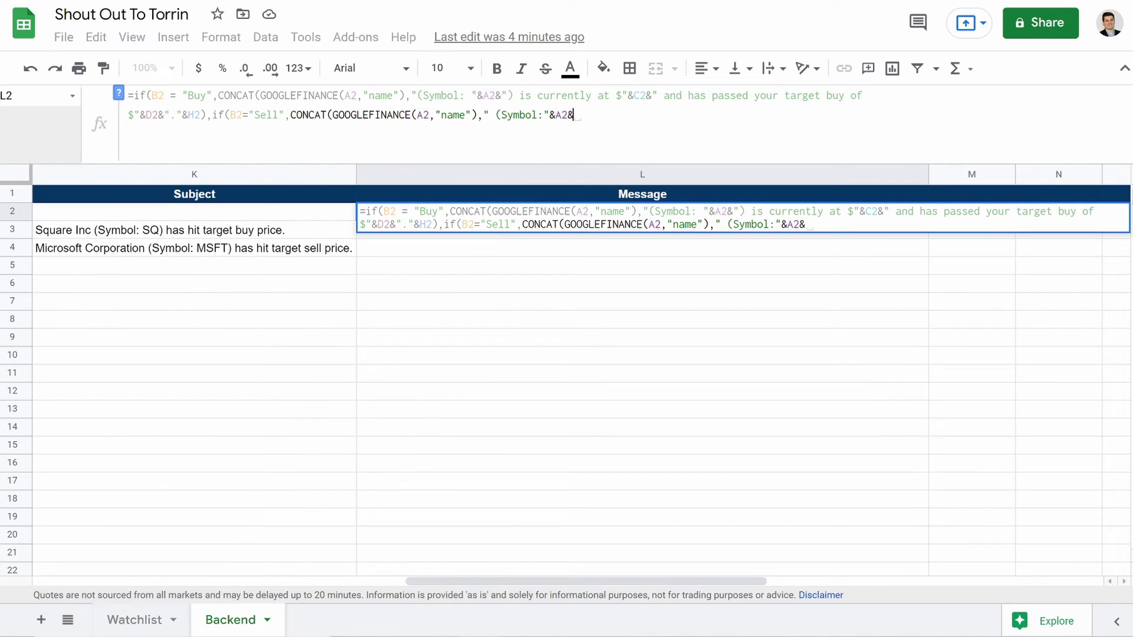
type("\")")
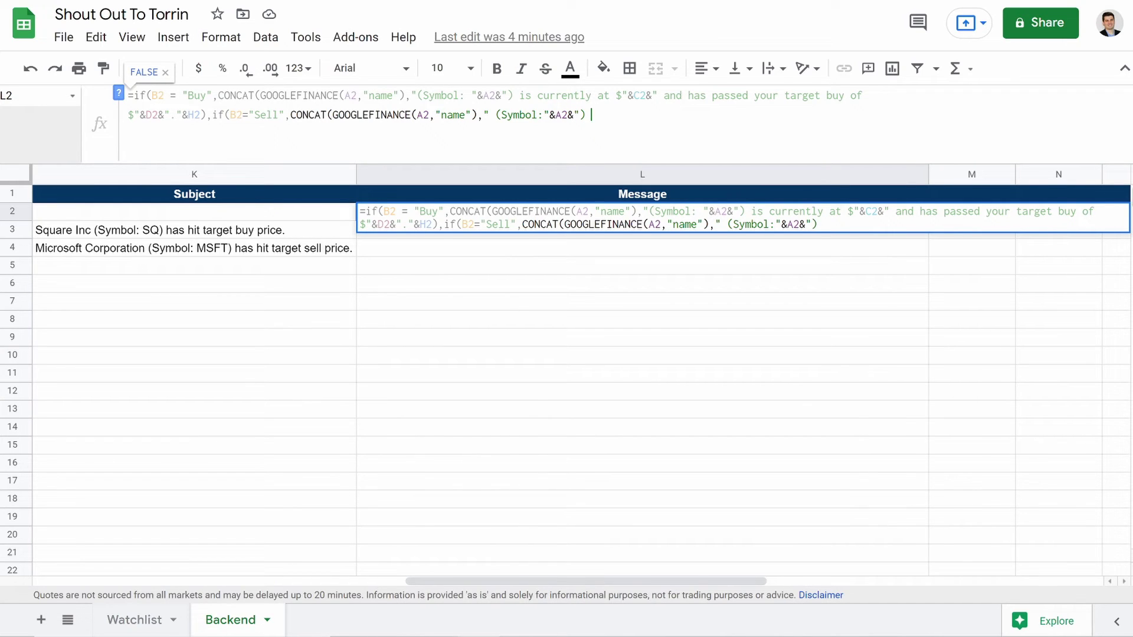
type(" is currently a")
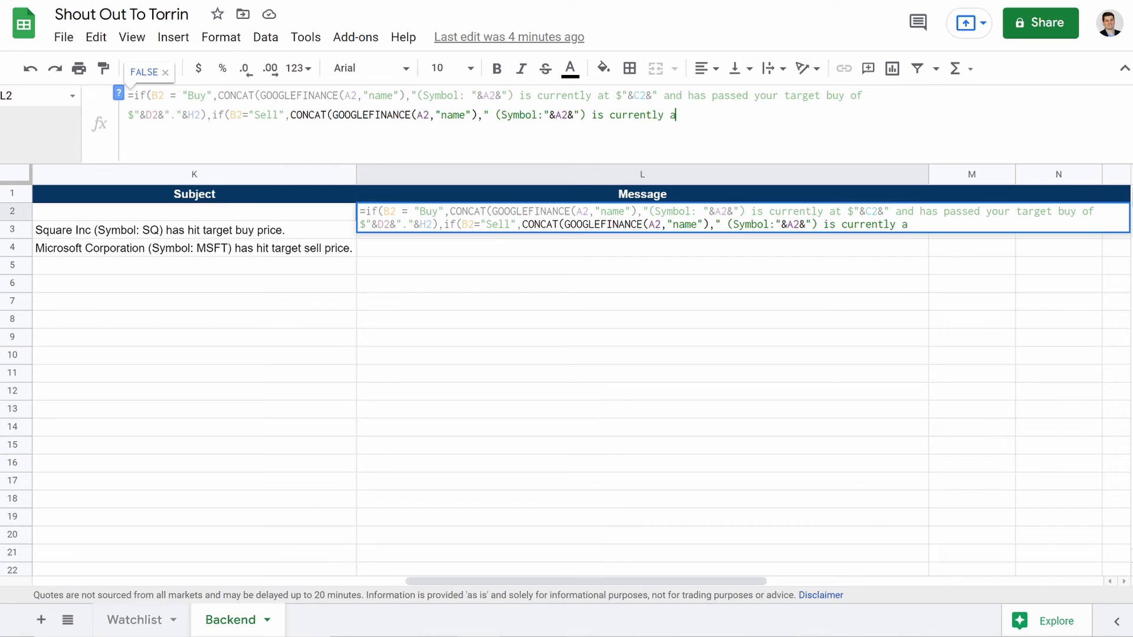
type("t $\"")
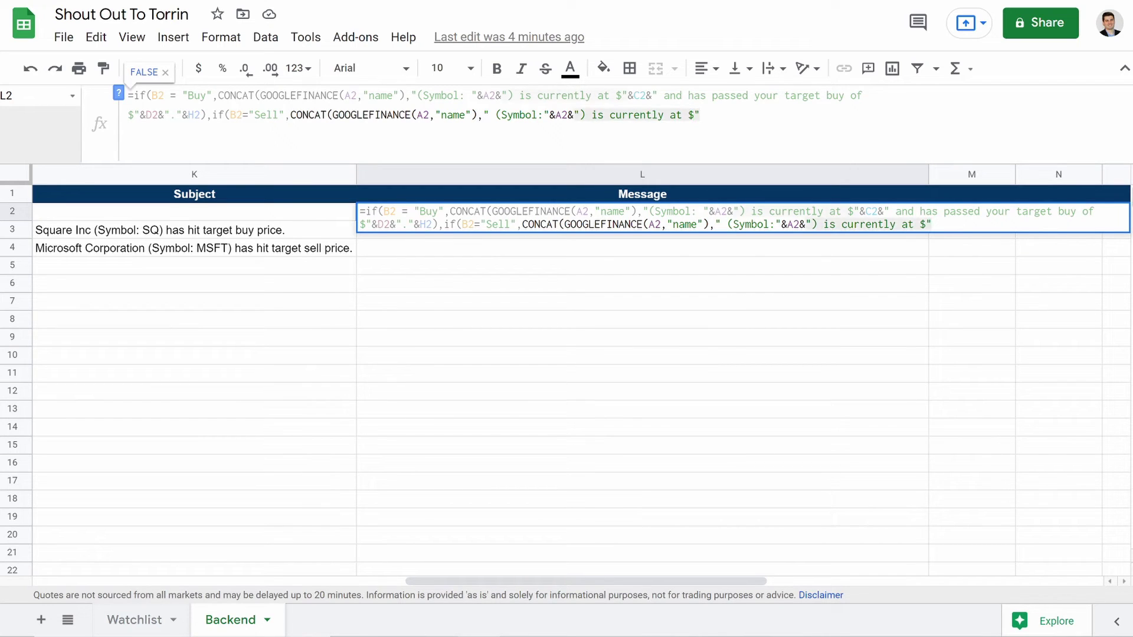
type("&")
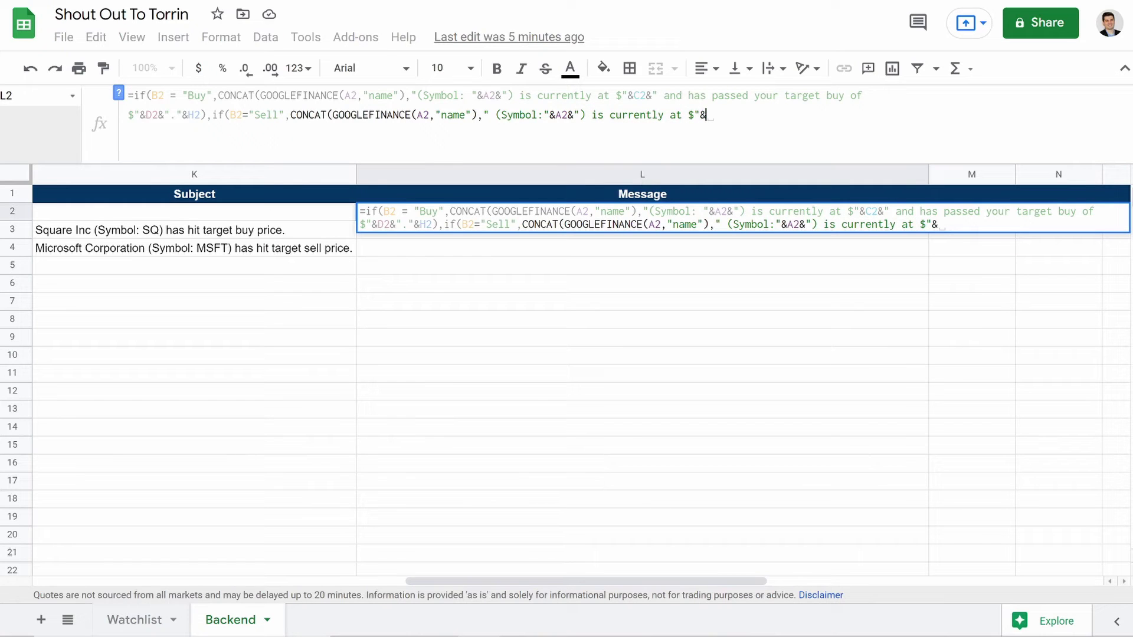
type("C")
type("2&")
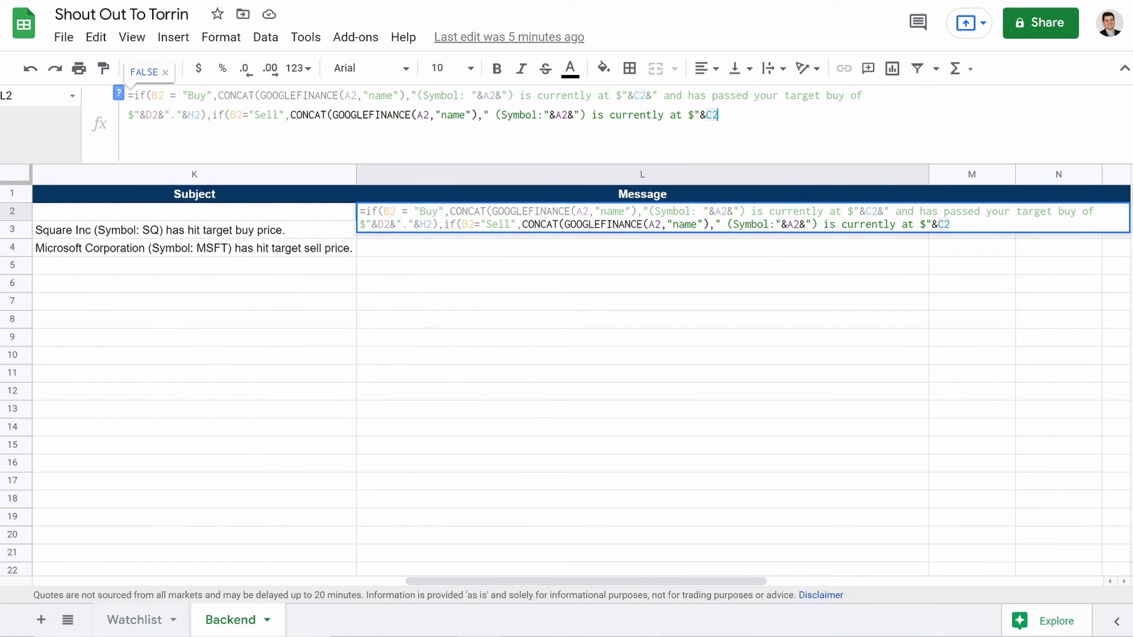
type("\" and has pa")
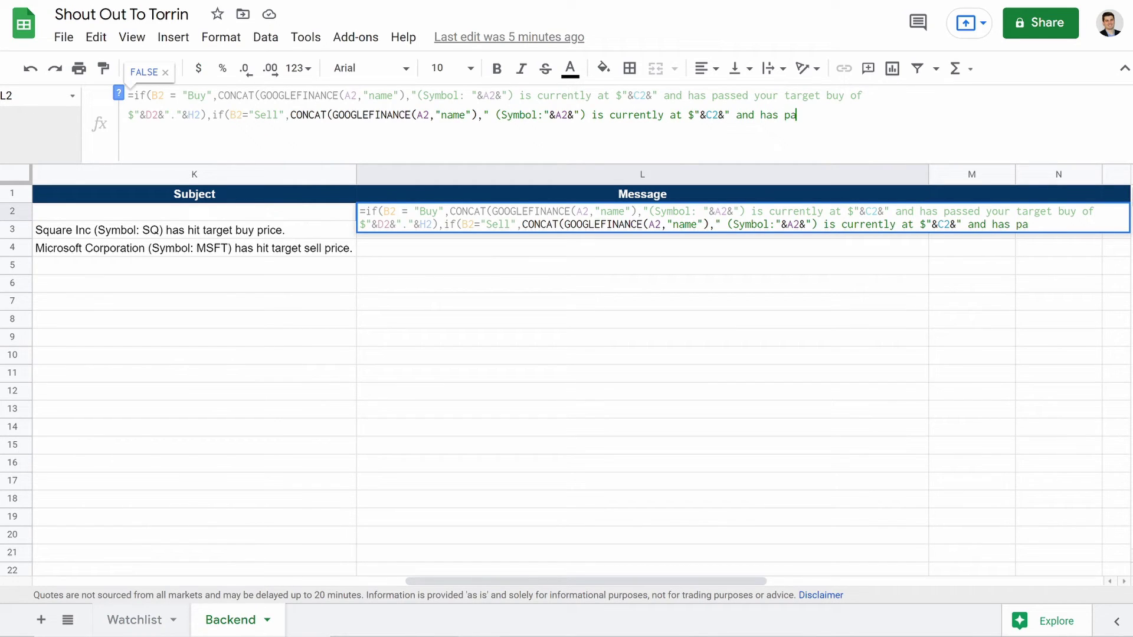
type("st yout target sell ")
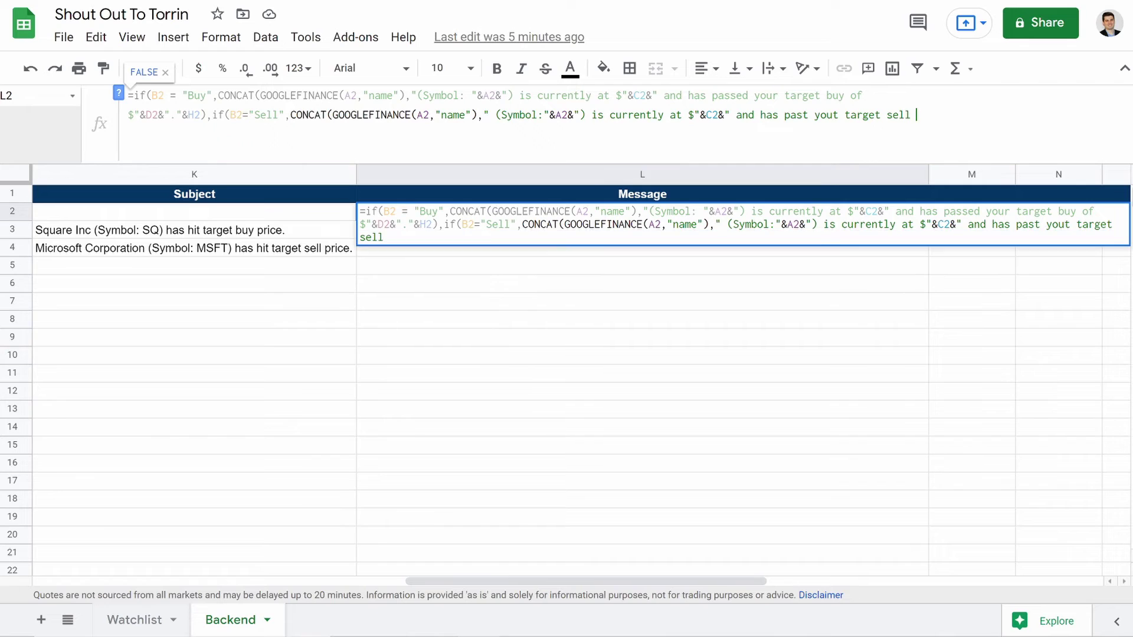
type("of $\"&")
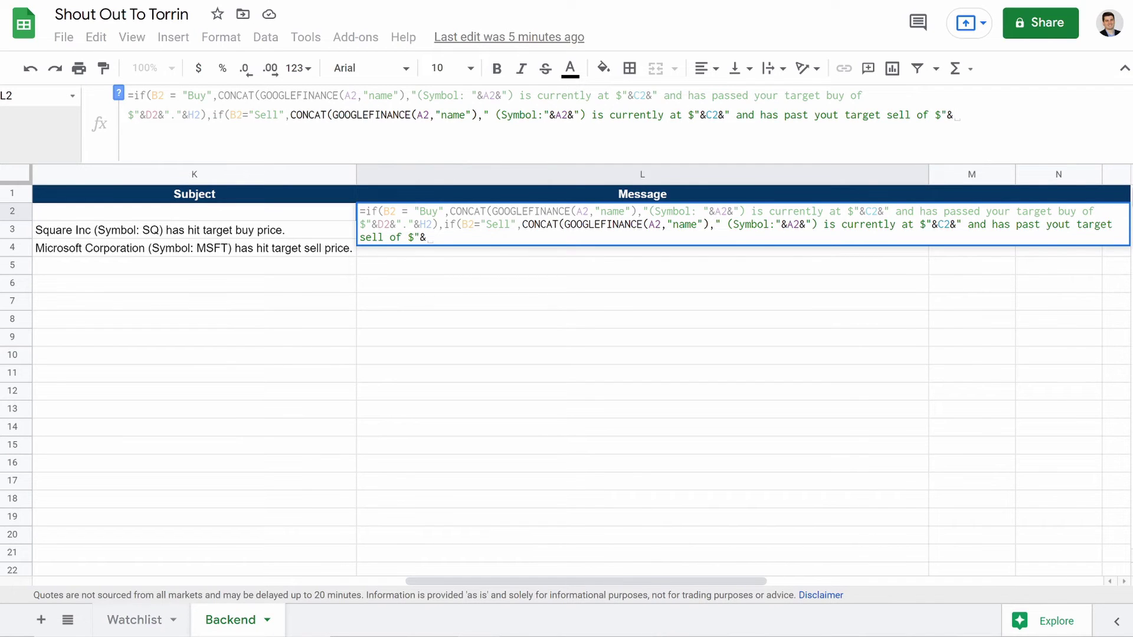
type("E2")
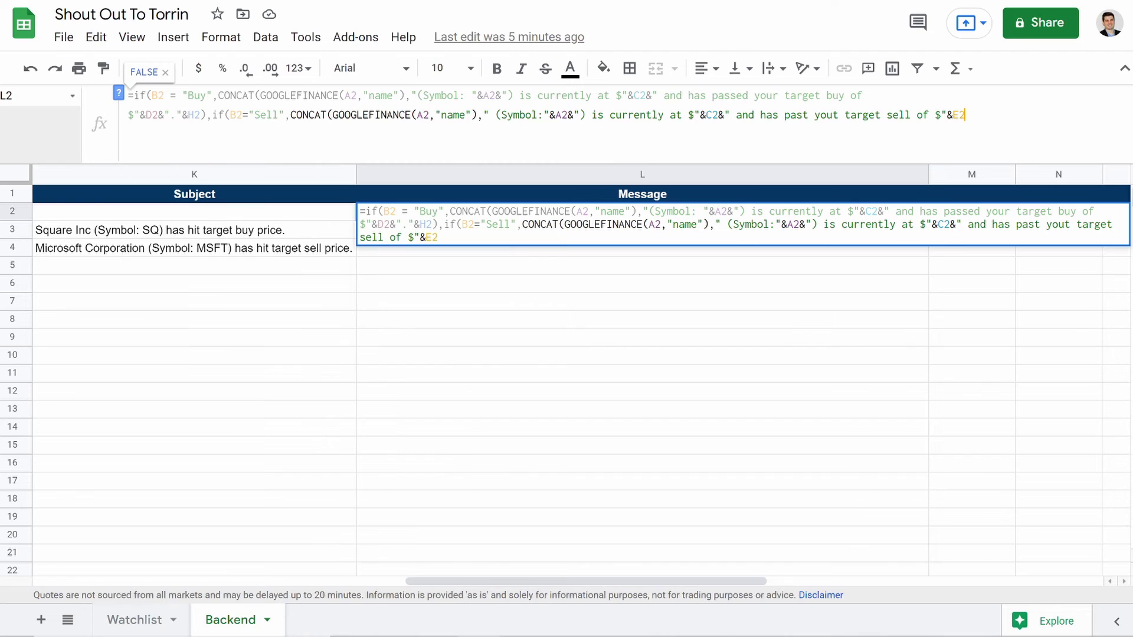
type("&")
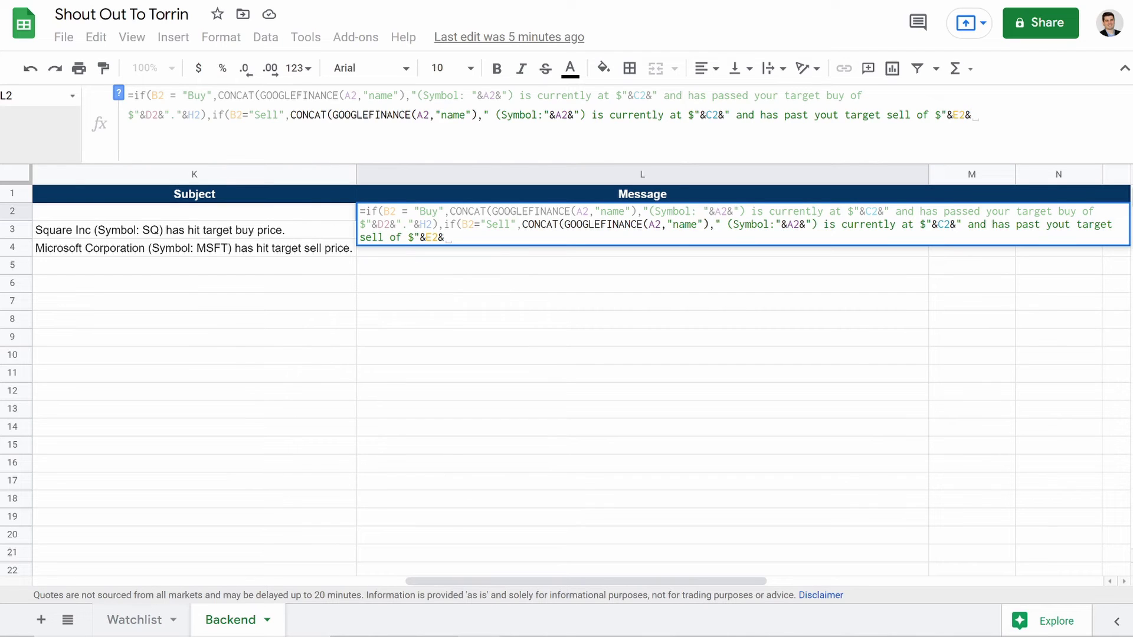
type("\".")
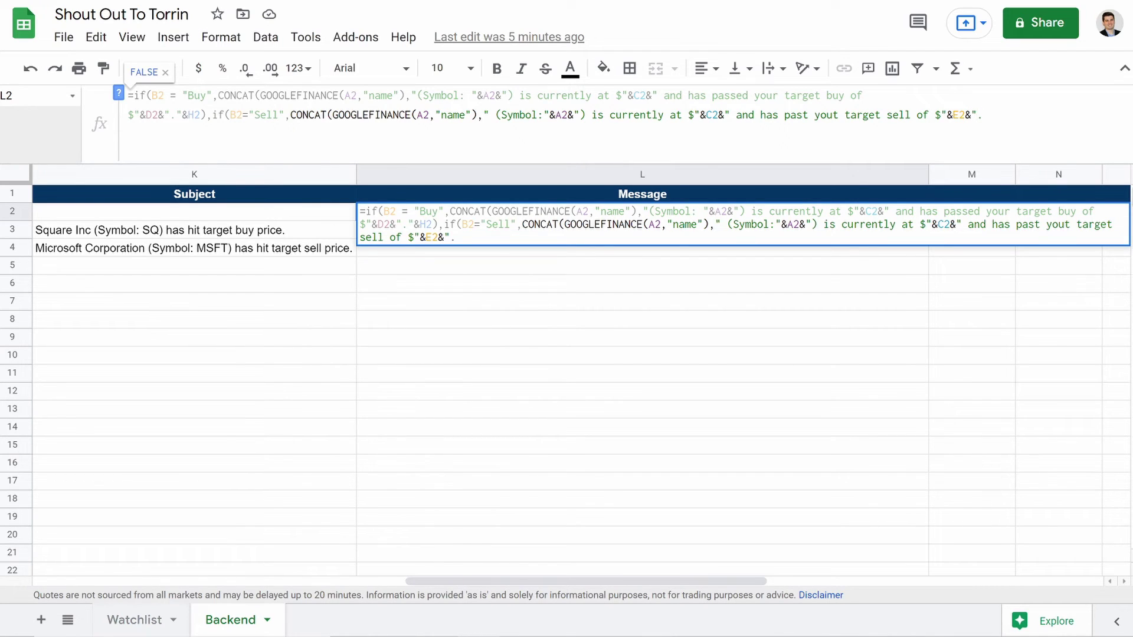
type("\"&H")
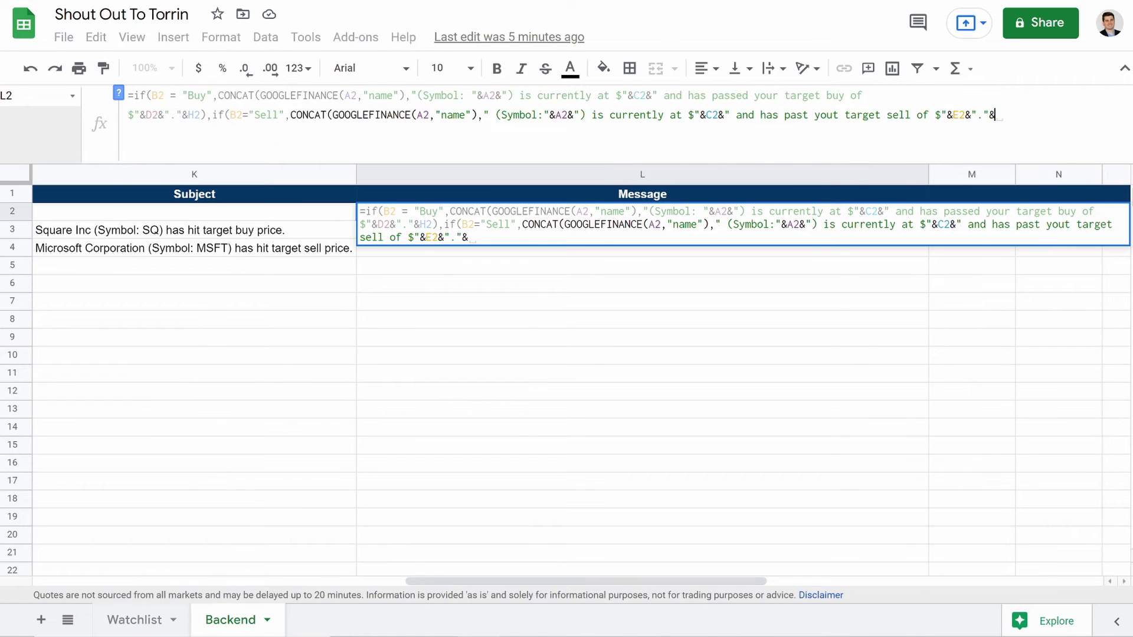
type("2")
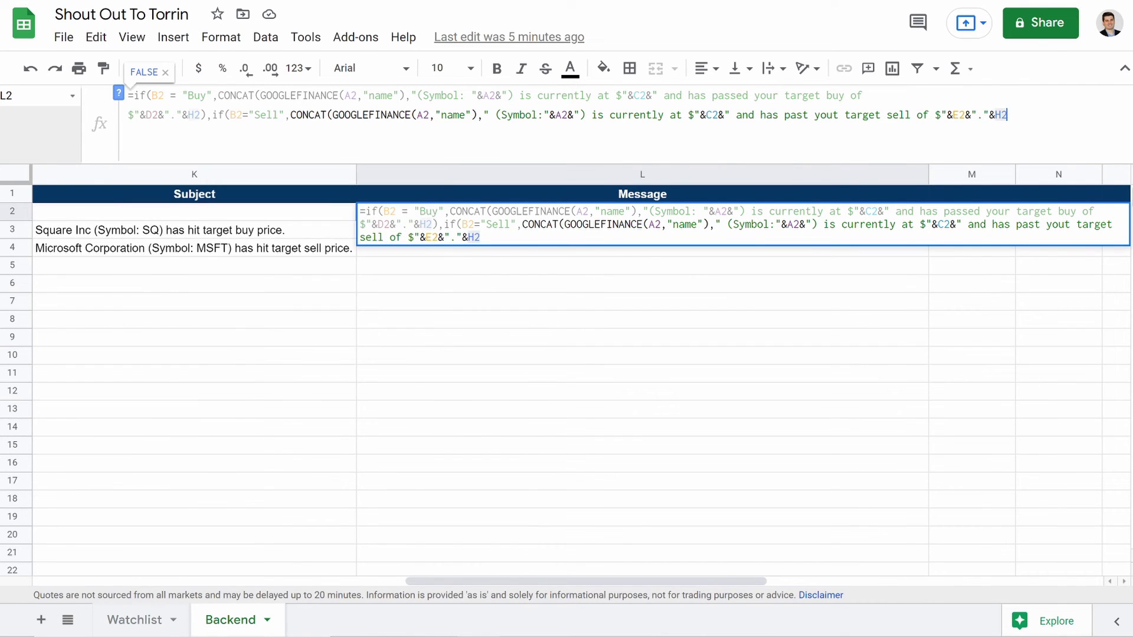
type(")")
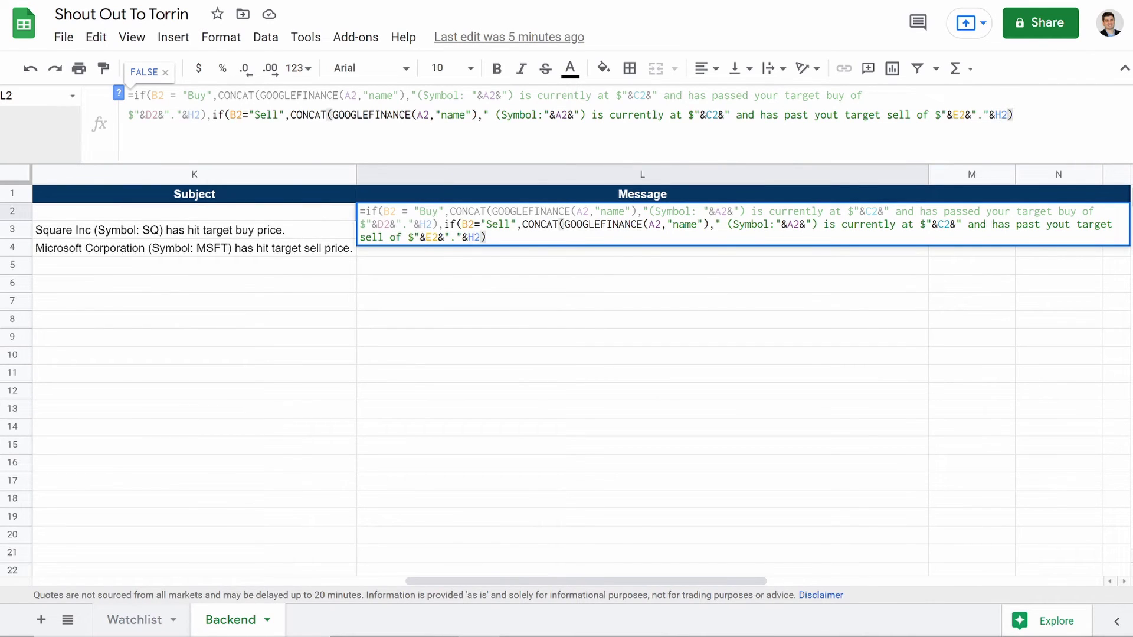
type(",\"\"")
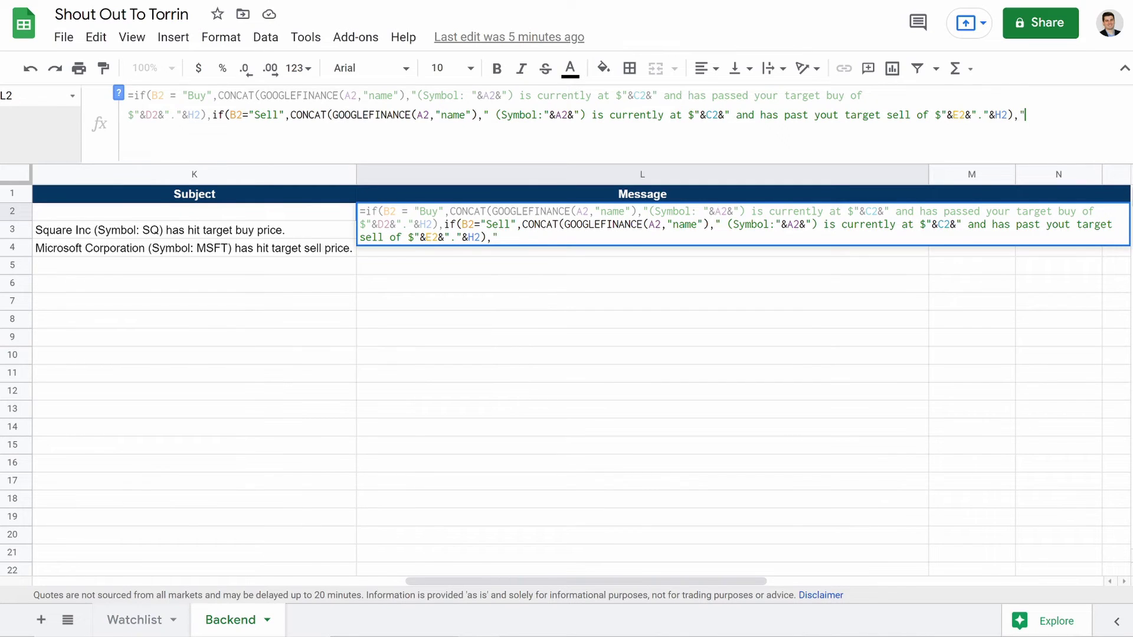
type("))")
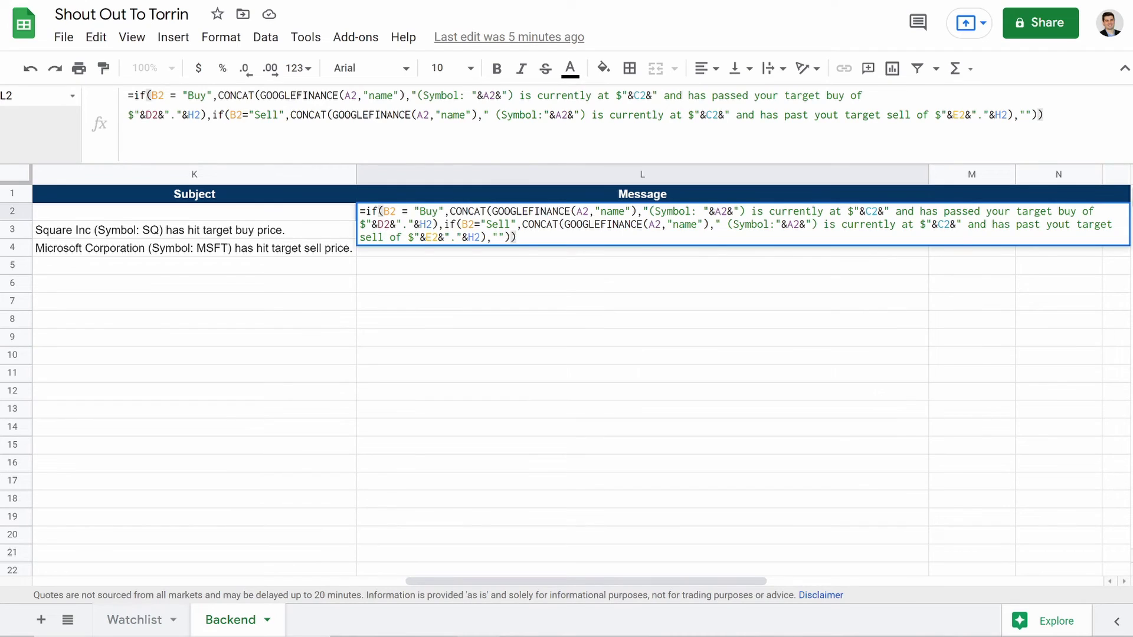
Step: Finish the Sell message with target E2 and gap H2, add an empty-string default, and commit L2
key("Return")
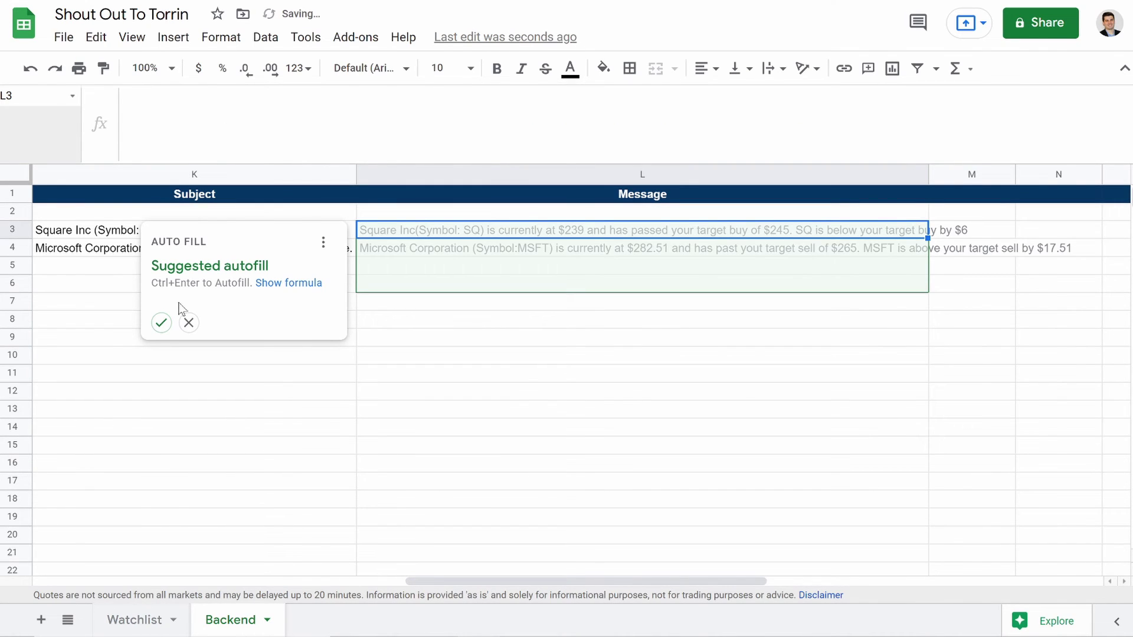
Step: Accept autofill, drag the Message formula down to row 22, and autofit column L
left_click(161, 323)
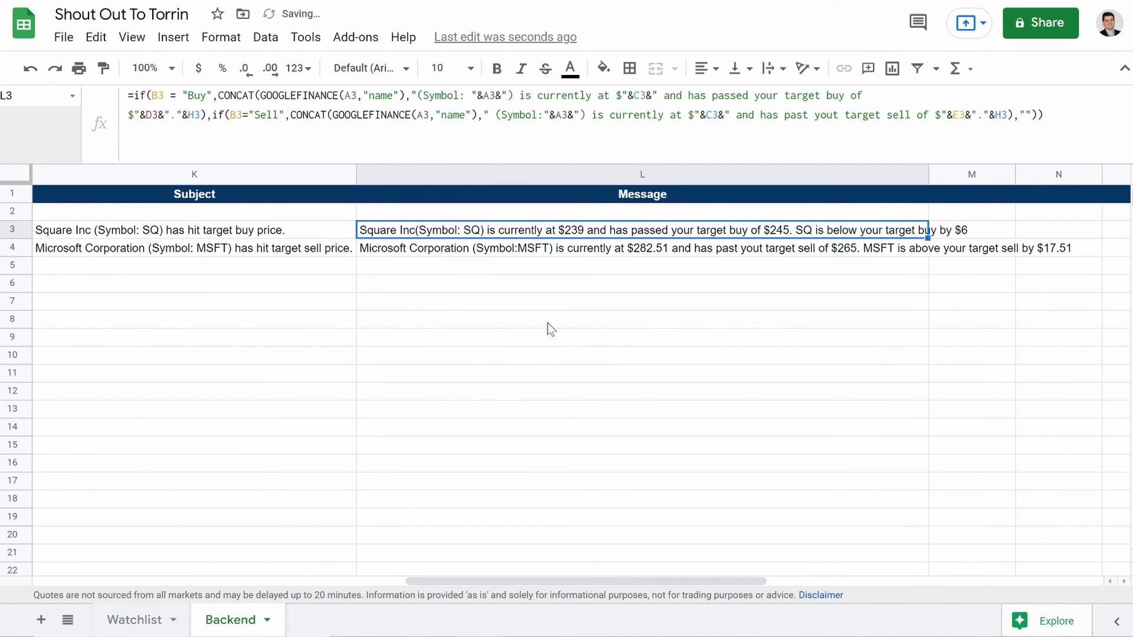
left_click(618, 270)
left_click_drag(928, 270, 969, 571)
left_click(779, 429)
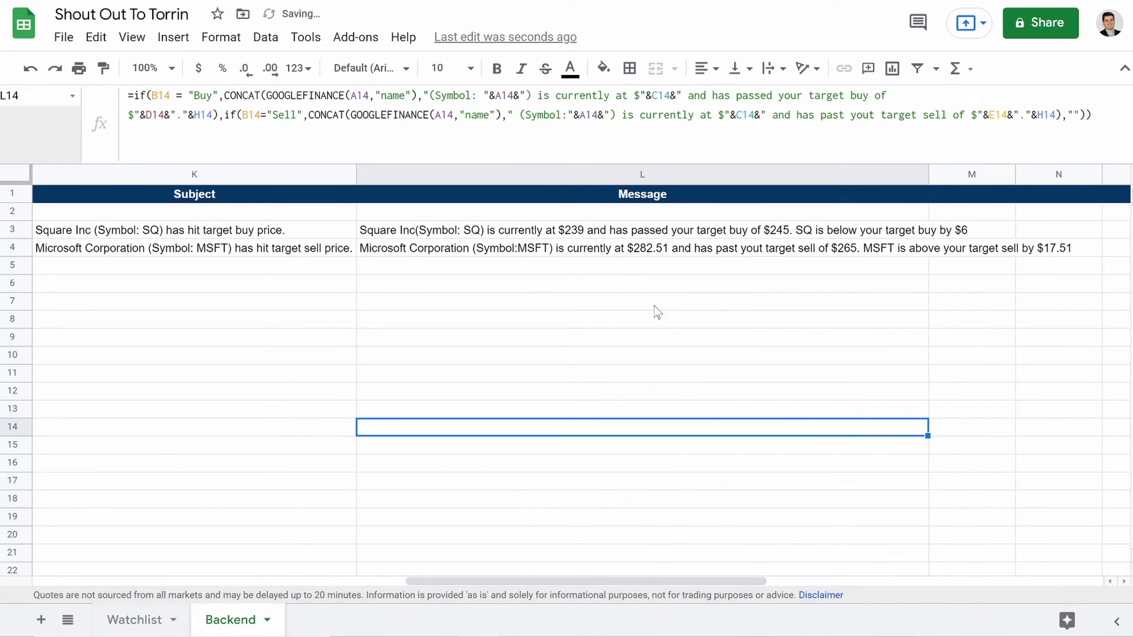
double_click(927, 177)
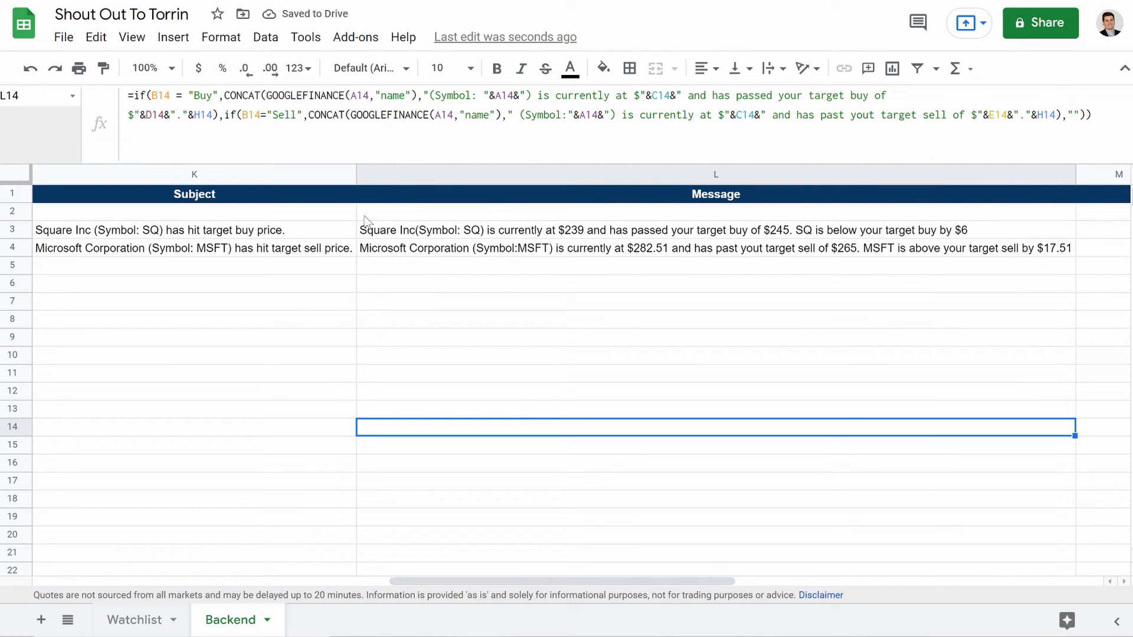
left_click(417, 233)
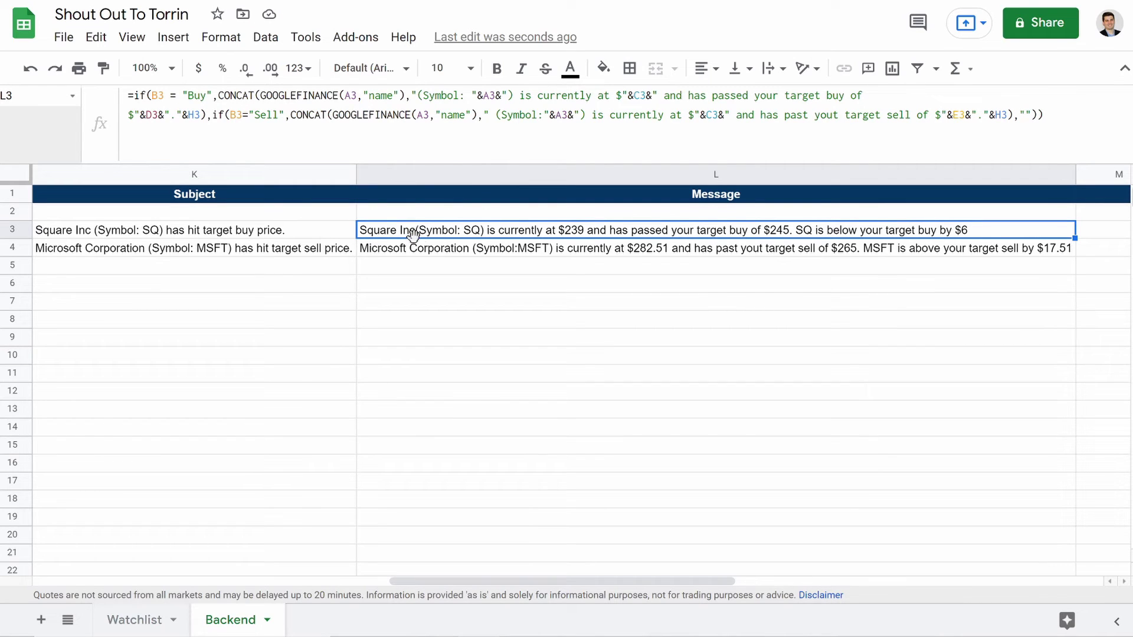
Step: Insert a space before "(Symbol" in the L3 formula so it reads "Square Inc (Symbol: SQ)"
left_click(416, 95)
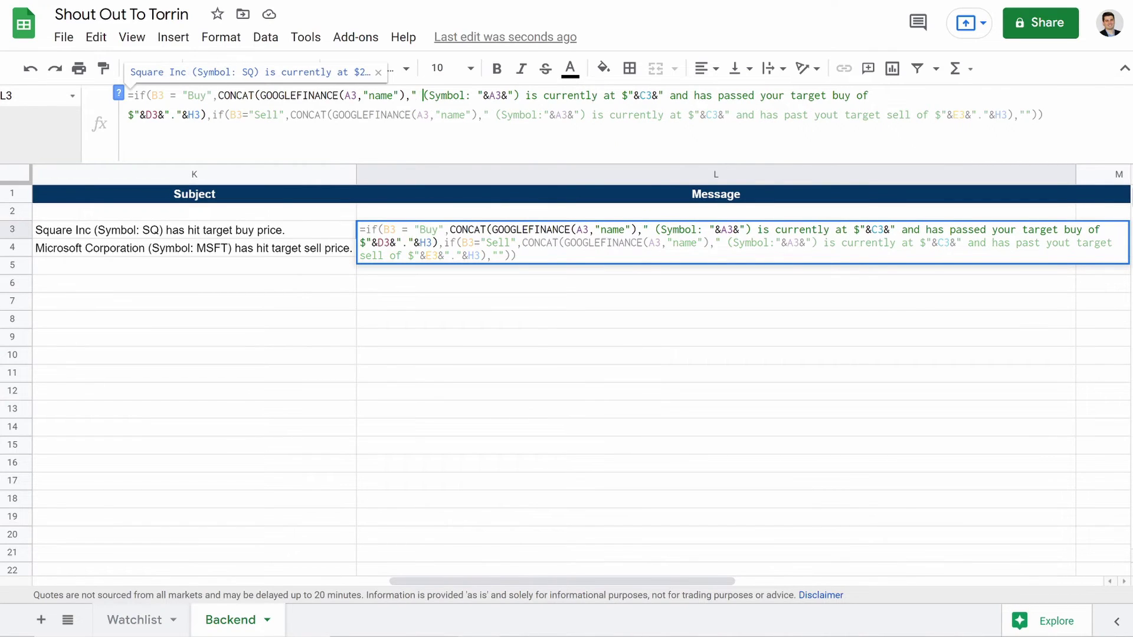
key("Return")
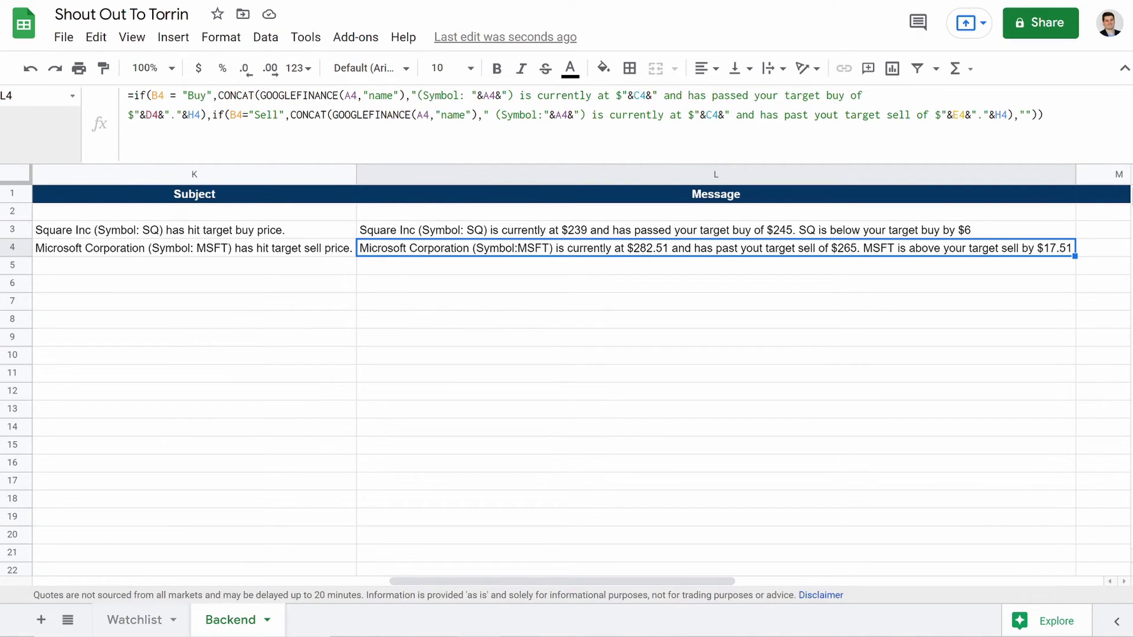
scroll(378, 255, "left", 15)
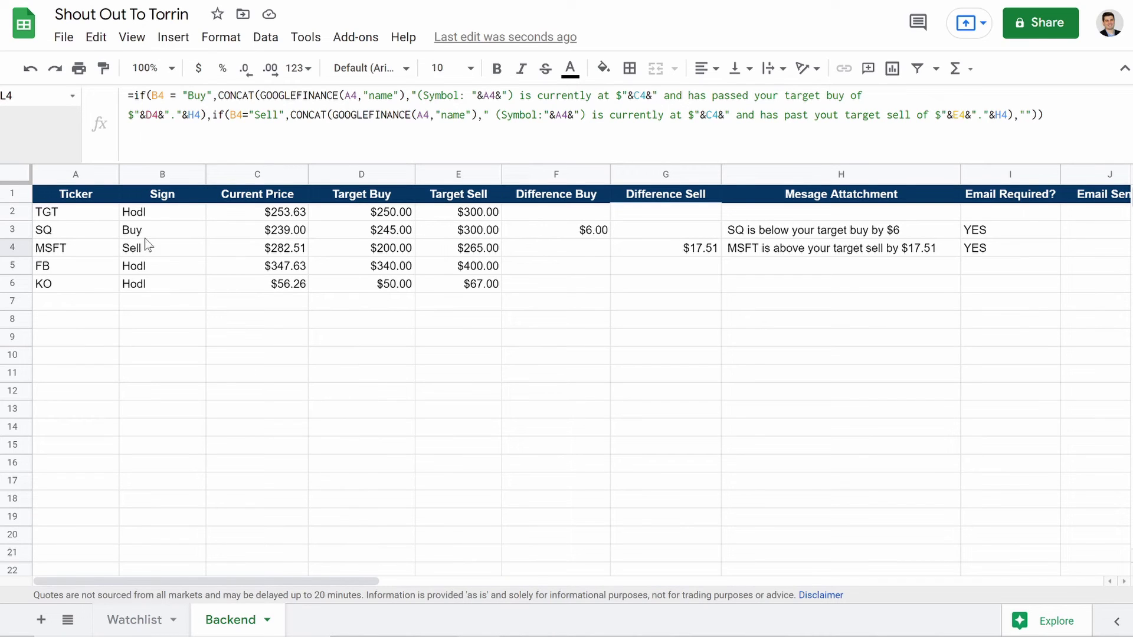
left_click(13, 248)
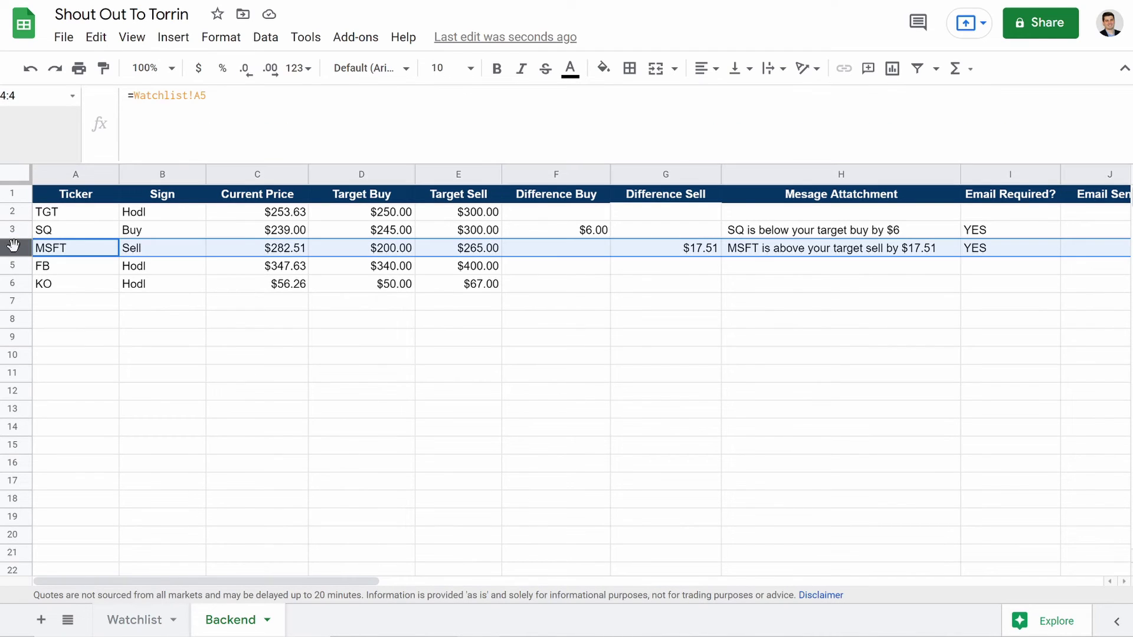
left_click(12, 231)
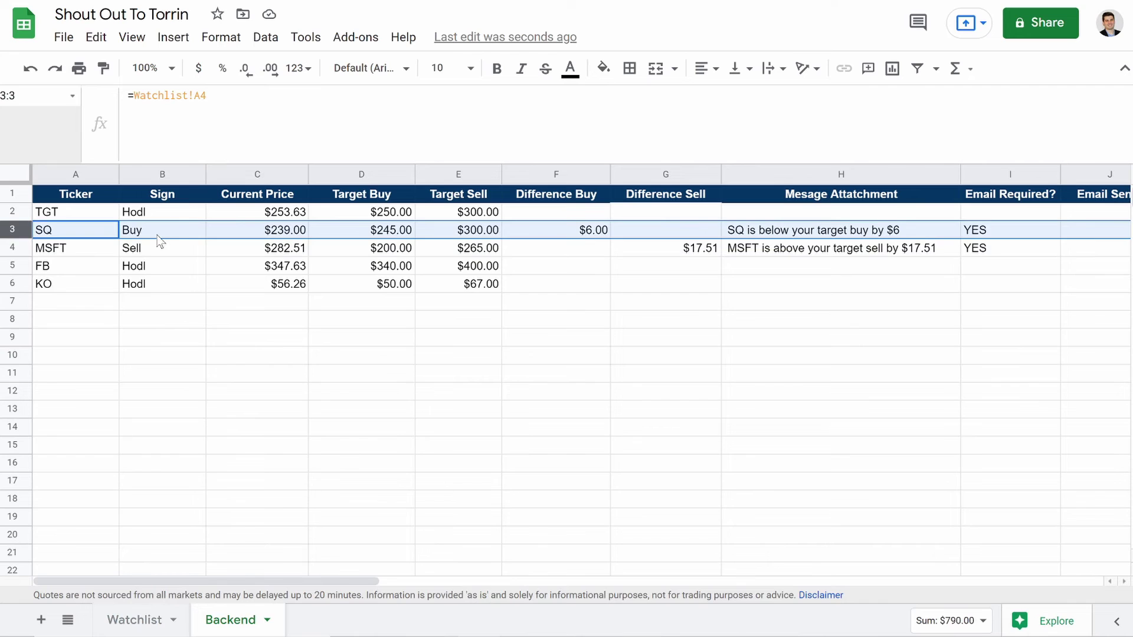
left_click(171, 235)
scroll(208, 247, "right", 15)
left_click(455, 230)
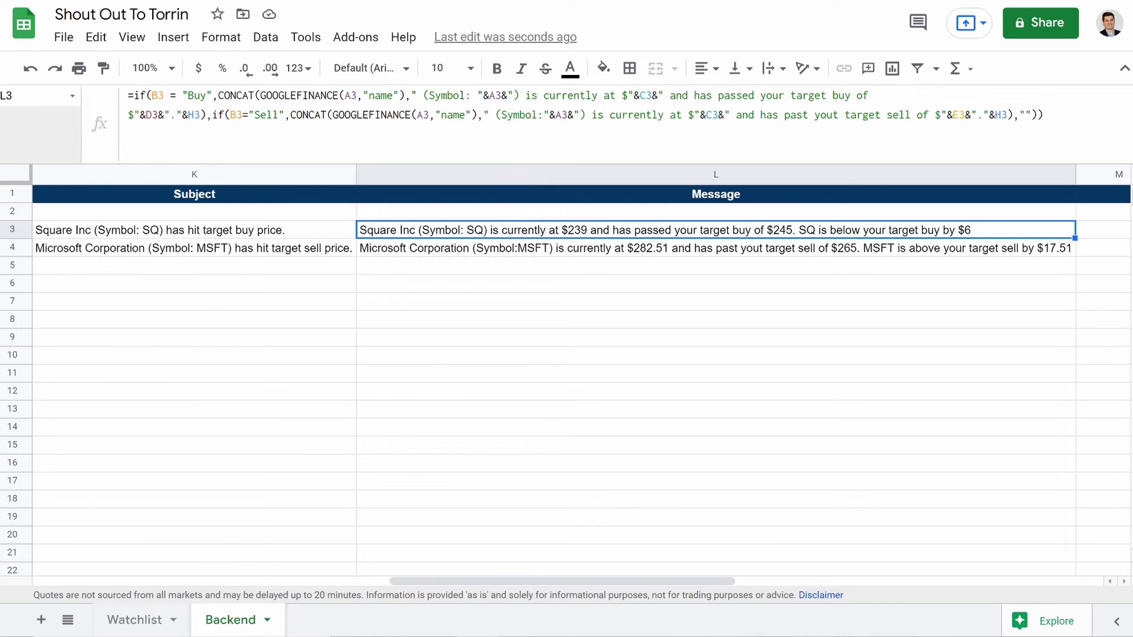
scroll(406, 214, "left", 13)
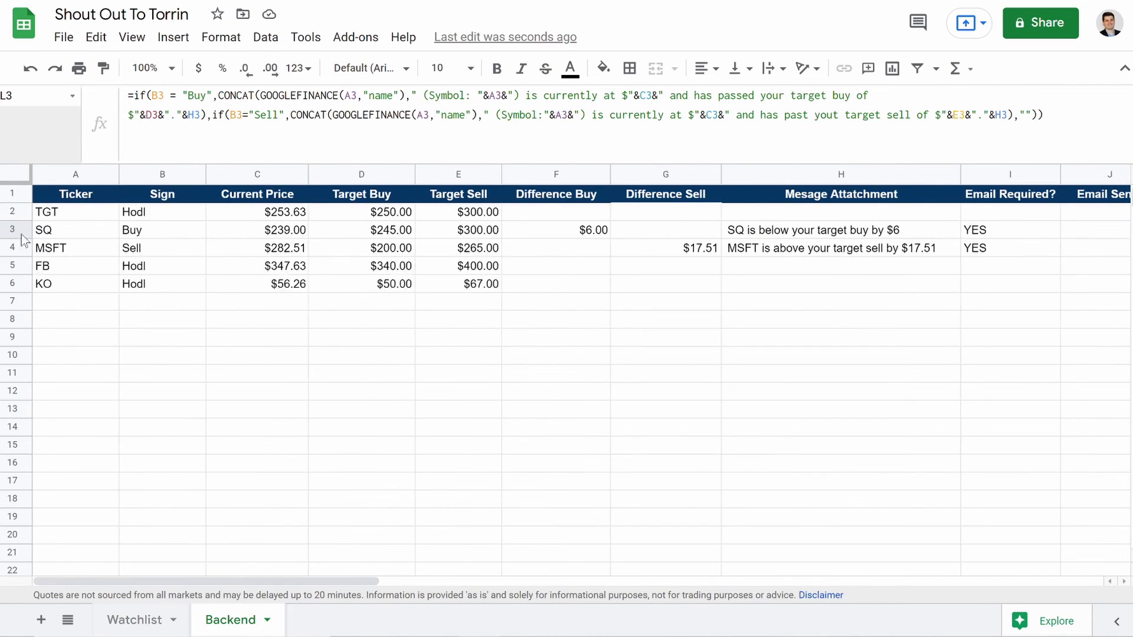
scroll(436, 275, "right", 5)
scroll(436, 273, "right", 5)
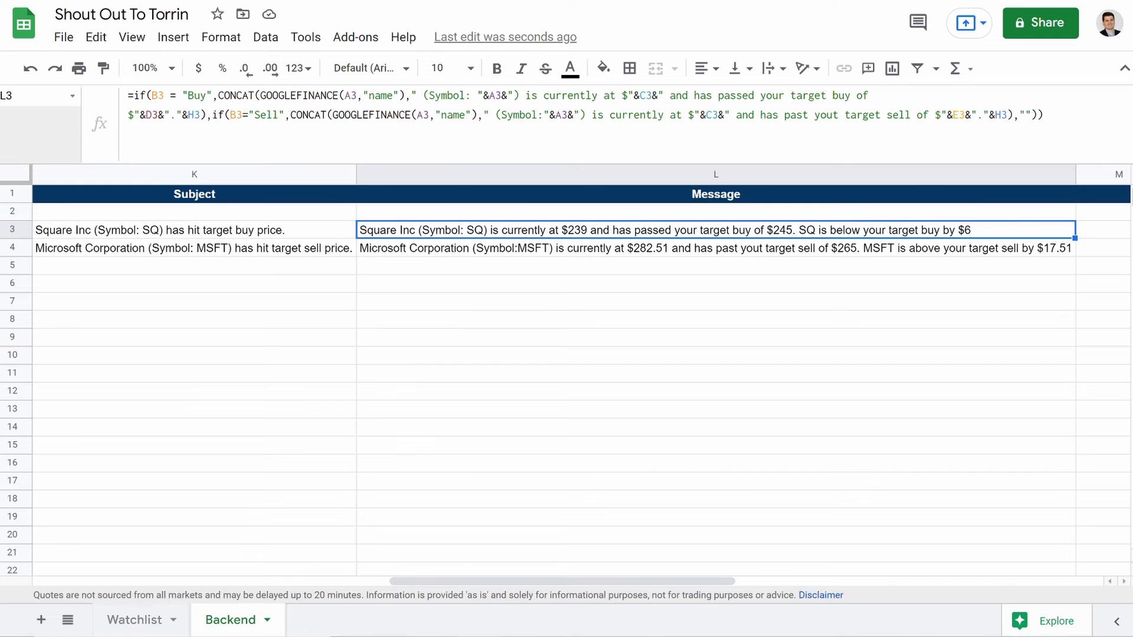
scroll(247, 237, "left", 6)
scroll(246, 238, "left", 7)
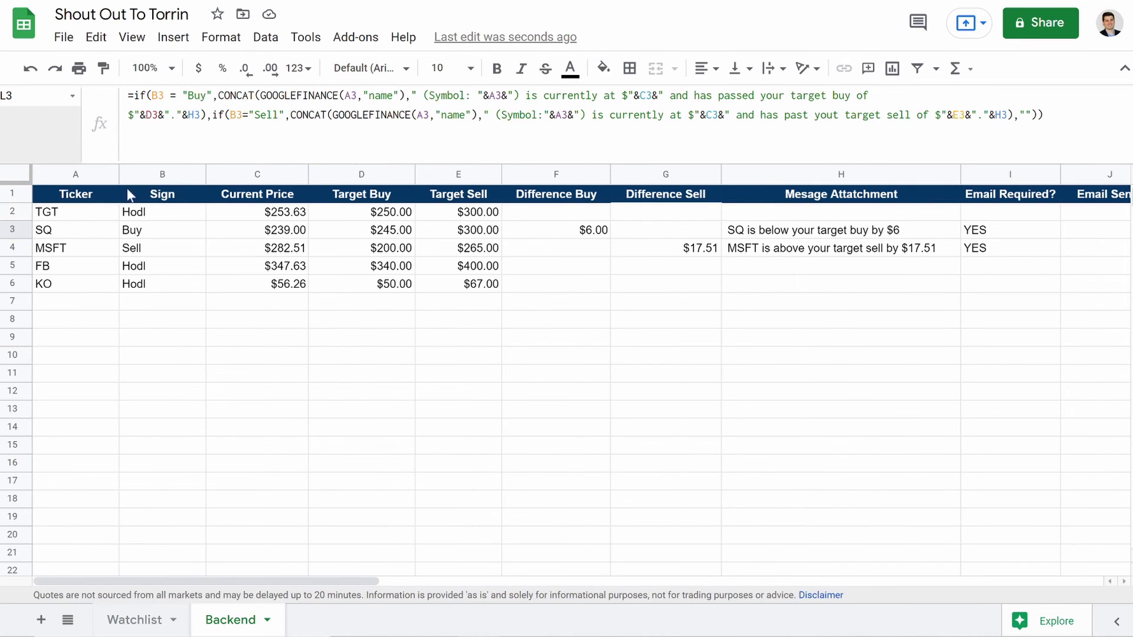
scroll(312, 251, "right", 12)
scroll(309, 247, "right", 2)
scroll(310, 248, "left", 5)
scroll(547, 236, "right", 3)
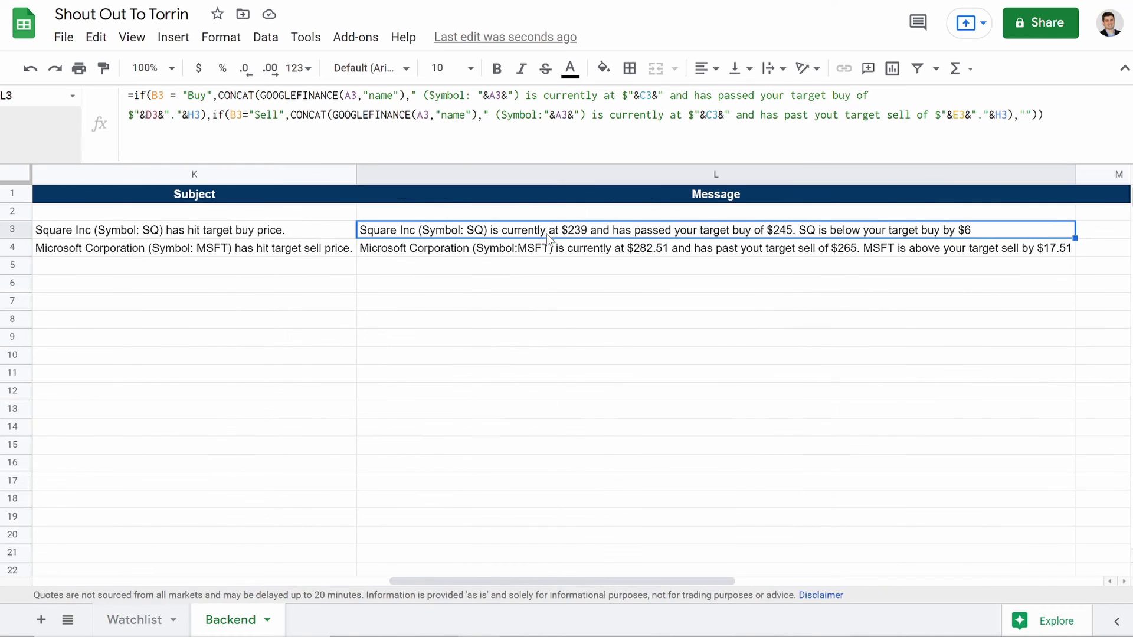
scroll(177, 230, "left", 5)
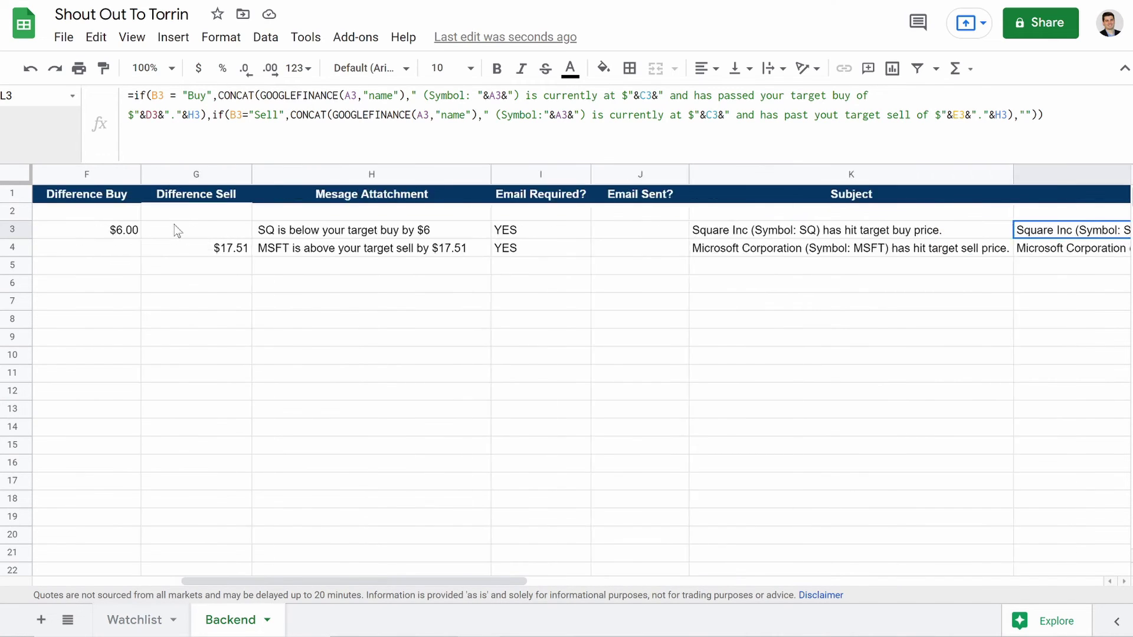
scroll(177, 230, "left", 3)
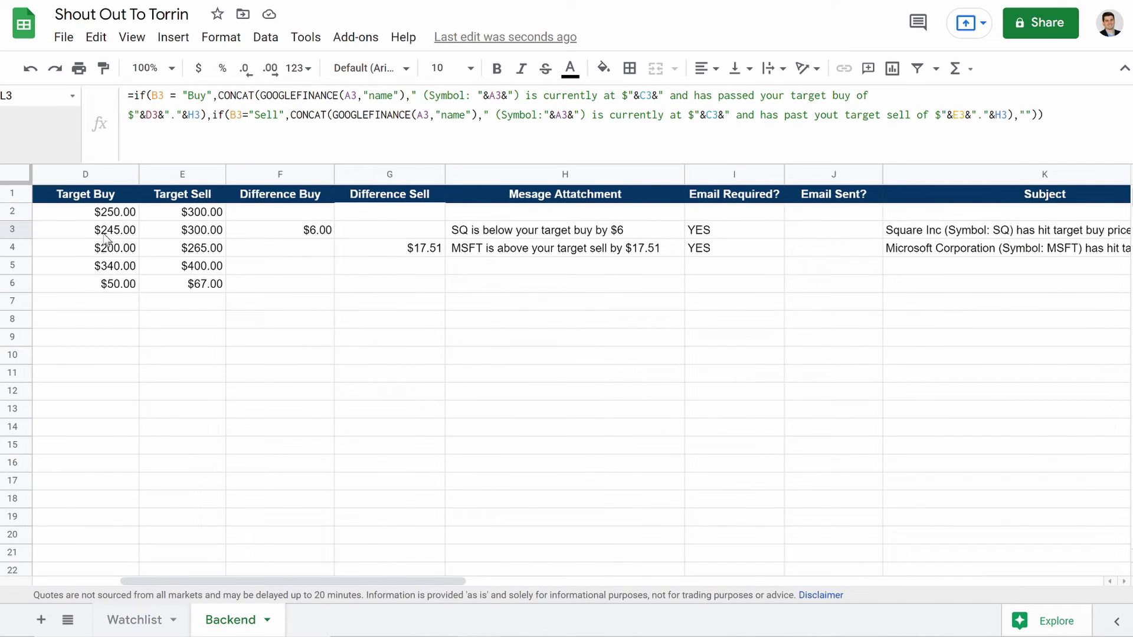
scroll(295, 282, "right", 3)
scroll(638, 264, "right", 3)
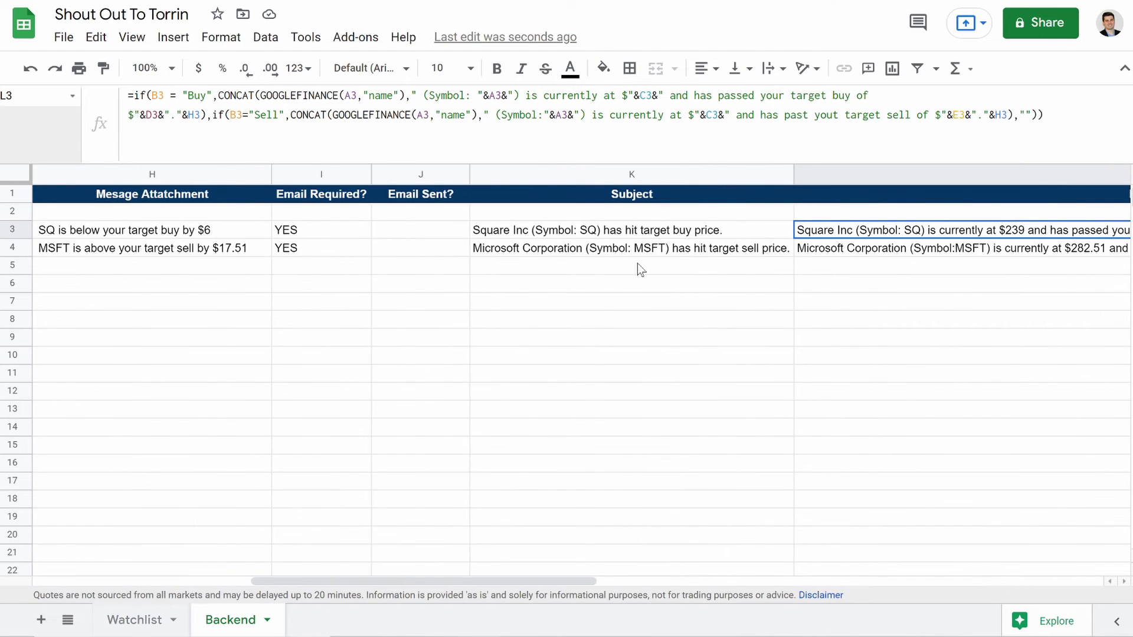
scroll(637, 263, "right", 2)
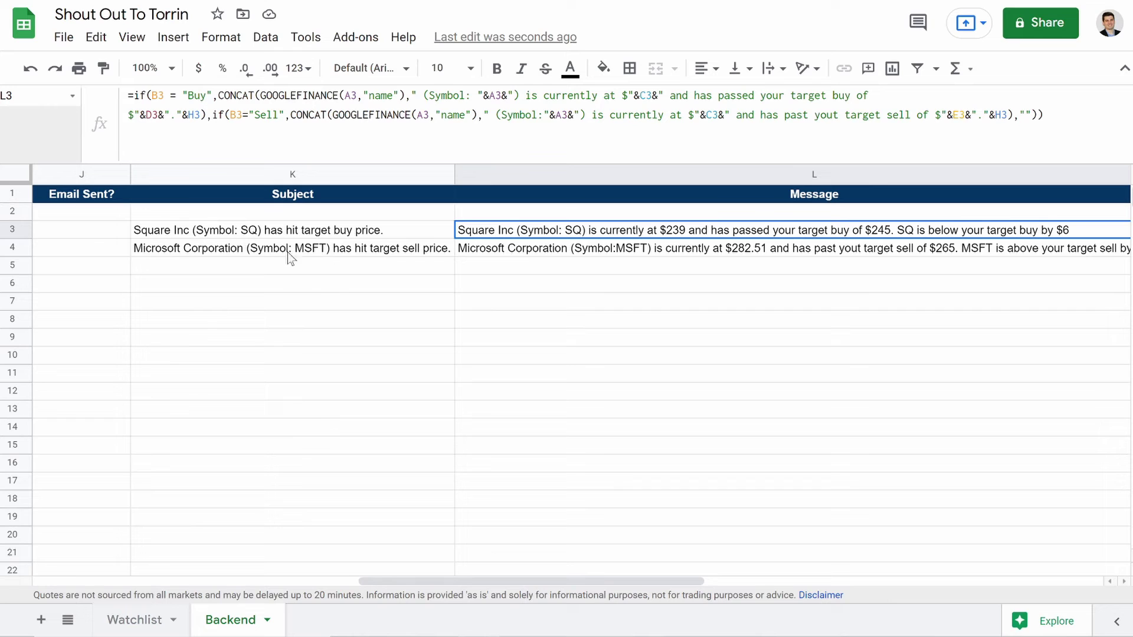
scroll(324, 248, "left", 3)
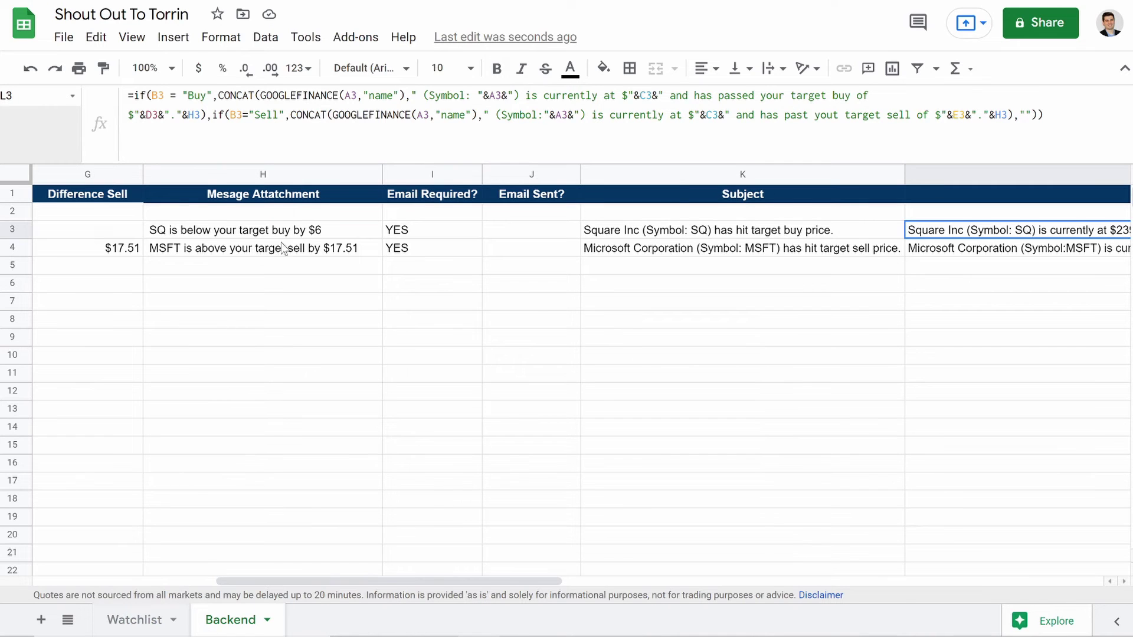
scroll(440, 266, "right", 5)
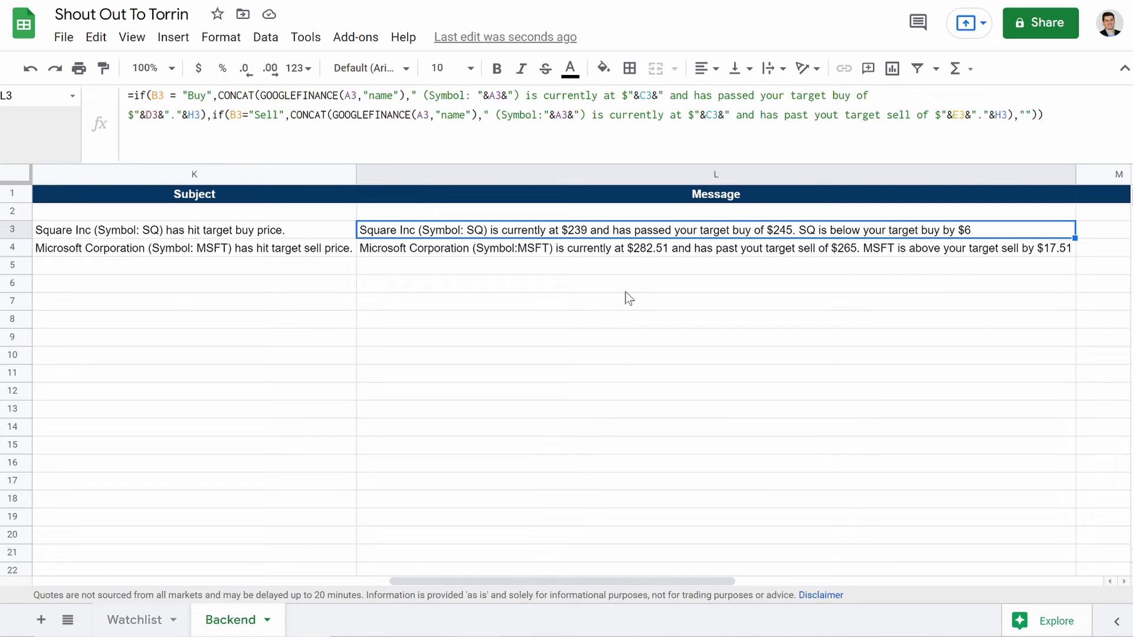
scroll(627, 298, "left", 10)
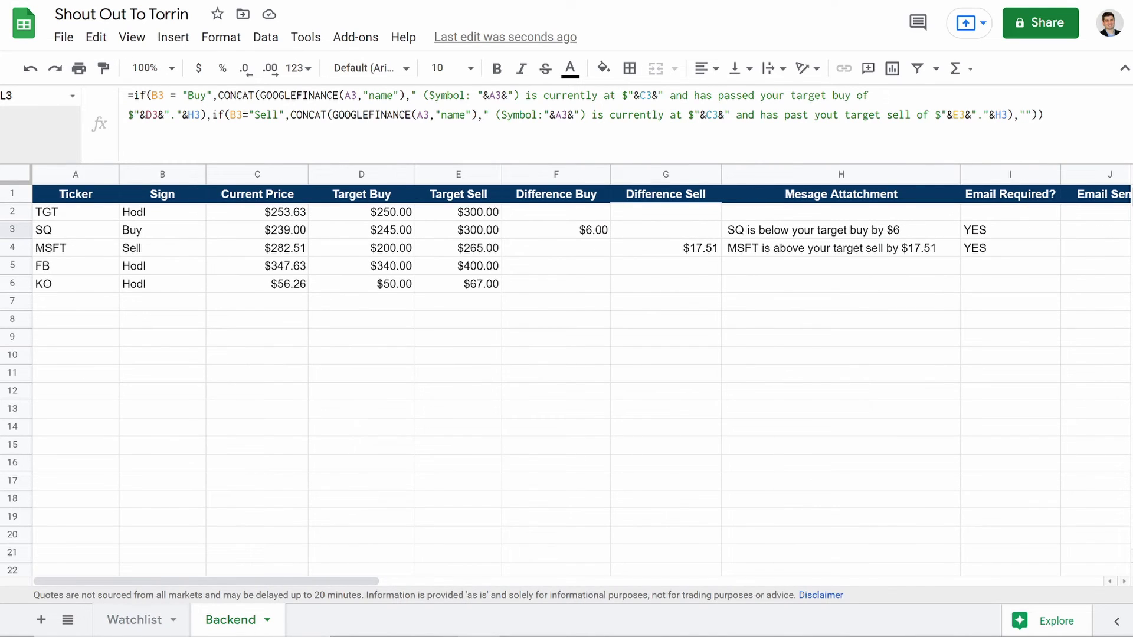
Step: Compare the Watchlist and Backend sheets and collapse the formula bar to one line
left_click(148, 618)
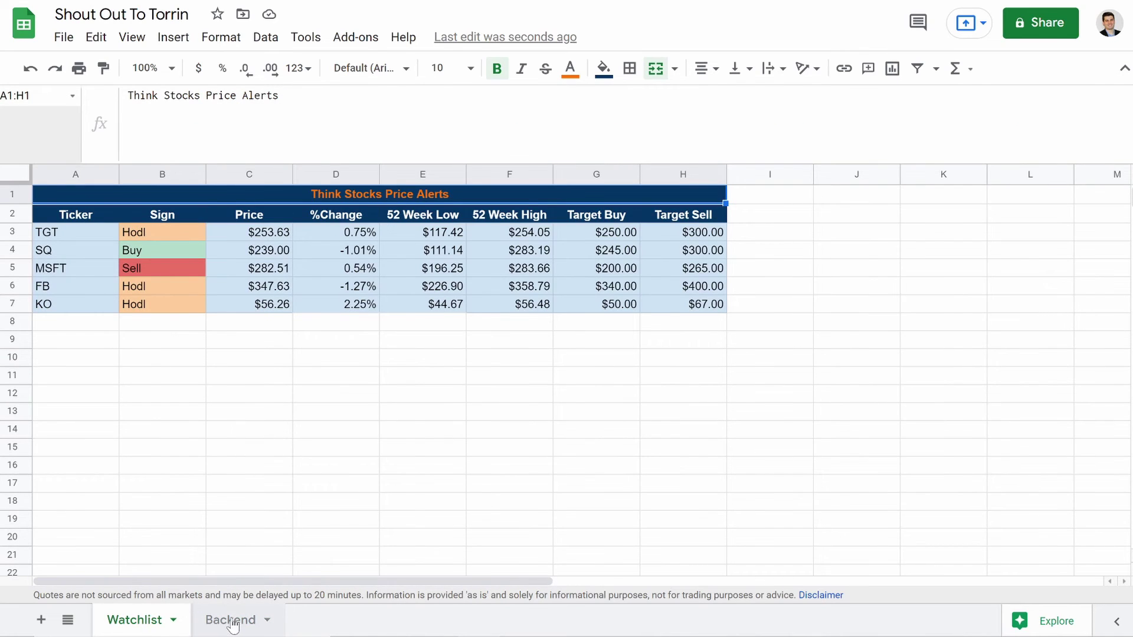
left_click(232, 620)
scroll(488, 254, "right", 5)
scroll(487, 263, "left", 8)
scroll(485, 250, "right", 6)
scroll(495, 224, "left", 8)
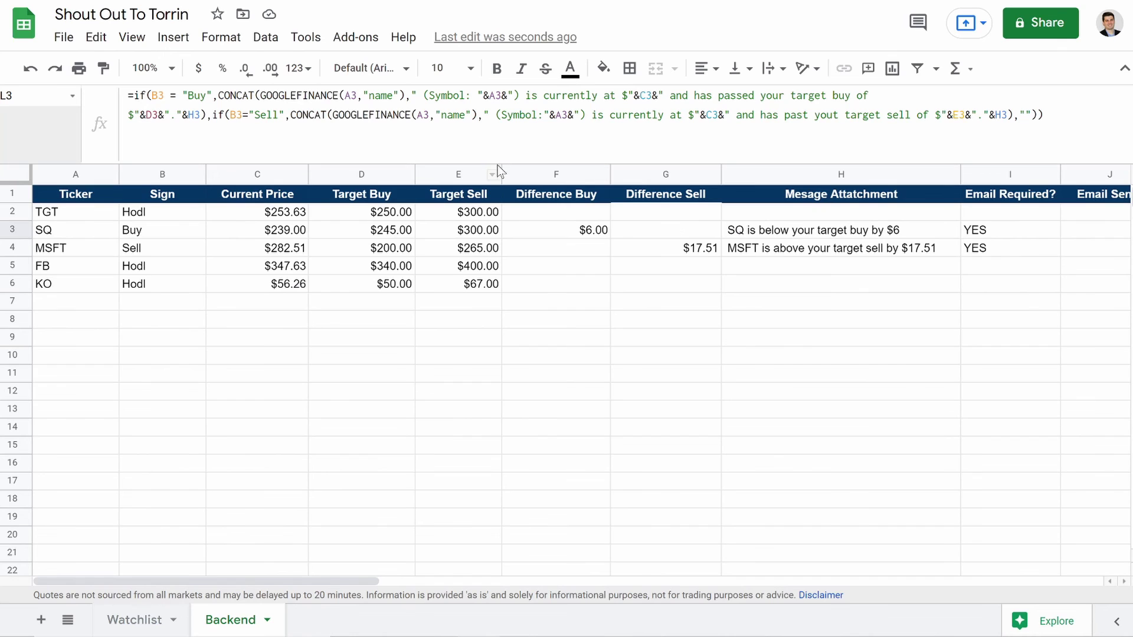
left_click_drag(493, 165, 475, 82)
left_click(399, 282)
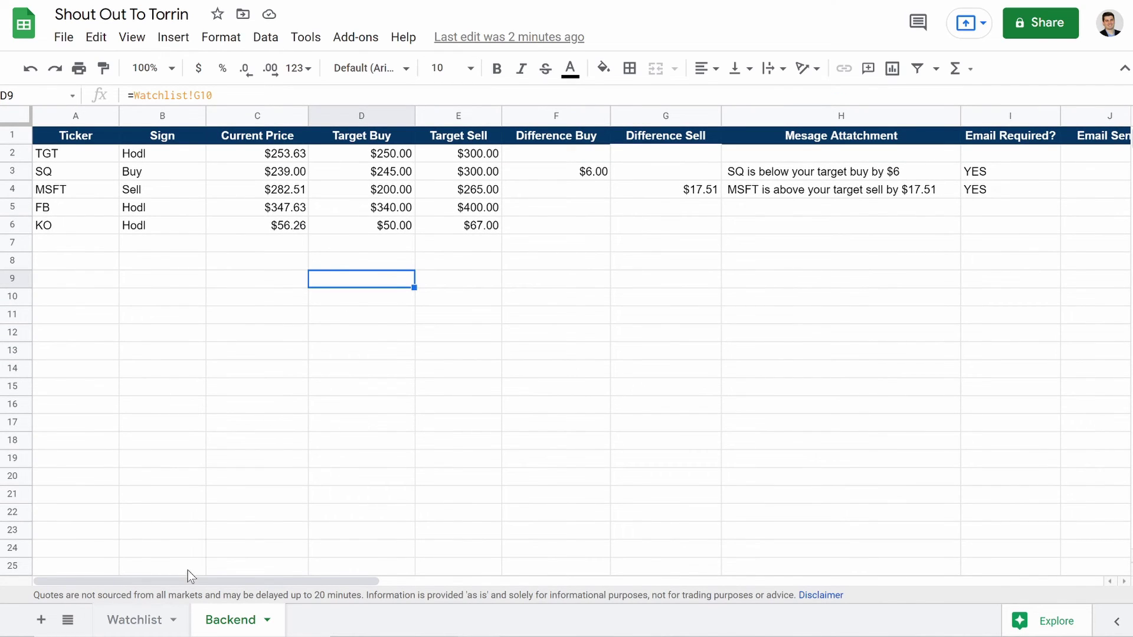
Step: Check Watchlist cell A8, return to Backend, and create a new Apps Script project
left_click(136, 619)
left_click(58, 262)
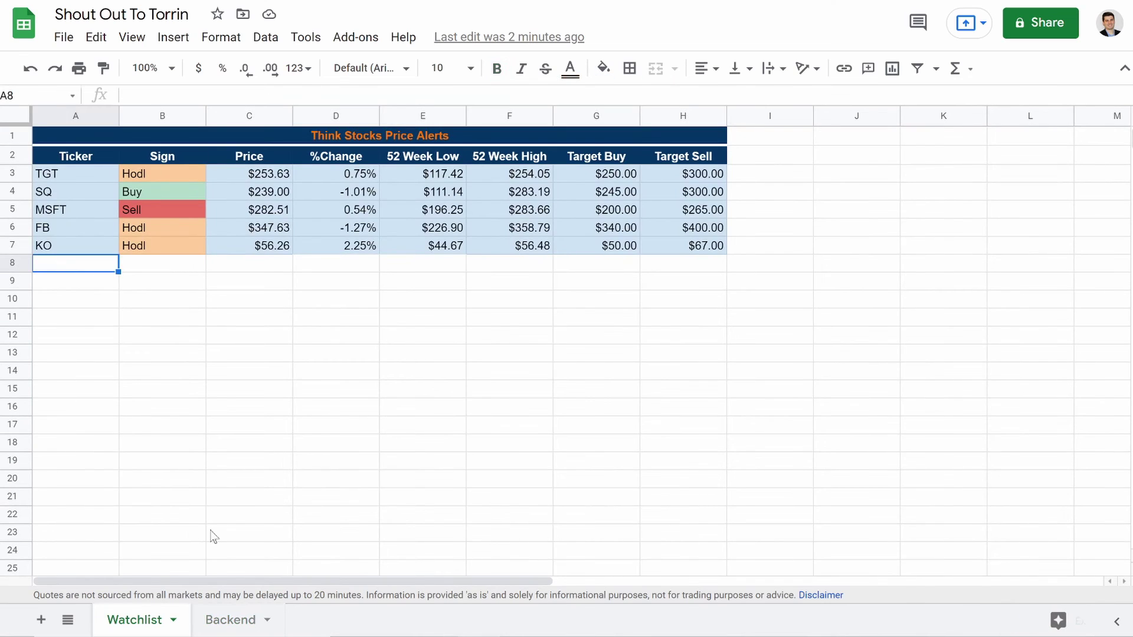
left_click(224, 619)
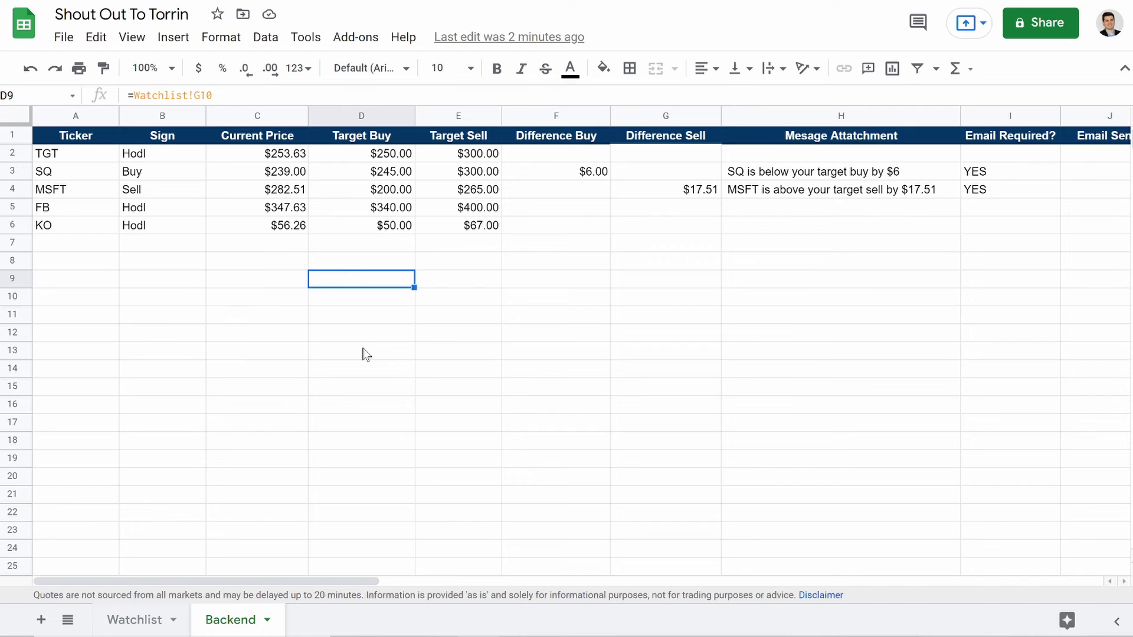
left_click(305, 37)
left_click(375, 148)
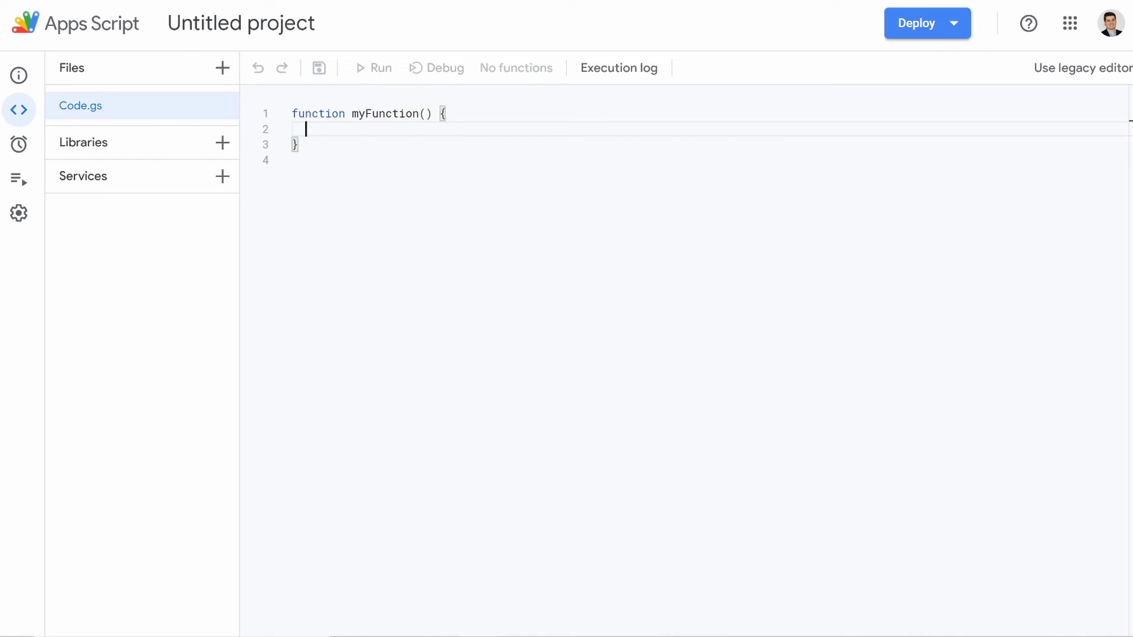
Step: Replace the starter code with function sendEmail(){ }, correcting the 'fuction' typo
left_click_drag(301, 145, 287, 112)
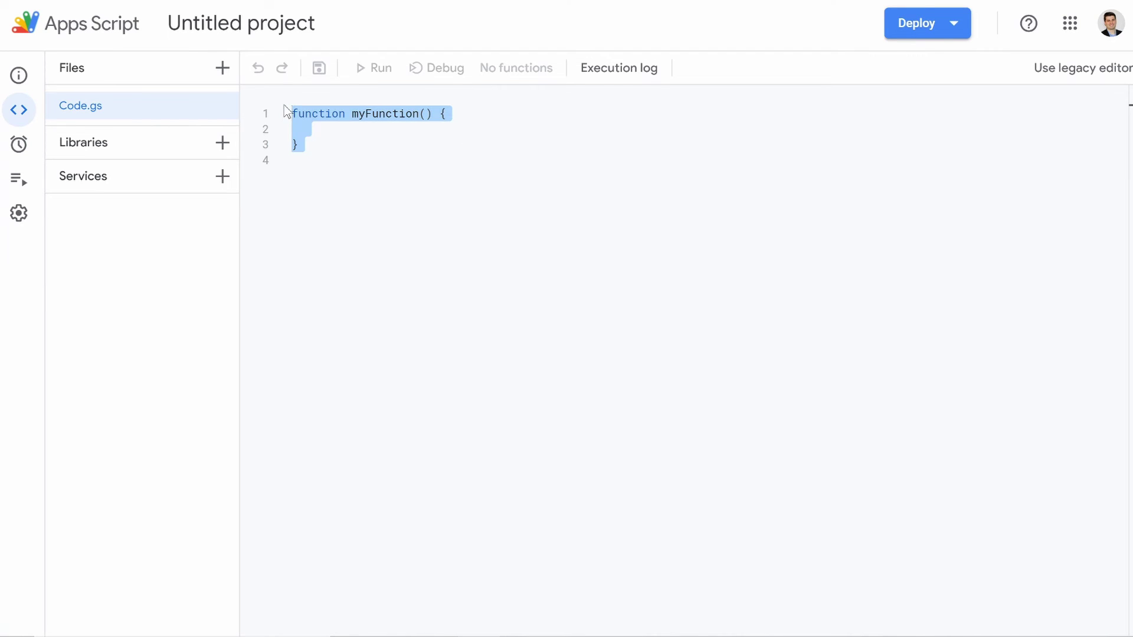
type("fuc")
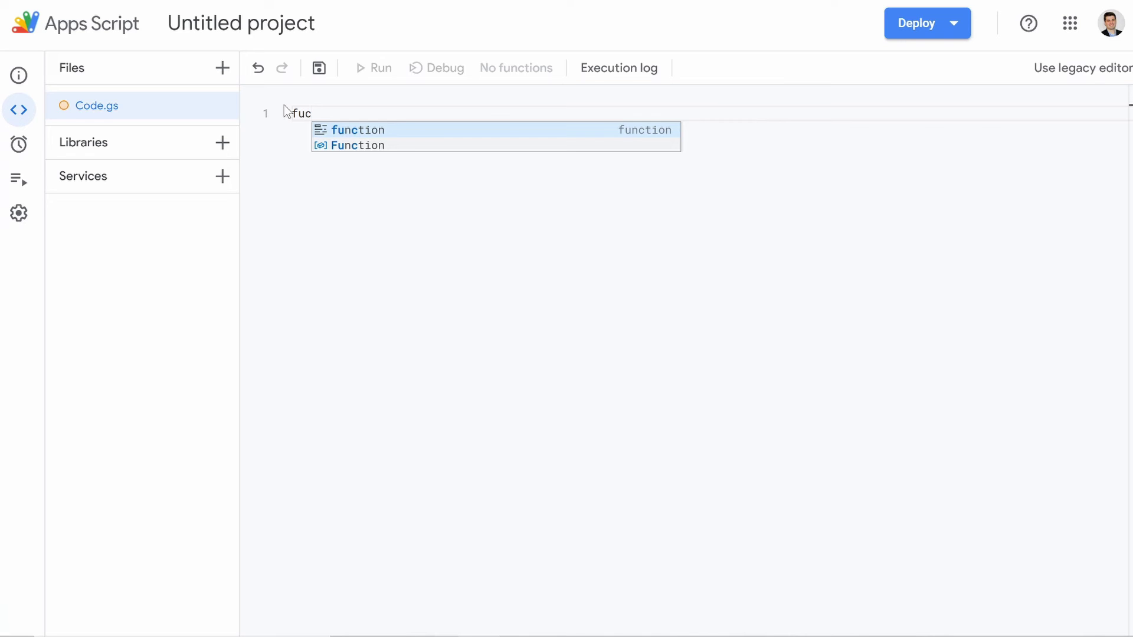
type("tion sendEmail()")
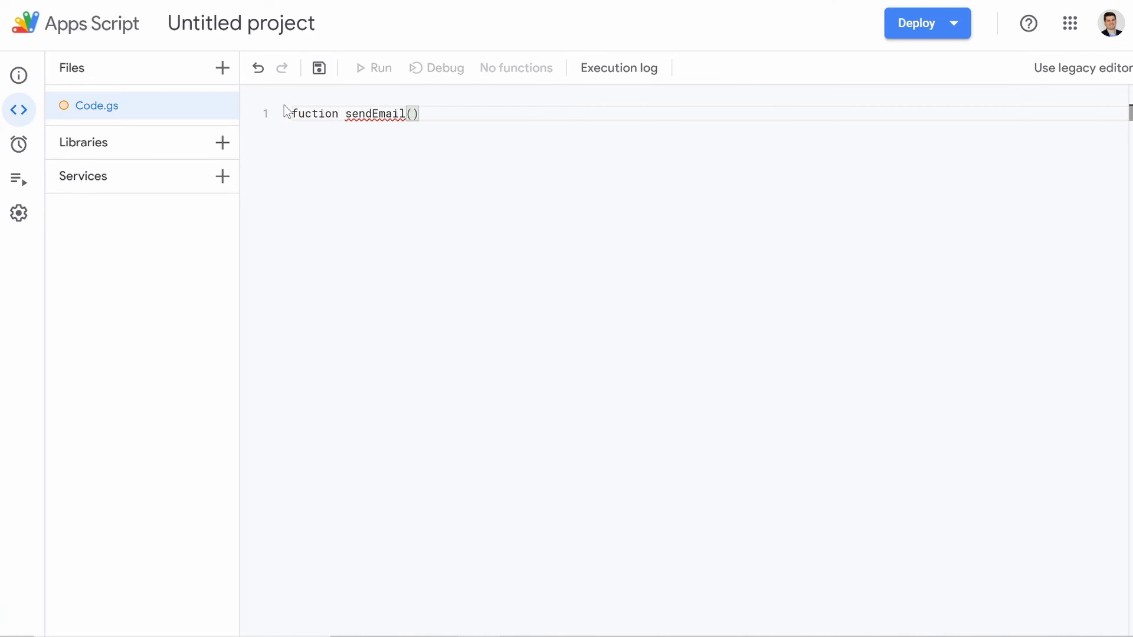
type("{")
key("Return")
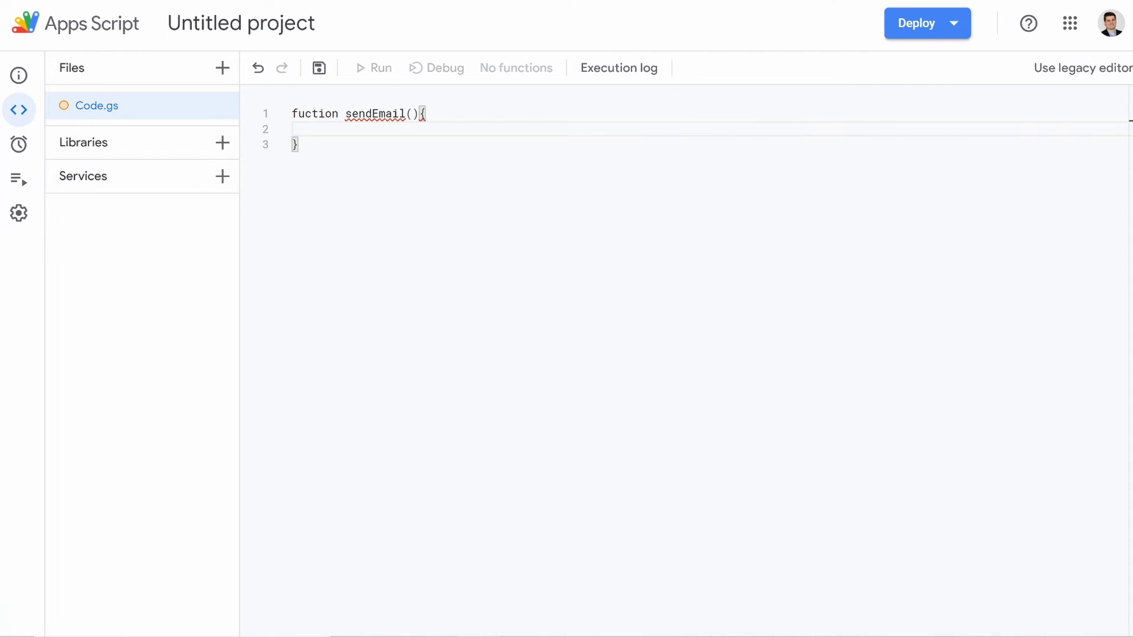
key("Up")
key("Right")
key("Right")
type("n")
key("Down")
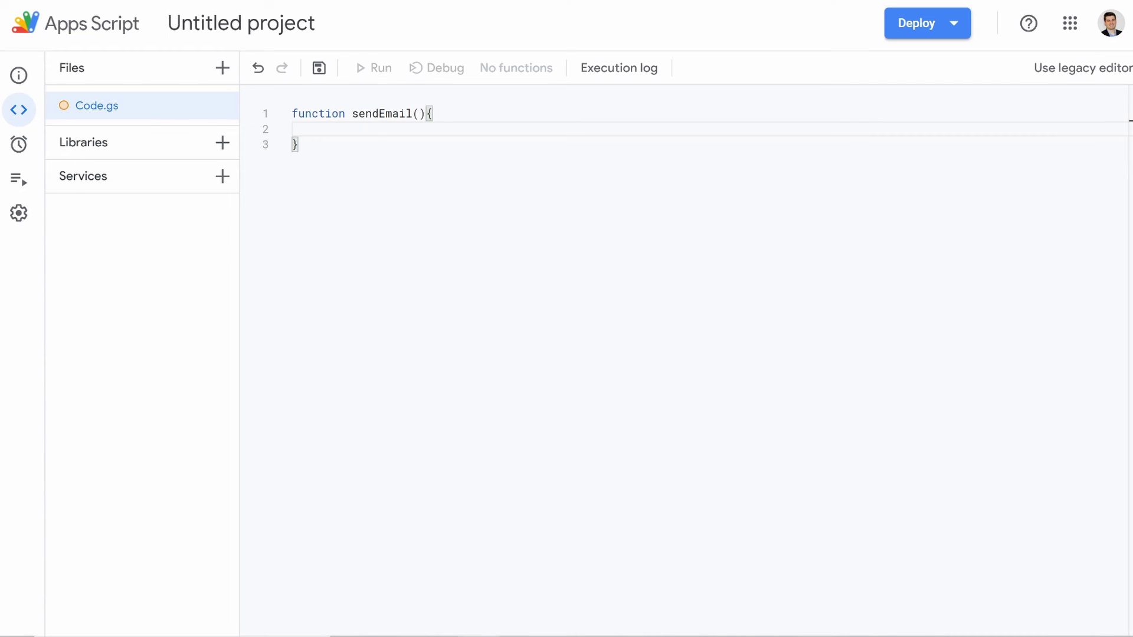
Step: Leave a single indented blank line inside the sendEmail body
left_click_drag(306, 114, 292, 114)
left_click(313, 114)
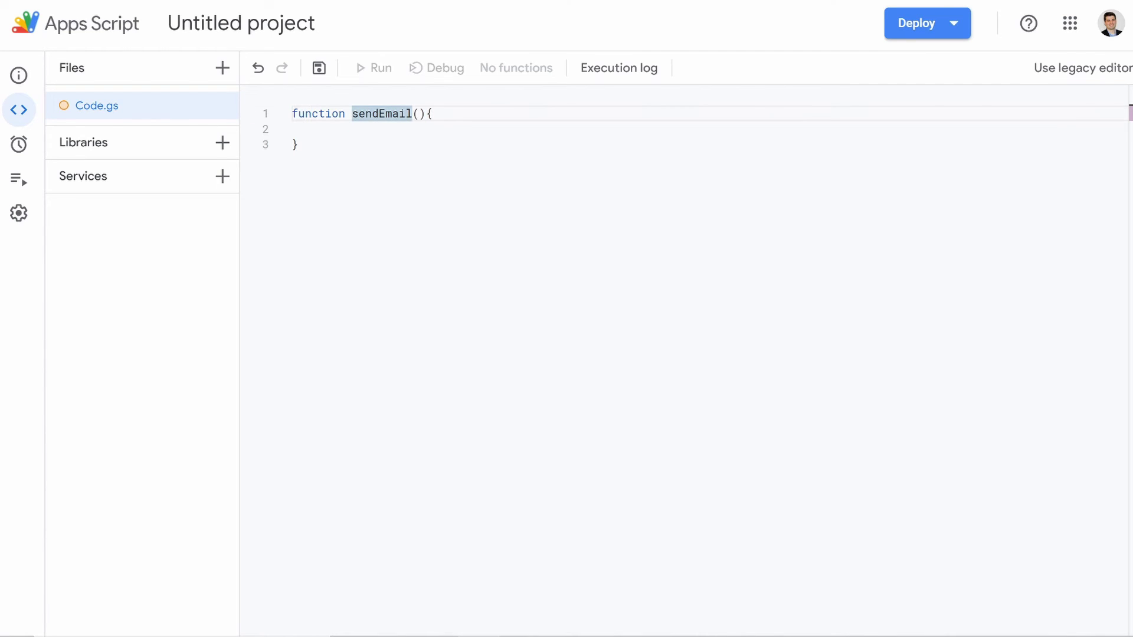
left_click(292, 130)
left_click(433, 114)
key("Return")
key("Down")
key("BackSpace")
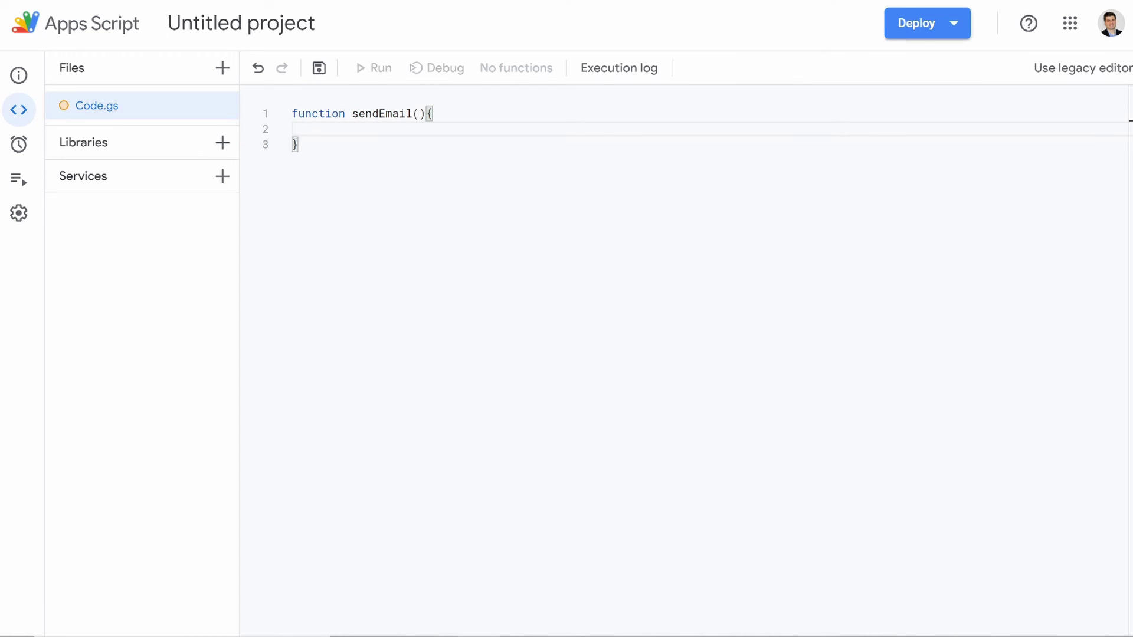
Step: Add var ss = SpreadsheetApp.getActiveSpreadsheet().getSheetByName("Backend"); to sendEmail
type("var ")
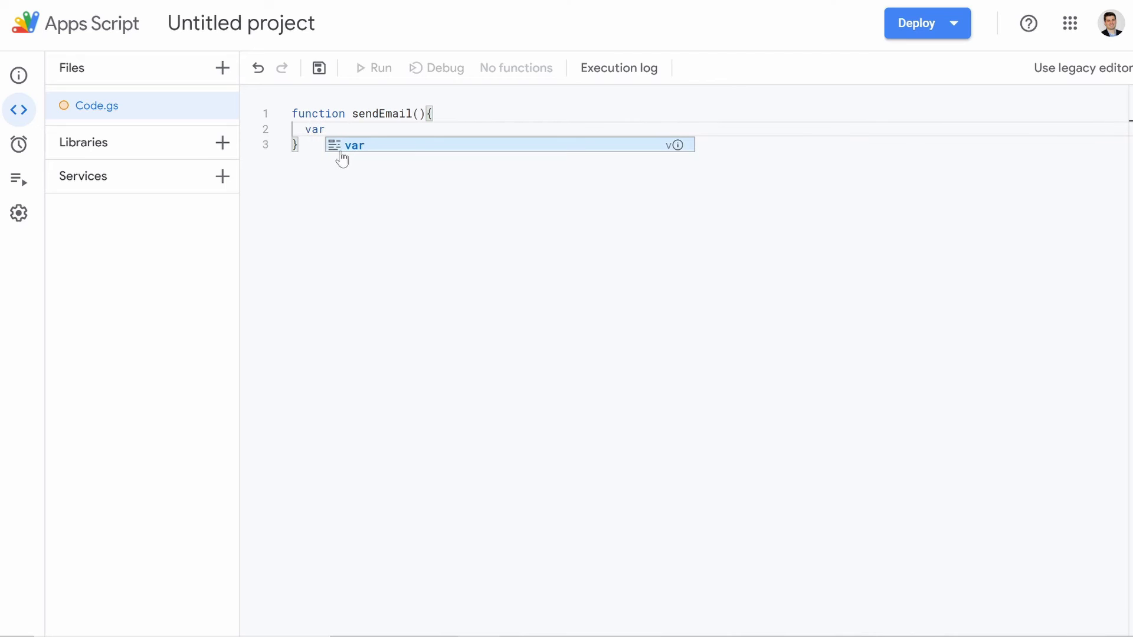
type("ss ")
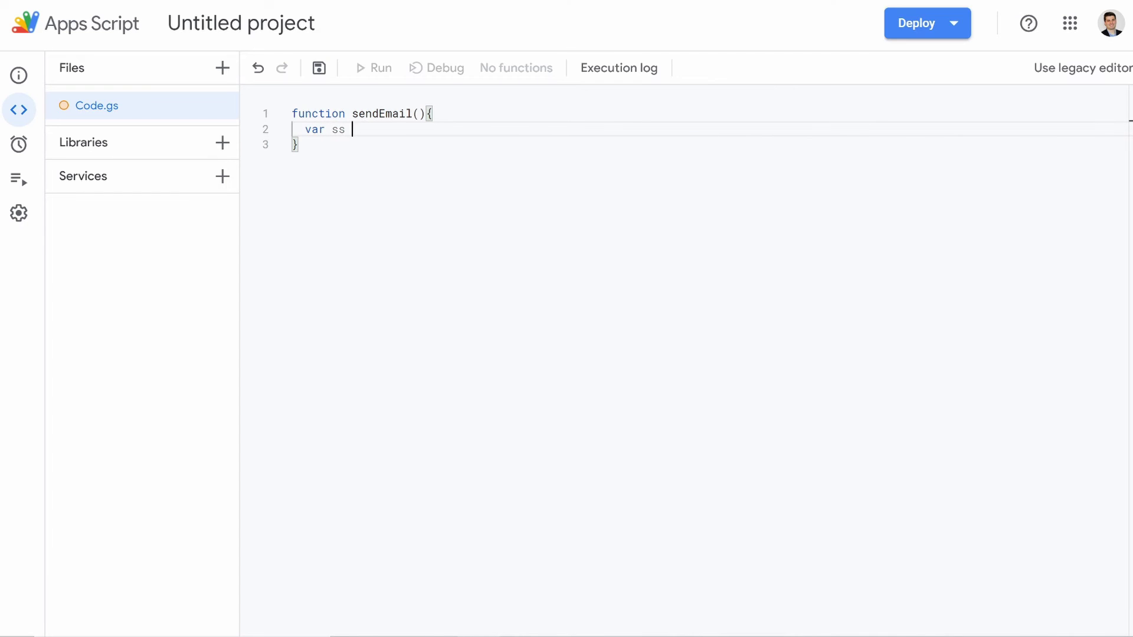
type("= Spre")
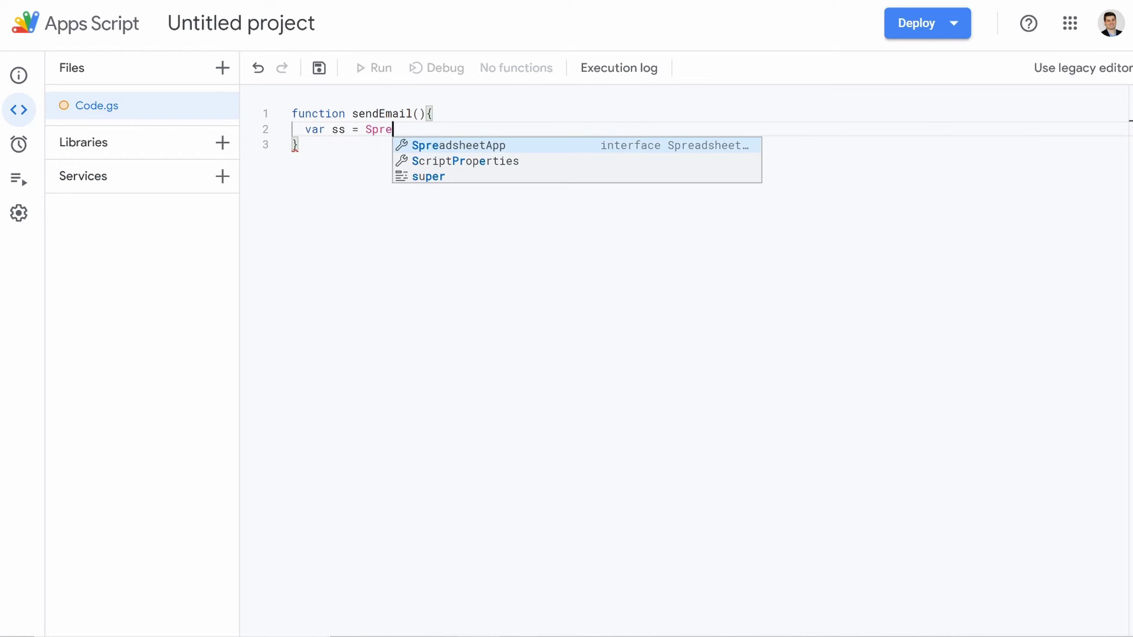
type("adshee")
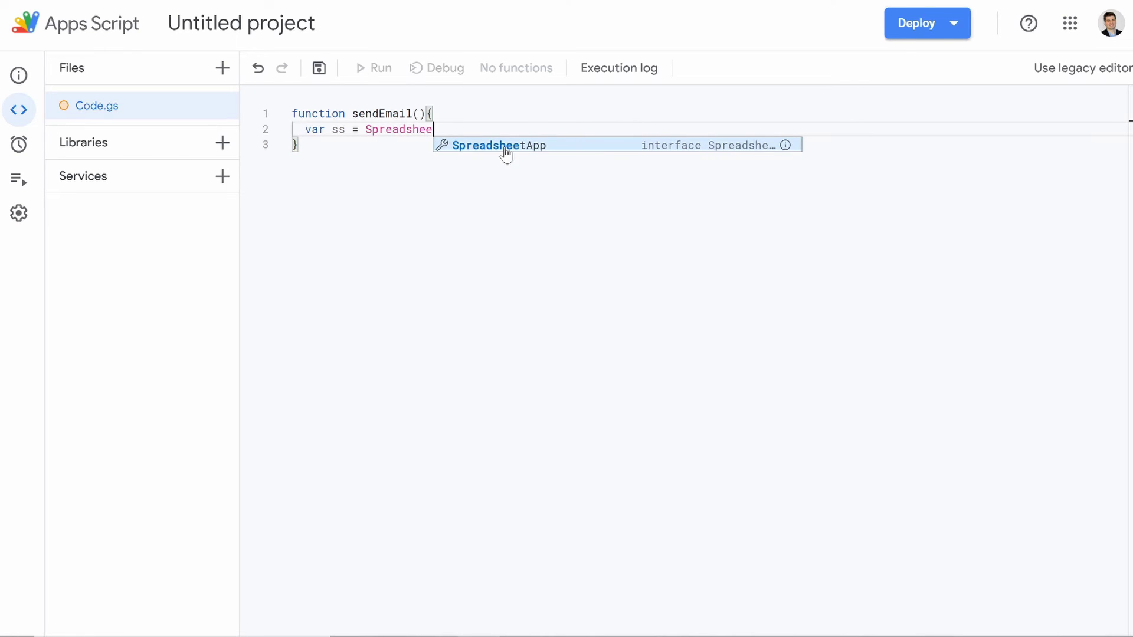
key("Return")
type(".")
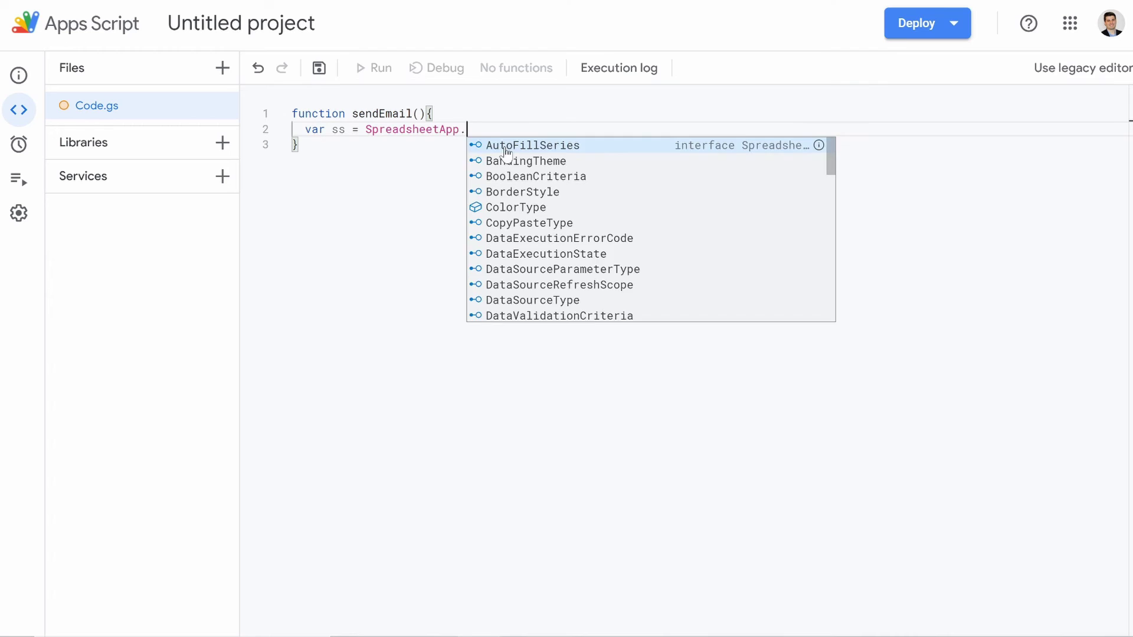
type("getA")
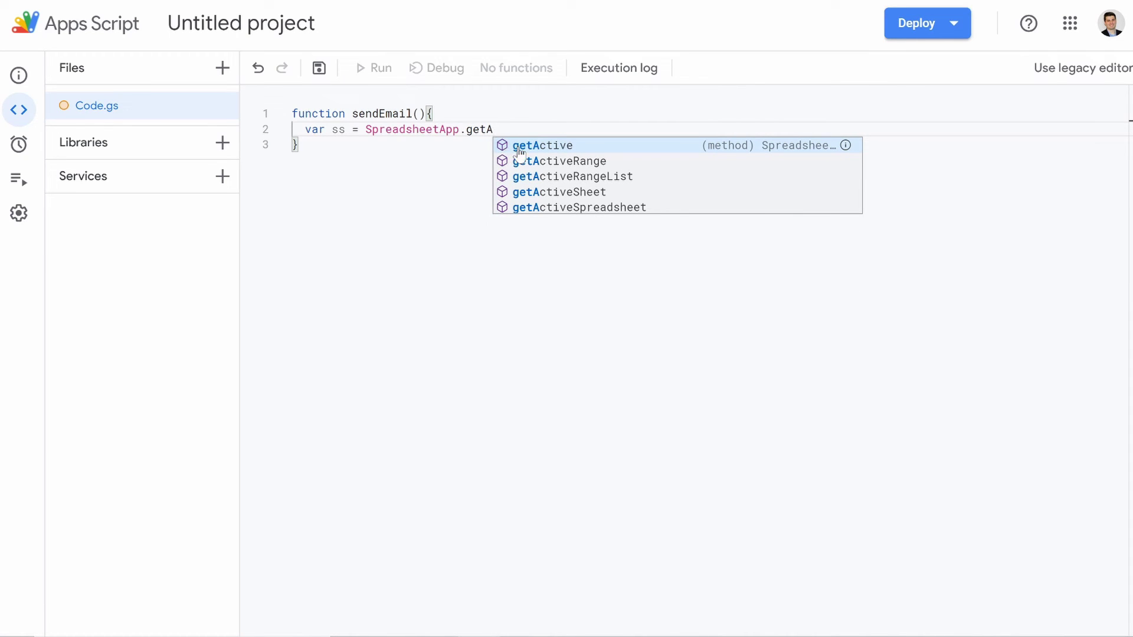
left_click(571, 207)
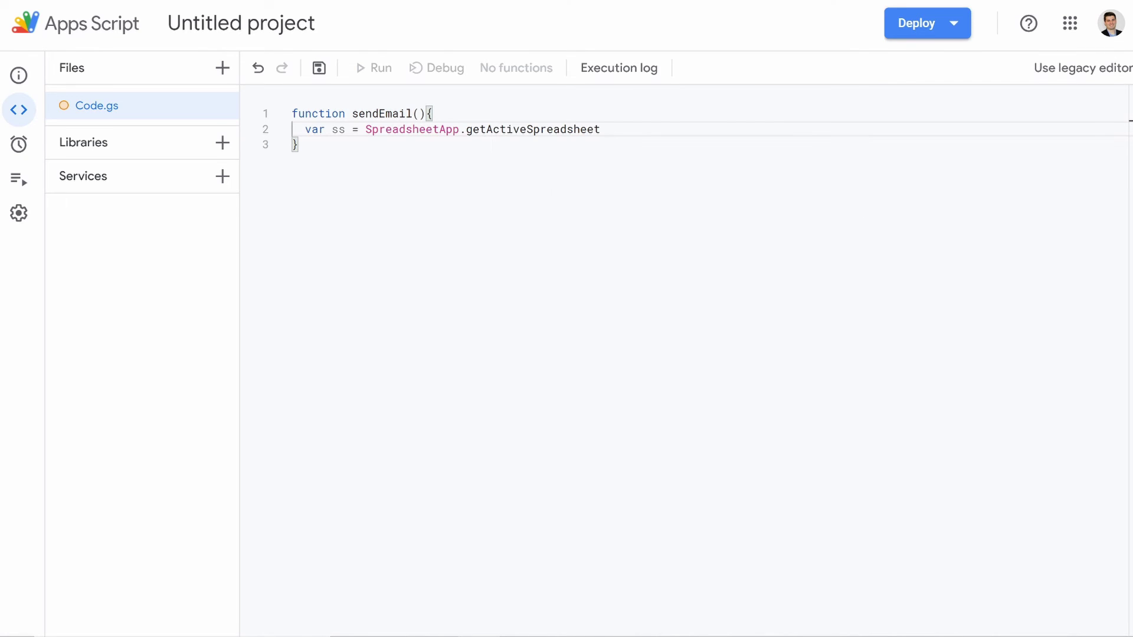
type("()")
type(".ge")
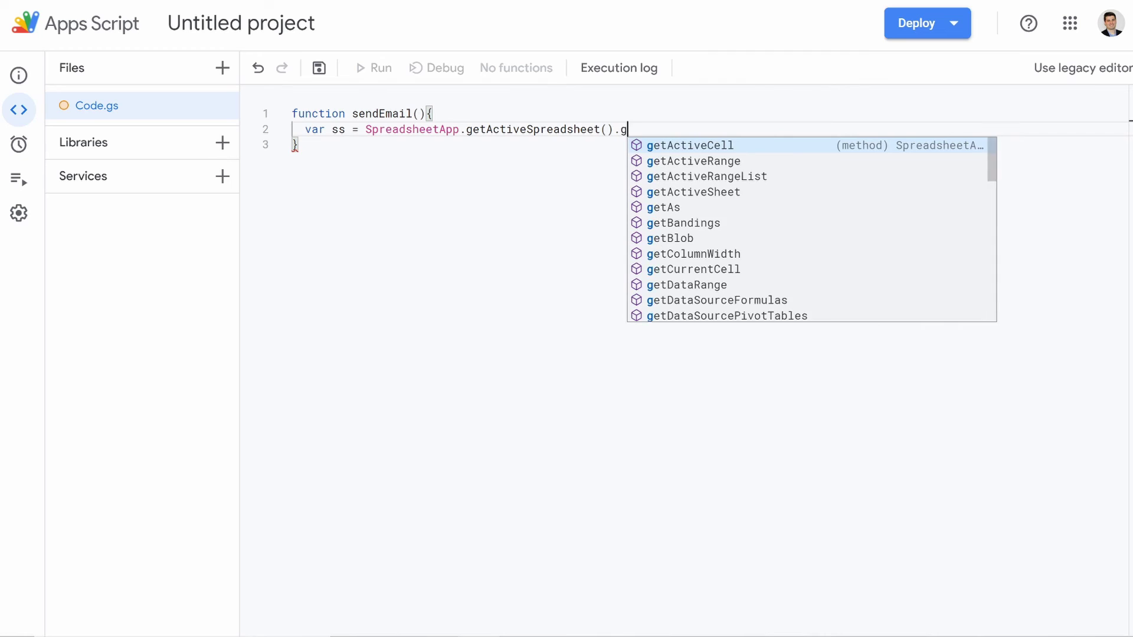
type("tShee")
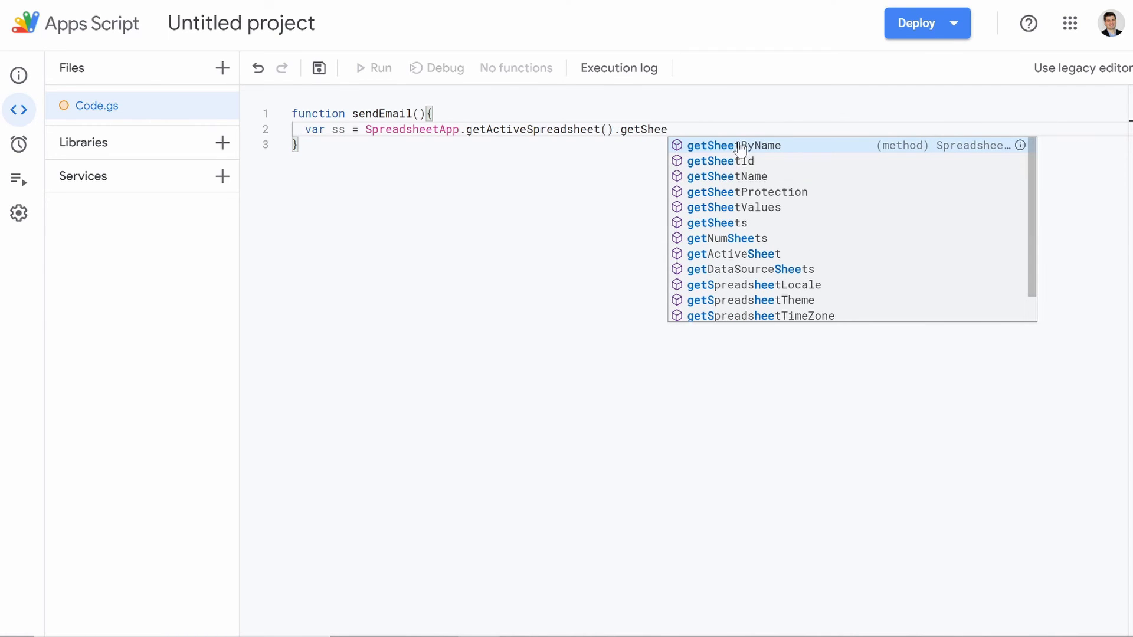
key("Return")
type("(")
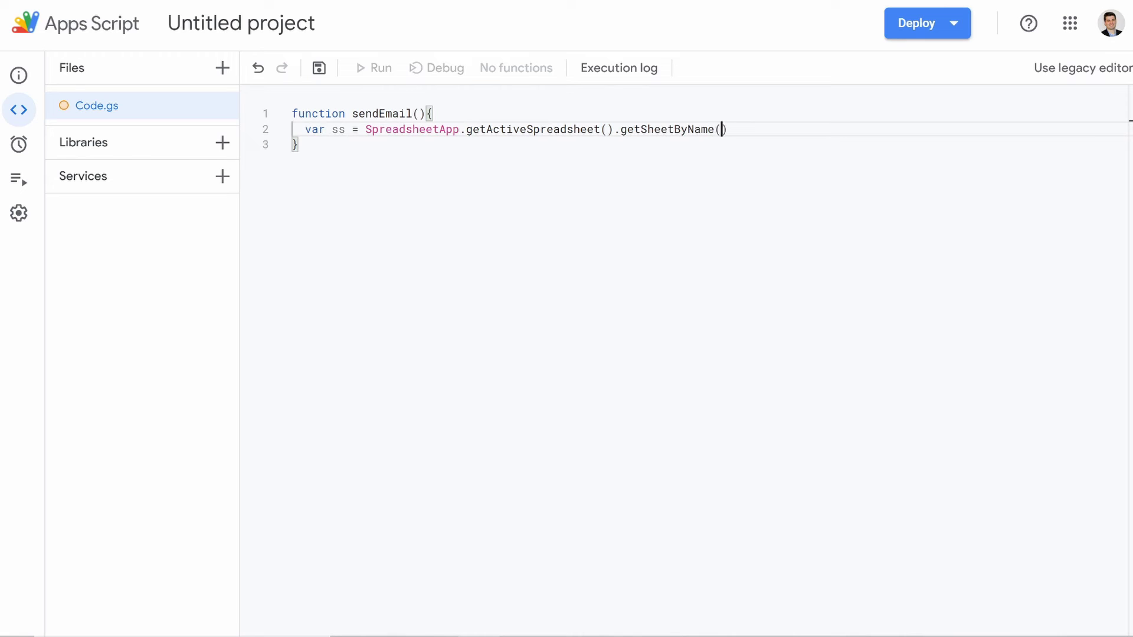
type("\"Backe")
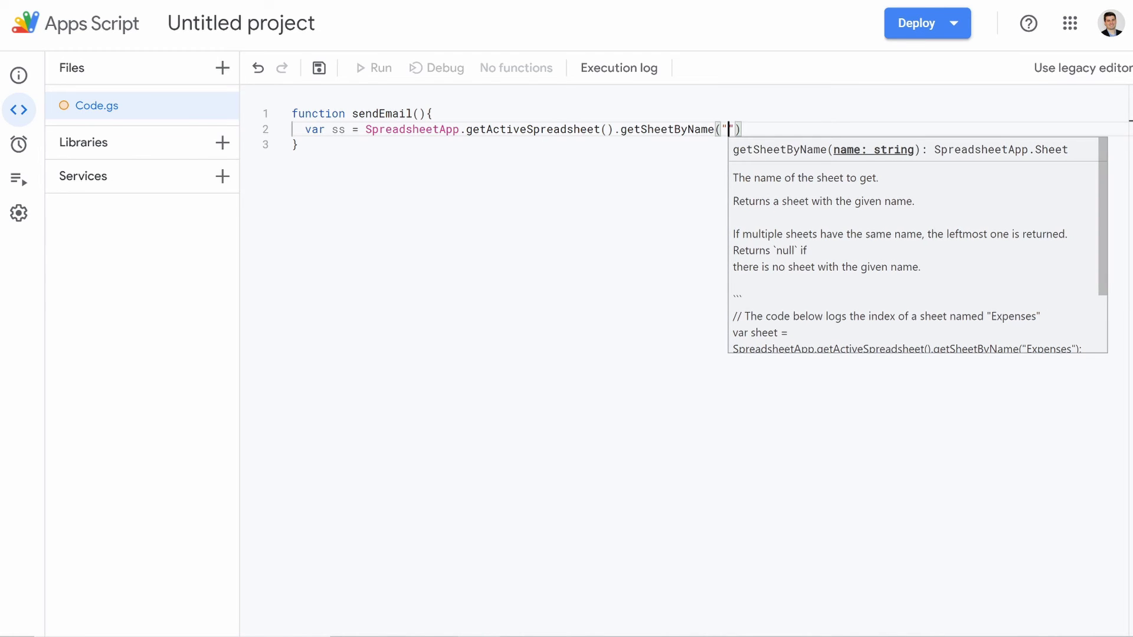
type("nd")
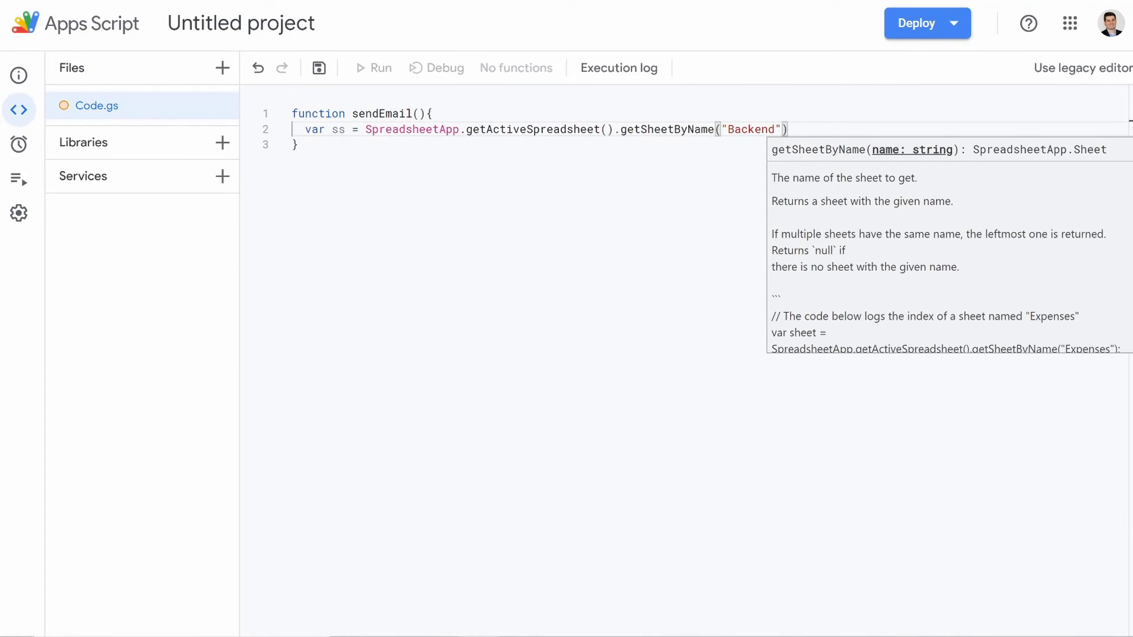
key("End")
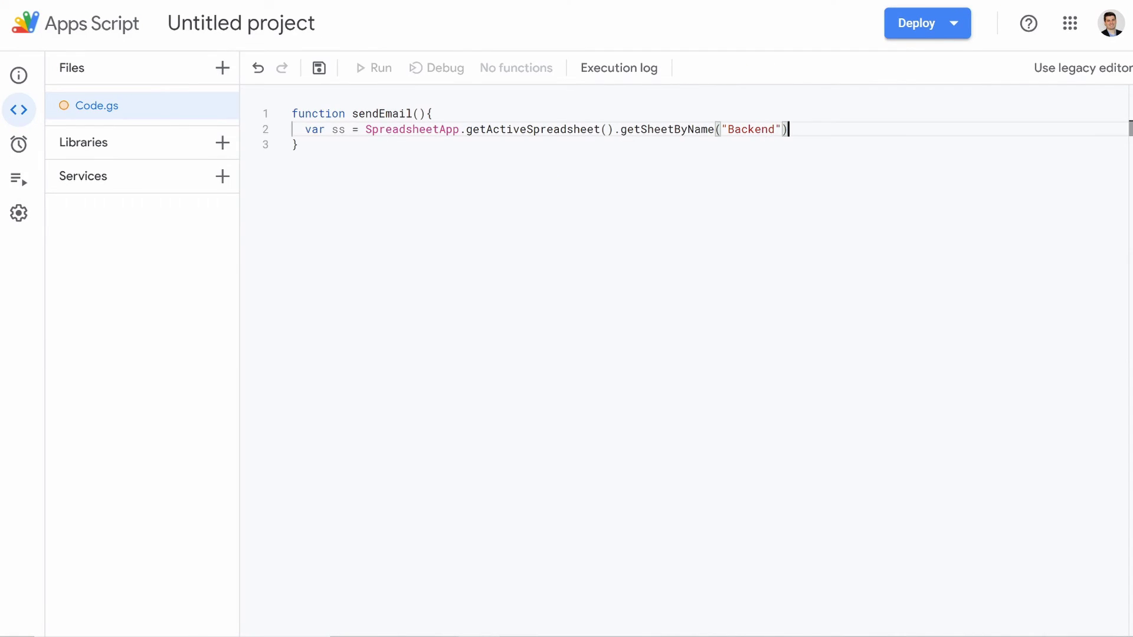
type(";")
key("Return")
Step: Add var range = ss.getRange("J2:J101") on the next line
type("v")
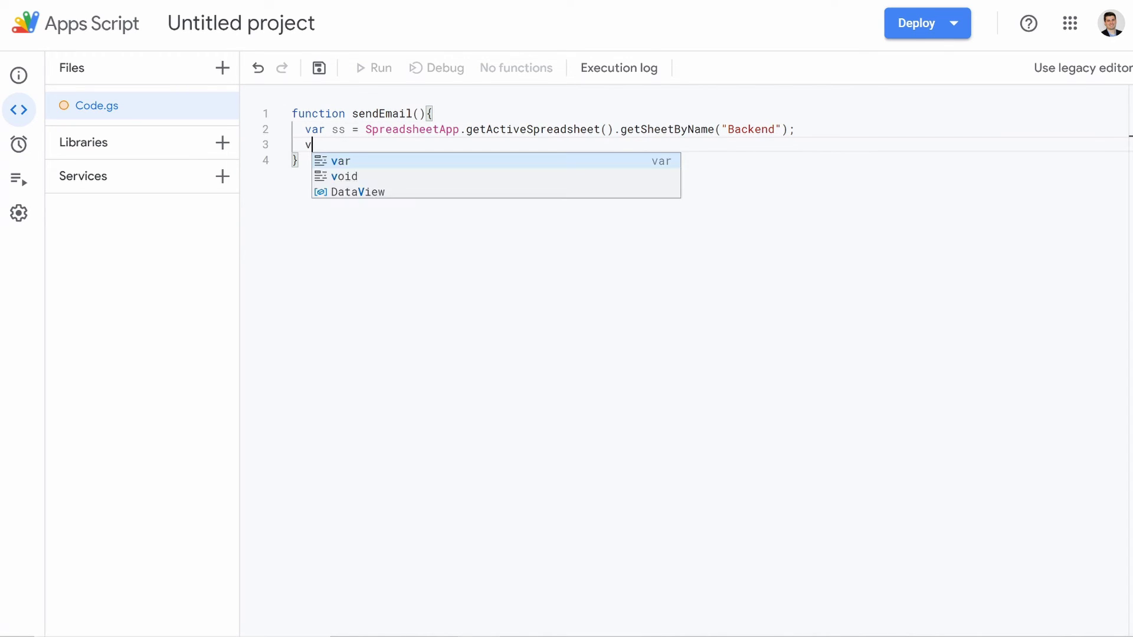
type("ar range -")
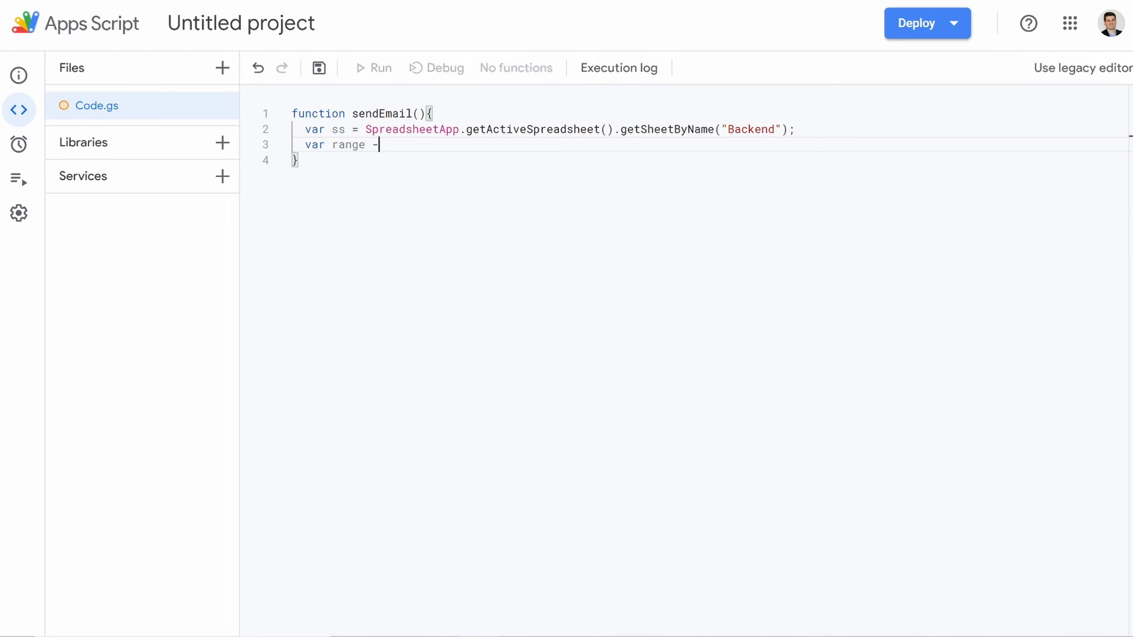
key("BackSpace")
type("= ss.getR")
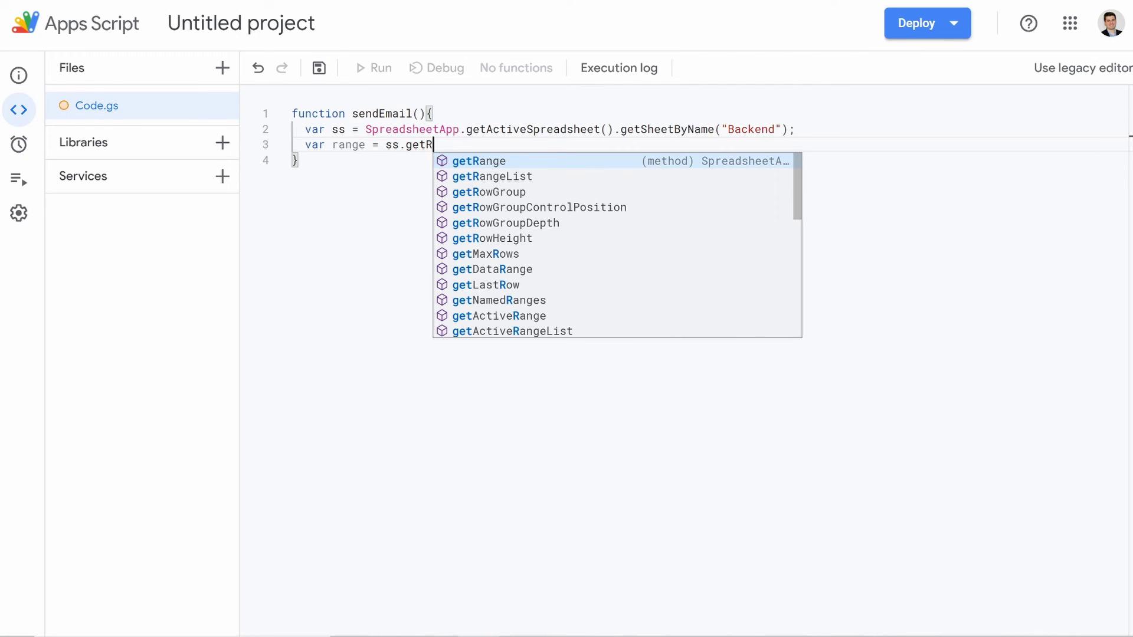
key("Return")
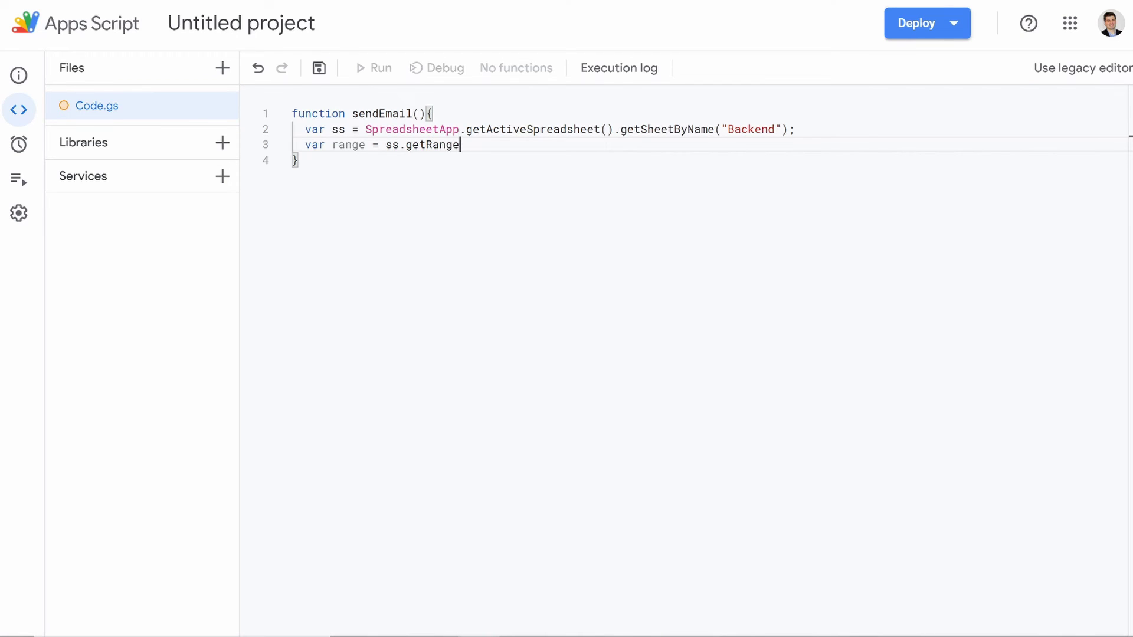
type("(")
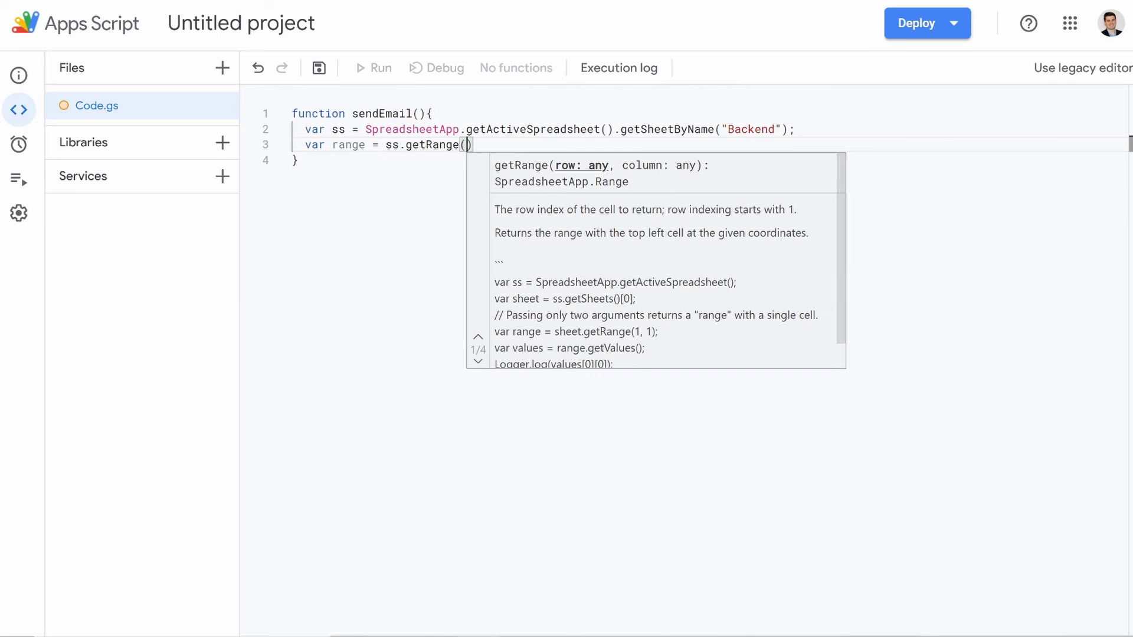
type("\"")
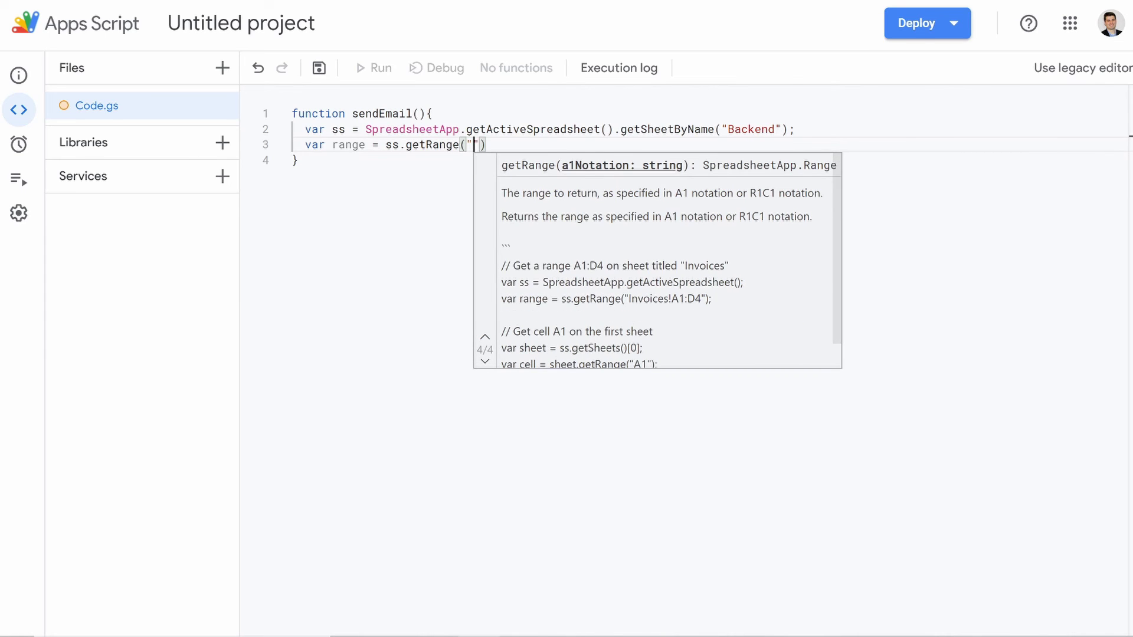
type("J")
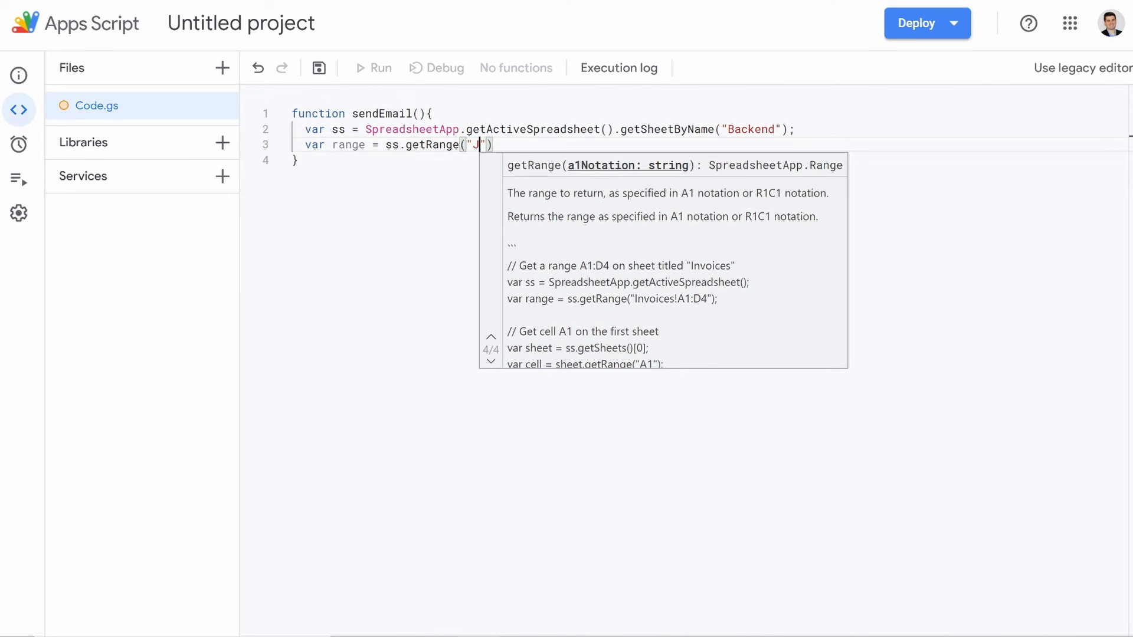
type("2")
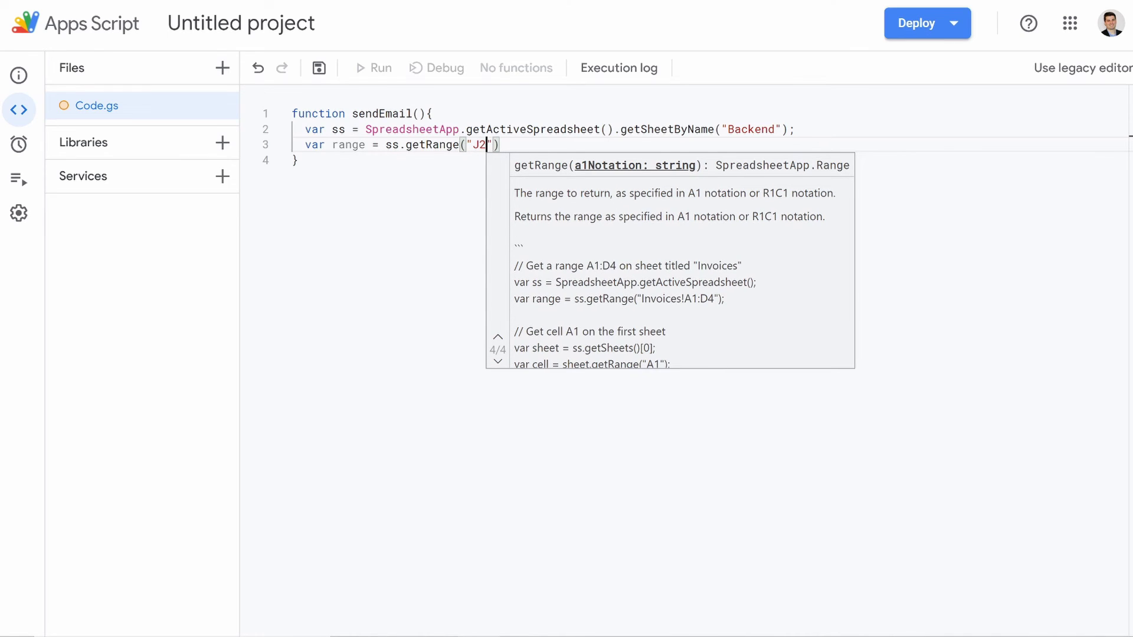
type(":")
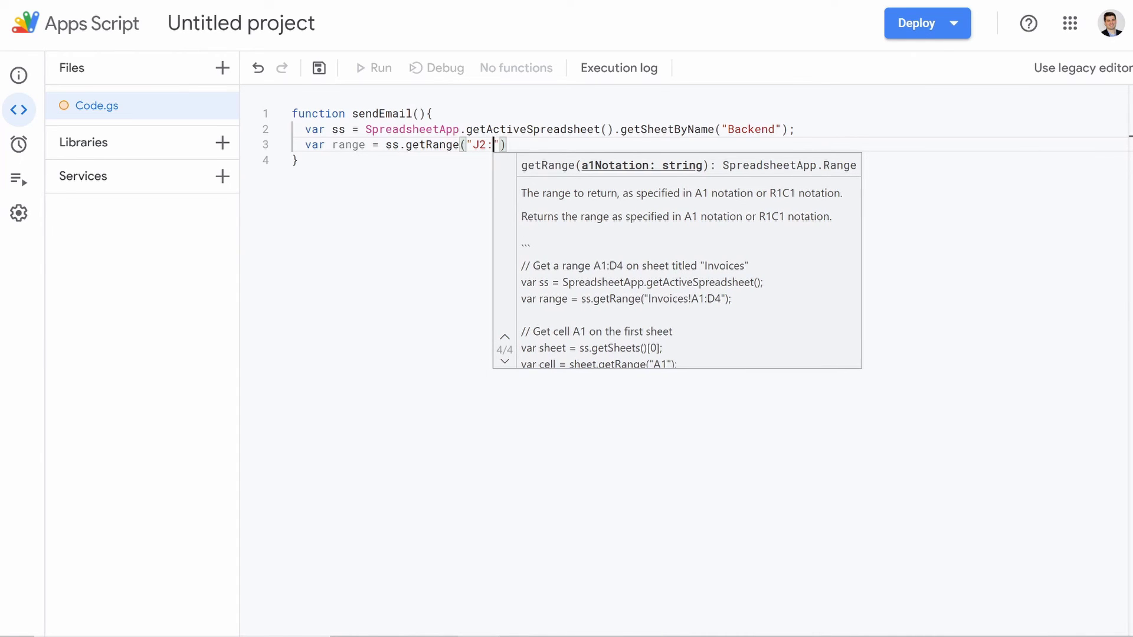
type("j")
key("BackSpace")
type("J")
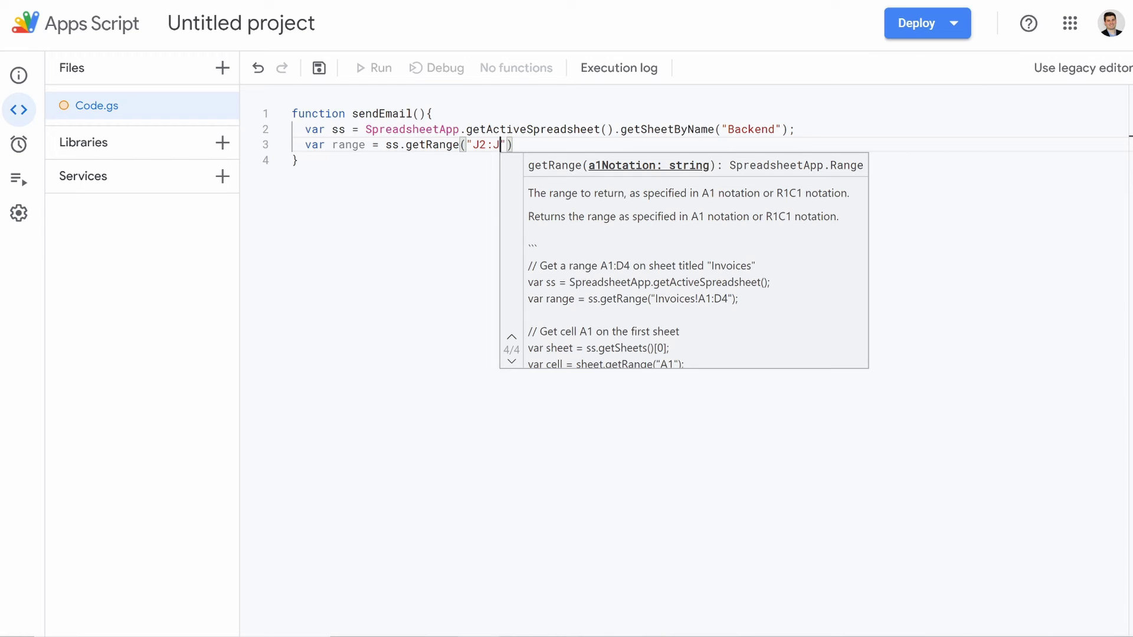
type("11")
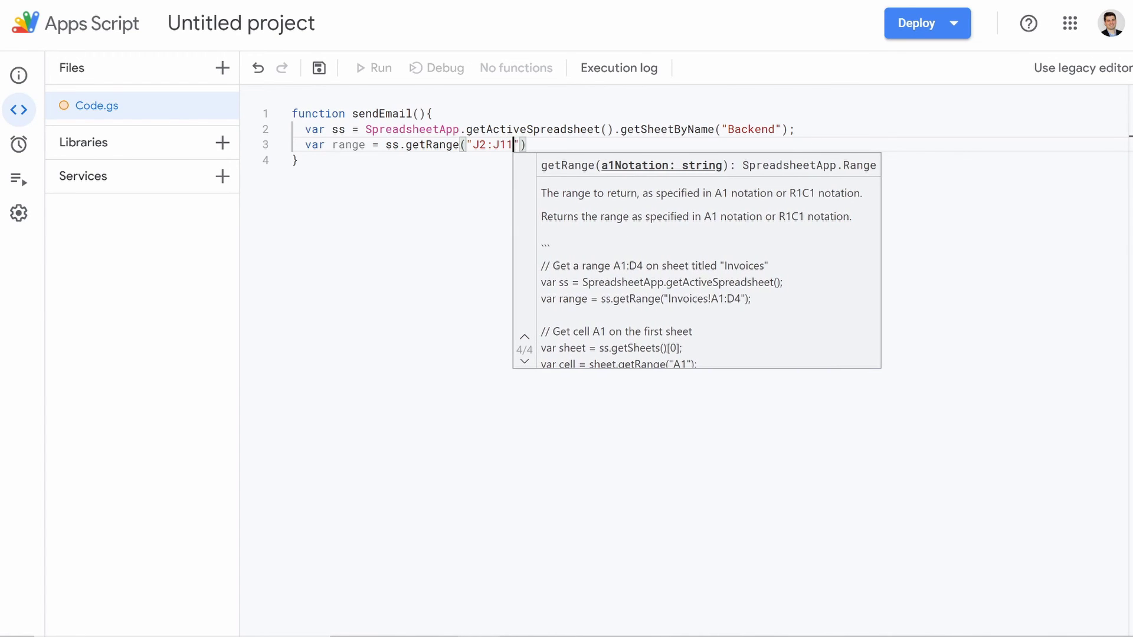
key("BackSpace")
key("BackSpace")
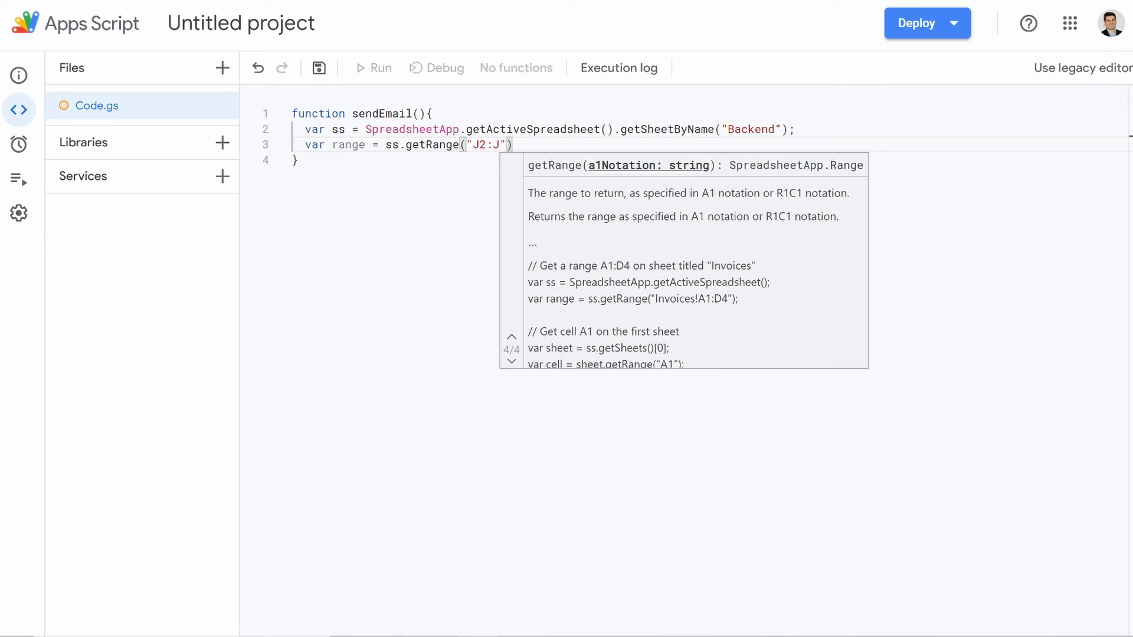
type("101")
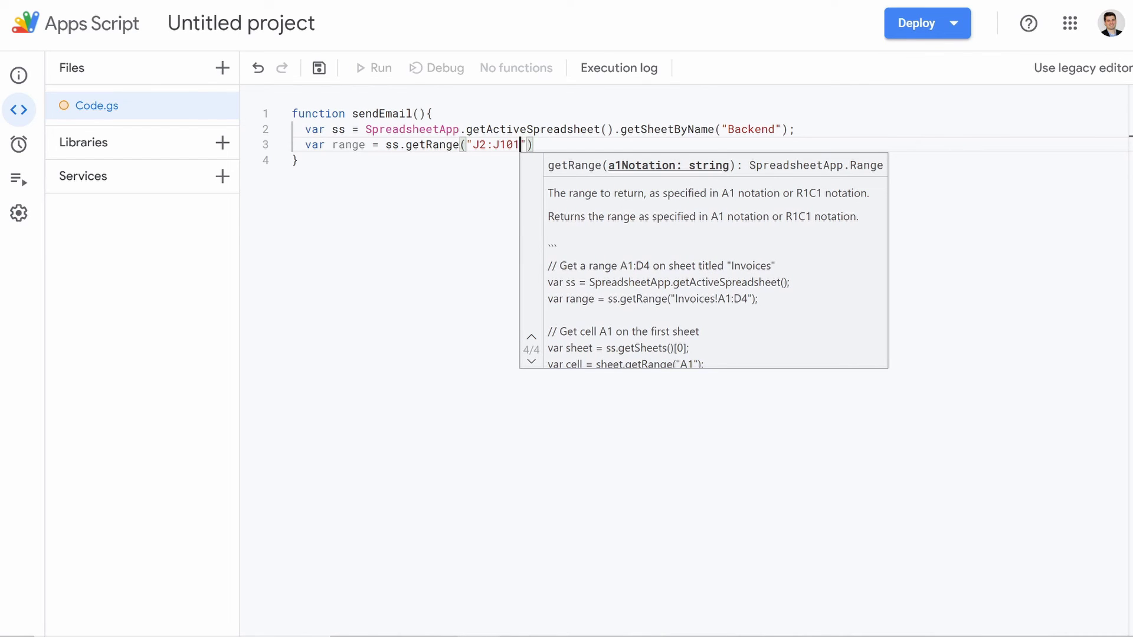
key("BackSpace")
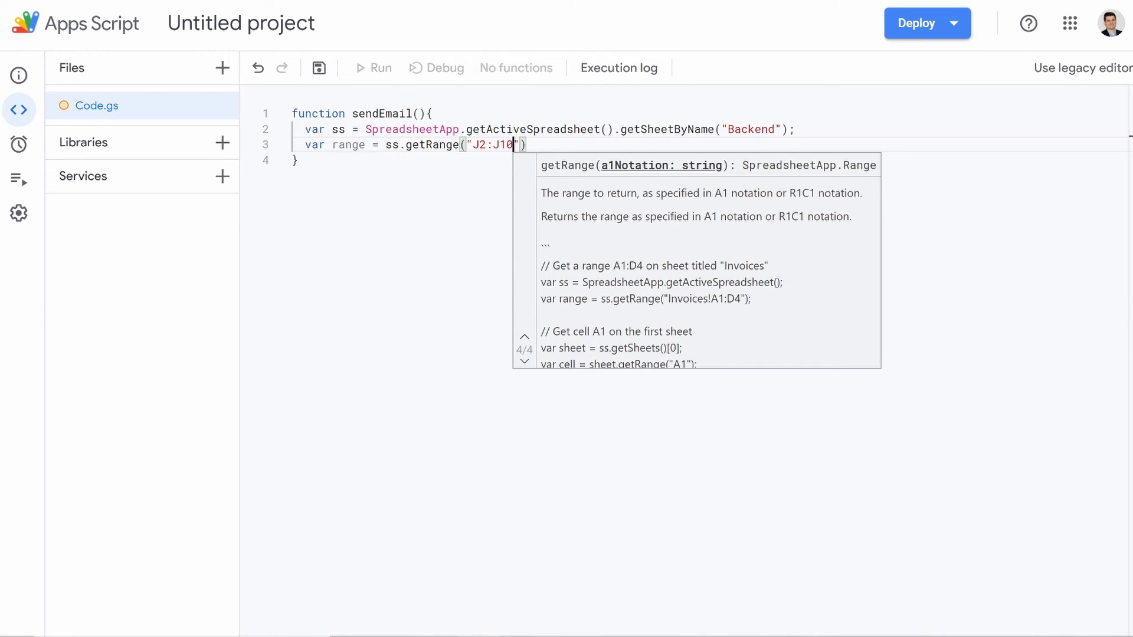
type("1")
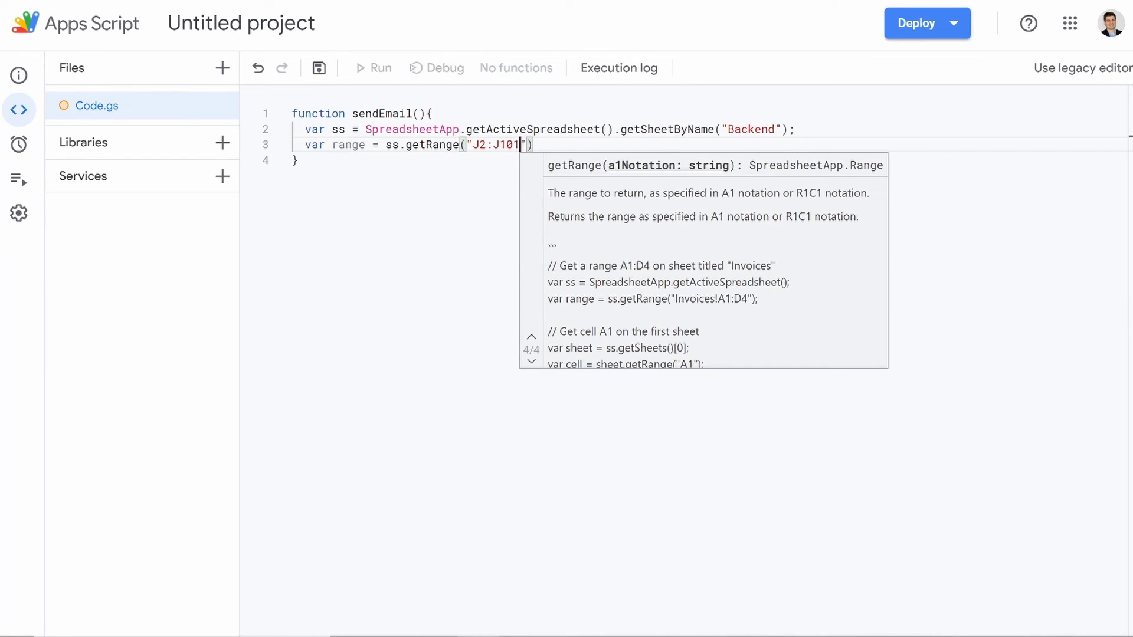
key("Right")
key("Right")
Step: End the range line, then add range.clear(); and var n = ss.getLastRow();
type(";")
key("Return")
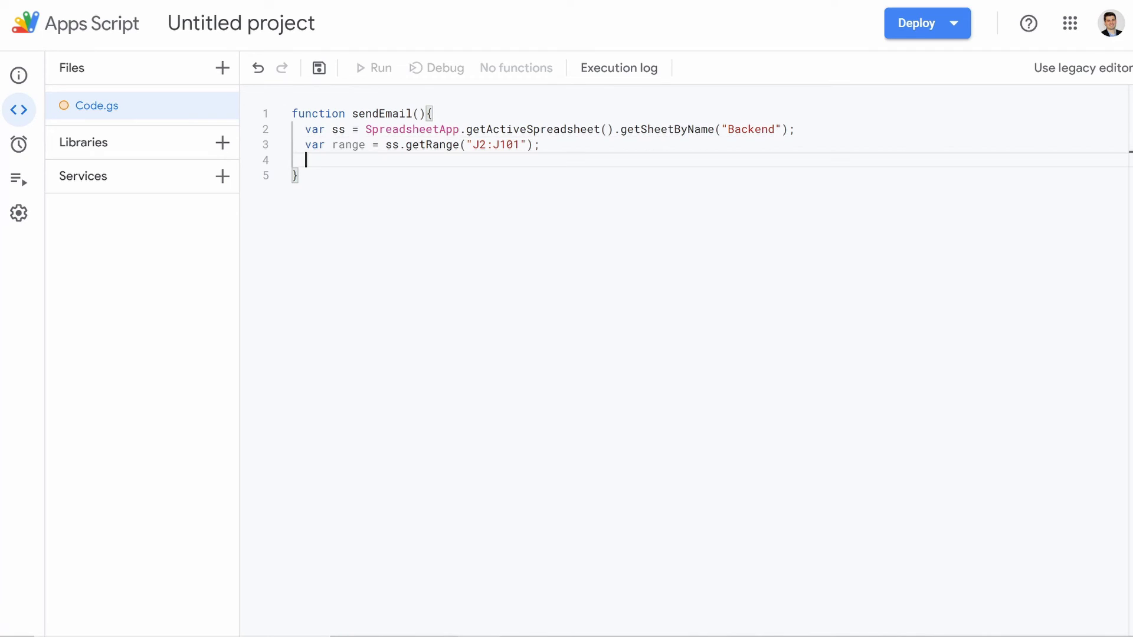
type("r")
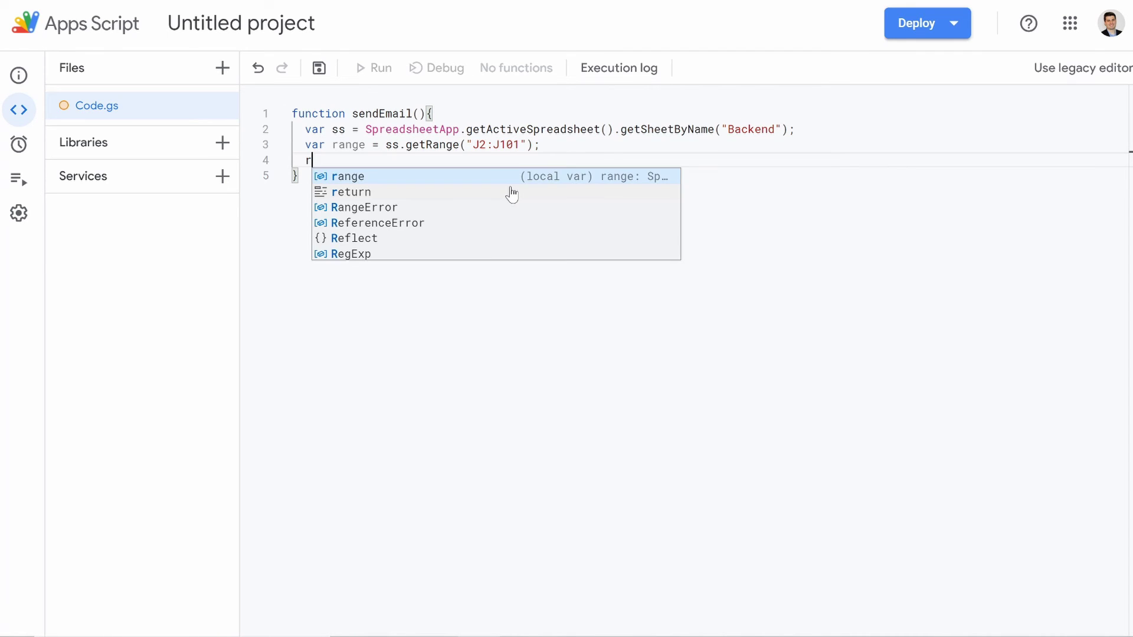
type("ange")
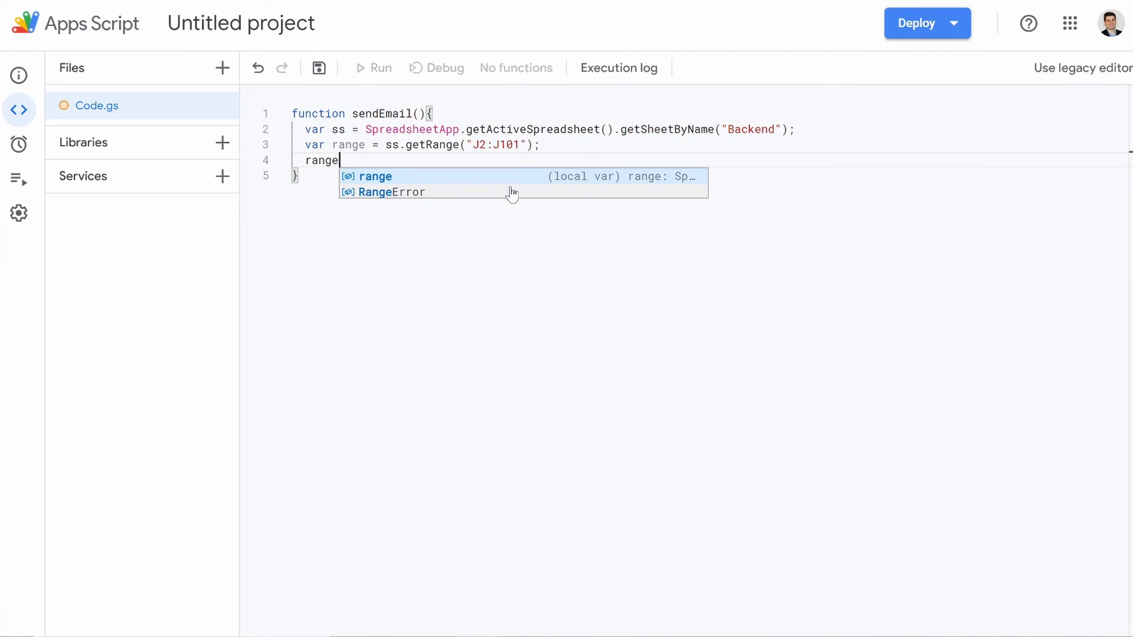
type(".clear")
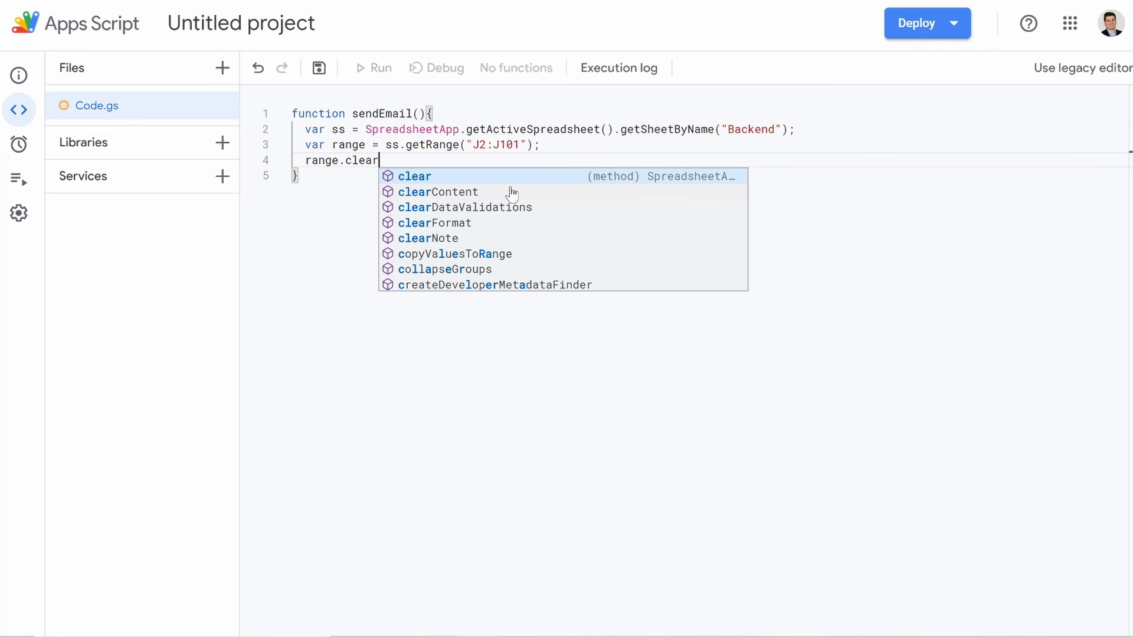
type("();")
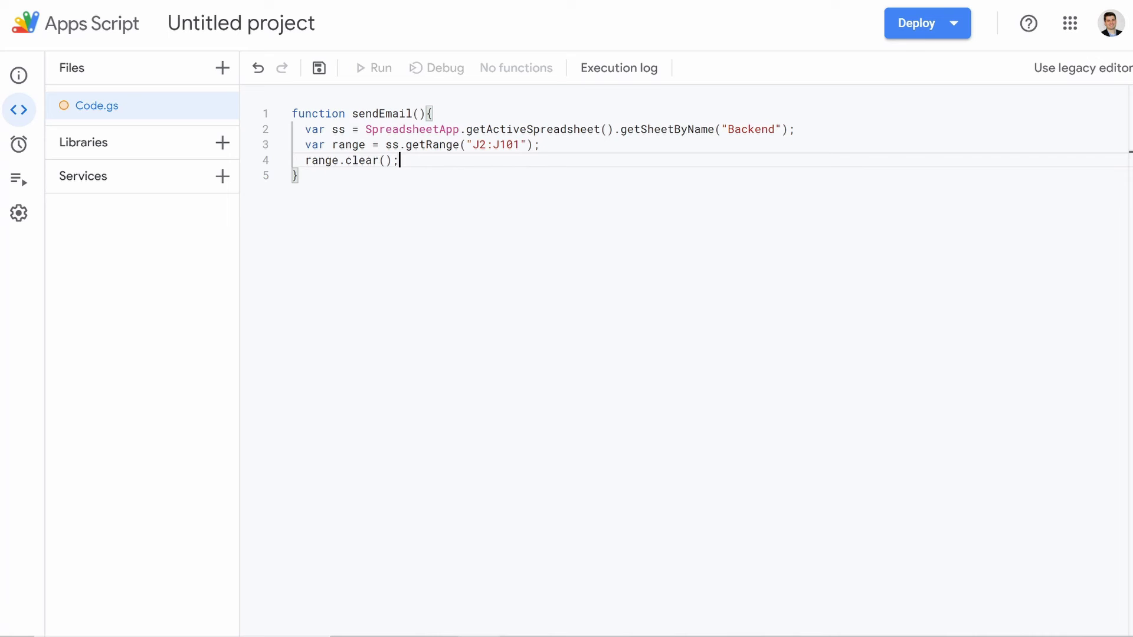
key("Return")
type("va")
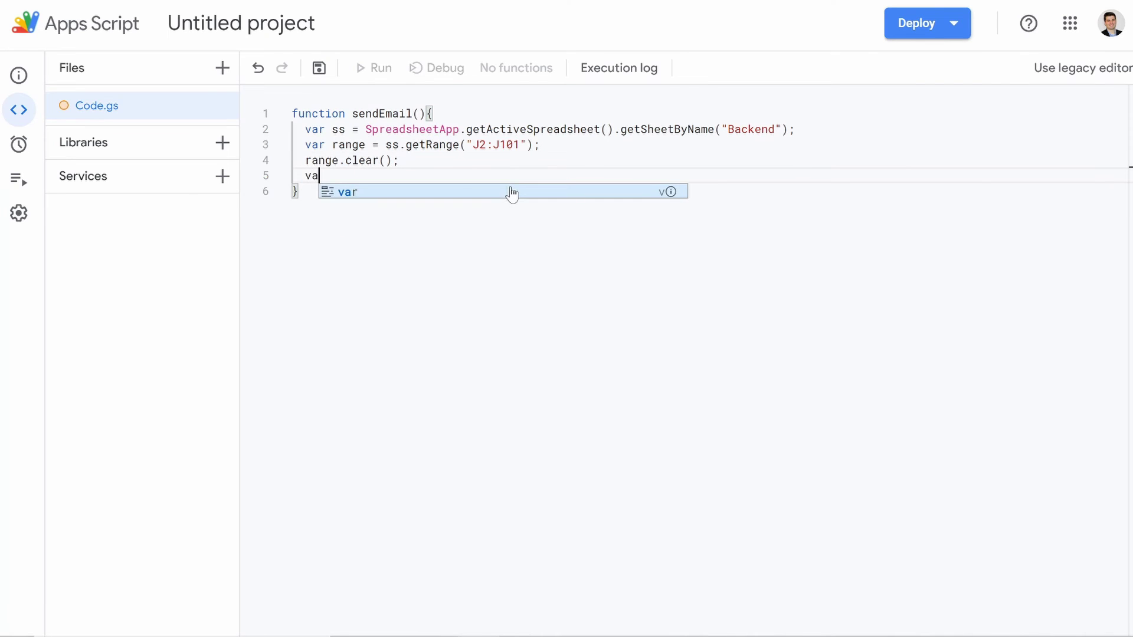
type("r n")
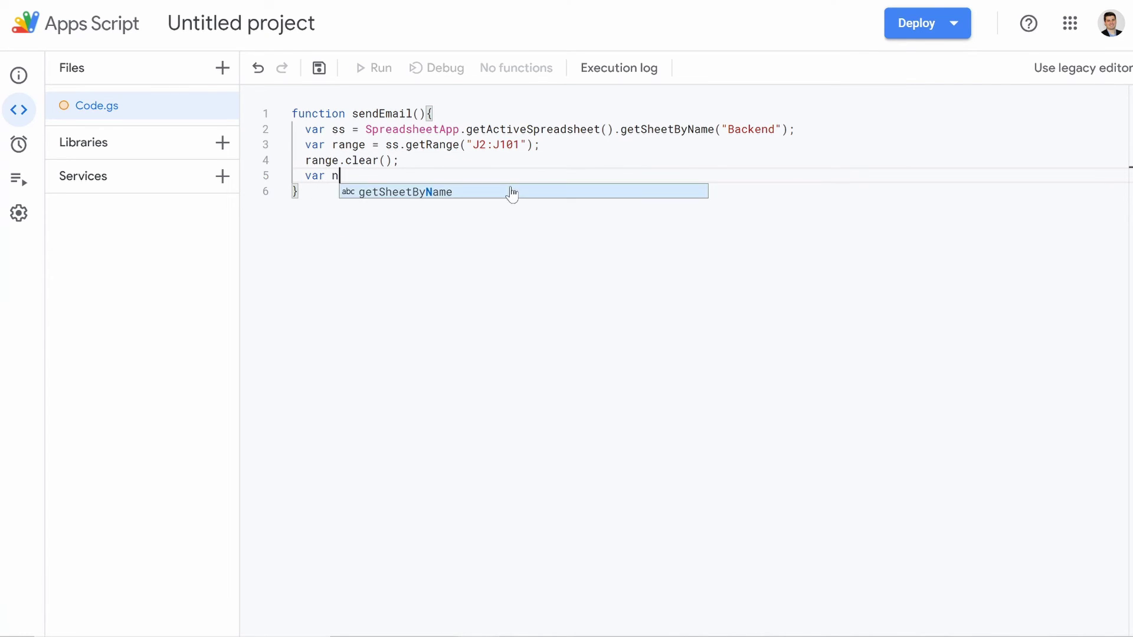
type(" = ")
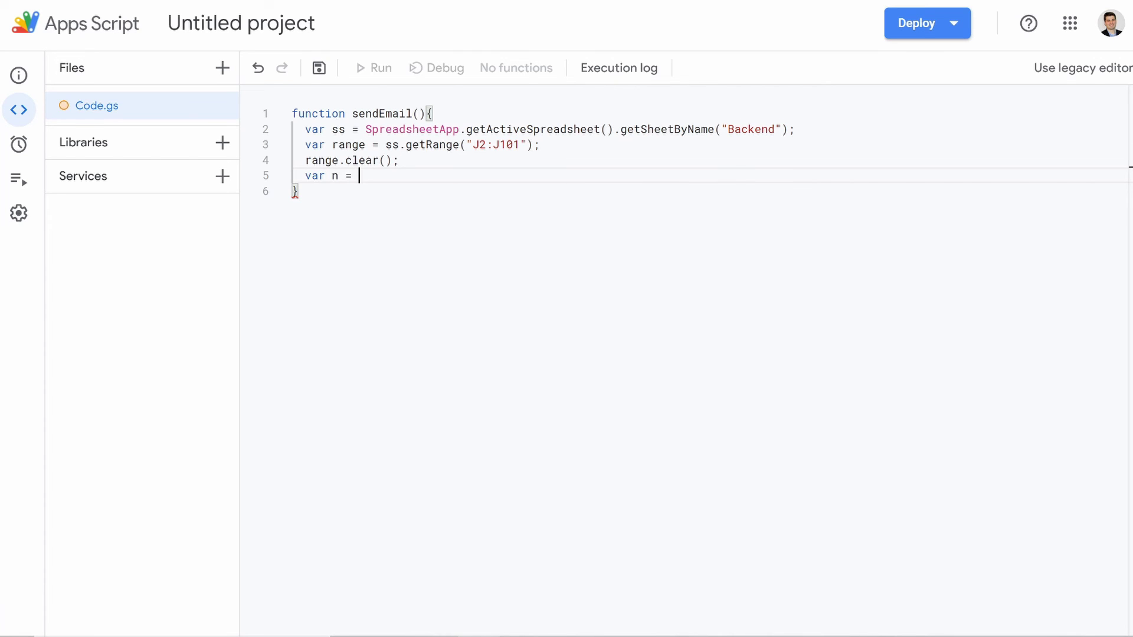
type("ss.getLa")
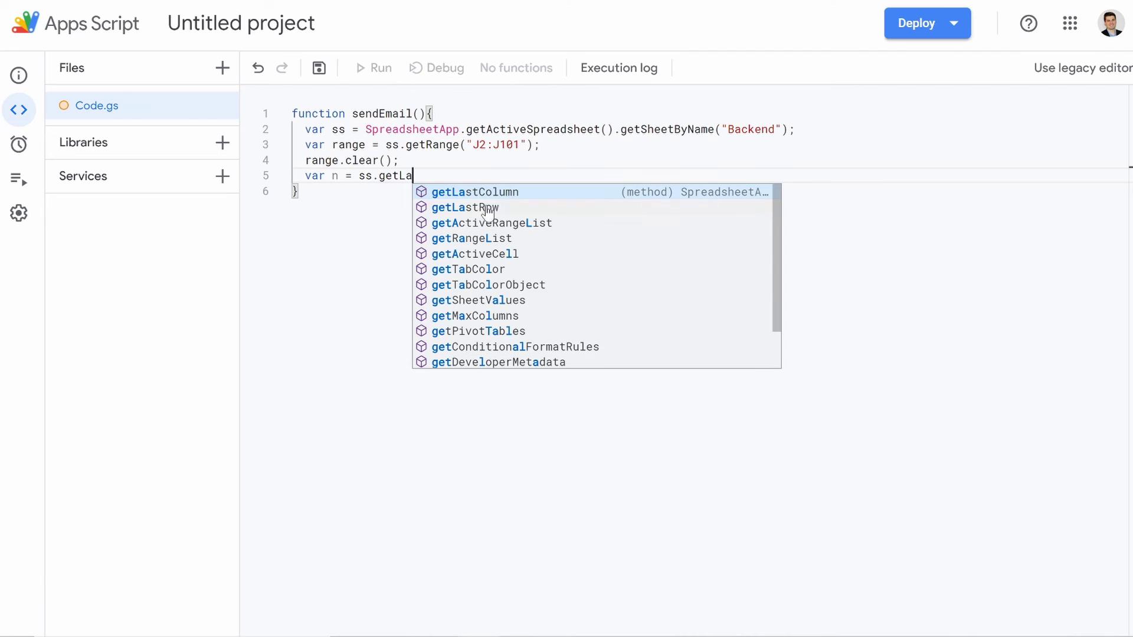
left_click(487, 208)
type("();")
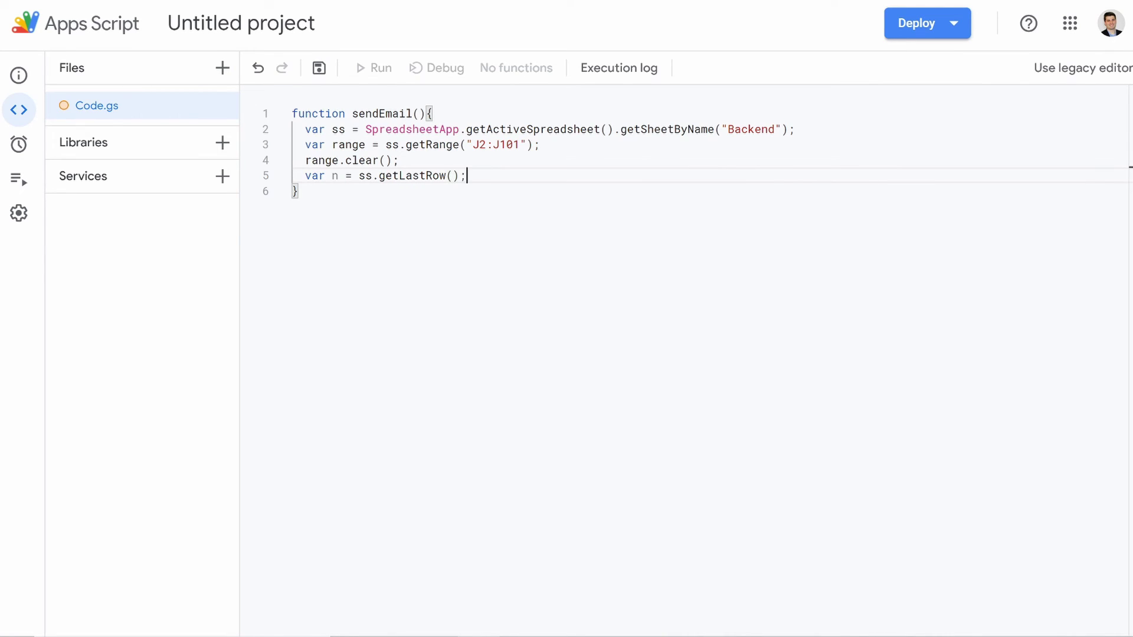
key("Return")
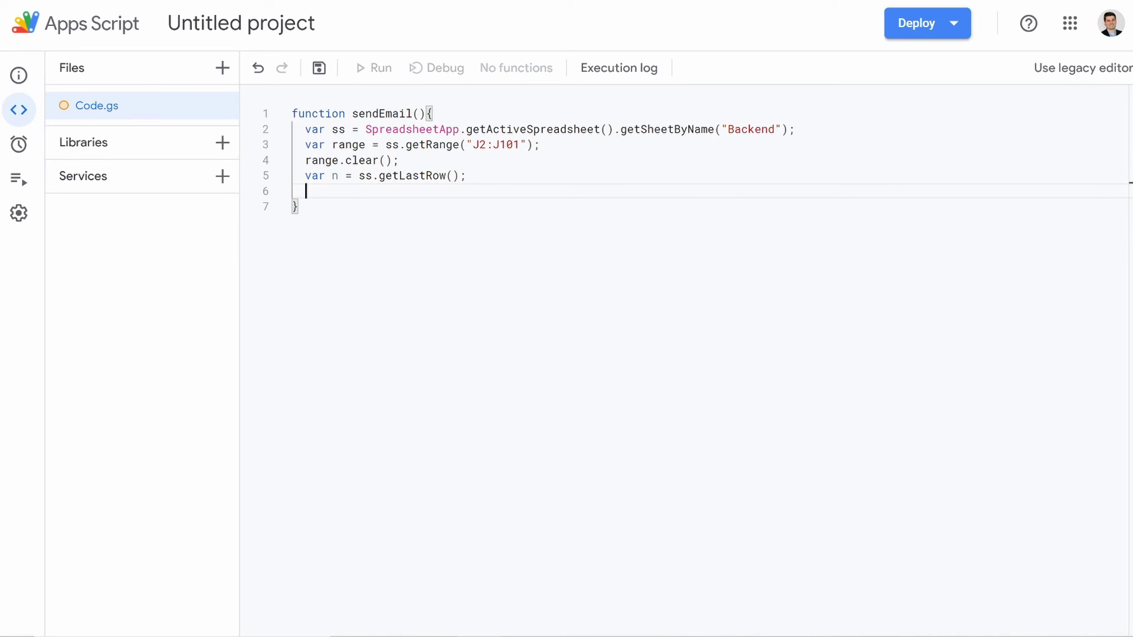
Step: Write the loop header for (var i = 2;i<n+1; i++) in sendEmail
type("fo")
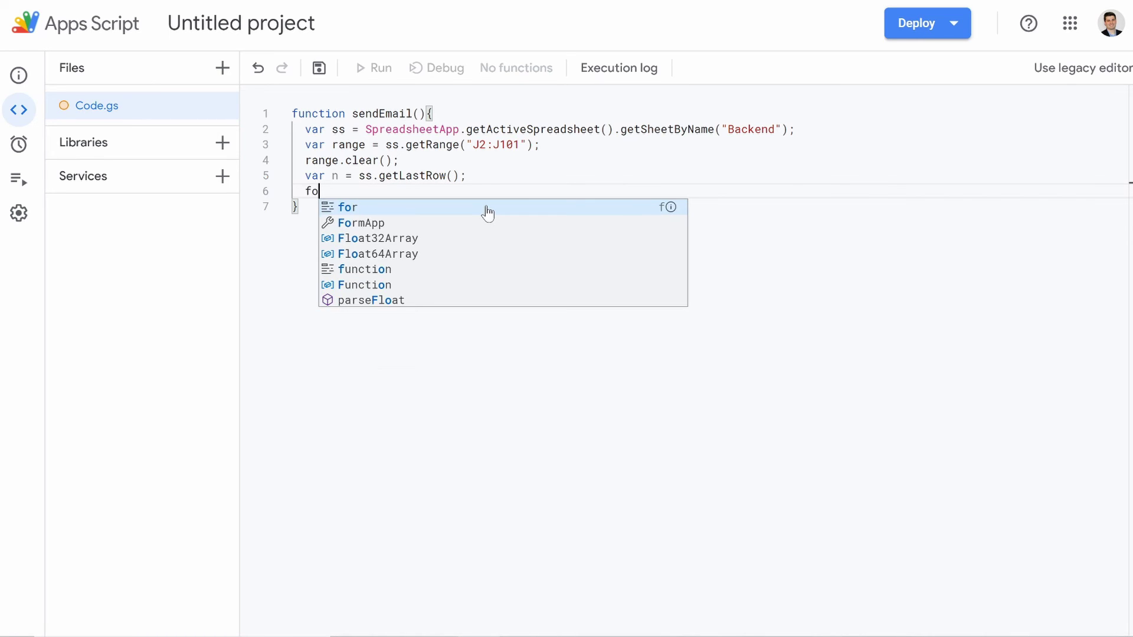
type("r (va")
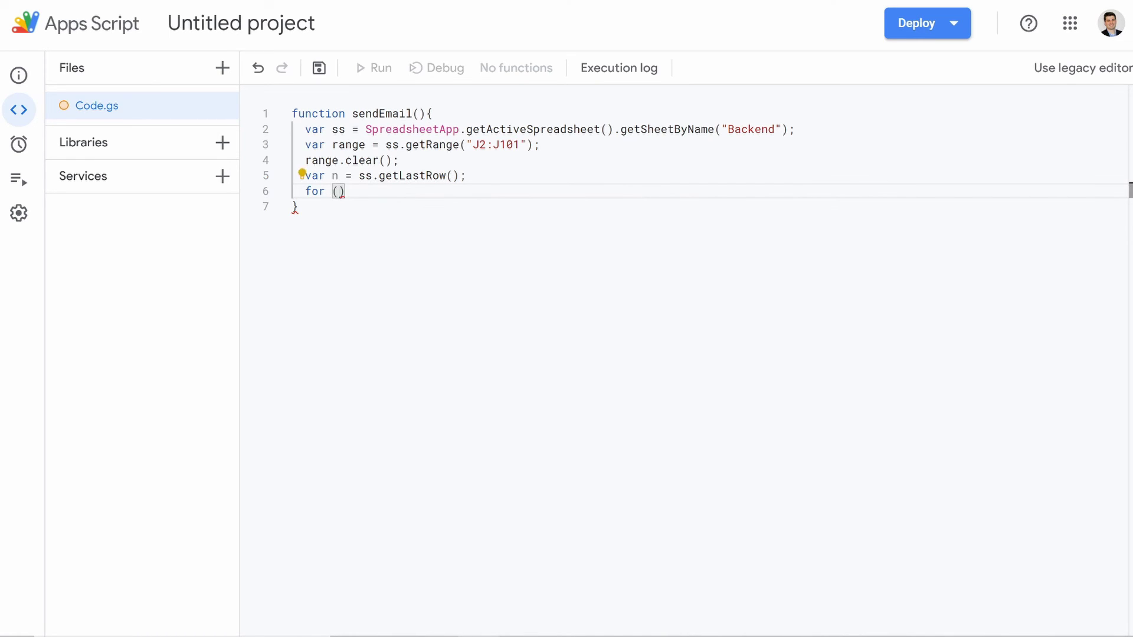
type("r i = 2;i<n+1; i")
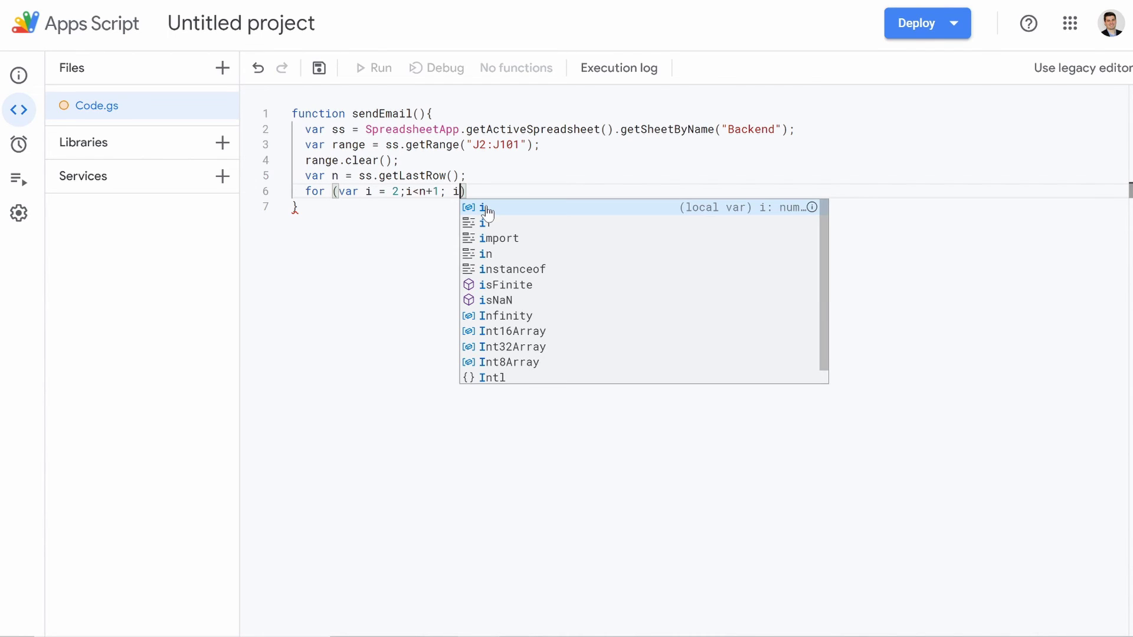
type("++")
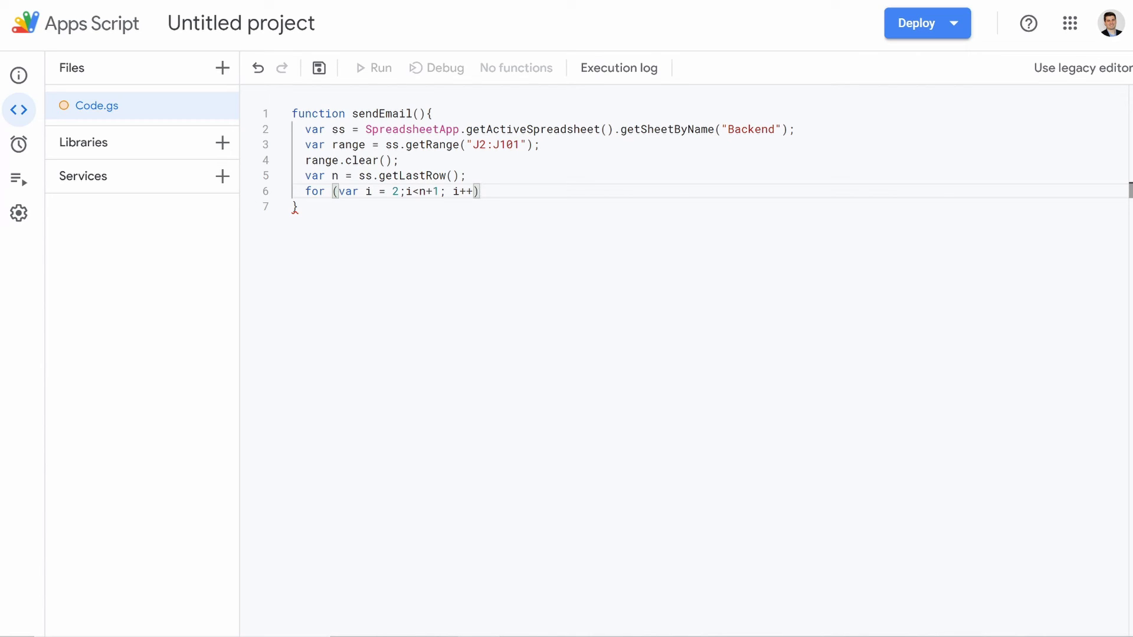
Step: Inside the loop body, add var emailRequired = ss.getRange(i,9).getValue();
type("{")
key("Return")
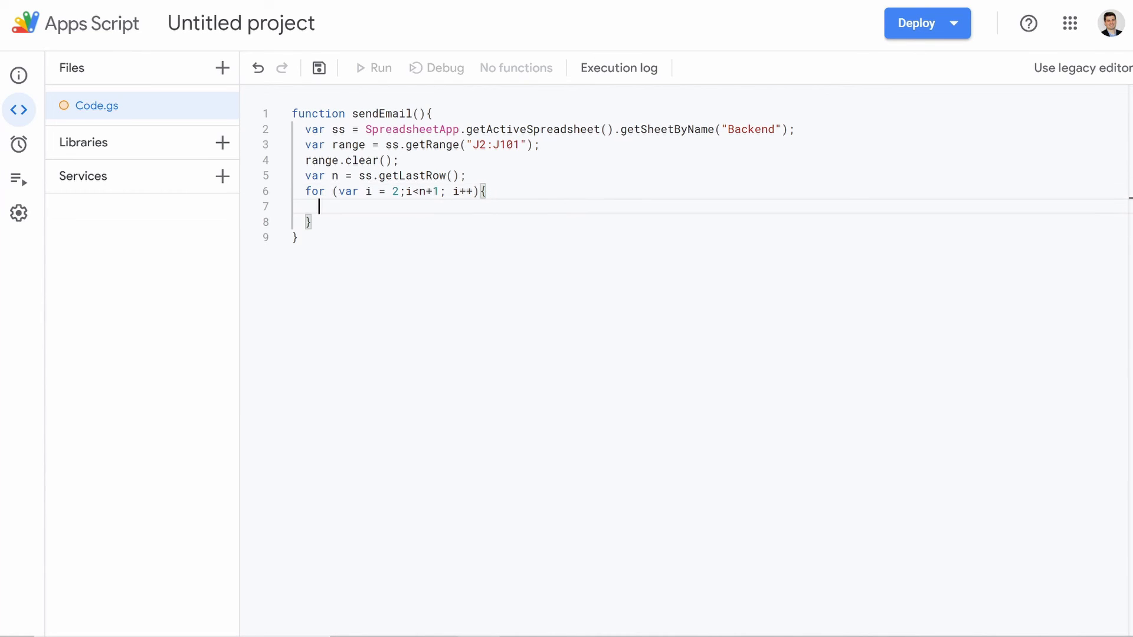
type("var email")
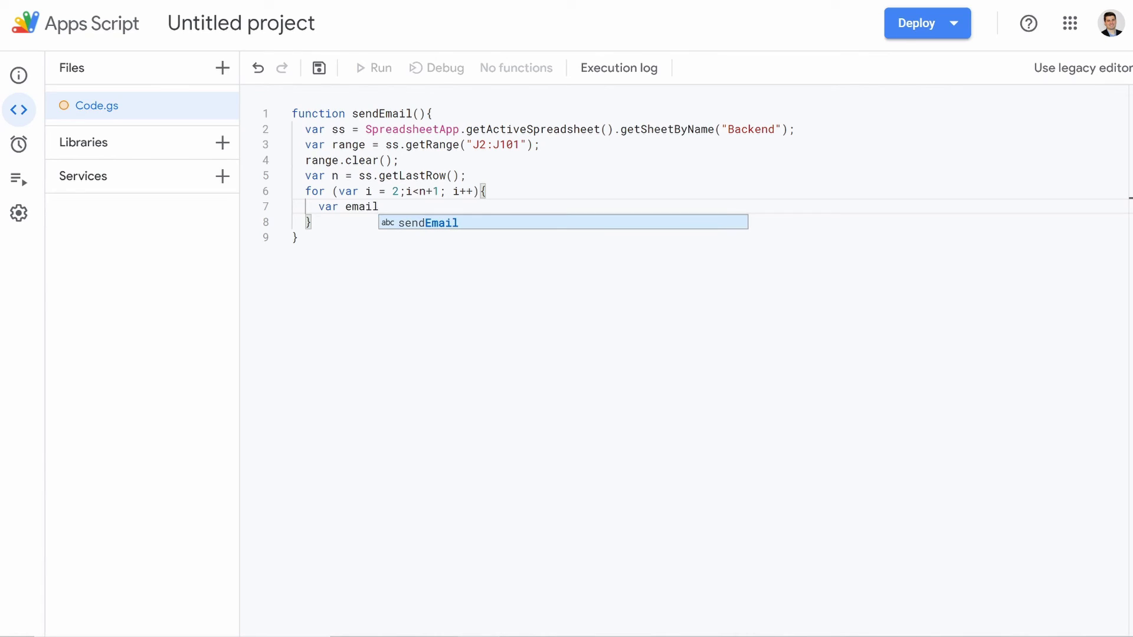
type("Re")
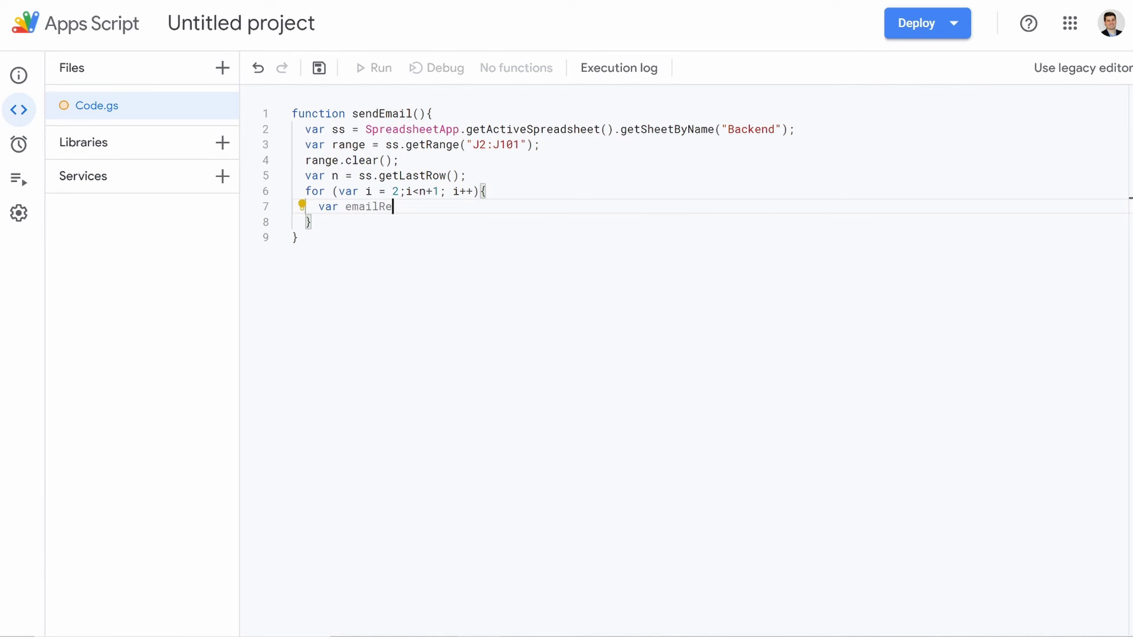
type("quired = ss.")
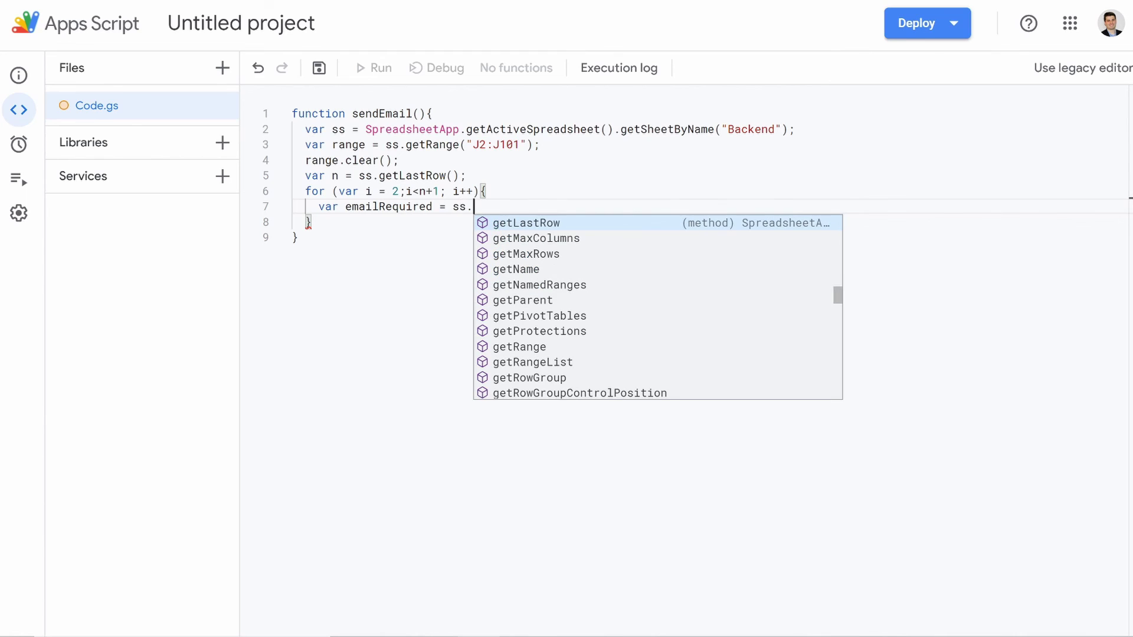
type("getR")
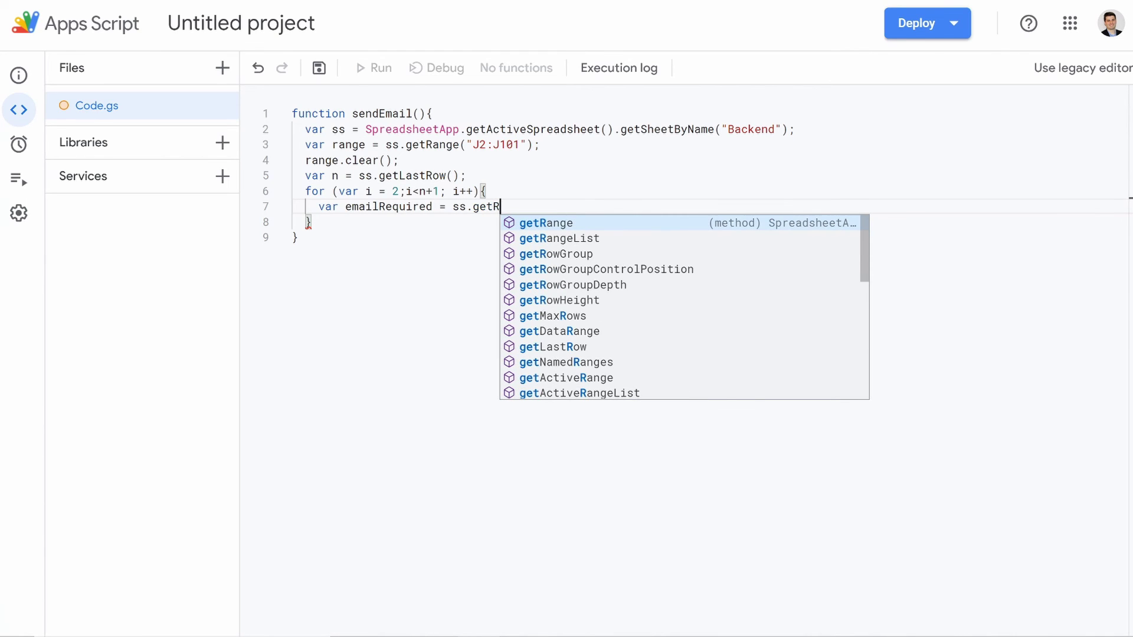
key("Return")
type("(i,9")
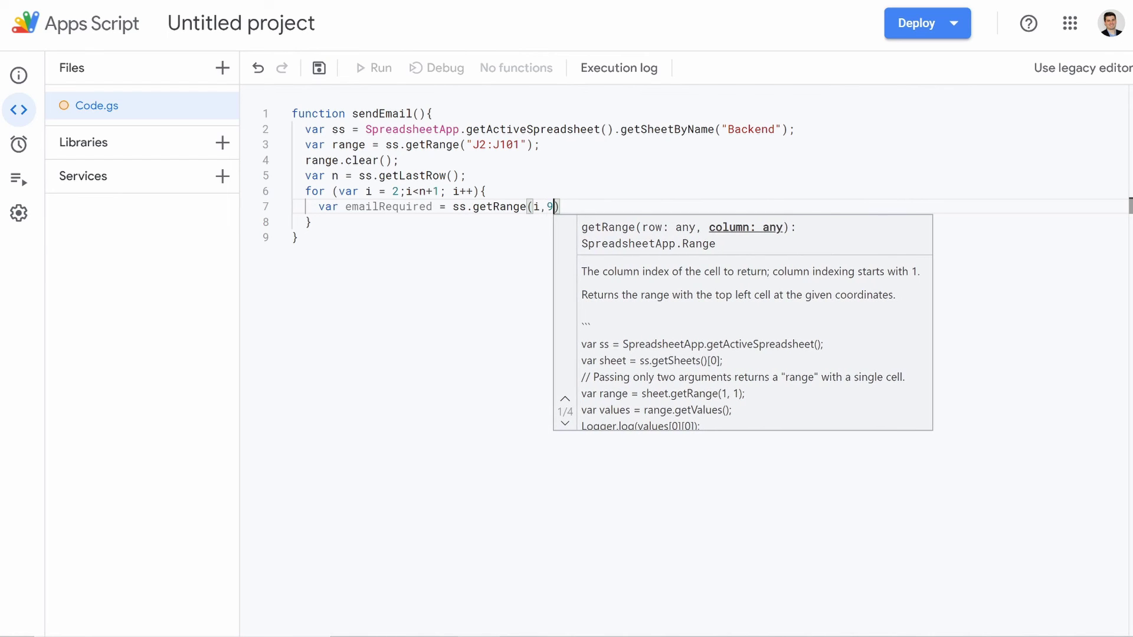
type(")")
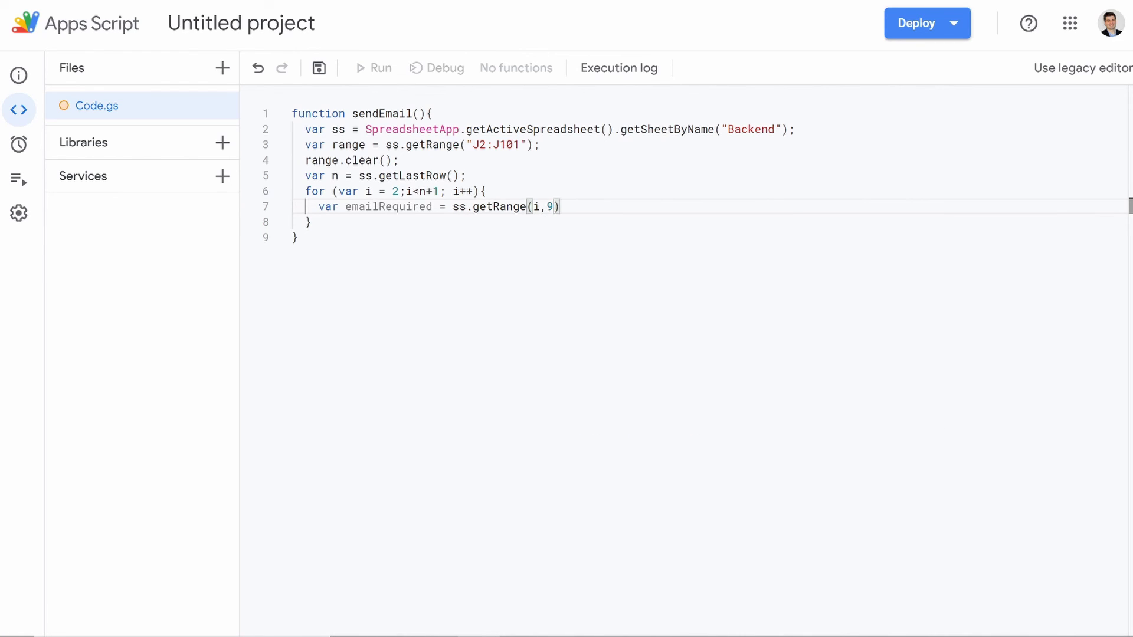
type(".g")
type("etV")
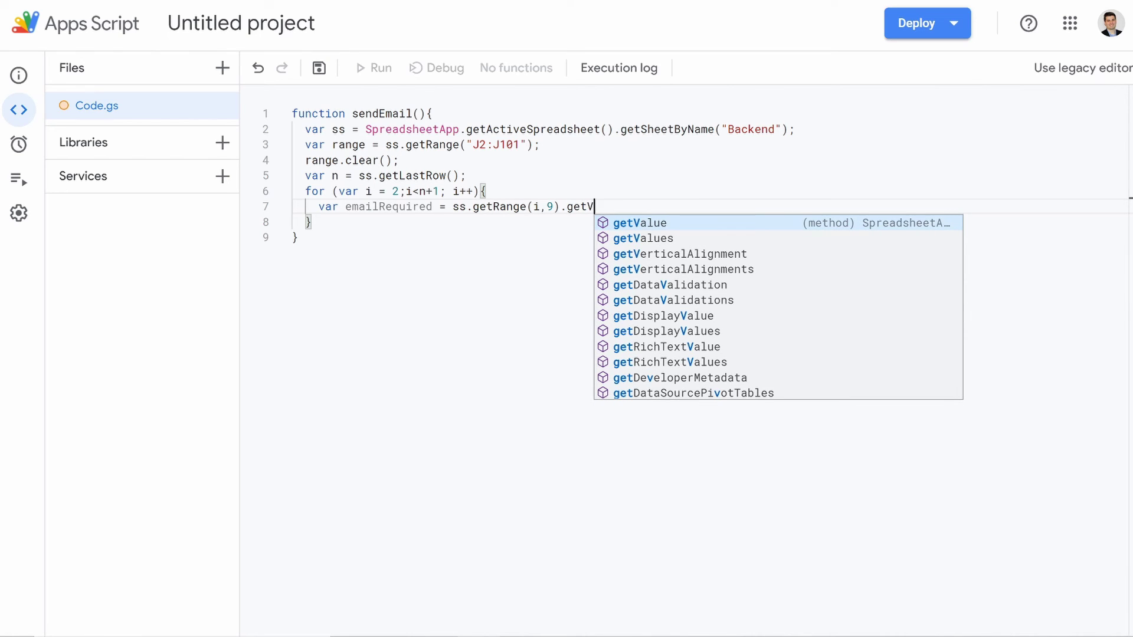
key("Return")
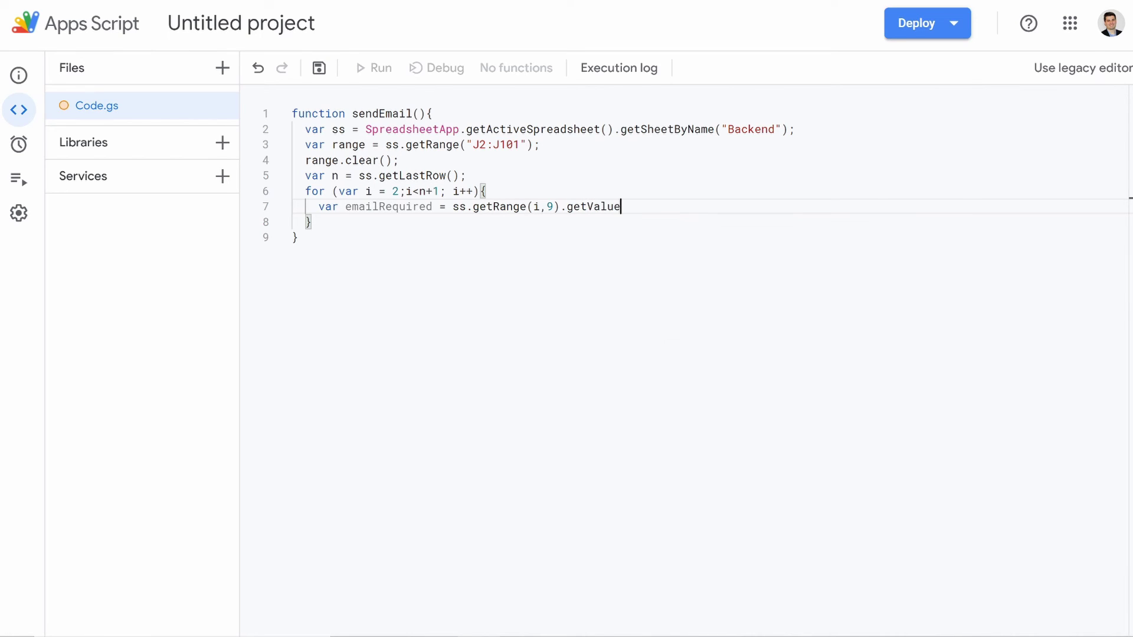
type("();")
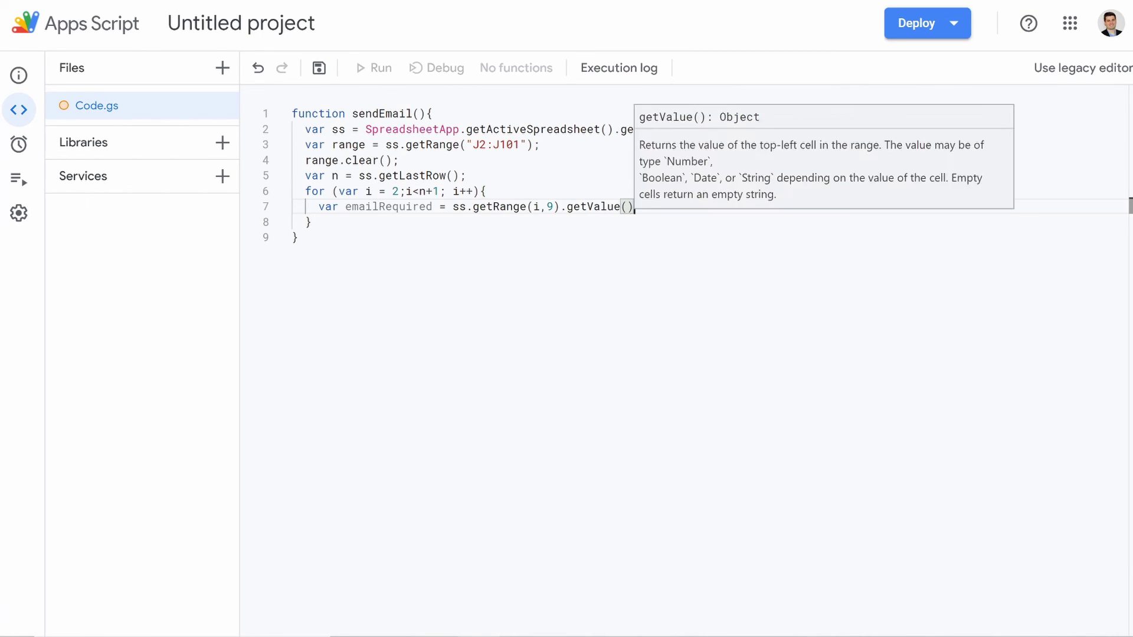
Step: Add var subject = ss.getRange(i,11).getValue(); on the next line
key("Return")
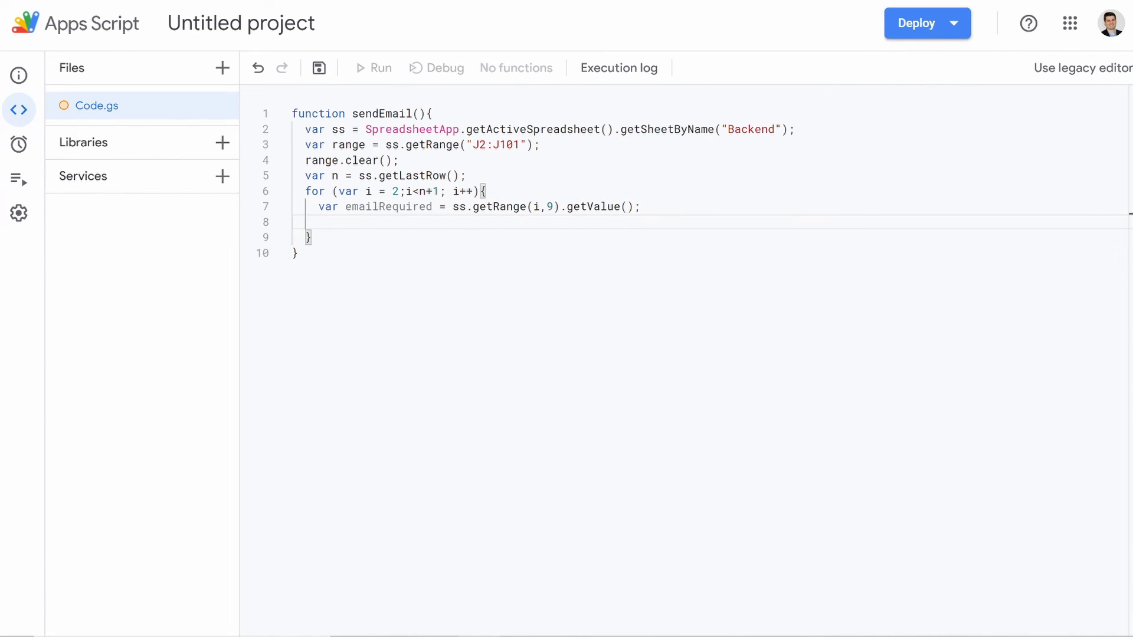
type("var")
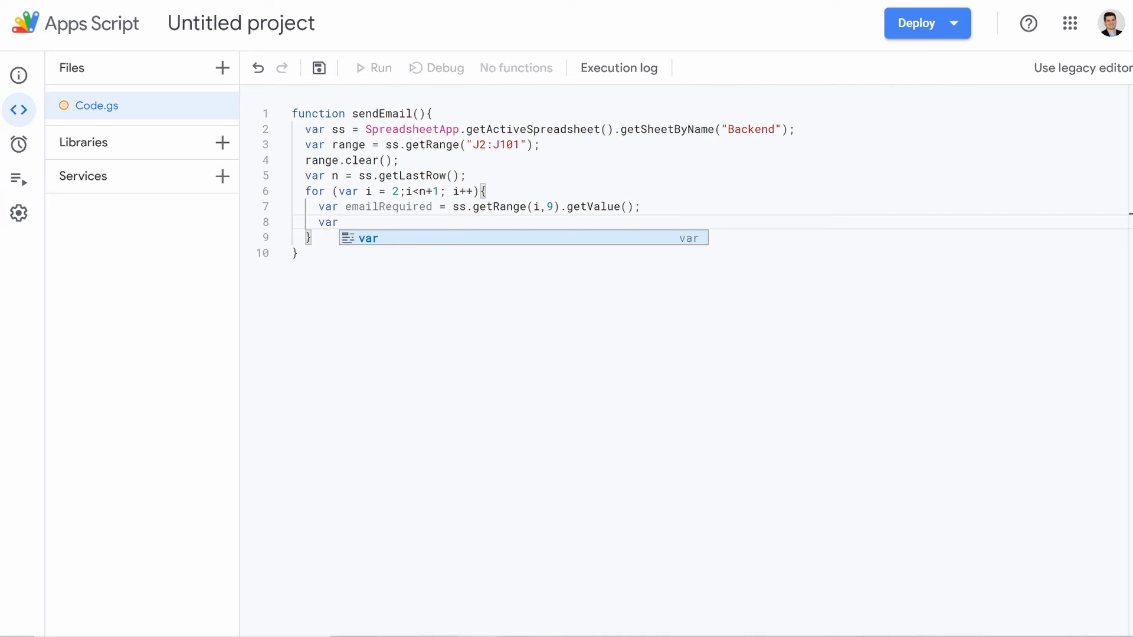
type(" s")
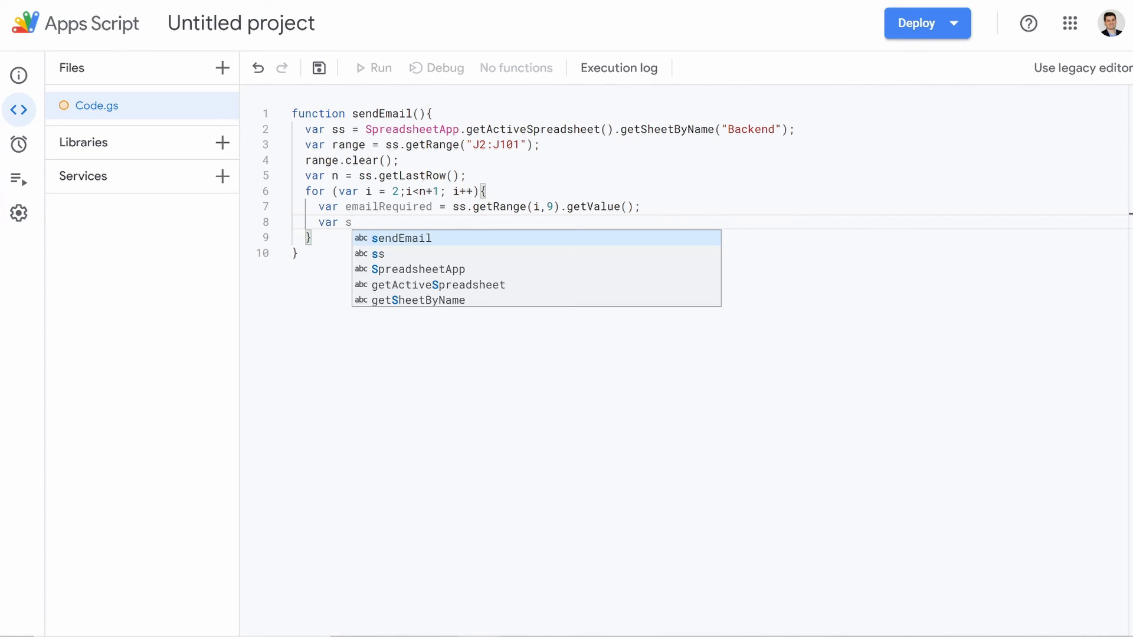
type("ubject = ss.")
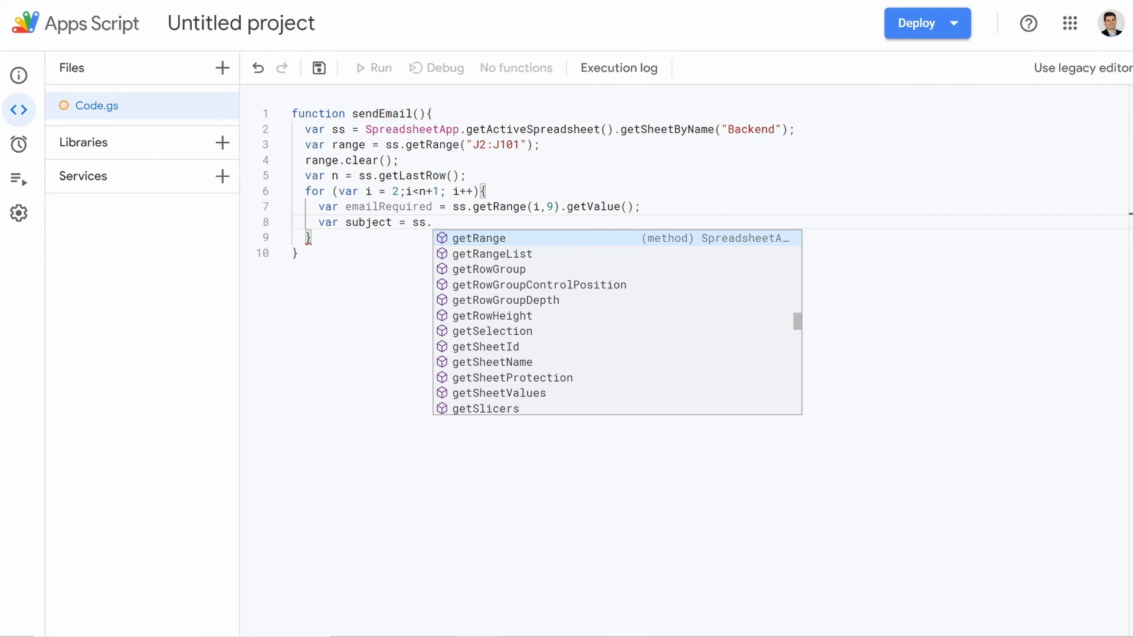
type("getRan")
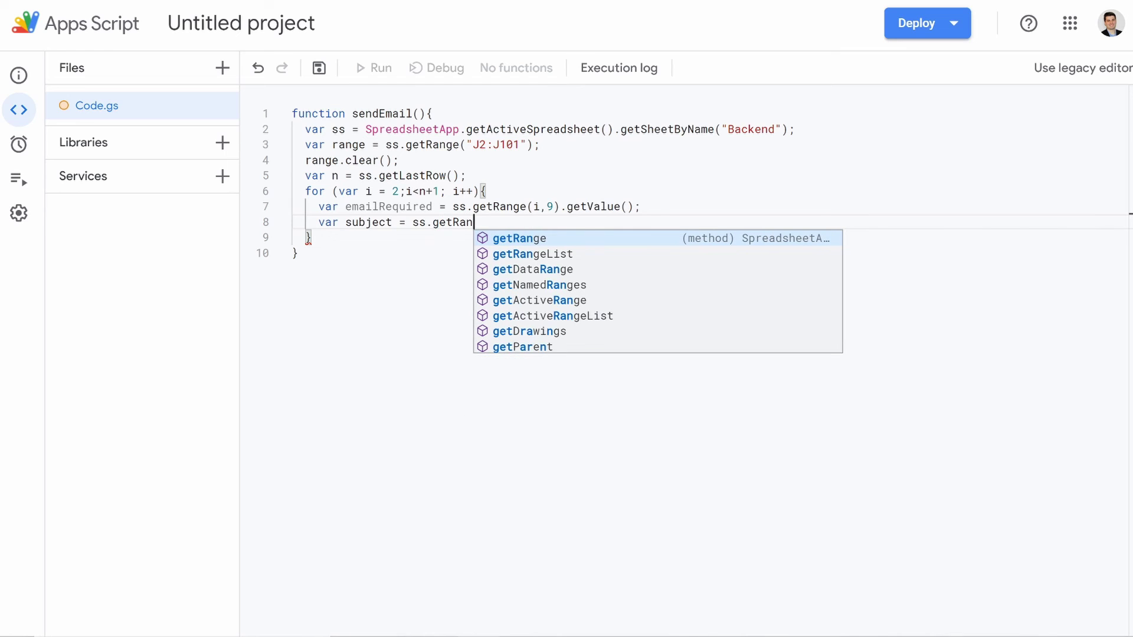
type("ge")
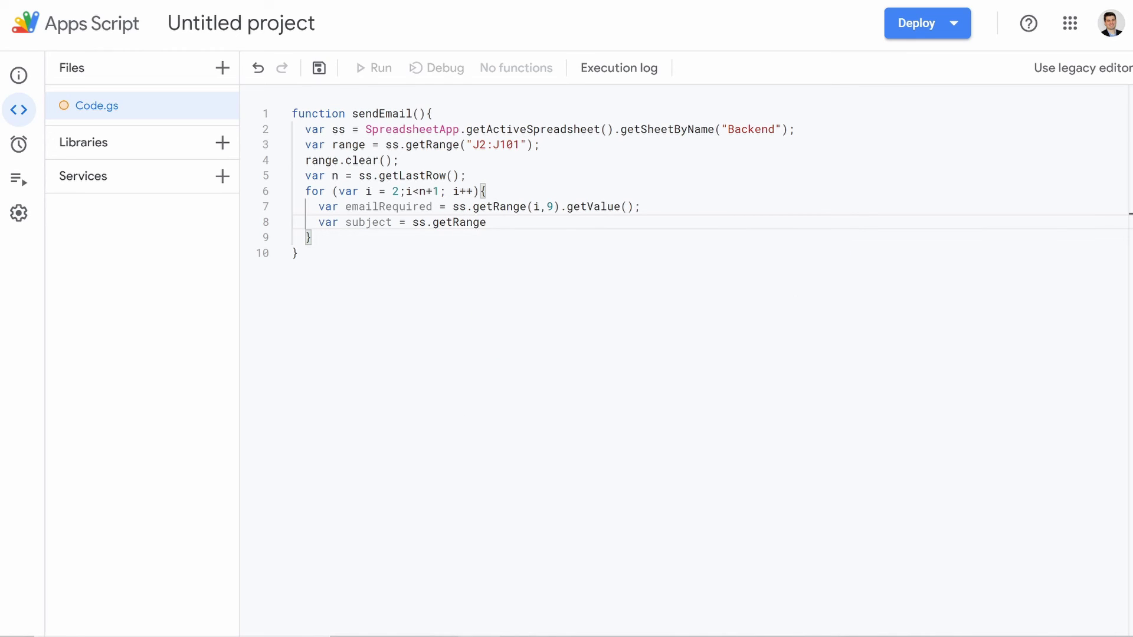
type("(")
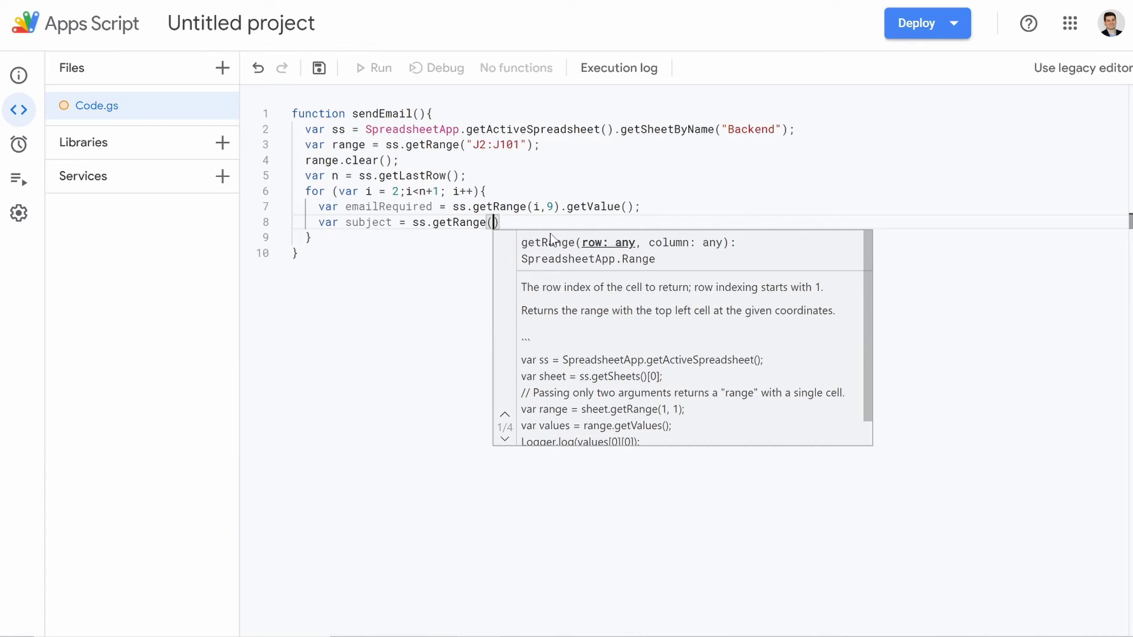
type("i,11")
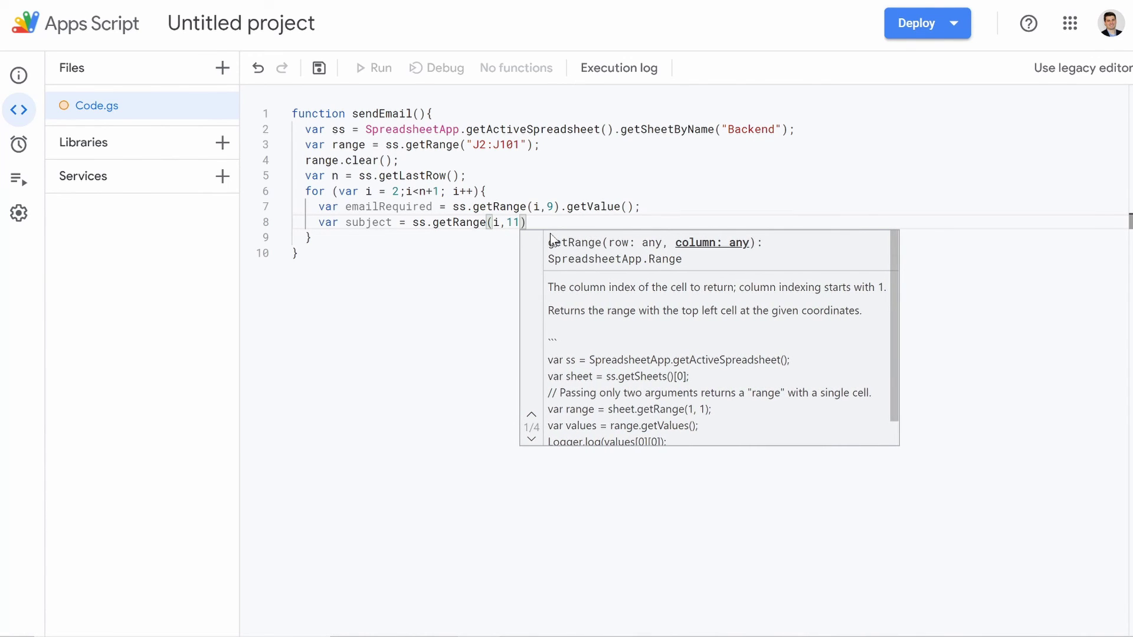
type(")")
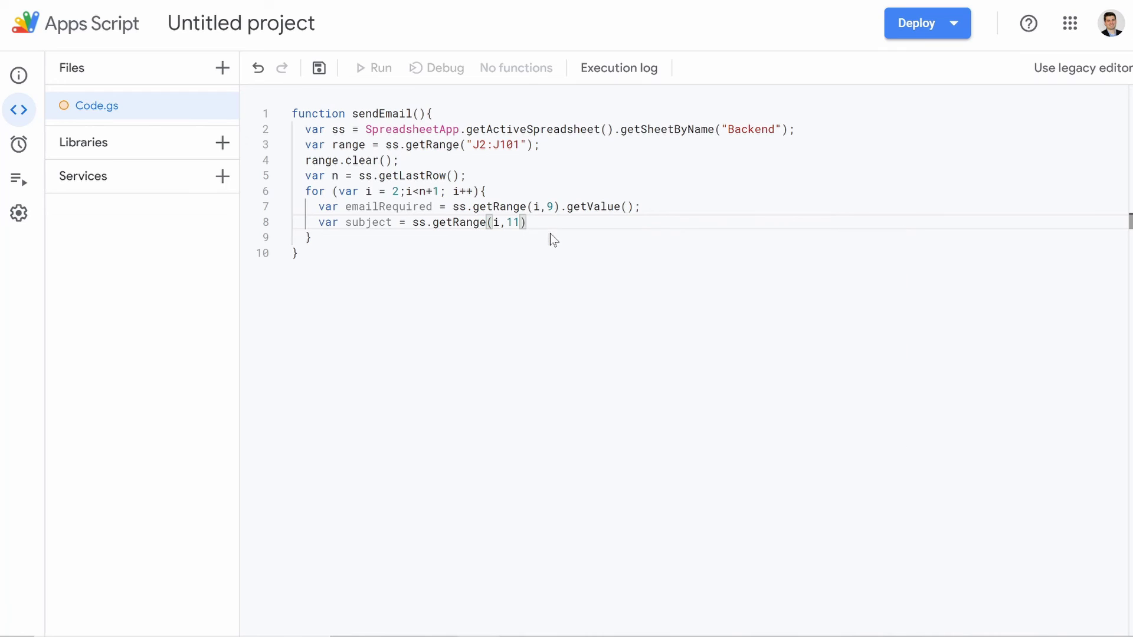
type(".")
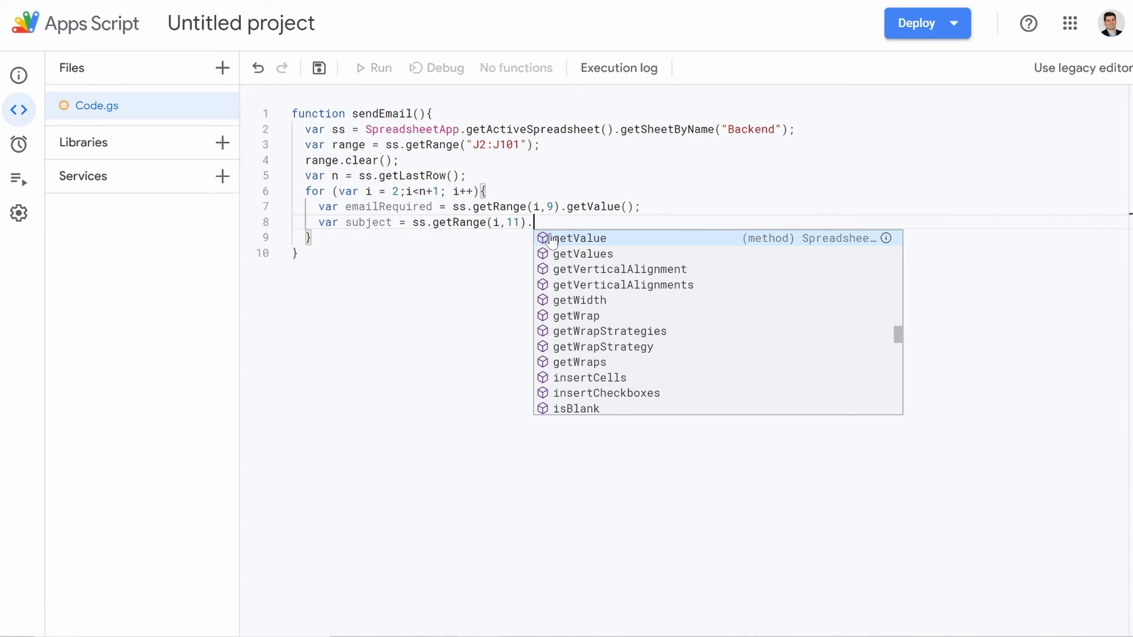
type("getVa")
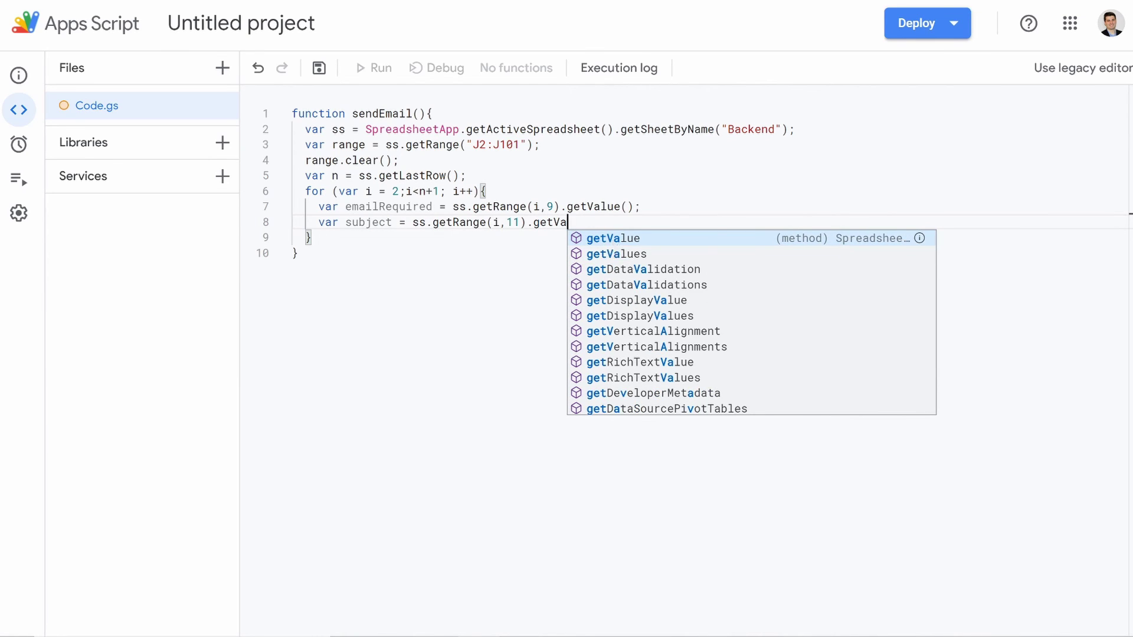
key("Return")
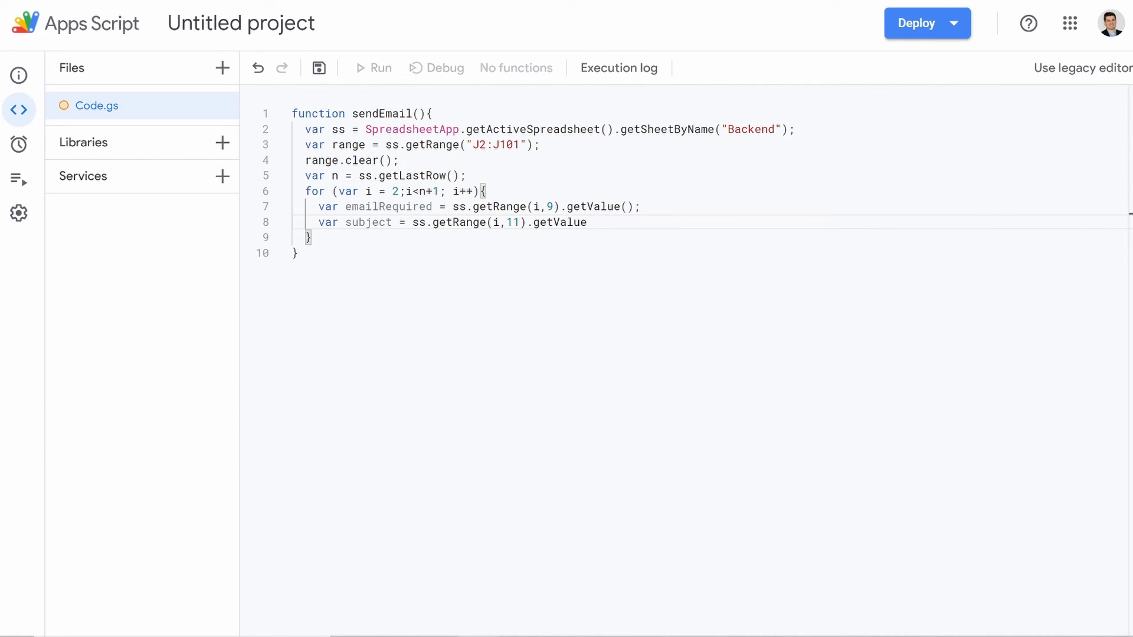
type("();")
Step: Add var message = ss.getRange(i,12).getValue();, correcting typos along the way
key("Return")
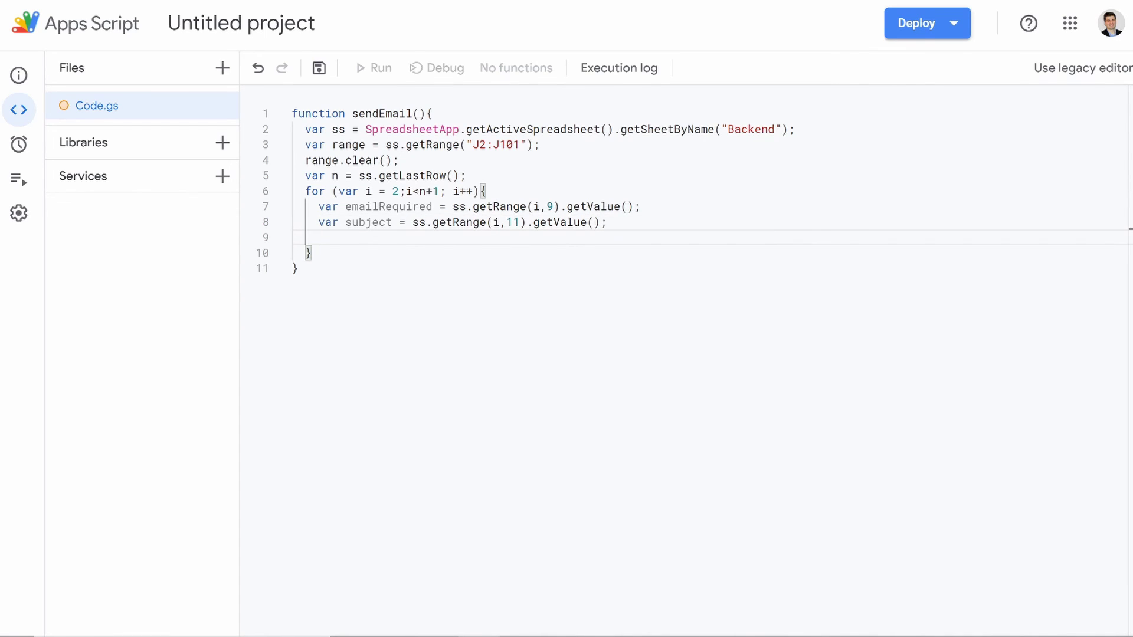
type("var M")
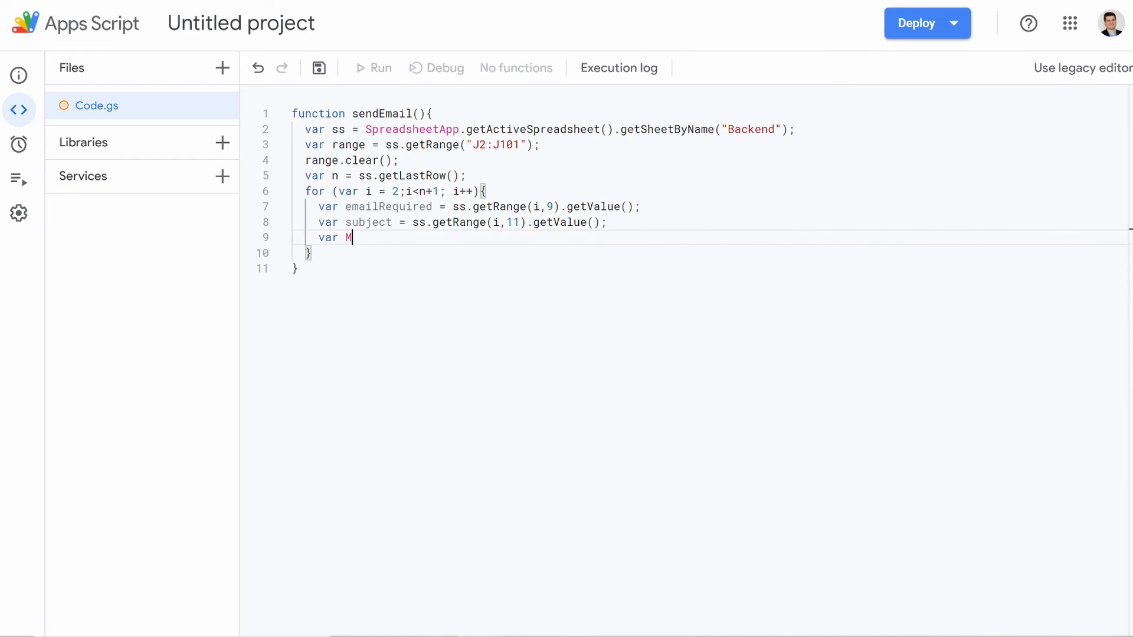
key("BackSpace")
type("message = ss.")
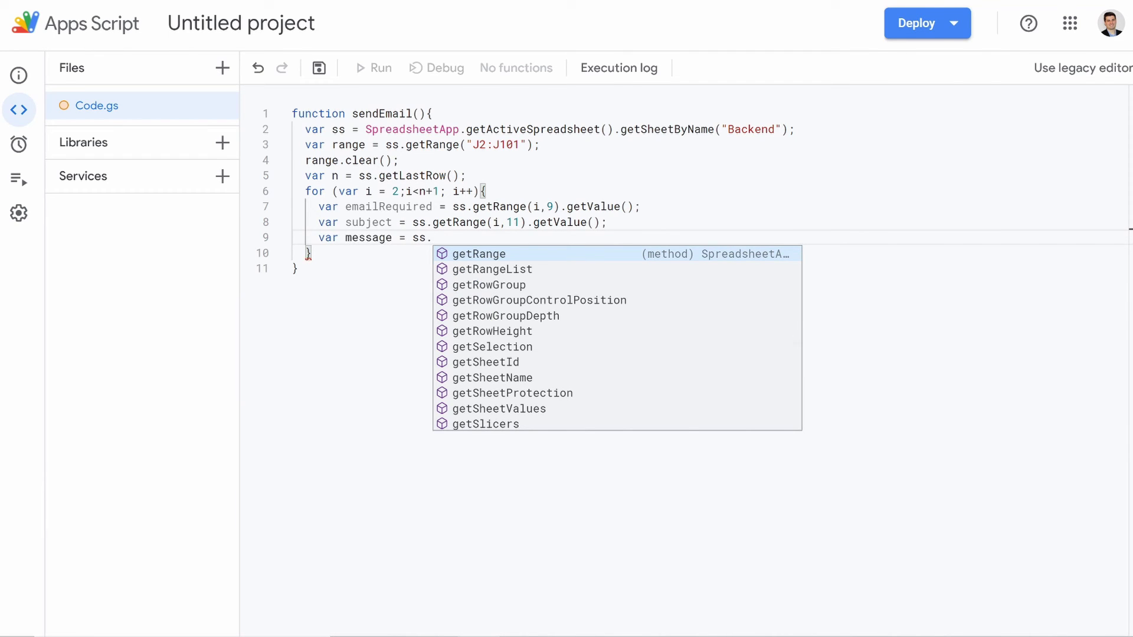
type("getR")
key("BackSpace")
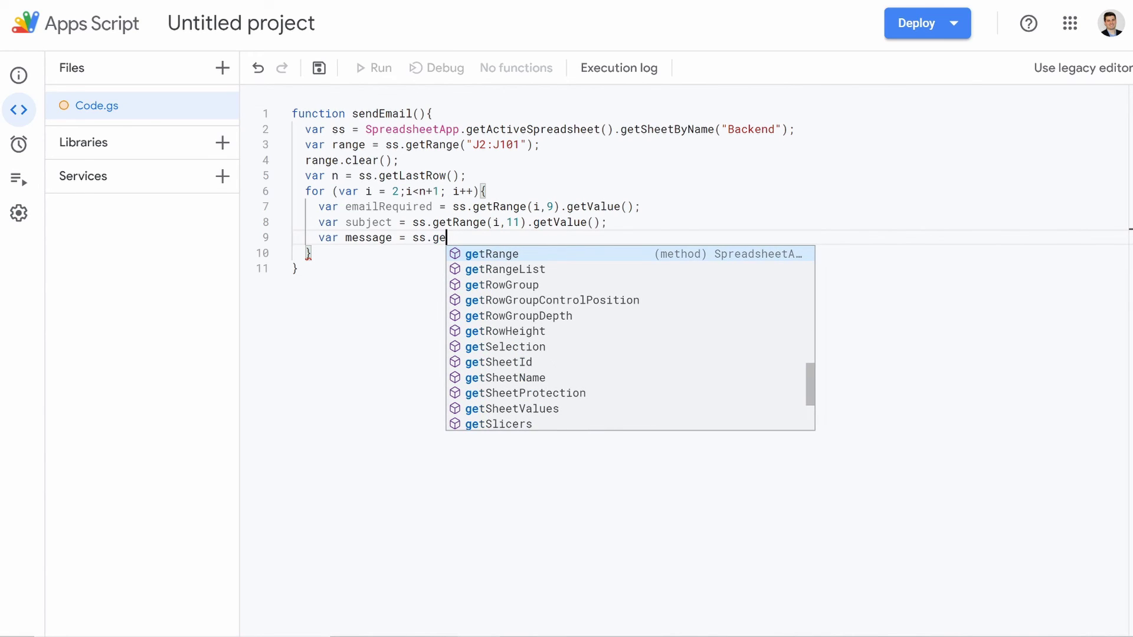
type("R")
key("Return")
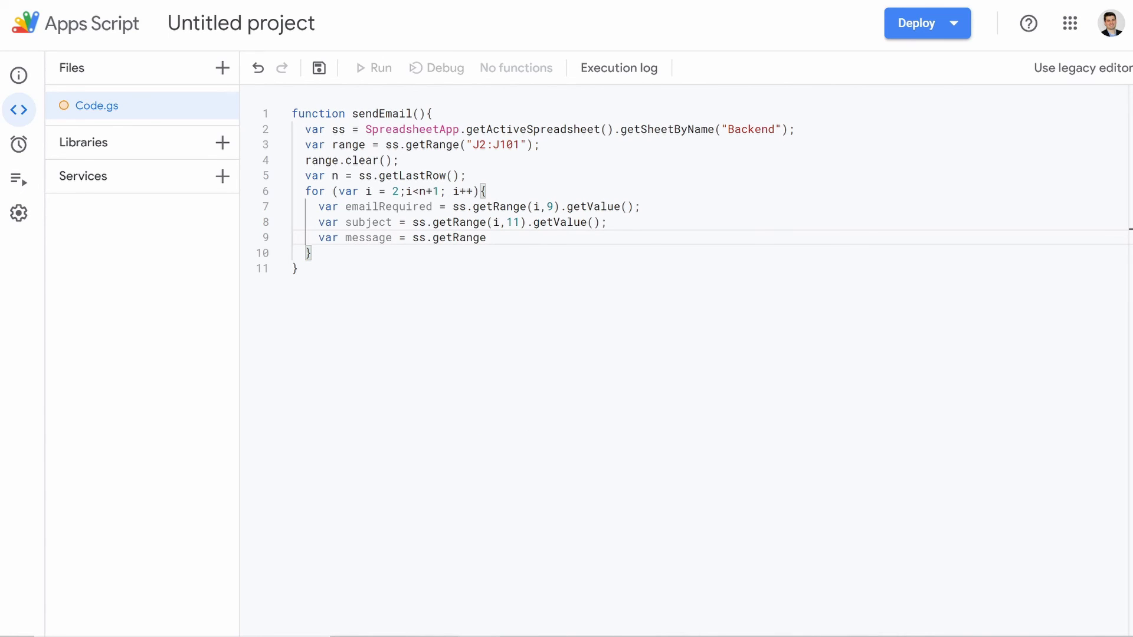
type("(i,")
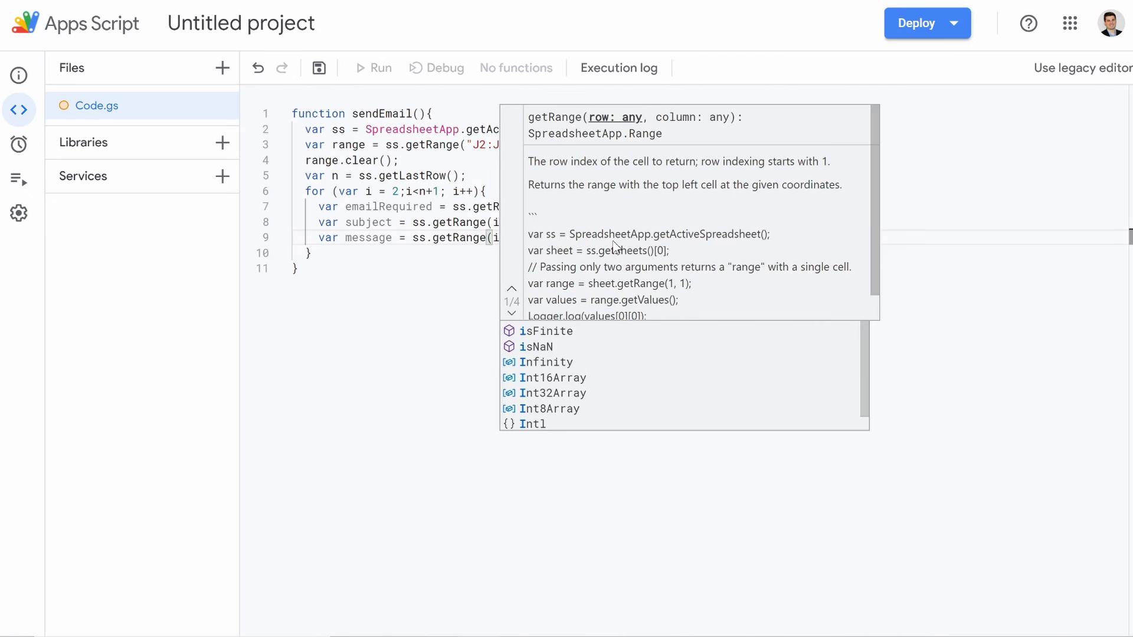
type("12)")
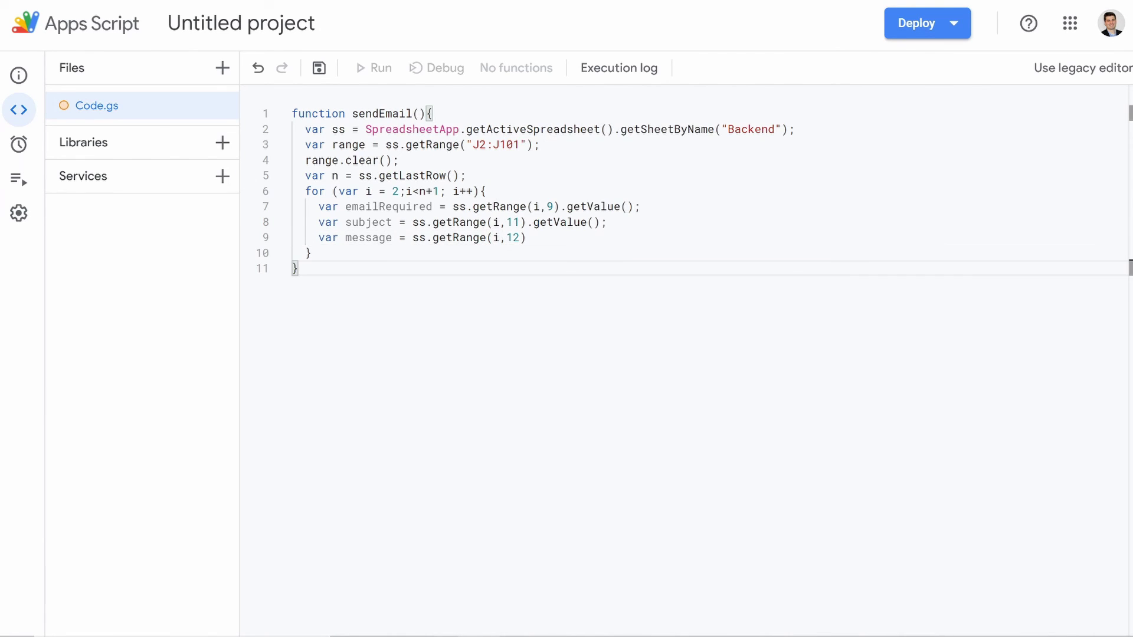
type(".")
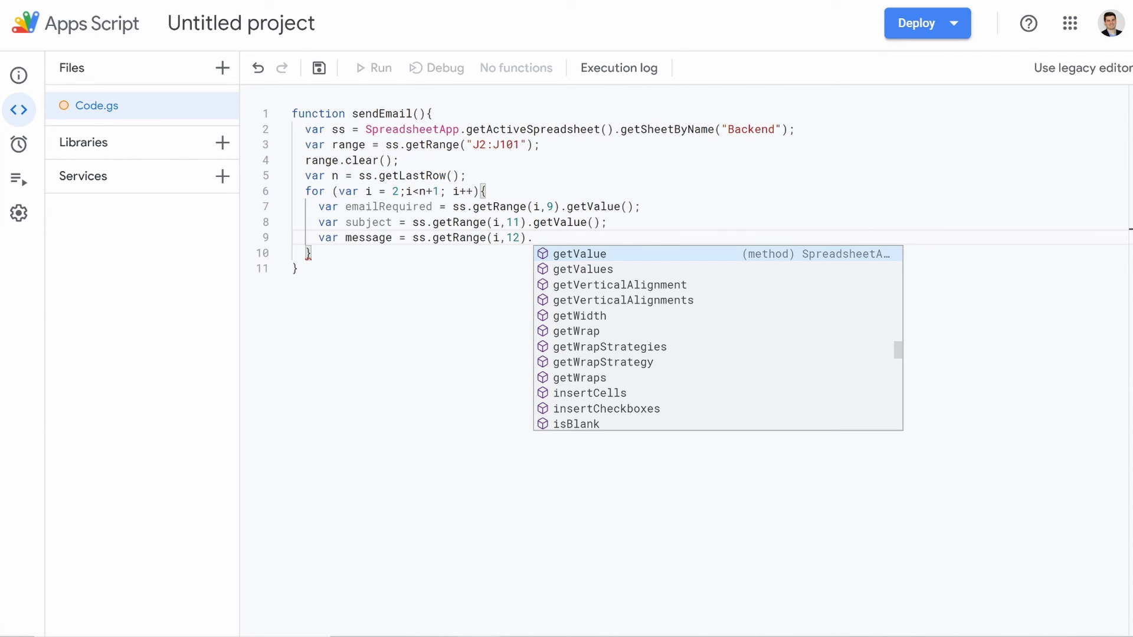
type("getV")
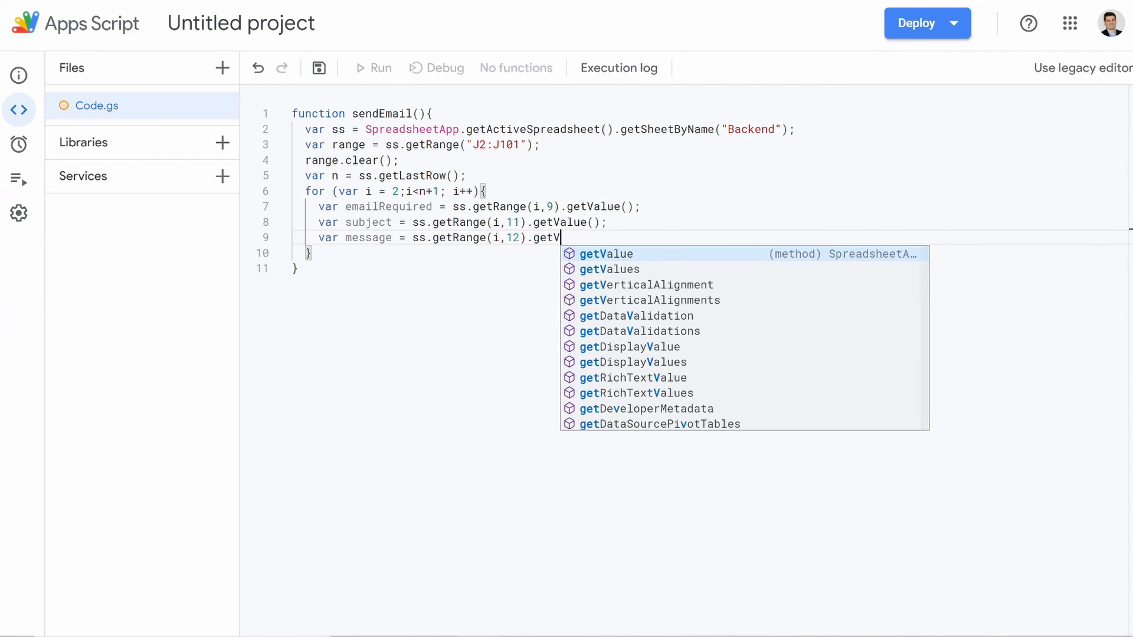
key("Return")
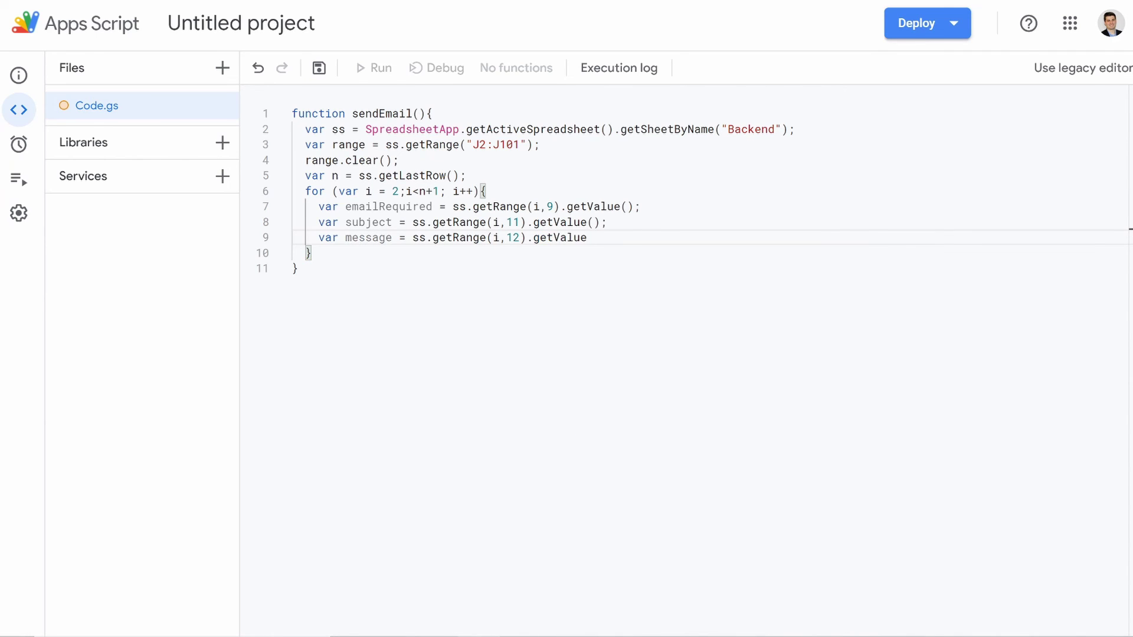
type("();")
Step: Add an if block that checks emailRequired == "Yes"
key("Return")
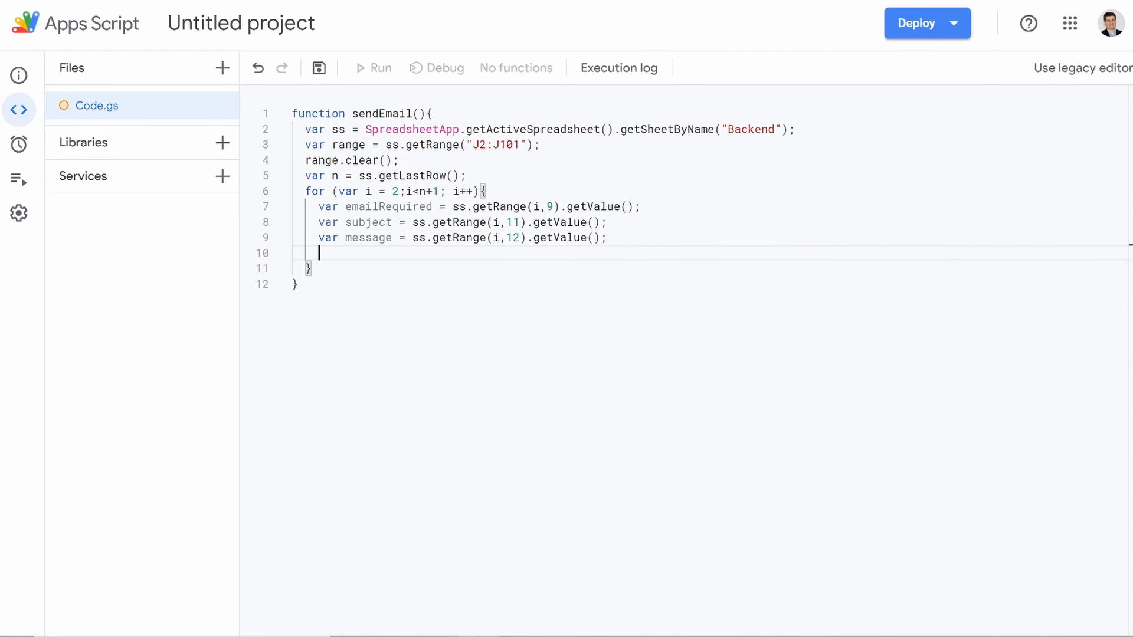
type("if")
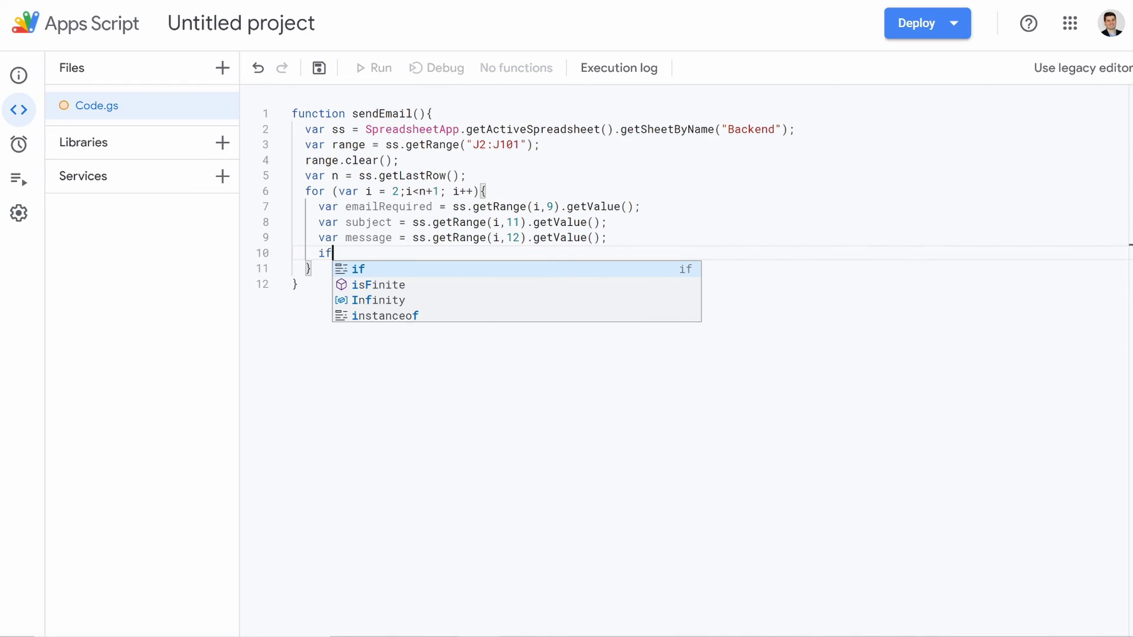
type(" (emai")
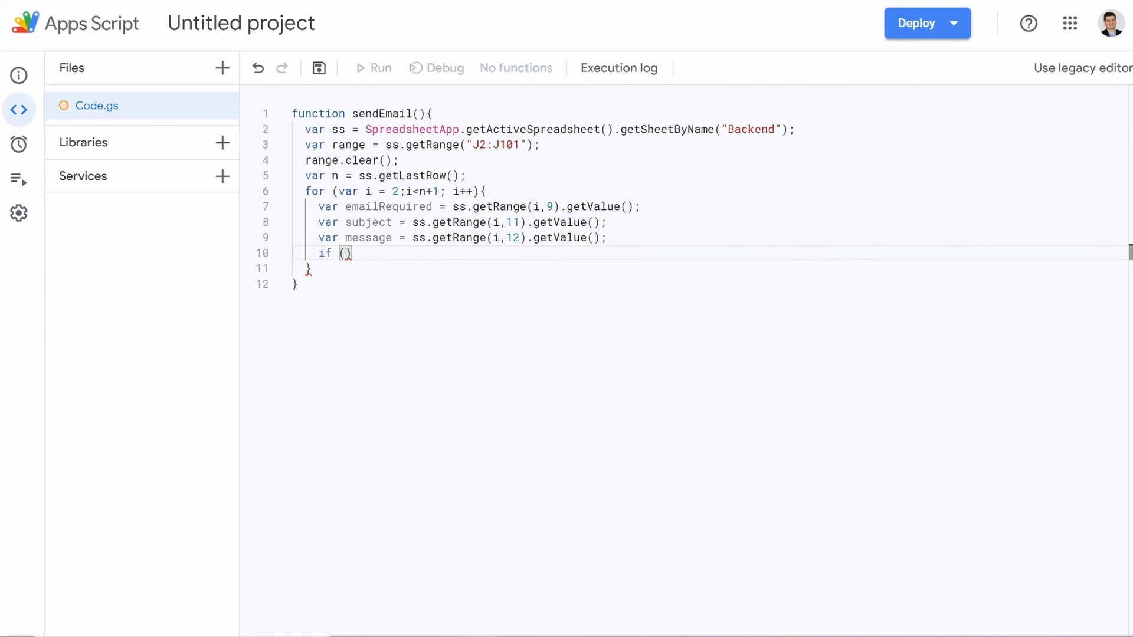
type("l")
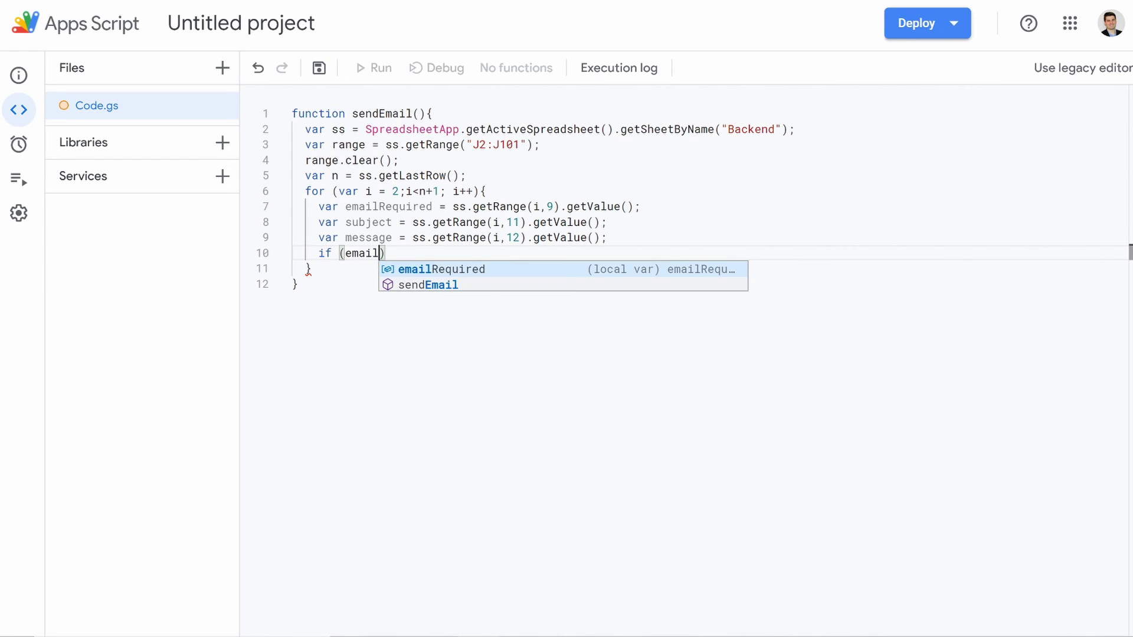
type("Requi")
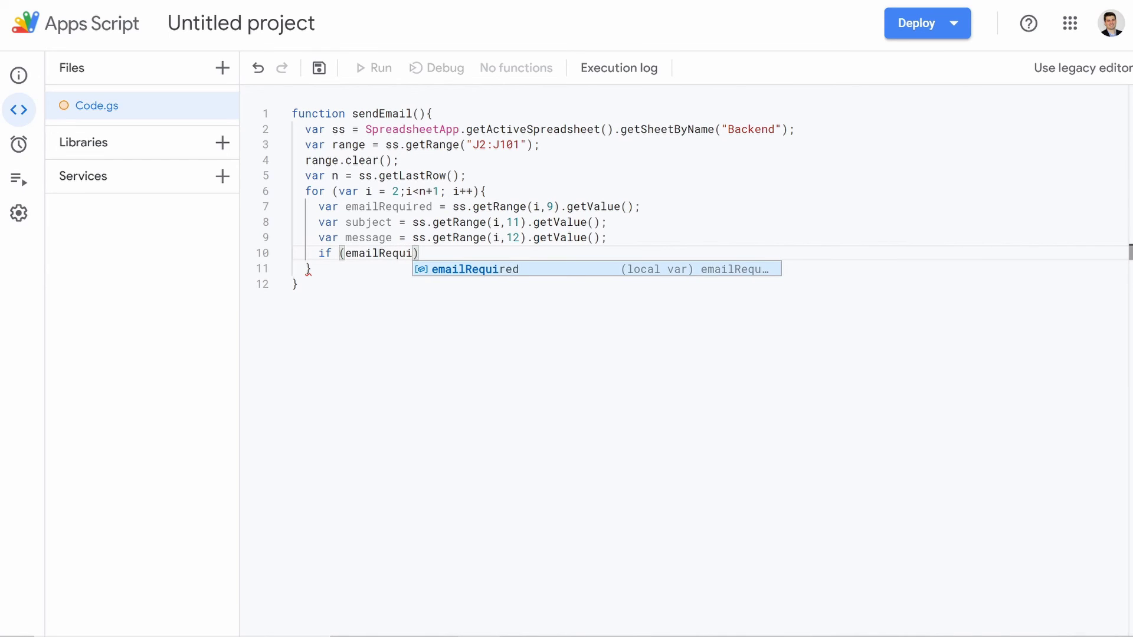
key("Tab")
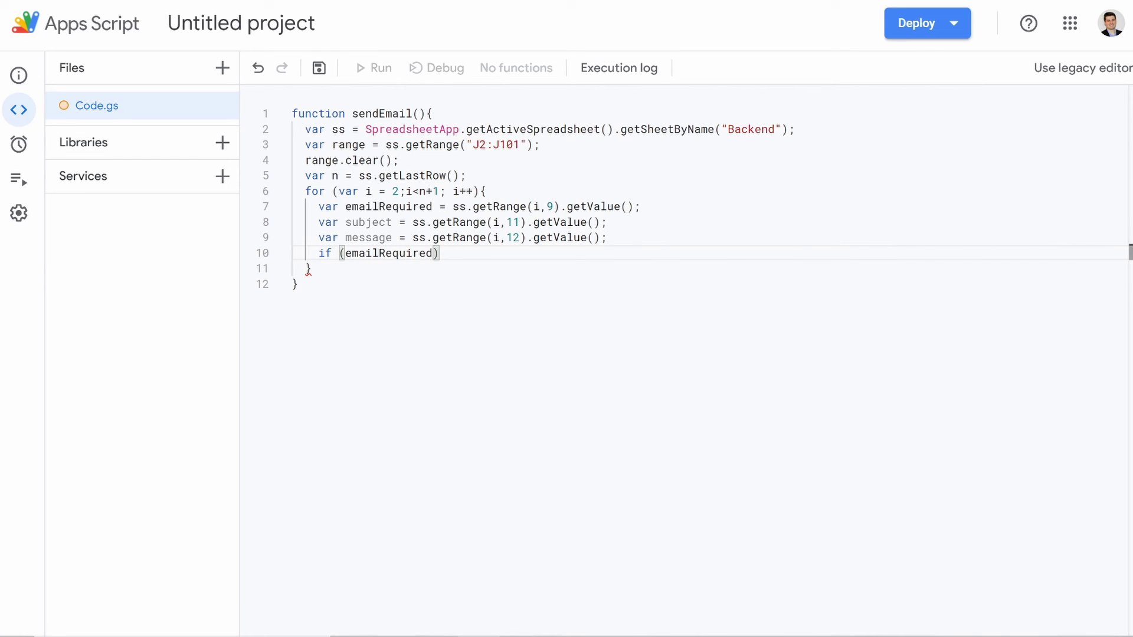
type("==\"Yes")
key("Right")
key("Right")
type("{")
key("Return")
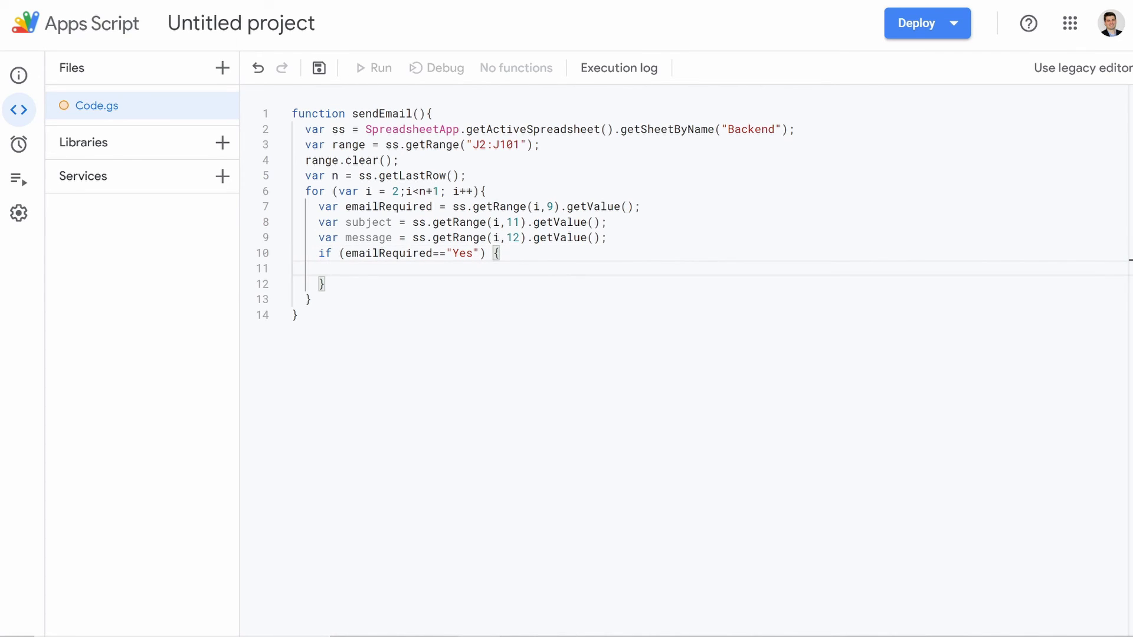
Step: Begin a MailApp.sendEmail( call inside the if block
type("M")
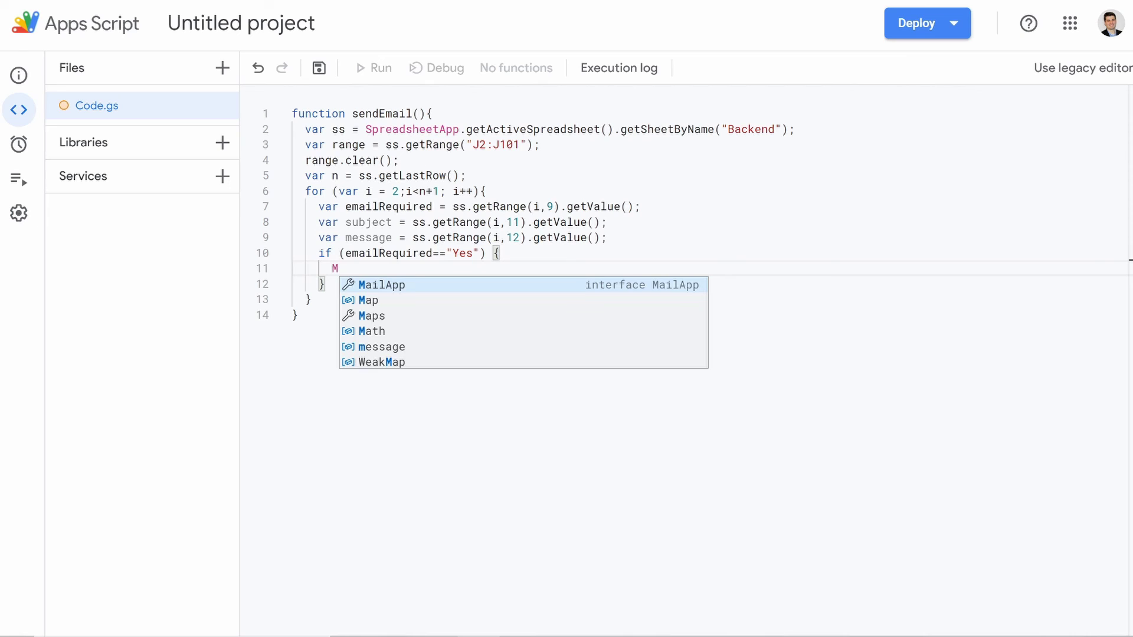
type("ail")
key("Return")
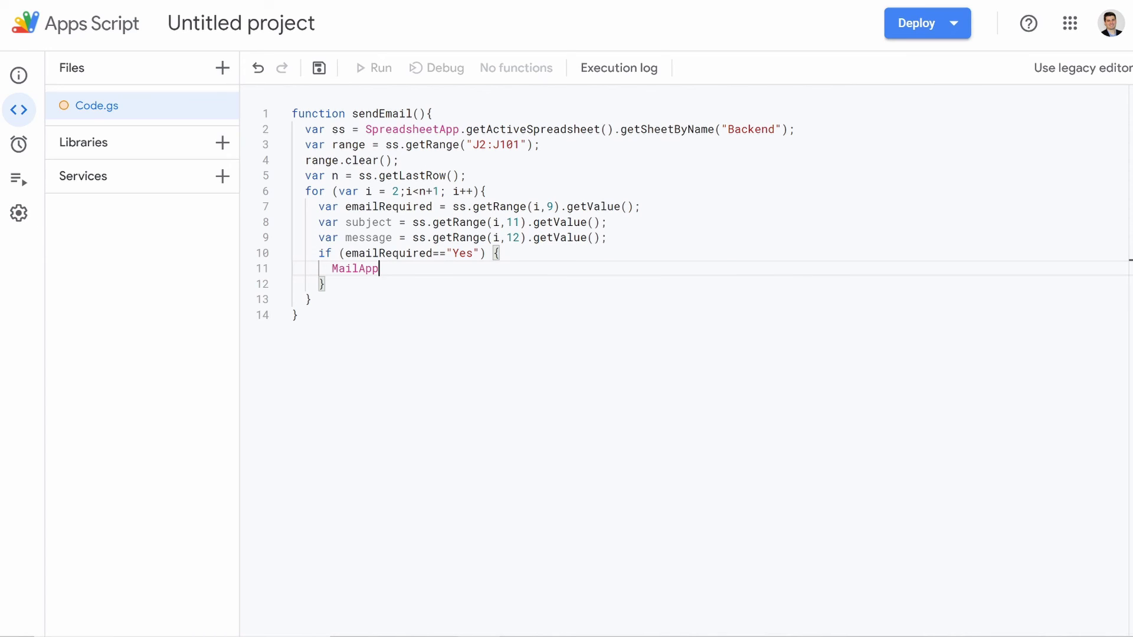
type(".send")
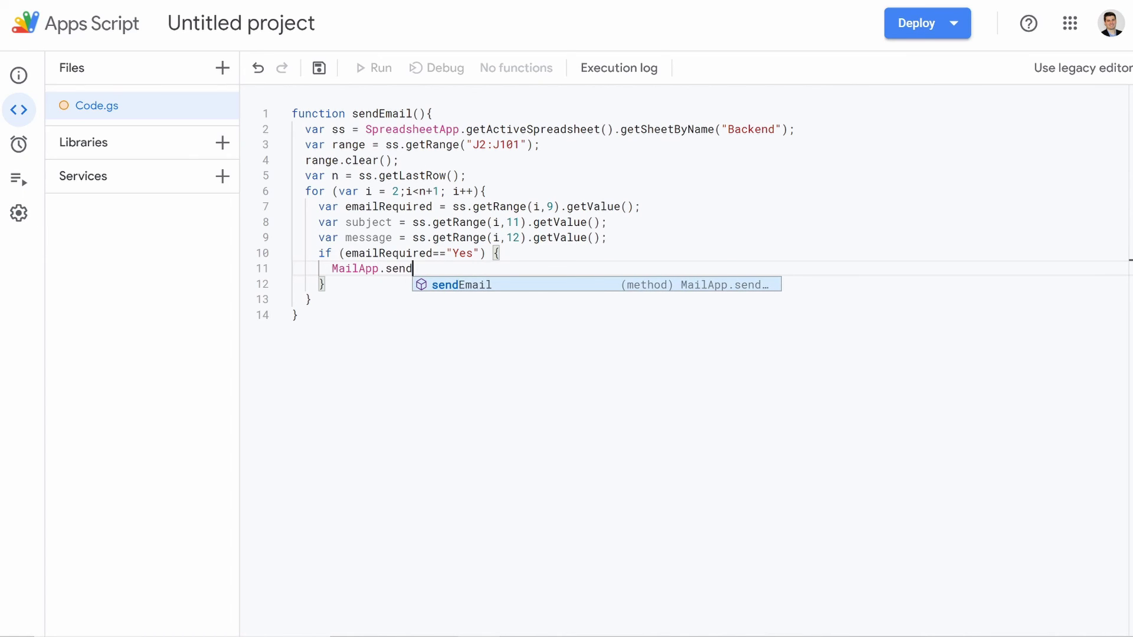
key("Return")
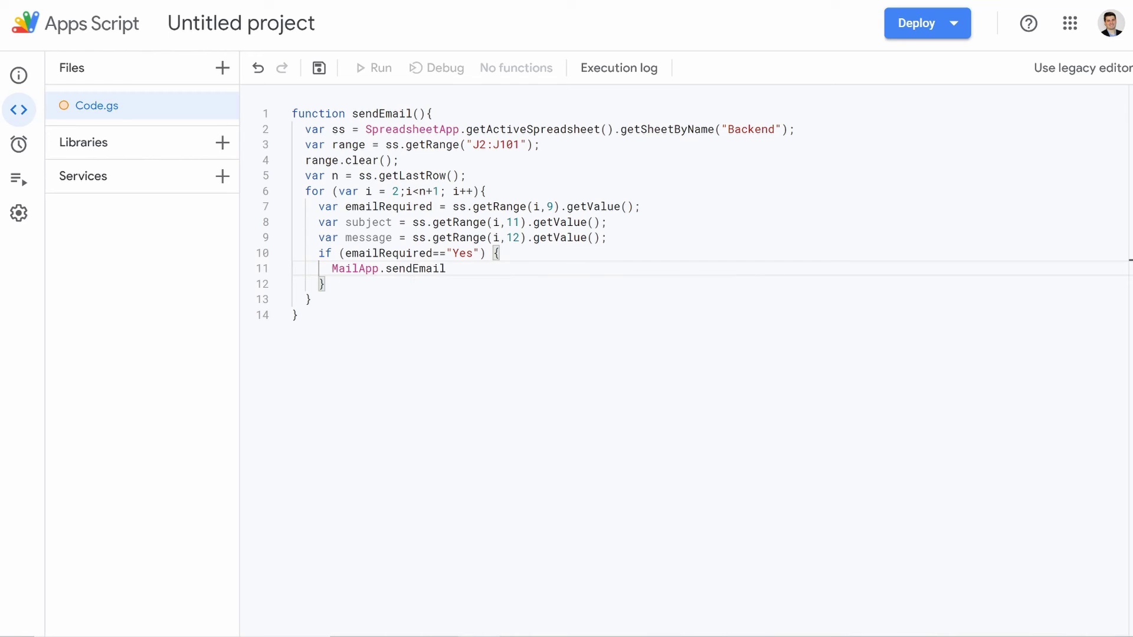
type("(")
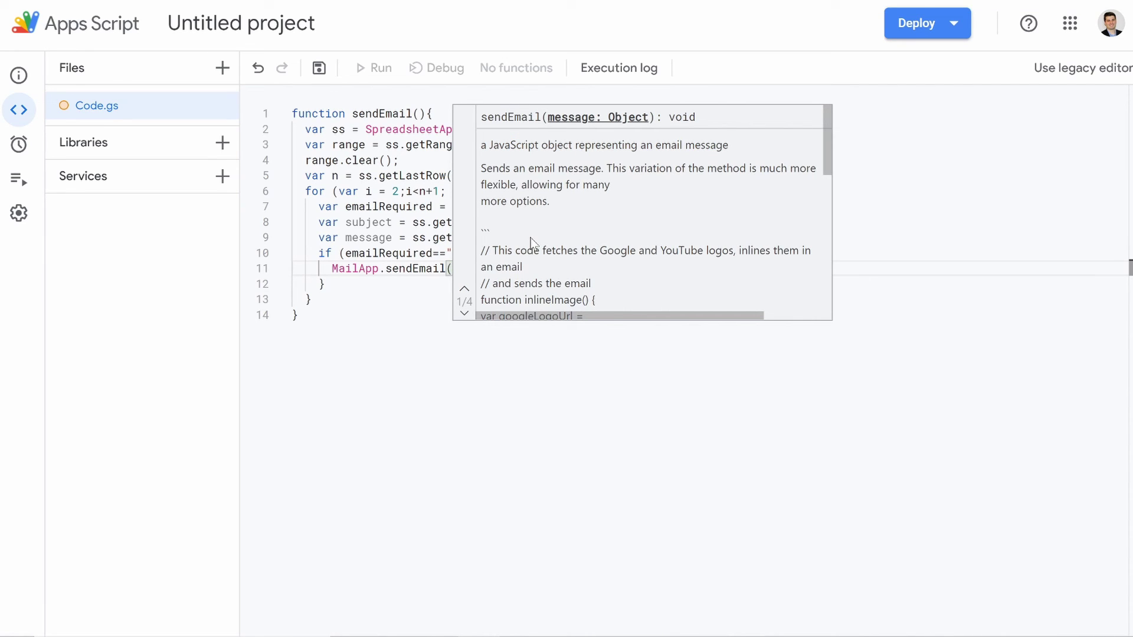
left_click(299, 316)
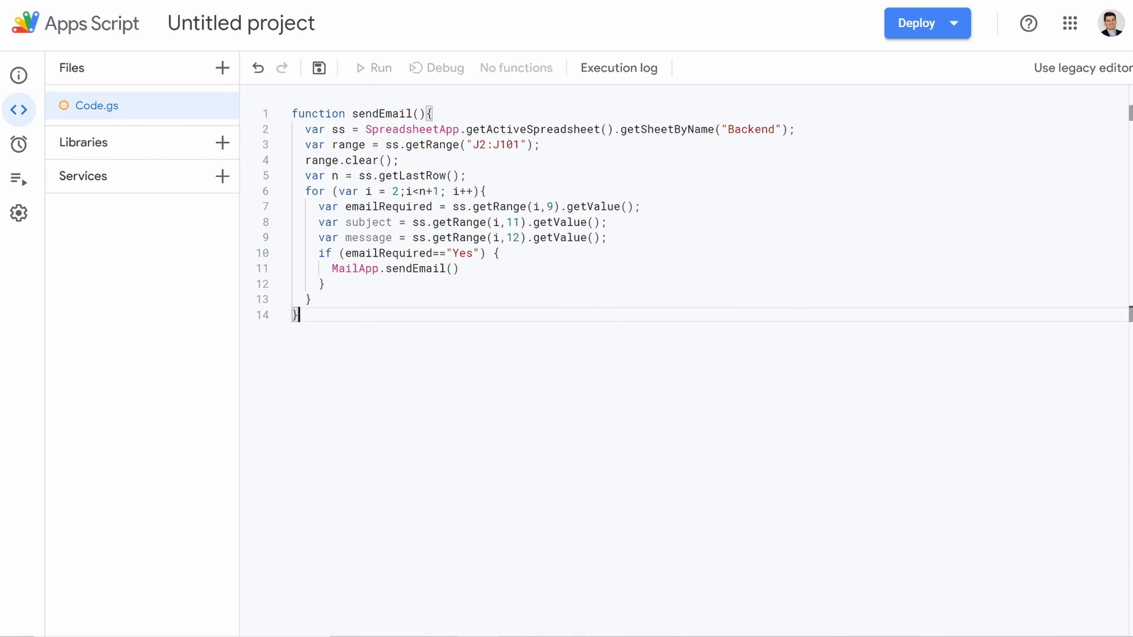
left_click(453, 269)
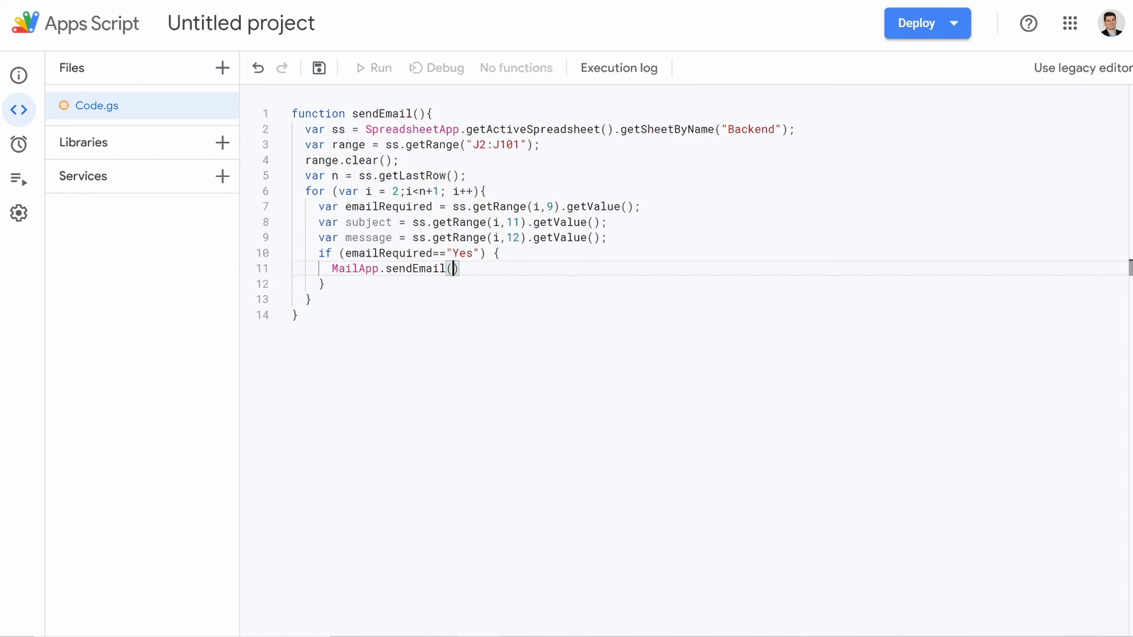
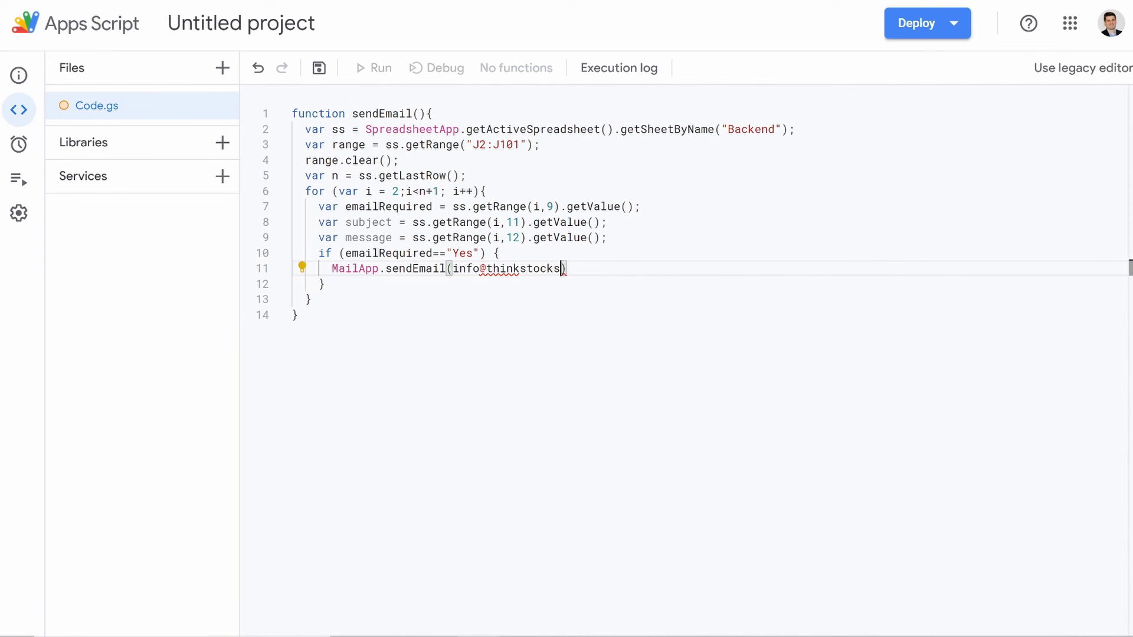
Step: Pass a fixed recipient email address, subject and message as the sendEmail arguments
left_click(453, 269)
type("\"")
left_click(595, 268)
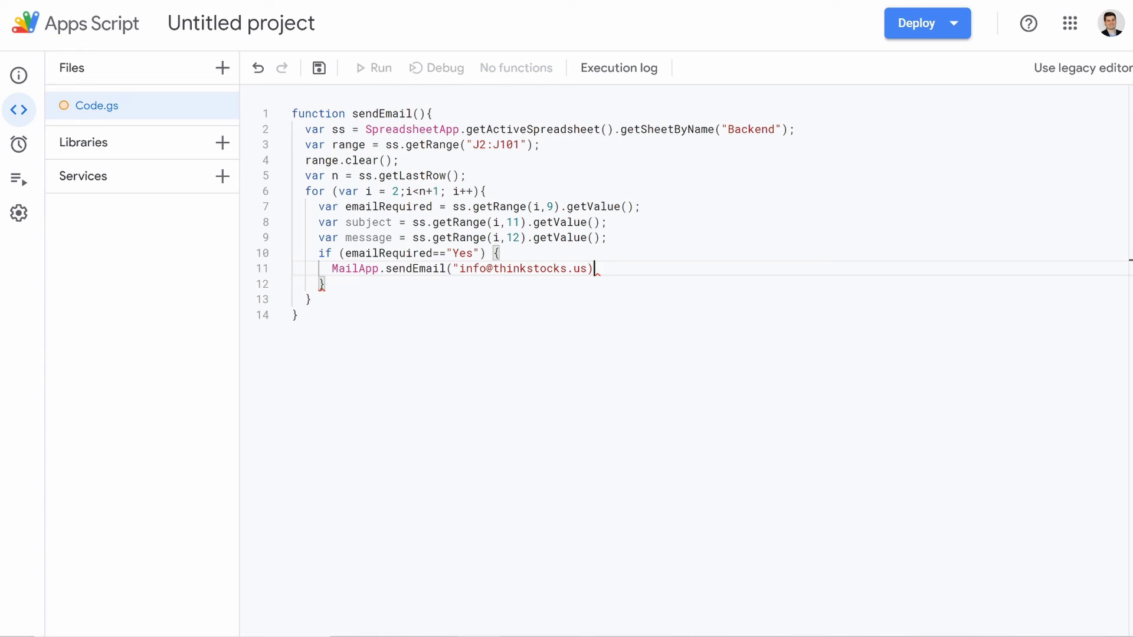
type("\",")
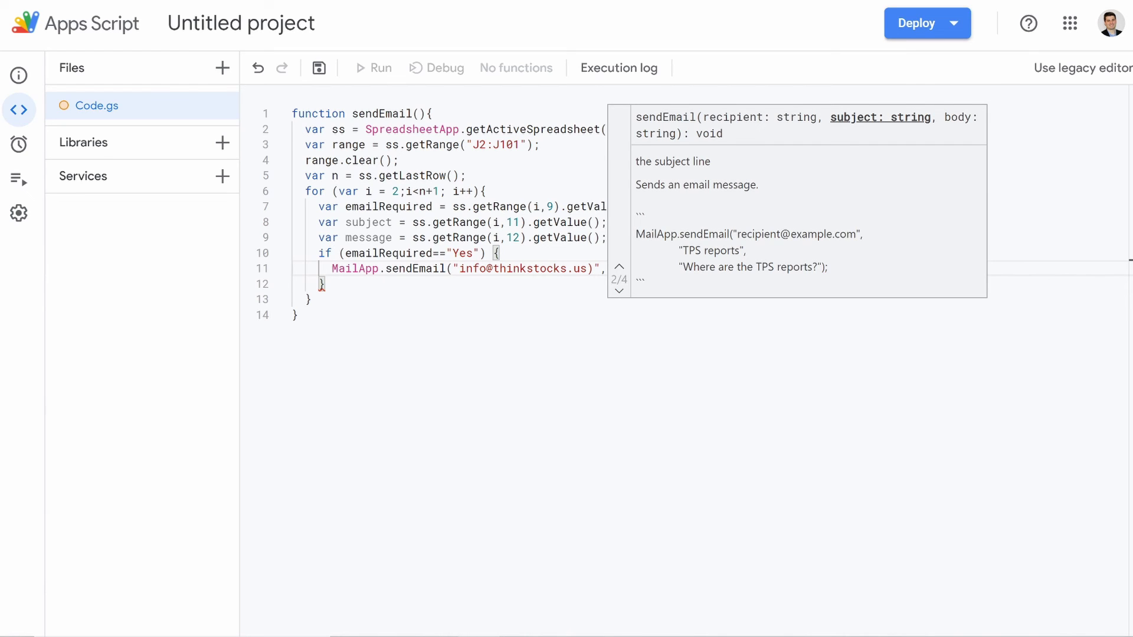
type("subjec")
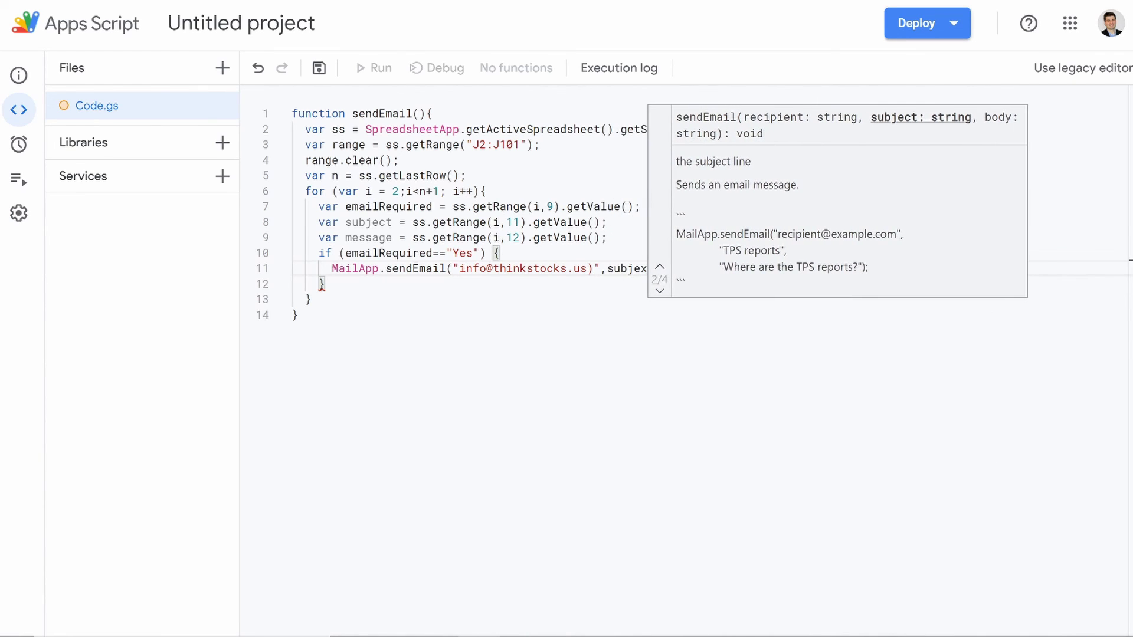
type("t")
type(",message")
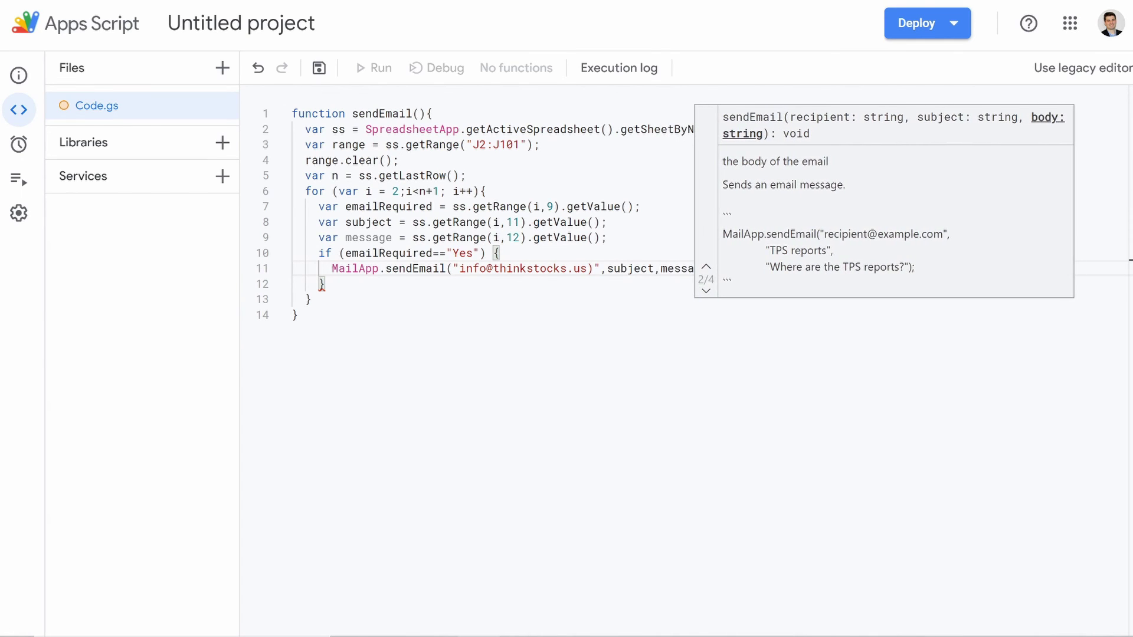
left_click(299, 315)
left_click(500, 253)
left_click(709, 269)
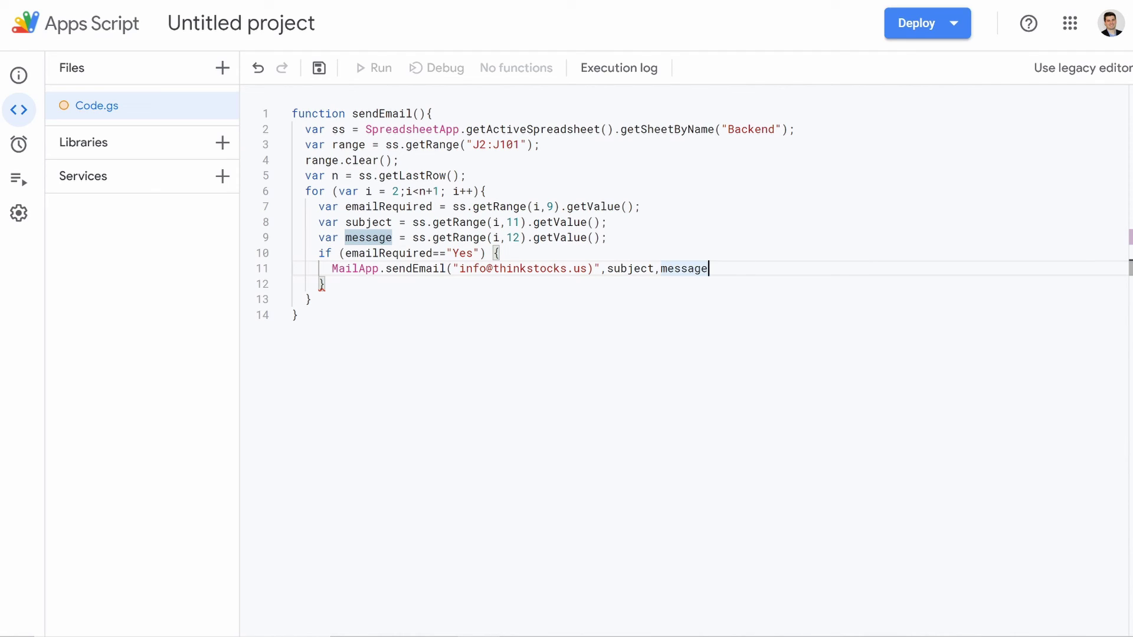
type(");")
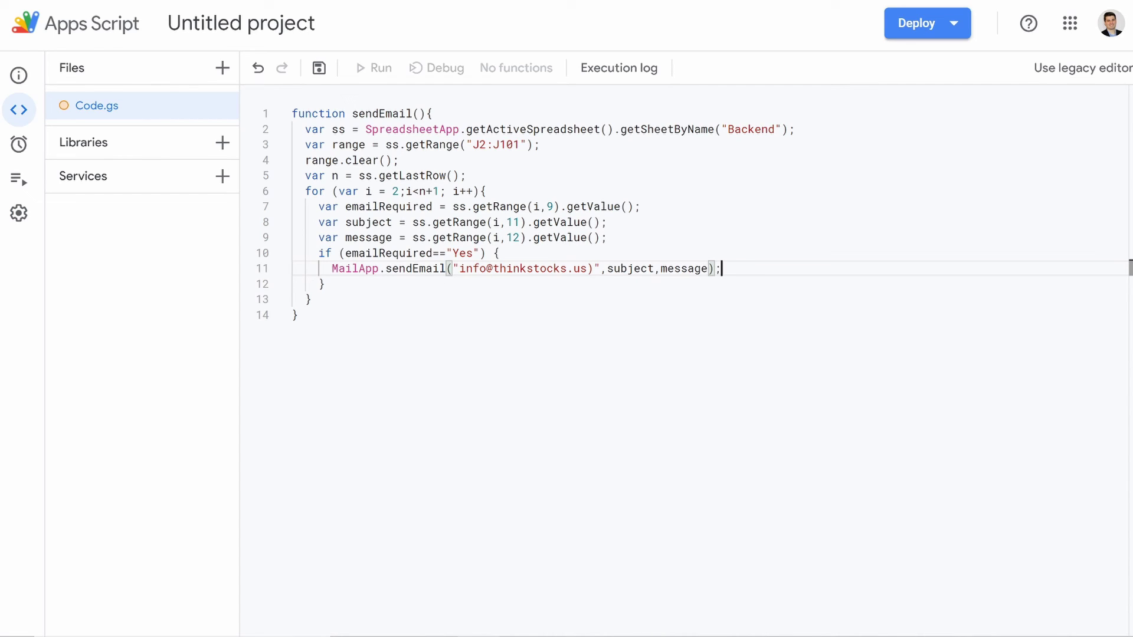
Step: Start an ss.getRange call on a new line below sendEmail
key("Return")
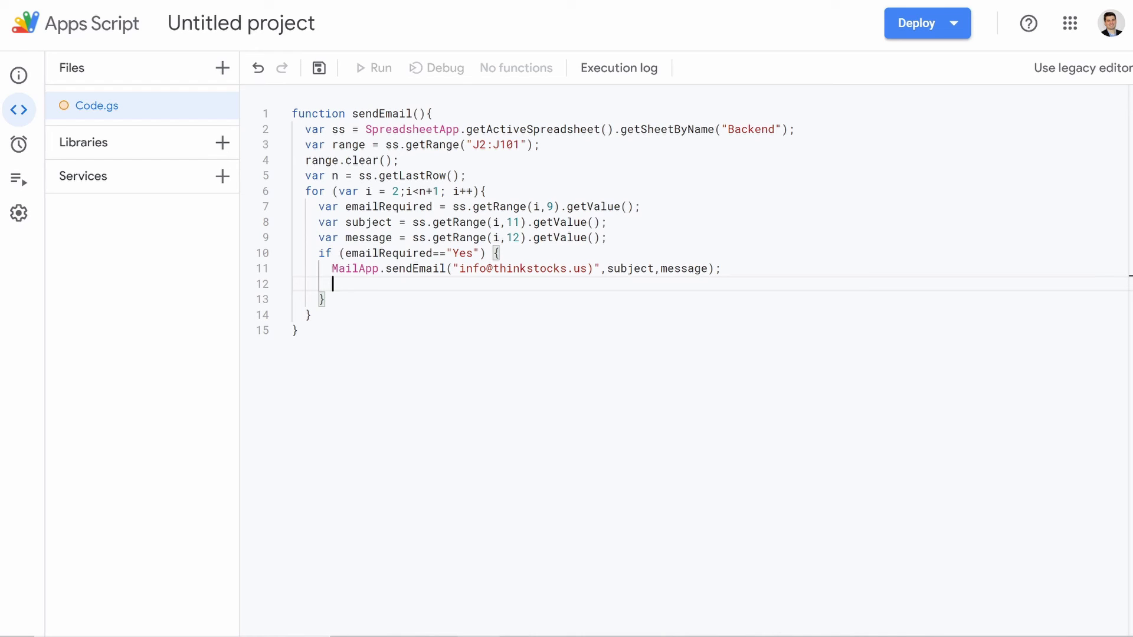
type("s")
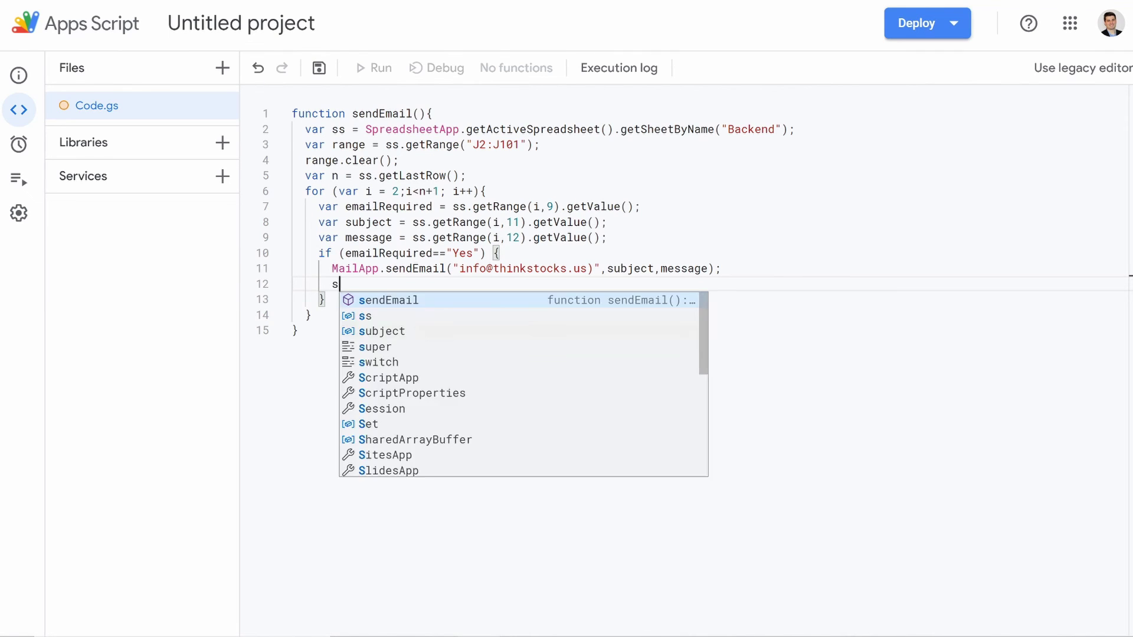
type("s.ge")
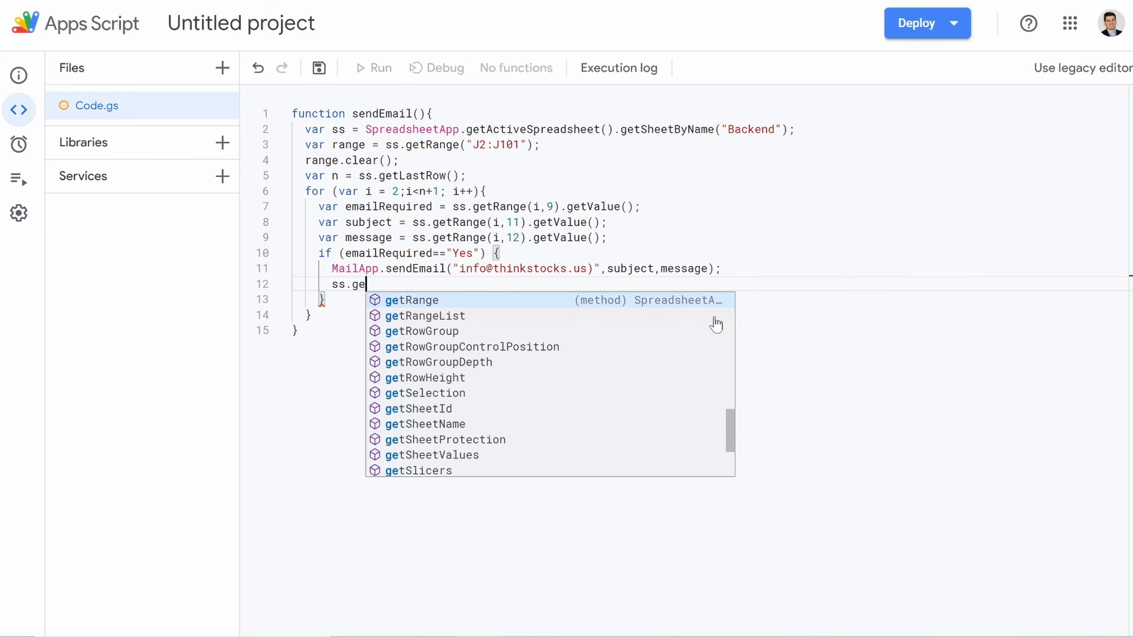
type("tran")
type("g")
key("BackSpace")
key("BackSpace")
key("BackSpace")
key("BackSpace")
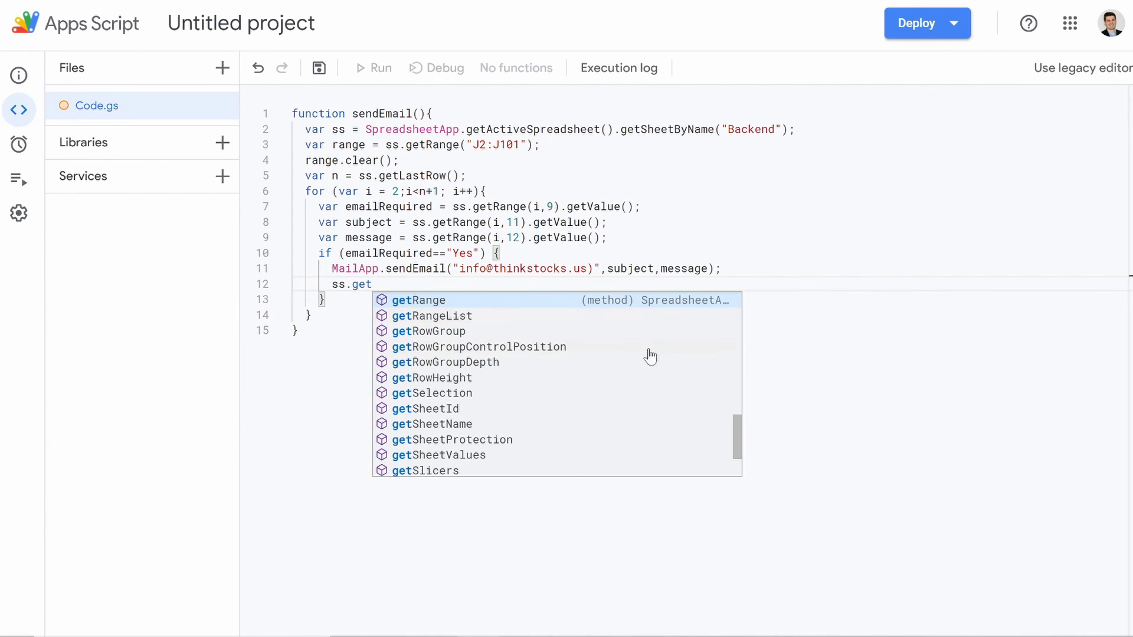
key("Return")
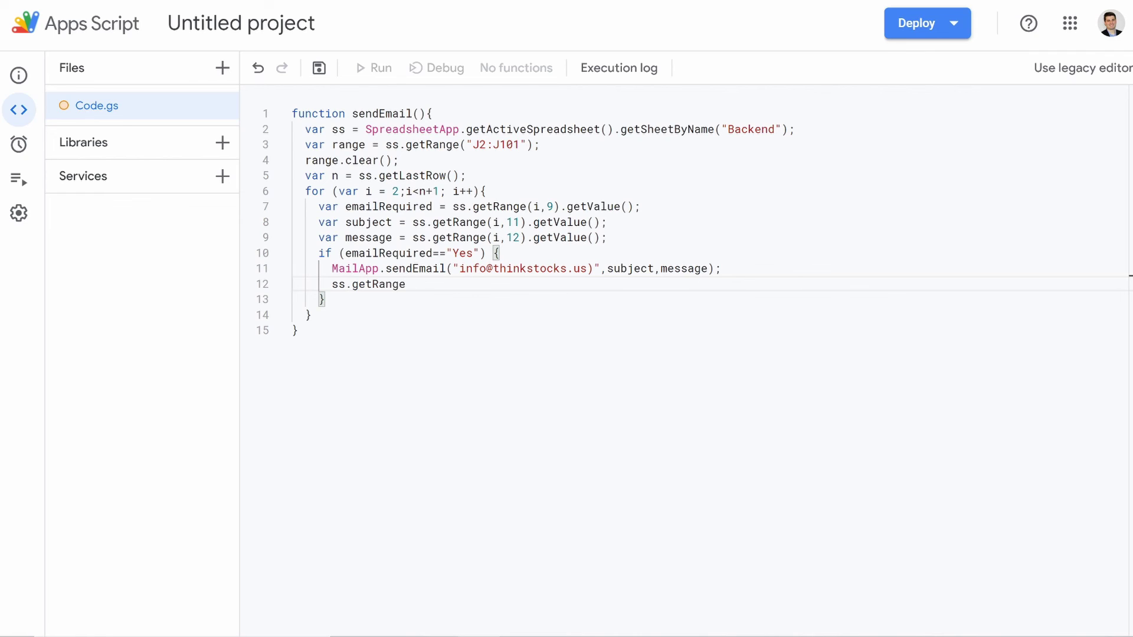
Step: Complete ss.getRange(i,10).setValue("Yes"); and fix the closing brace indentation
type("(")
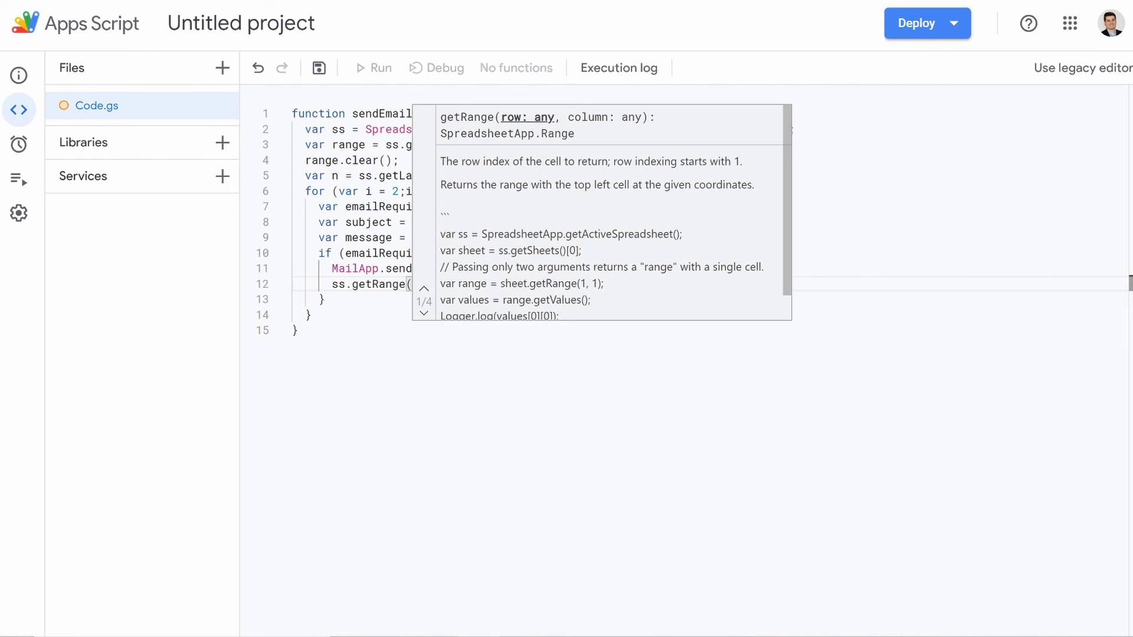
type("i,")
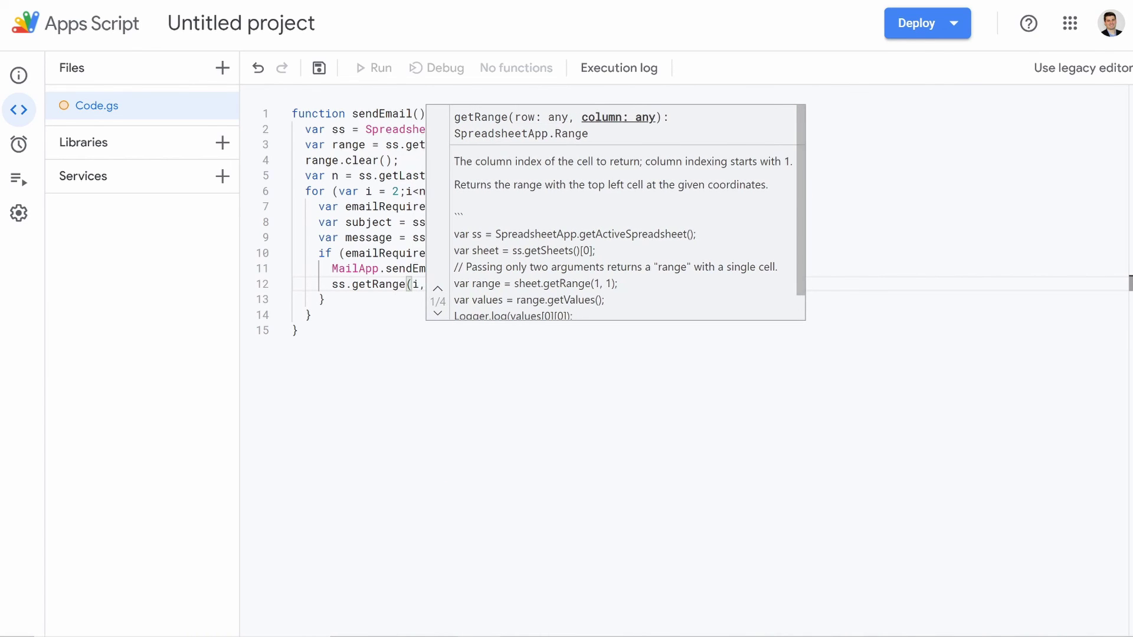
type("10)")
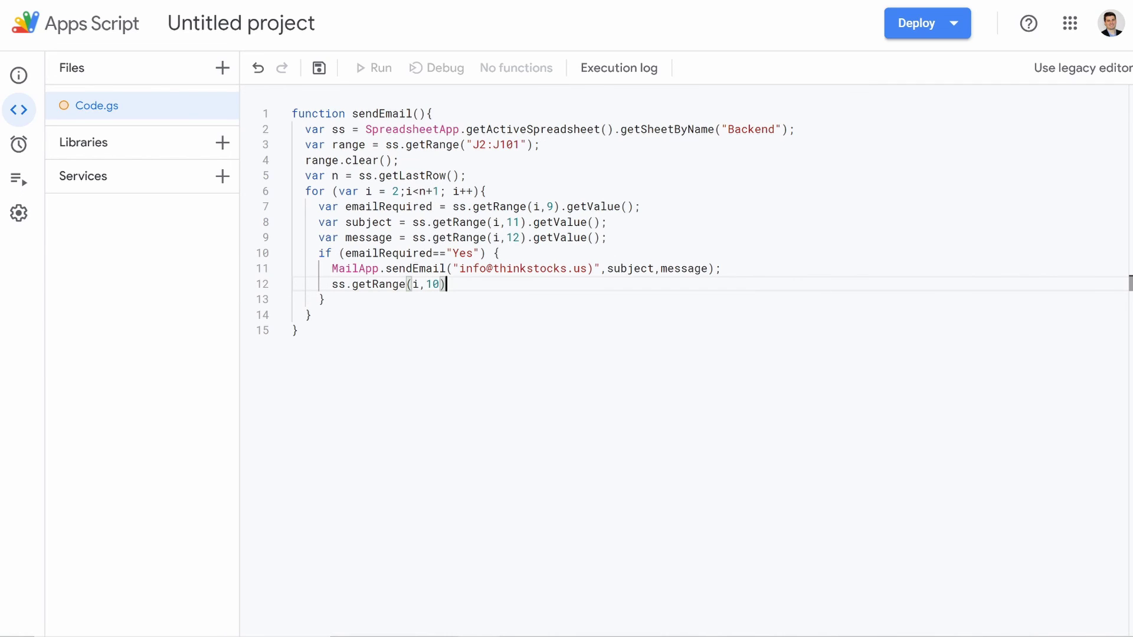
type(".s")
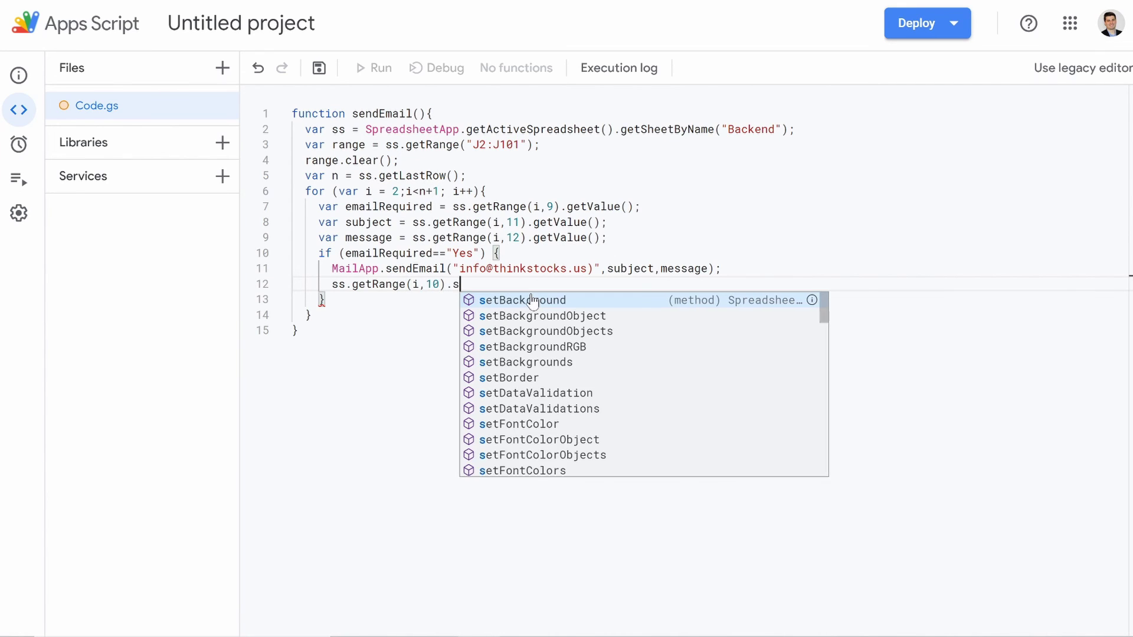
type("etVal")
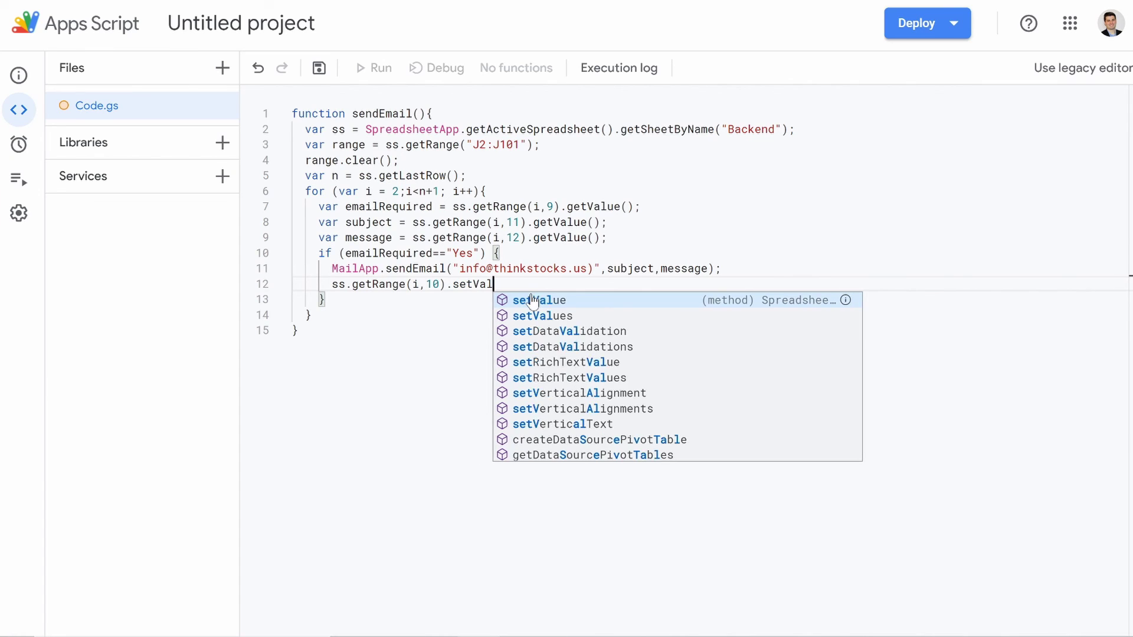
type("ue('")
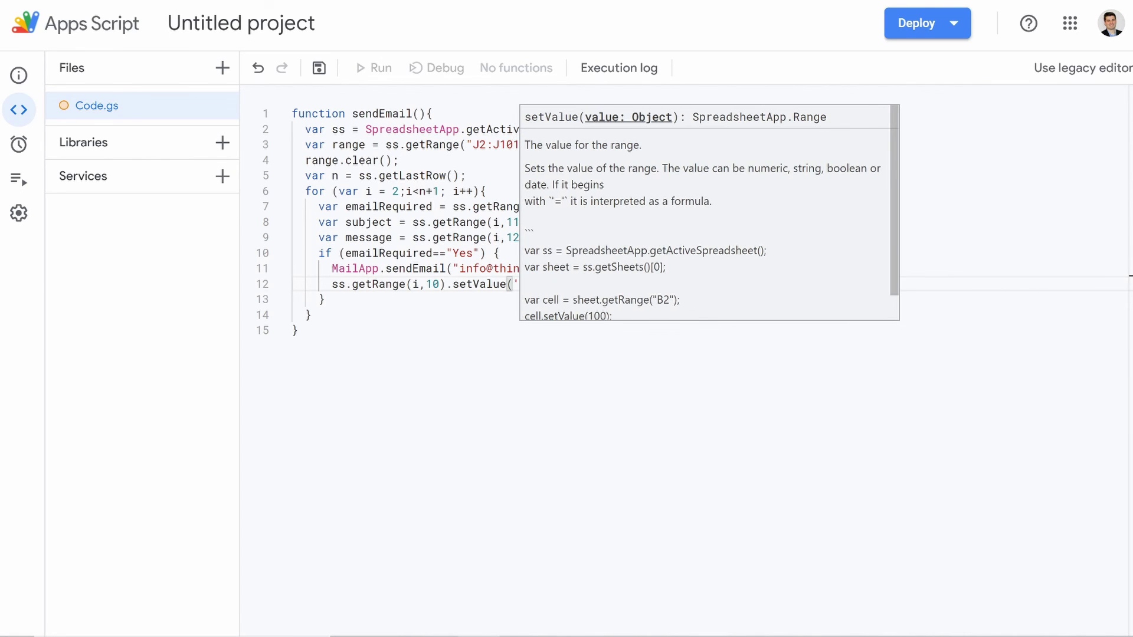
key("BackSpace")
type("Yes")
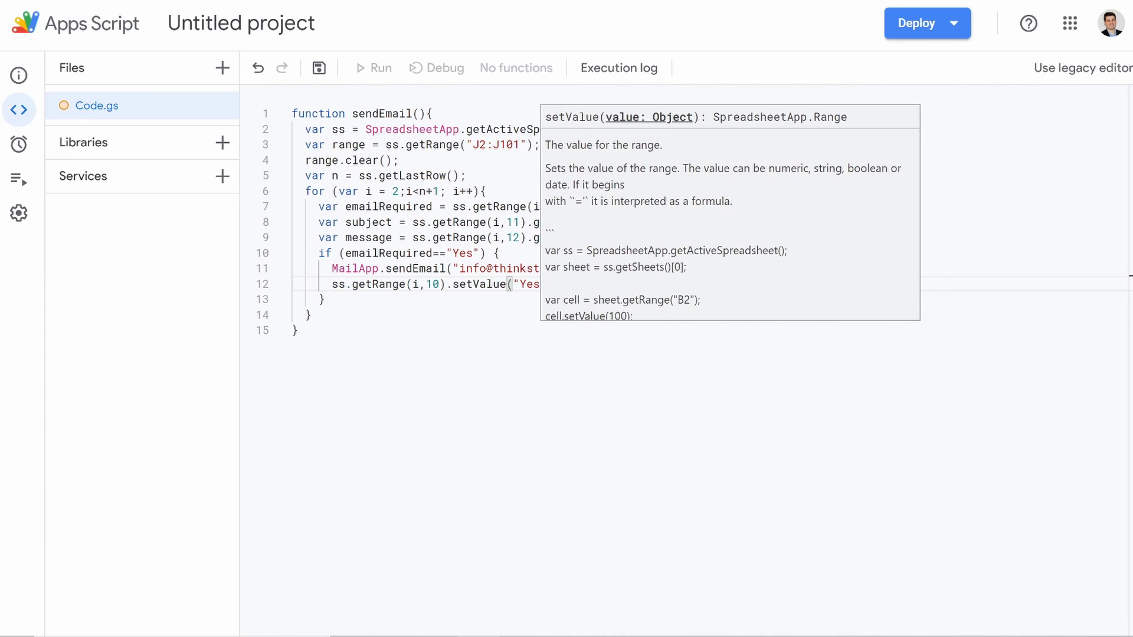
type("\")")
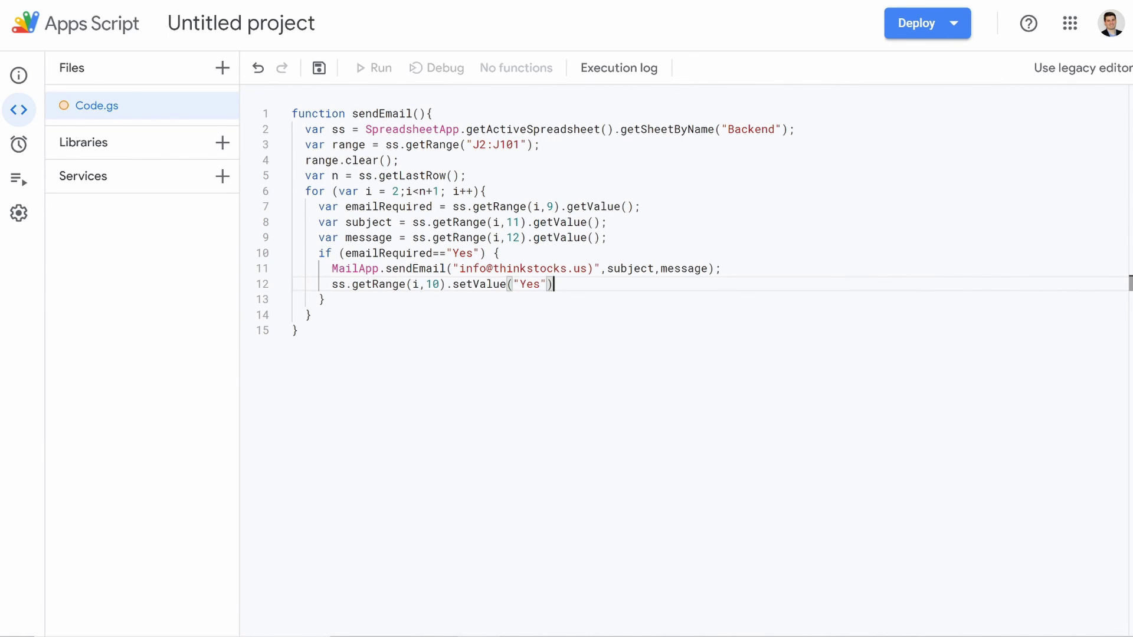
type(";")
left_click(325, 299)
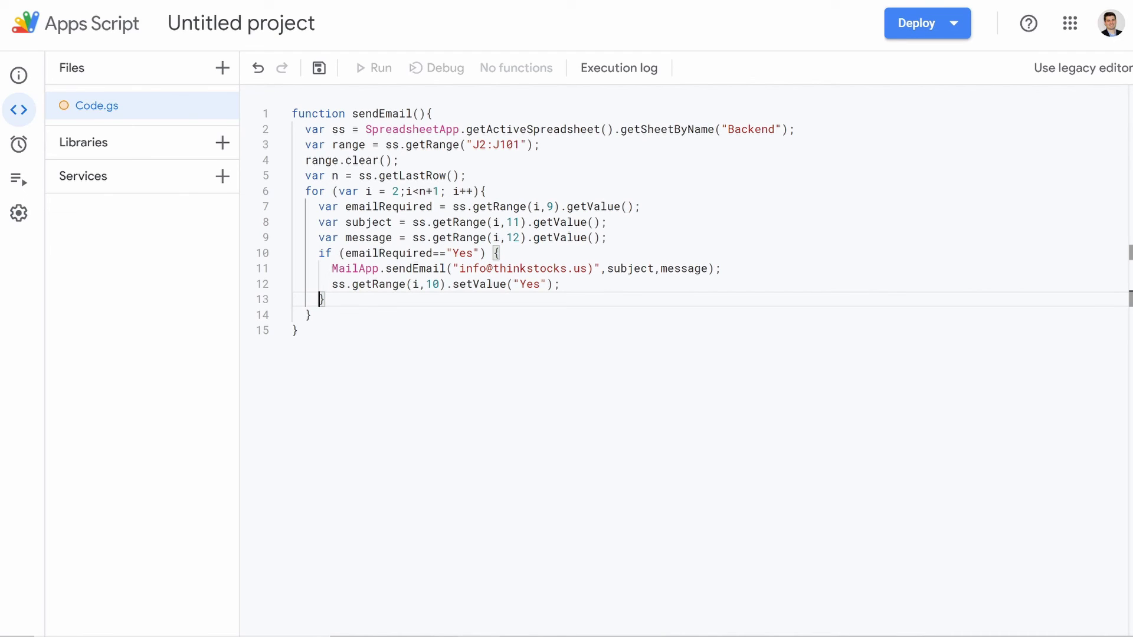
key("BackSpace")
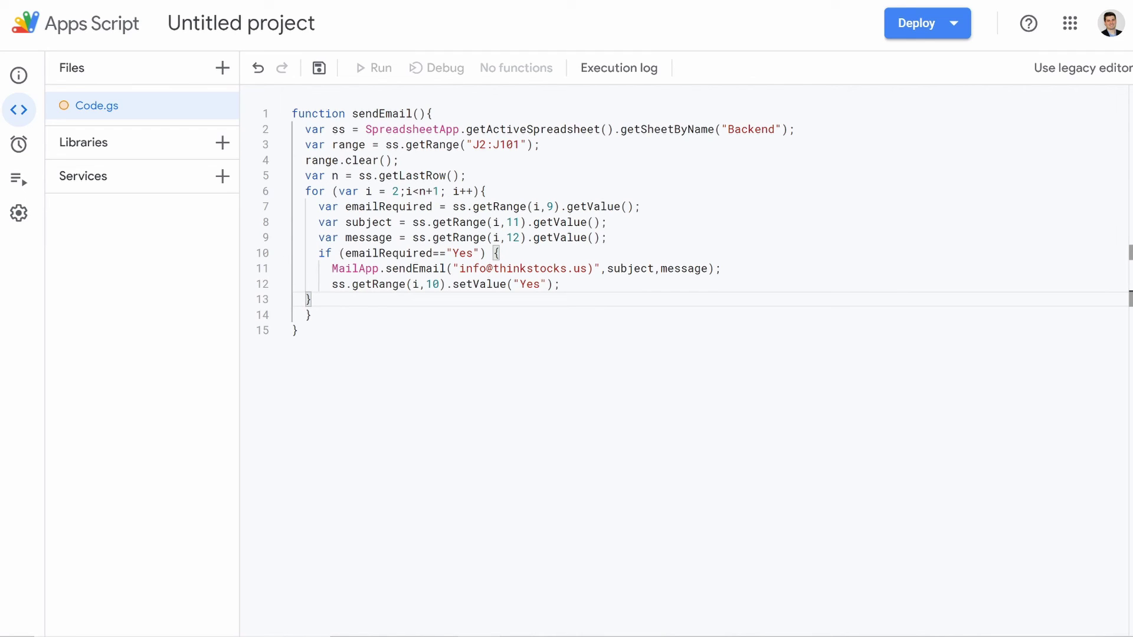
left_click(299, 331)
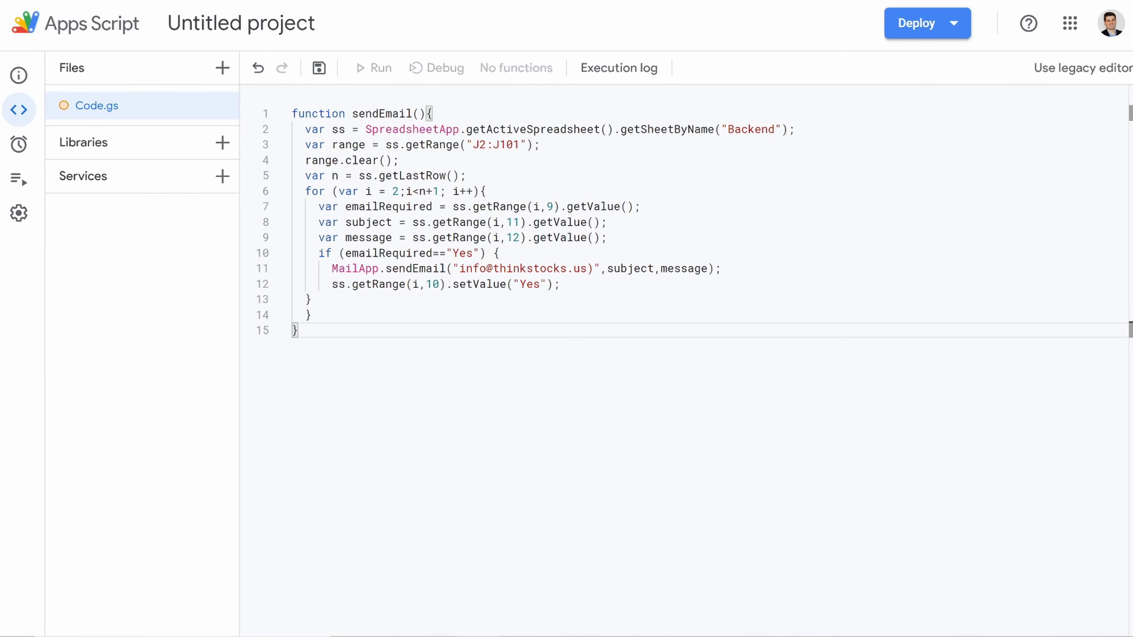
key("Return")
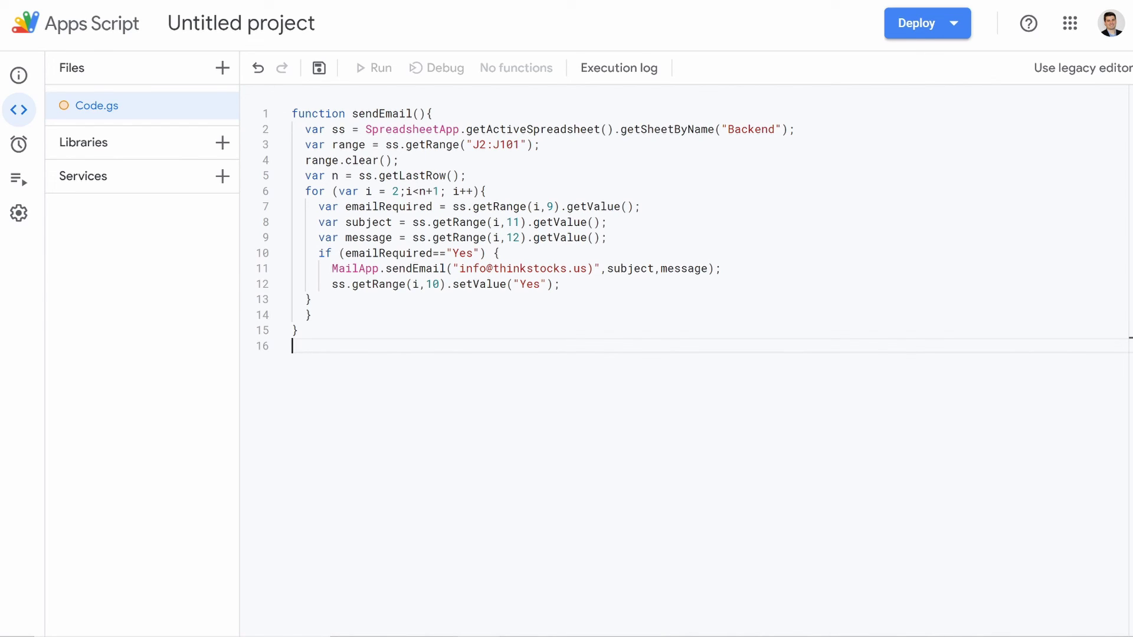
Step: Change both "Yes" strings to "YES" and save the project
left_click(468, 253)
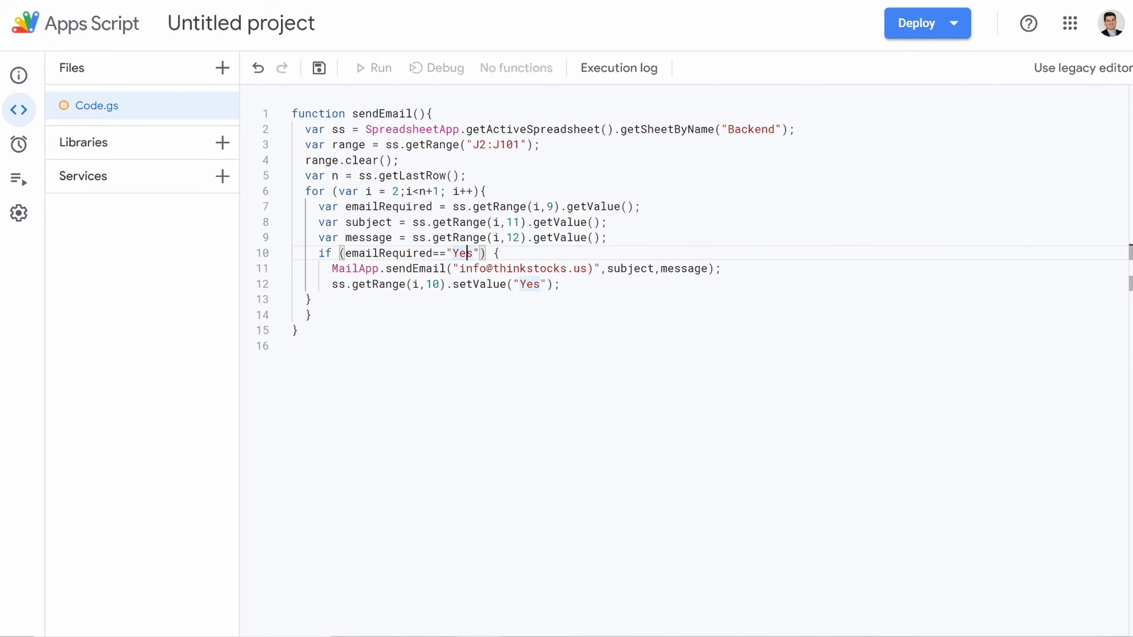
key("BackSpace")
key("BackSpace")
type("ES")
left_click(541, 285)
key("BackSpace")
key("BackSpace")
type("ES")
left_click(299, 331)
left_click(293, 346)
left_click(320, 70)
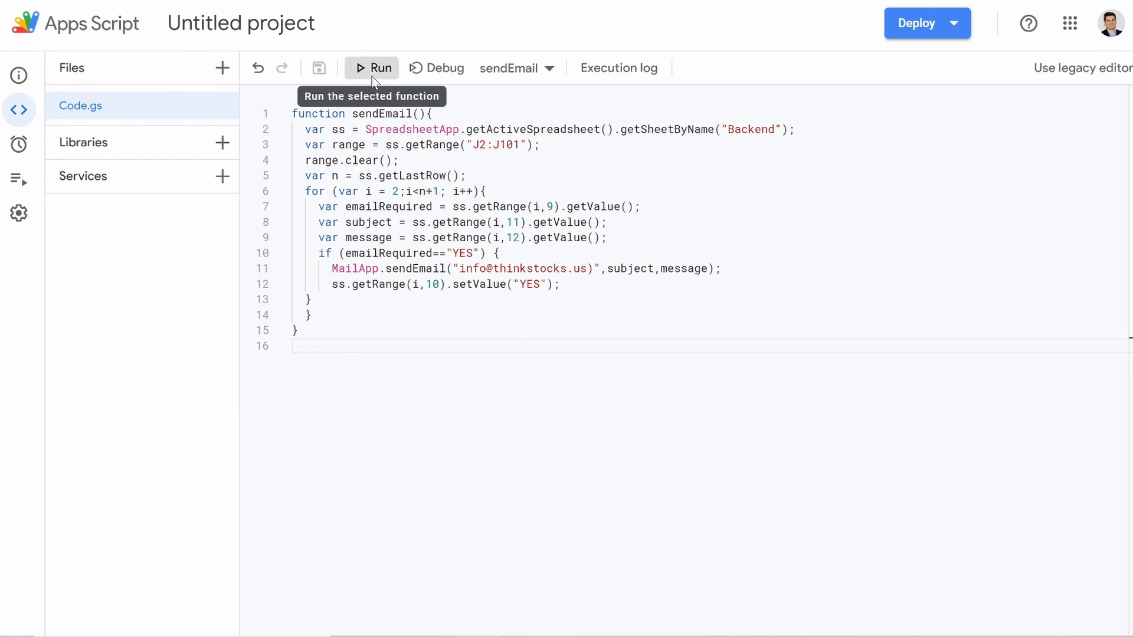
Step: Run sendEmail and allow the unverified Untitled project access to Sheets and mail
left_click(371, 69)
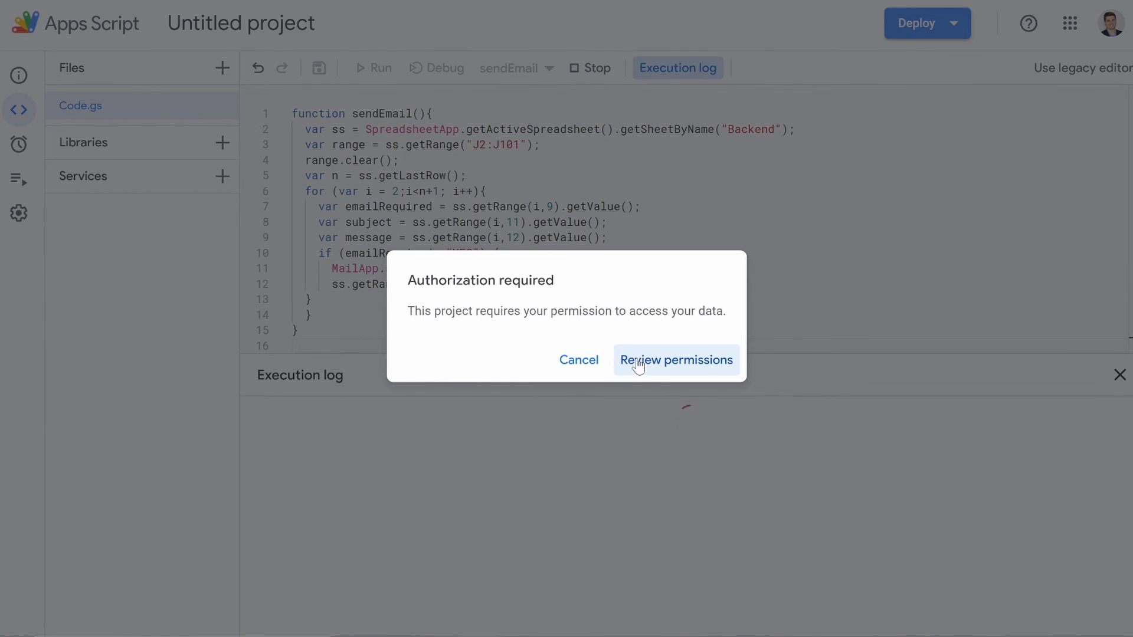
left_click(658, 362)
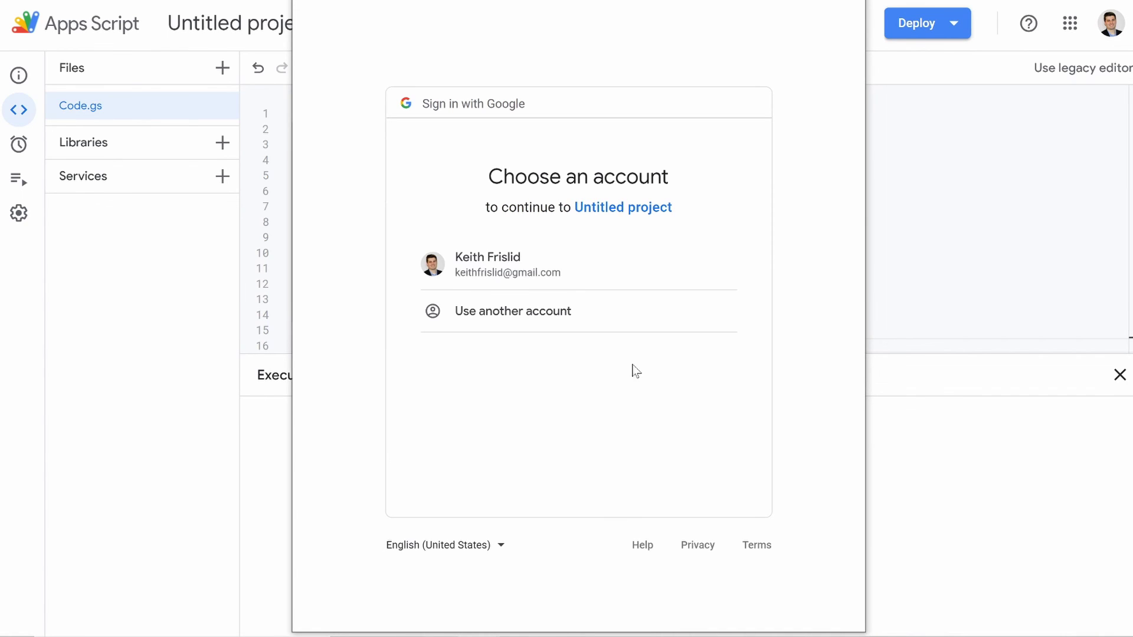
left_click(519, 272)
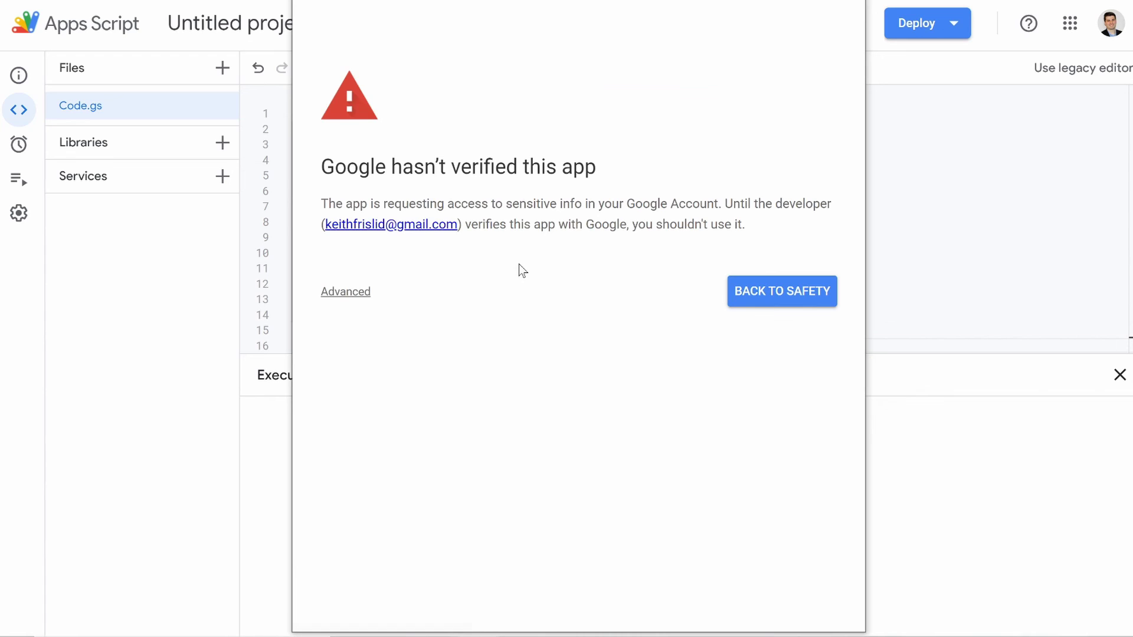
left_click(349, 293)
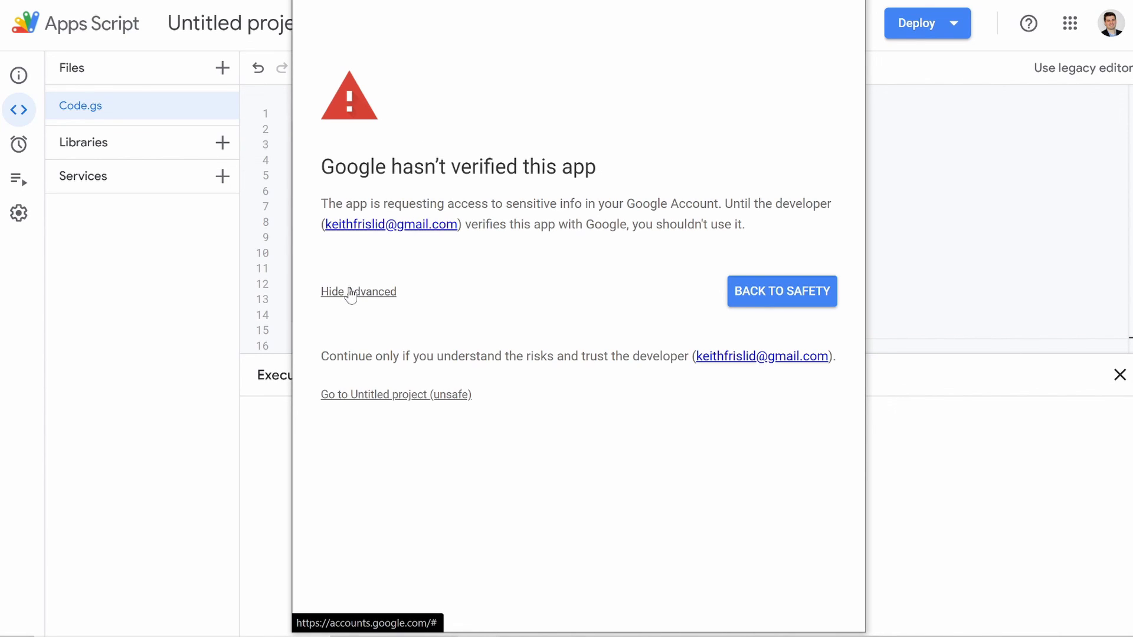
left_click(396, 395)
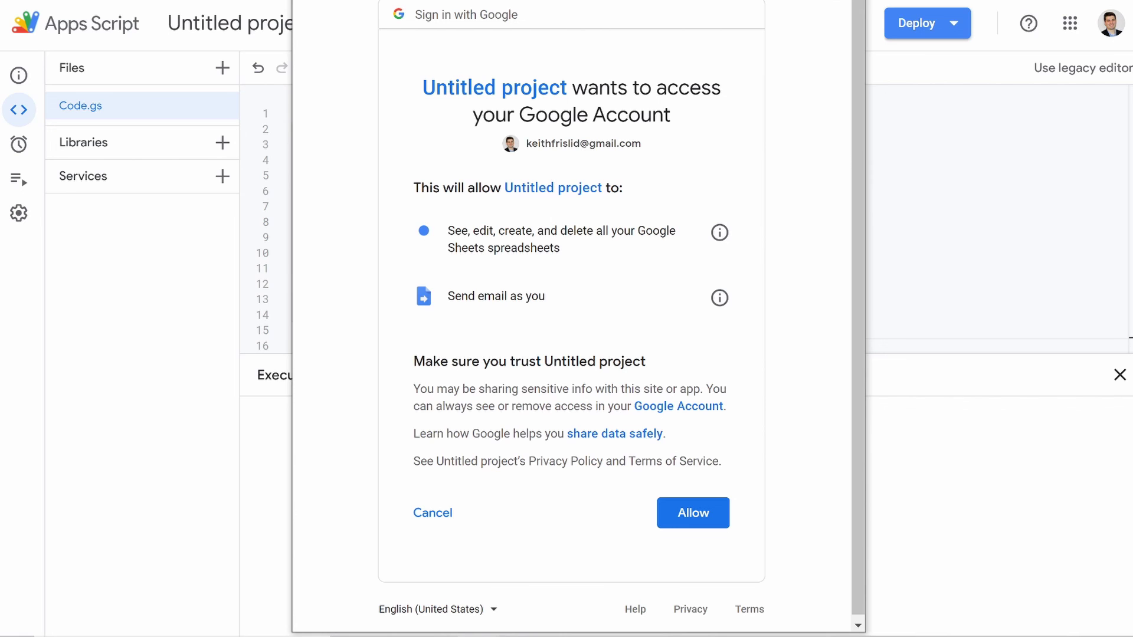
left_click(686, 518)
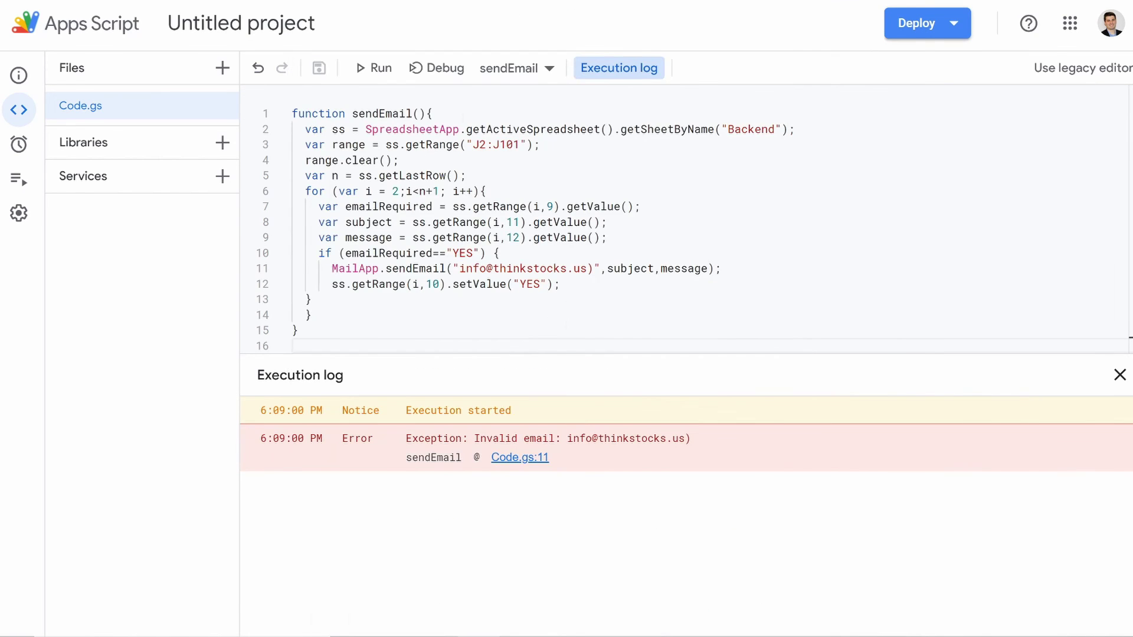
Step: Delete the extra ')' after the address on line 11, rerun sendEmail, then return to Sheets
left_click(594, 269)
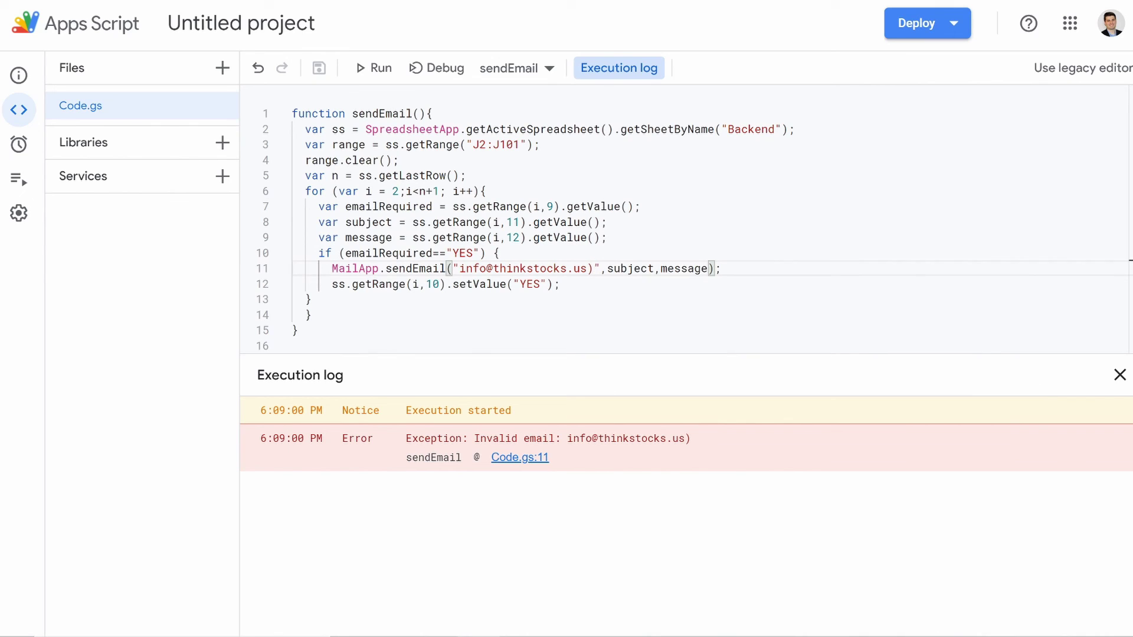
key("BackSpace")
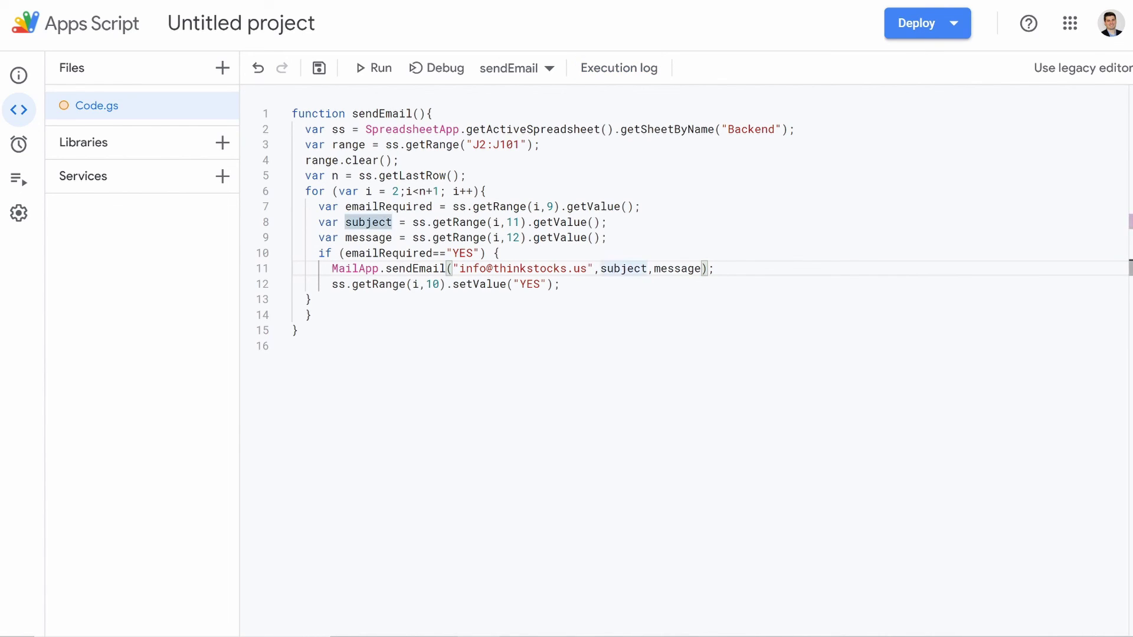
left_click(367, 71)
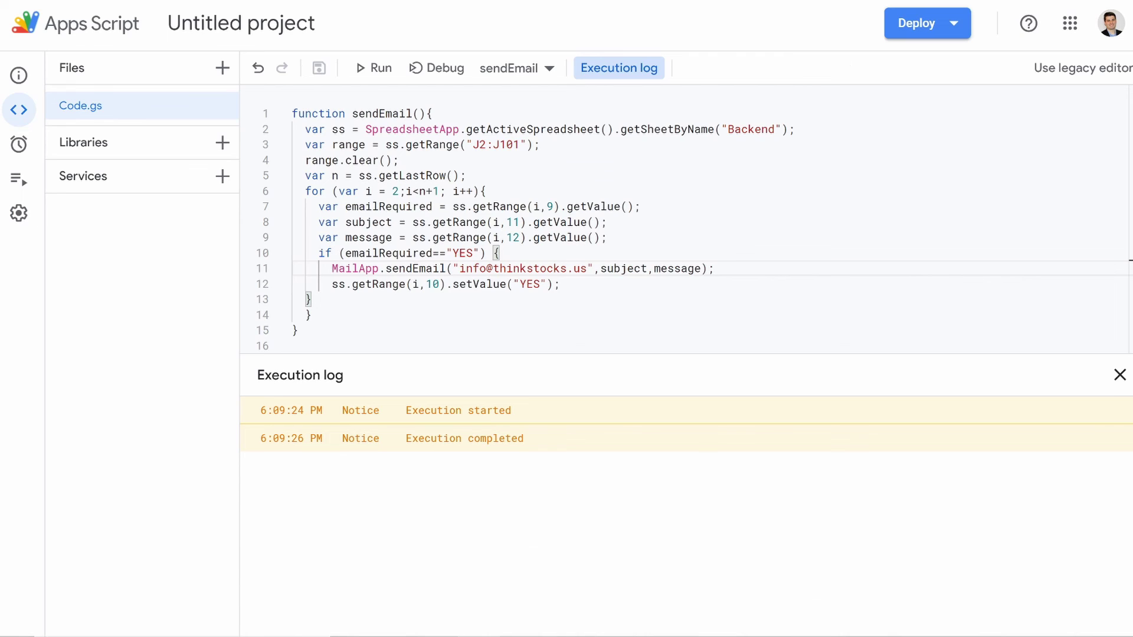
key("ctrl+shift+Tab")
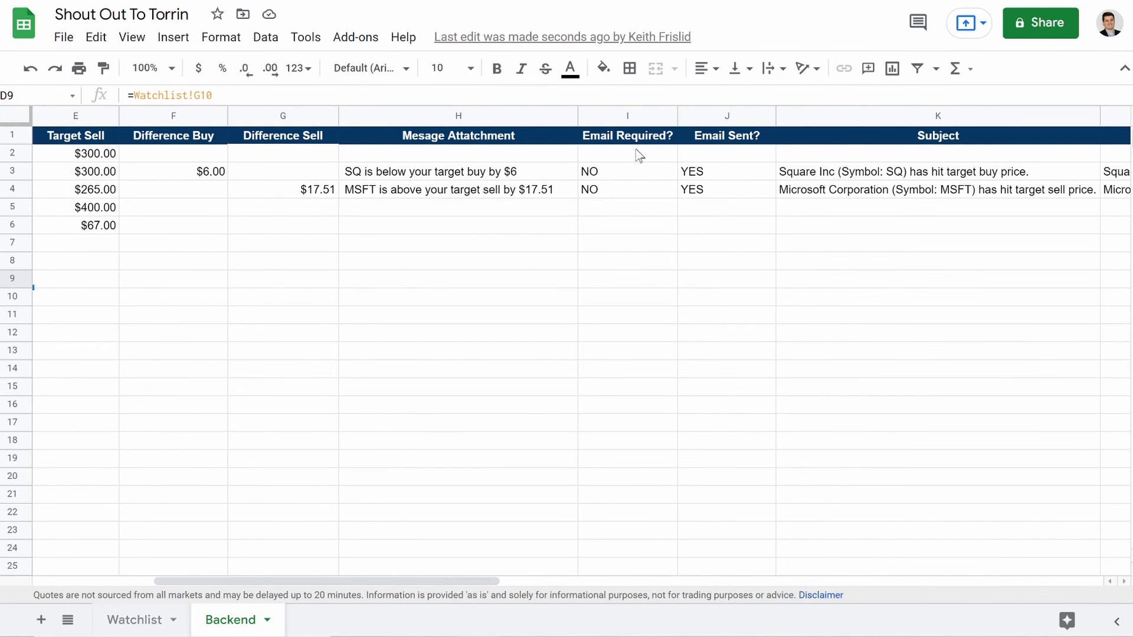
Step: Check I3:I4 read NO and column J reads YES, then inspect the Subject formulas in K3 and K4
left_click_drag(600, 173, 603, 188)
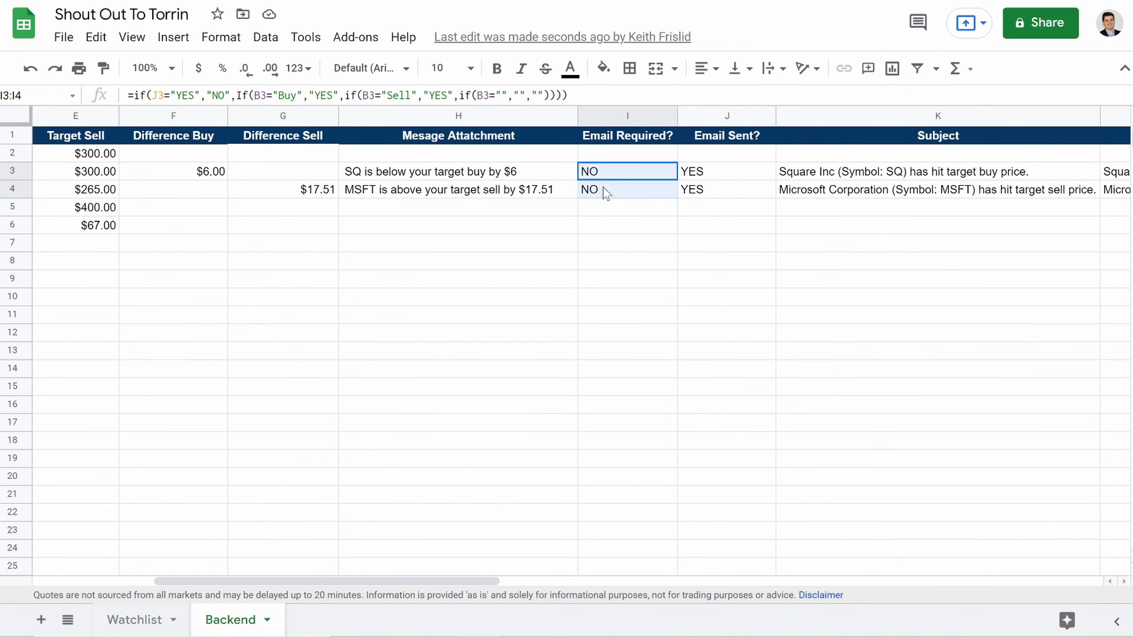
left_click_drag(707, 178, 708, 207)
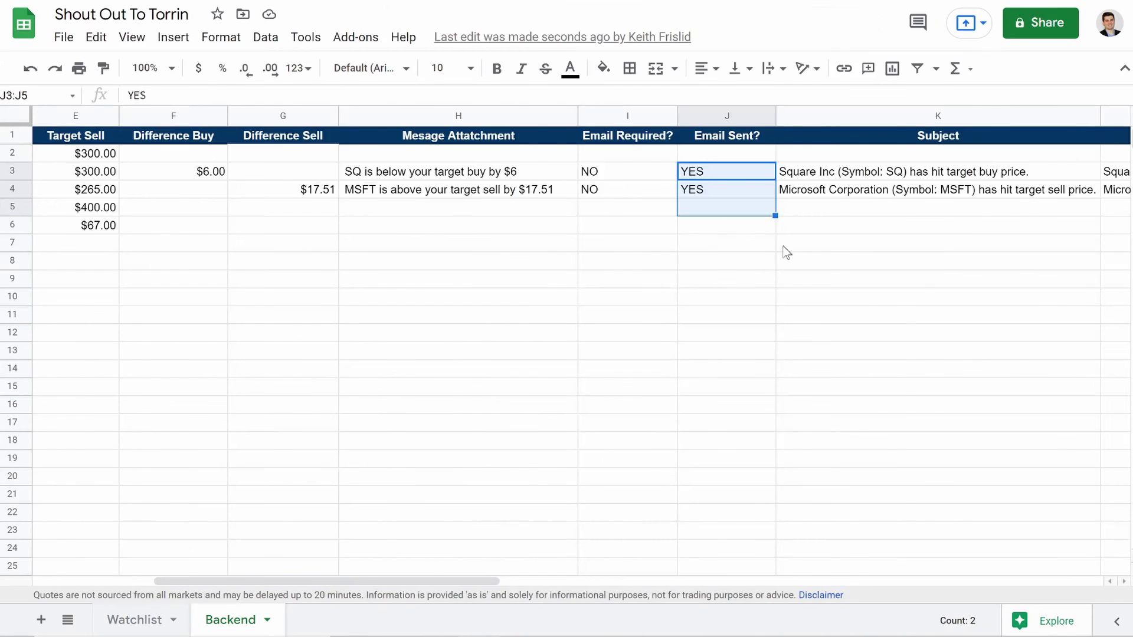
scroll(787, 252, "right", 10)
scroll(554, 293, "left", 8)
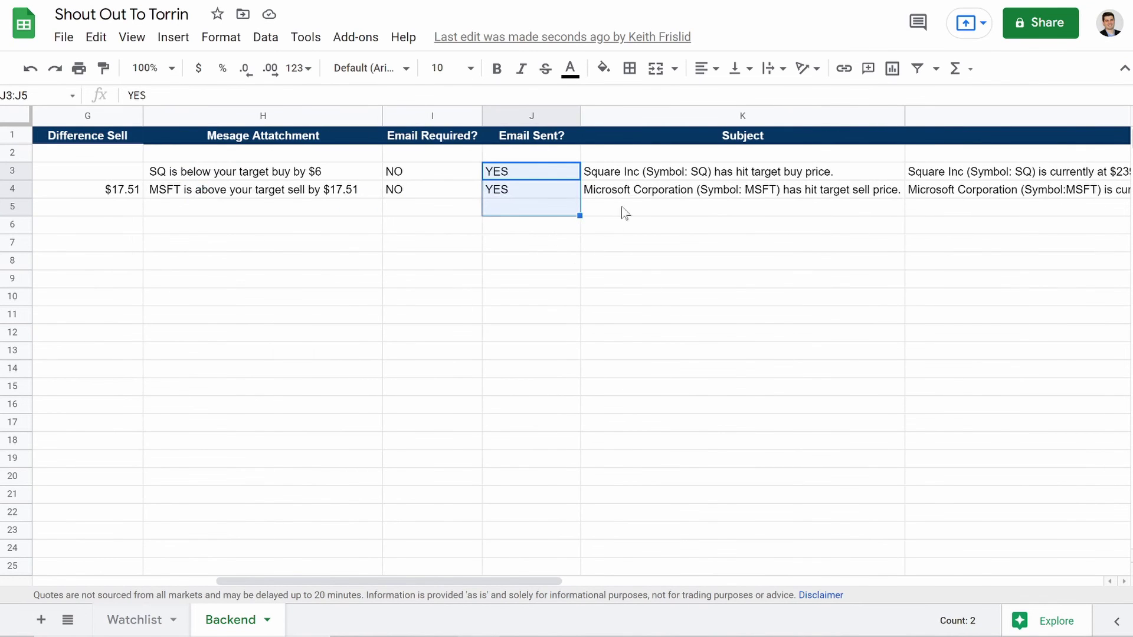
left_click(628, 174)
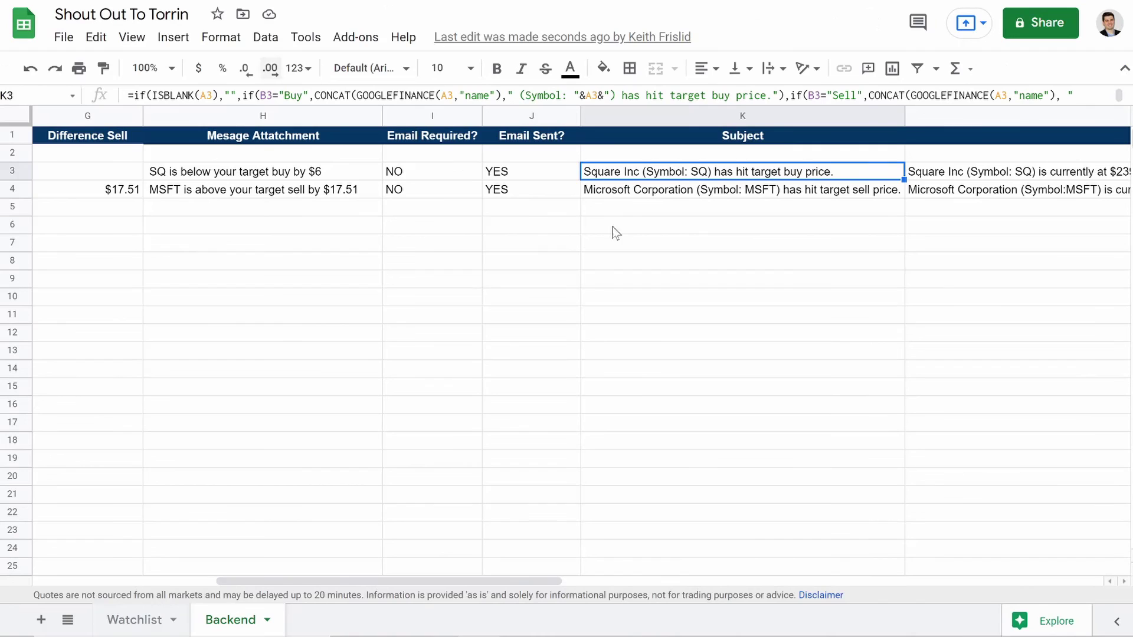
left_click(630, 192)
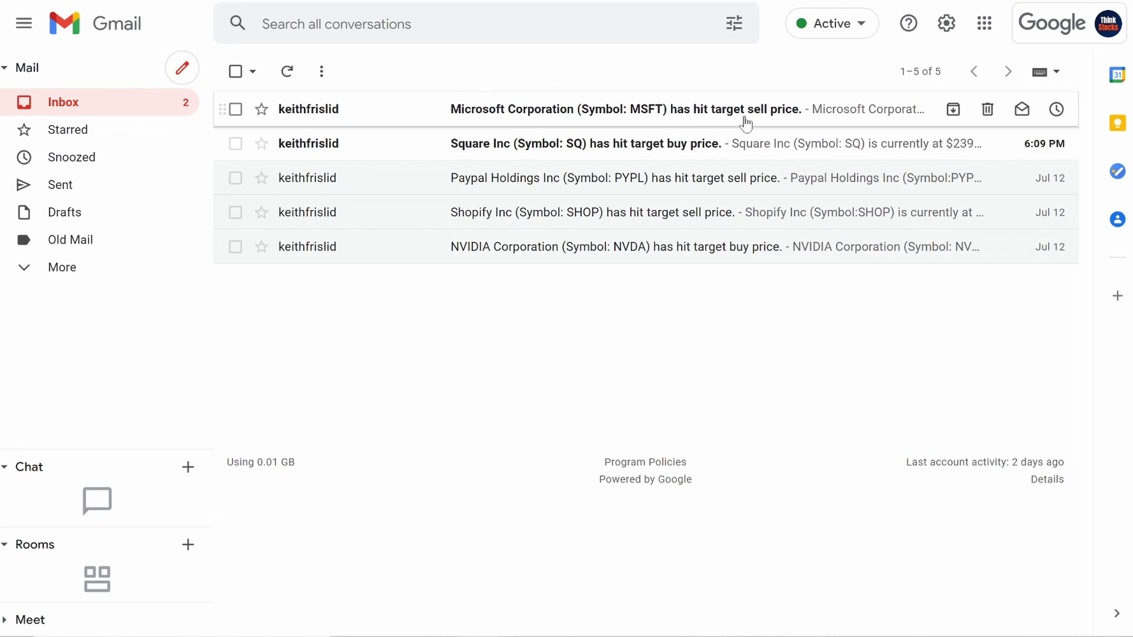
Step: Open the Microsoft target-sell alert email and read its message
left_click(693, 109)
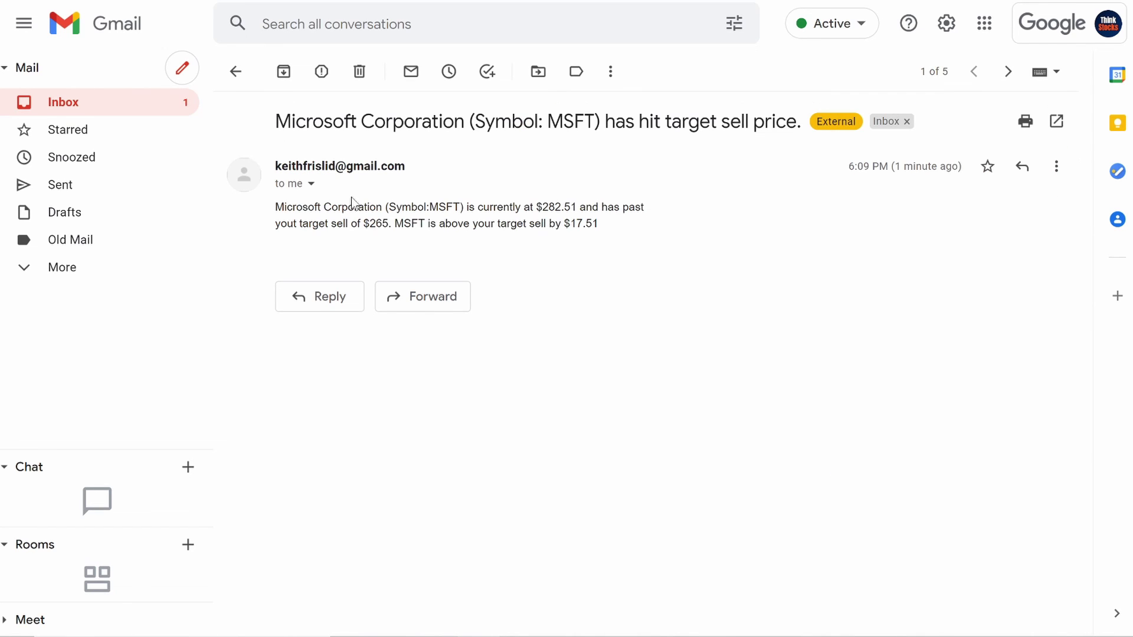
left_click_drag(297, 206, 611, 235)
left_click(464, 135)
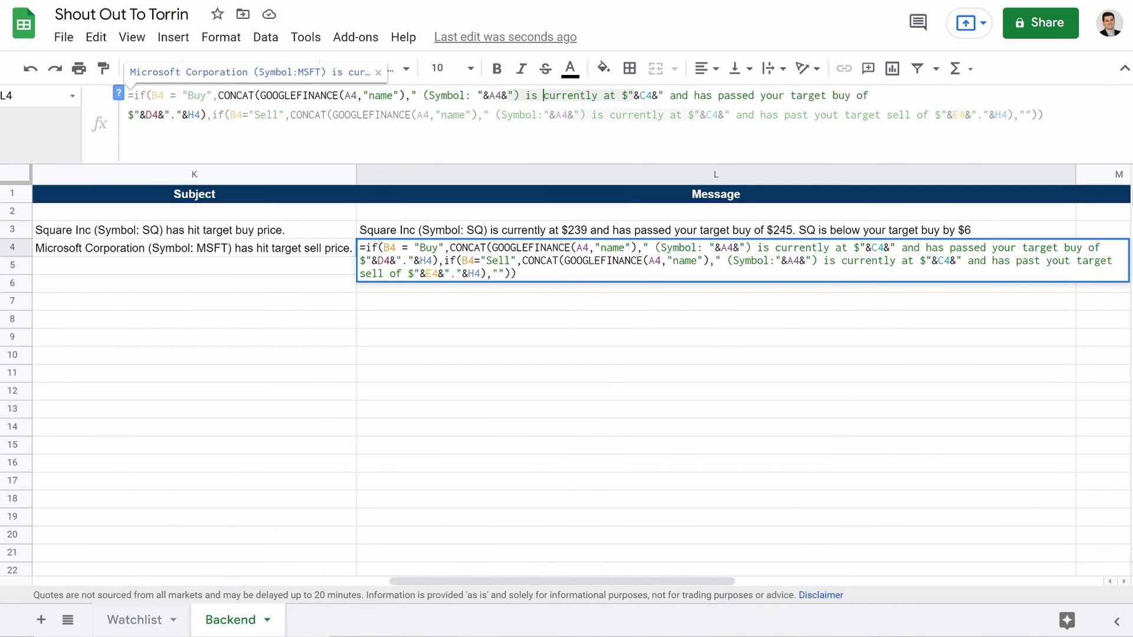
left_click(630, 322)
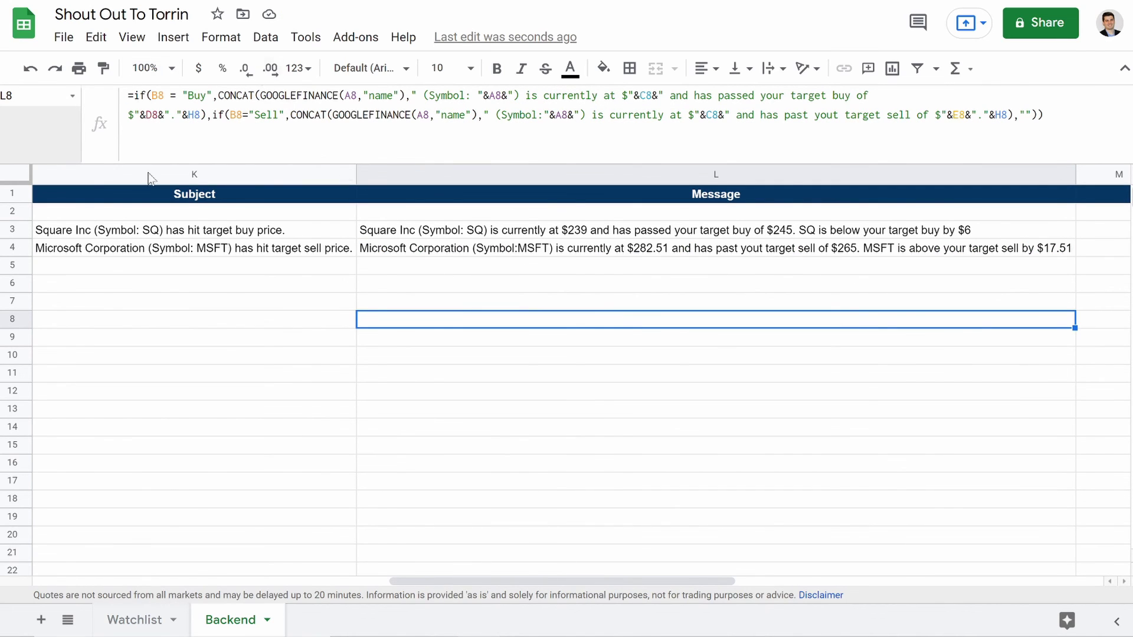
scroll(329, 397, "left", 10)
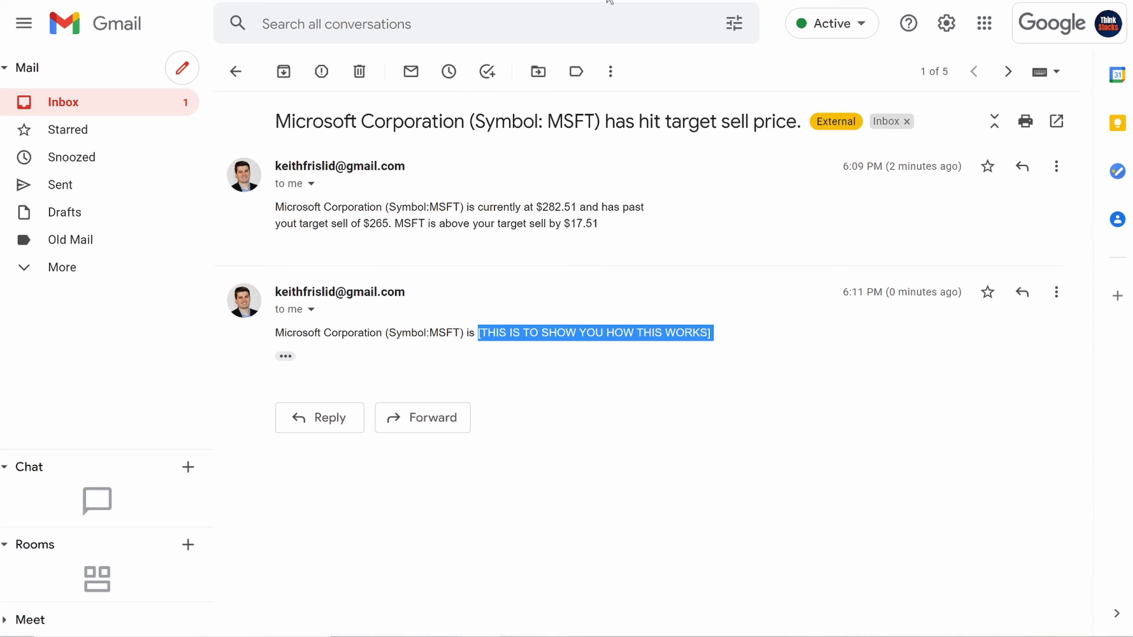
Step: Review the Square Inc alert, then tick both alert conversations in the inbox
left_click(118, 106)
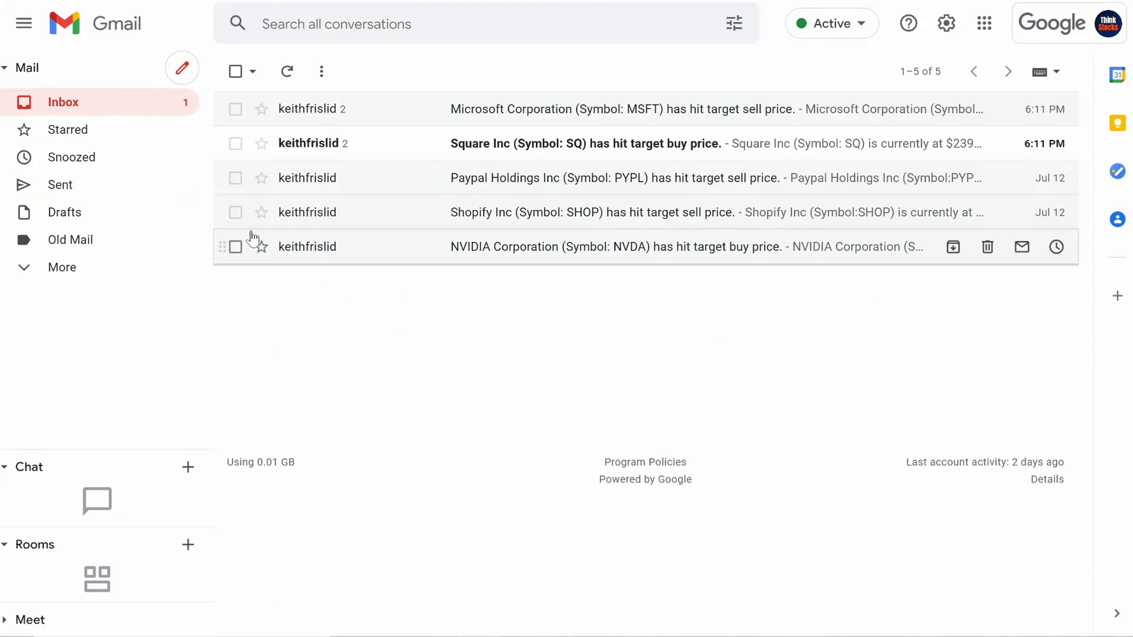
left_click(374, 145)
left_click(127, 101)
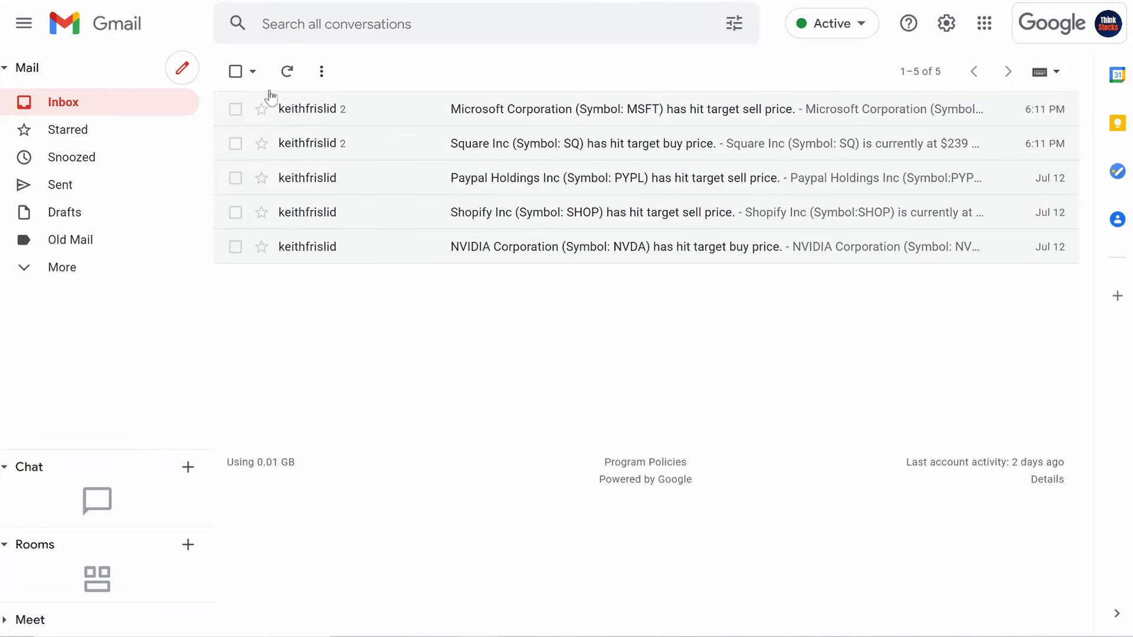
left_click(235, 108)
left_click(236, 144)
Step: Trash the two selected alert conversations and rerun sendEmail
left_click(363, 74)
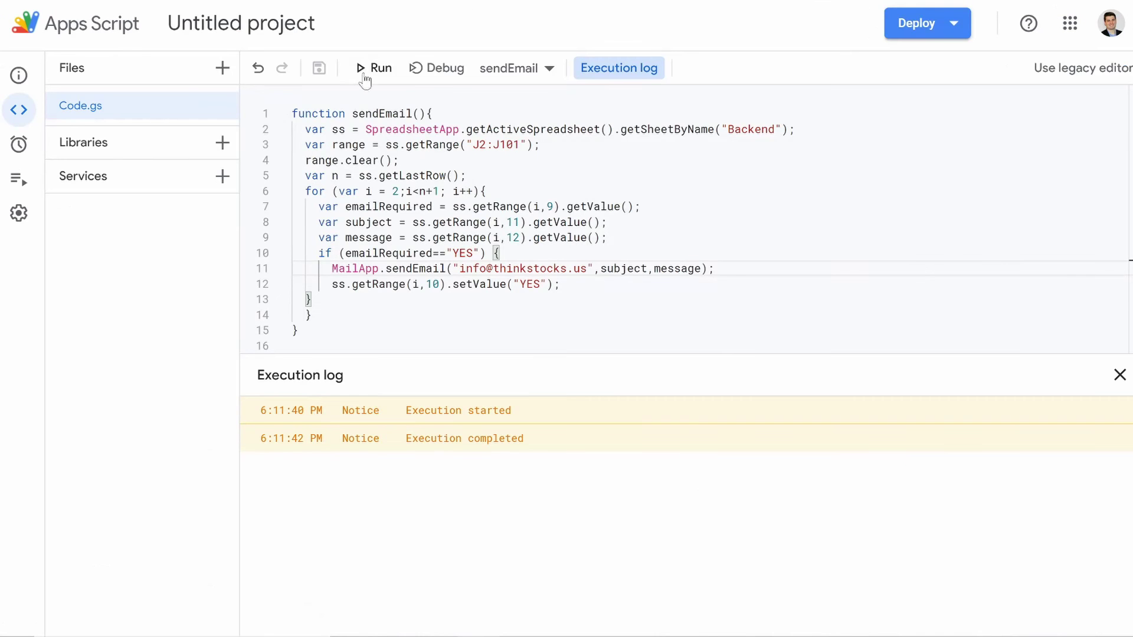
left_click(376, 70)
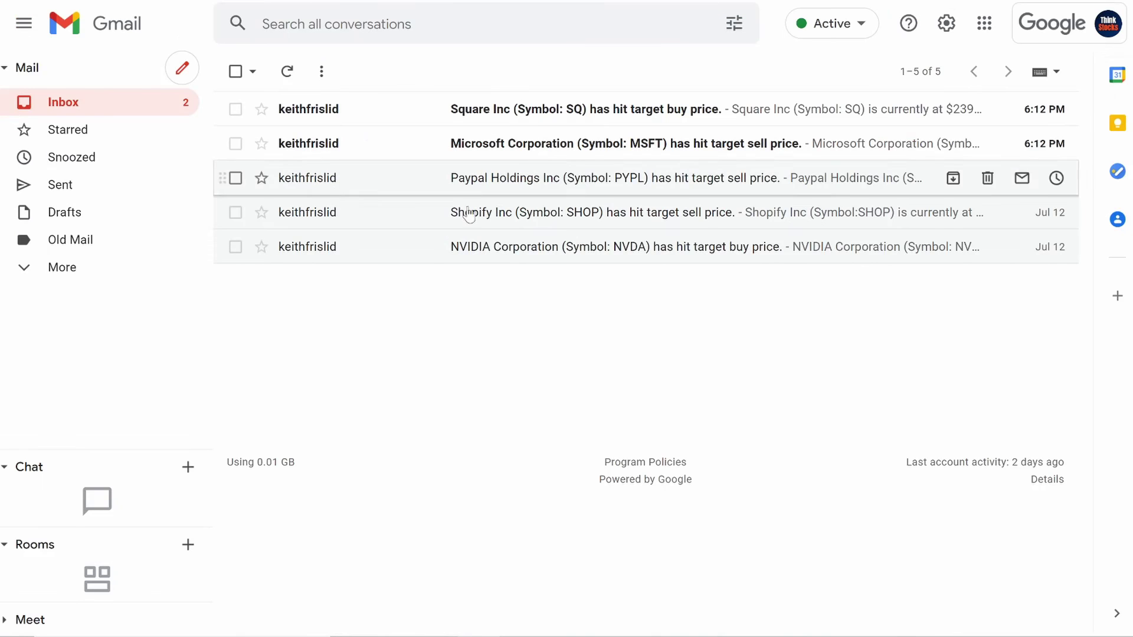
Step: Open the new Microsoft and Square Inc alerts, returning to the inbox after each
left_click(441, 144)
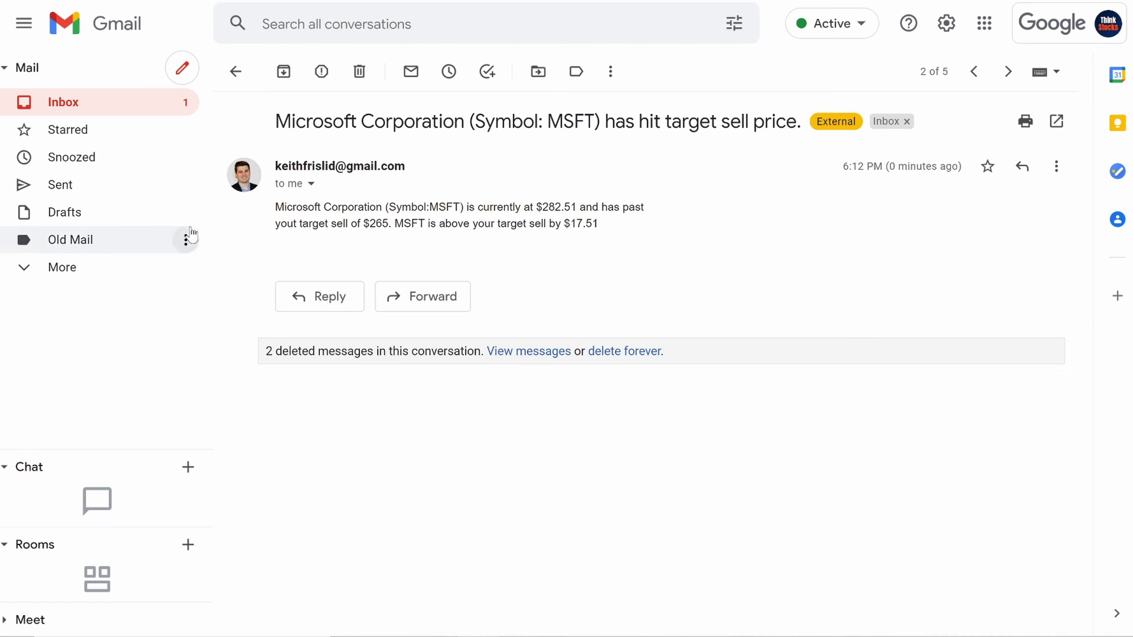
left_click(103, 108)
left_click(377, 124)
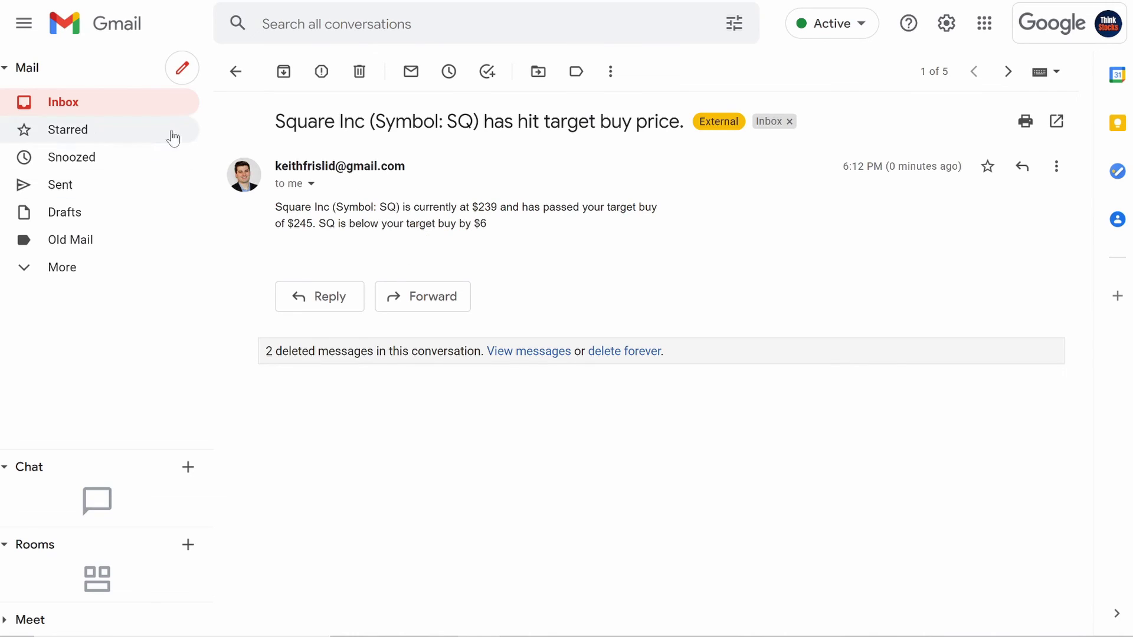
left_click(131, 112)
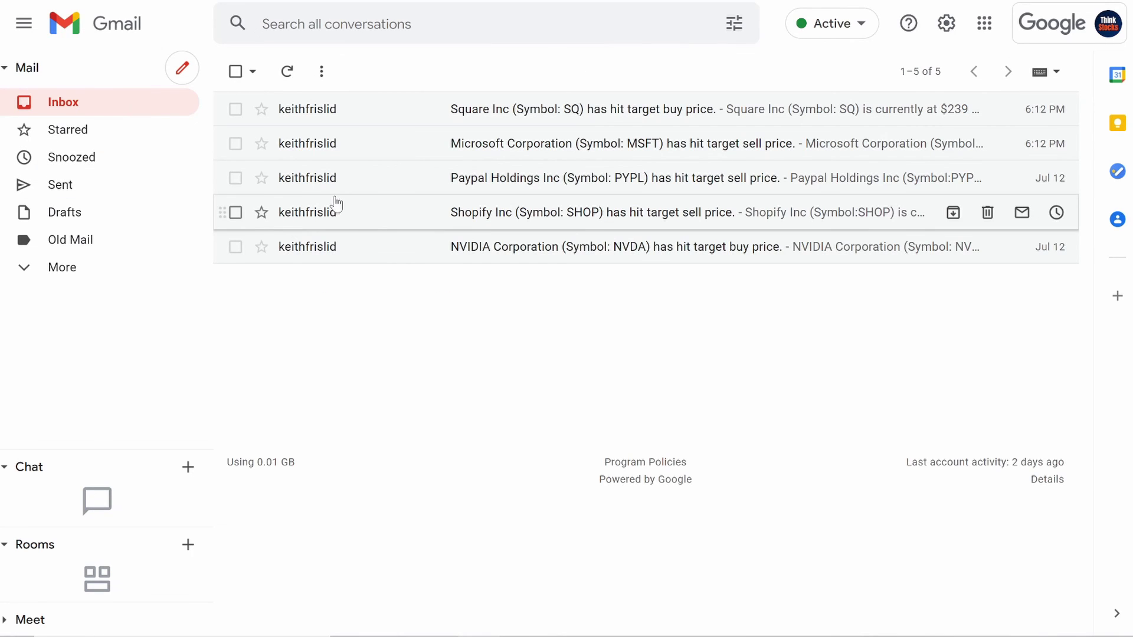
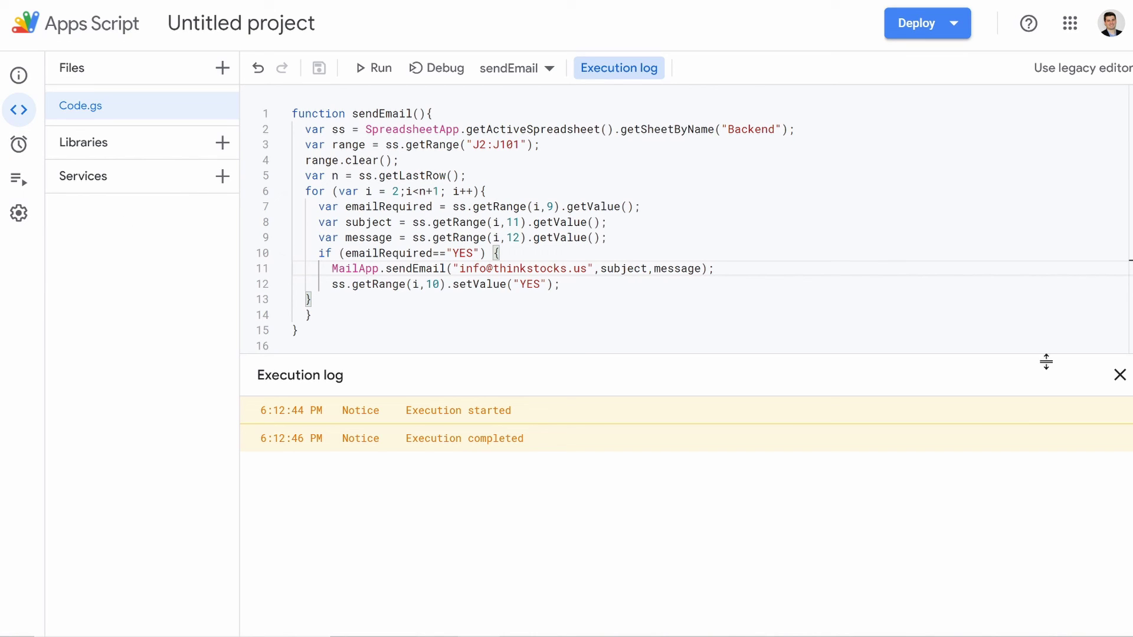
Step: Start a new trigger on the Triggers page with sendEmail as the function to run
left_click(1120, 375)
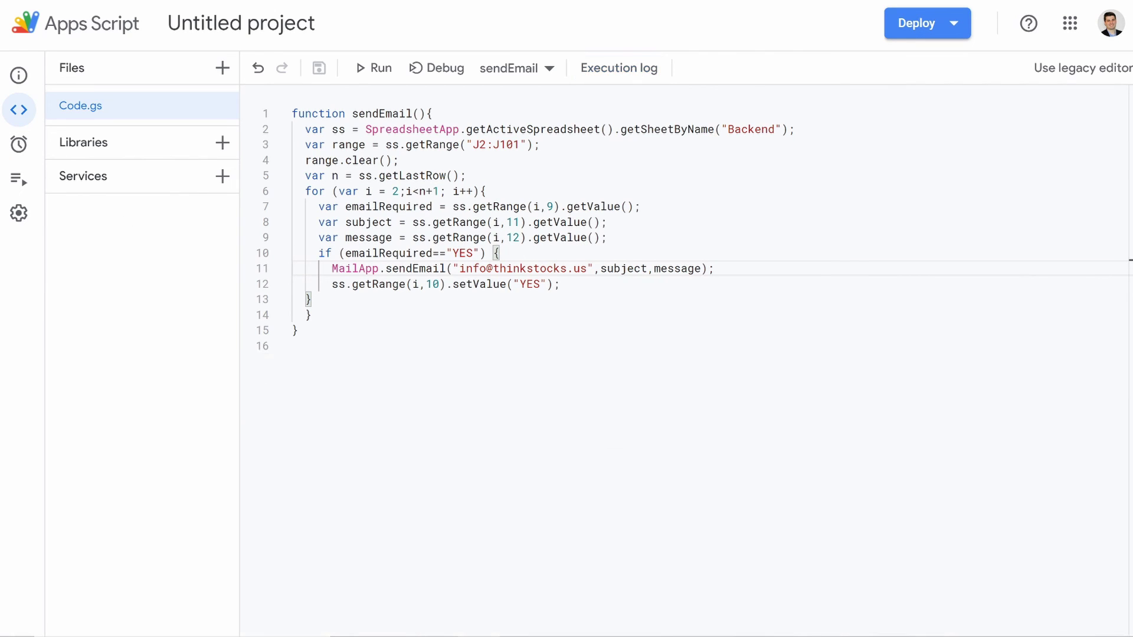
left_click(20, 146)
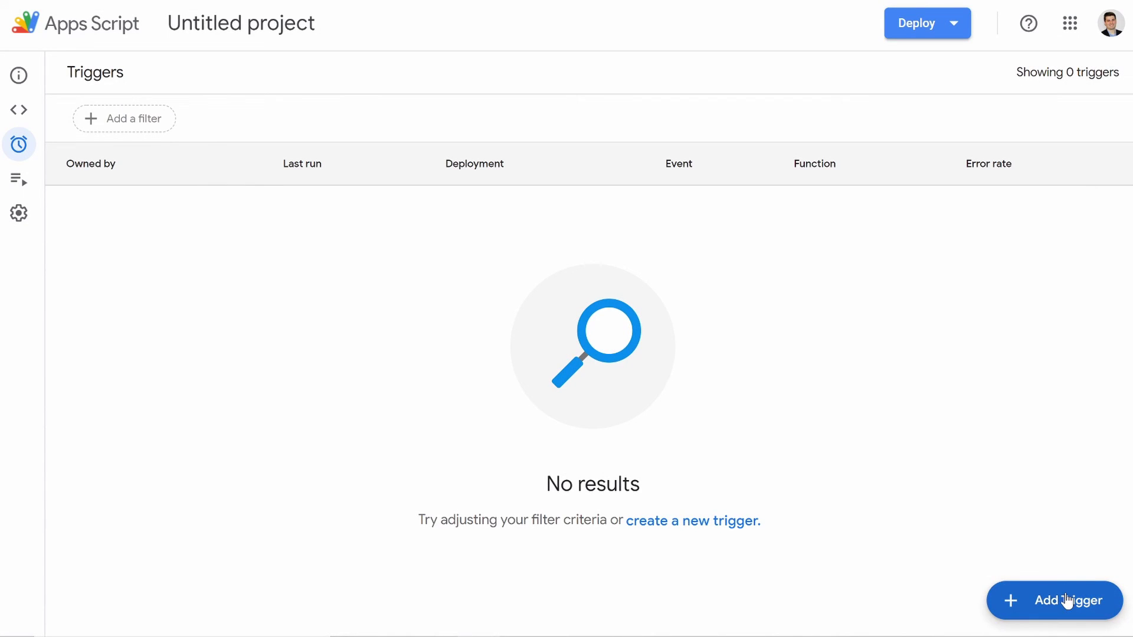
left_click(1066, 599)
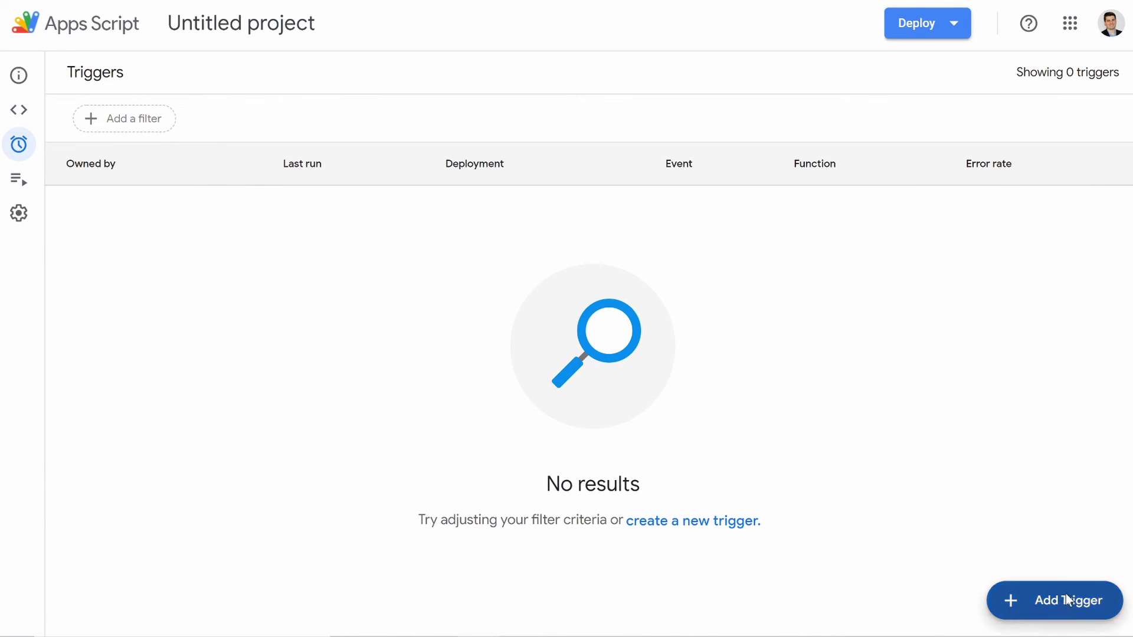
left_click(340, 205)
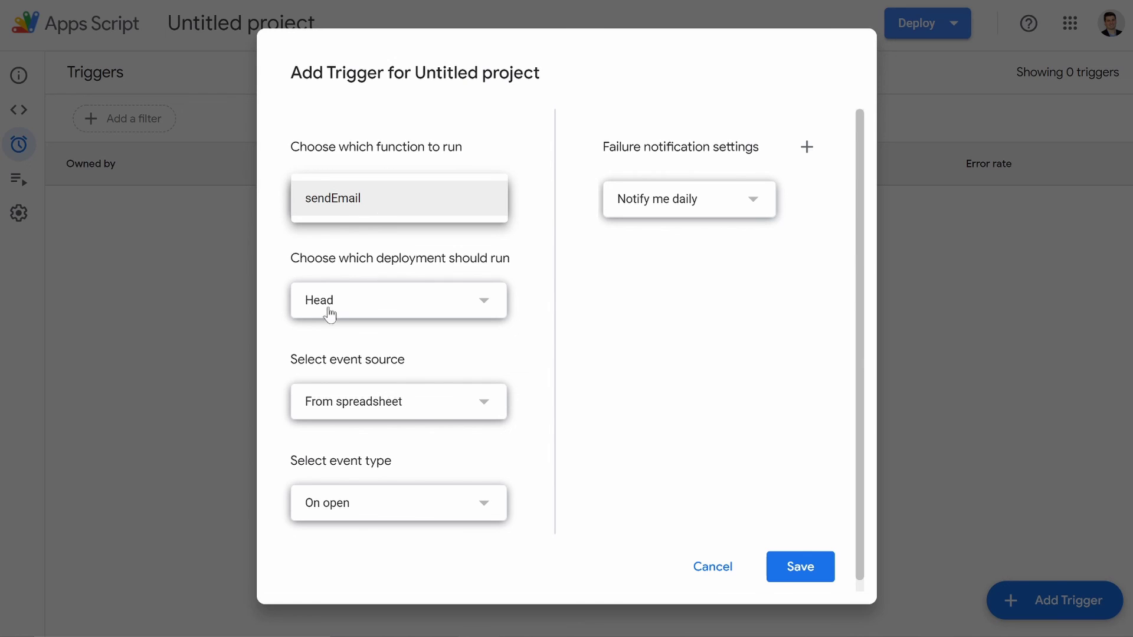
Step: Make the trigger a time-driven Day timer firing between 8am and 9am
left_click(366, 413)
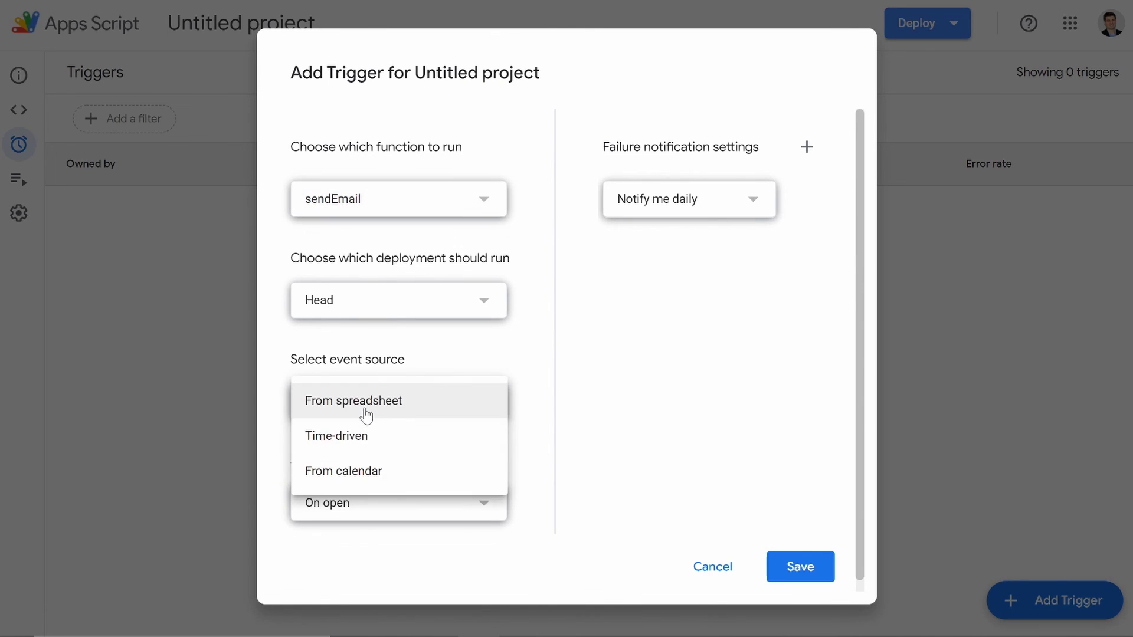
left_click(318, 440)
scroll(330, 472, "down", 2)
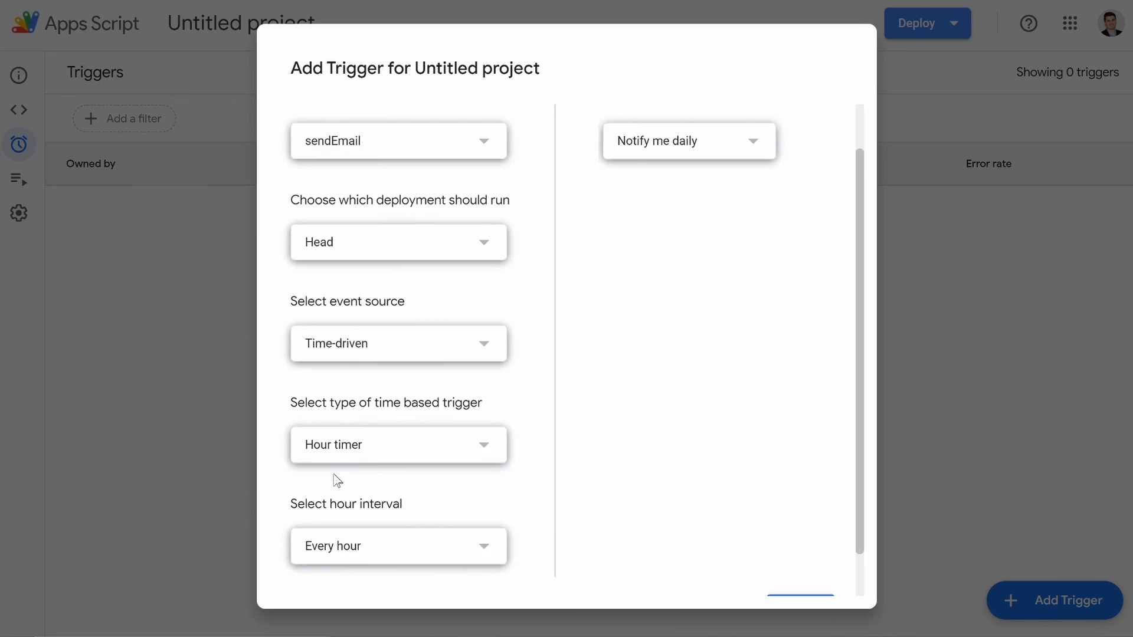
left_click(401, 399)
left_click(337, 451)
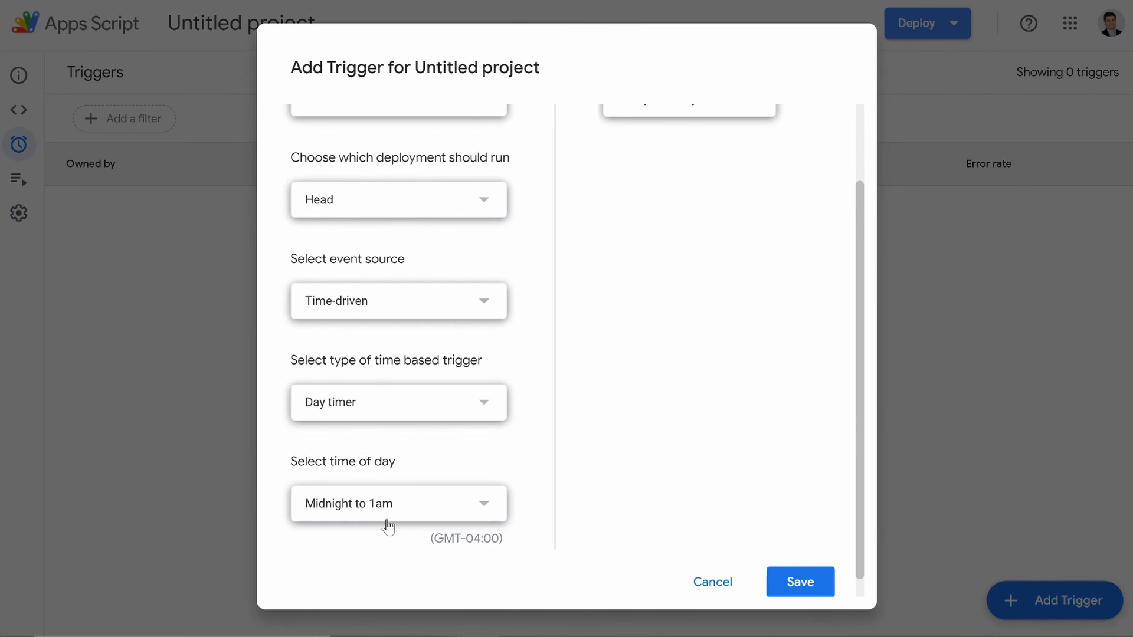
left_click(386, 520)
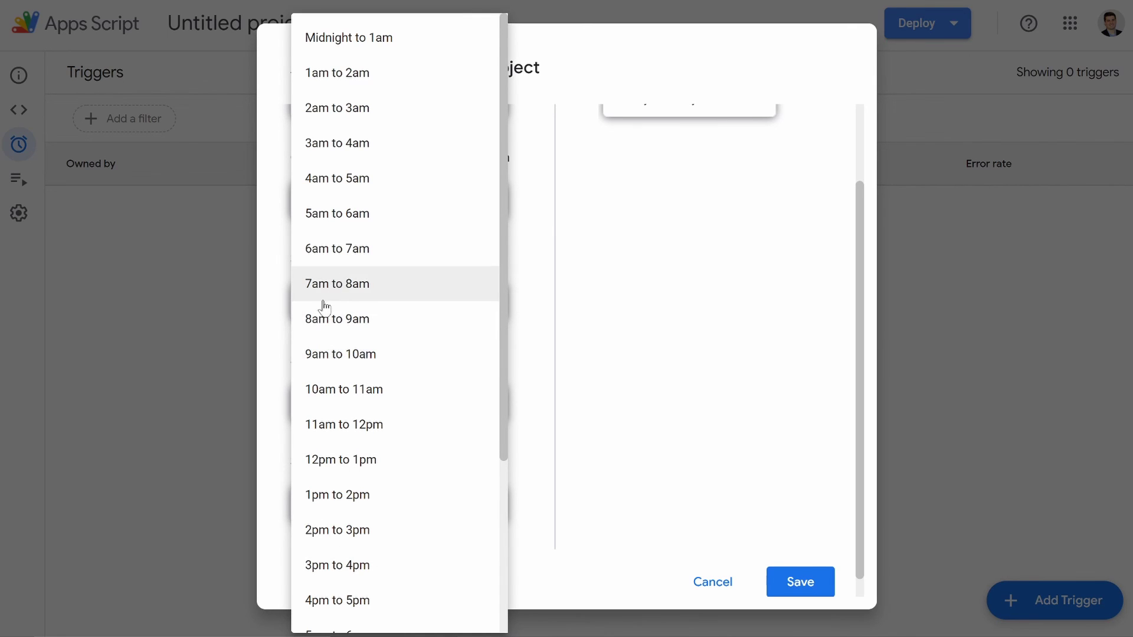
left_click(368, 320)
left_click(411, 496)
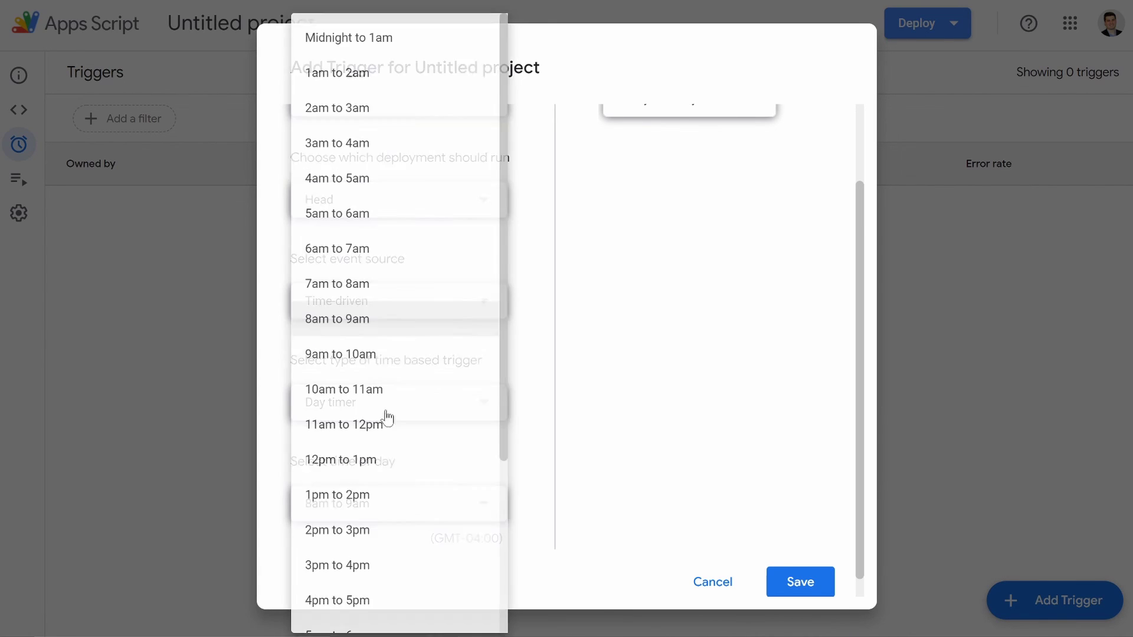
left_click(360, 293)
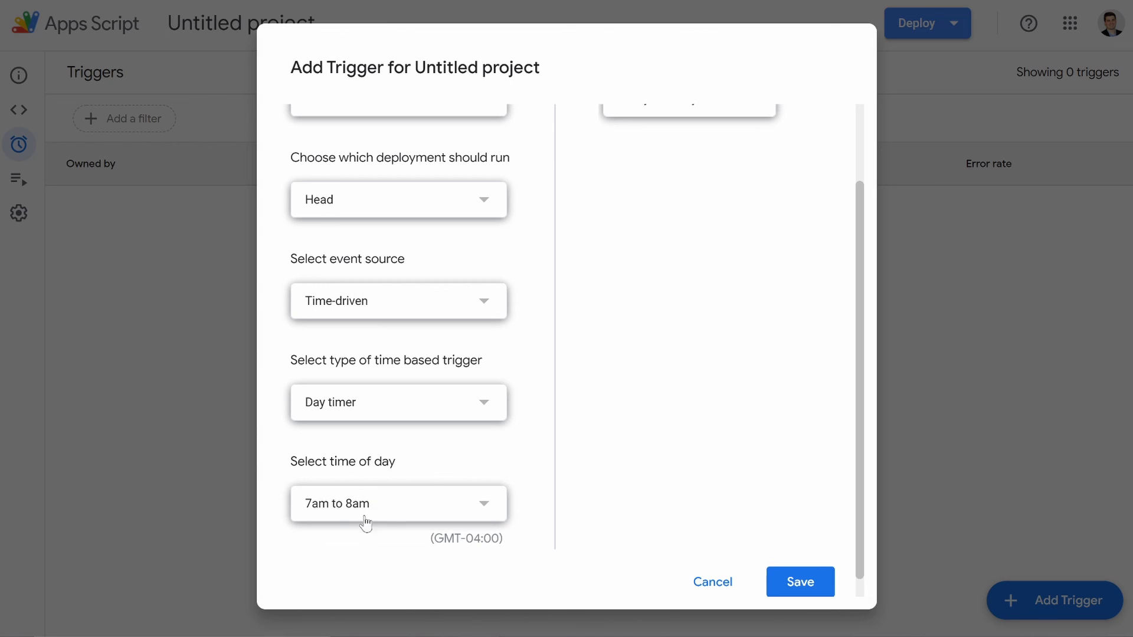
left_click(391, 513)
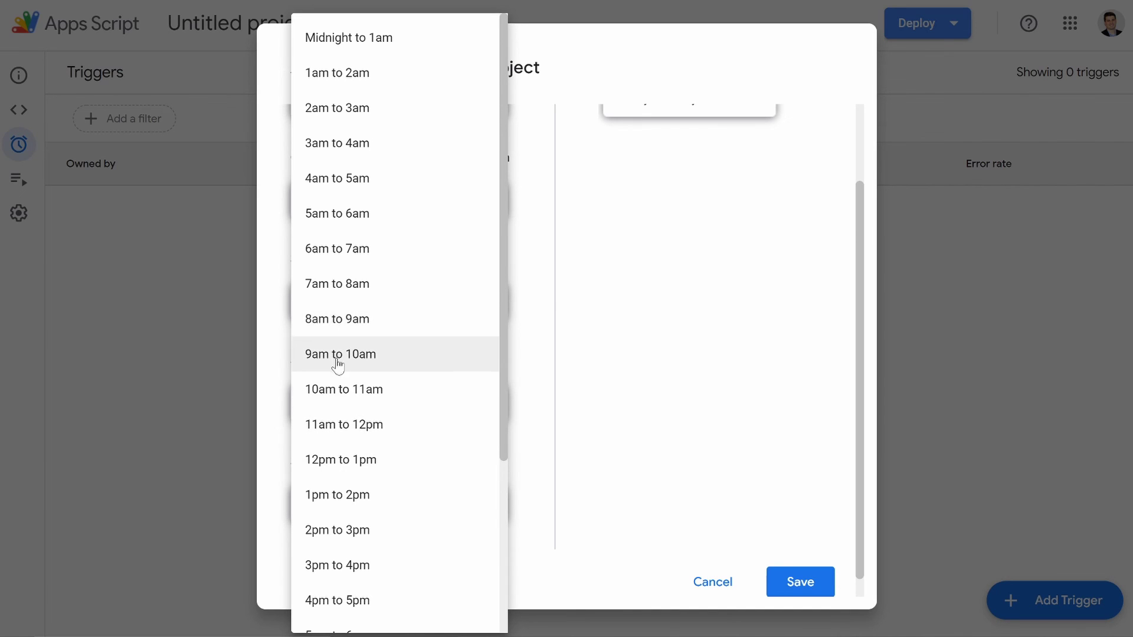
left_click(359, 321)
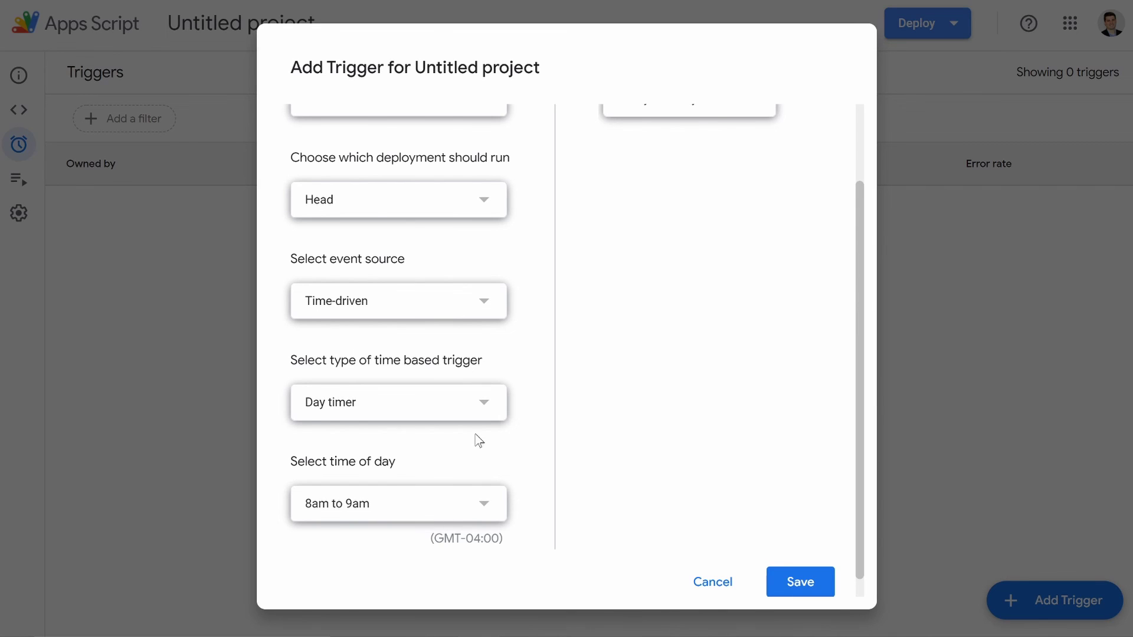
Step: Keep the failure notification frequency at daily
scroll(478, 437, "up", 2)
left_click(706, 204)
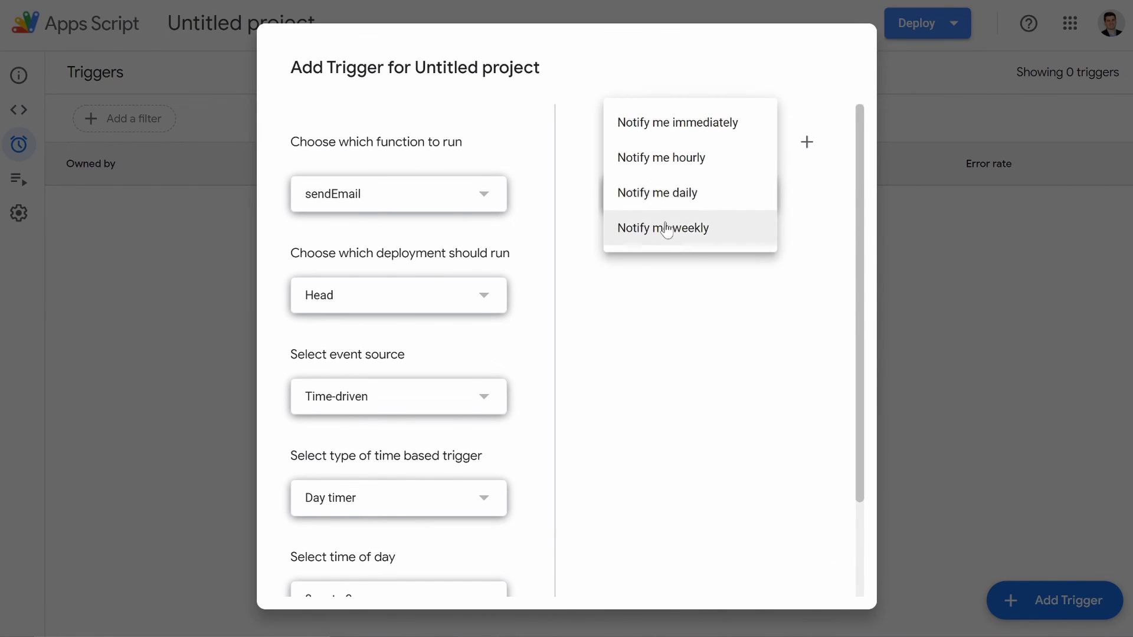
left_click(674, 203)
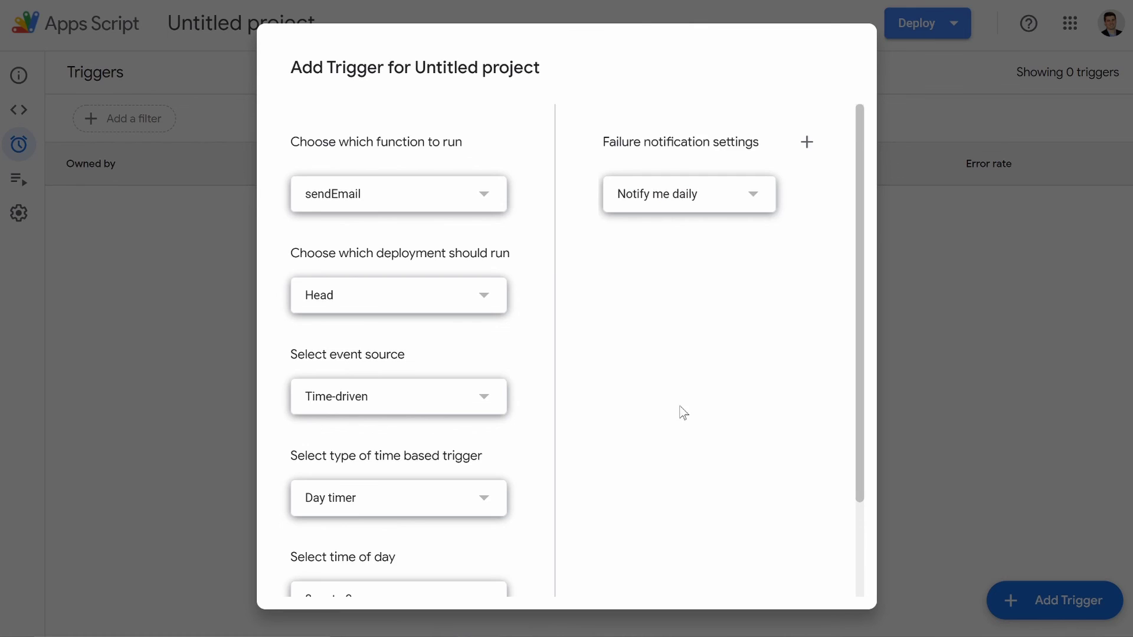
scroll(682, 411, "down", 2)
Step: Save the daily sendEmail trigger and open Gmail's Trash folder
left_click(794, 556)
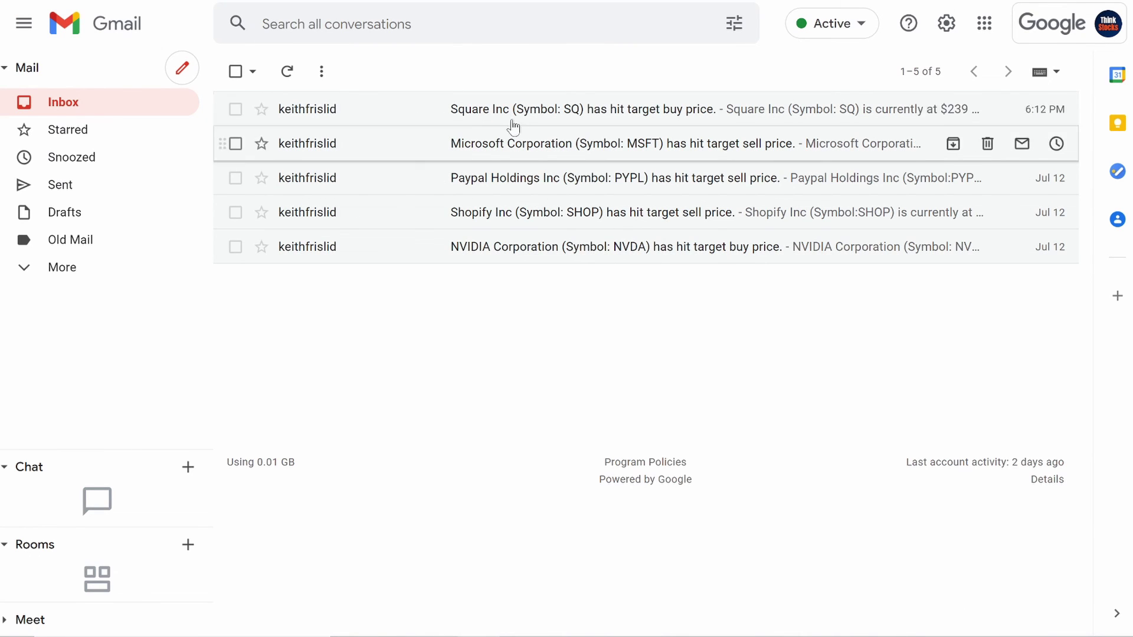
left_click(44, 275)
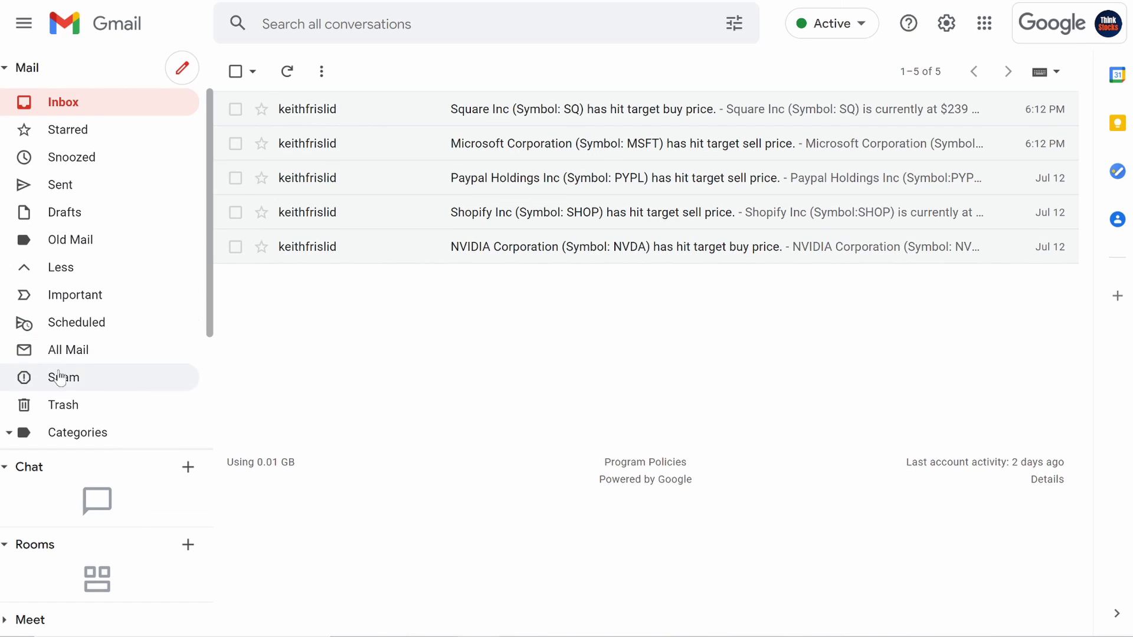
left_click(65, 405)
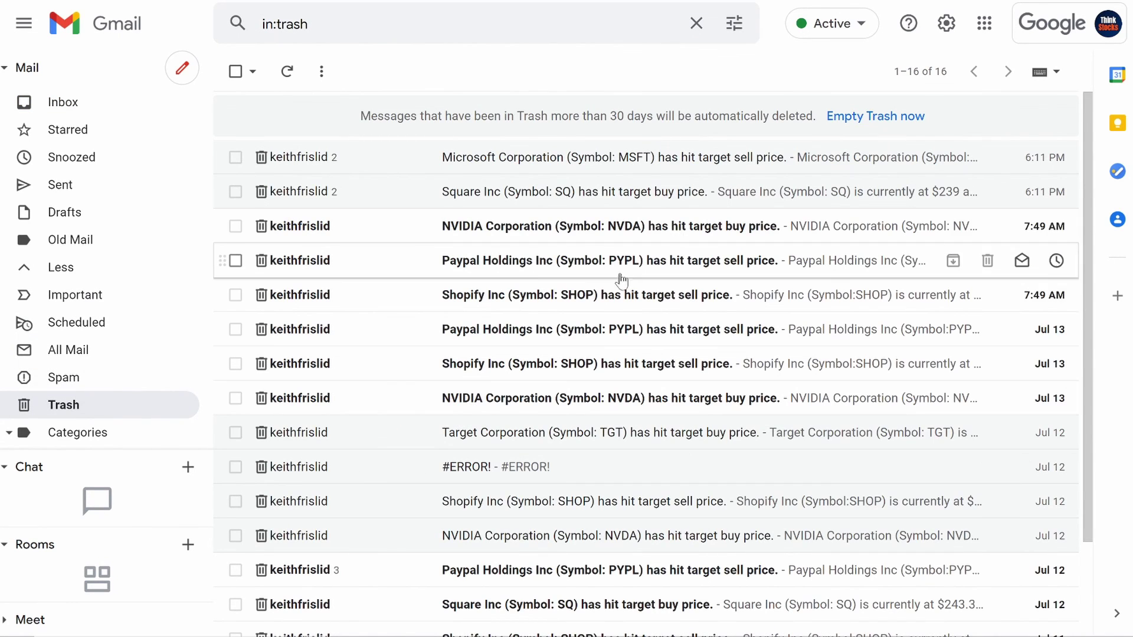
Step: Read the trashed NVIDIA buy, Paypal sell and Shopify sell alerts in turn
left_click(458, 233)
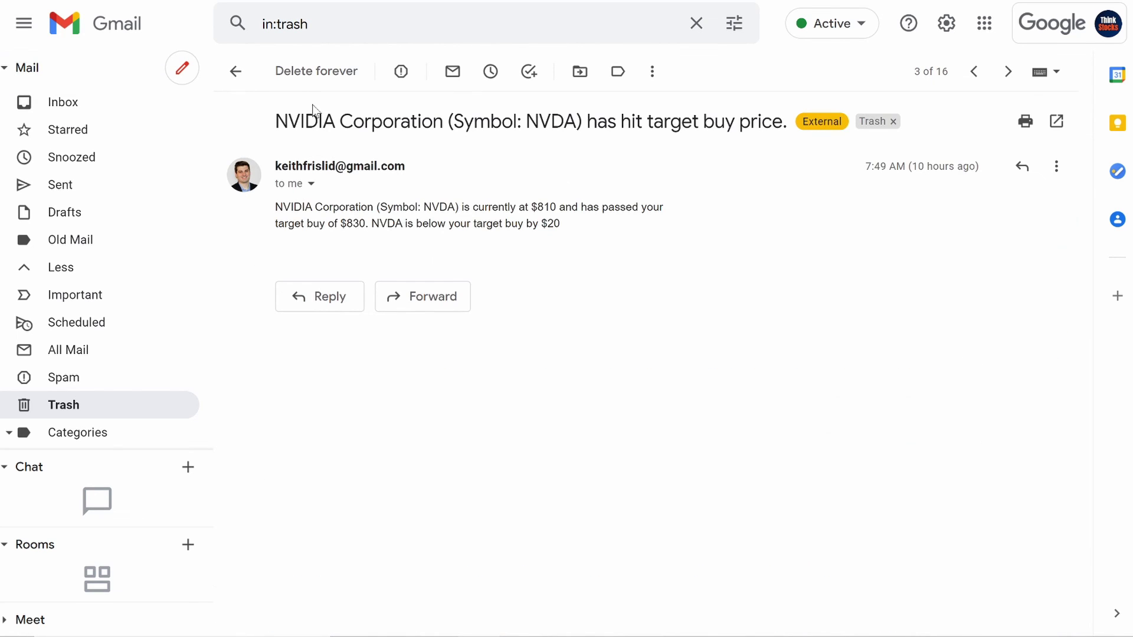
left_click(235, 72)
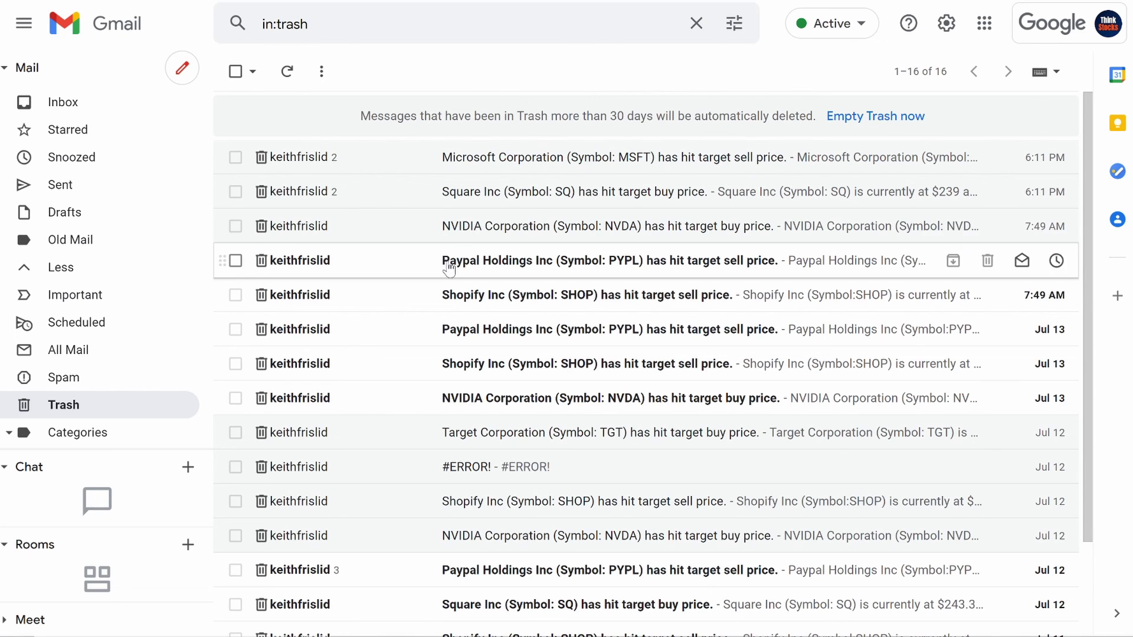
left_click(483, 268)
left_click(240, 70)
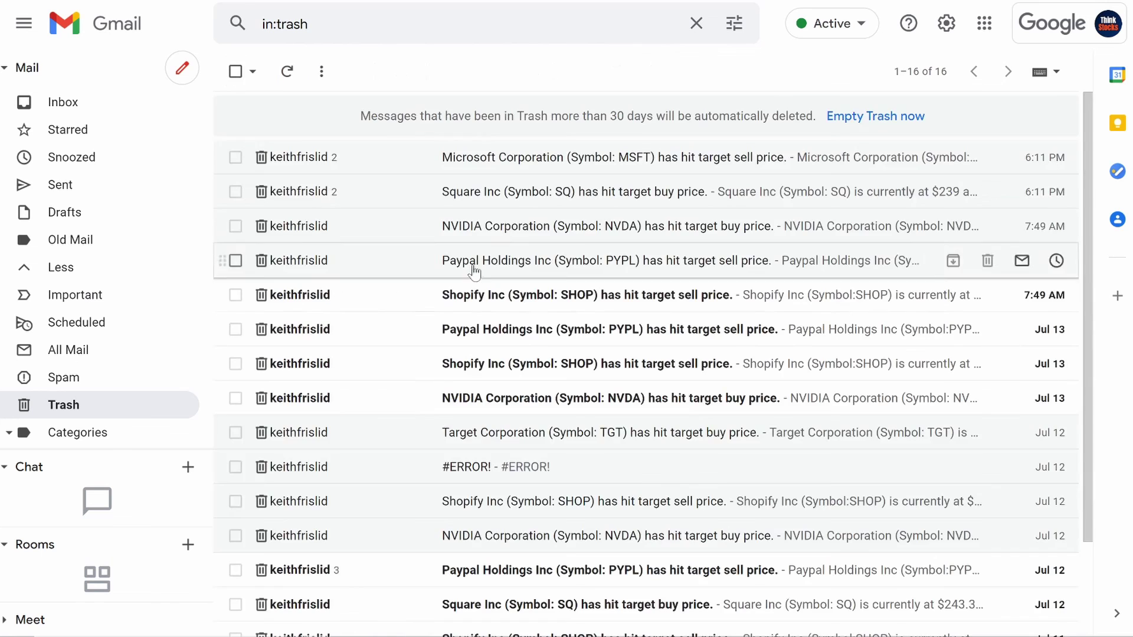
left_click(505, 298)
left_click(235, 73)
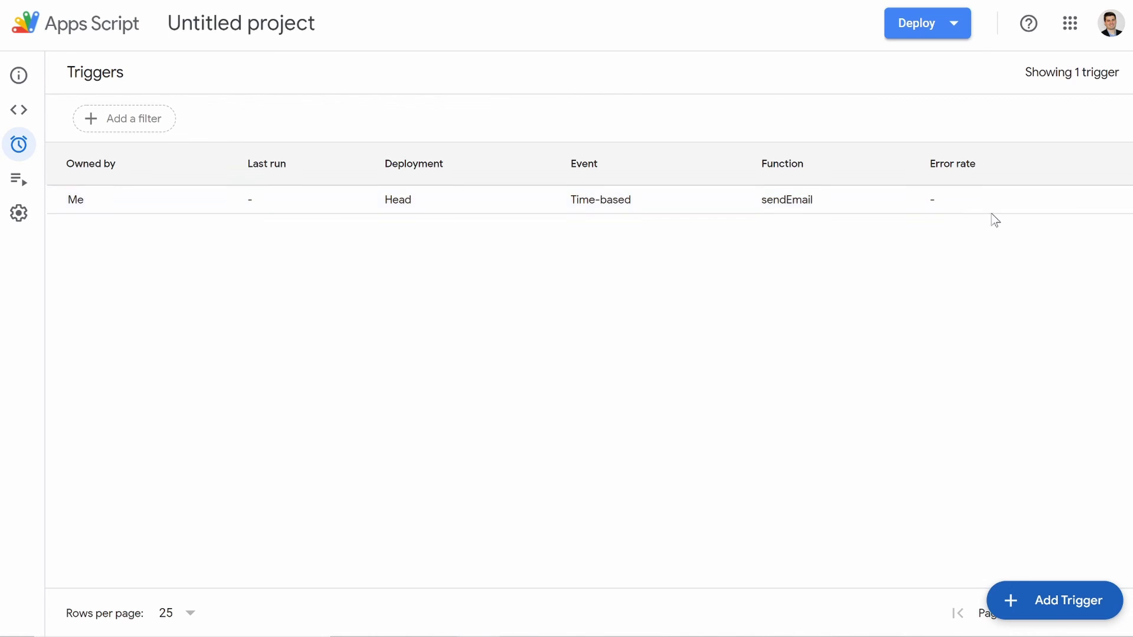
Step: Edit the sendEmail trigger to a Minutes timer set to every minute, and save it
left_click(1081, 202)
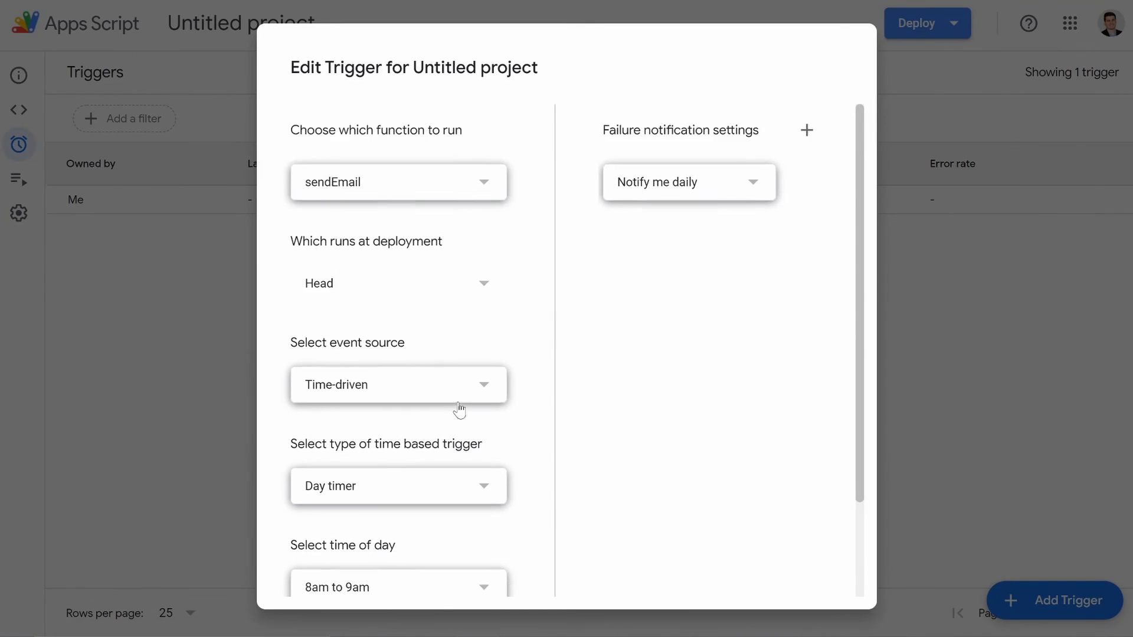
scroll(459, 409, "down", 2)
left_click(443, 416)
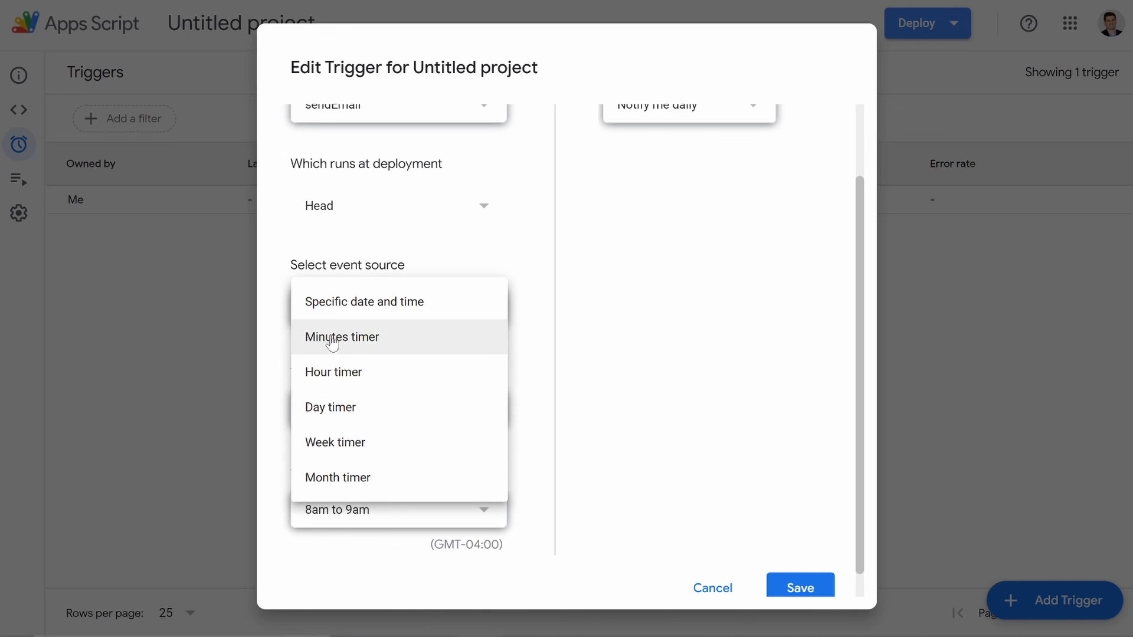
left_click(371, 347)
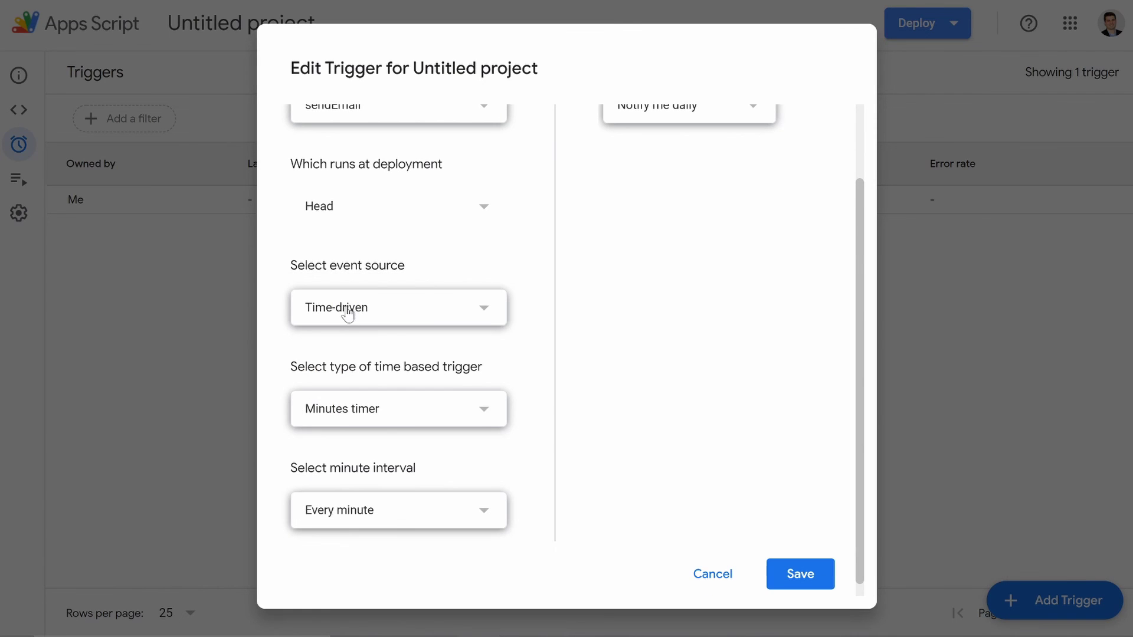
left_click(396, 511)
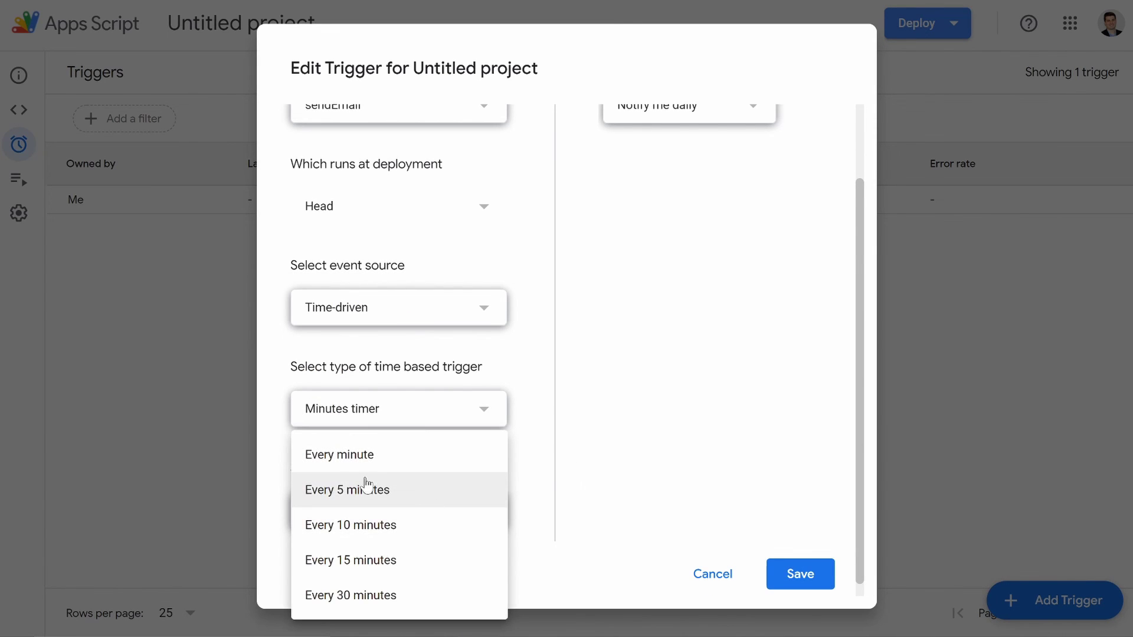
left_click(336, 472)
left_click(791, 577)
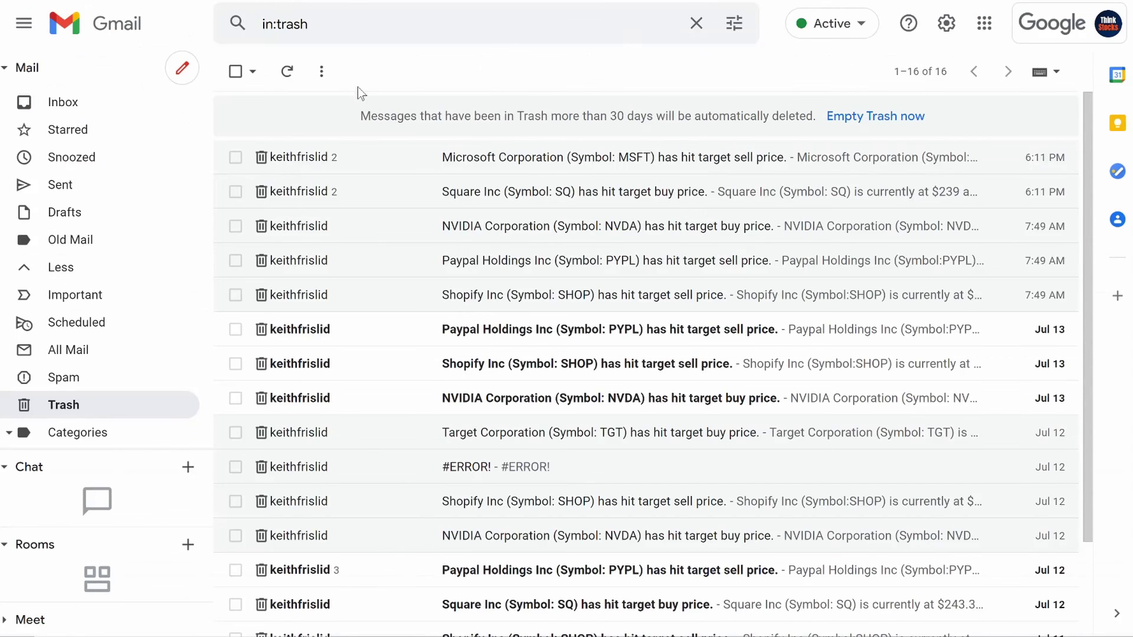
Step: Select the SQ, MSFT, PYPL, SHOP and NVDA alerts in the inbox and trash them
left_click(56, 102)
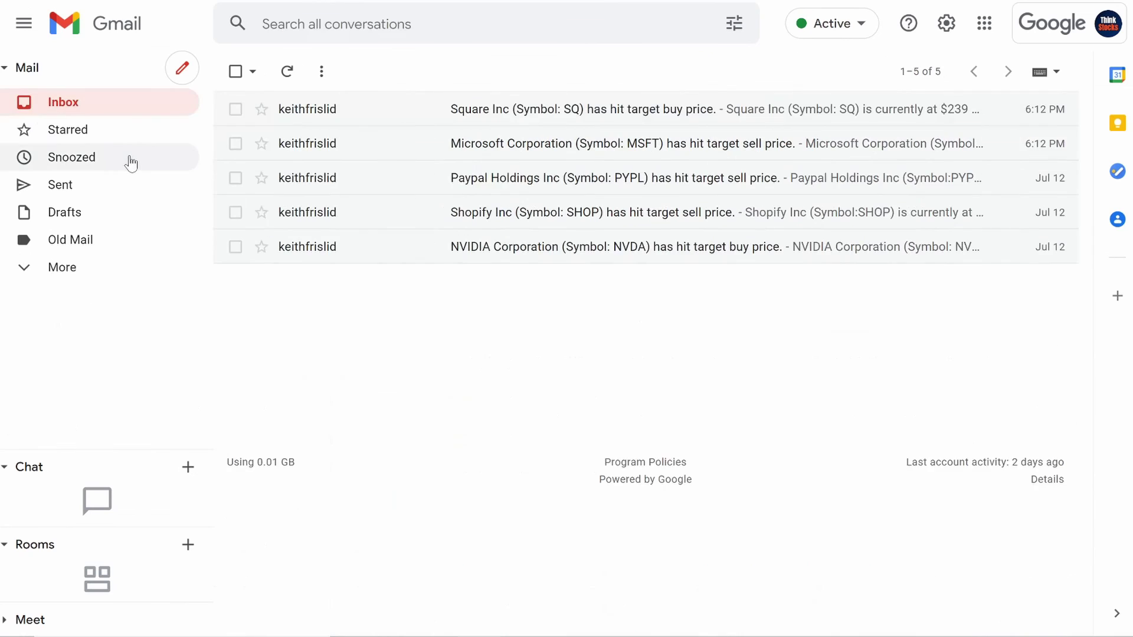
left_click(236, 110)
left_click(236, 144)
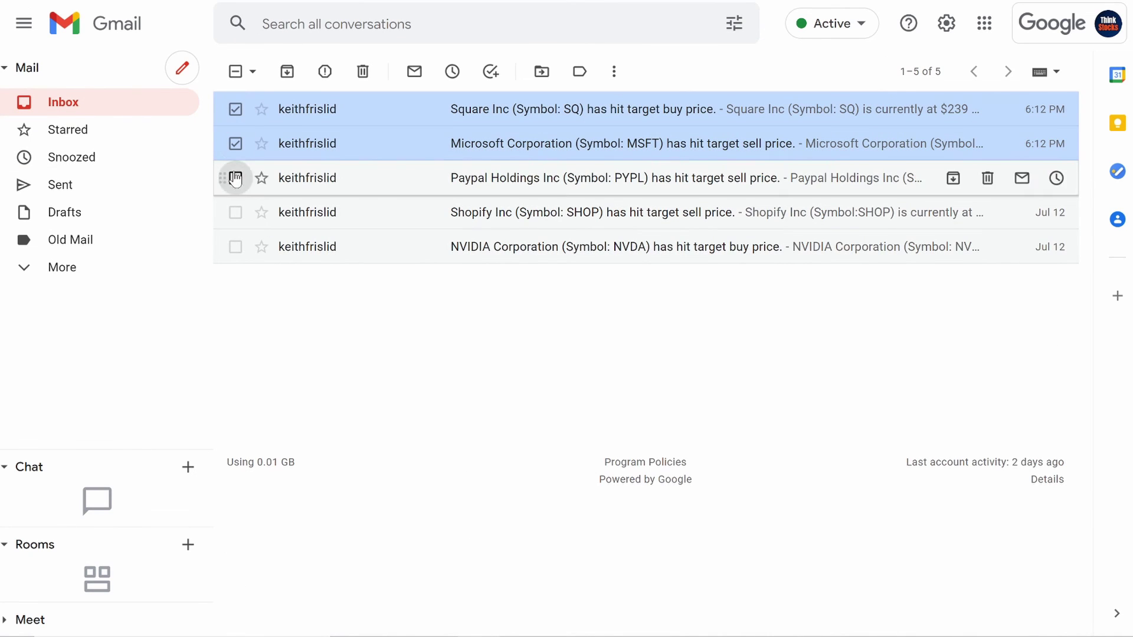
left_click(236, 178)
left_click(236, 212)
left_click(235, 247)
left_click(363, 72)
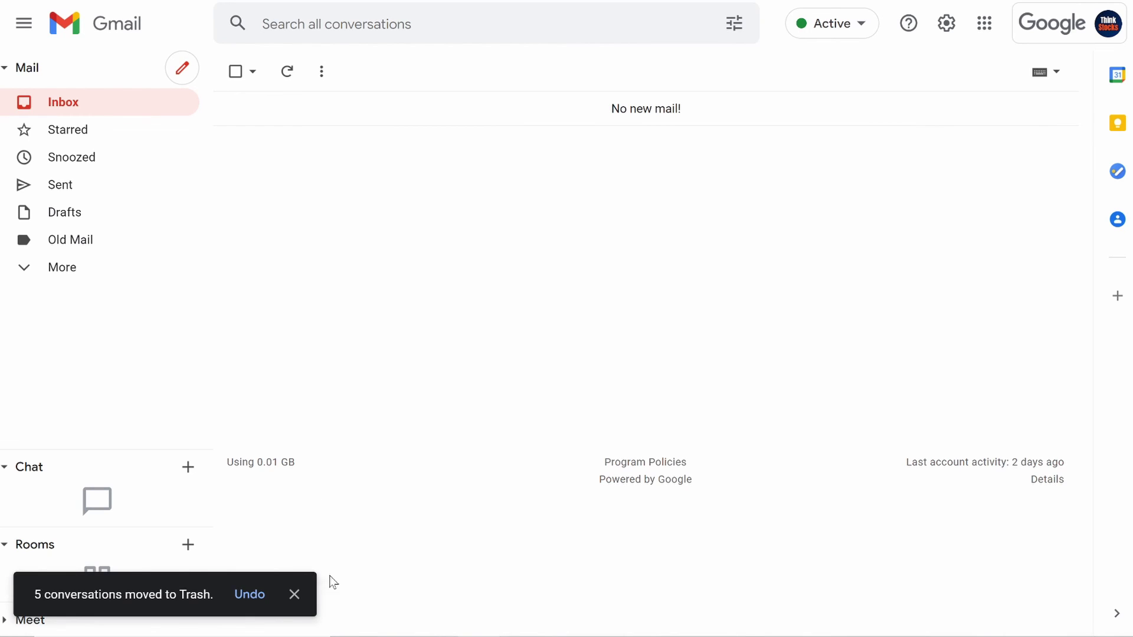
left_click(294, 595)
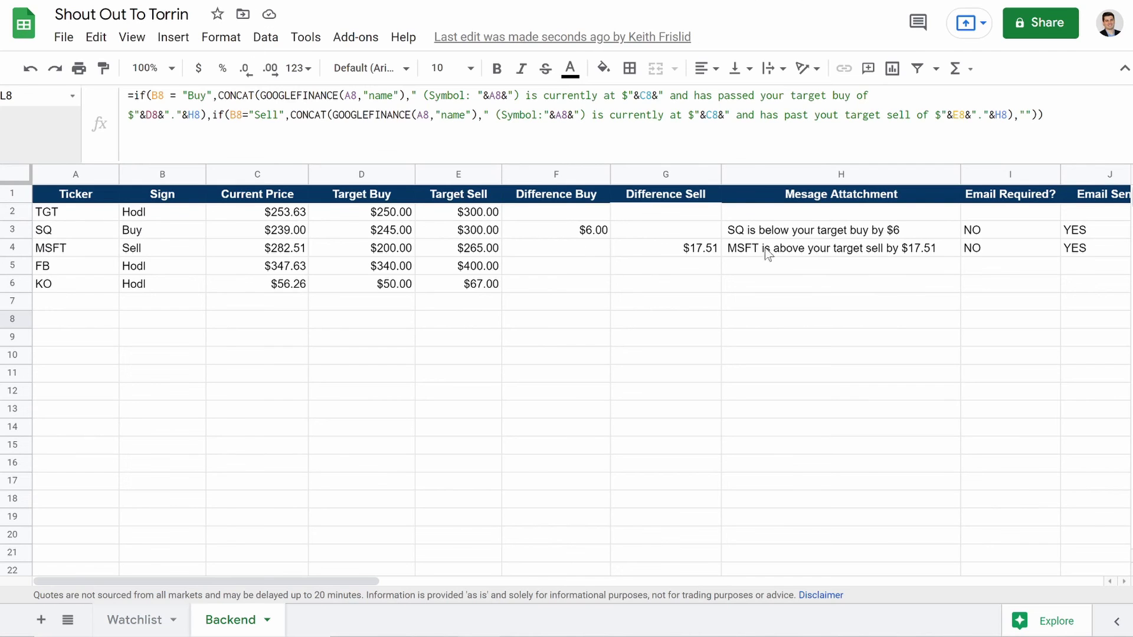
Step: Change the sendEmail trigger back to a Day timer at 8am to 9am and save
scroll(767, 254, "right", 1)
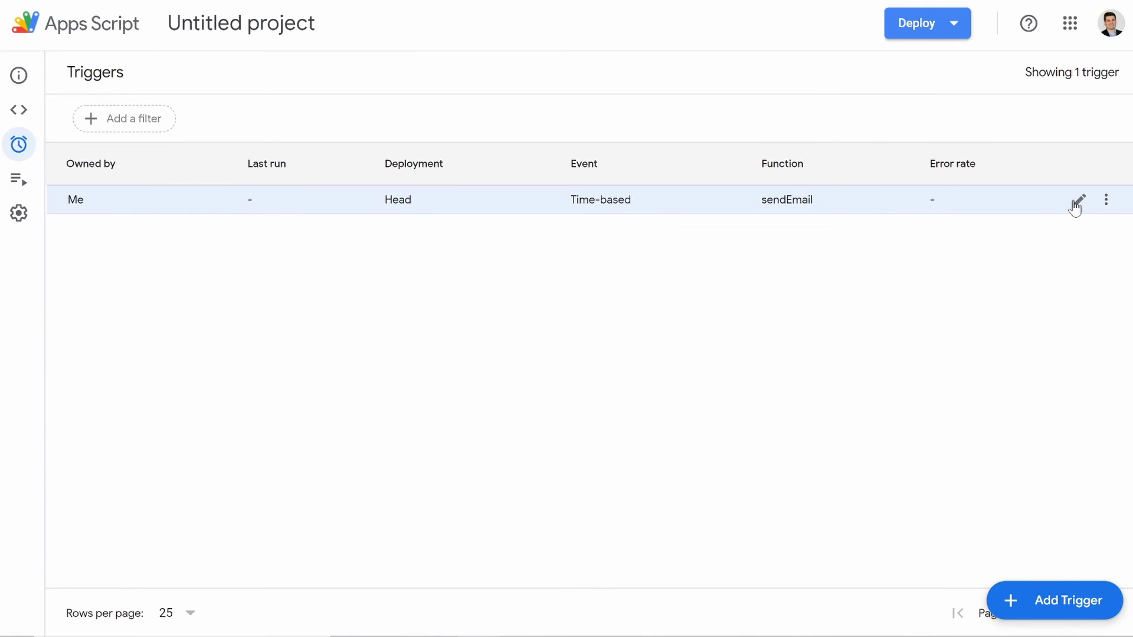
left_click(1076, 202)
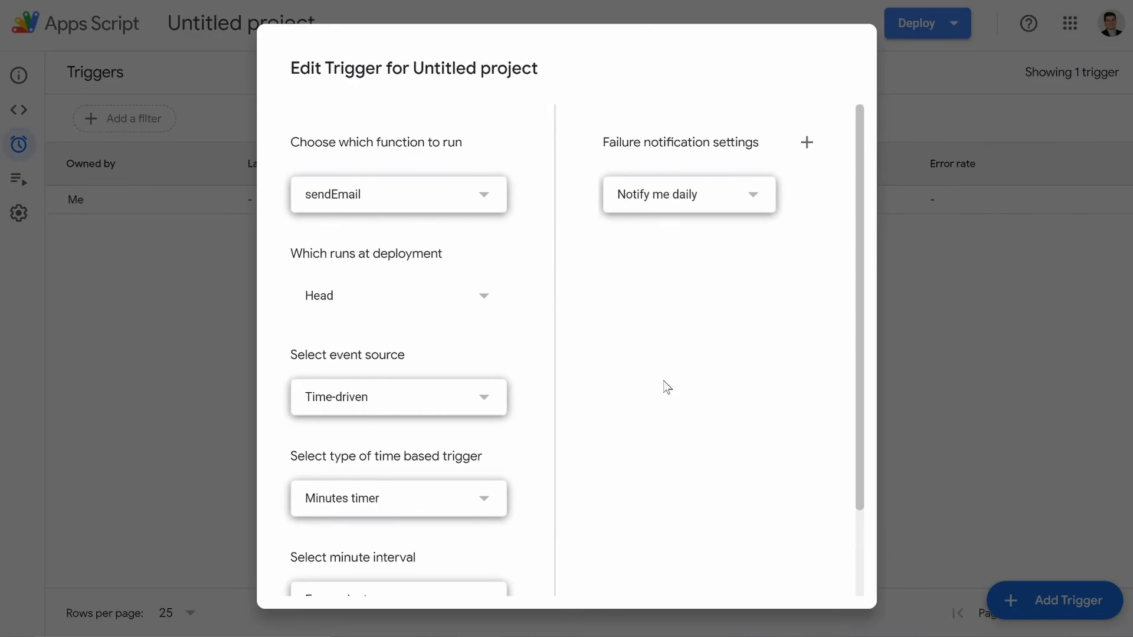
scroll(413, 401, "down", 2)
left_click(378, 436)
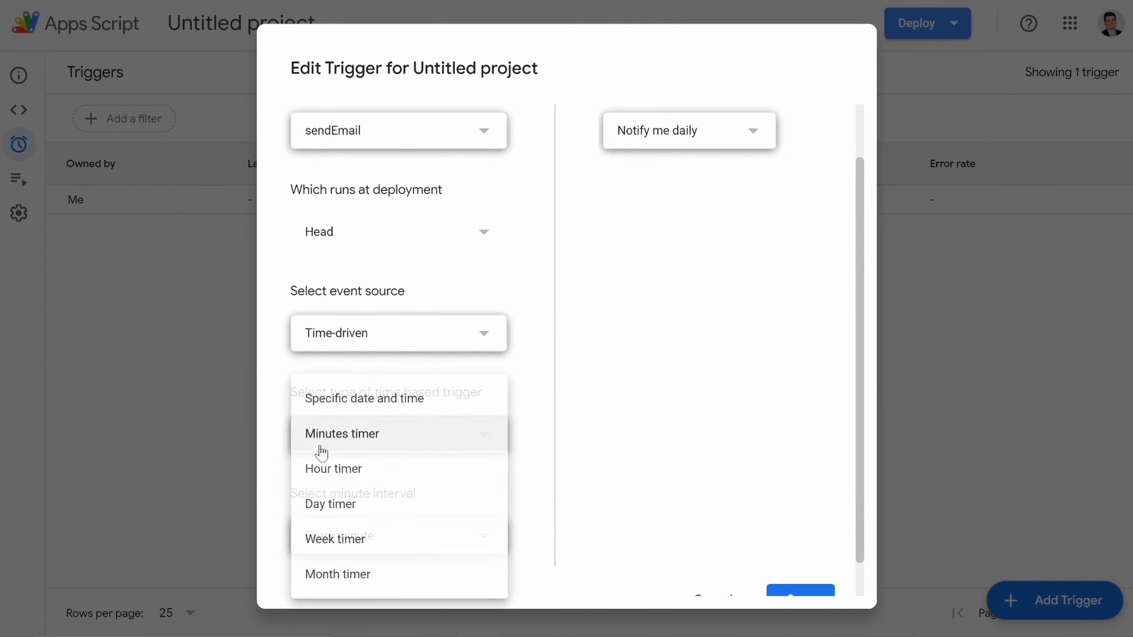
left_click(329, 503)
scroll(319, 500, "down", 1)
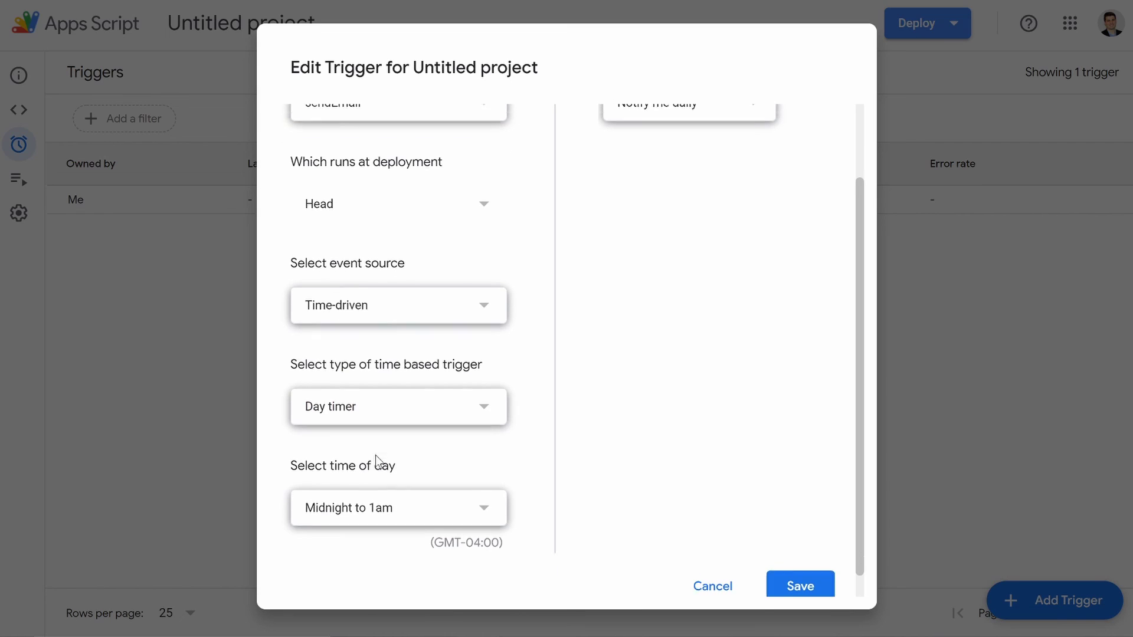
left_click(367, 503)
left_click(348, 291)
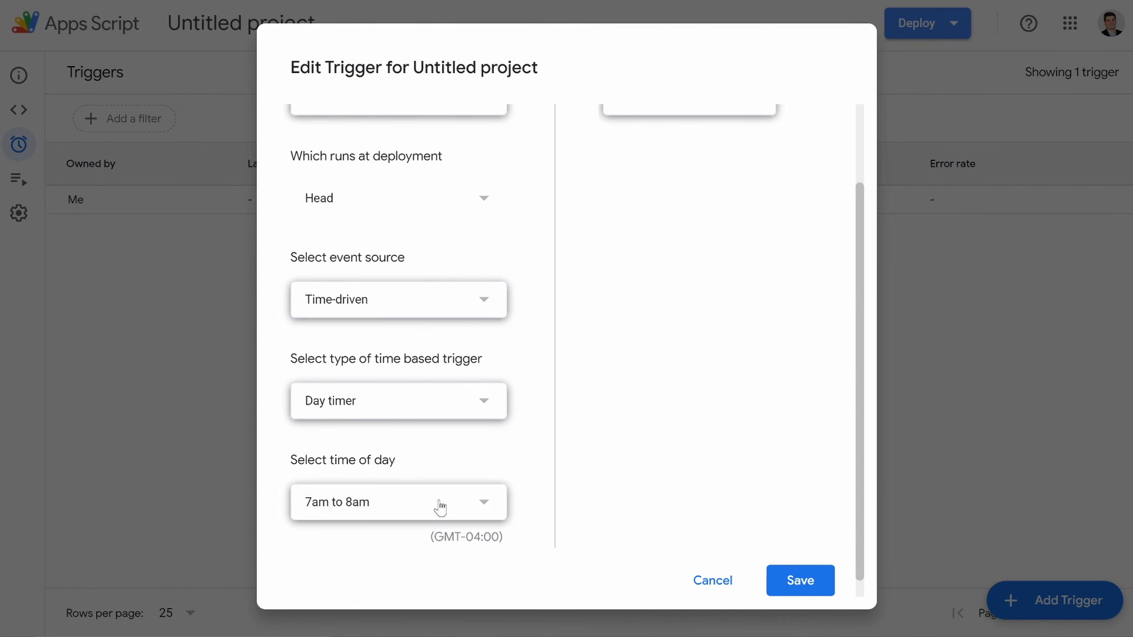
left_click(443, 504)
left_click(439, 328)
scroll(436, 445, "up", 2)
scroll(620, 379, "down", 2)
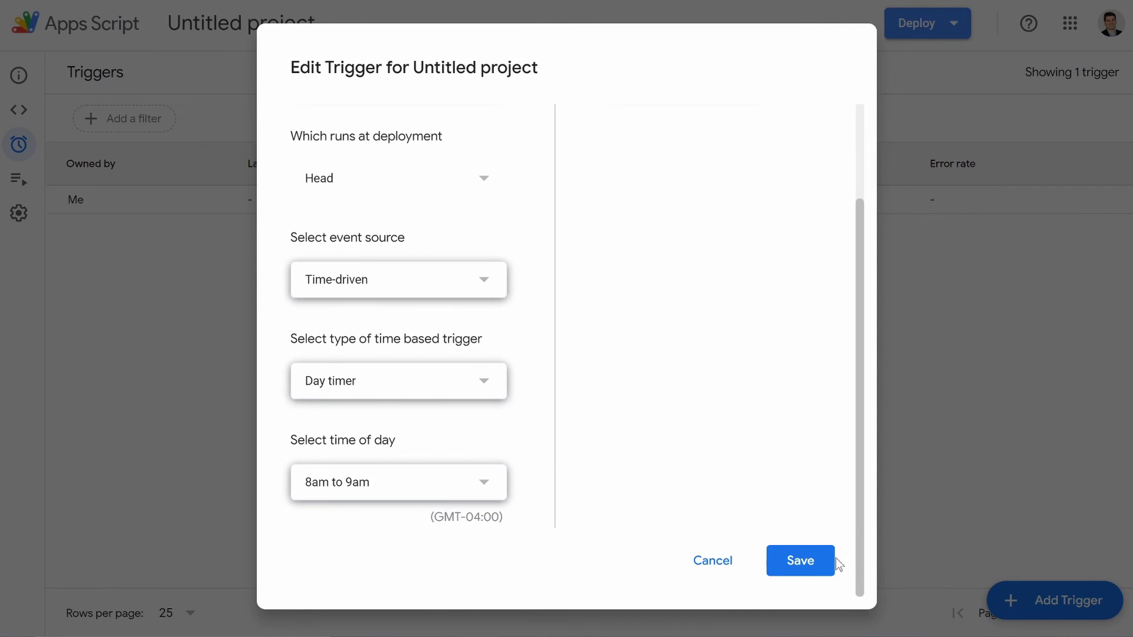
left_click(810, 569)
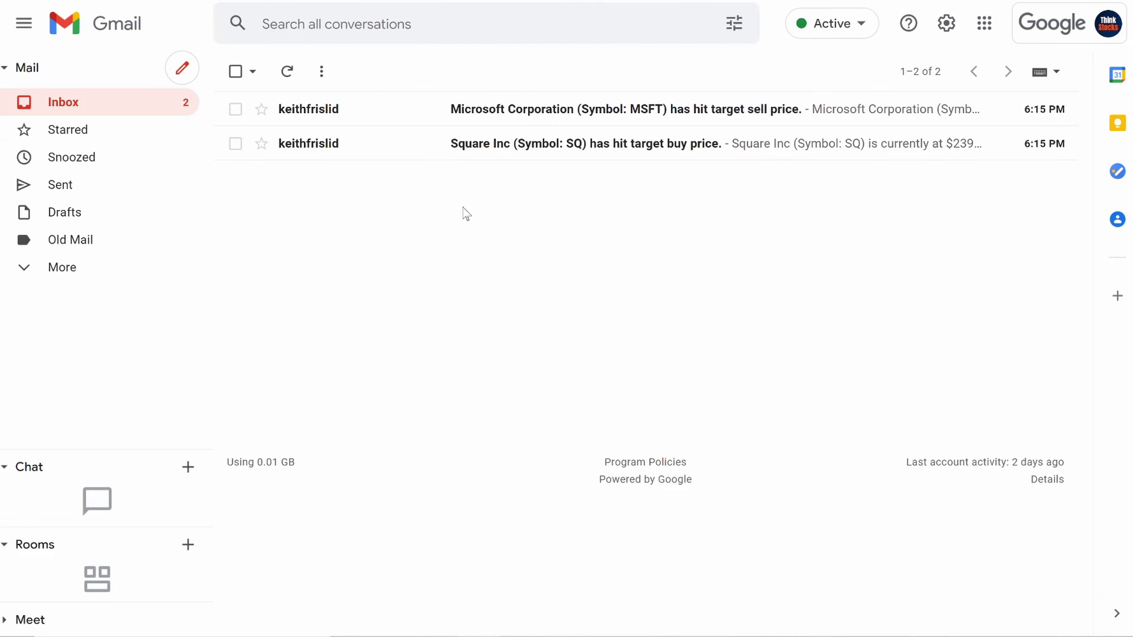
Step: Open the MSFT target sell alert, then show the Watchlist sheet with a one-line formula bar
left_click(412, 121)
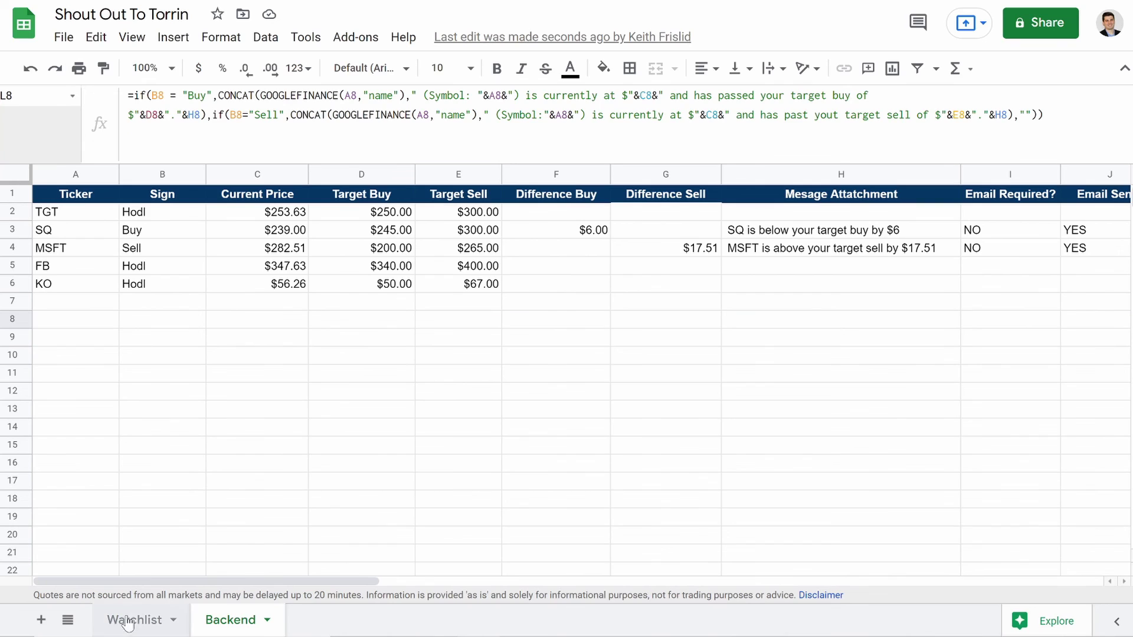
left_click(127, 620)
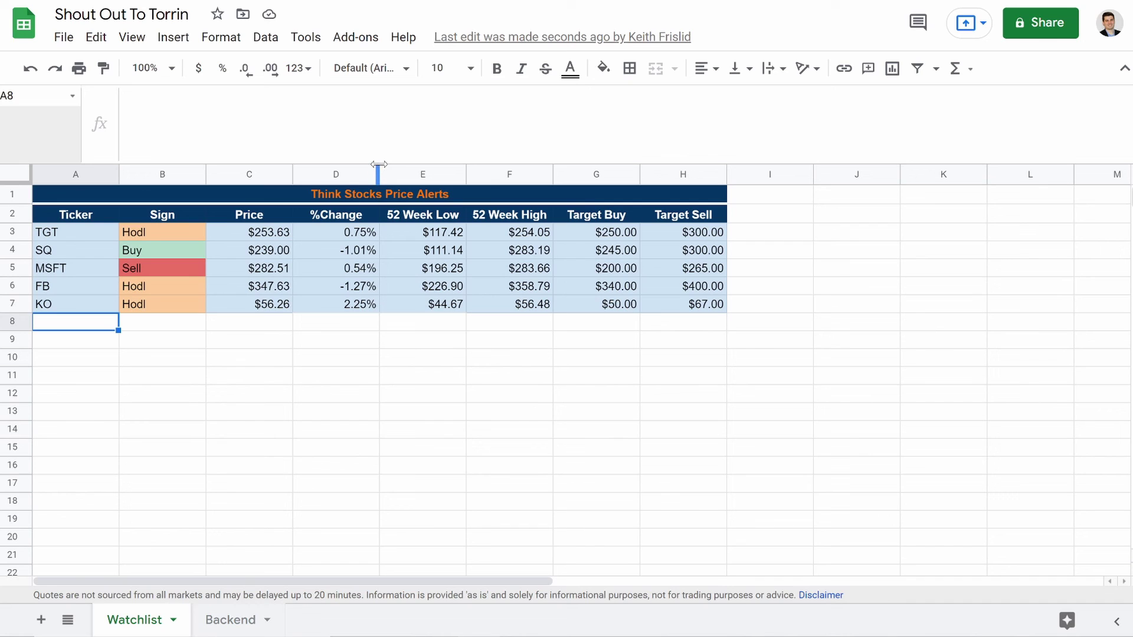
left_click_drag(379, 162, 377, 75)
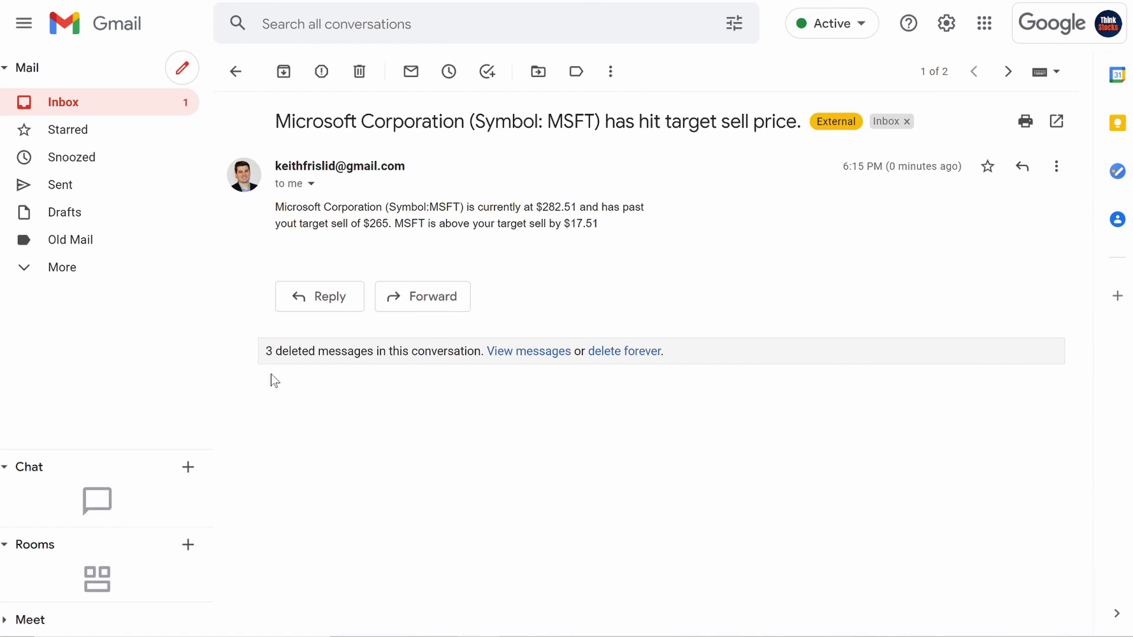
Step: Return from the MSFT alert to the Gmail inbox
left_click(114, 104)
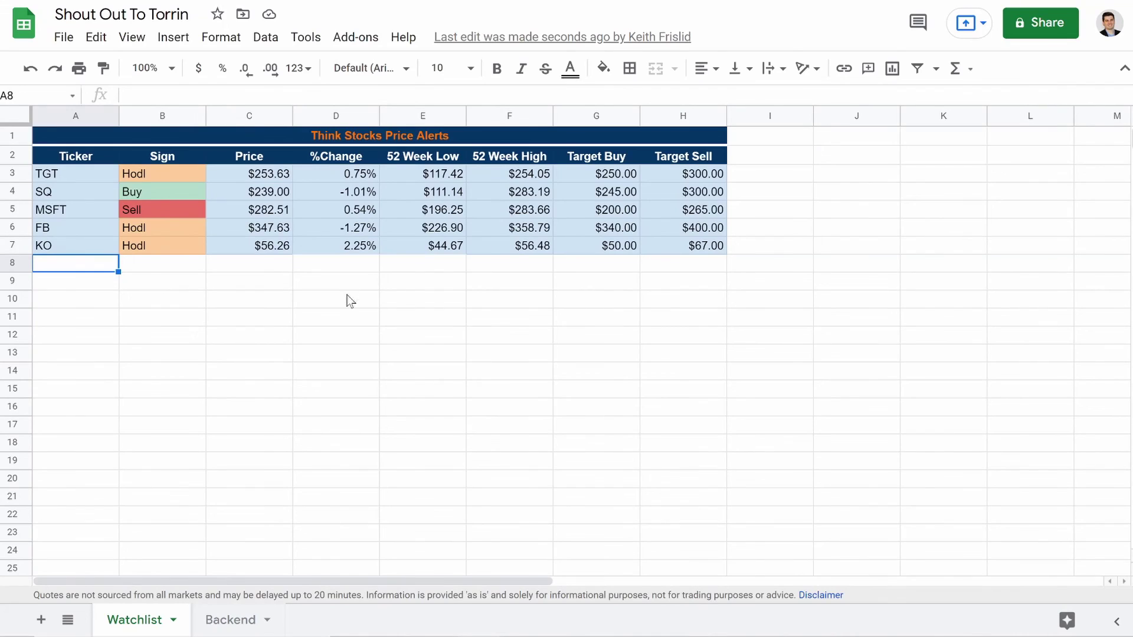
Step: Select cell E10 on the Watchlist sheet to view its 52 Week Low formula
left_click(453, 301)
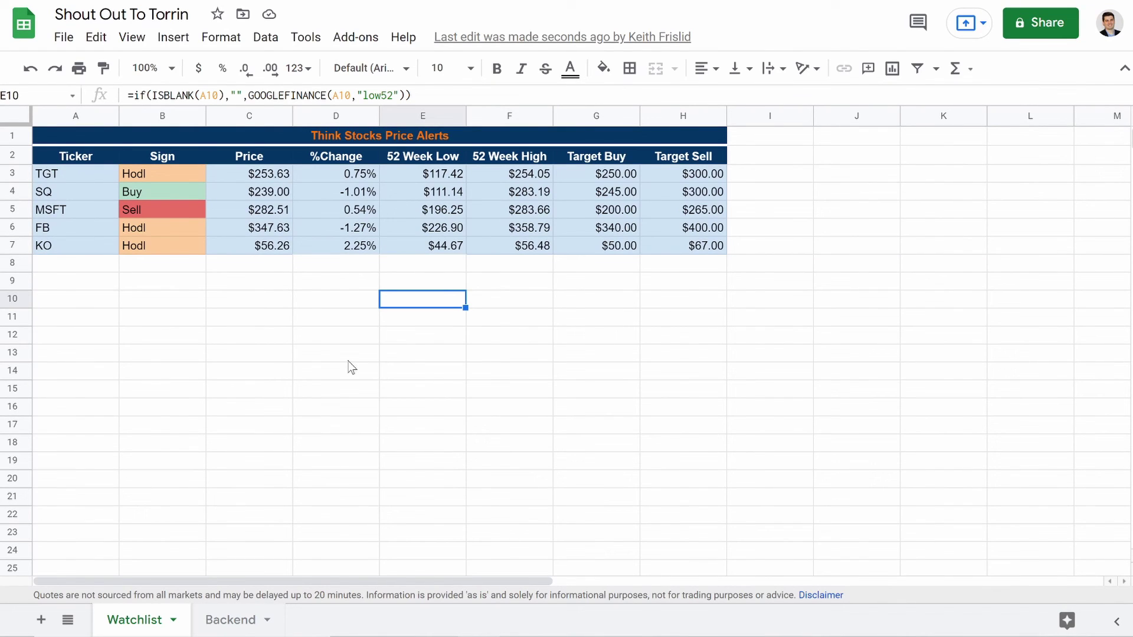